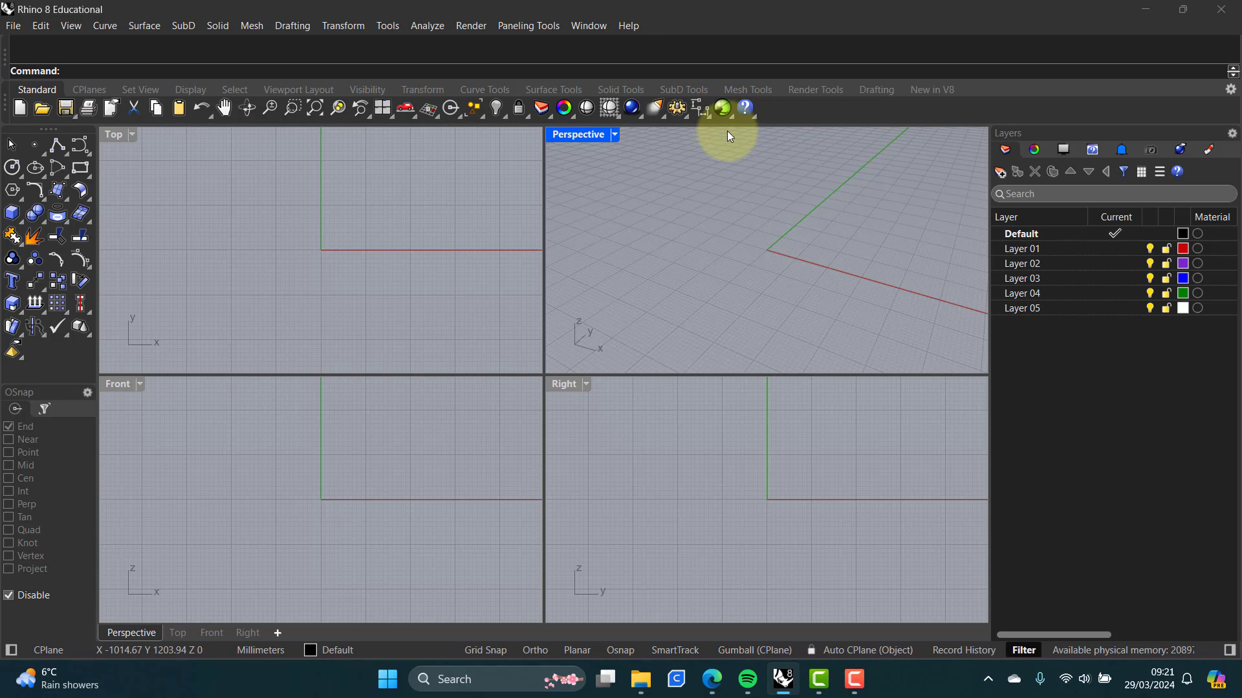
# Step: Launch Grasshopper from Rhino, close its getting-started tutorial browser and maximise the Grasshopper window
pyautogui.click(724, 110)
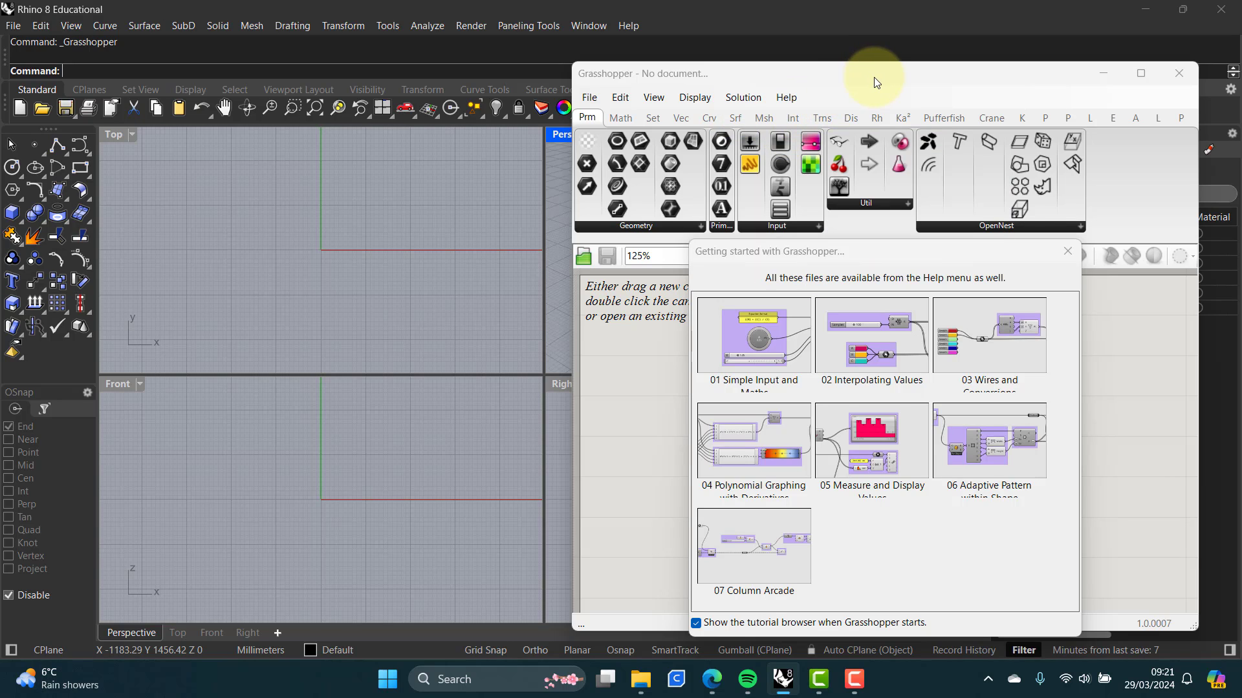
pyautogui.click(1068, 252)
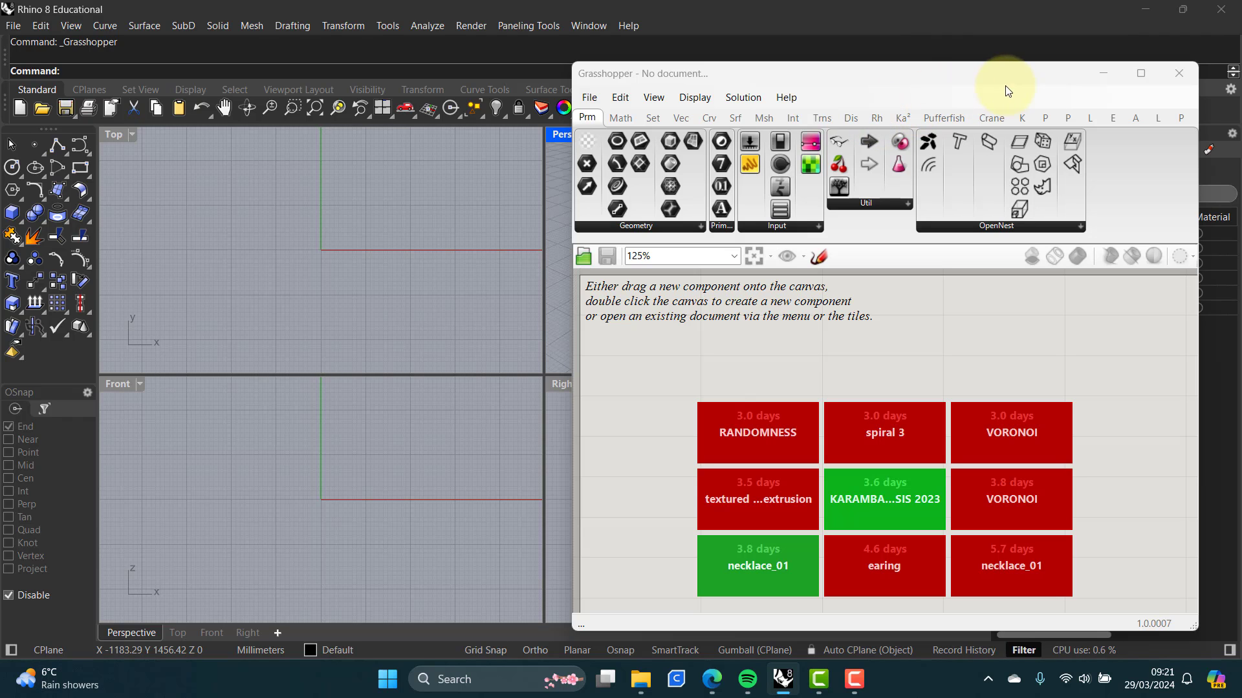
pyautogui.click(1141, 73)
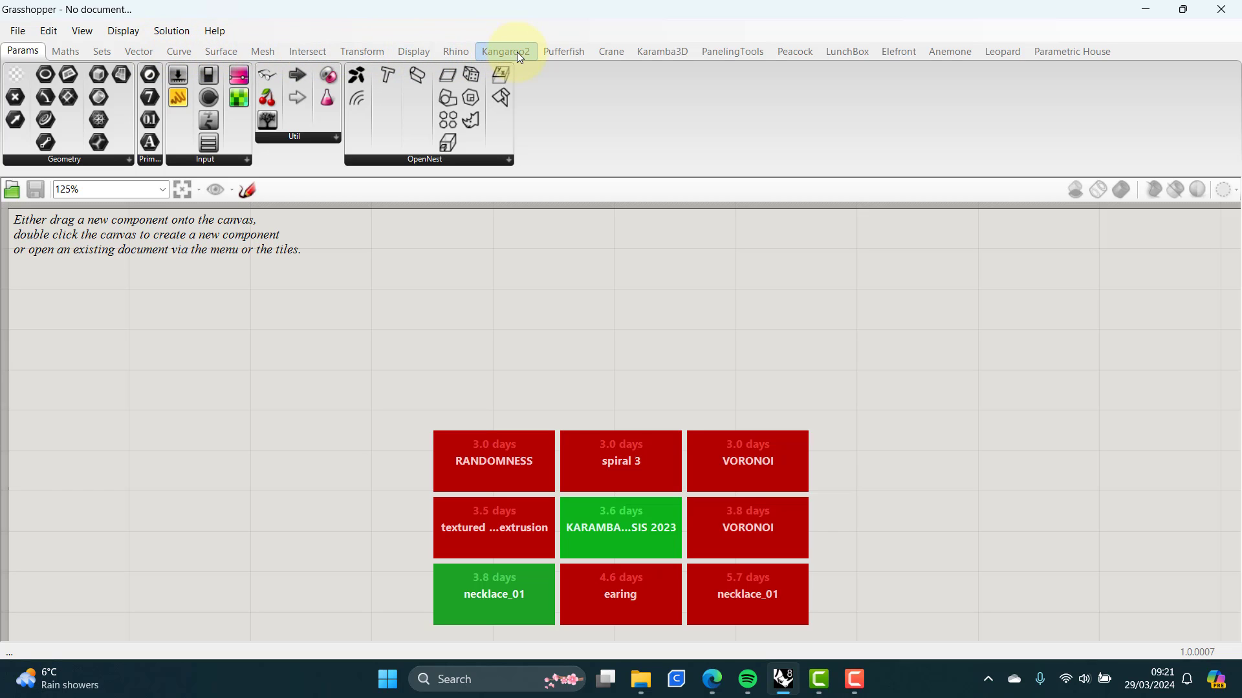
pyautogui.moveTo(517, 54)
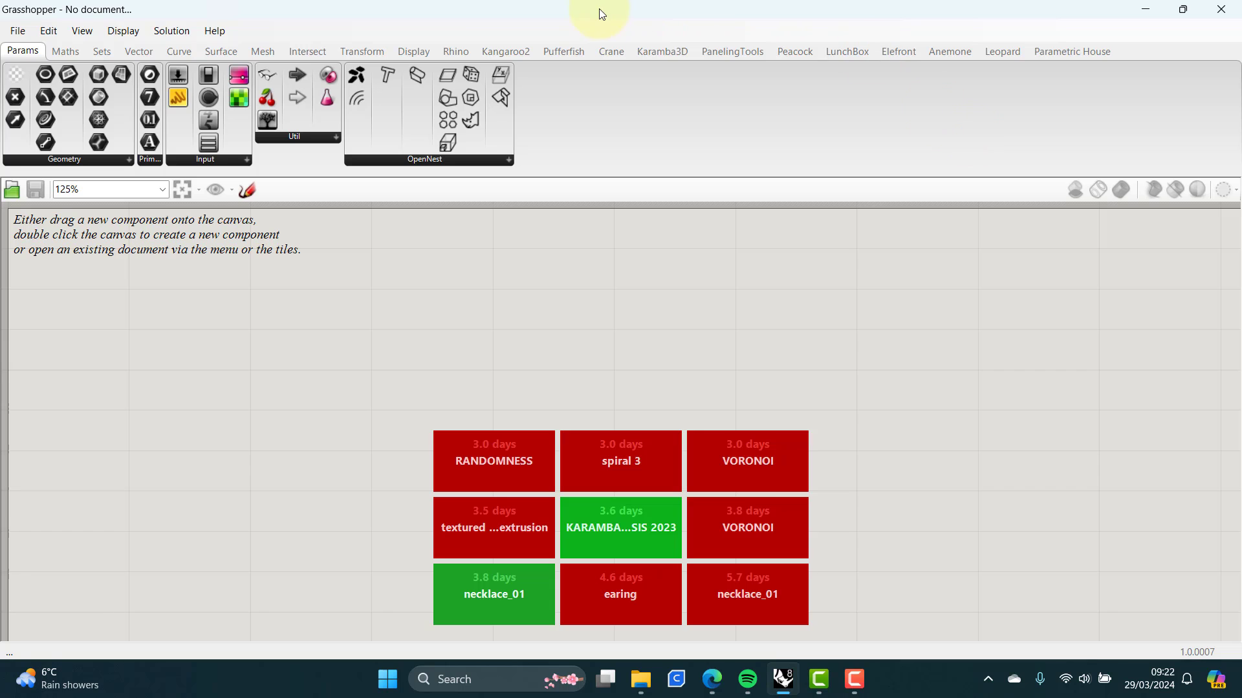
# Step: Take the Grasshopper and Rhino windows out of full screen and fit Rhino into the left half of the desktop
pyautogui.moveTo(587, 11); pyautogui.dragTo(931, 88)
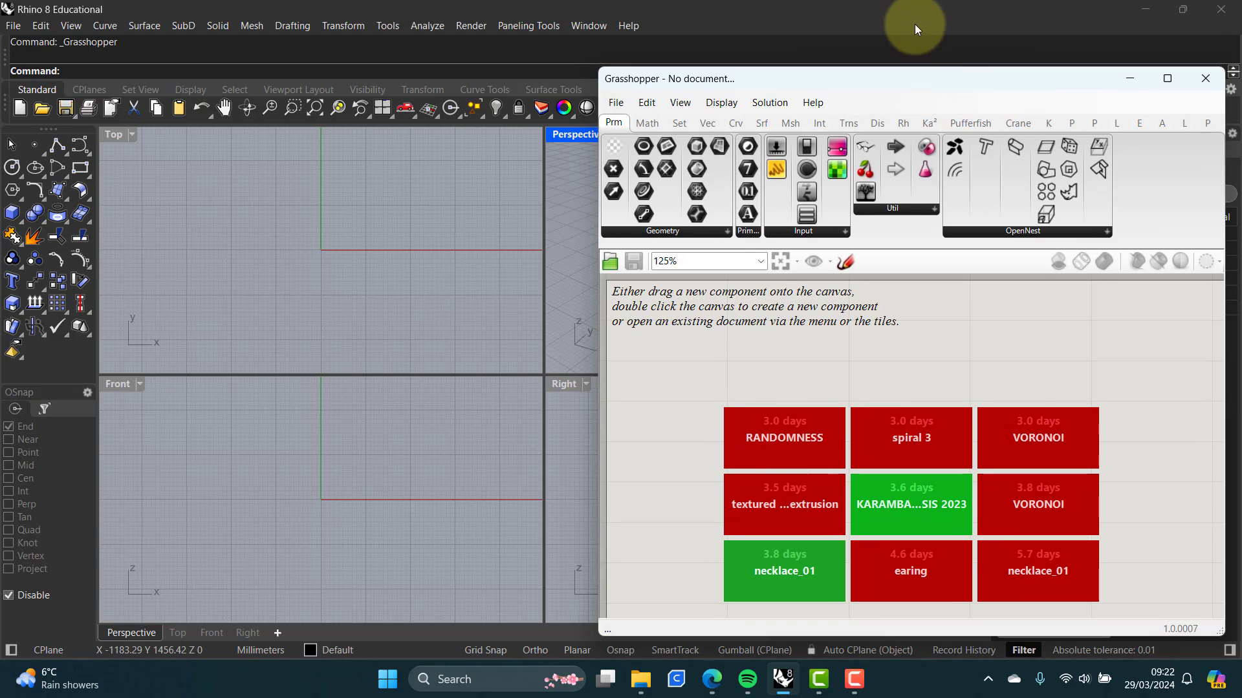
pyautogui.click(1181, 10)
pyautogui.moveTo(485, 91); pyautogui.dragTo(396, 21)
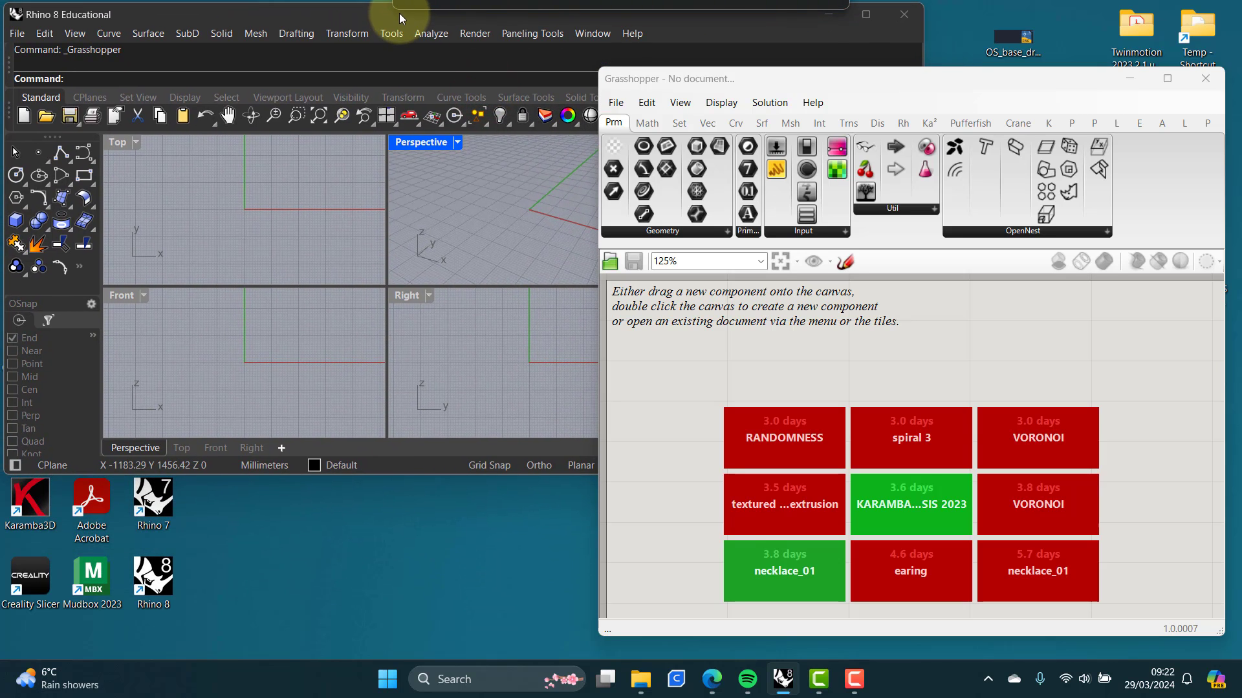
pyautogui.moveTo(805, 86); pyautogui.dragTo(1161, 80)
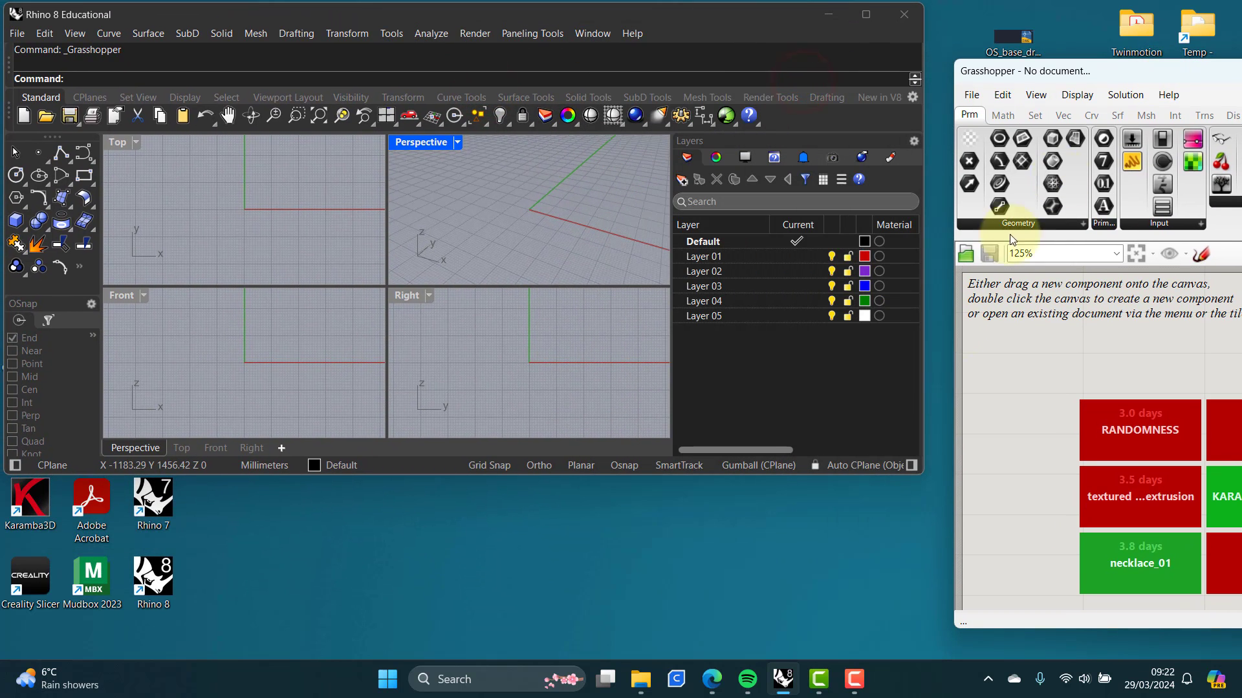
pyautogui.moveTo(921, 475); pyautogui.dragTo(663, 661)
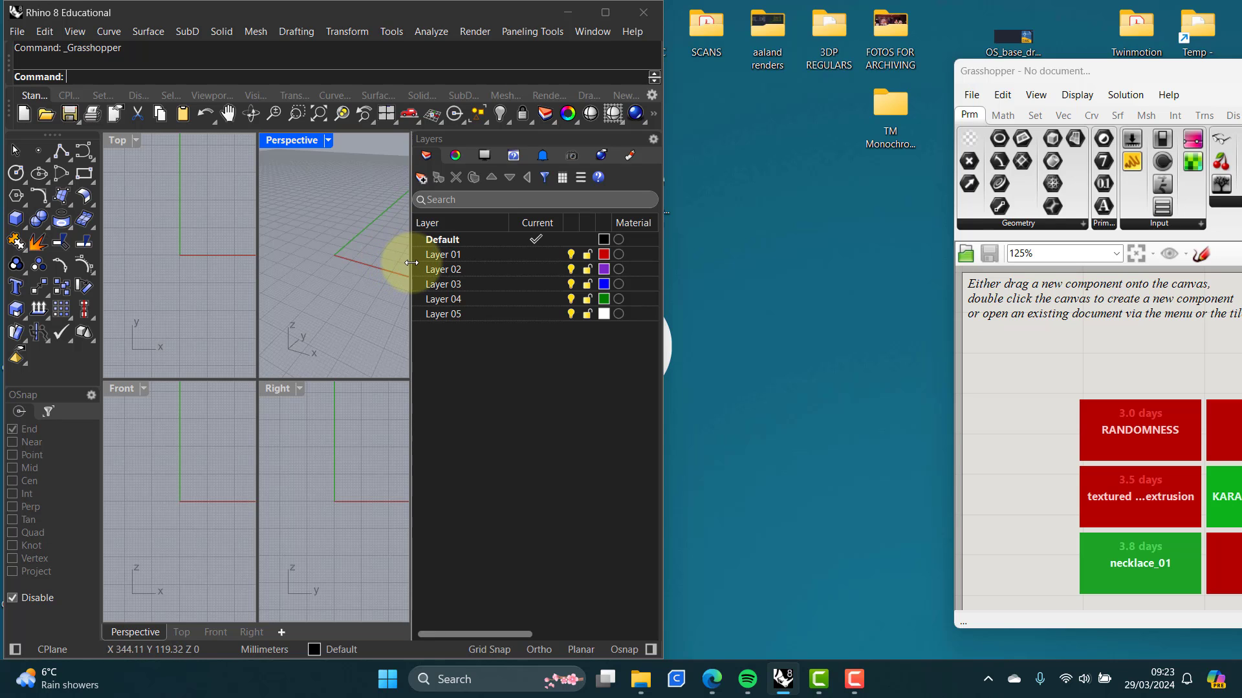
# Step: Narrow Rhino's Layers panel to give the model more room and maximise the Perspective viewport
pyautogui.moveTo(411, 263); pyautogui.dragTo(478, 261)
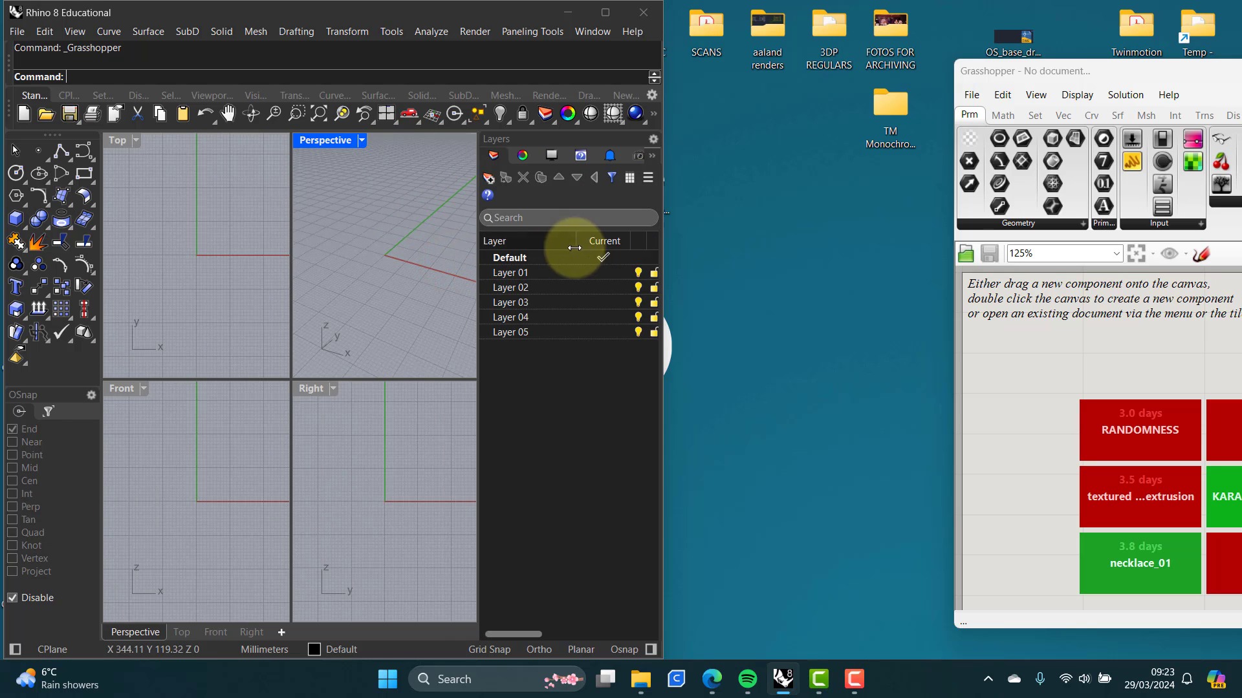
pyautogui.moveTo(577, 243); pyautogui.dragTo(494, 252)
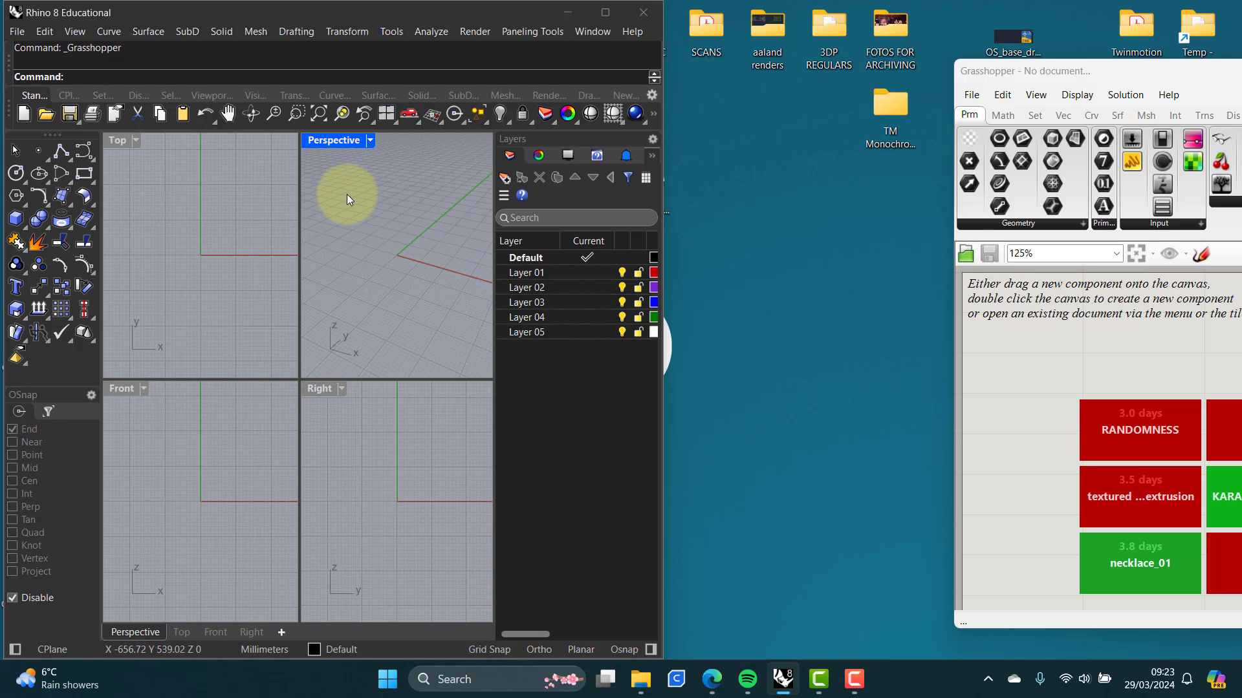
pyautogui.doubleClick(333, 141)
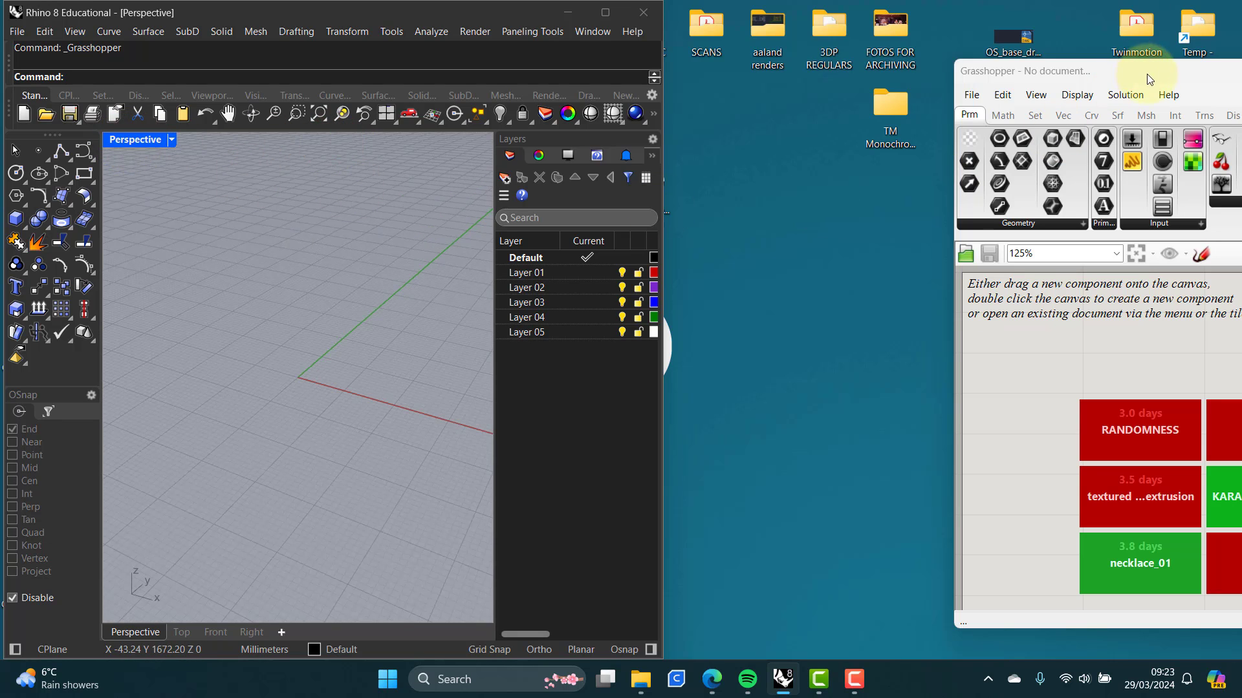
# Step: Fit the Grasshopper window into the right half of the desktop beside Rhino
pyautogui.moveTo(1149, 76); pyautogui.dragTo(770, 34)
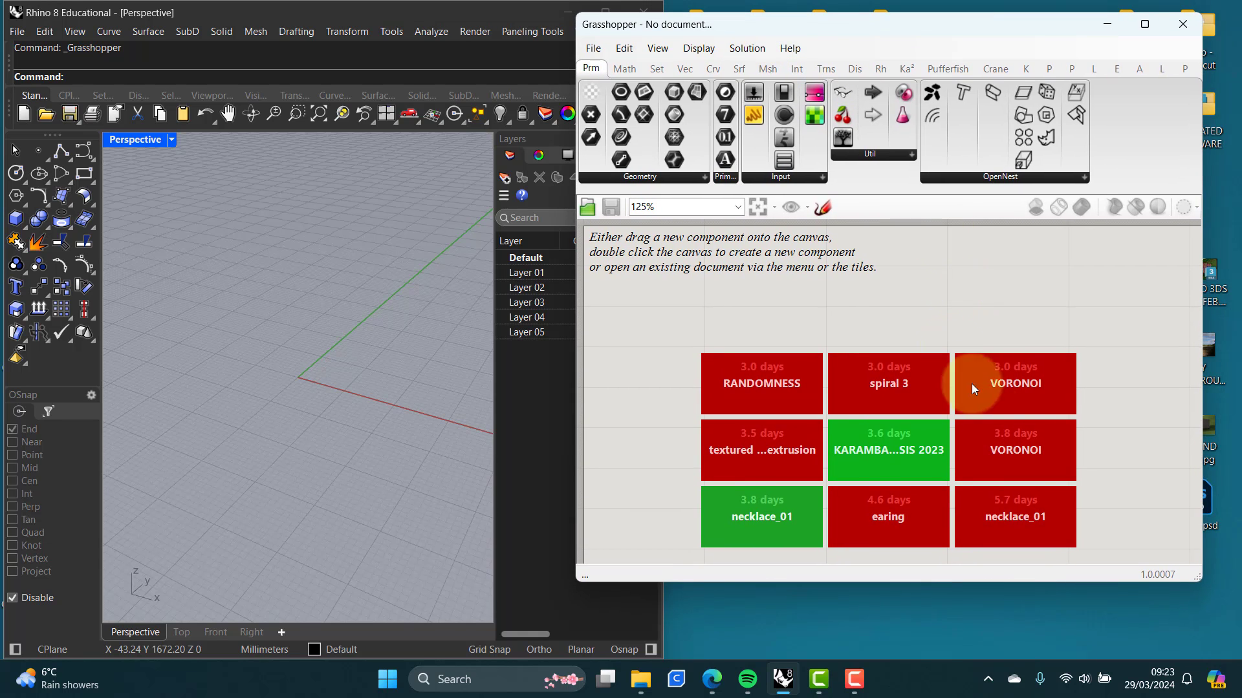
pyautogui.moveTo(1199, 580); pyautogui.dragTo(1235, 650)
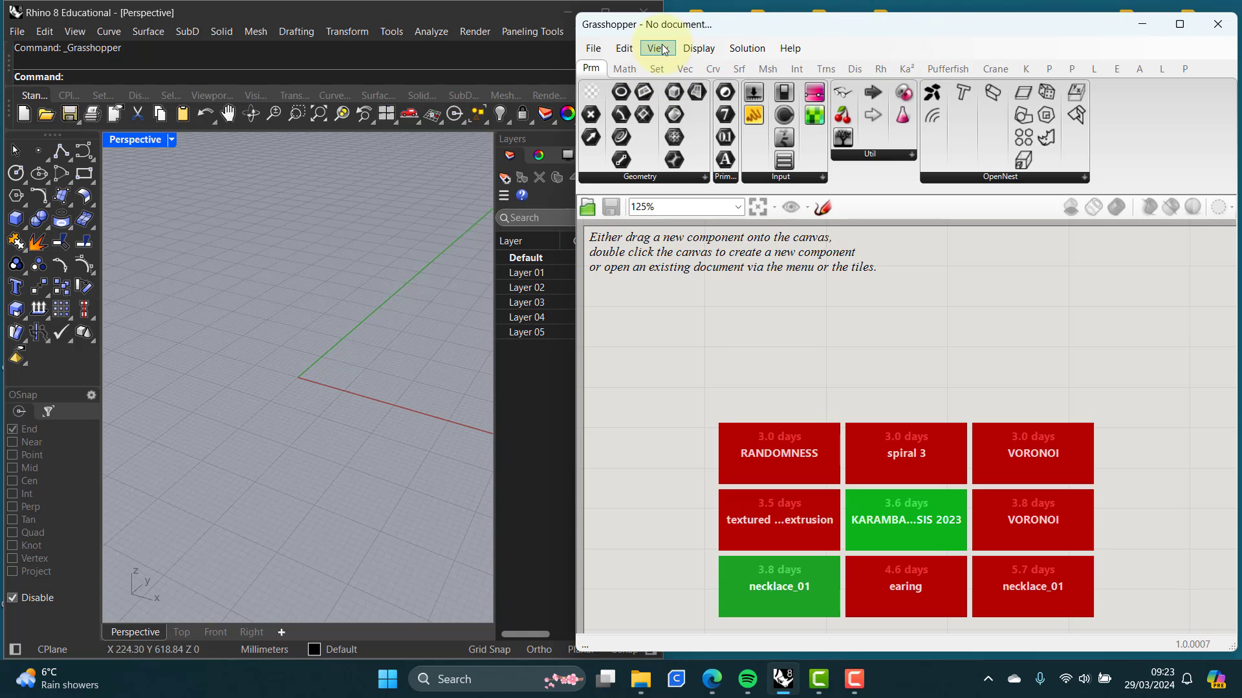
# Step: Turn on Draw Icons and Draw Fancy Wires in Grasshopper's display options
pyautogui.click(698, 47)
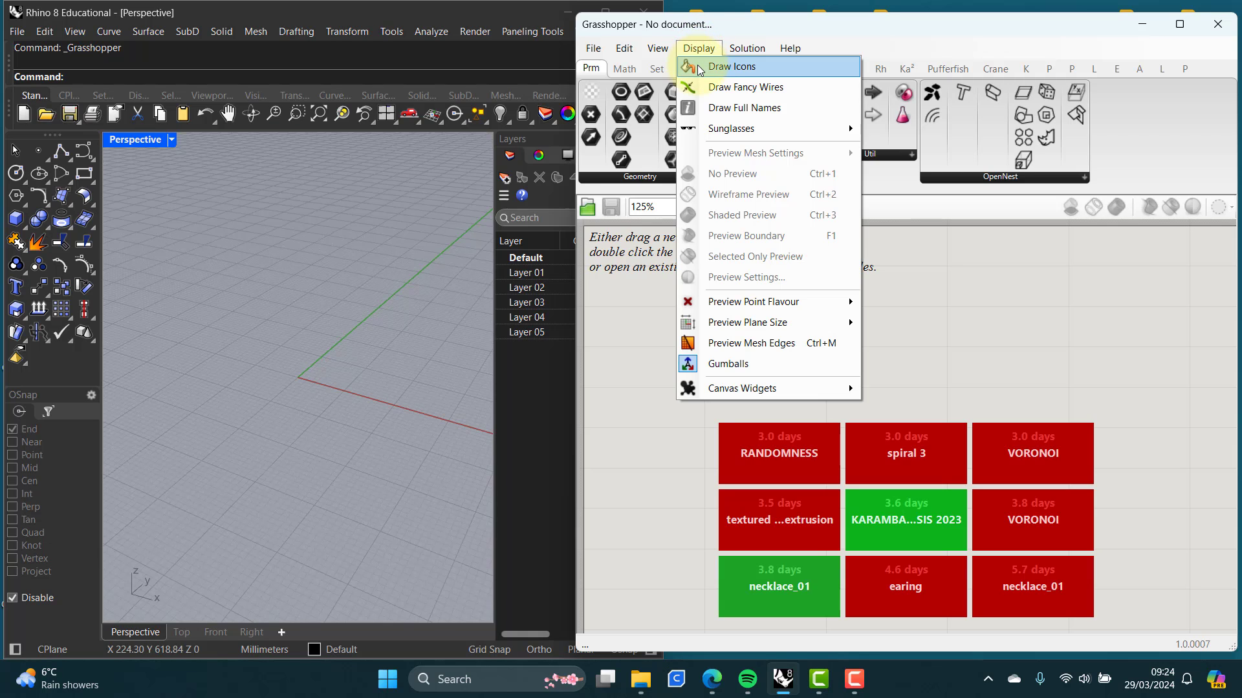
pyautogui.click(709, 67)
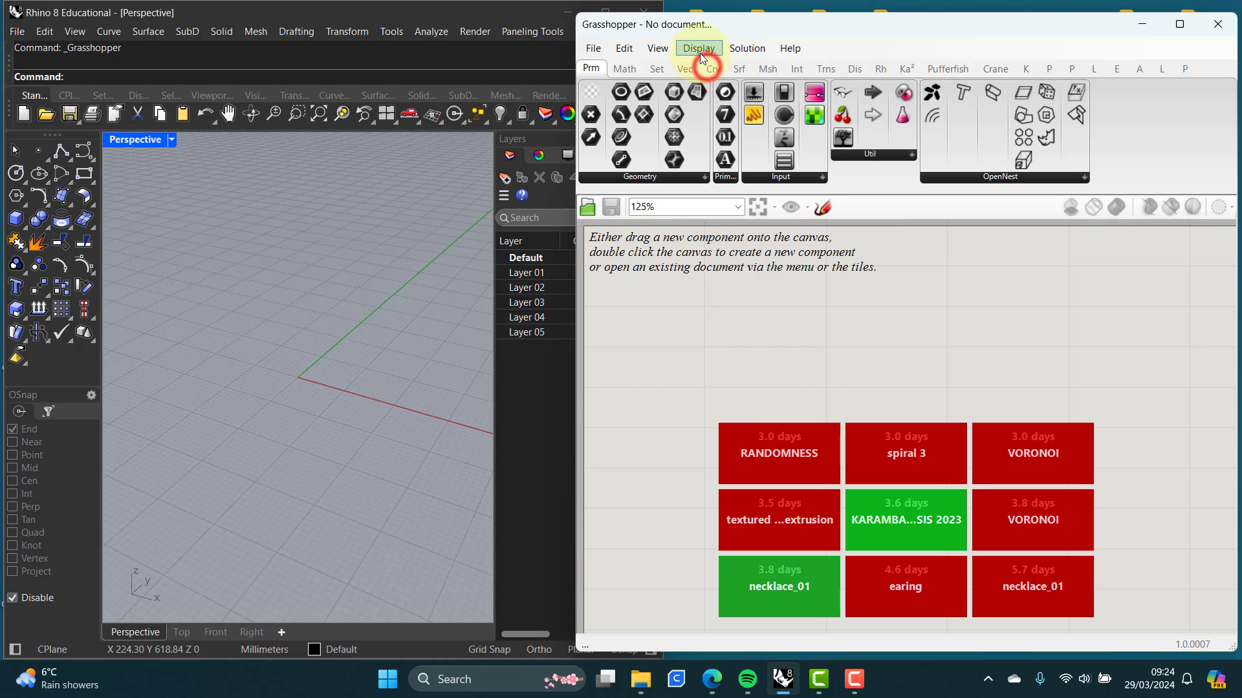
pyautogui.click(701, 49)
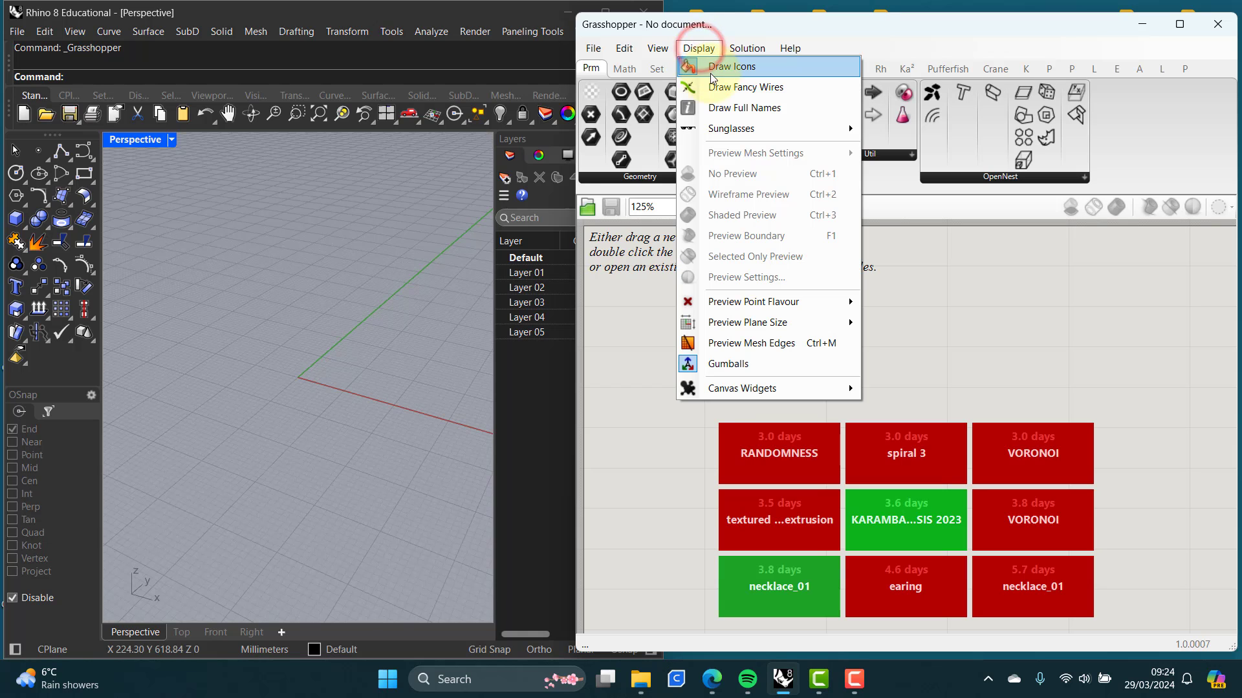
pyautogui.click(740, 89)
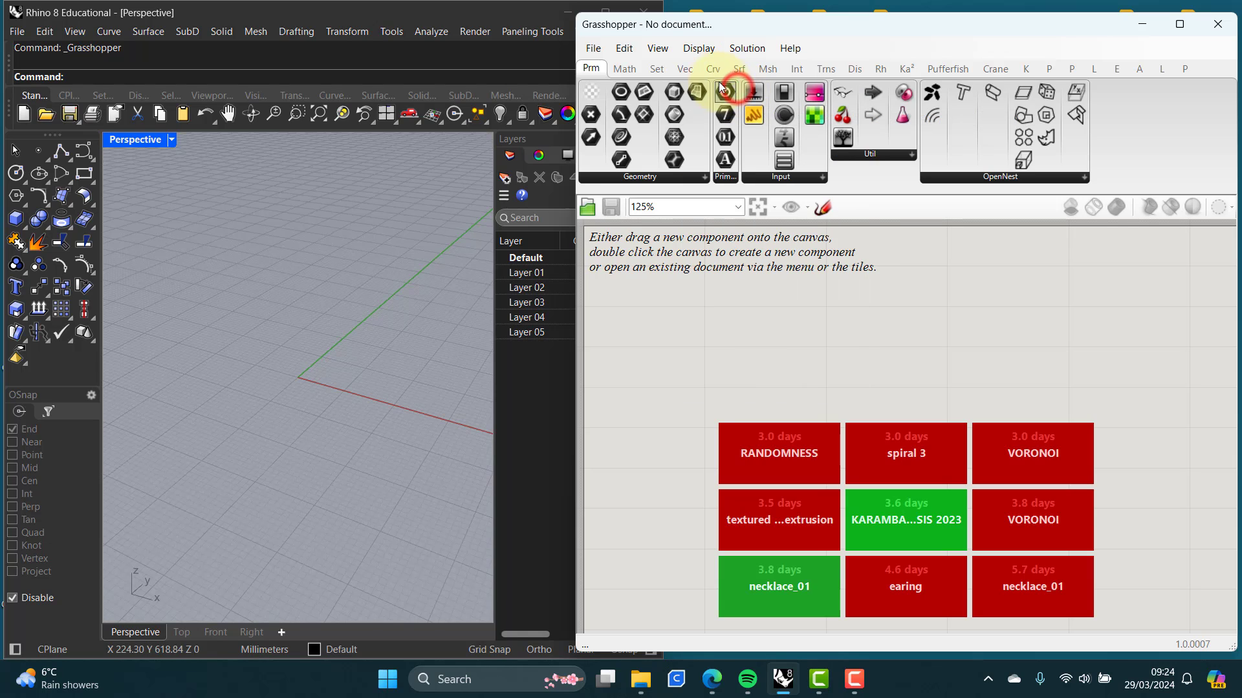
# Step: Set Grasshopper's preview plane size to 3 and turn on Preview Mesh Edges
pyautogui.click(695, 50)
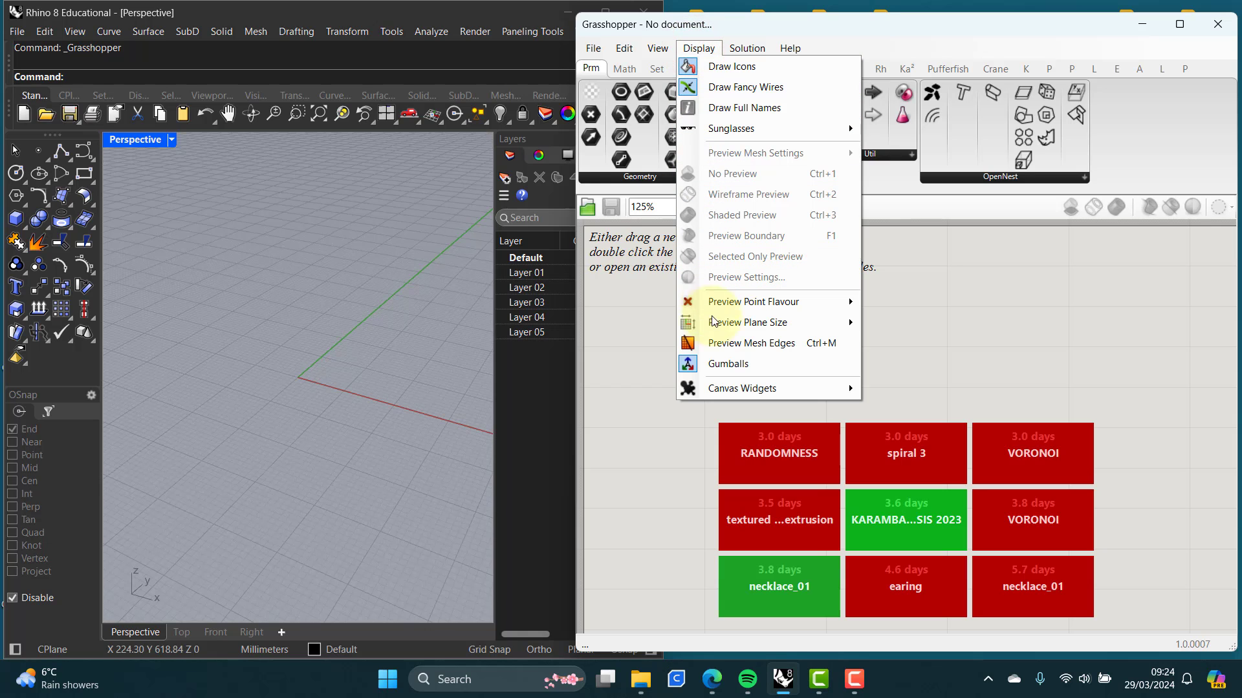
pyautogui.moveTo(734, 327)
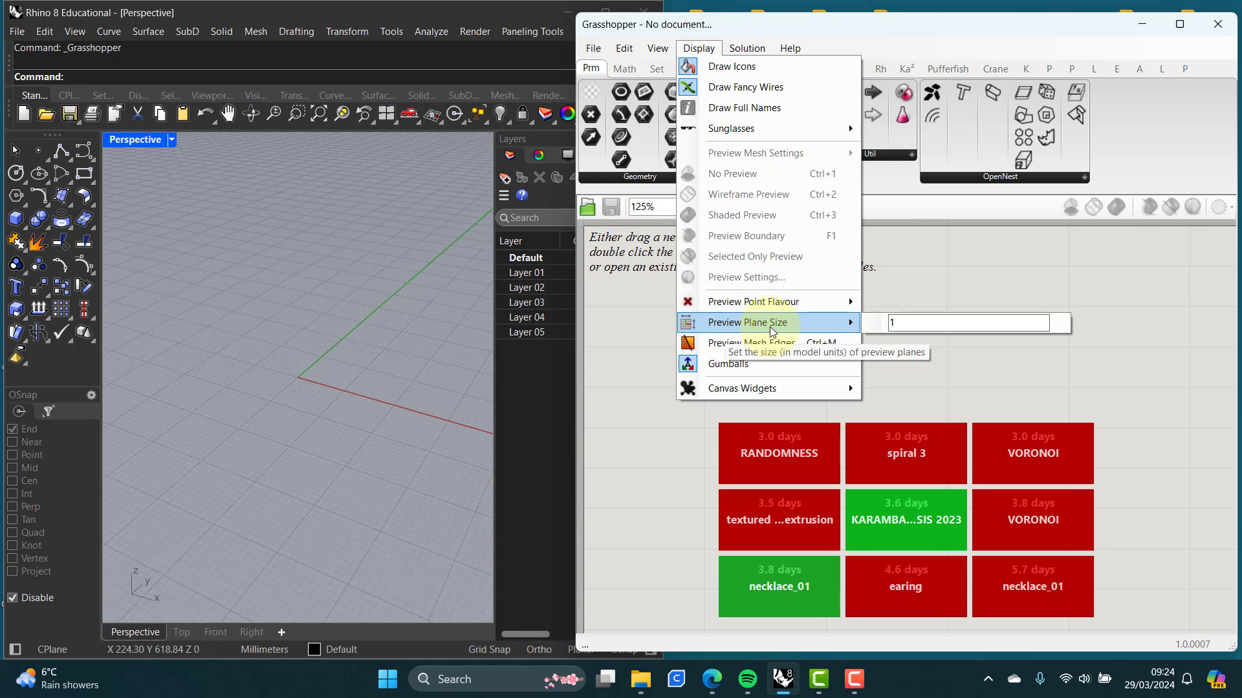
pyautogui.doubleClick(915, 323)
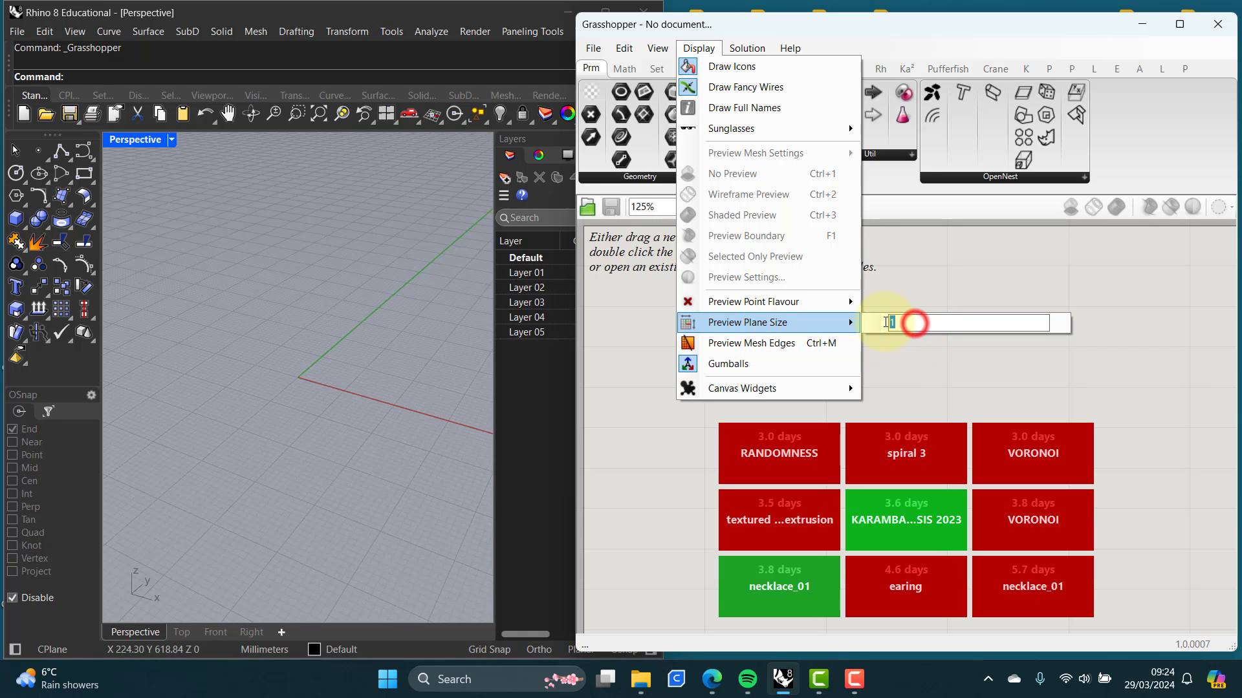
pyautogui.write('3')
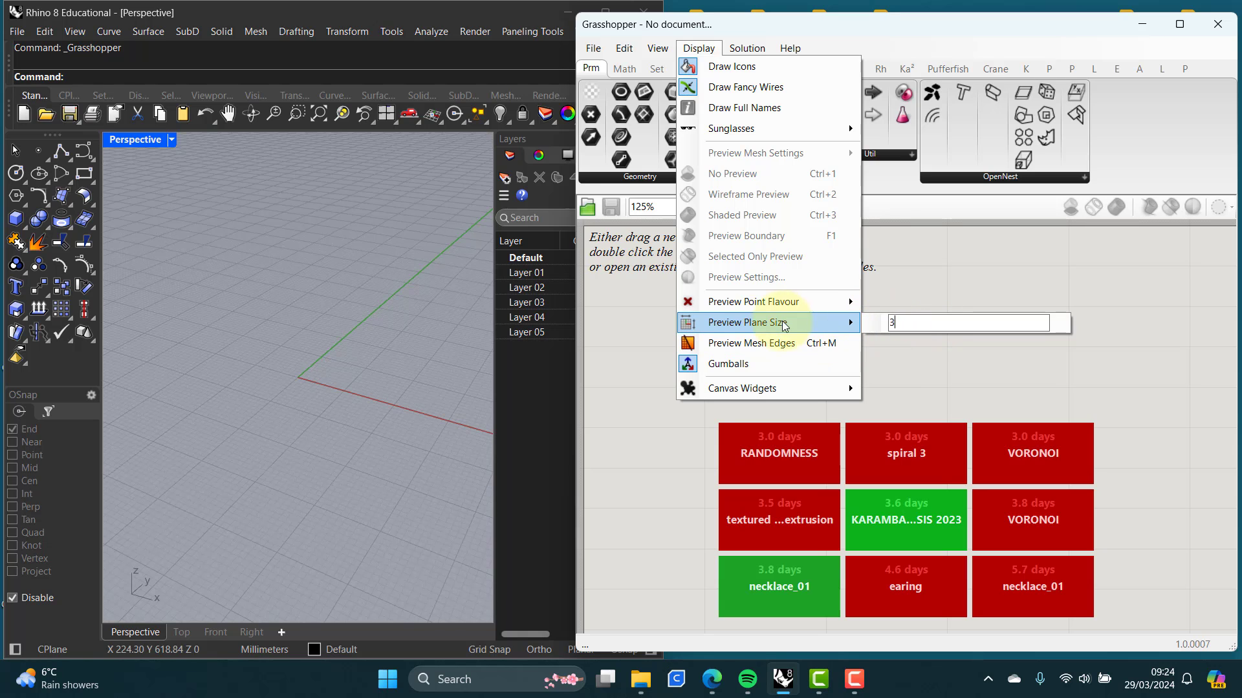
pyautogui.click(743, 341)
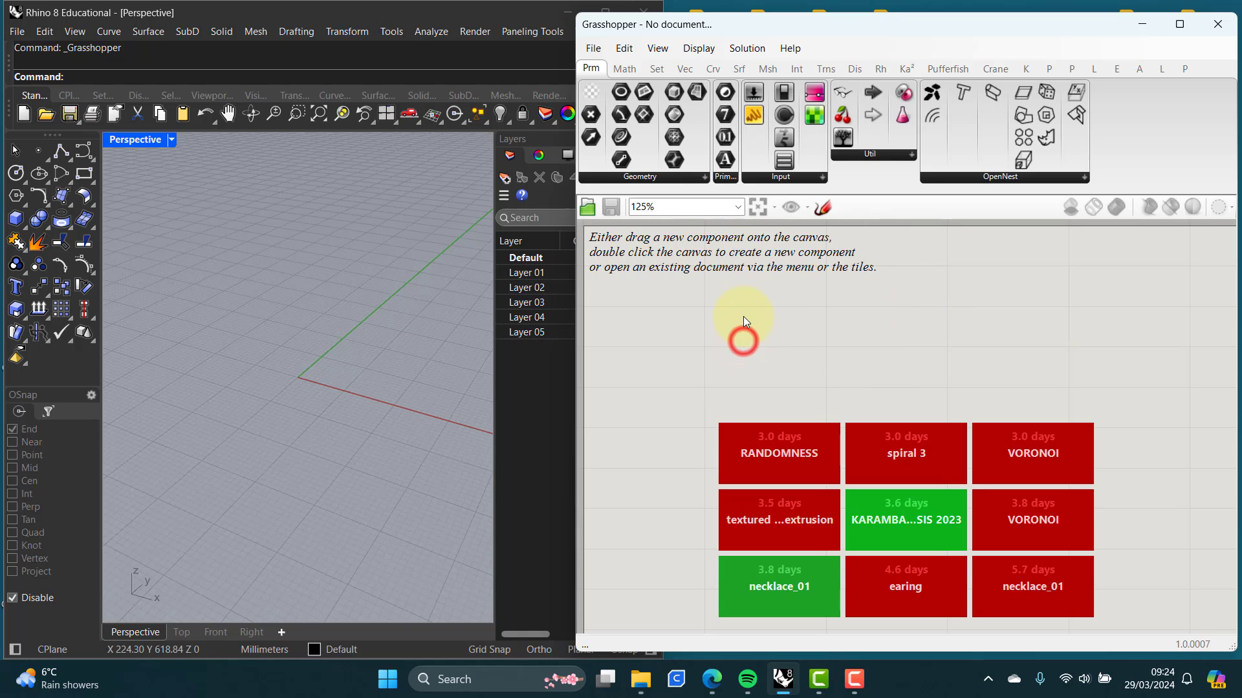
# Step: Examine Grasshopper's display options, including Preview Mesh Edges, Draw Full Names and the Sunglasses nickname settings
pyautogui.click(698, 48)
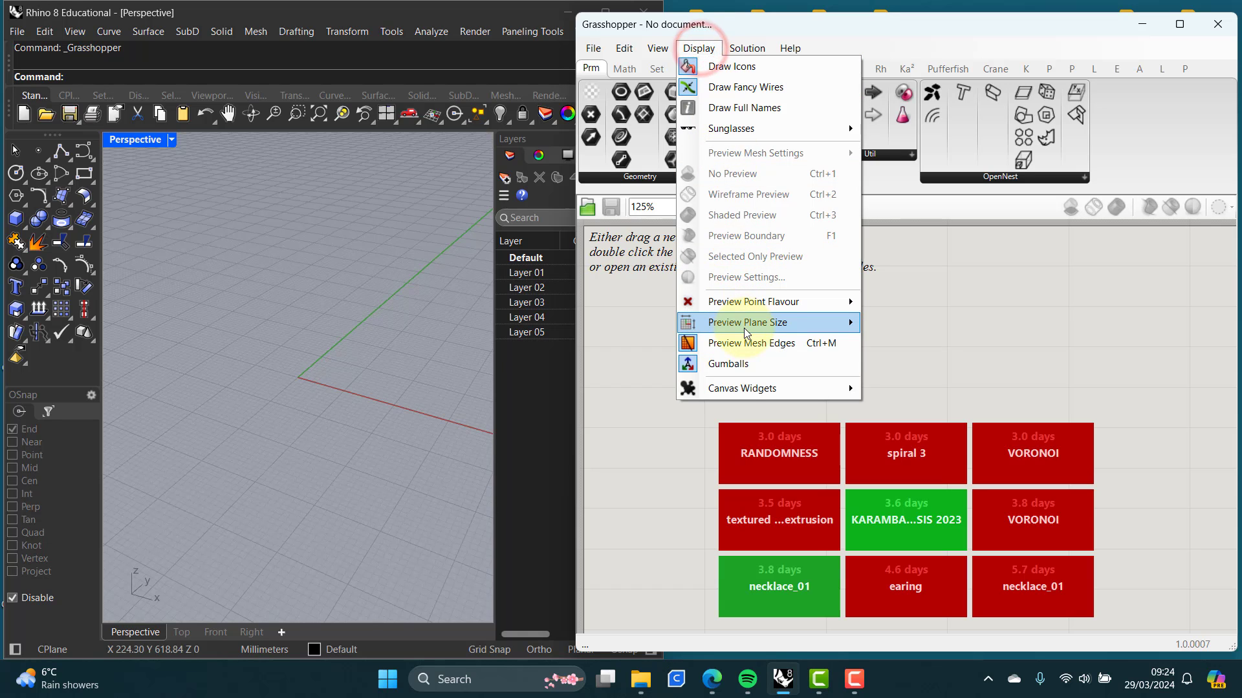
pyautogui.moveTo(745, 327)
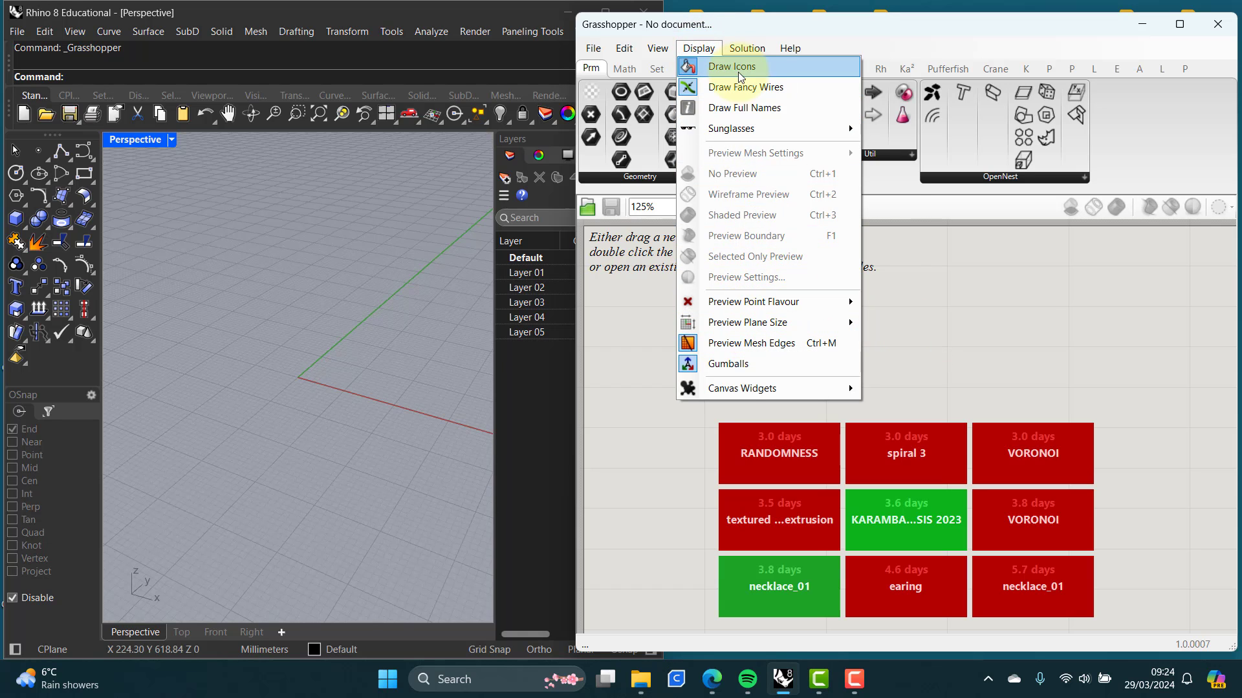
pyautogui.moveTo(737, 49)
pyautogui.click(759, 21)
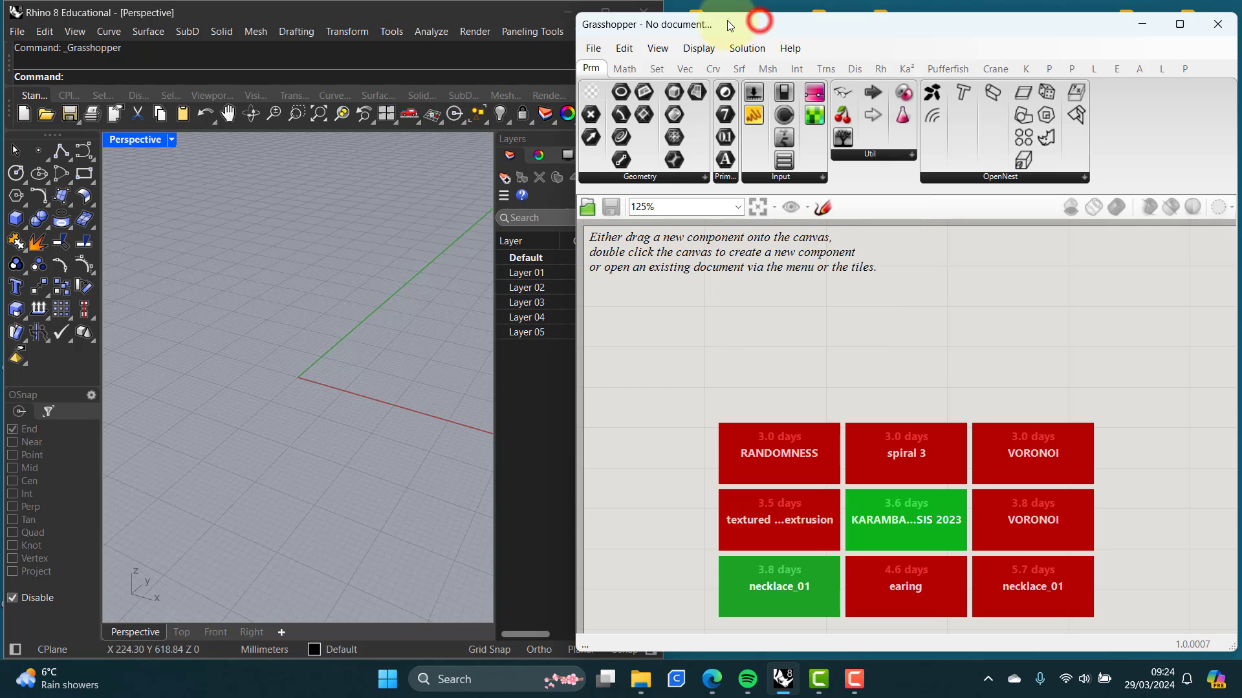
pyautogui.click(701, 49)
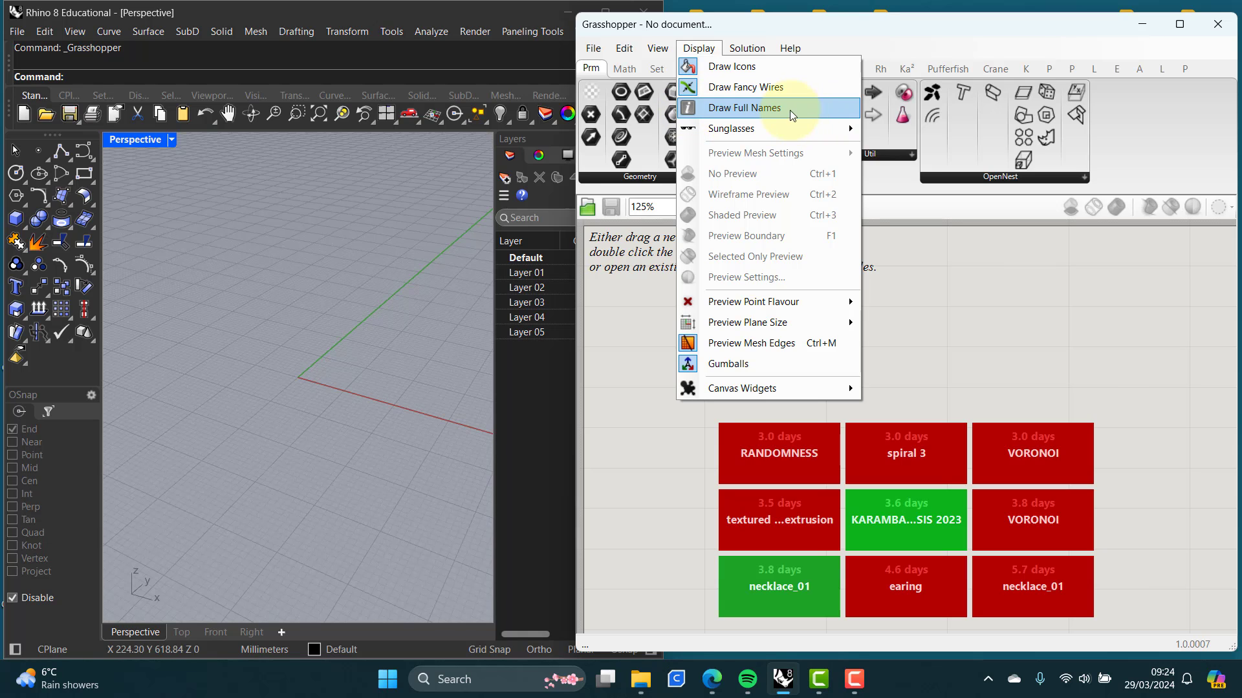
pyautogui.click(820, 19)
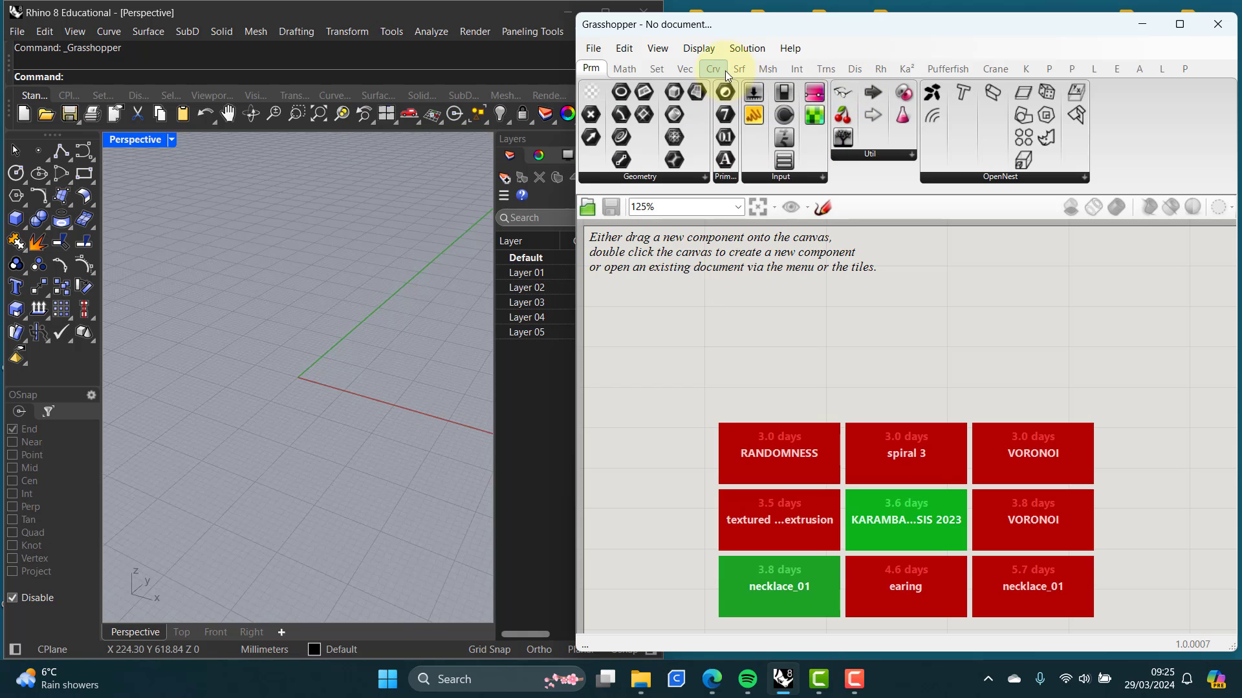
pyautogui.click(711, 50)
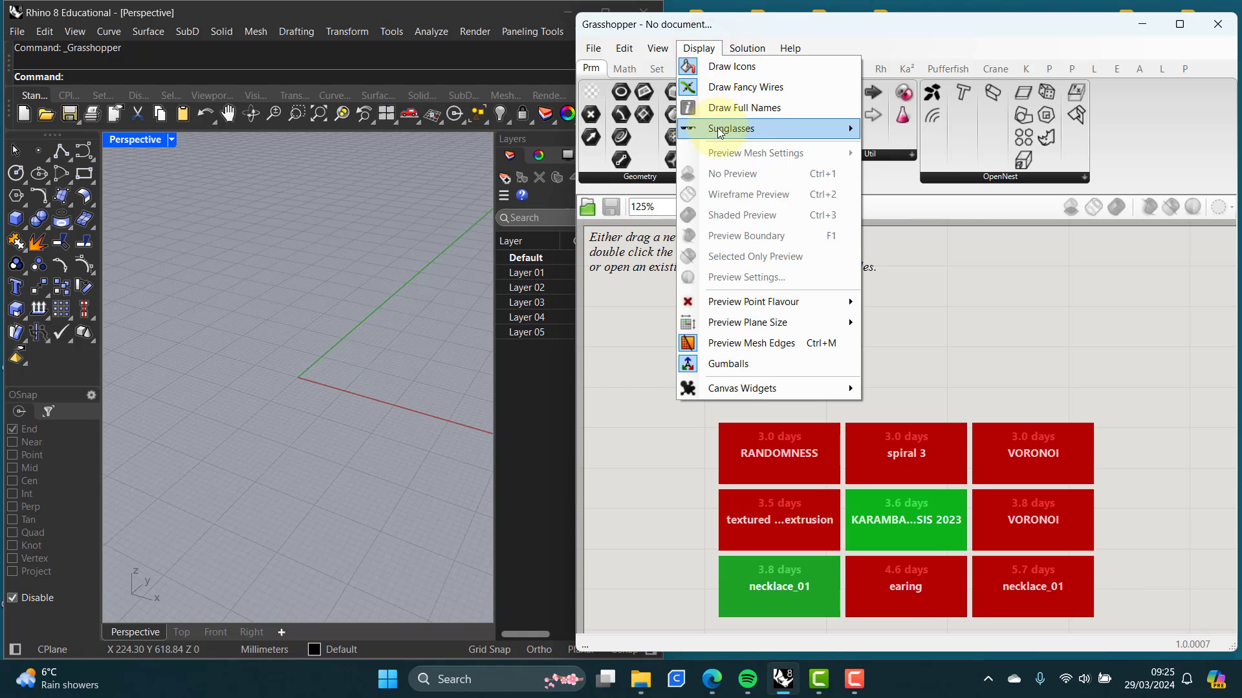
pyautogui.moveTo(719, 132)
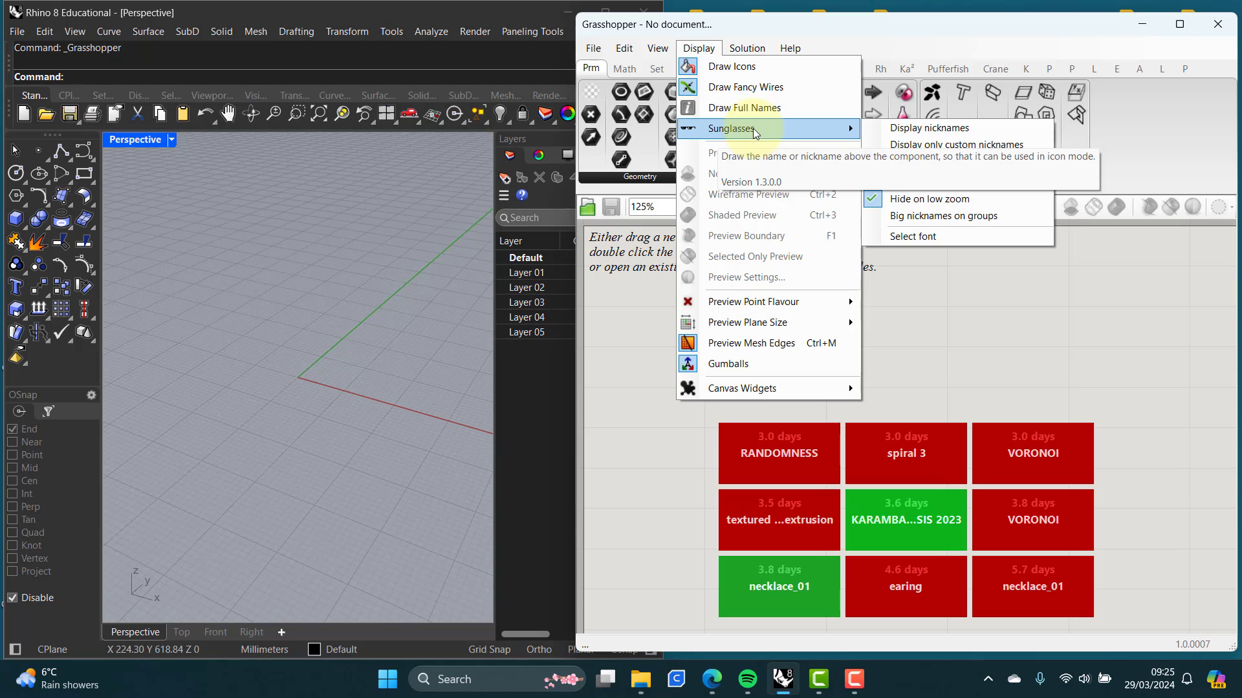
pyautogui.click(772, 25)
pyautogui.click(771, 21)
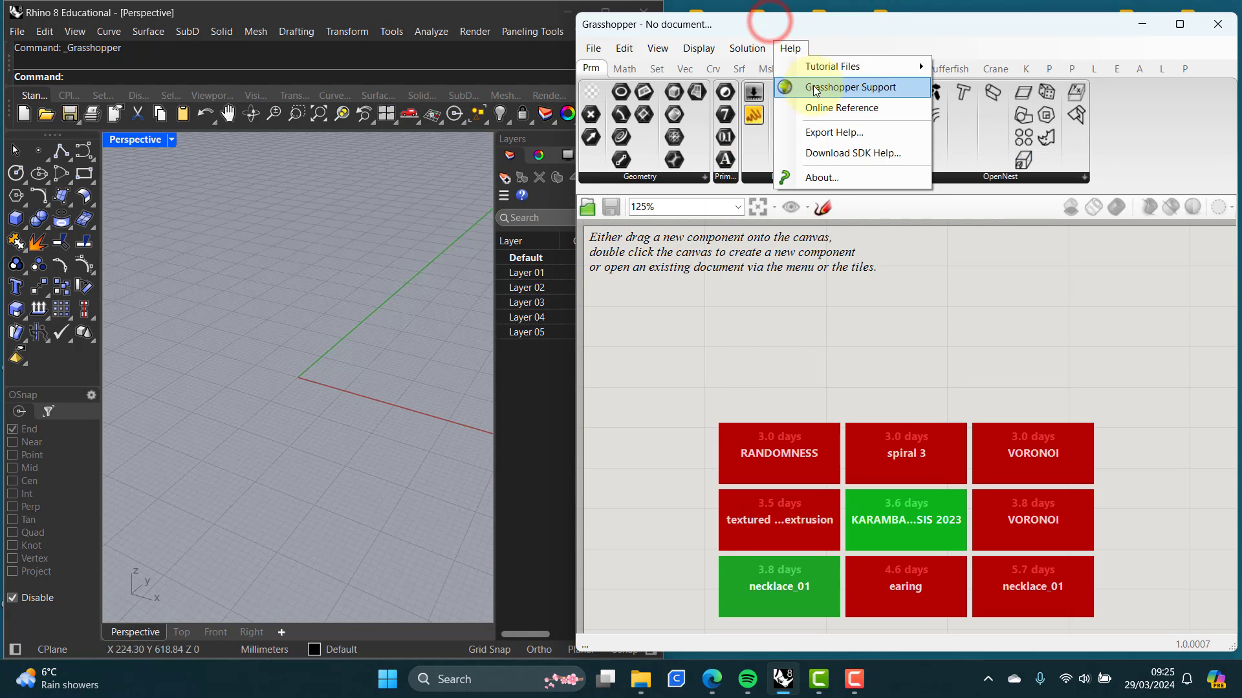
pyautogui.click(796, 23)
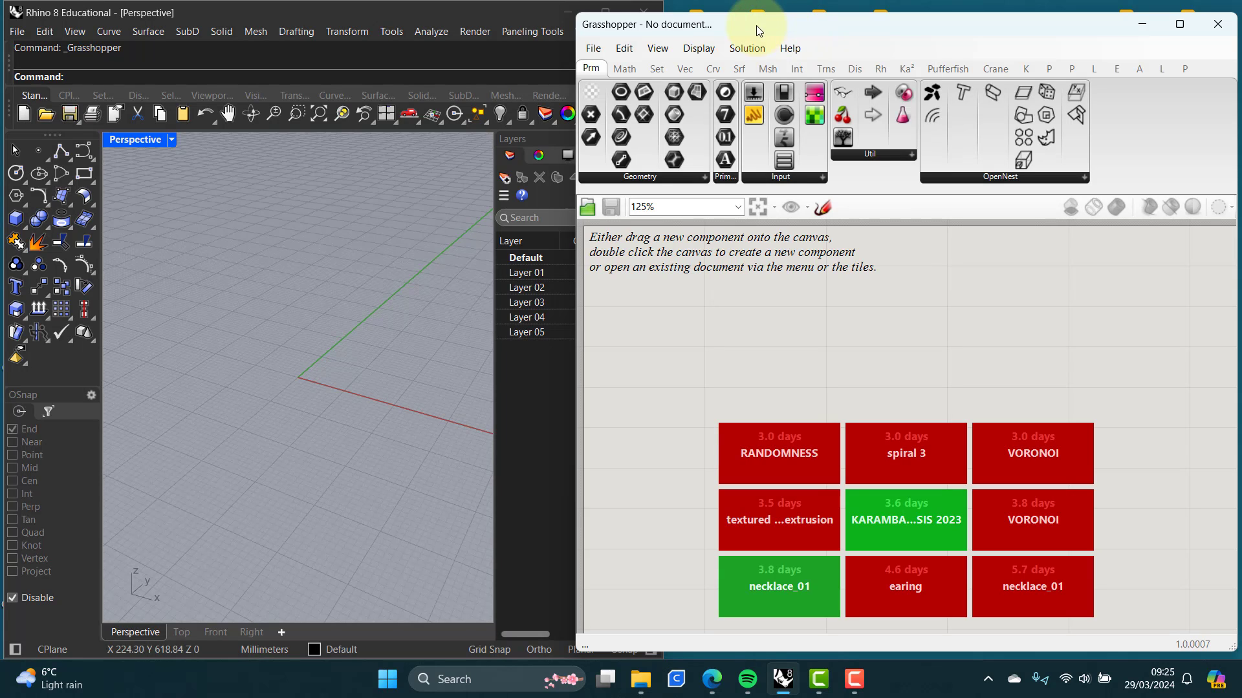
# Step: Turn on Obscure Components in Grasshopper and show the Curve component category
pyautogui.click(657, 50)
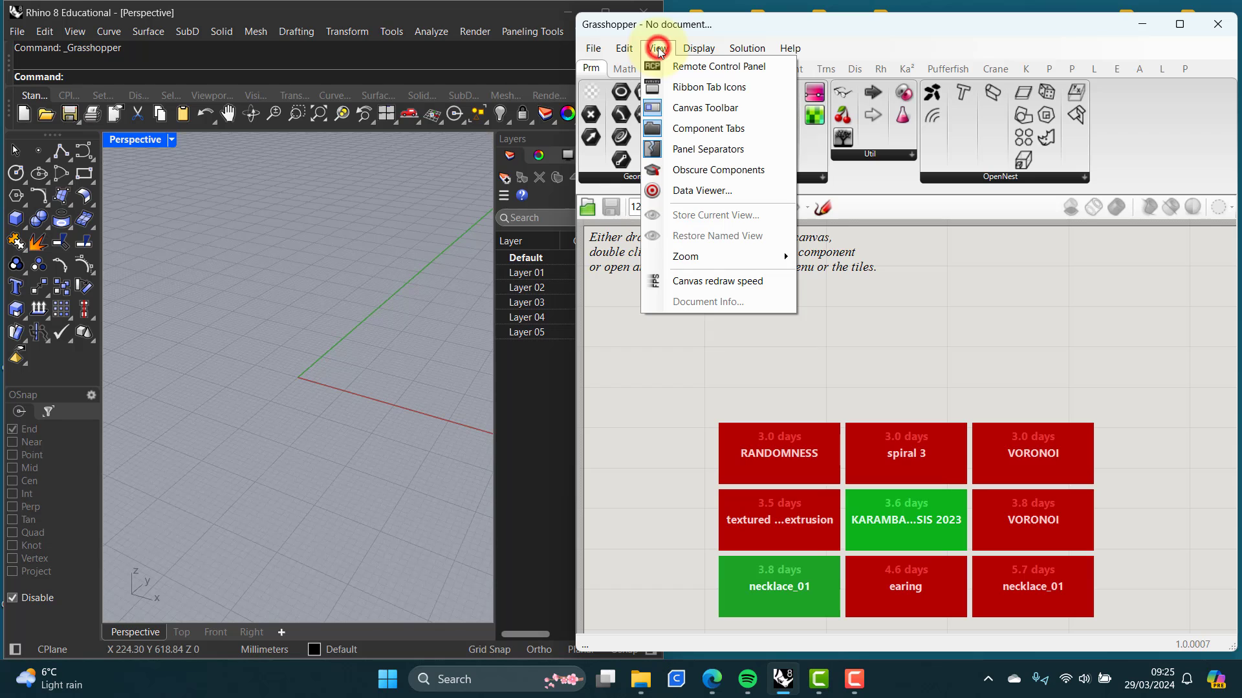
pyautogui.click(685, 171)
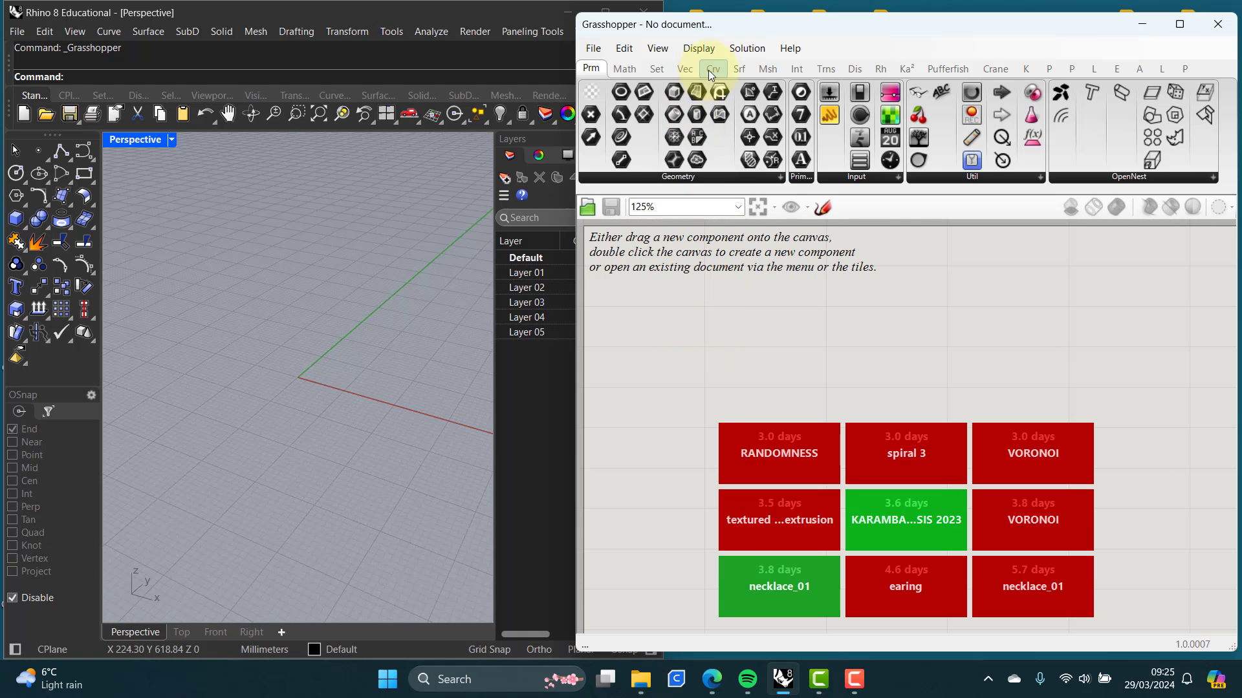
pyautogui.moveTo(711, 69)
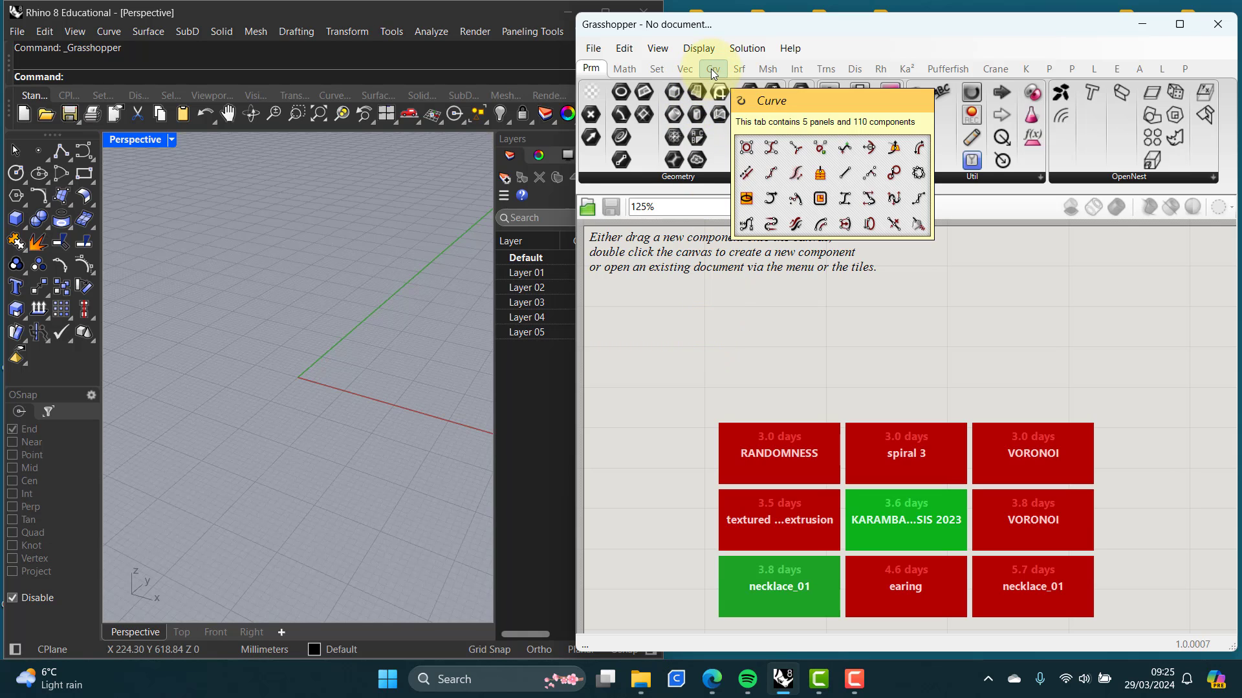
pyautogui.click(711, 69)
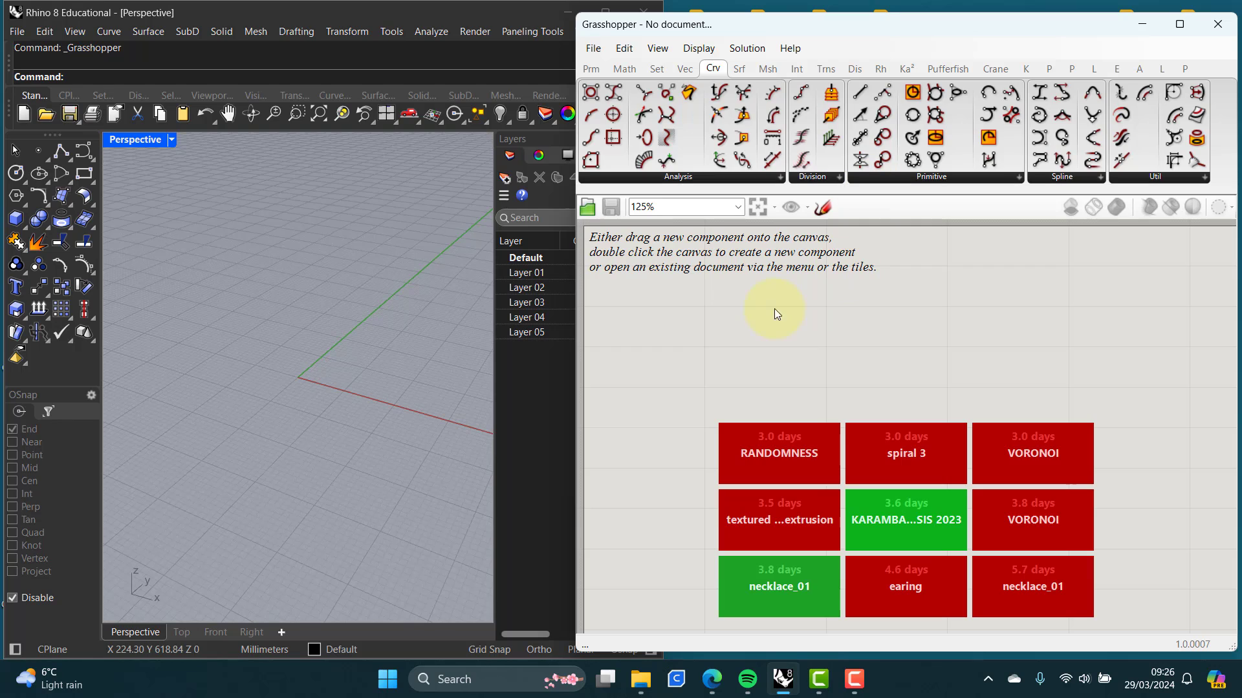
# Step: Search the canvas for "rec" and place the Curve Rectangle component in the middle of the empty area
pyautogui.doubleClick(725, 355)
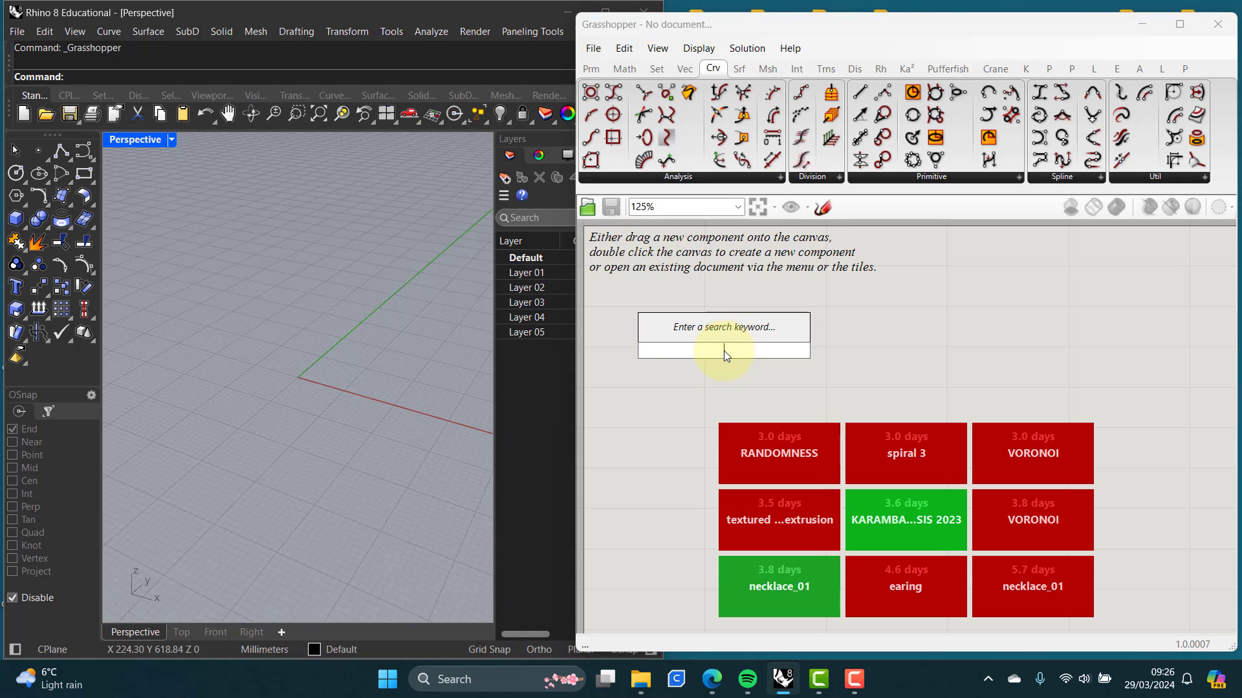
pyautogui.write('rec')
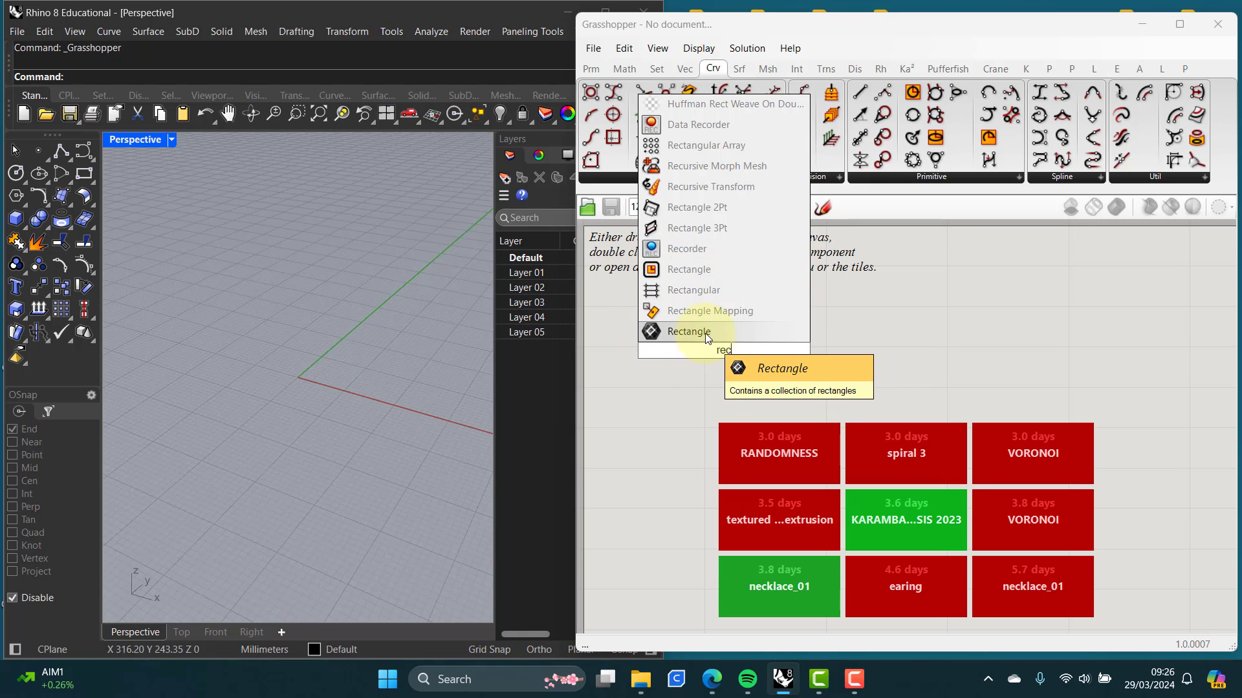
pyautogui.click(682, 269)
pyautogui.moveTo(716, 350); pyautogui.dragTo(770, 390)
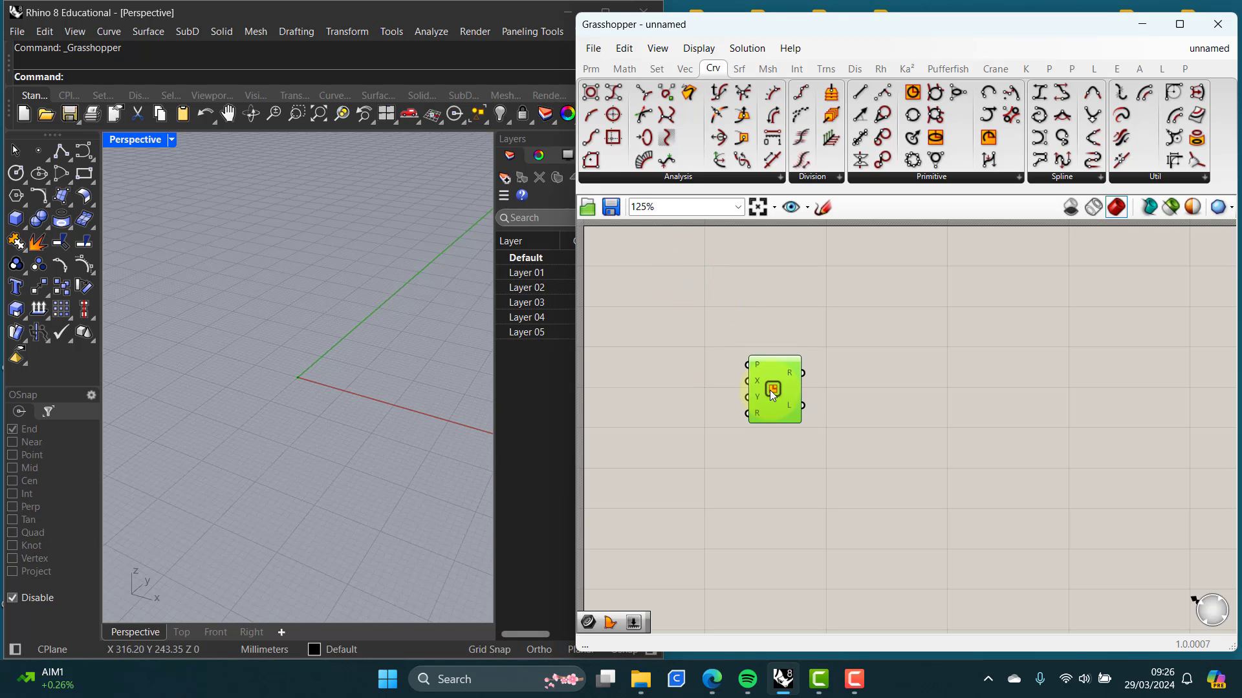
# Step: Add the Bifocals component from the Params utilities near the canvas's upper-left corner to label the components
pyautogui.click(588, 69)
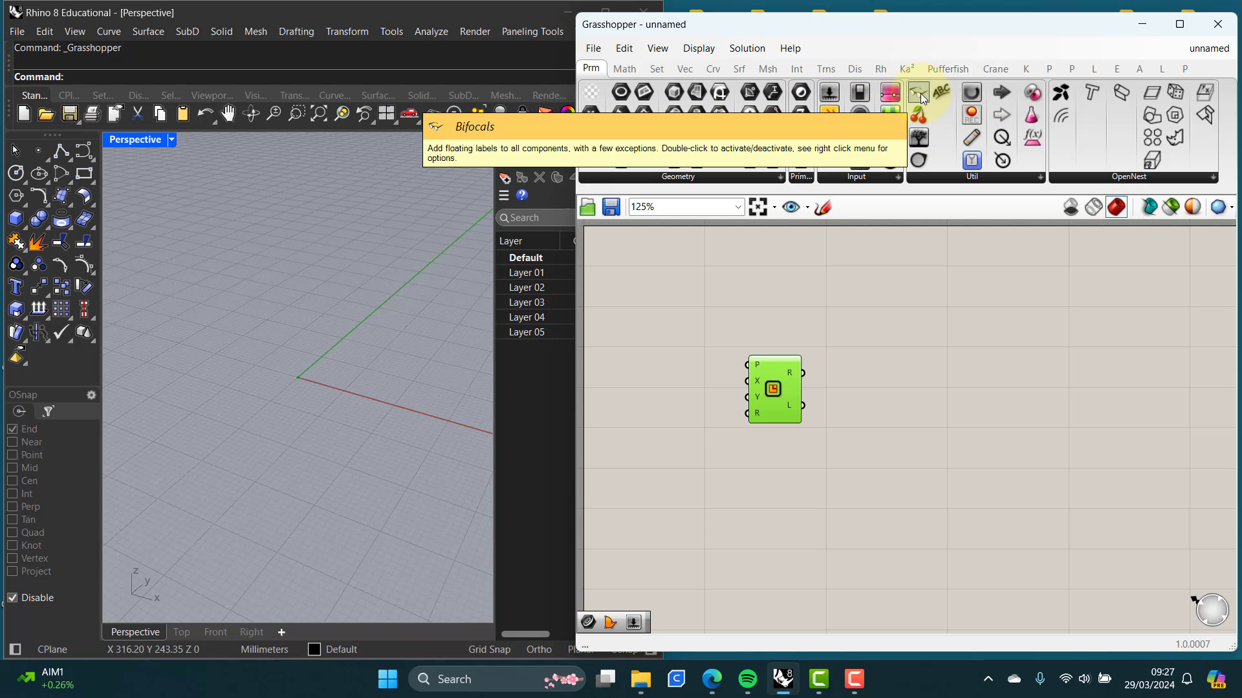
pyautogui.moveTo(919, 92); pyautogui.dragTo(654, 278)
pyautogui.click(651, 282)
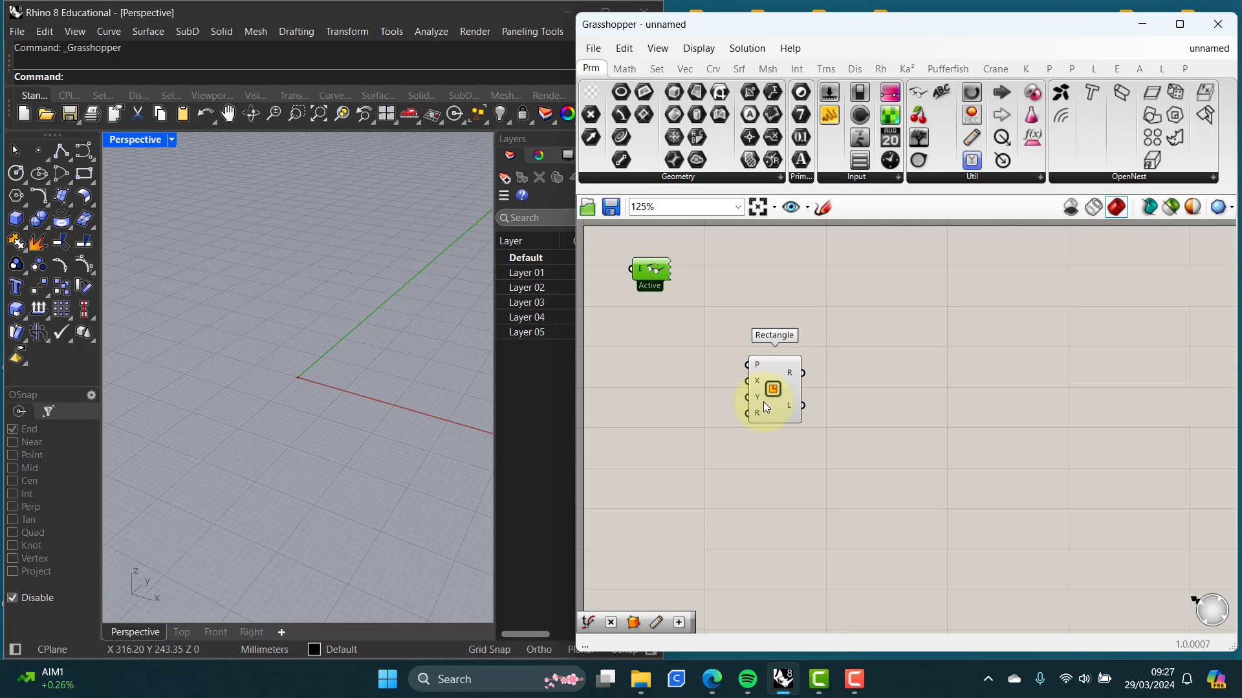
# Step: Reposition the Rectangle component slightly to the lower right of the Bifocals component on the canvas
pyautogui.scroll(2, 763, 401)
pyautogui.moveTo(749, 397); pyautogui.dragTo(810, 439, button='right')
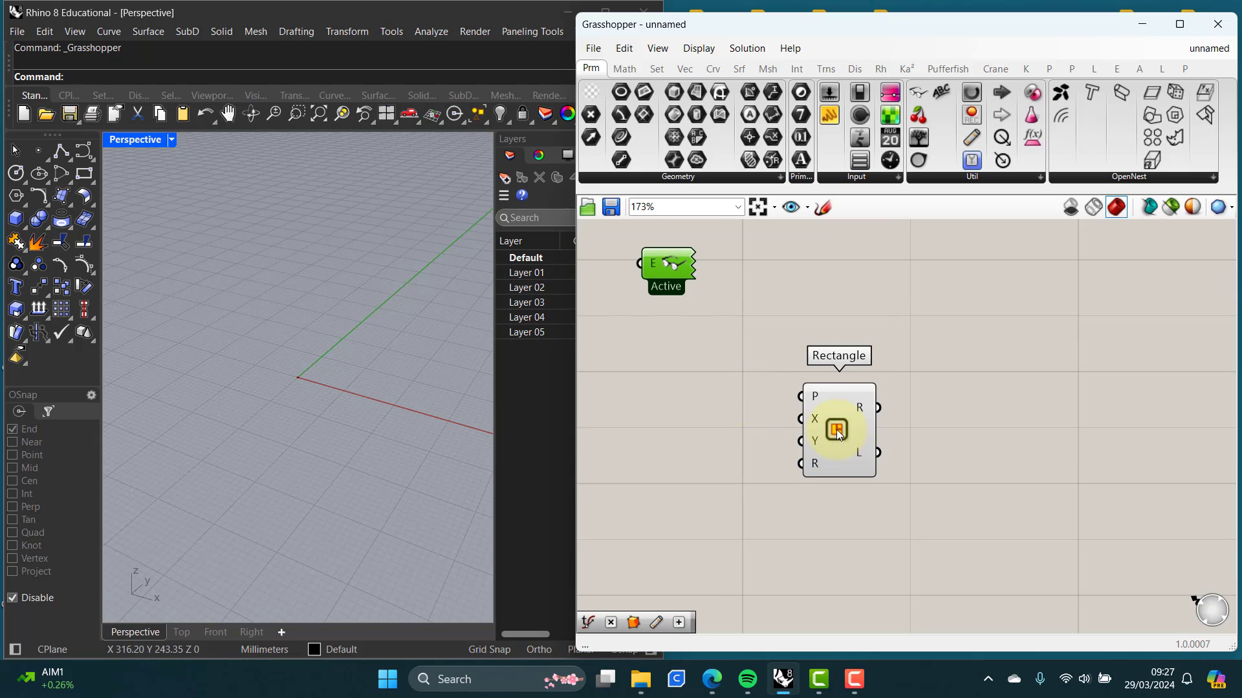
pyautogui.click(827, 445)
pyautogui.moveTo(843, 416); pyautogui.dragTo(845, 425)
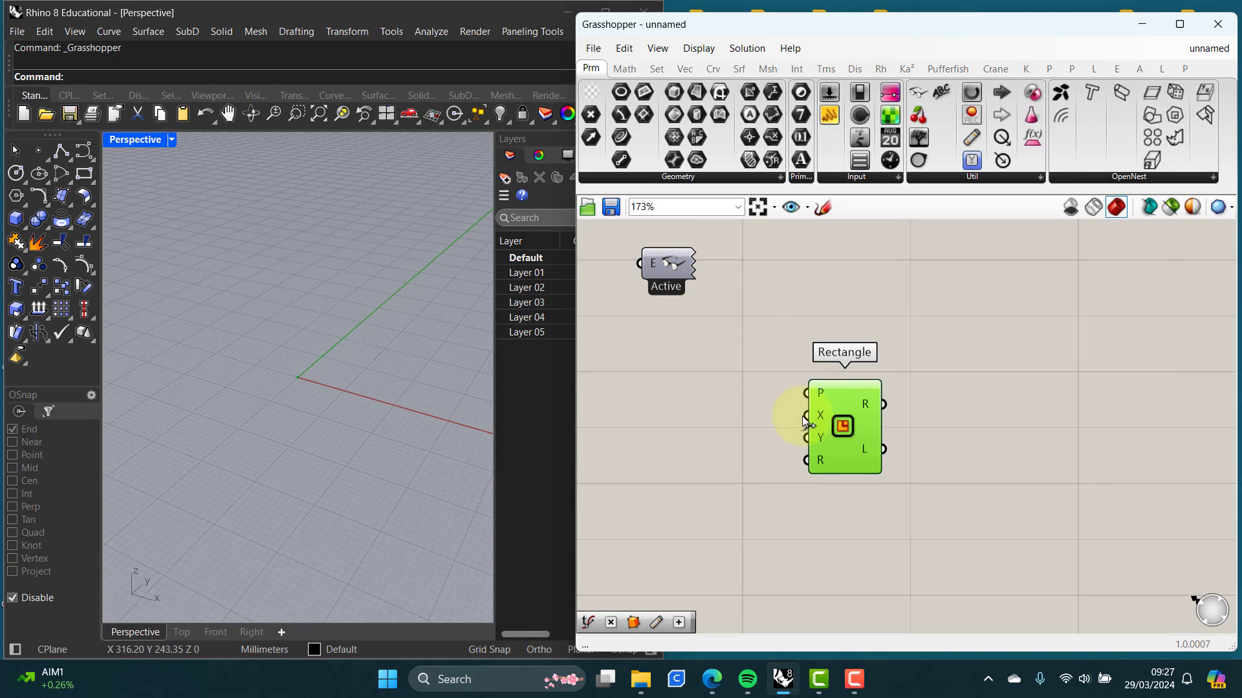
pyautogui.moveTo(845, 430); pyautogui.dragTo(845, 416)
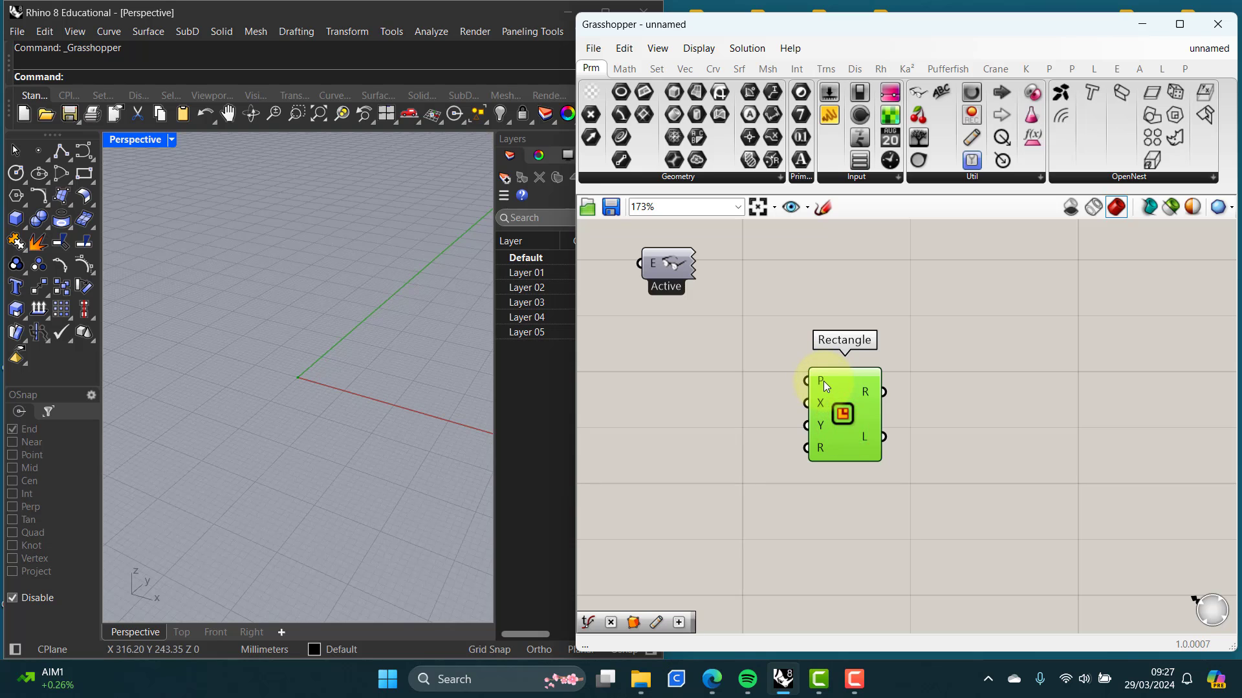
pyautogui.moveTo(823, 383)
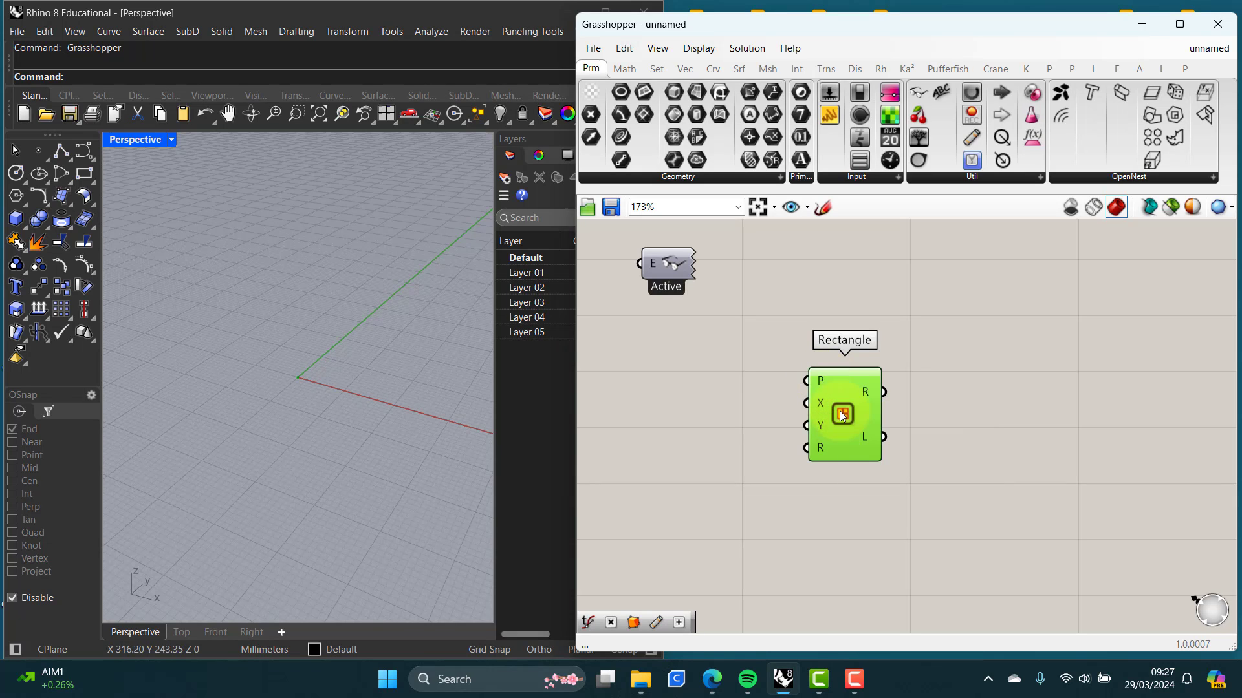
pyautogui.moveTo(827, 391); pyautogui.dragTo(851, 390)
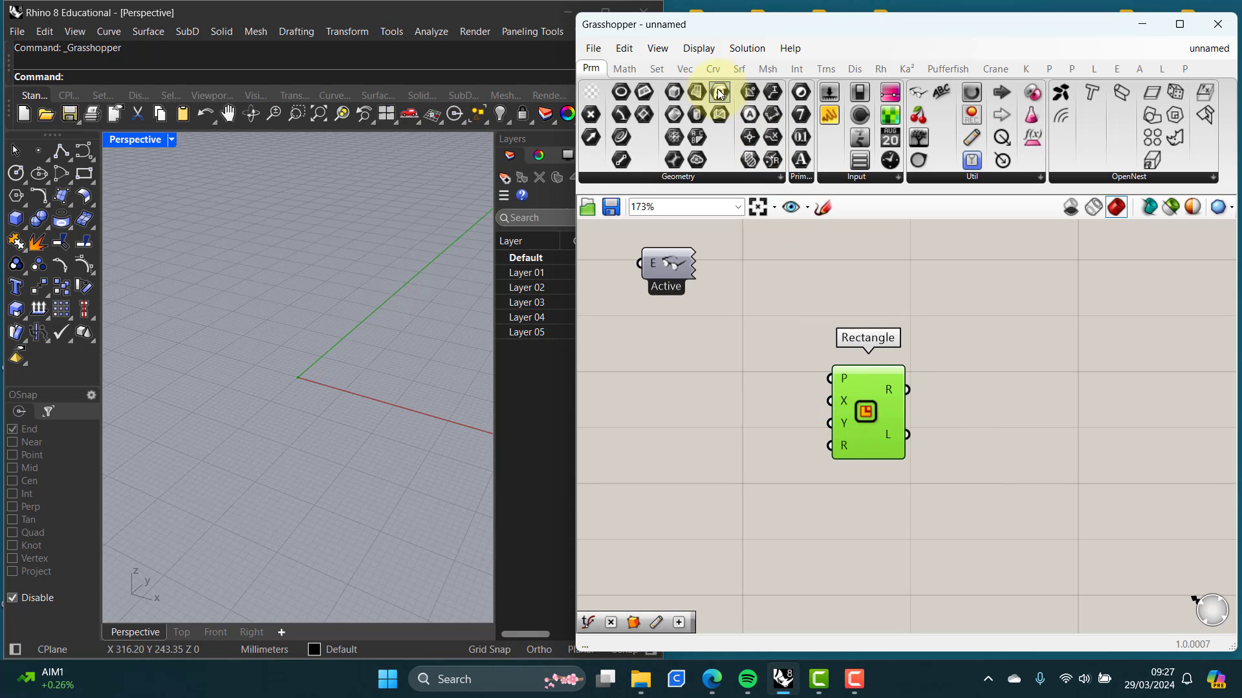
# Step: Turn on Draw Full Names to read the Rectangle component's input and output names, and turn it off again
pyautogui.click(700, 52)
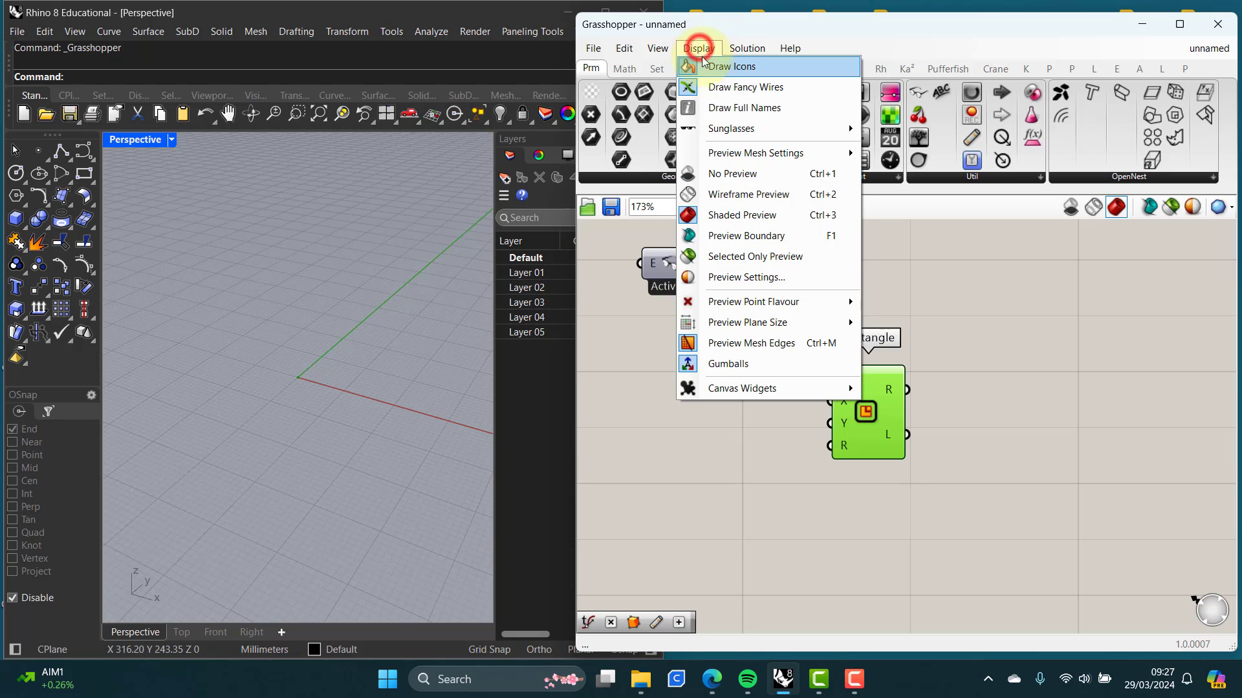
pyautogui.click(713, 114)
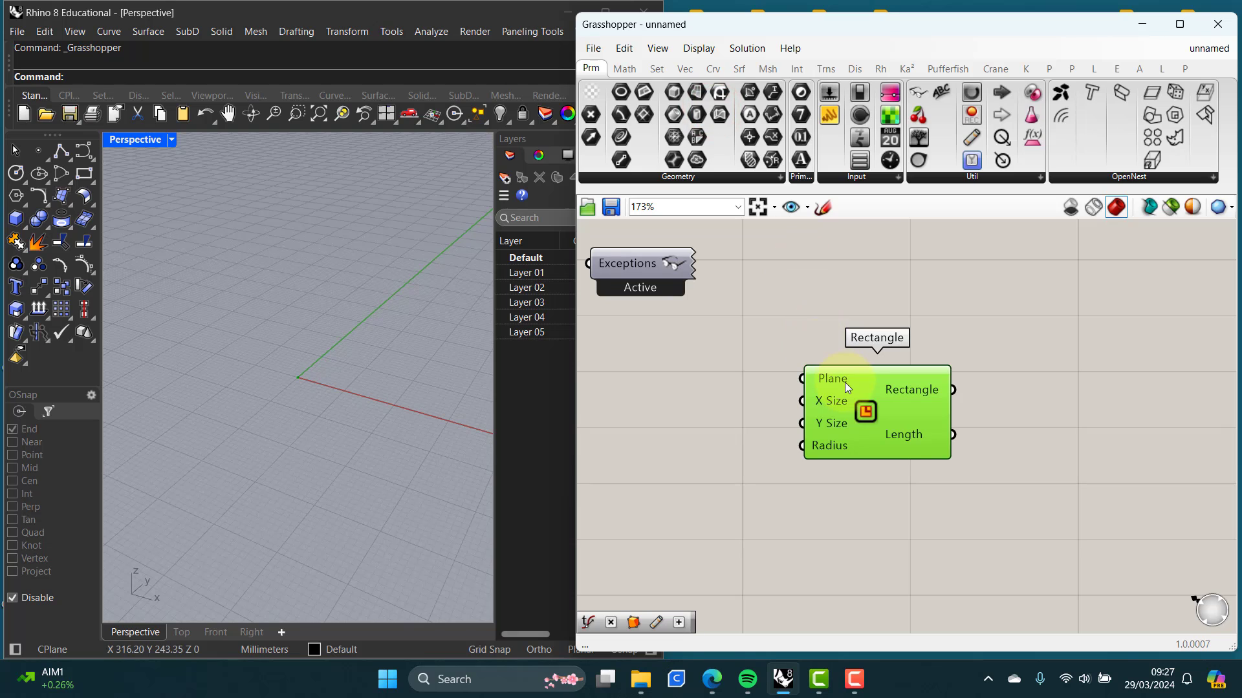
pyautogui.moveTo(845, 383)
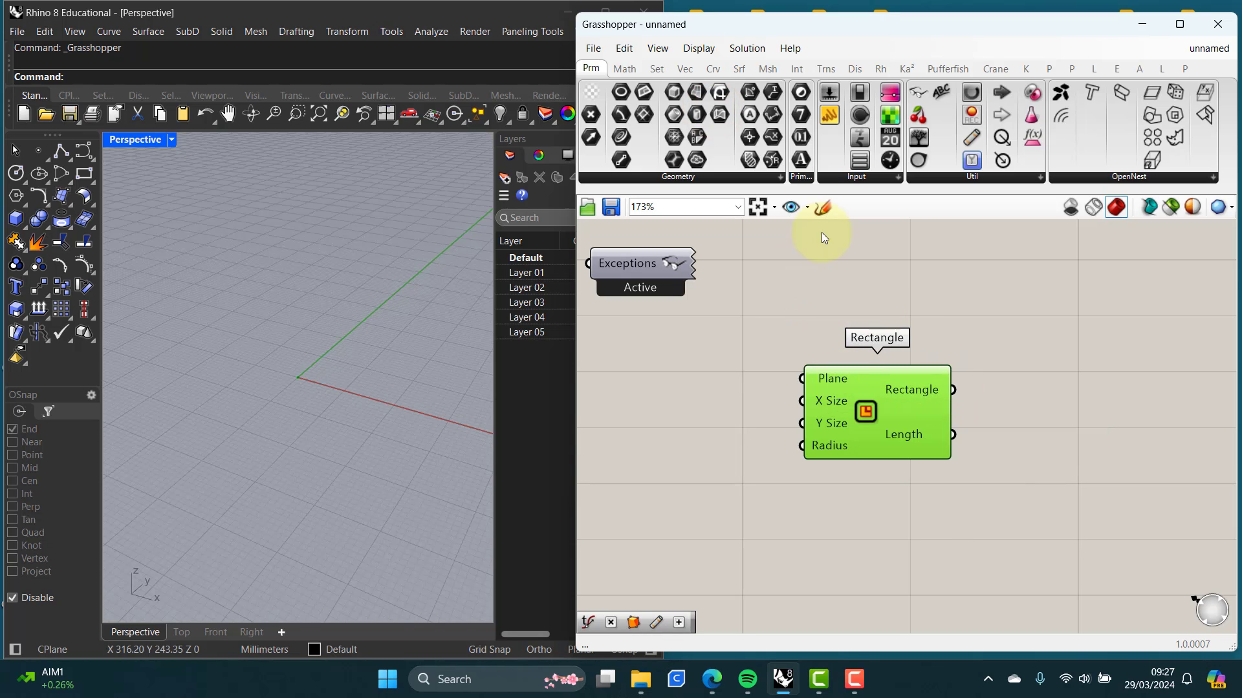
pyautogui.click(694, 50)
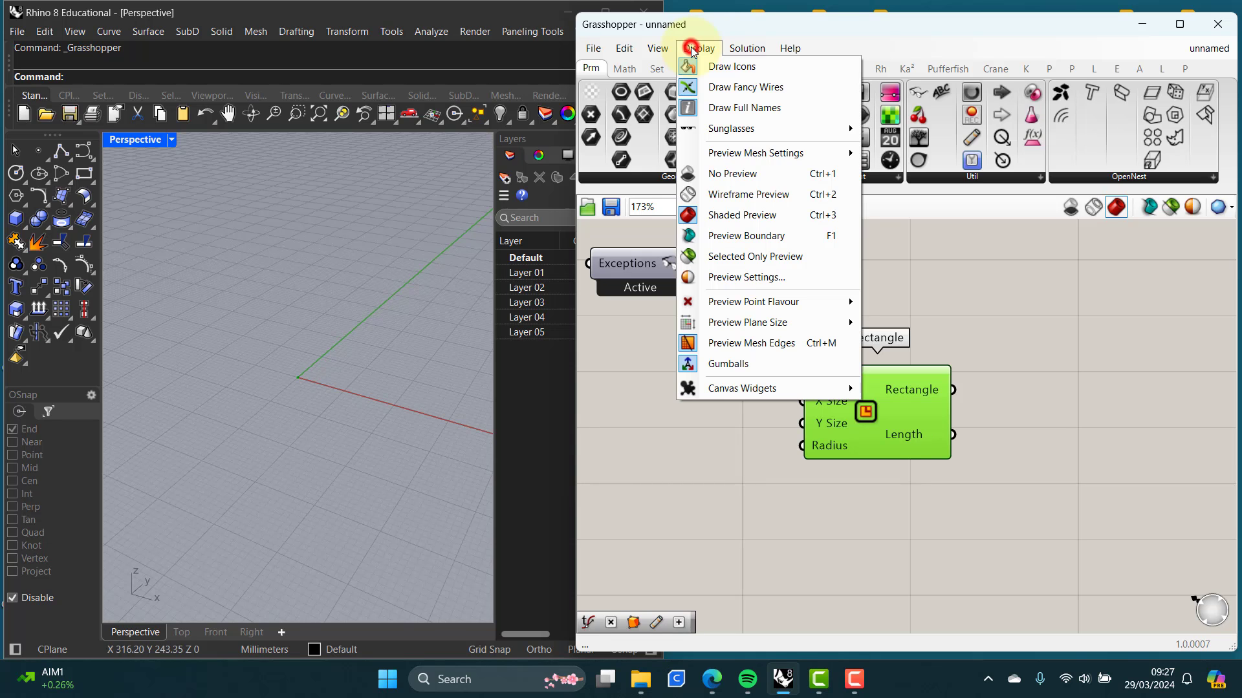
pyautogui.click(729, 110)
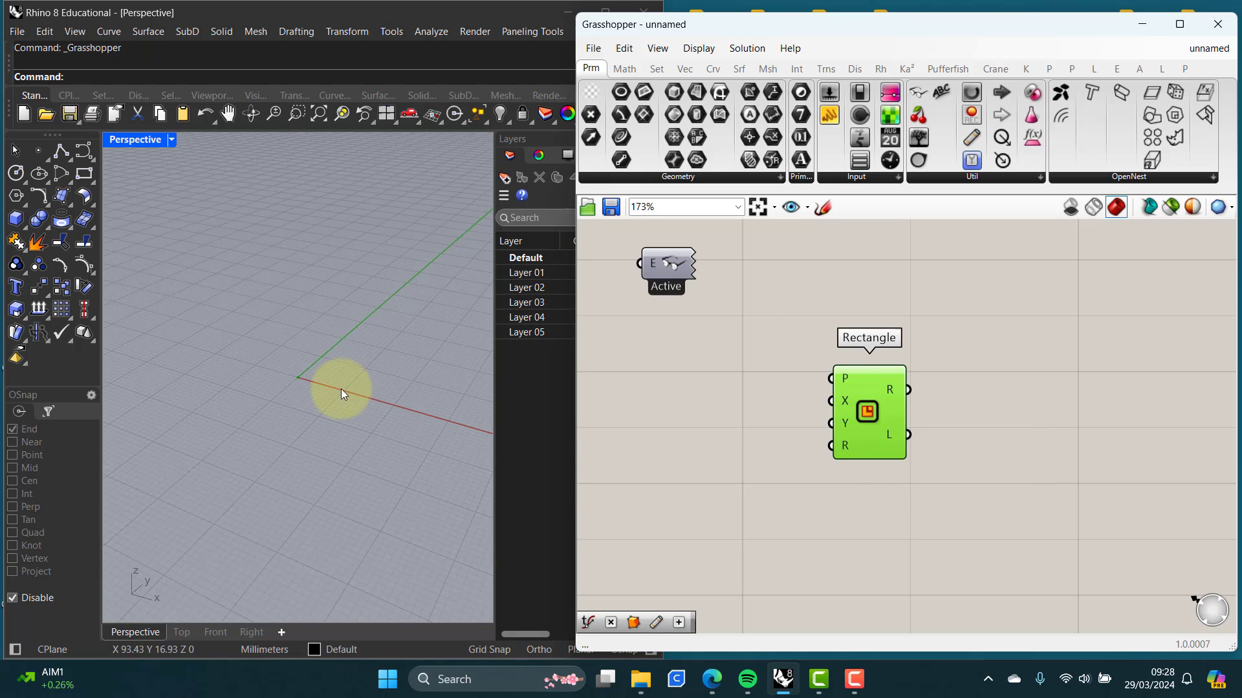
# Step: Examine the rectangle preview at the Rhino origin alongside the Rectangle component's Plane, X Size and Radius inputs
pyautogui.scroll(6, 293, 378)
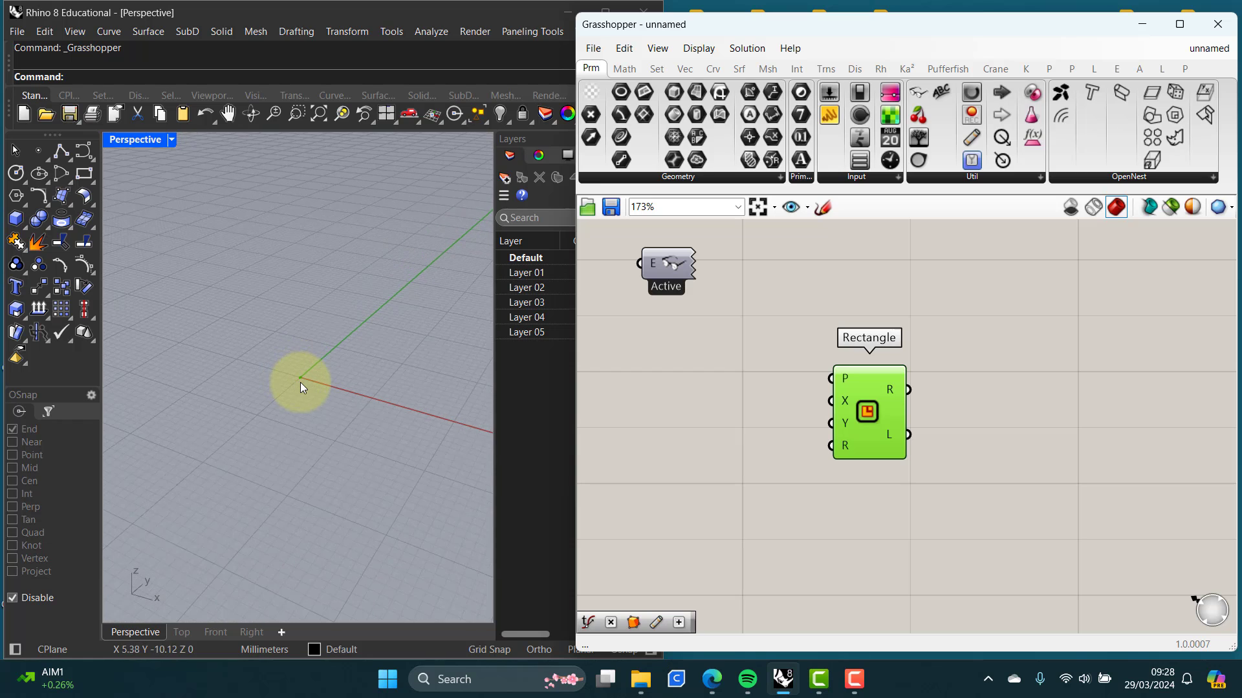
pyautogui.scroll(5, 296, 374)
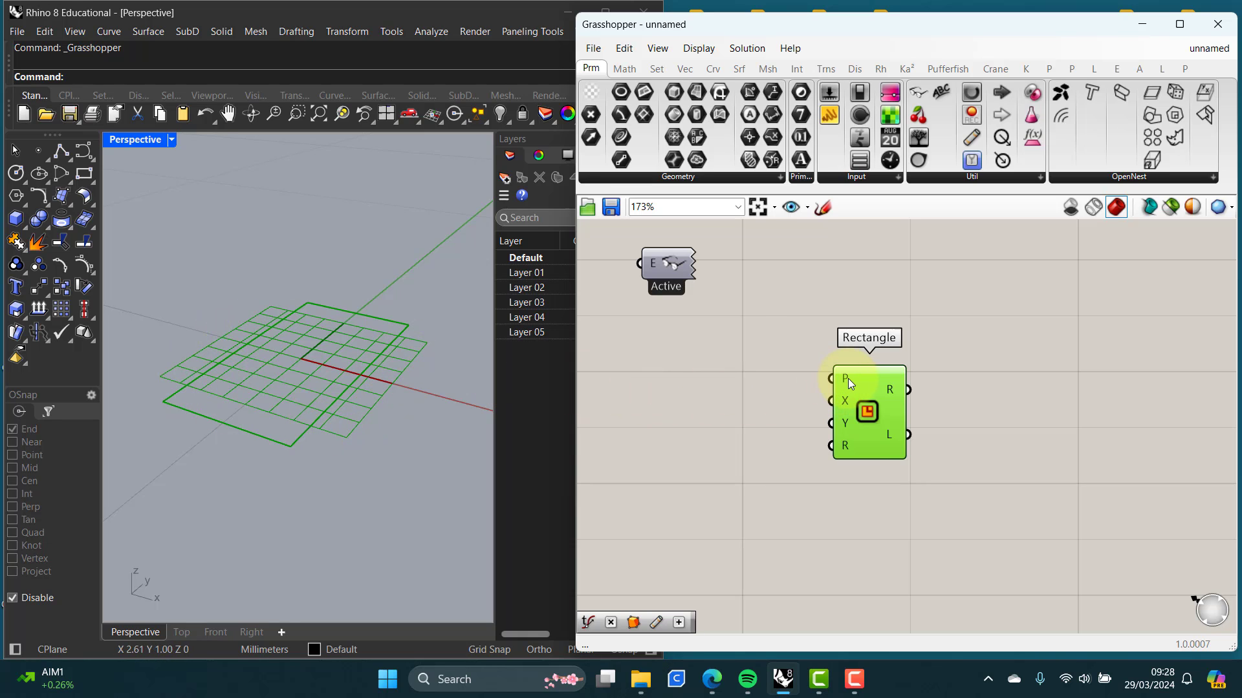
pyautogui.moveTo(848, 378)
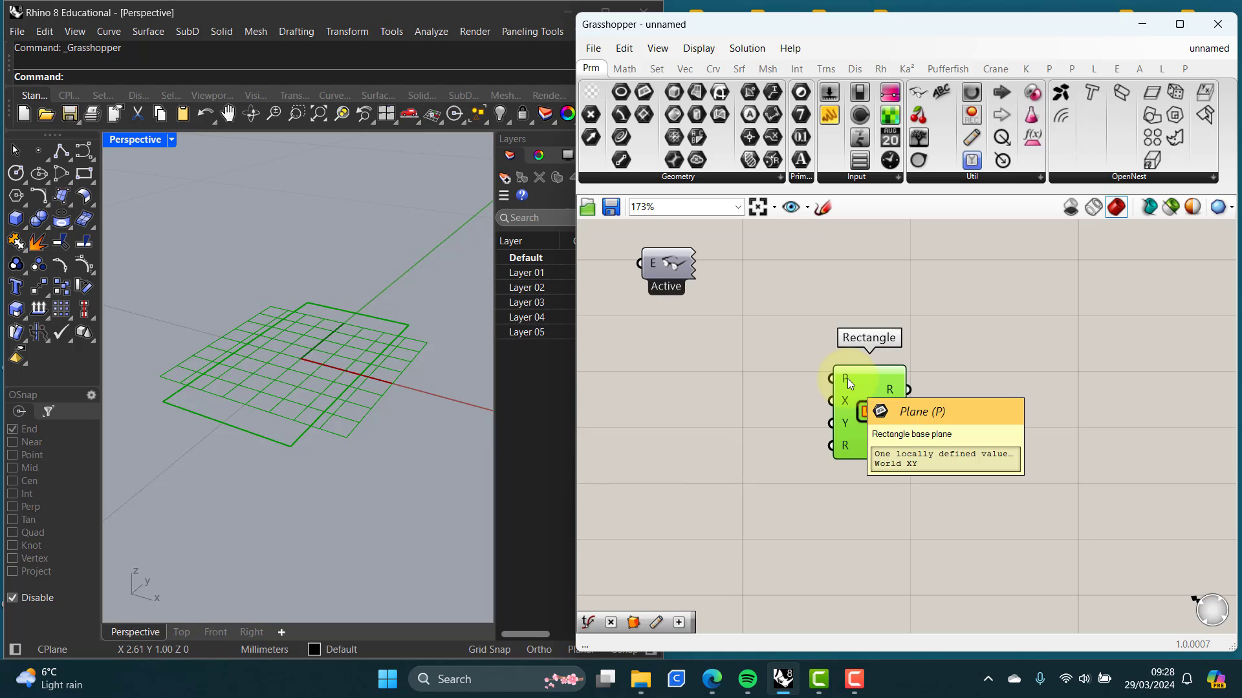
pyautogui.moveTo(845, 402)
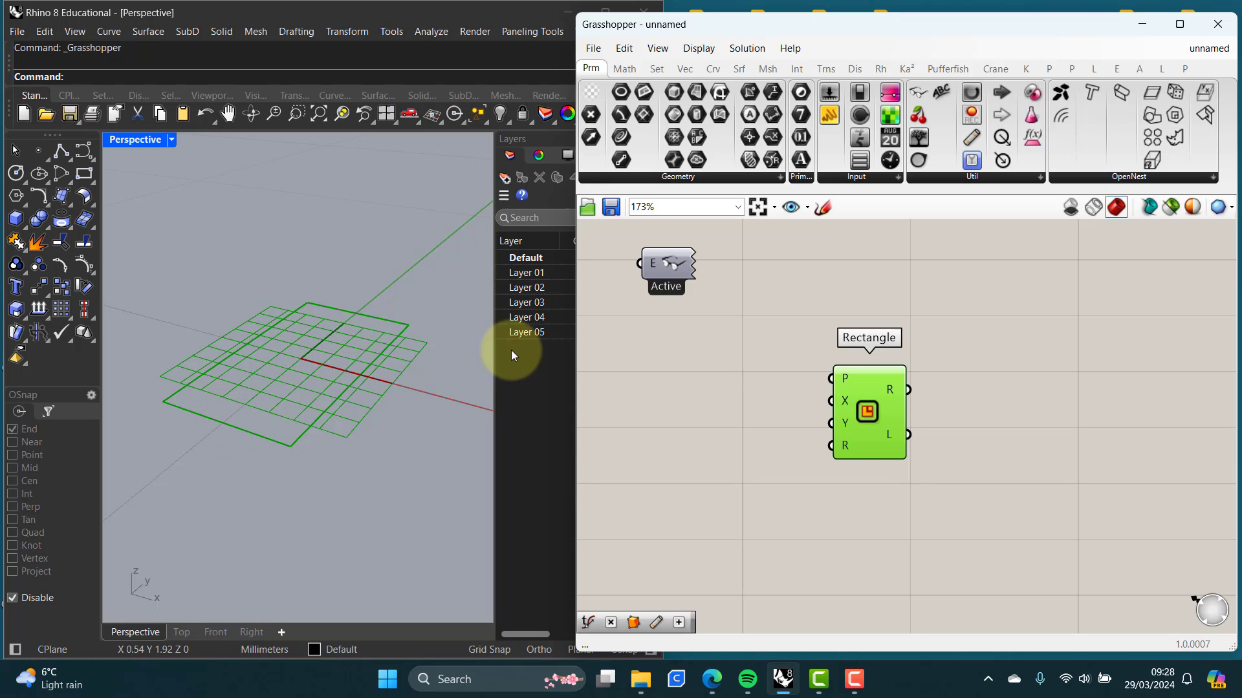
pyautogui.moveTo(846, 446)
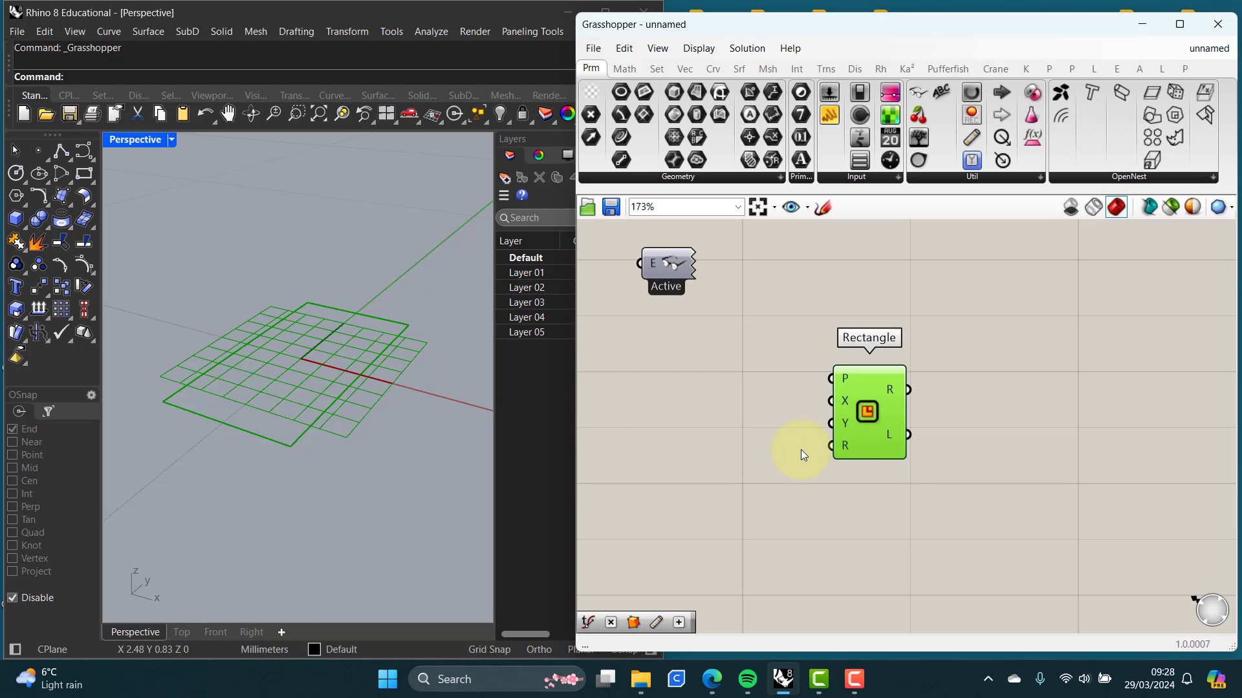
pyautogui.moveTo(855, 413); pyautogui.dragTo(859, 429)
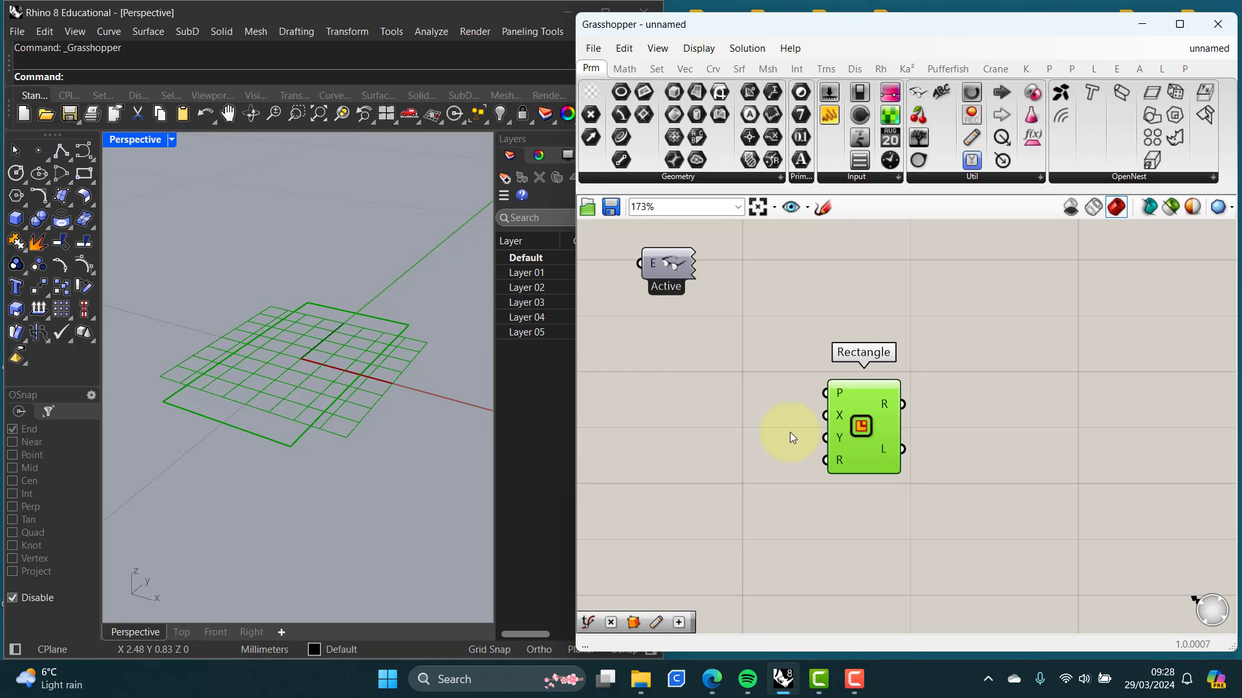
# Step: Set the domain of the Rectangle component's X Size input to 0 To 20 and commit the change
pyautogui.scroll(-1, 816, 434)
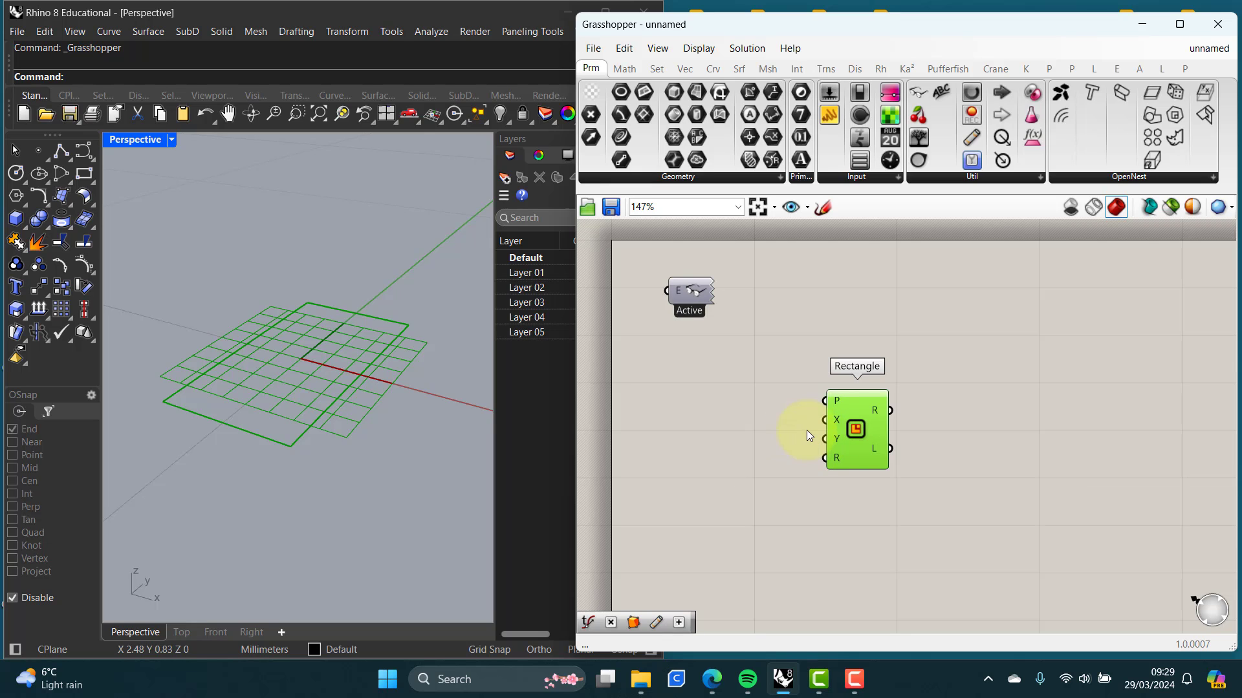
pyautogui.scroll(3, 835, 428)
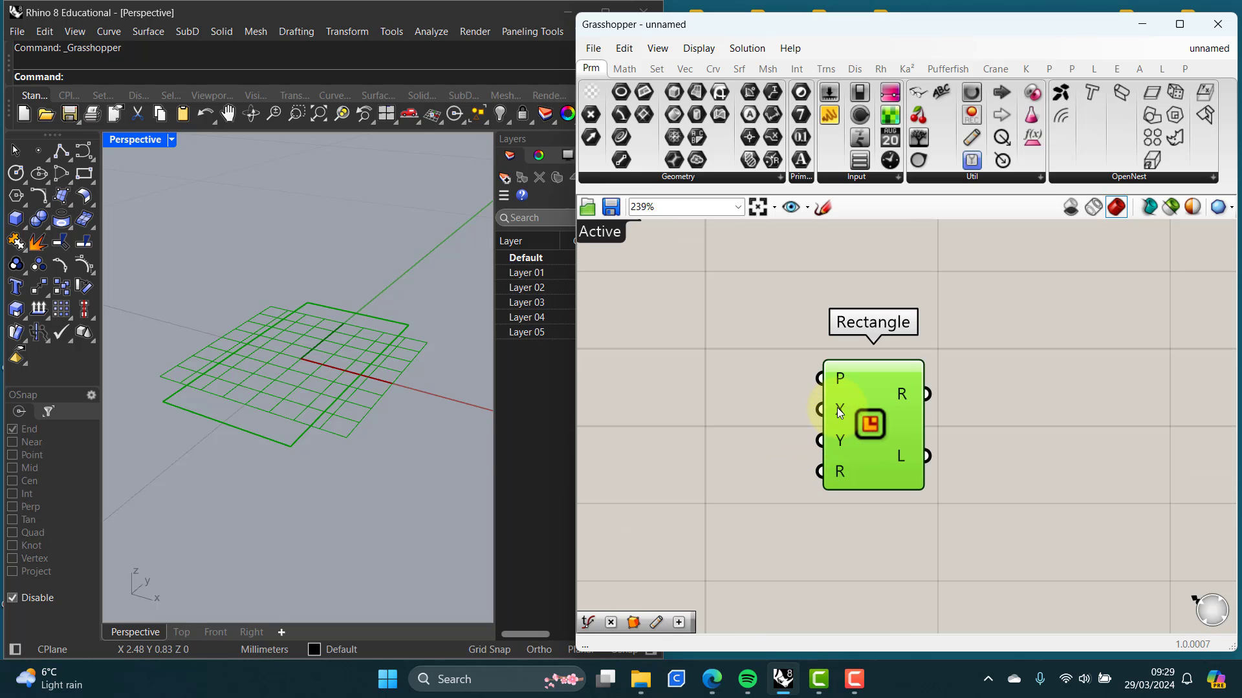
pyautogui.moveTo(840, 409)
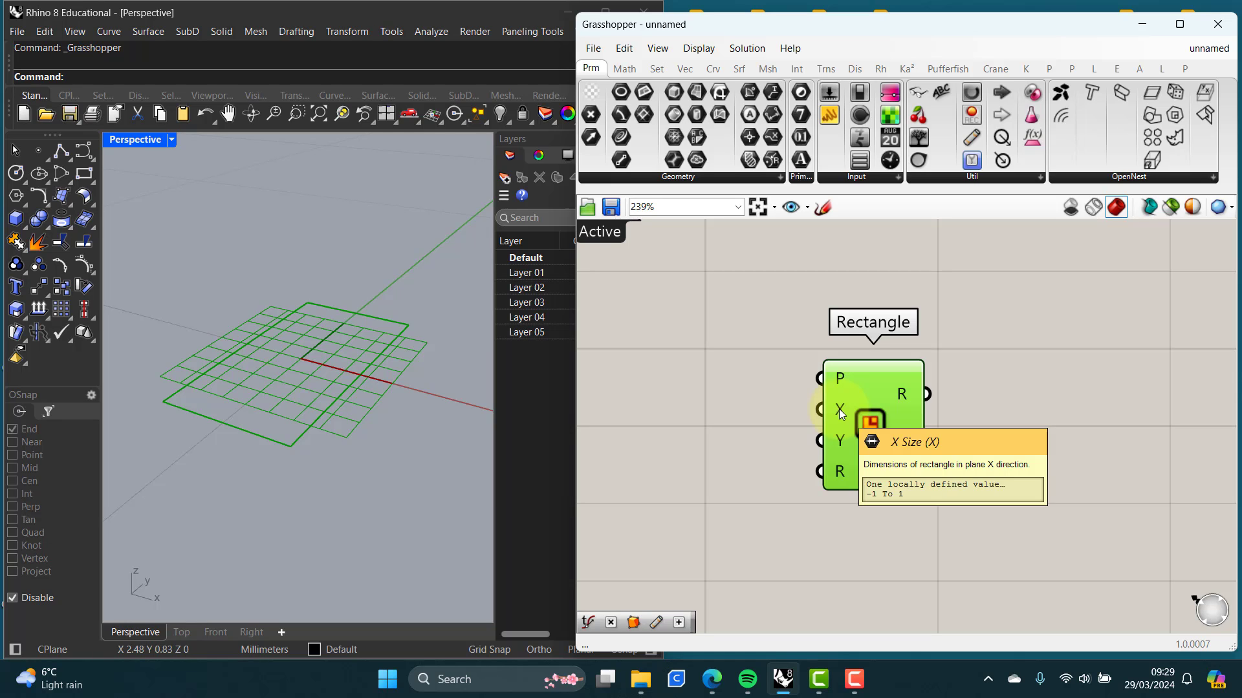
pyautogui.rightClick(840, 408)
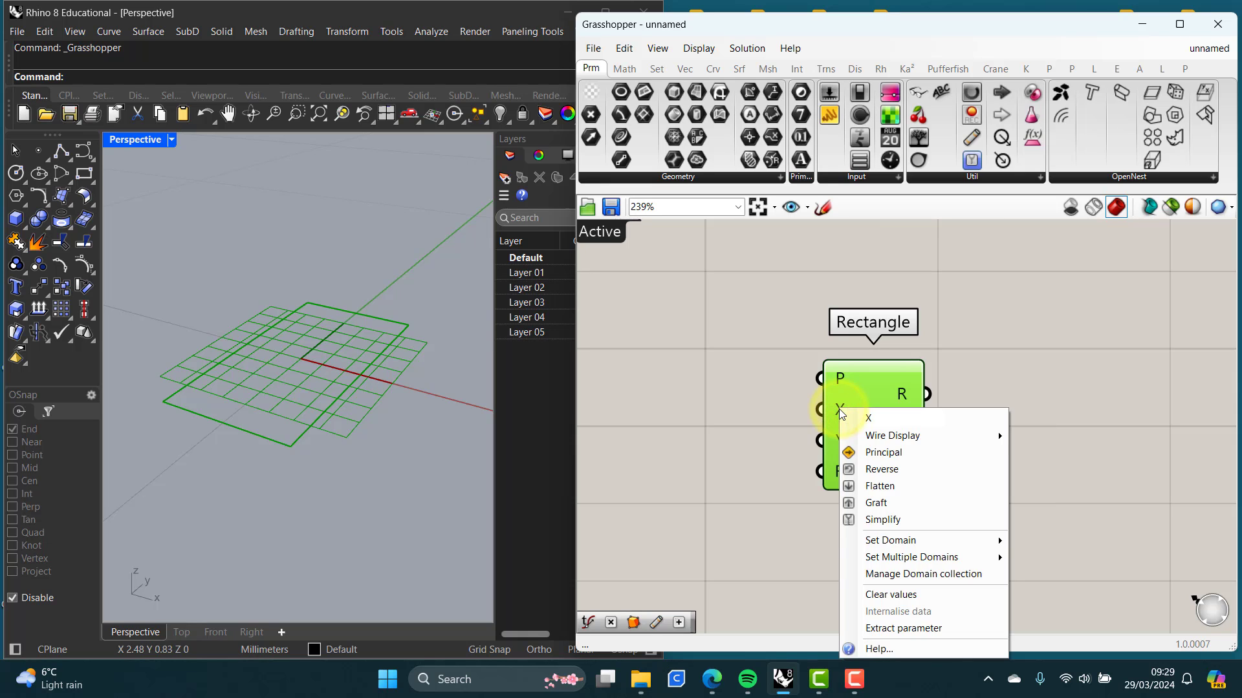
pyautogui.moveTo(888, 559)
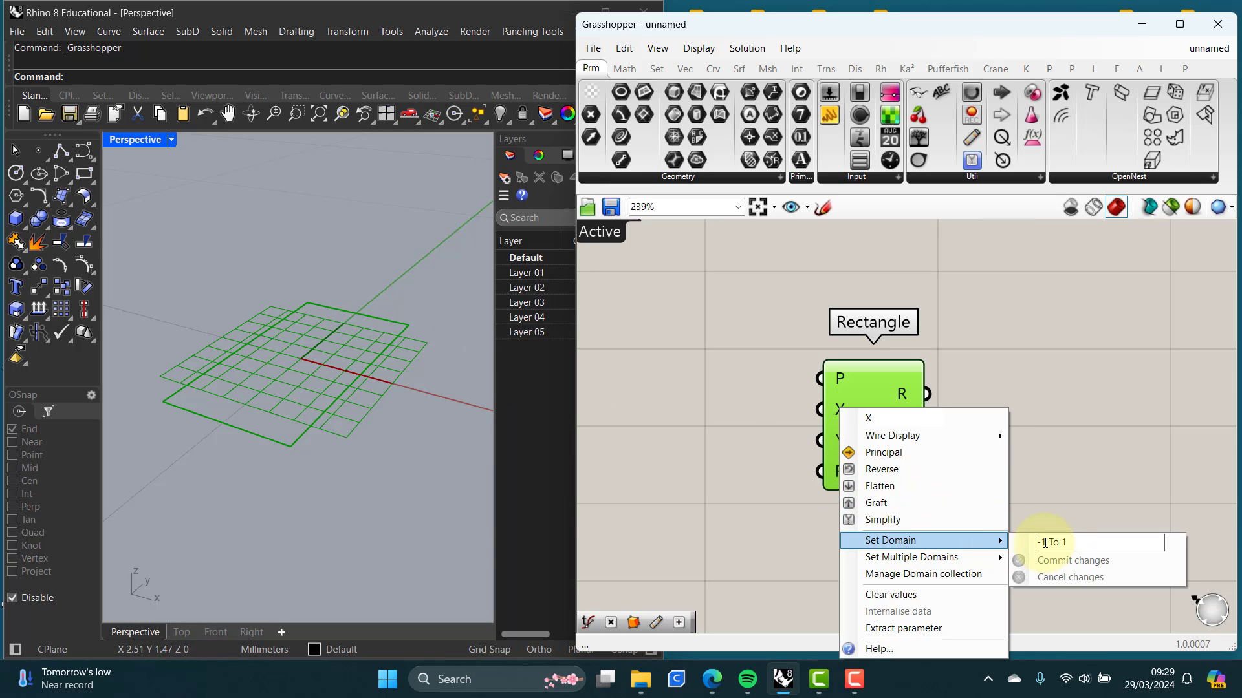
pyautogui.moveTo(1047, 542); pyautogui.dragTo(1036, 543)
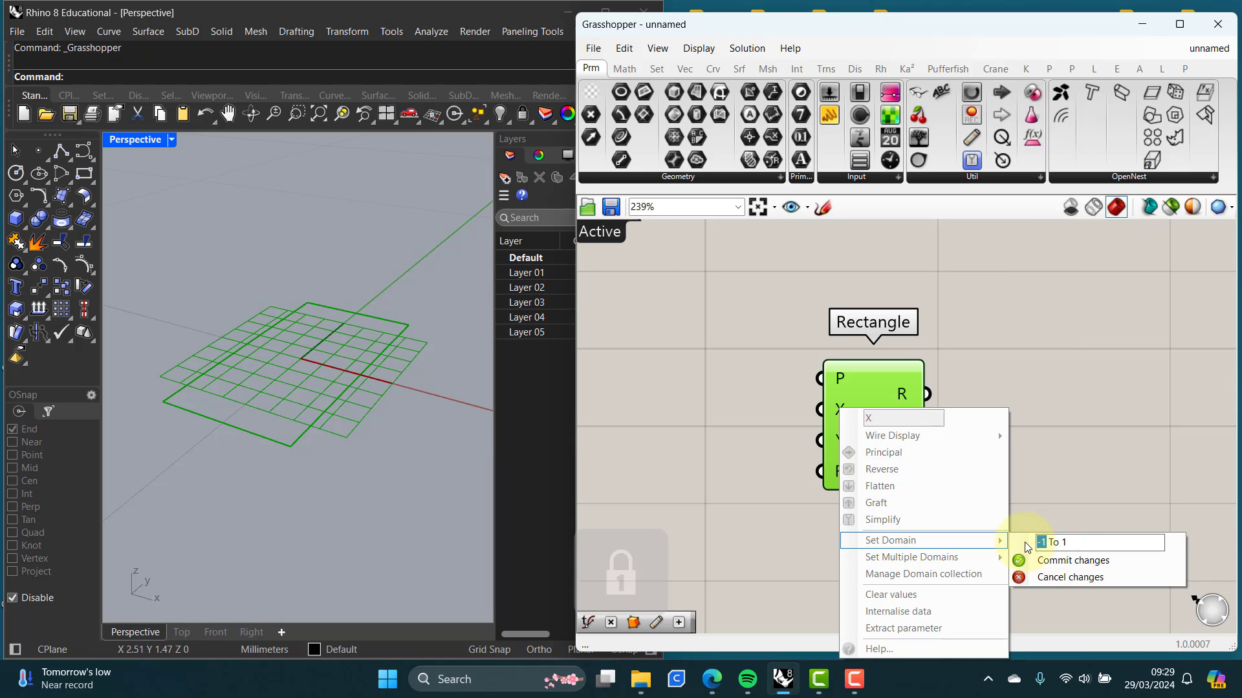
pyautogui.write('0')
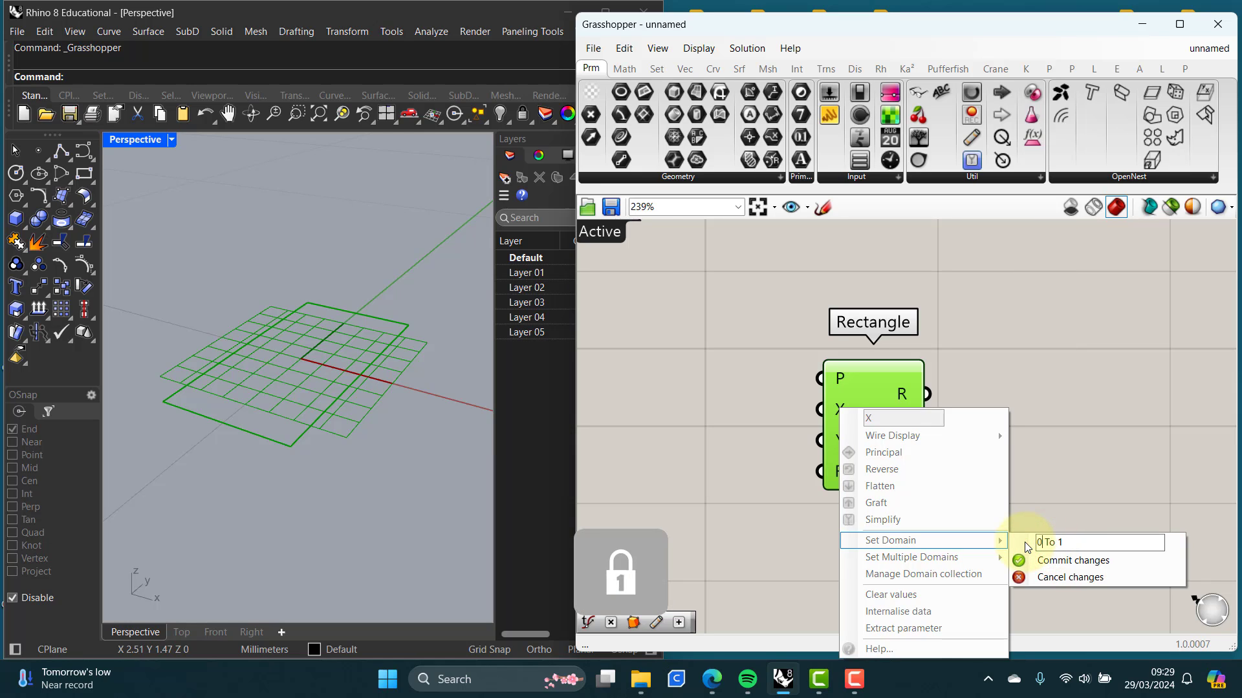
pyautogui.doubleClick(1060, 542)
pyautogui.write('20')
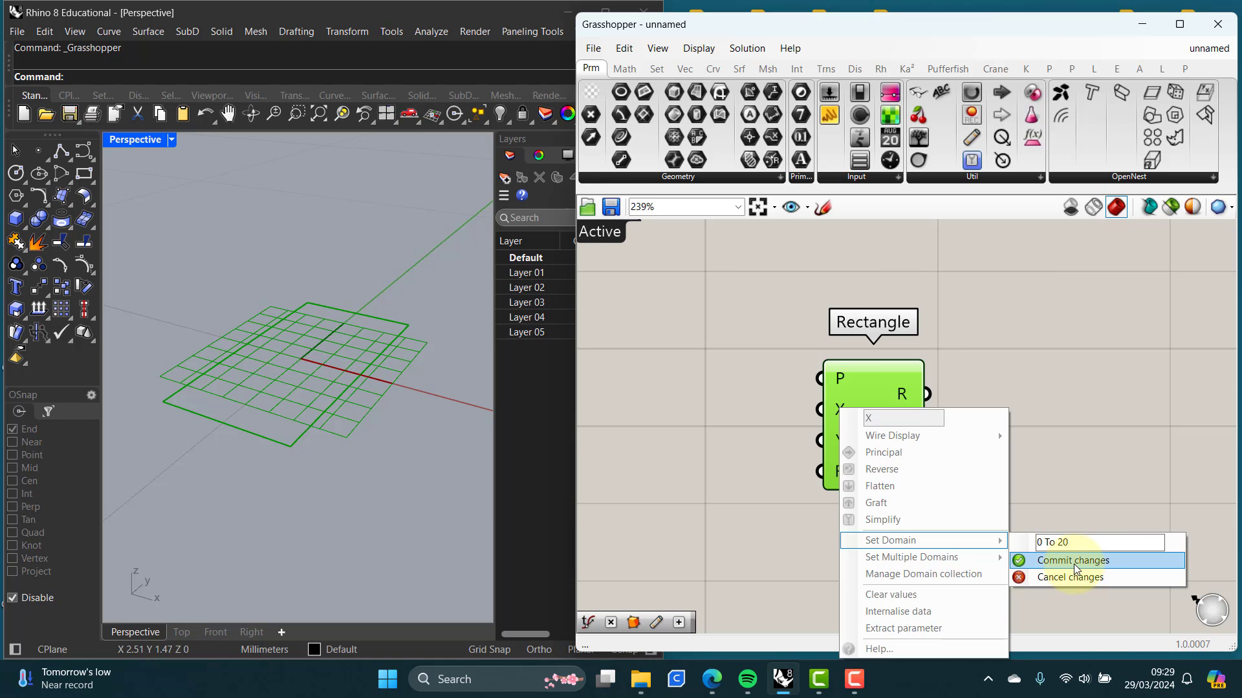
pyautogui.click(1073, 560)
# Step: Inspect the whole rectangle preview in the Perspective viewport and the domain stored in the X Size input
pyautogui.scroll(-3, 421, 394)
pyautogui.keyDown('shift'); pyautogui.moveTo(417, 393); pyautogui.dragTo(277, 325, button='right'); pyautogui.keyUp('shift')
pyautogui.scroll(-6, 290, 360)
pyautogui.scroll(-1, 291, 355)
pyautogui.scroll(-2, 291, 354)
pyautogui.scroll(4, 323, 354)
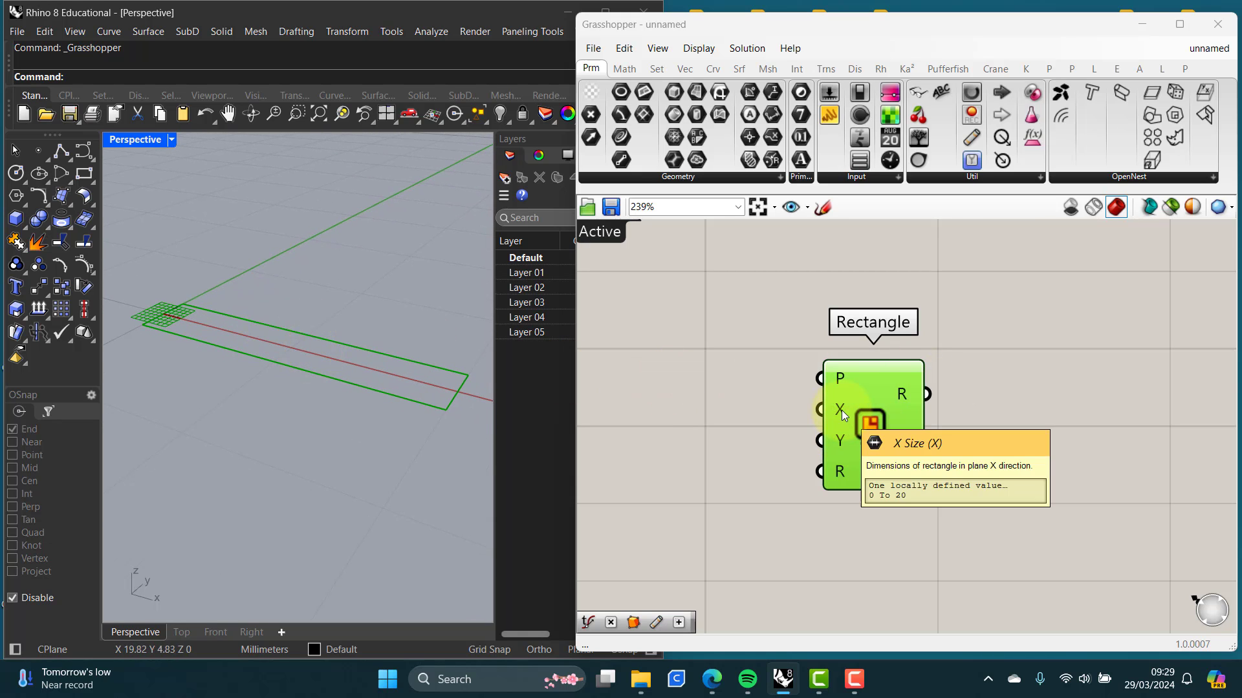
pyautogui.moveTo(839, 408)
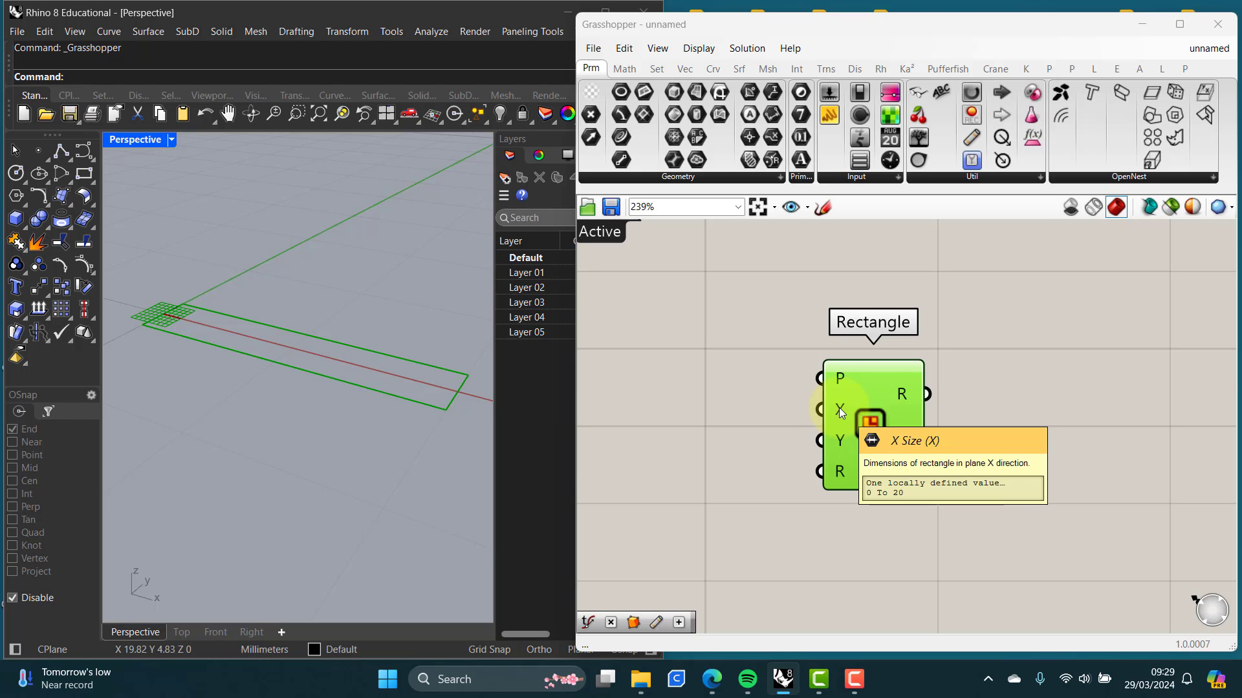
# Step: Try to undo the X Size domain change, and clear the stored values of the Rectangle component's X input
pyautogui.hotkey('ctrl', 'z')
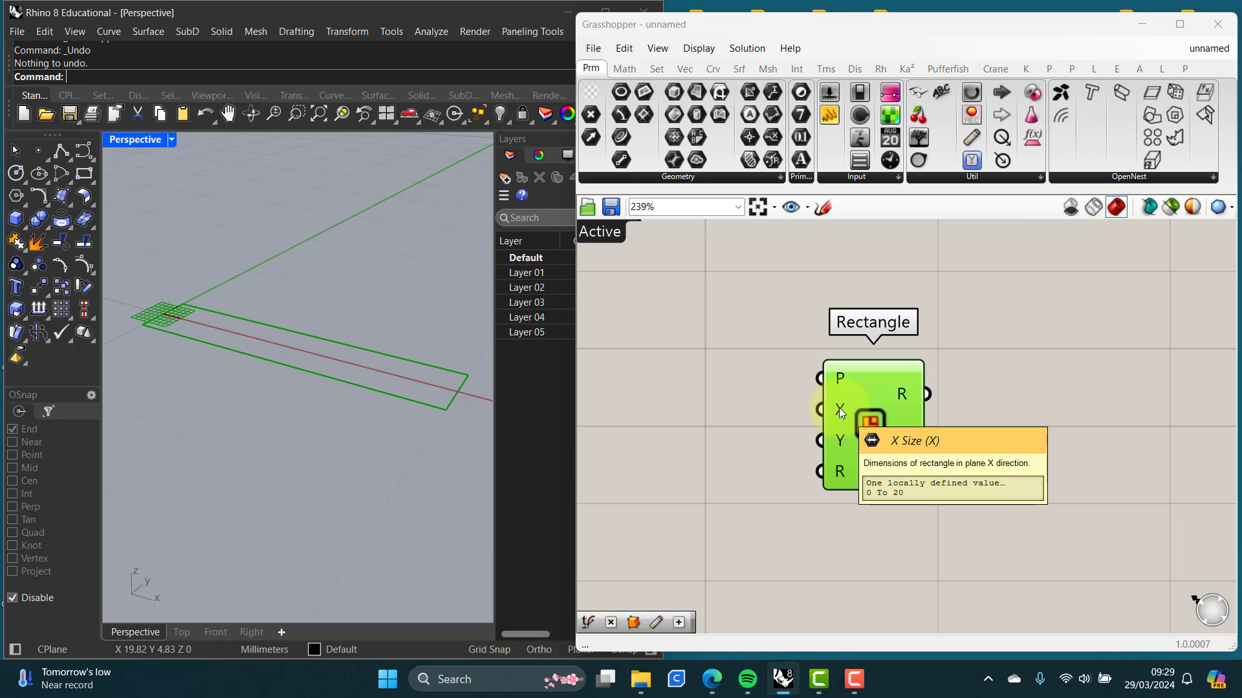
pyautogui.click(759, 413)
pyautogui.hotkey('ctrl', 'z')
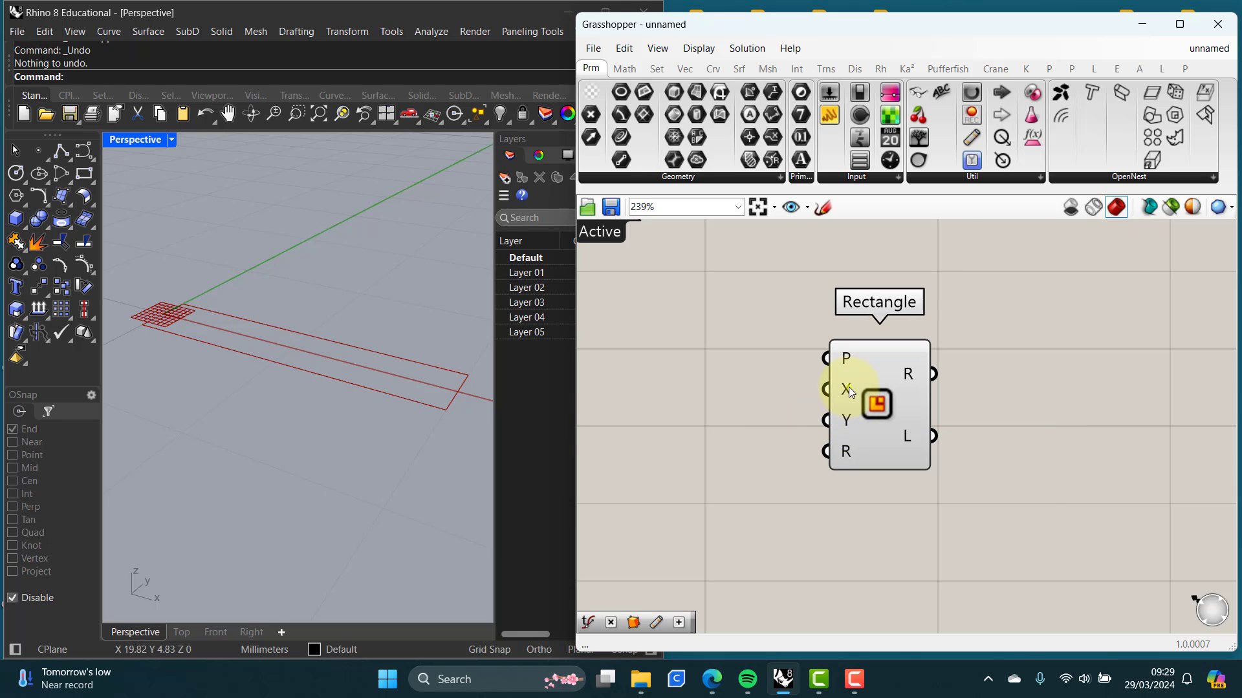
pyautogui.rightClick(846, 389)
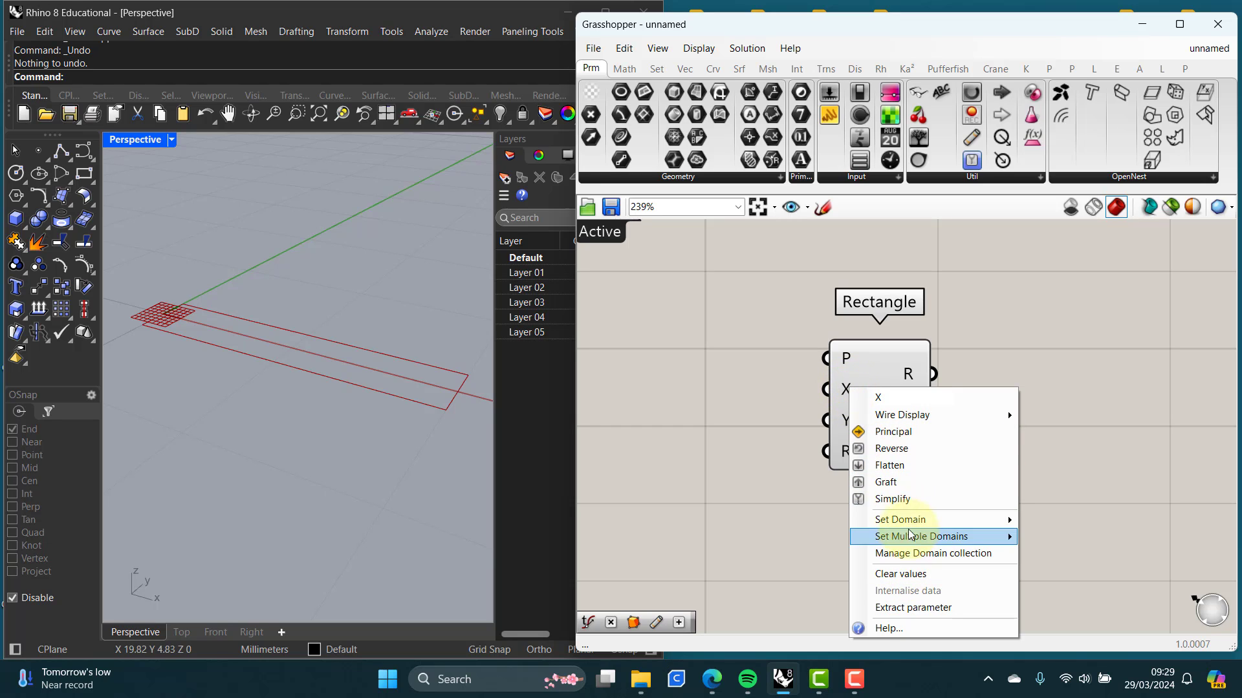
pyautogui.click(906, 574)
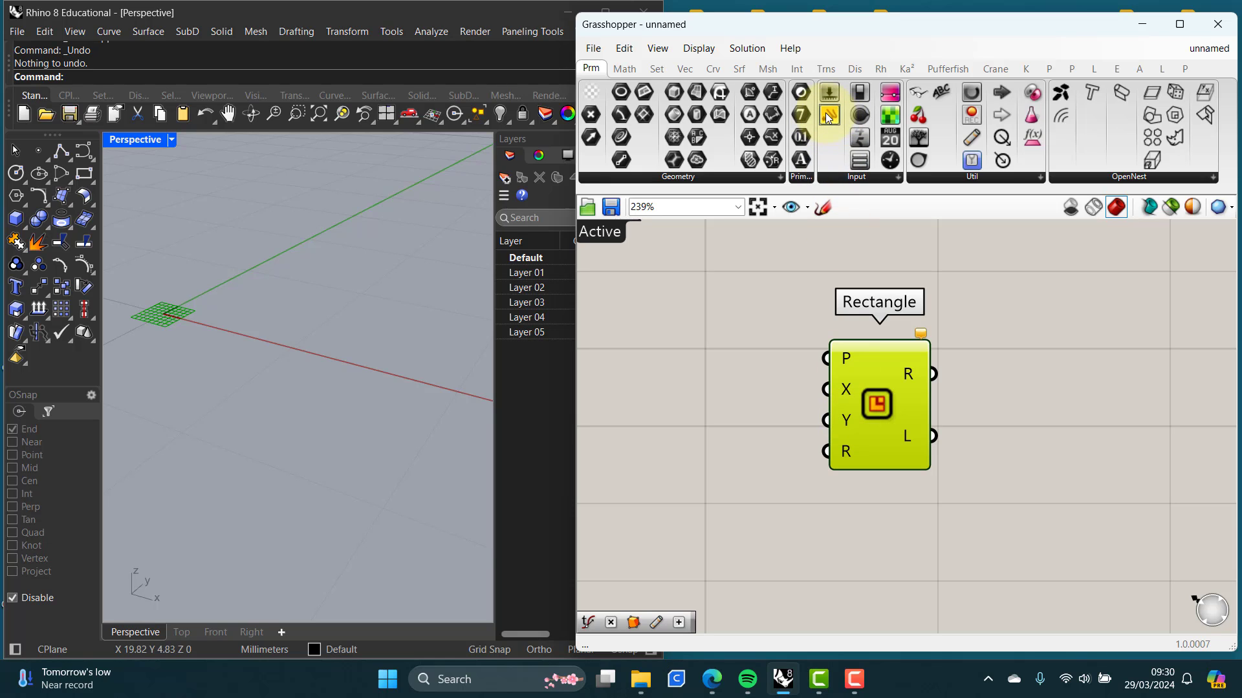
# Step: Add a Panel containing 20 beside the Rectangle component, spacing the two apart and shrinking the panel to a small box
pyautogui.moveTo(828, 115); pyautogui.dragTo(730, 415)
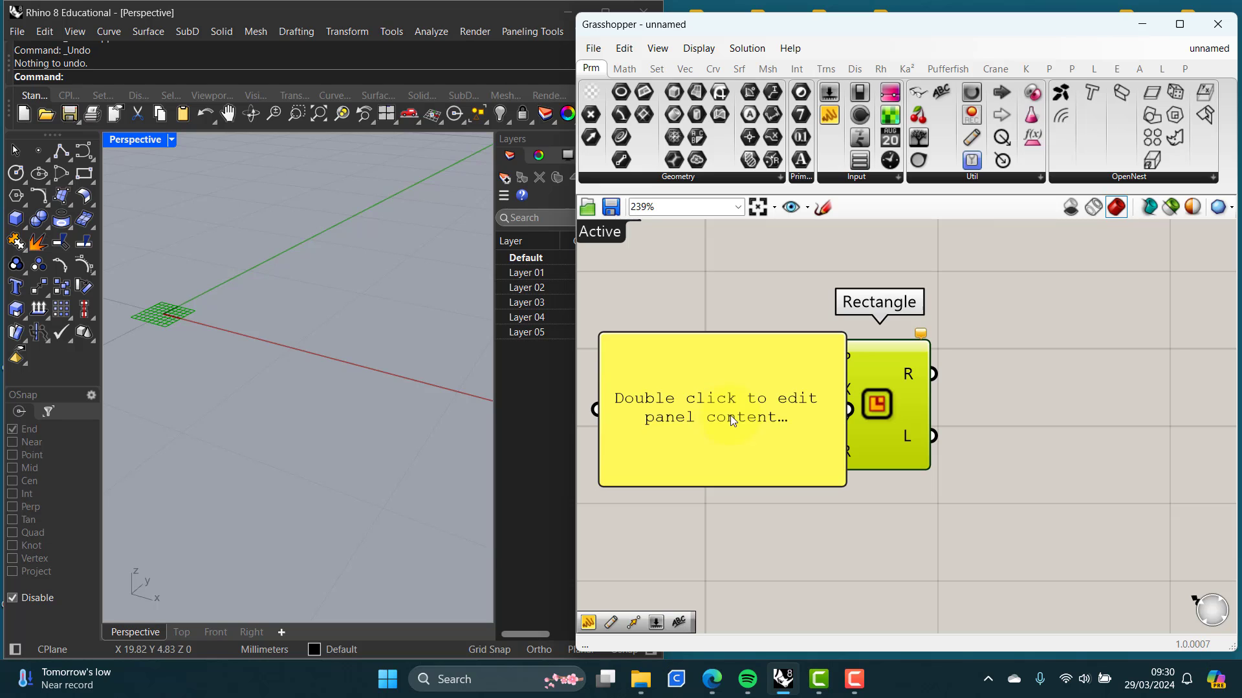
pyautogui.moveTo(868, 398); pyautogui.dragTo(944, 401)
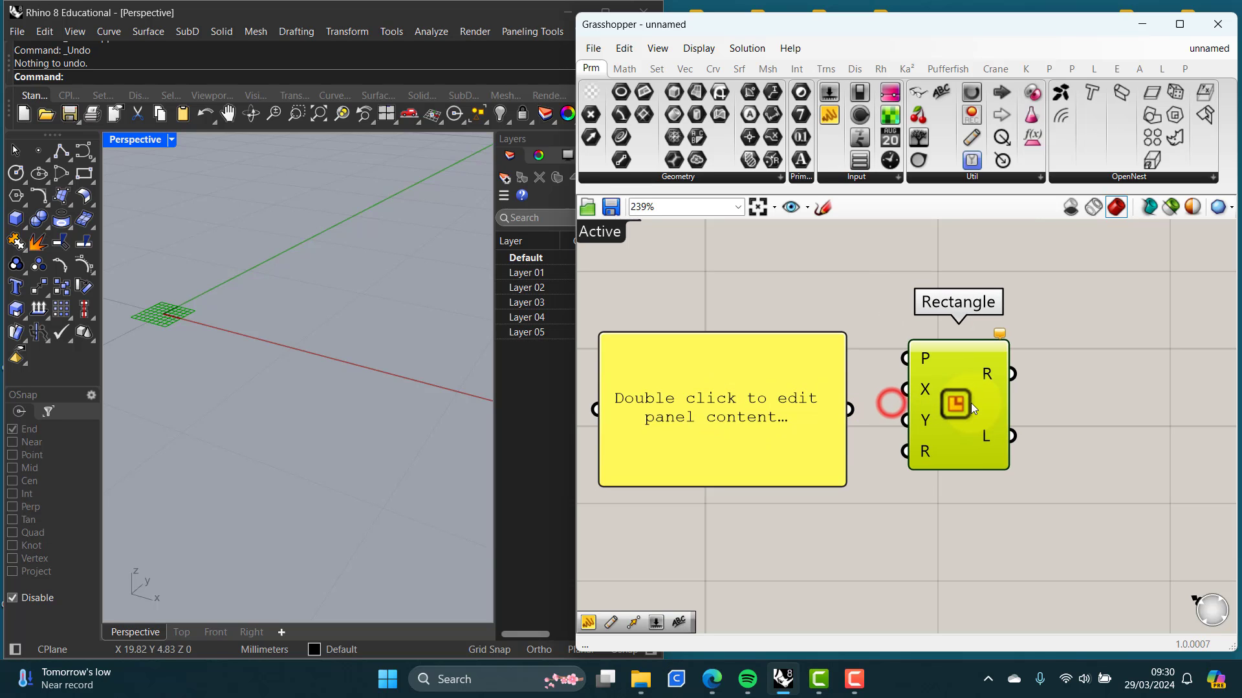
pyautogui.doubleClick(712, 411)
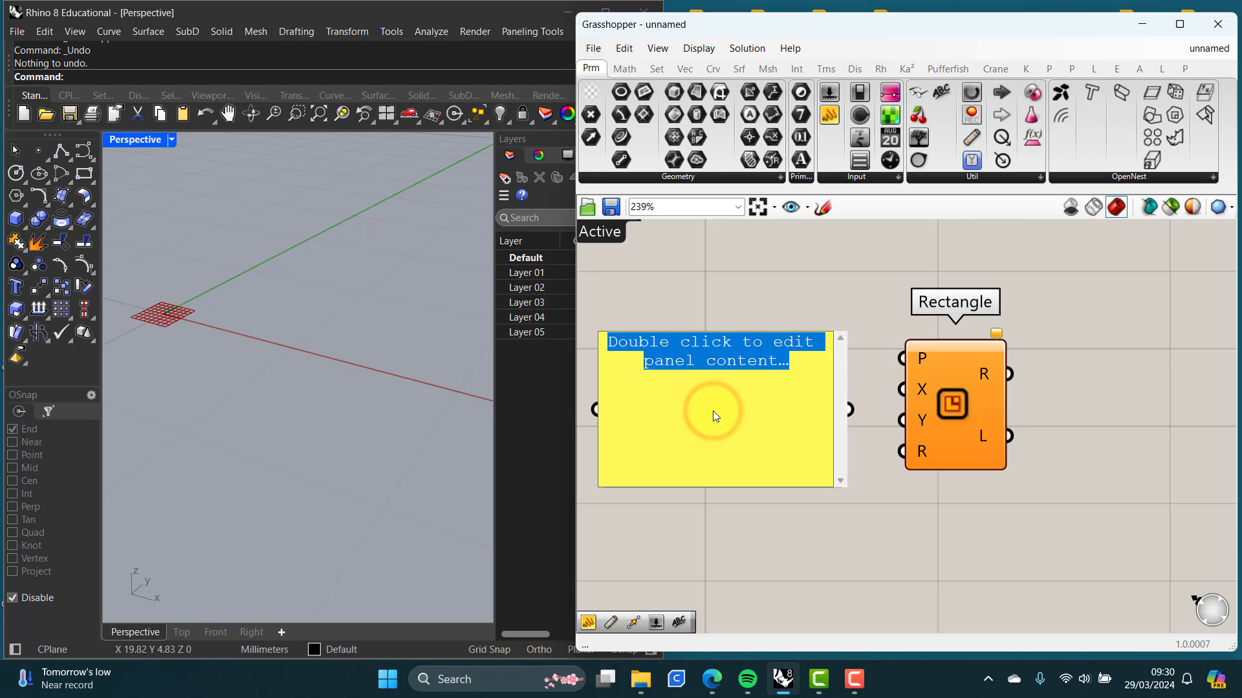
pyautogui.write('20')
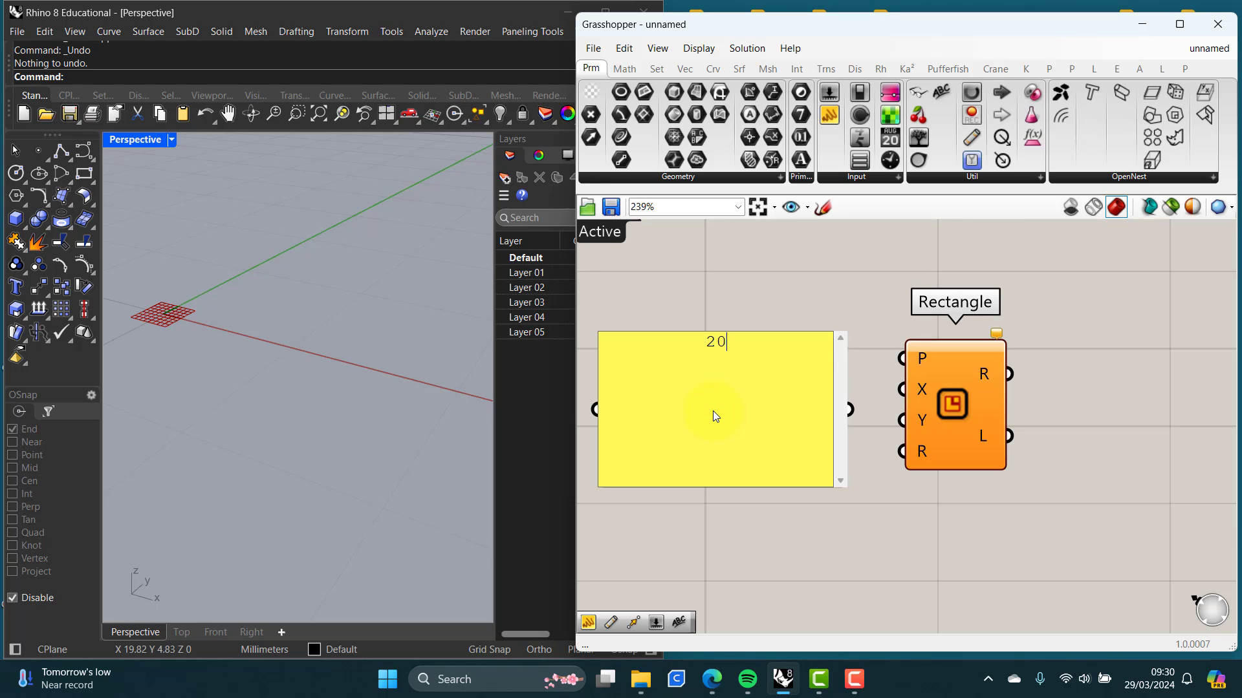
pyautogui.click(758, 300)
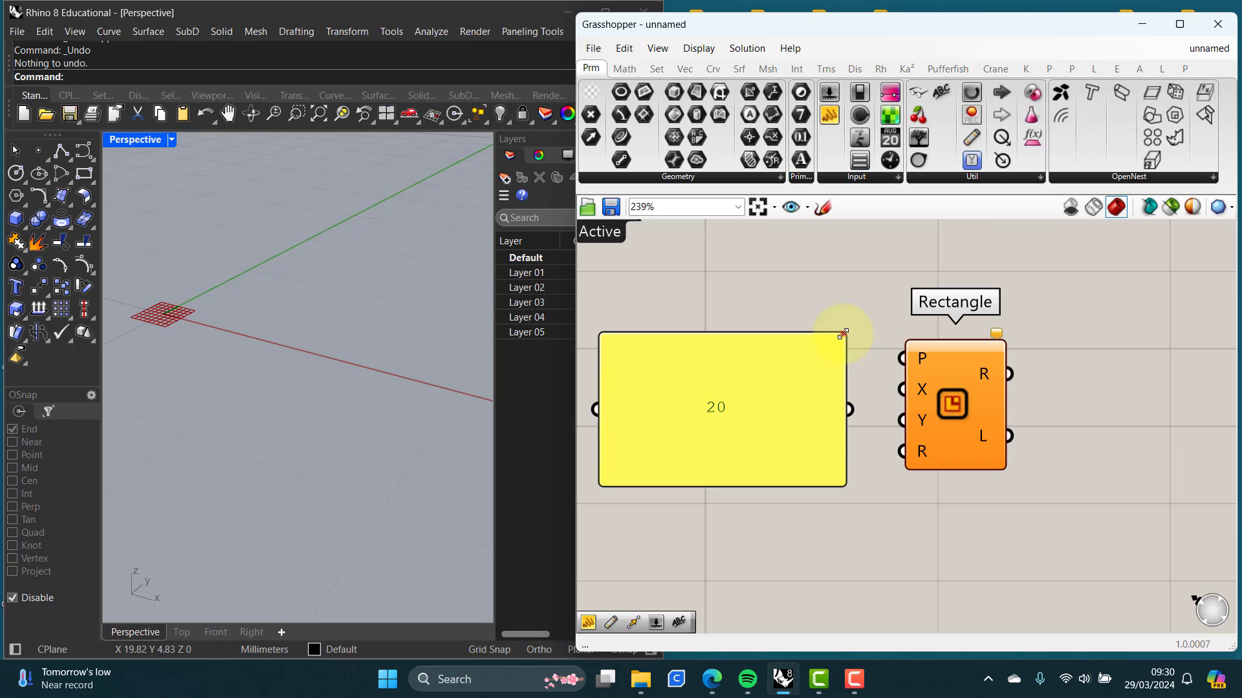
pyautogui.moveTo(848, 335); pyautogui.dragTo(769, 405)
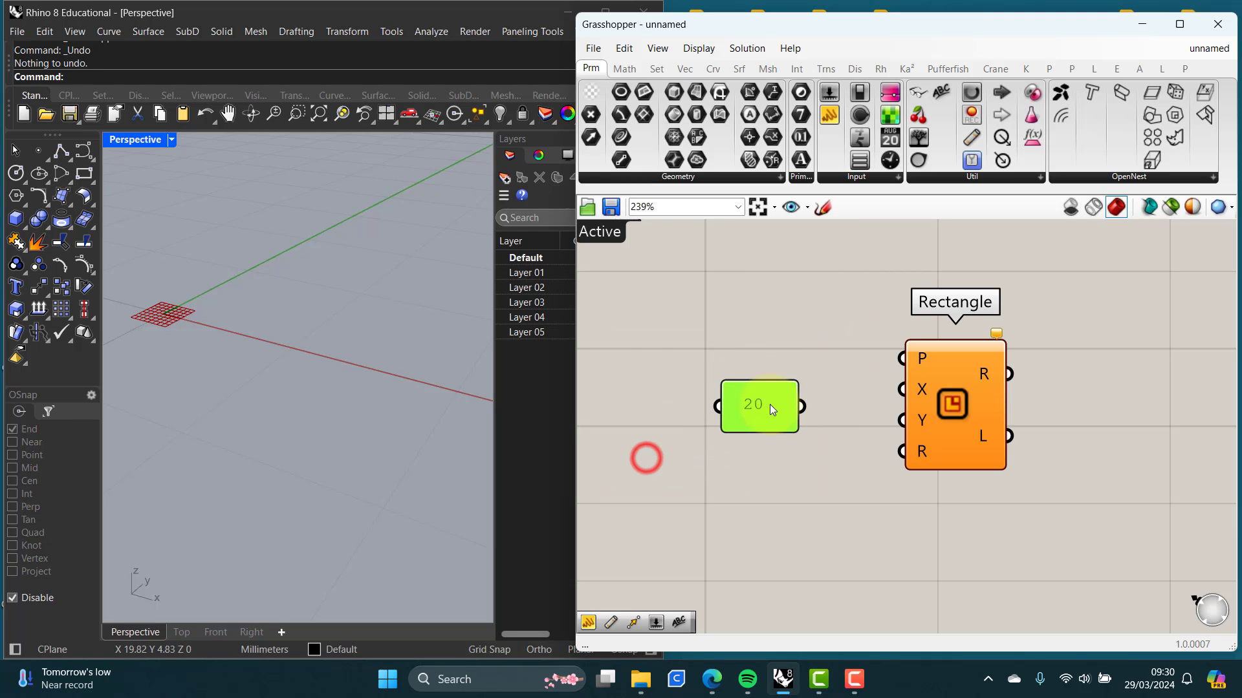
# Step: Wire the panel's output to both the X and Y inputs of the Rectangle component and view the whole preview
pyautogui.scroll(2, 867, 408)
pyautogui.moveTo(868, 410); pyautogui.dragTo(836, 412, button='right')
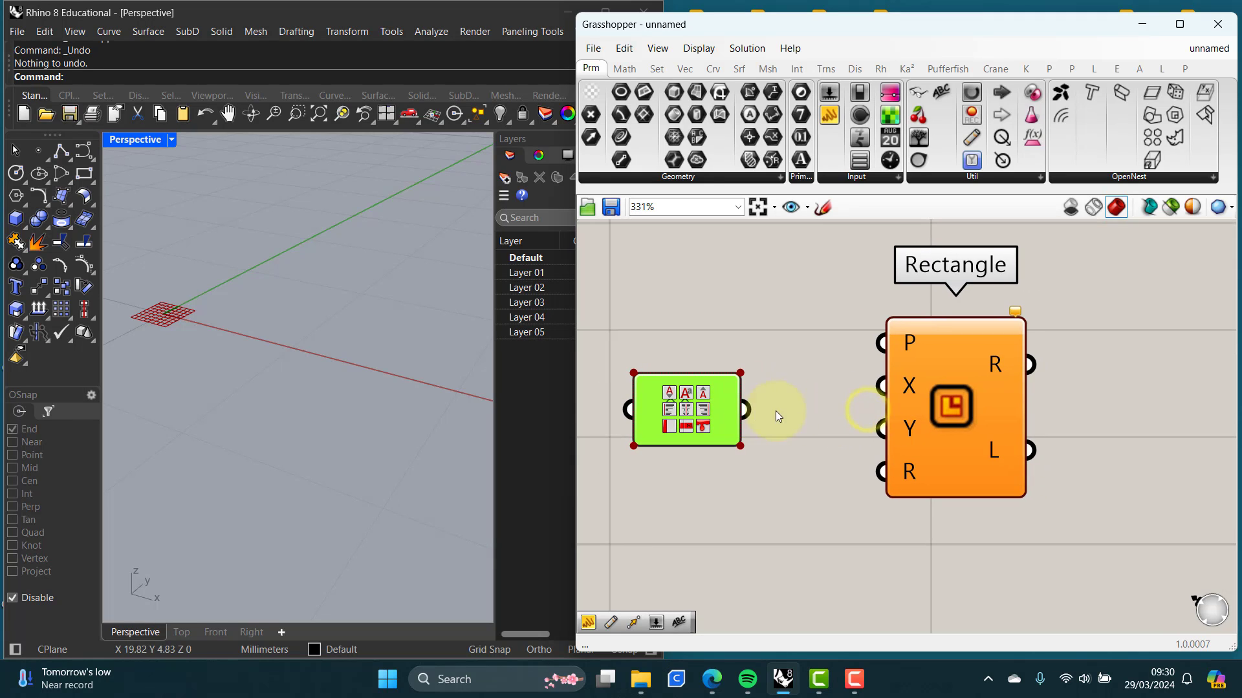
pyautogui.click(800, 456)
pyautogui.scroll(-2, 794, 465)
pyautogui.scroll(-1, 790, 461)
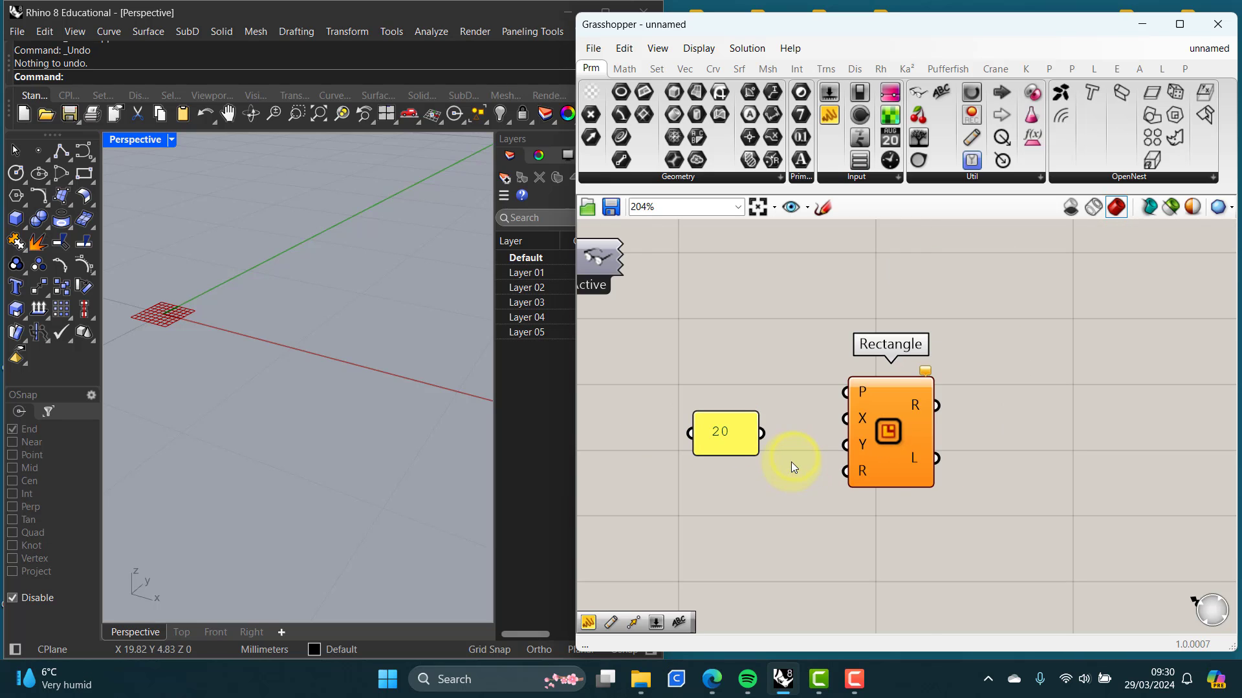
pyautogui.moveTo(791, 462); pyautogui.dragTo(756, 462, button='right')
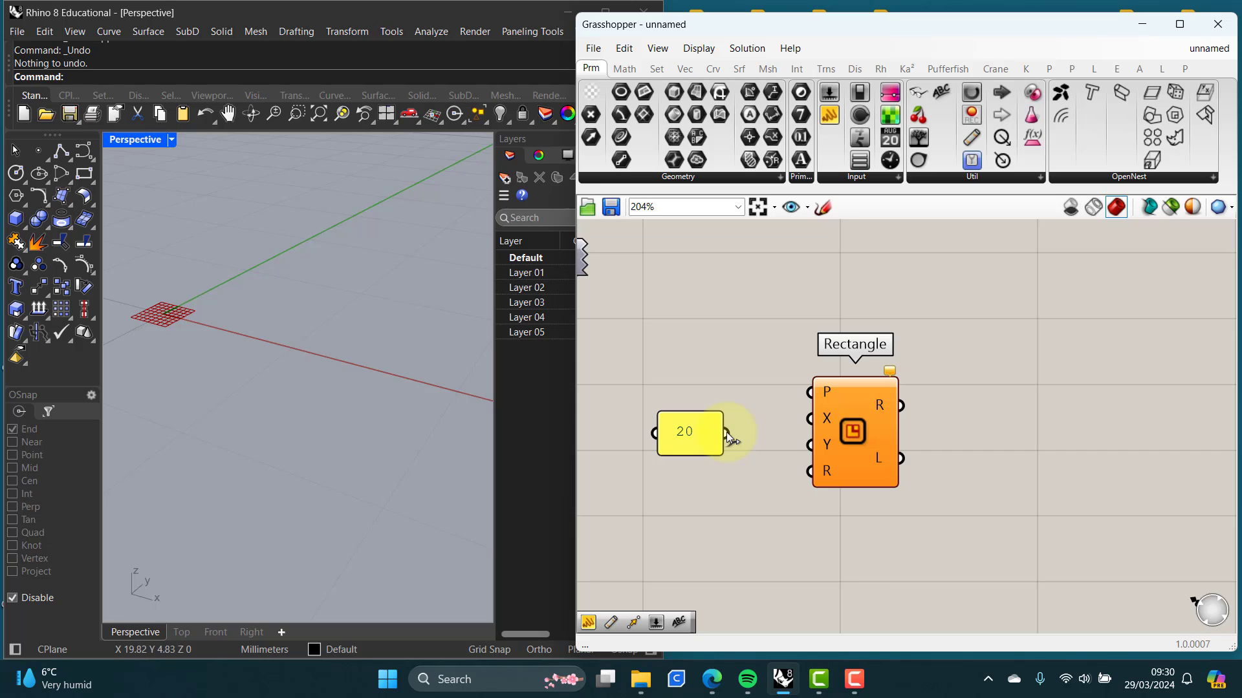
pyautogui.moveTo(727, 435); pyautogui.dragTo(810, 423)
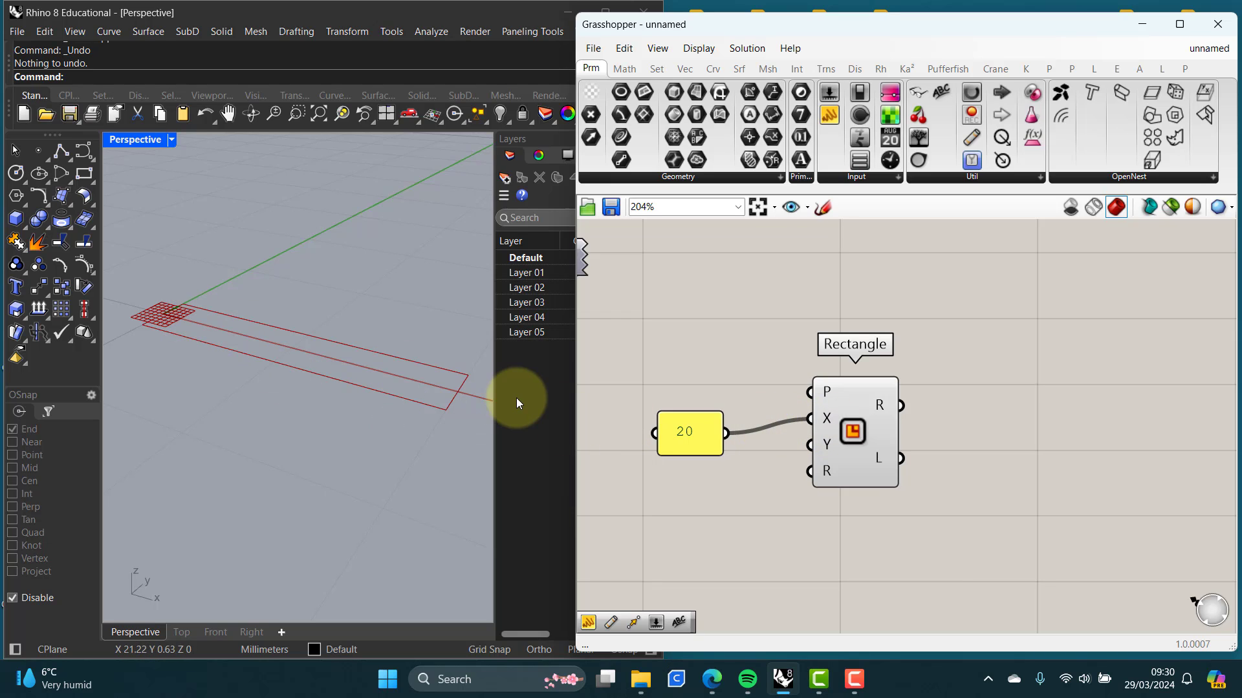
pyautogui.moveTo(727, 433); pyautogui.dragTo(801, 448)
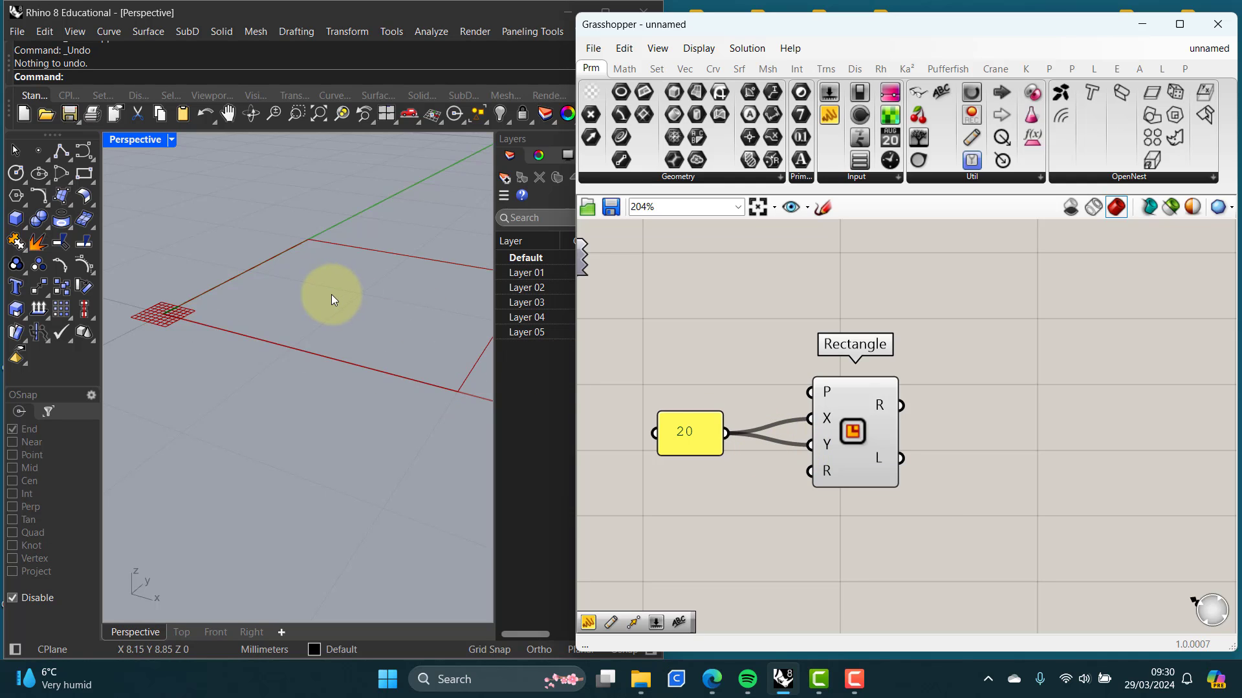
pyautogui.scroll(-3, 328, 294)
pyautogui.keyDown('shift'); pyautogui.moveTo(328, 293); pyautogui.dragTo(285, 354, button='right'); pyautogui.keyUp('shift')
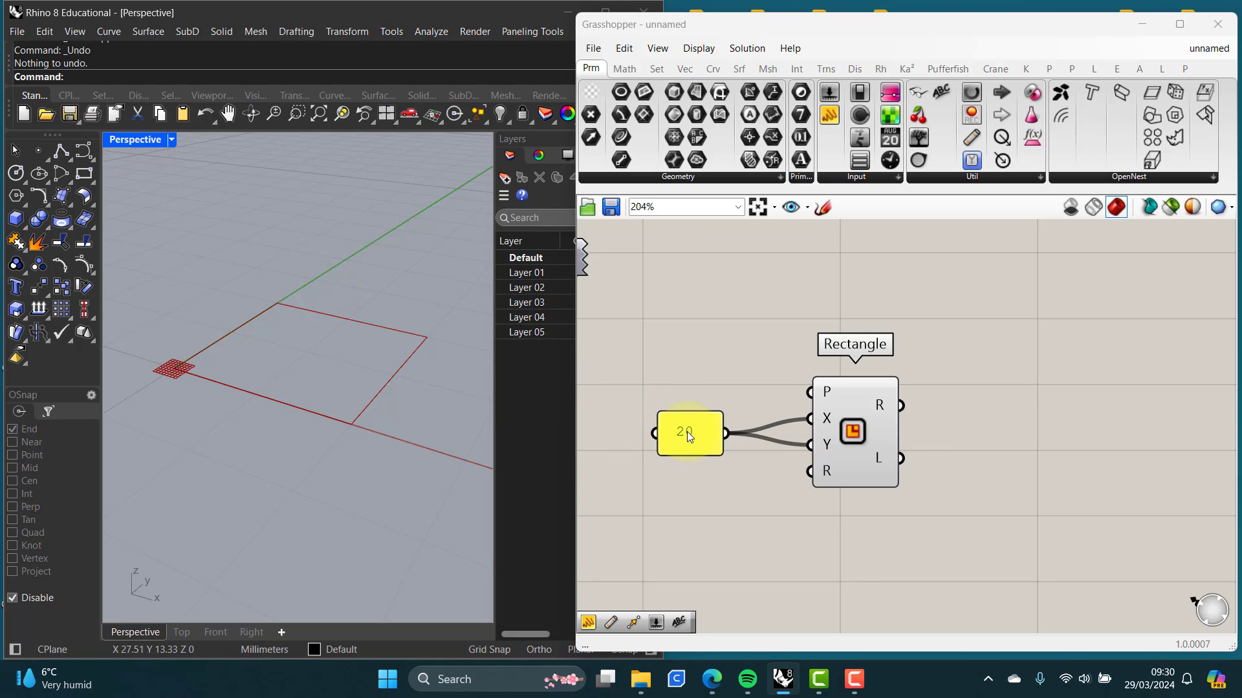
# Step: Set the panel's content to 10
pyautogui.moveTo(689, 431); pyautogui.dragTo(693, 429)
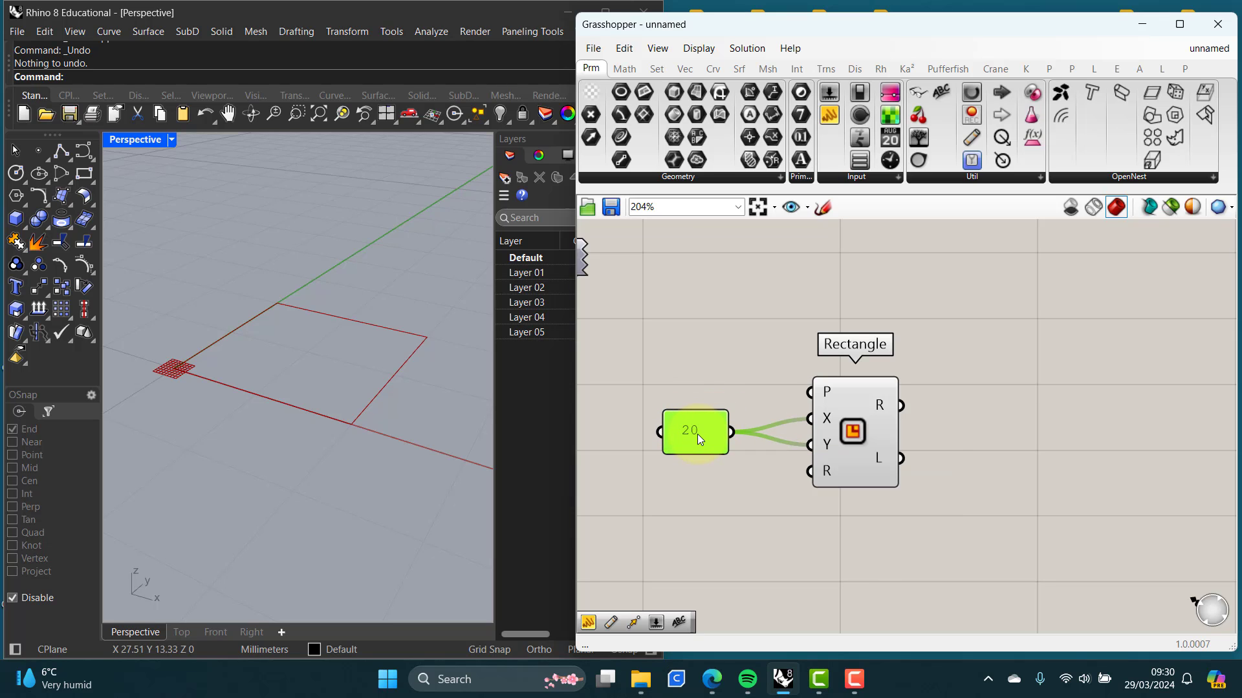
pyautogui.doubleClick(697, 435)
pyautogui.moveTo(592, 326); pyautogui.dragTo(558, 328)
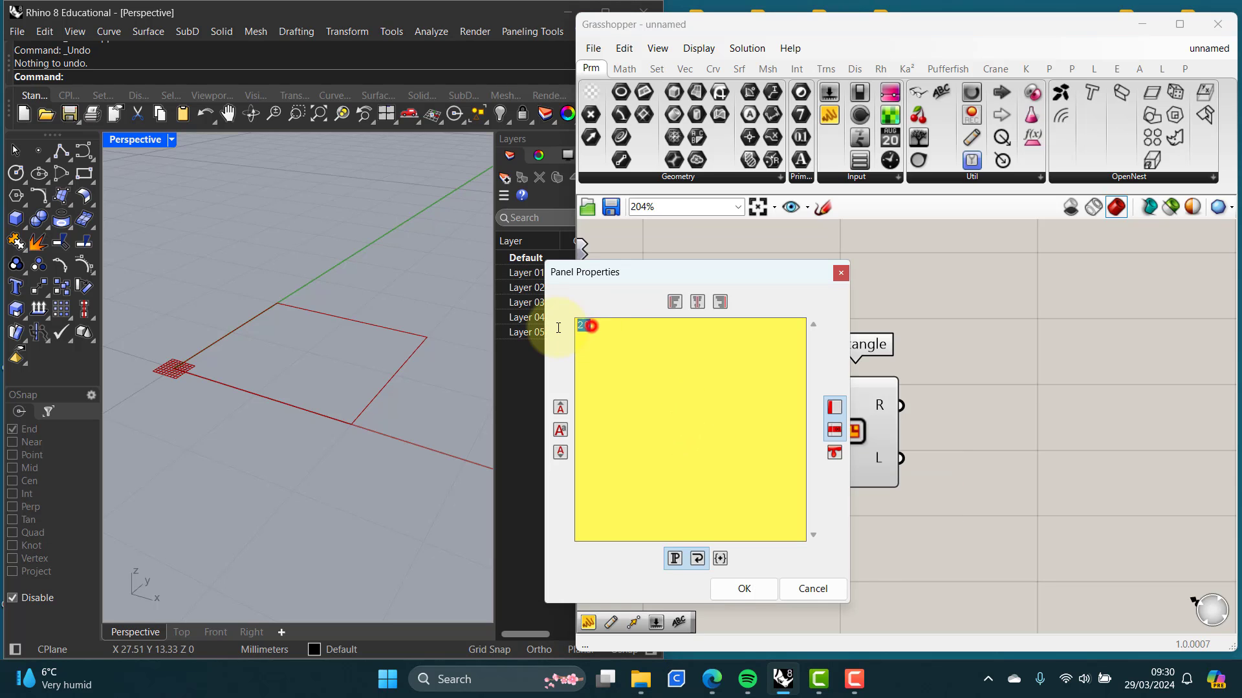
pyautogui.write('10')
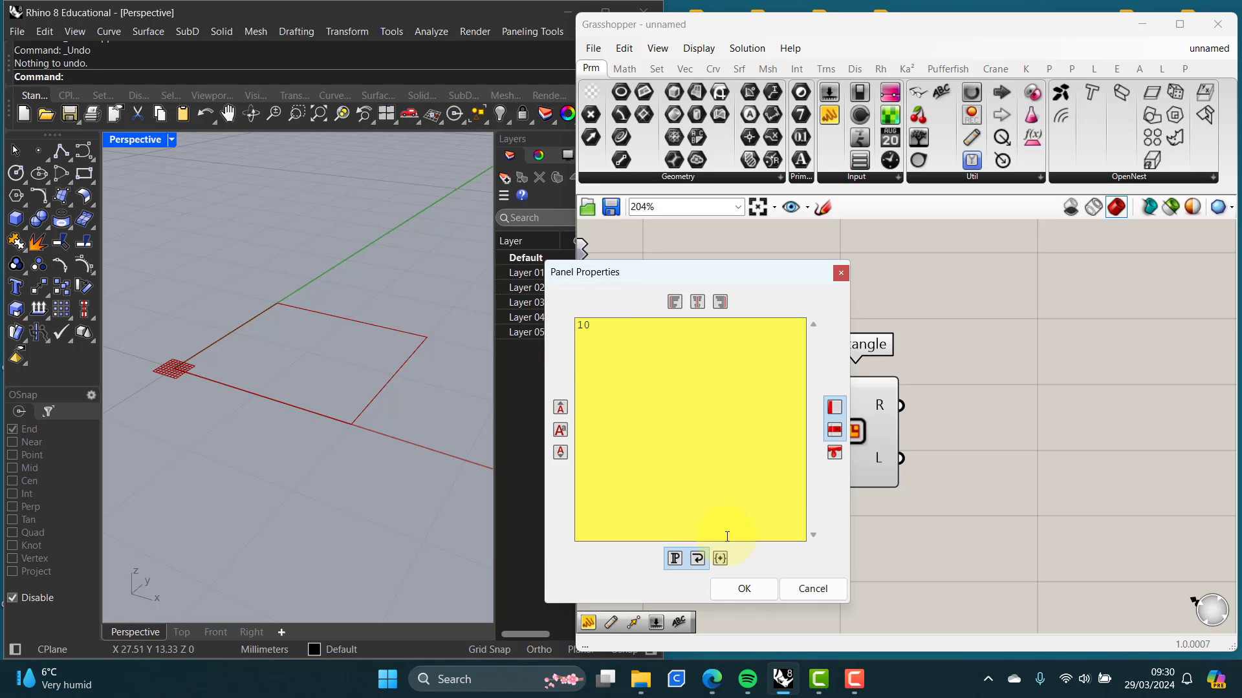
pyautogui.click(745, 588)
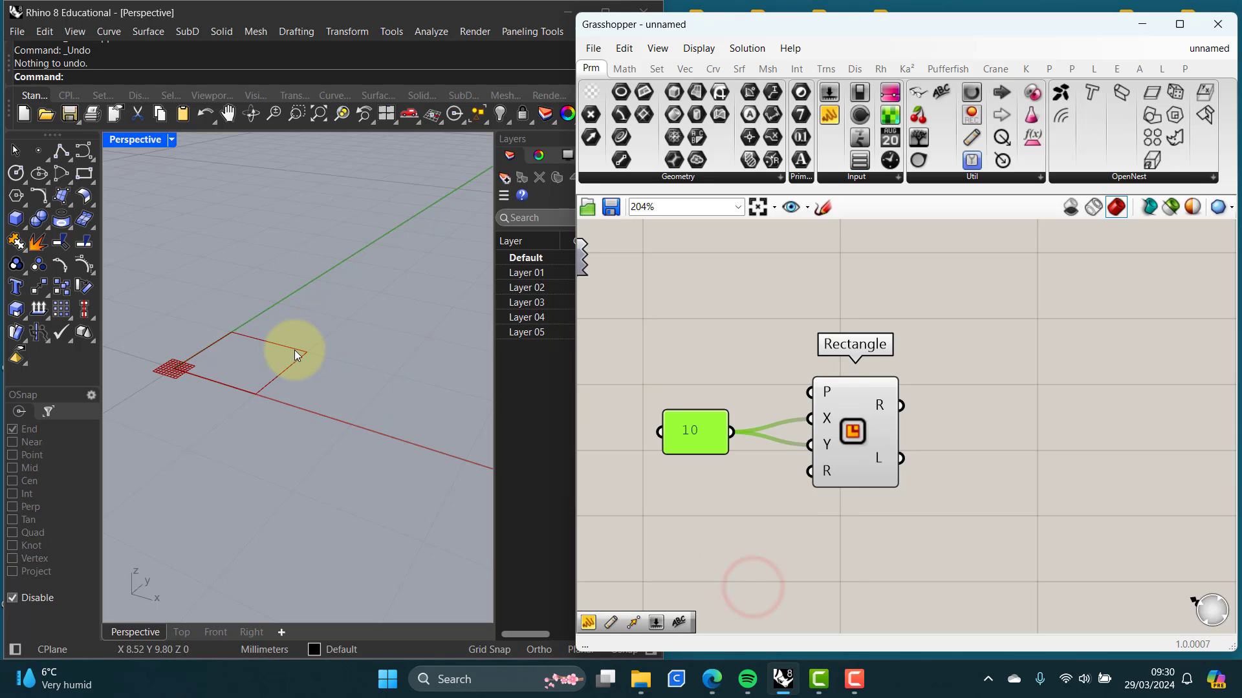
pyautogui.click(761, 498)
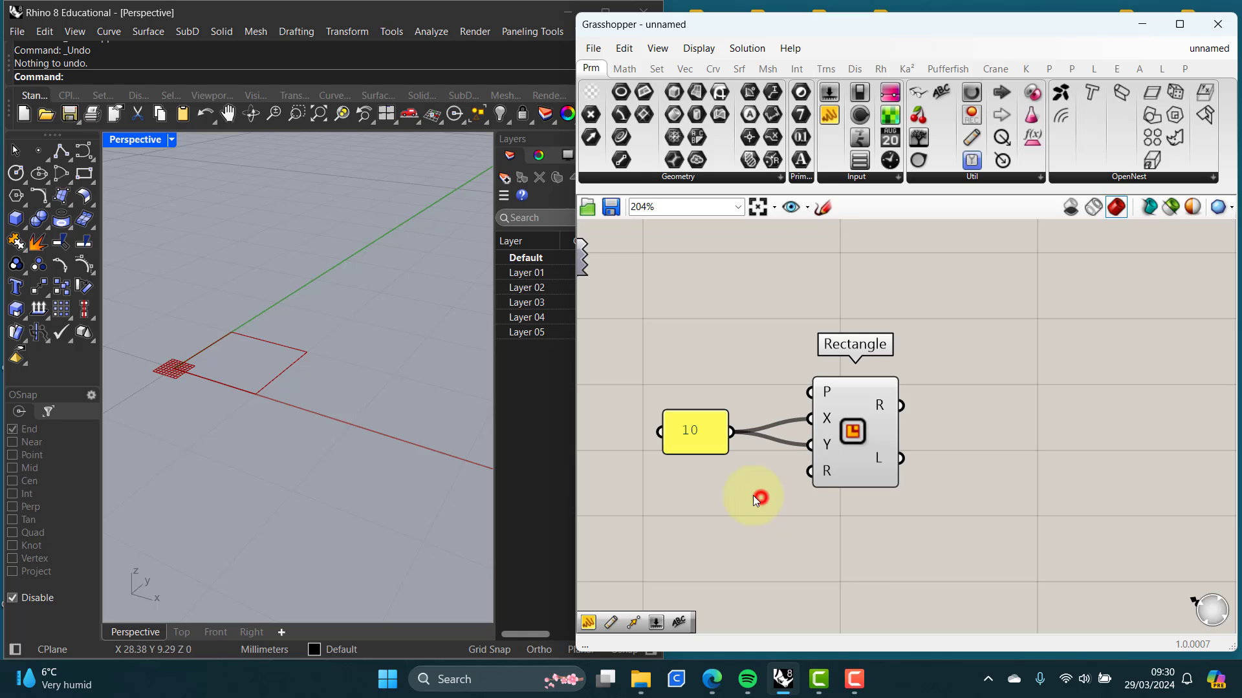
# Step: Delete the panel that feeds the Rectangle component's X and Y inputs
pyautogui.moveTo(697, 438); pyautogui.dragTo(719, 439)
pyautogui.moveTo(697, 460); pyautogui.dragTo(771, 429, button='right')
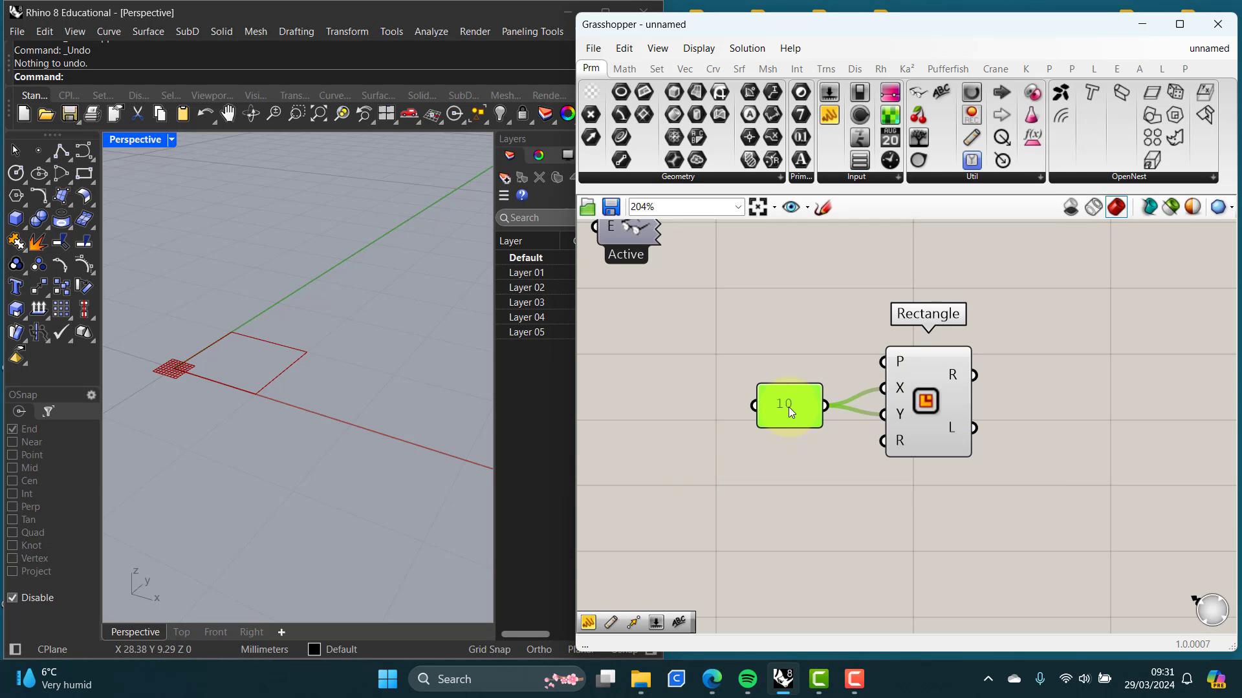
pyautogui.moveTo(787, 412); pyautogui.dragTo(781, 387)
pyautogui.click(790, 445)
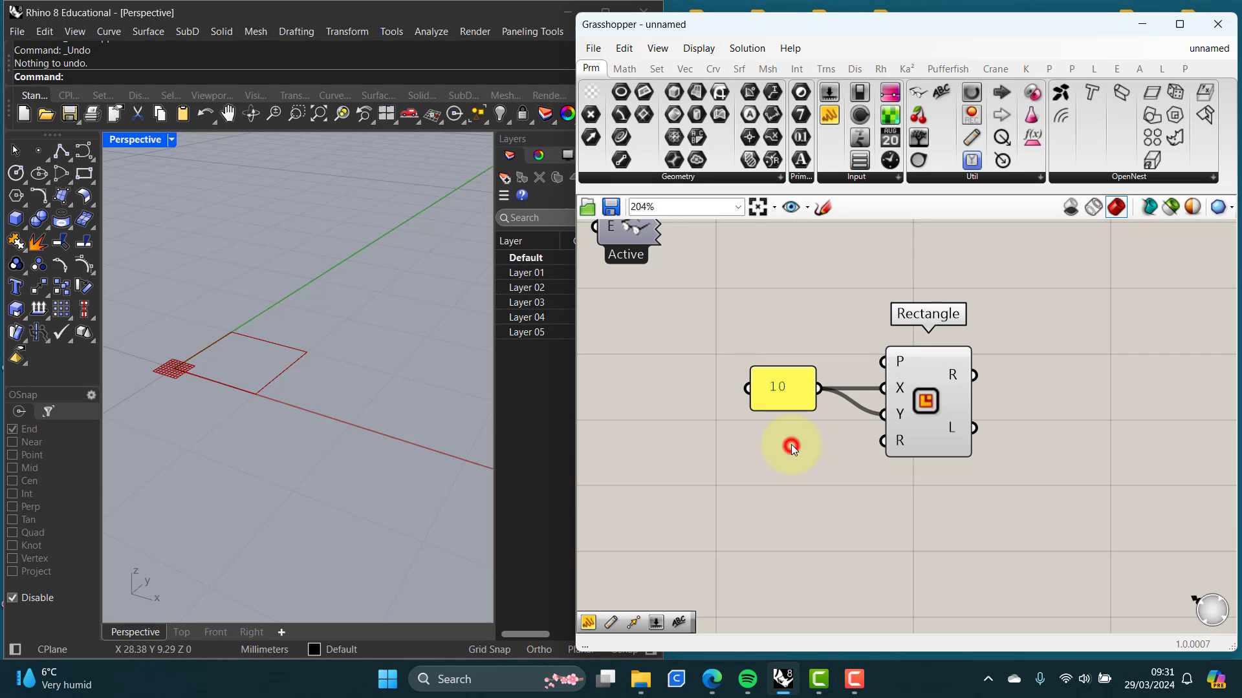
pyautogui.click(786, 389)
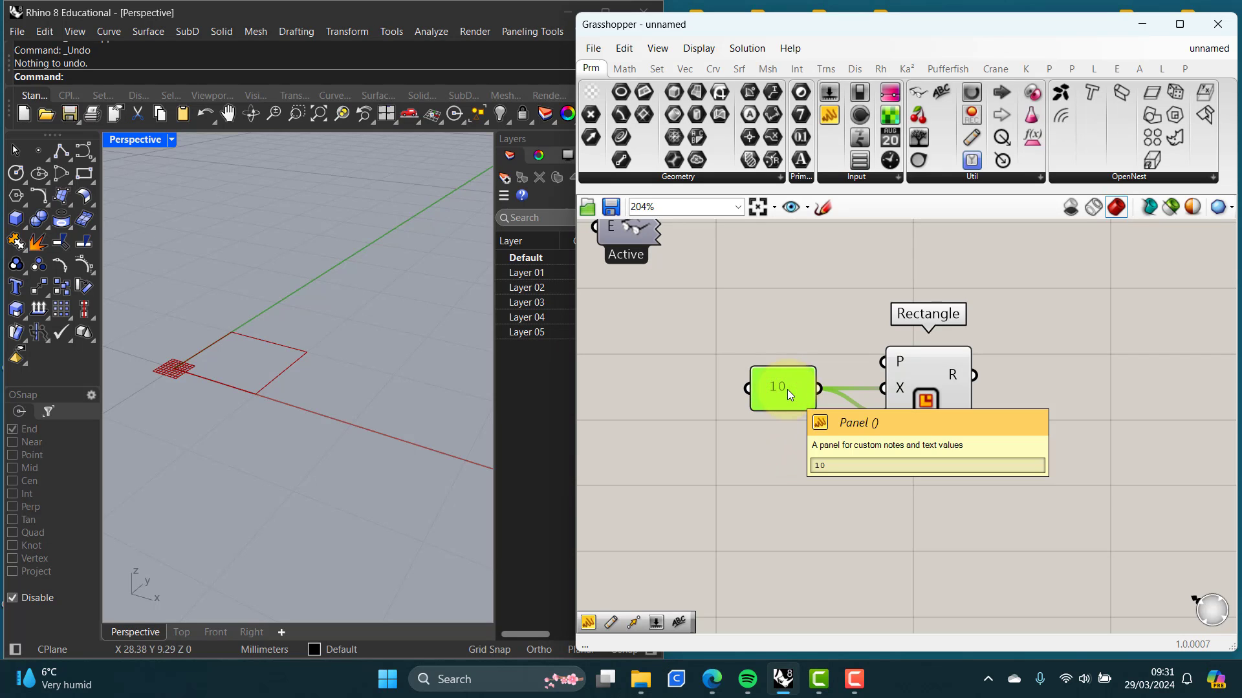
pyautogui.press('Delete')
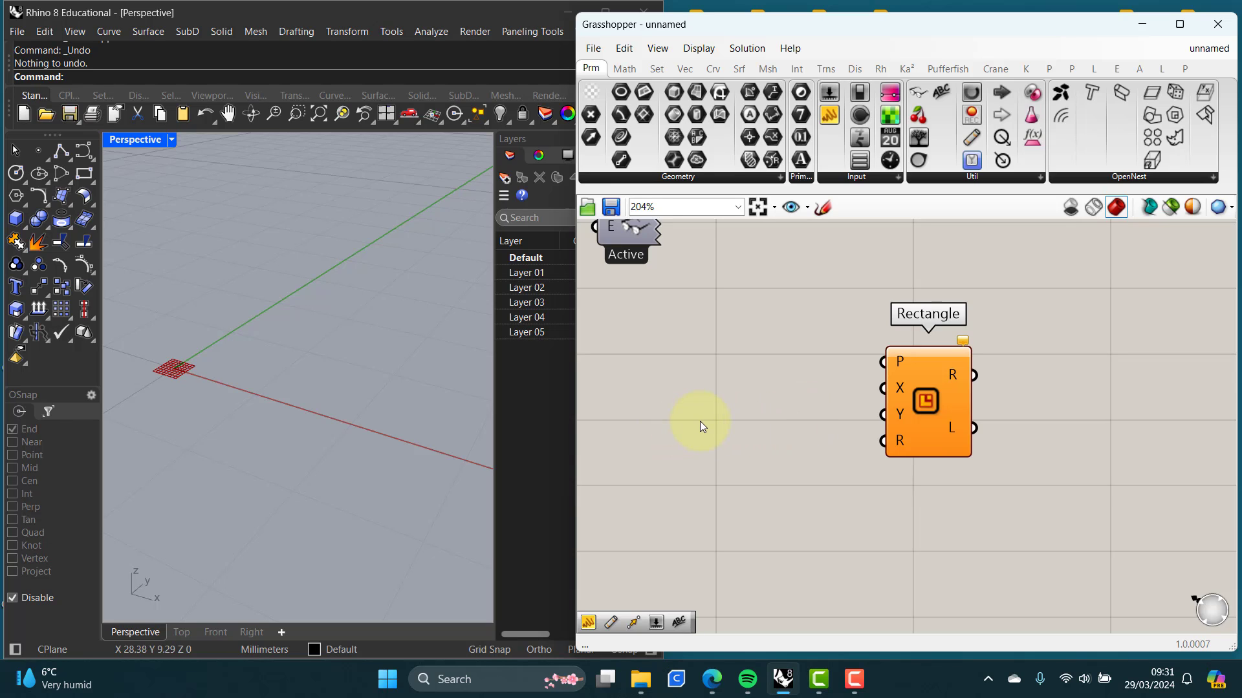
# Step: Add a number slider ranging from 0 to 100 beside the Rectangle component, defined as 0..100
pyautogui.moveTo(716, 432); pyautogui.dragTo(744, 437, button='right')
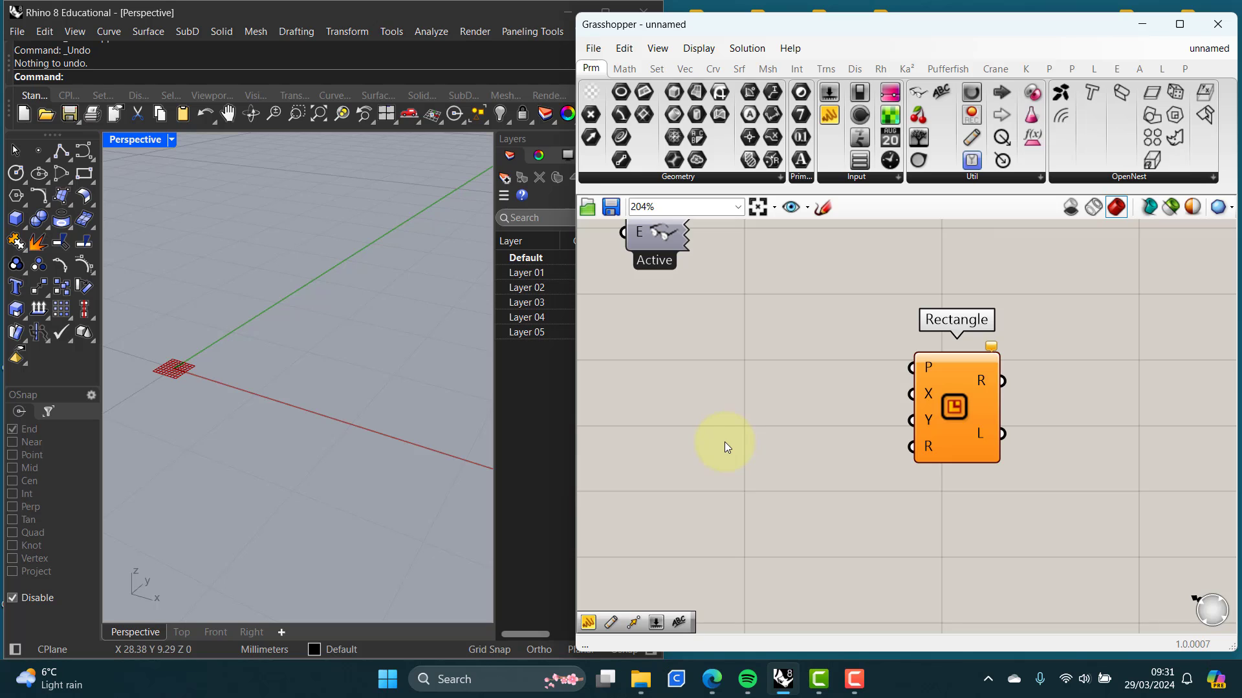
pyautogui.doubleClick(730, 443)
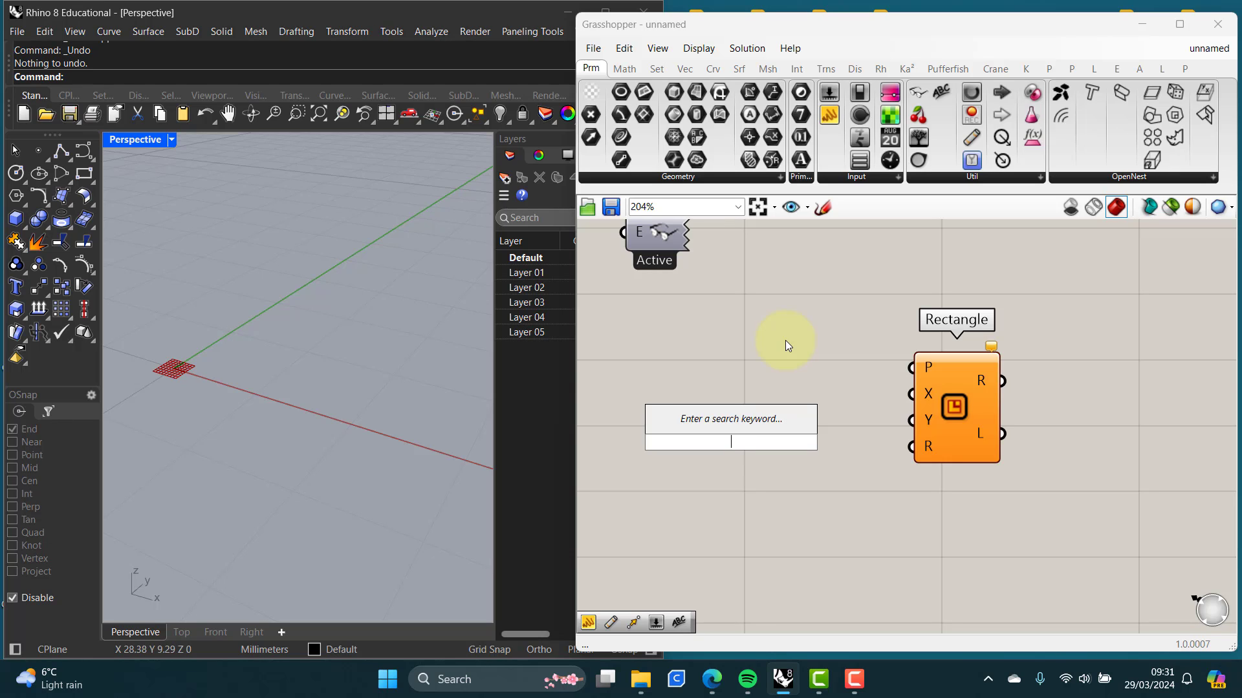
pyautogui.write('0')
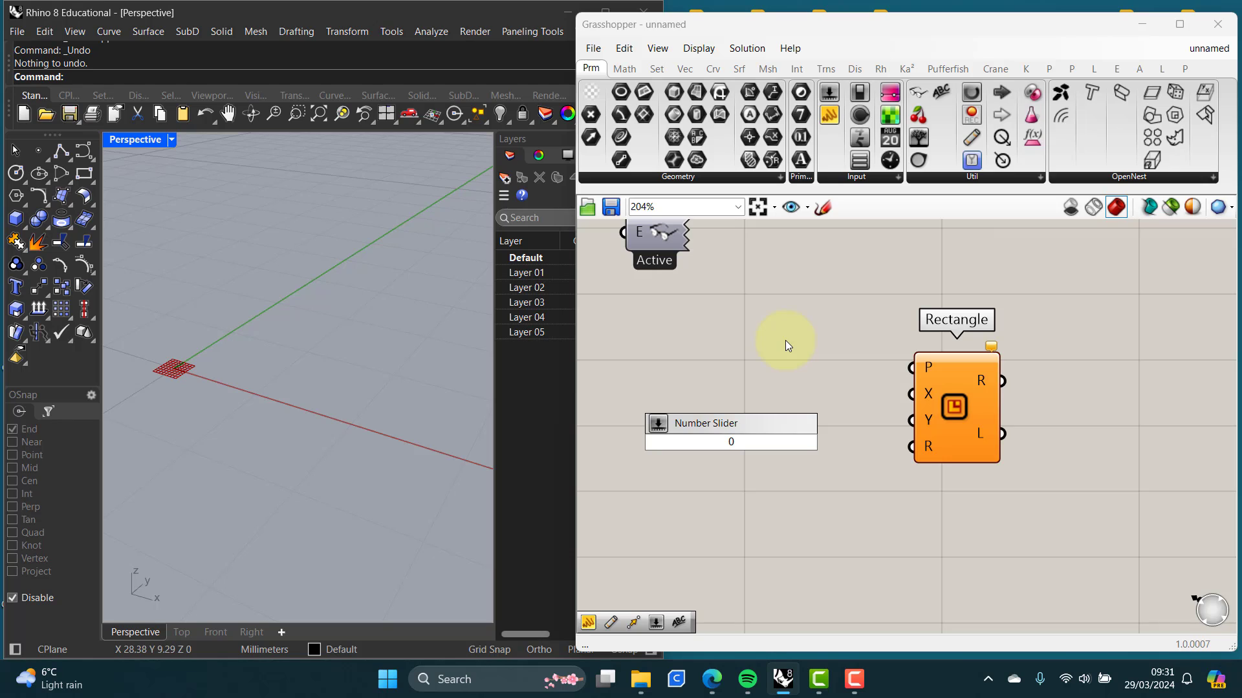
pyautogui.write('..')
pyautogui.write('100')
pyautogui.press('Return')
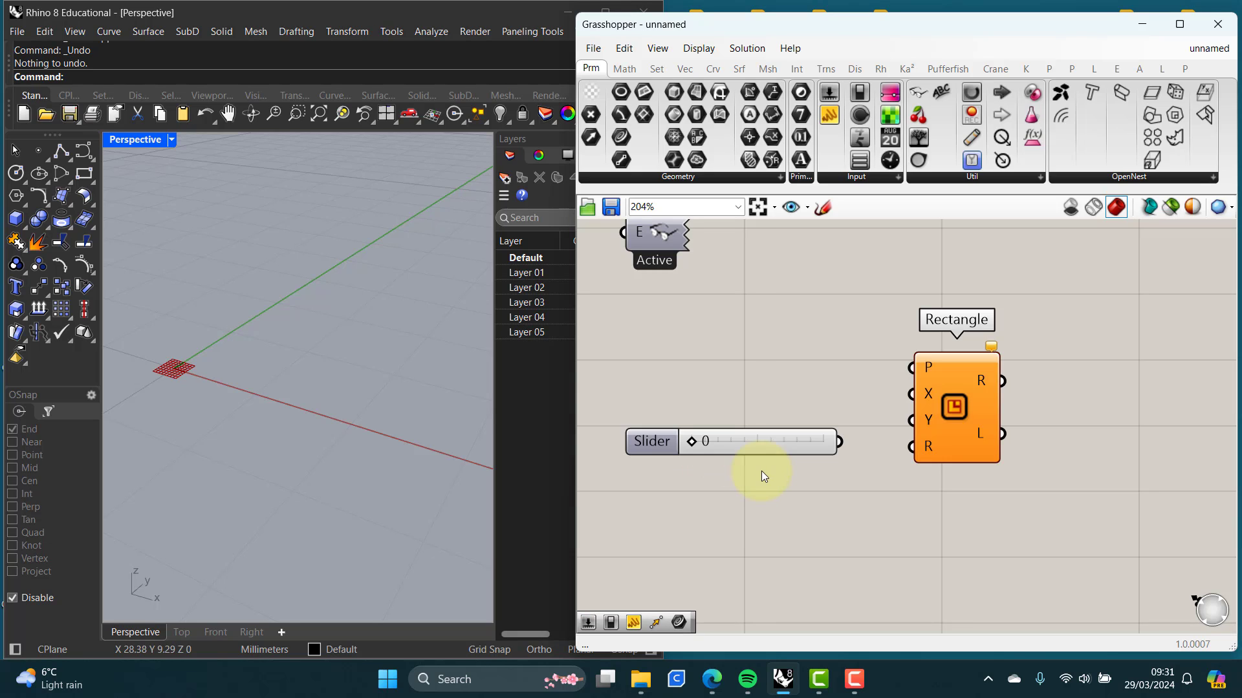
# Step: Add a second number slider below the first, defined as 0<100, and delete it again
pyautogui.doubleClick(748, 503)
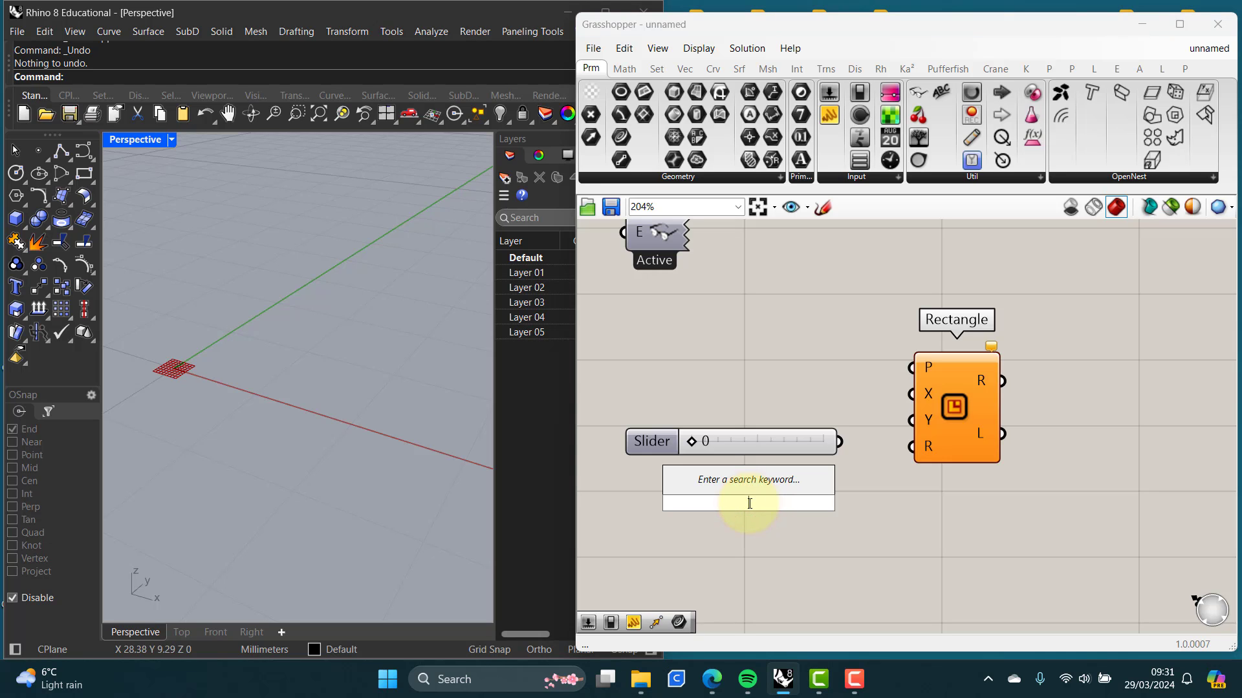
pyautogui.write('0')
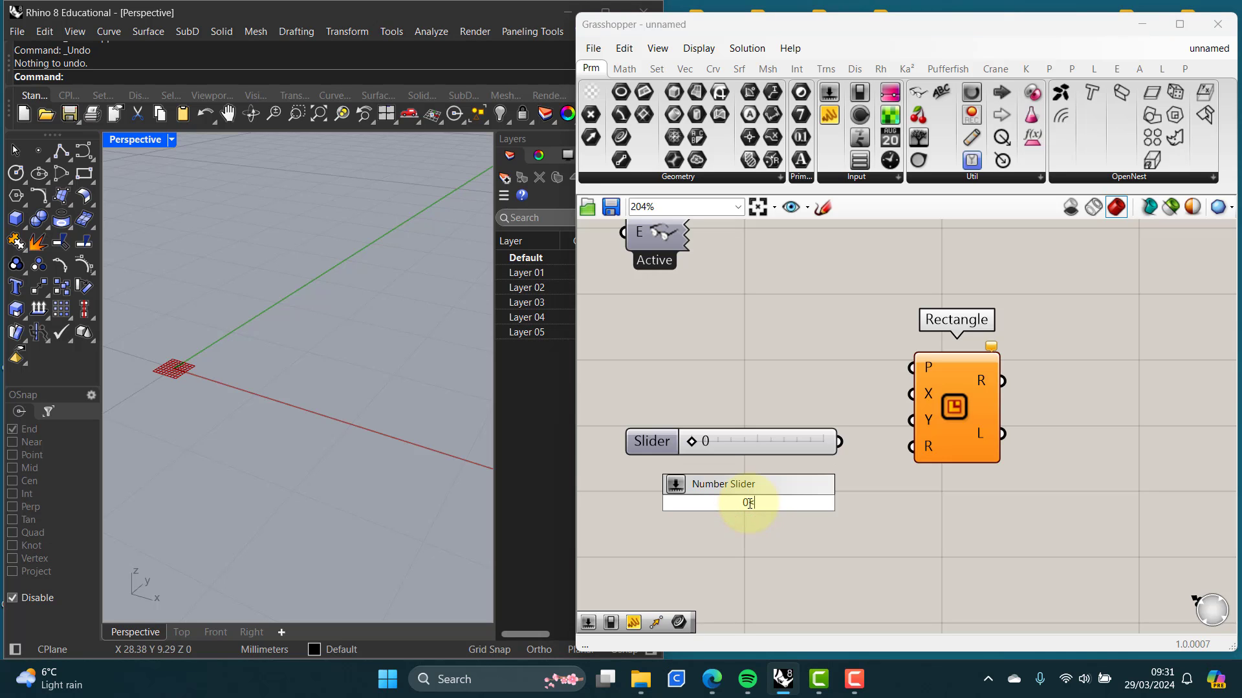
pyautogui.write('<100')
pyautogui.press('Return')
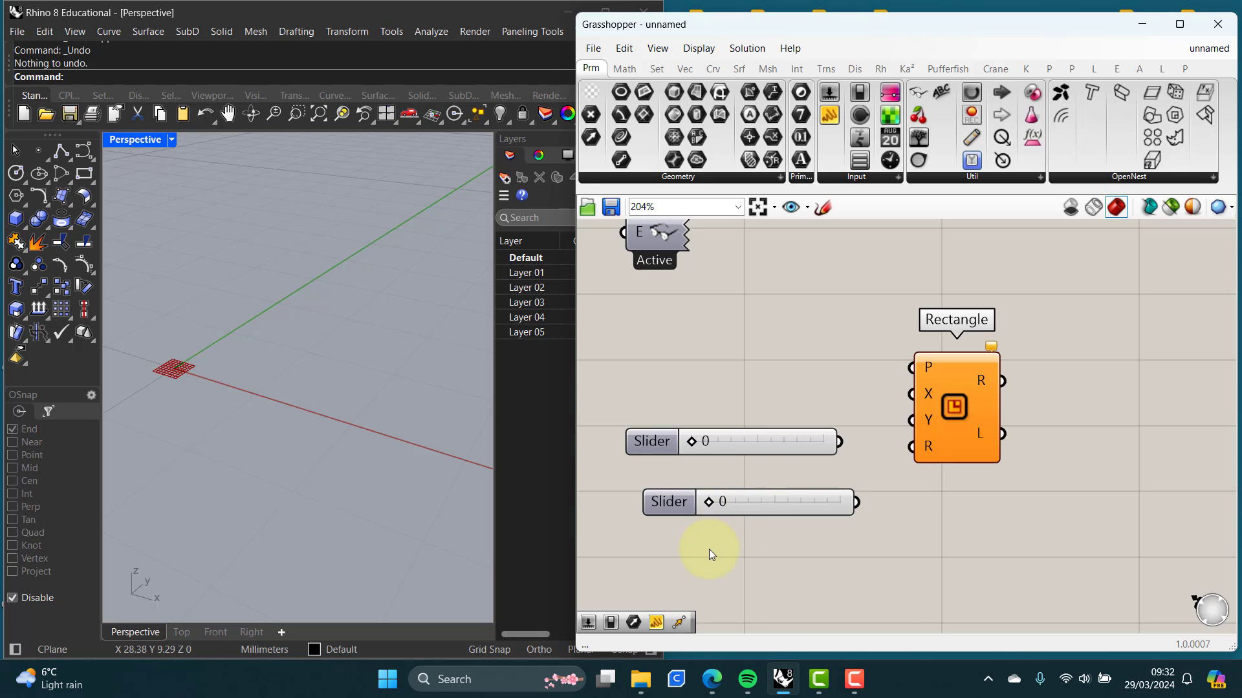
pyautogui.click(670, 502)
pyautogui.press('Delete')
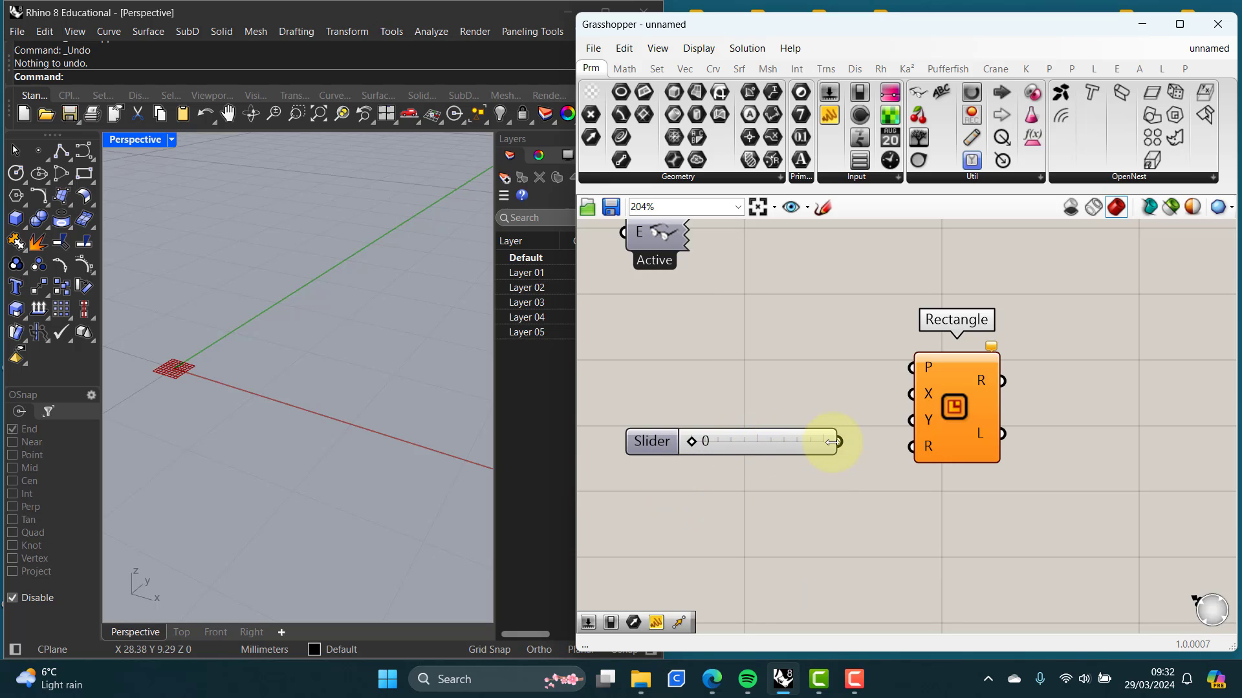
# Step: Connect the number slider to the Rectangle component's X input and highlight the component's preview in the Perspective viewport
pyautogui.moveTo(840, 443); pyautogui.dragTo(900, 394)
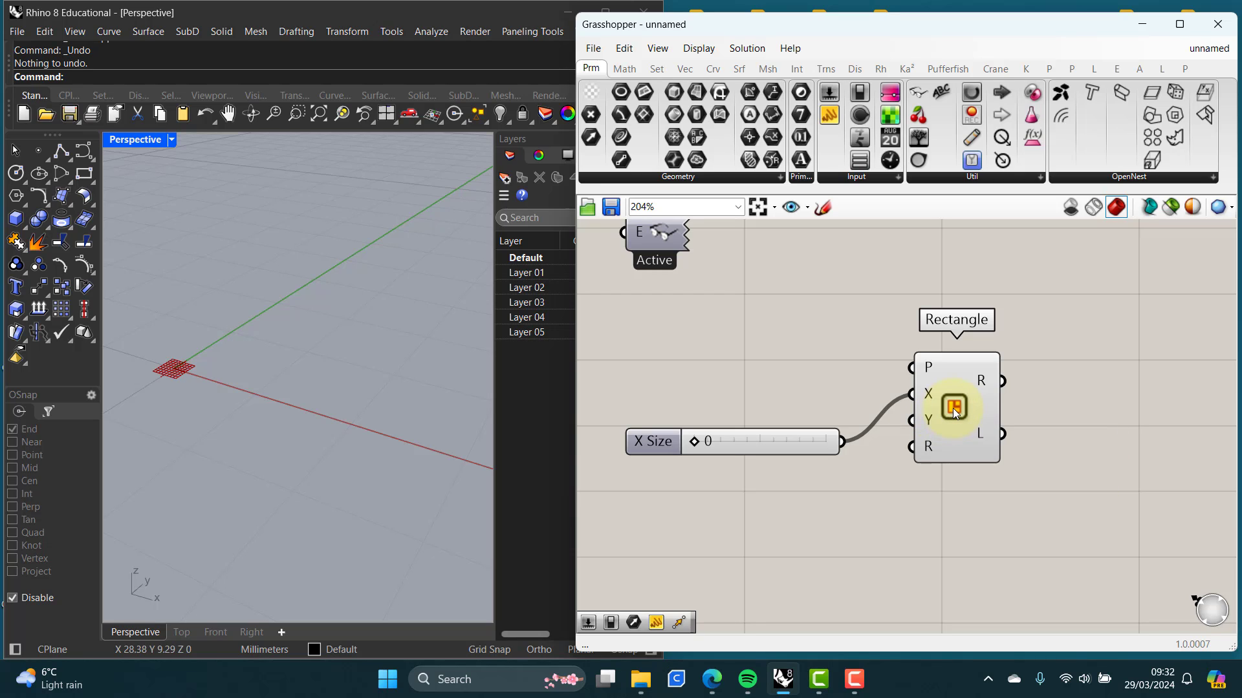
pyautogui.click(950, 409)
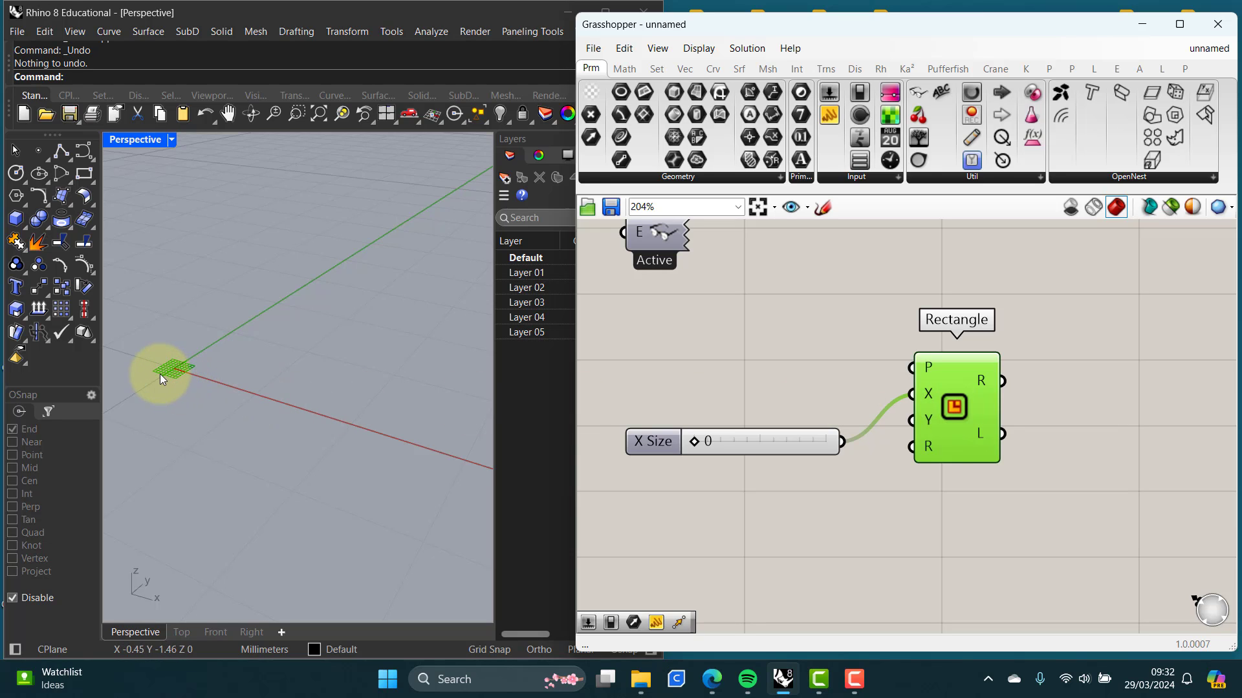
pyautogui.scroll(5, 160, 374)
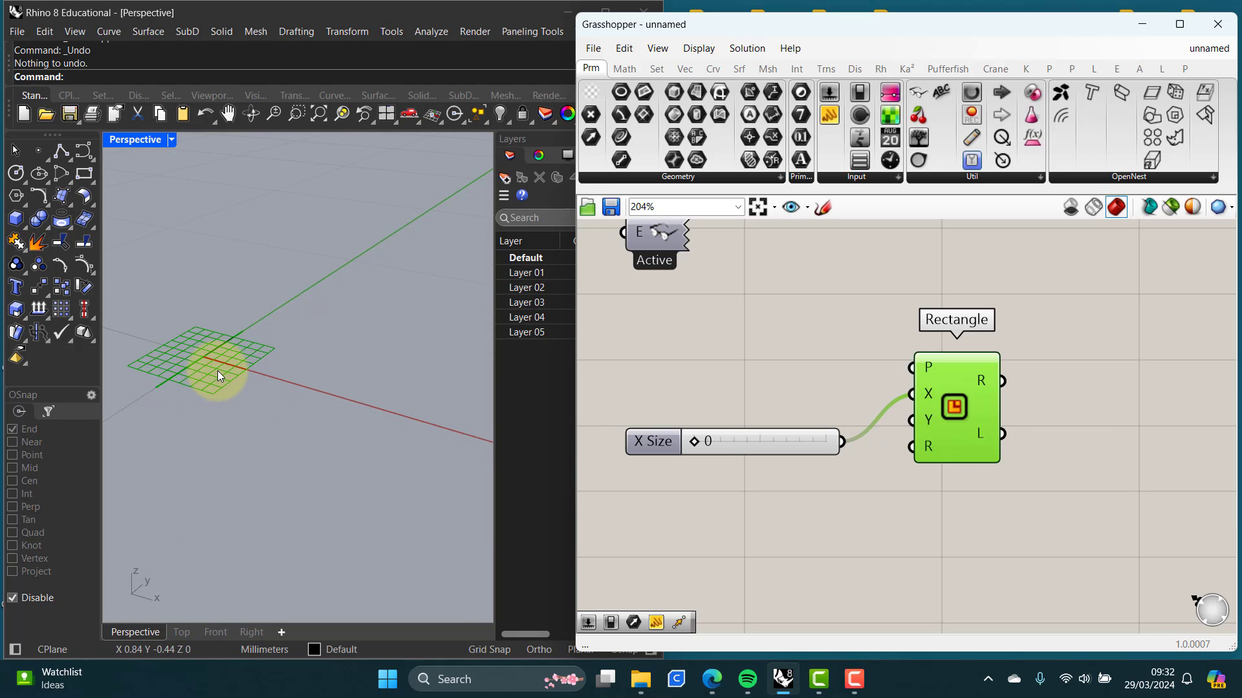
pyautogui.scroll(5, 210, 358)
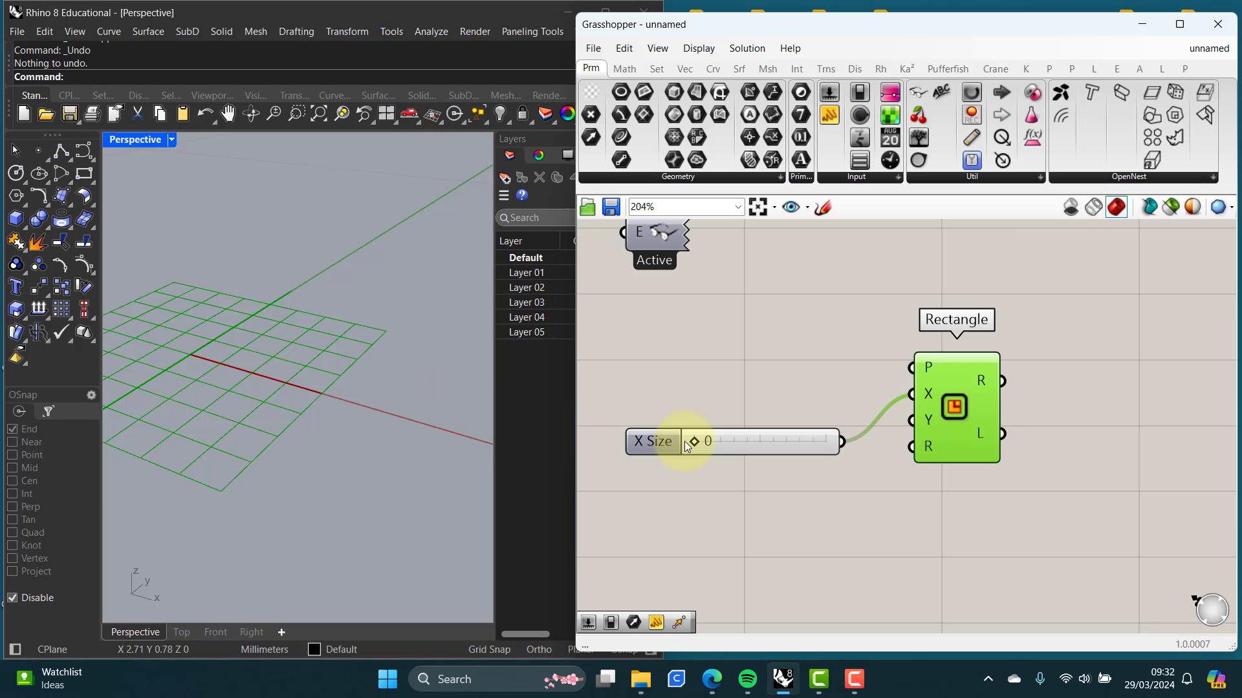
# Step: Try the X Size slider at 2, and set it to 10
pyautogui.moveTo(693, 441); pyautogui.dragTo(696, 441)
pyautogui.scroll(-5, 384, 408)
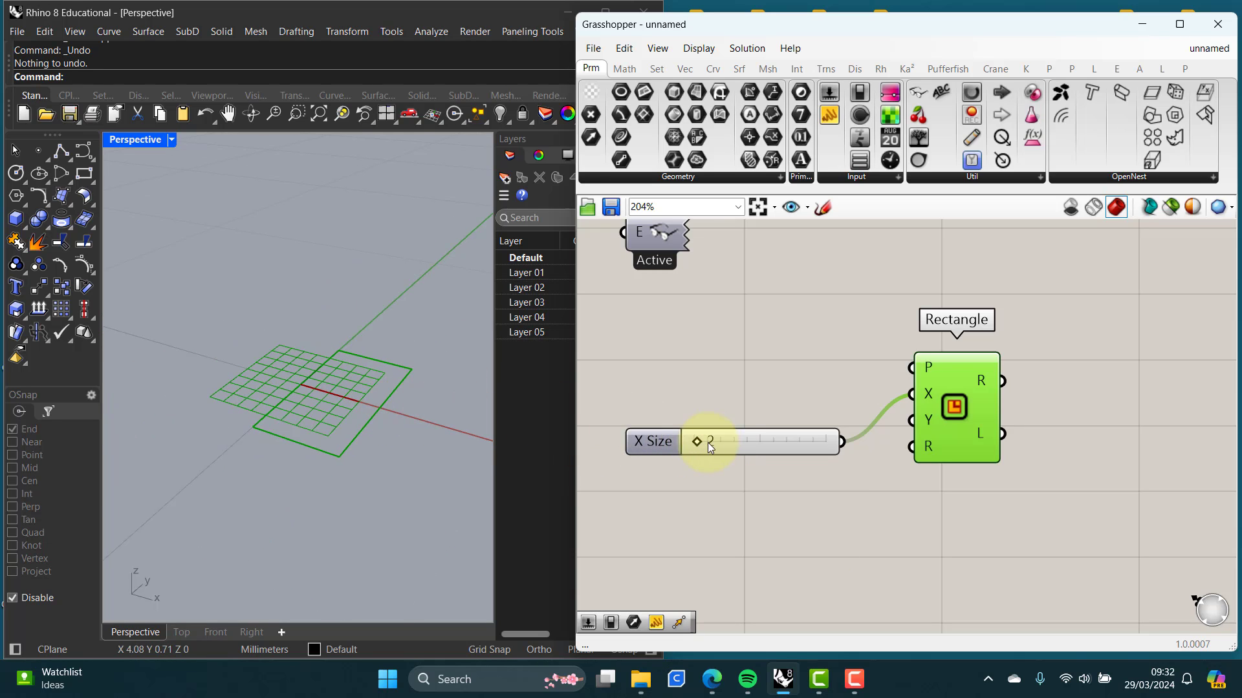
pyautogui.moveTo(701, 441); pyautogui.dragTo(730, 443)
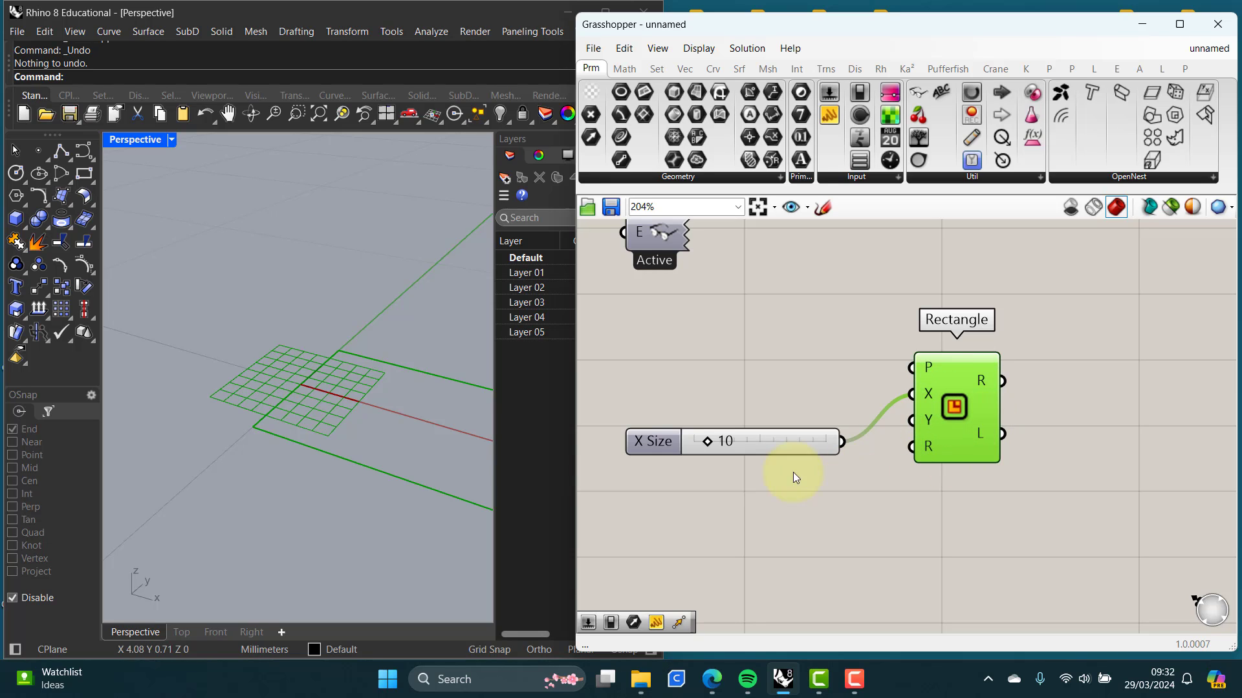
# Step: Connect the number slider to the Rectangle component's Y input so that it drives both the X and Y sizes
pyautogui.moveTo(670, 441); pyautogui.dragTo(650, 420)
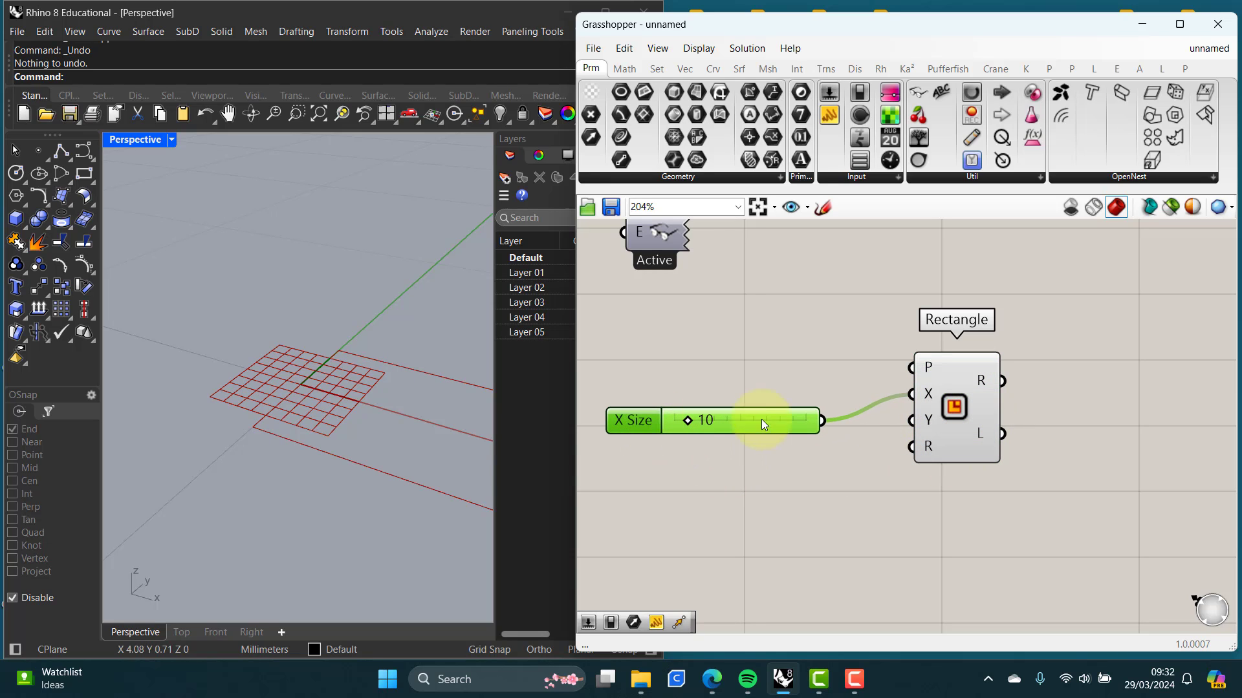
pyautogui.moveTo(821, 421); pyautogui.dragTo(912, 420)
pyautogui.scroll(-3, 410, 404)
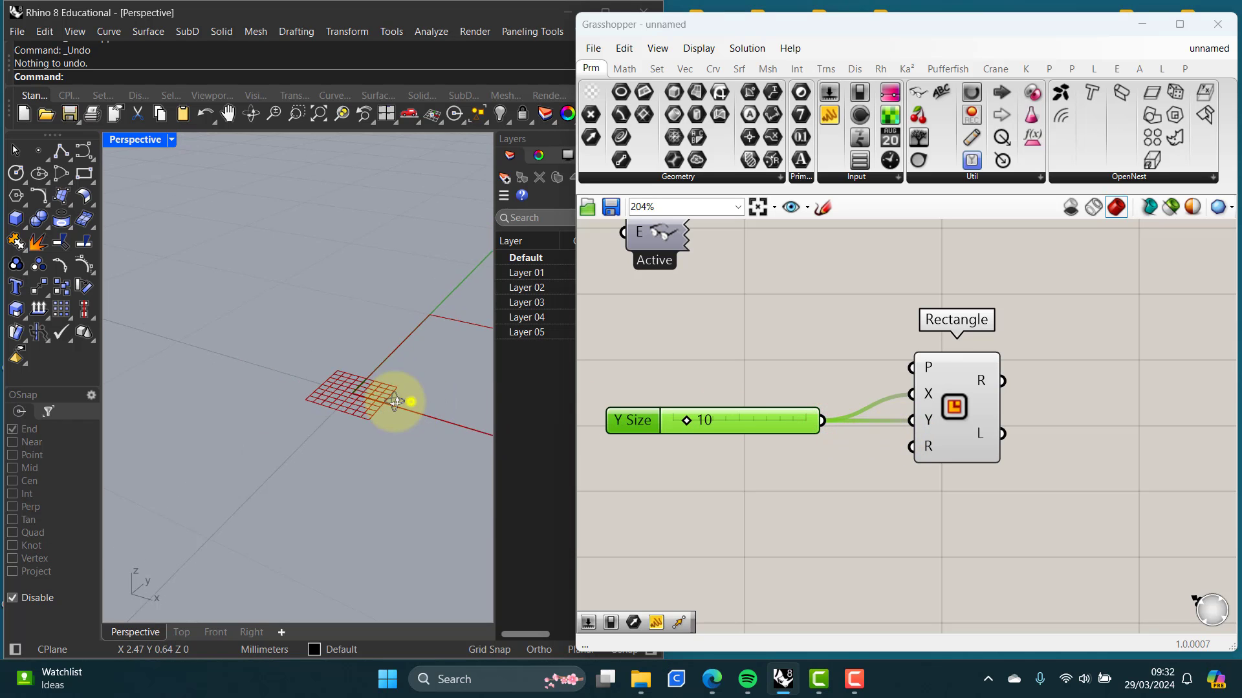
pyautogui.keyDown('shift'); pyautogui.moveTo(388, 385); pyautogui.dragTo(218, 387, button='right'); pyautogui.keyUp('shift')
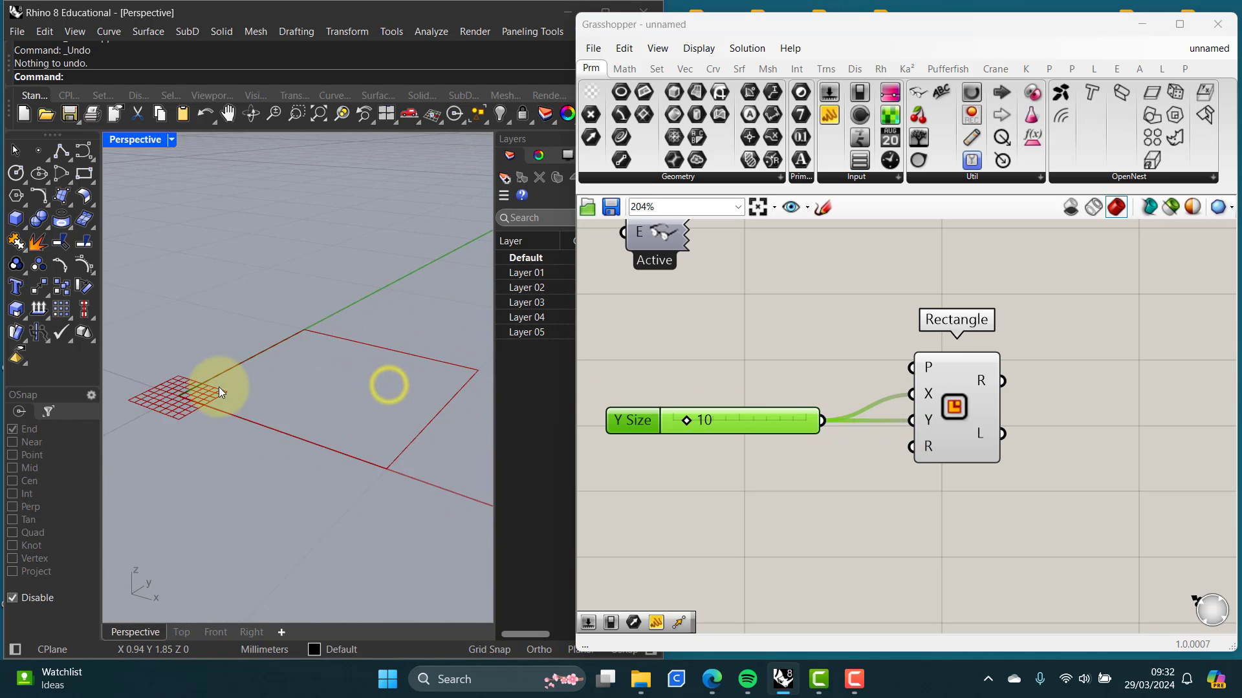
pyautogui.scroll(-3, 230, 389)
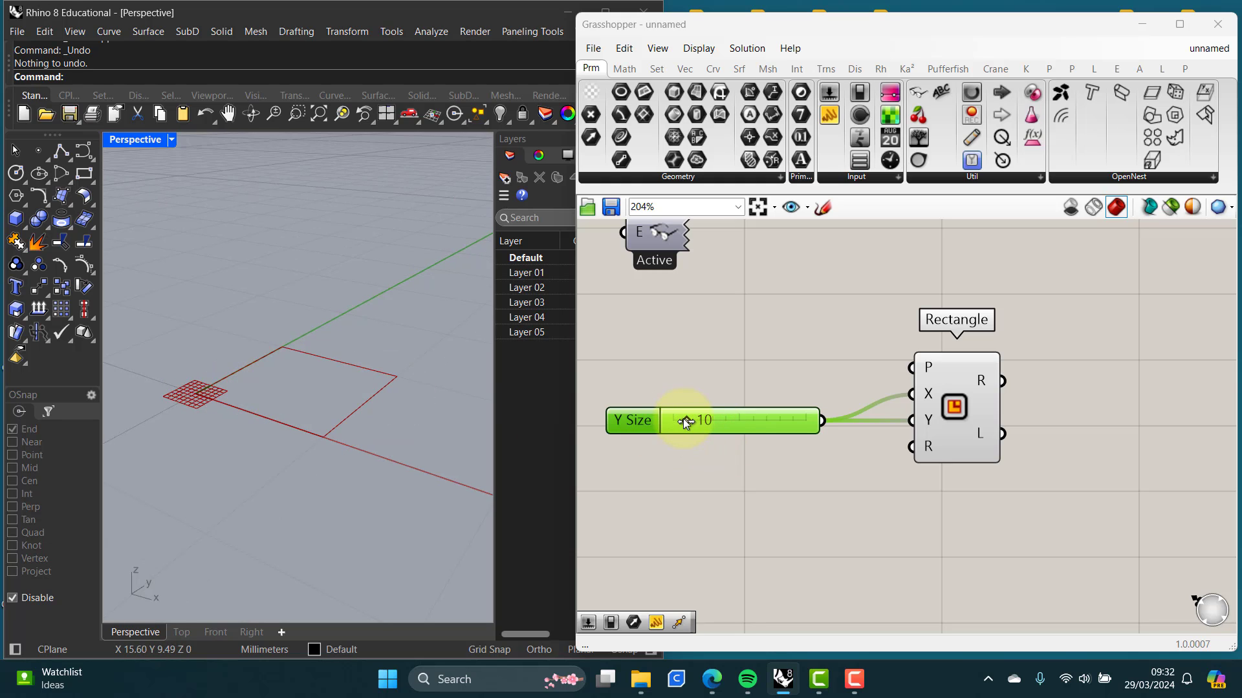
pyautogui.moveTo(684, 421)
pyautogui.mouseDown()
pyautogui.moveTo(702, 420)
pyautogui.moveTo(675, 423)
pyautogui.moveTo(707, 421)
pyautogui.moveTo(688, 423)
pyautogui.mouseUp()
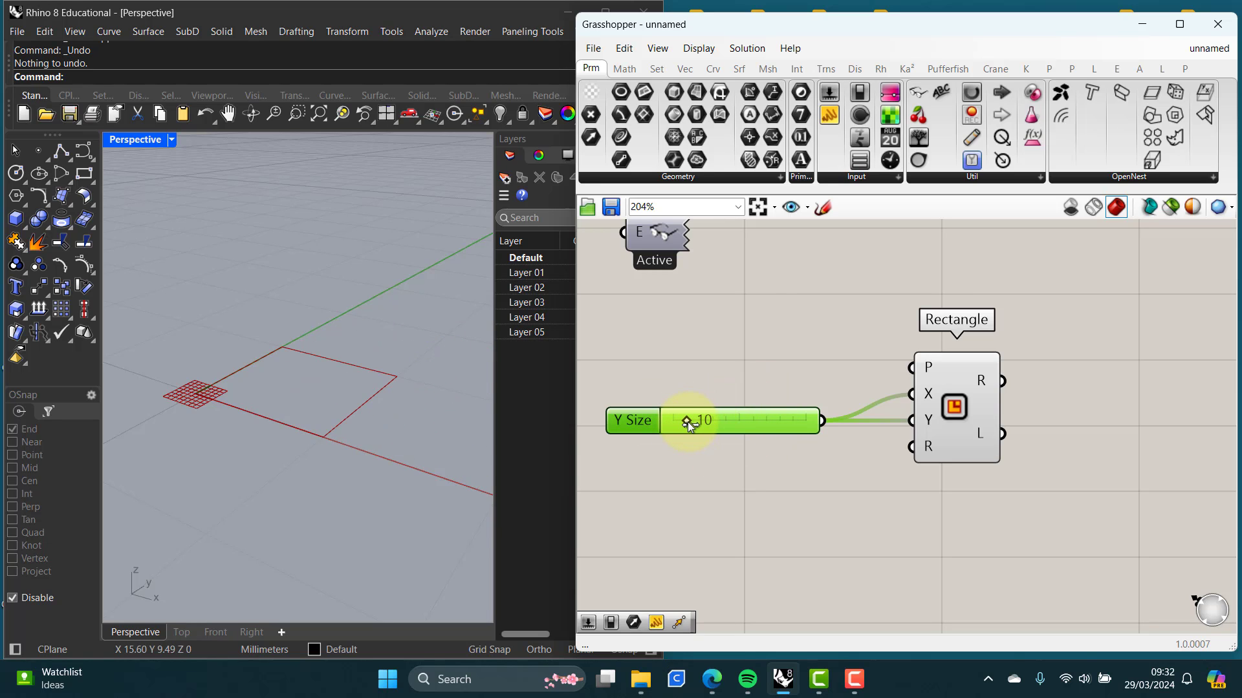
pyautogui.moveTo(724, 463); pyautogui.dragTo(723, 477, button='right')
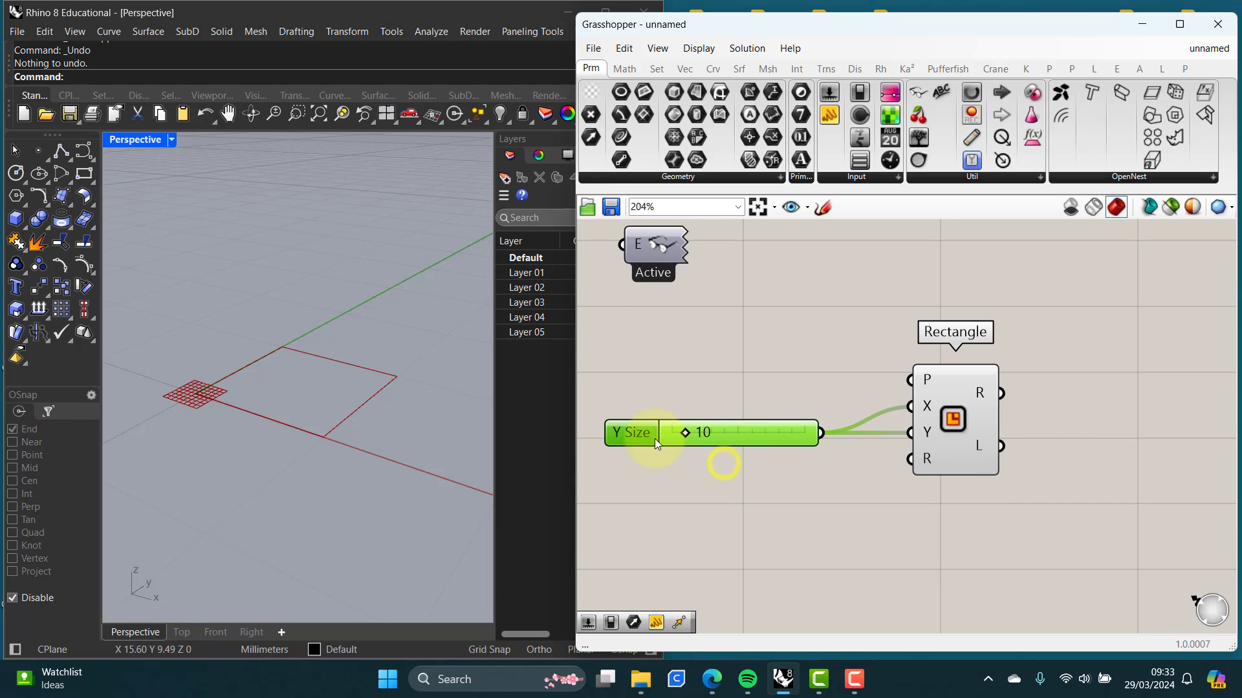
pyautogui.moveTo(653, 436); pyautogui.dragTo(652, 430)
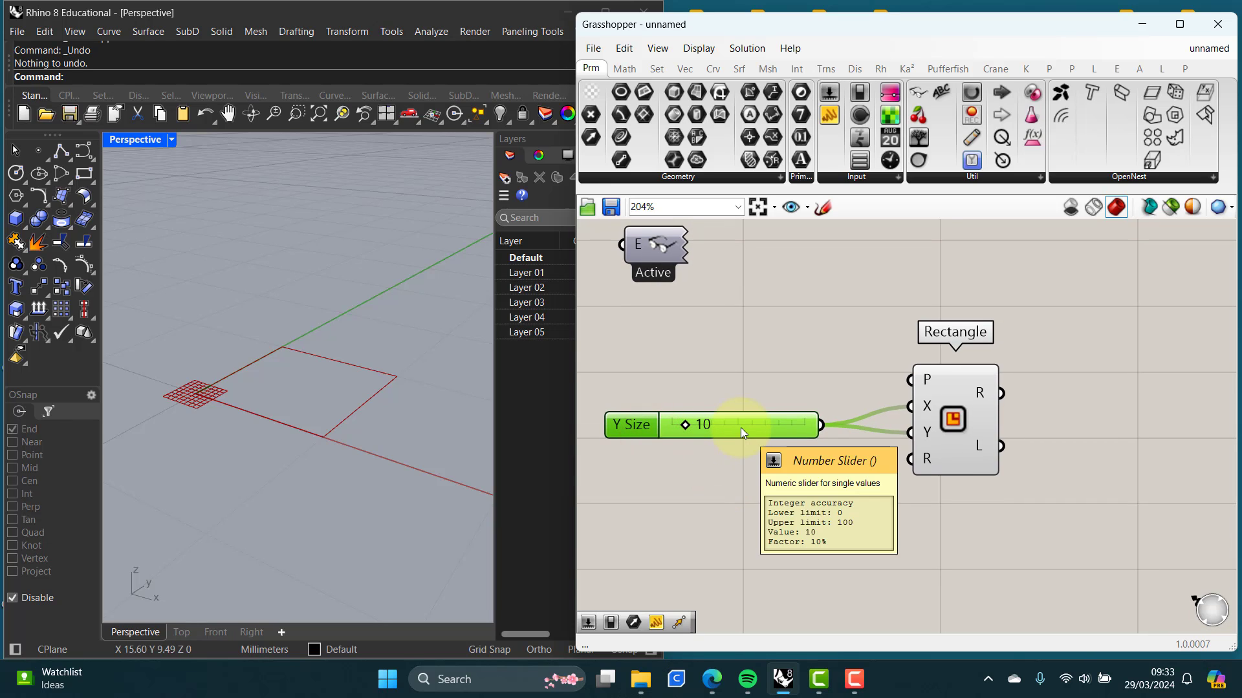
# Step: Open the number slider's settings, try floating-point rounding, and return the rounding to integers
pyautogui.doubleClick(627, 425)
pyautogui.moveTo(616, 229); pyautogui.dragTo(650, 166)
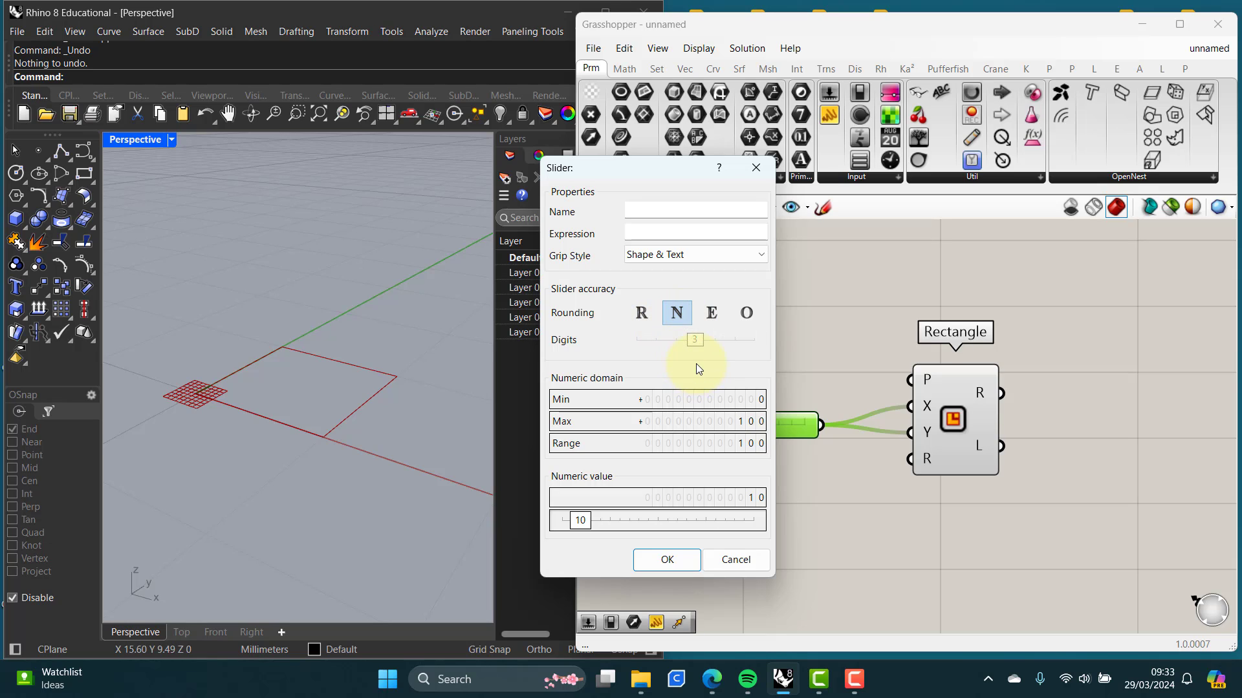
pyautogui.click(642, 315)
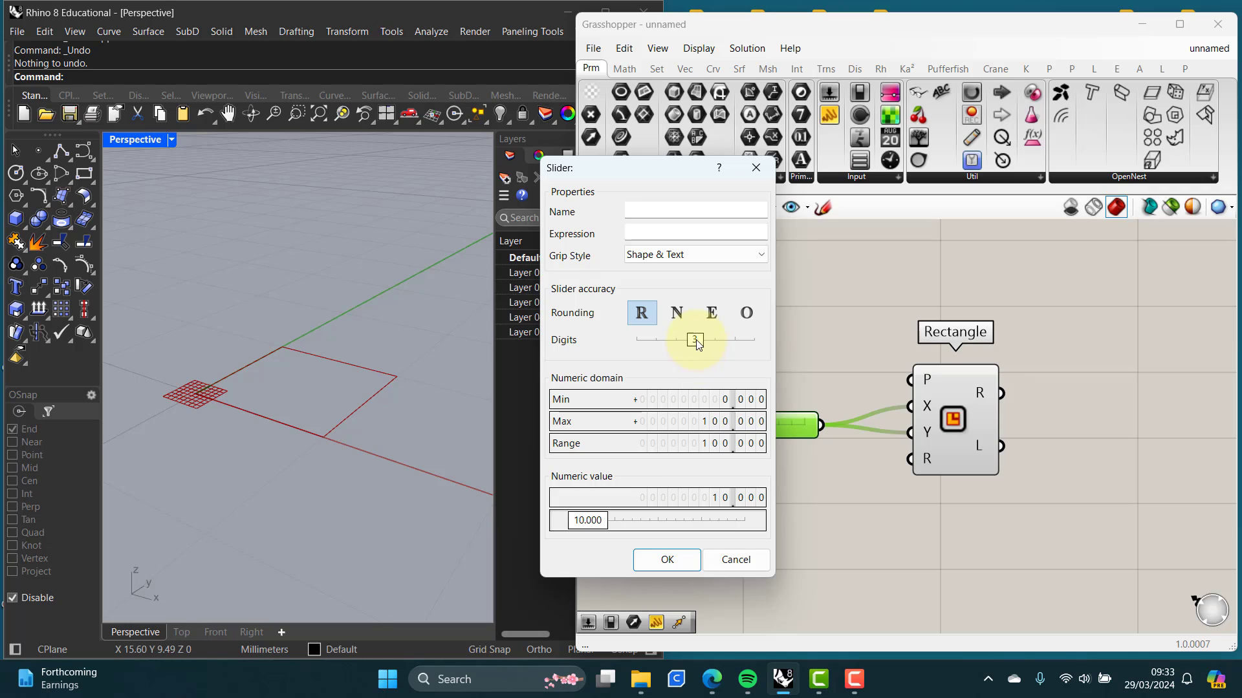
pyautogui.moveTo(695, 339)
pyautogui.mouseDown()
pyautogui.moveTo(660, 343)
pyautogui.moveTo(693, 346)
pyautogui.mouseUp()
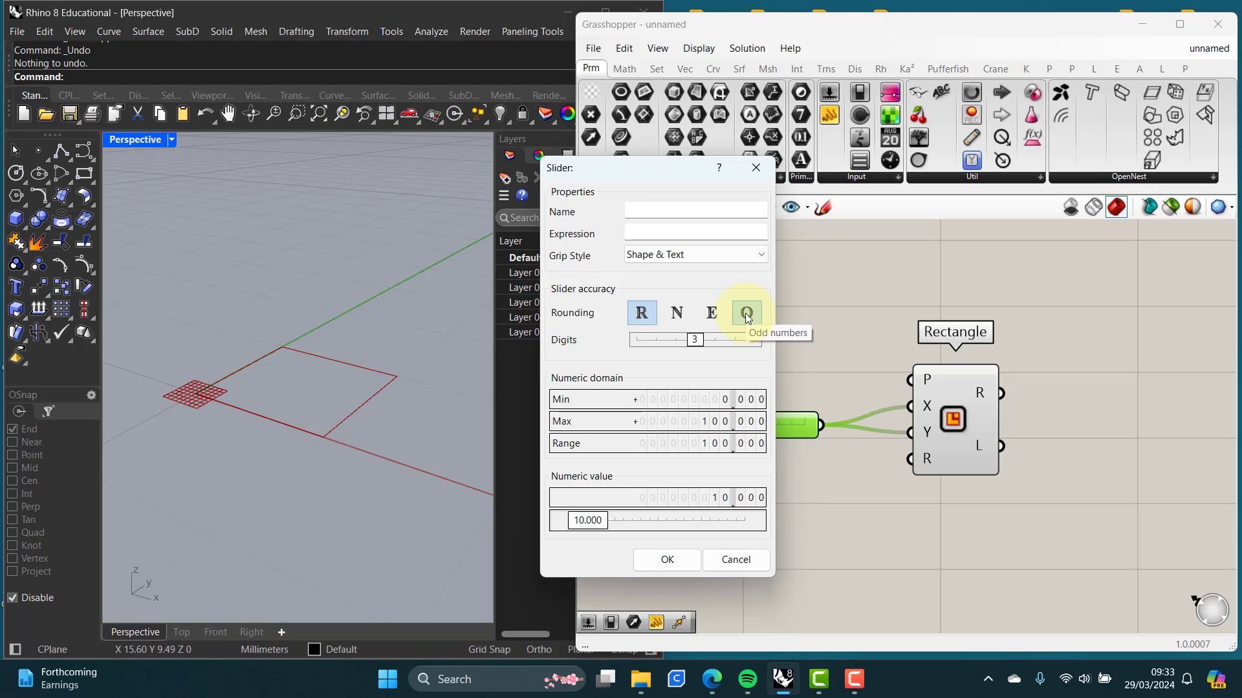
pyautogui.click(677, 314)
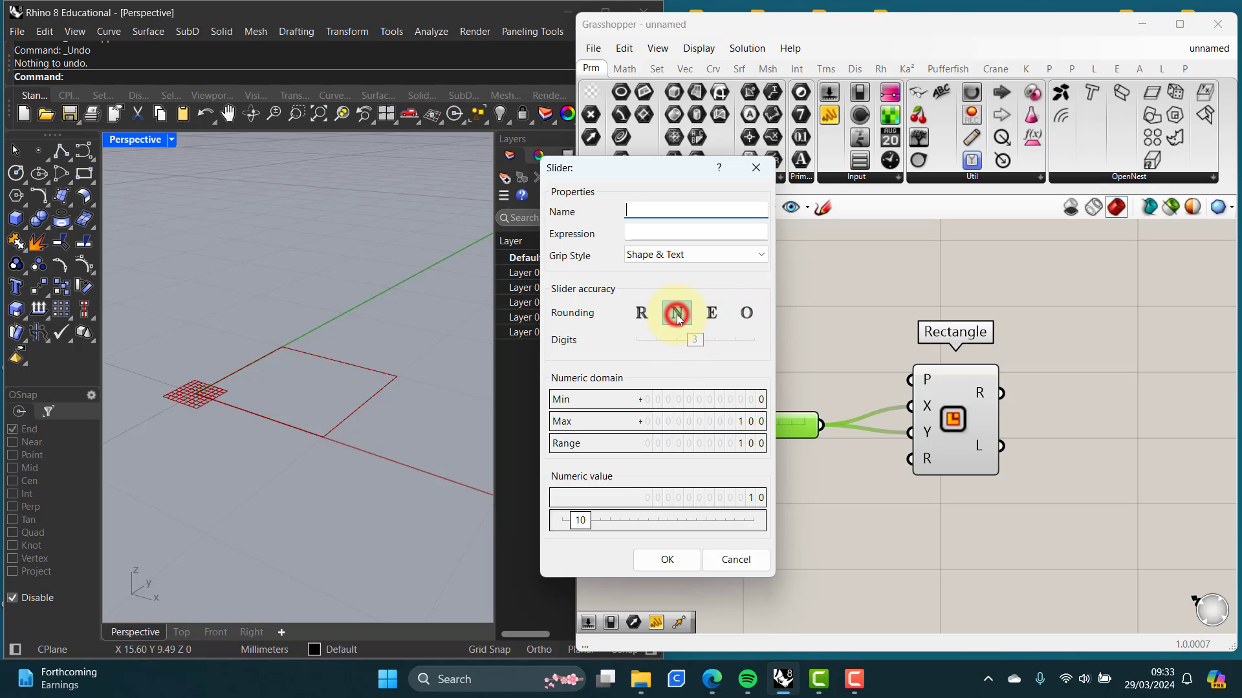
pyautogui.doubleClick(721, 421)
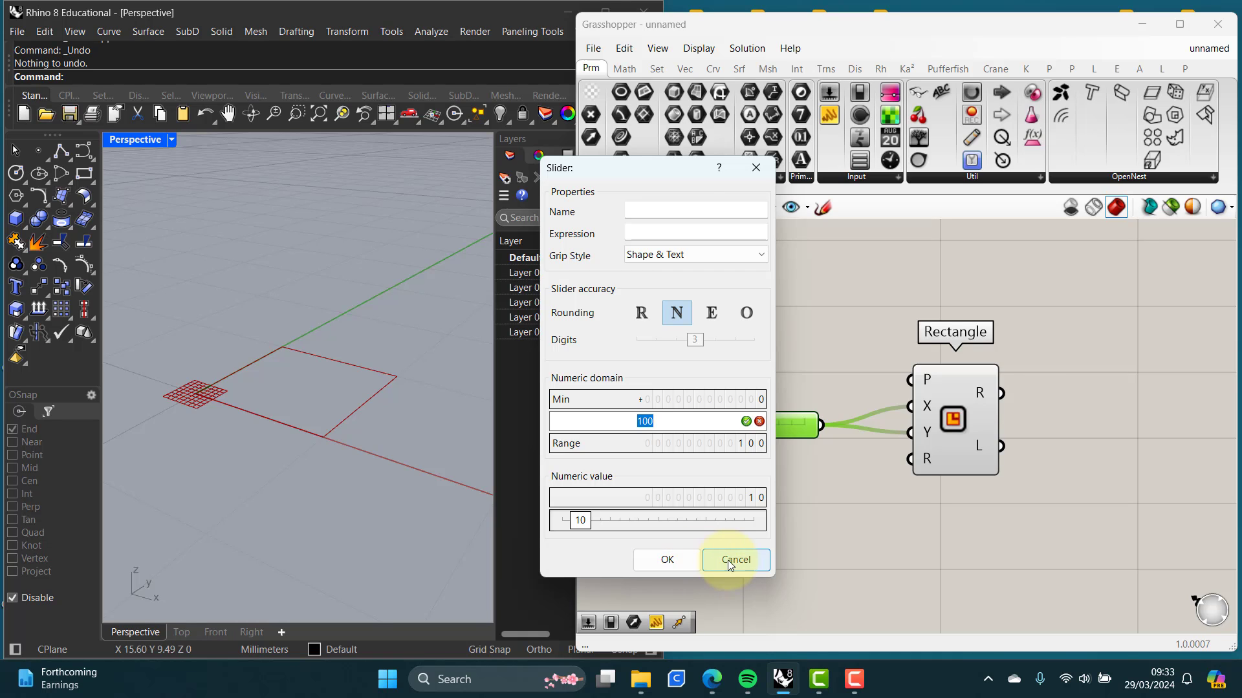
# Step: Name the number slider SQUARE SIZE and apply the expression x/2 to its output
pyautogui.click(669, 214)
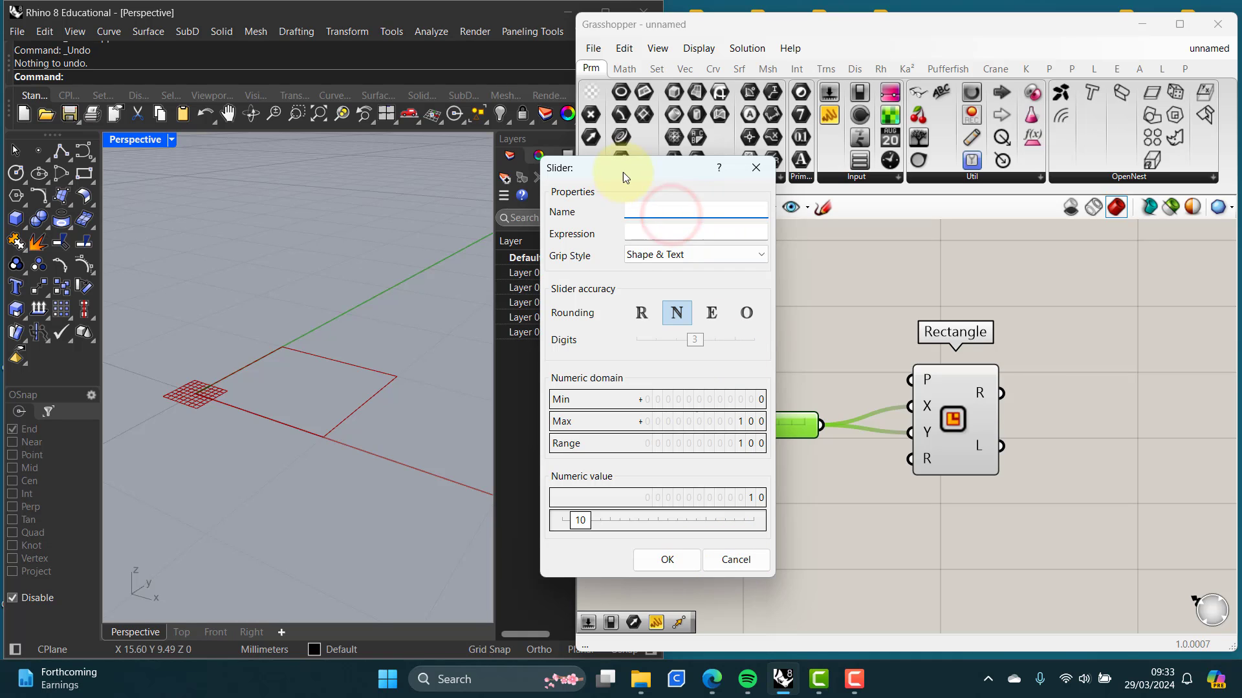
pyautogui.moveTo(624, 170); pyautogui.dragTo(457, 201)
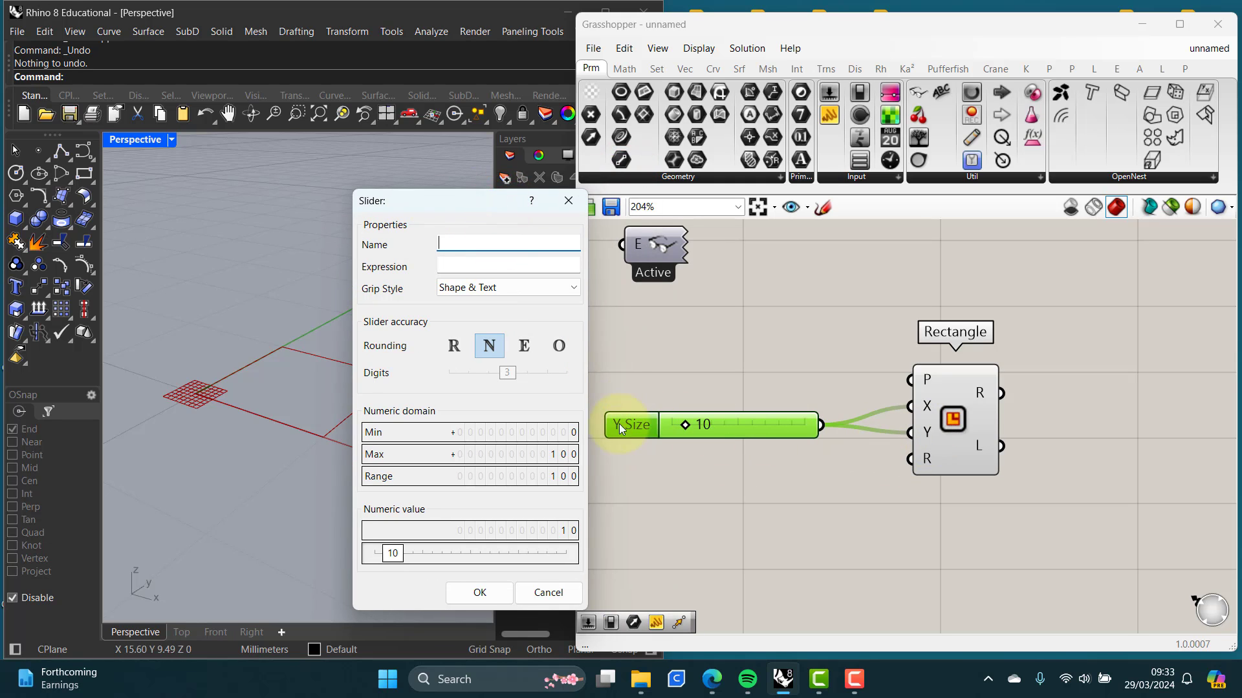
pyautogui.moveTo(462, 202); pyautogui.dragTo(473, 180)
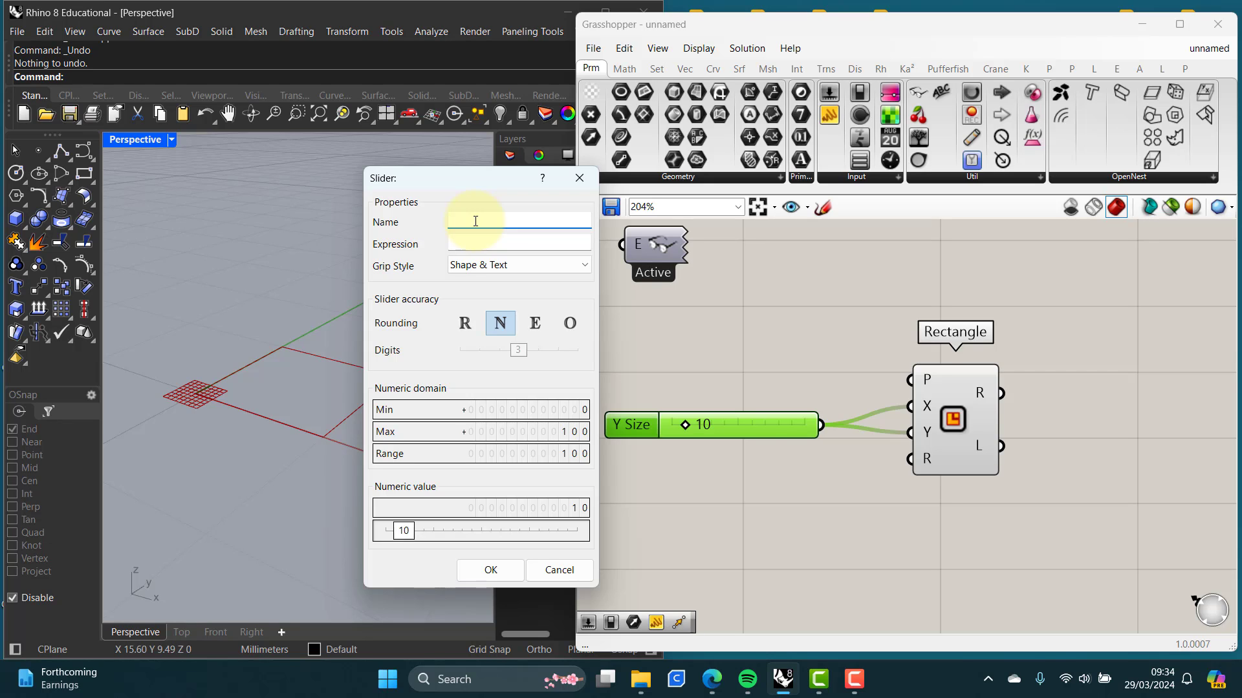
pyautogui.write('SQUARE SIZE')
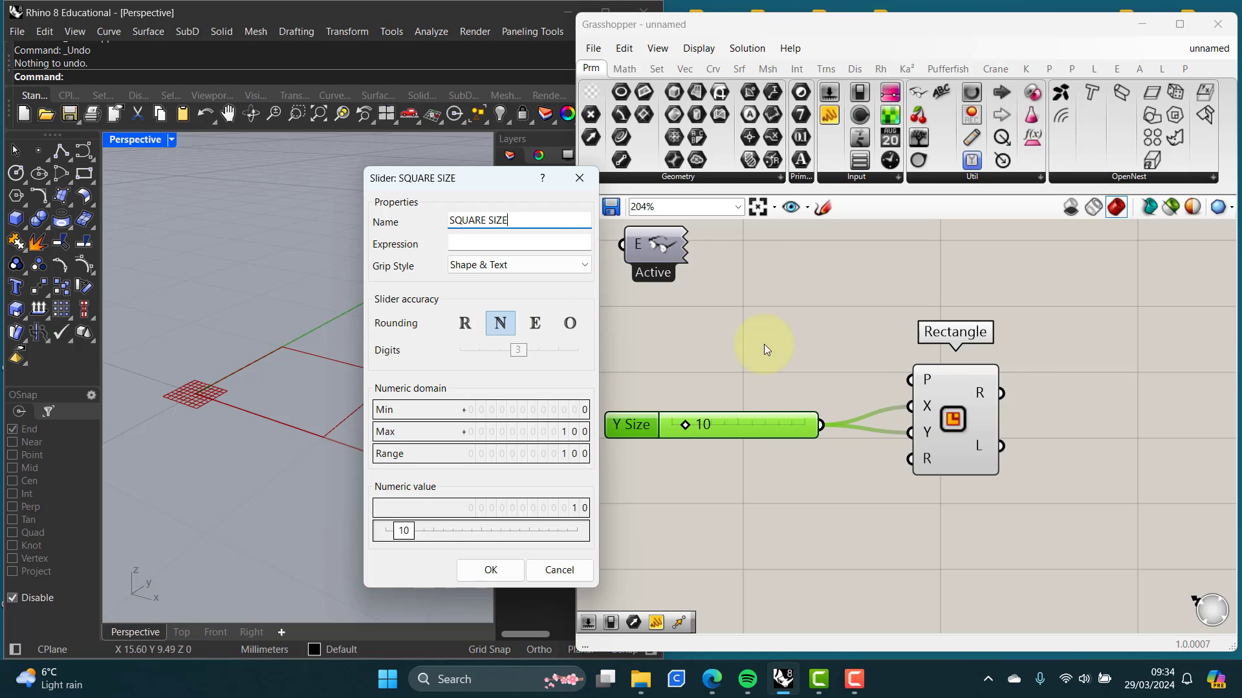
pyautogui.click(460, 241)
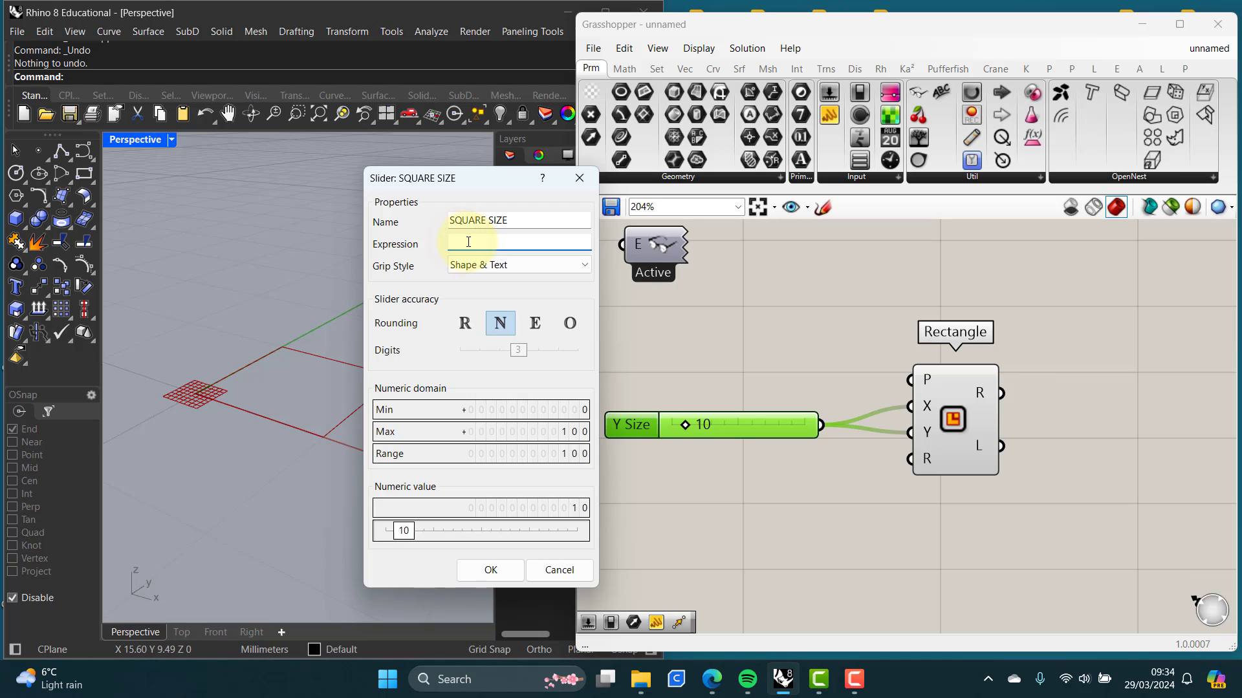
pyautogui.write('x/2')
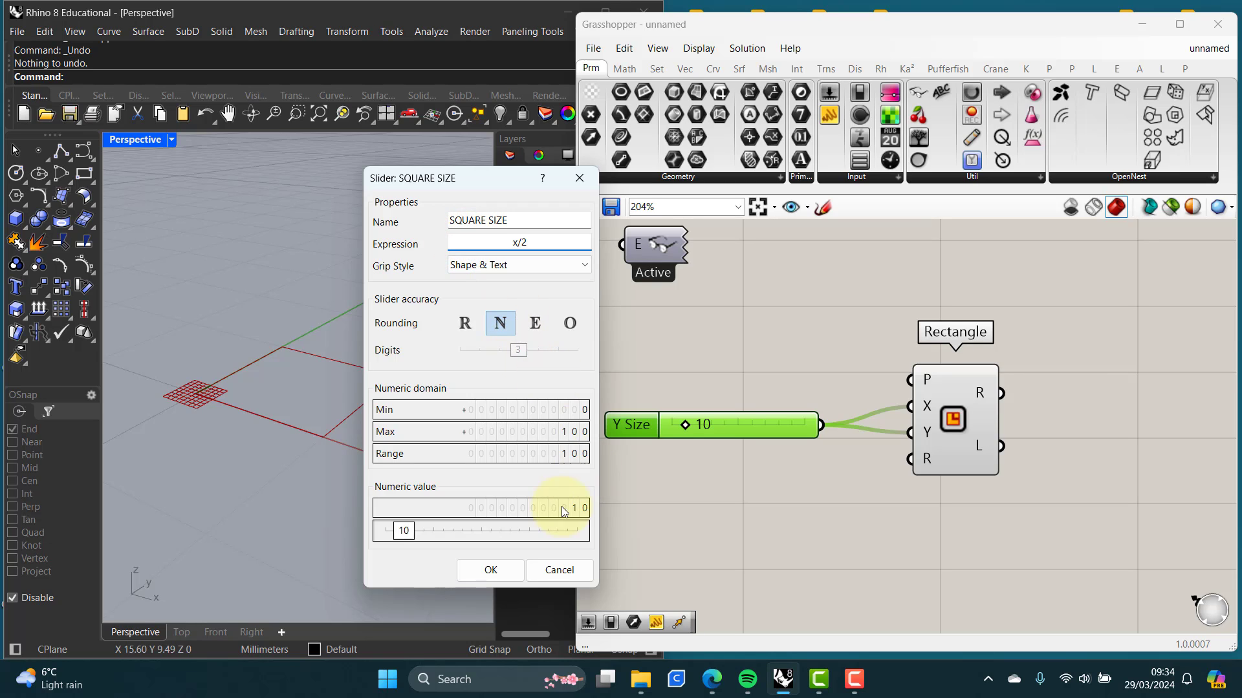
pyautogui.click(490, 570)
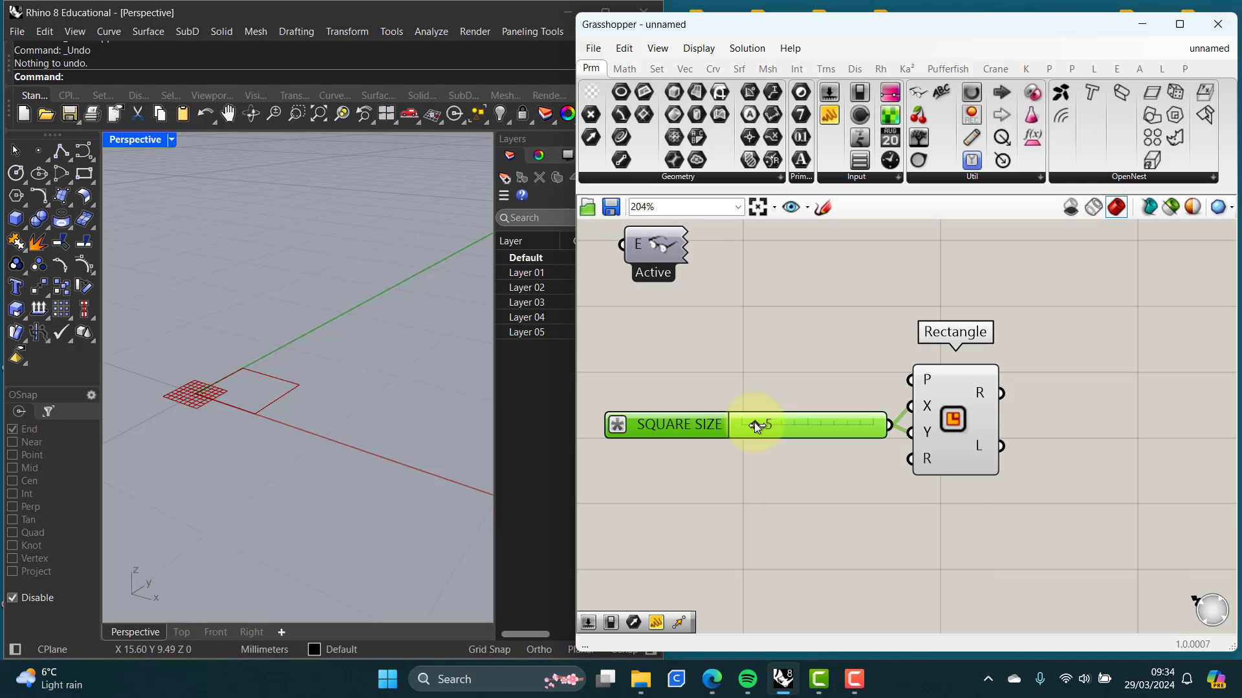
# Step: Remove the expression from the SQUARE SIZE slider, keeping its name
pyautogui.doubleClick(666, 425)
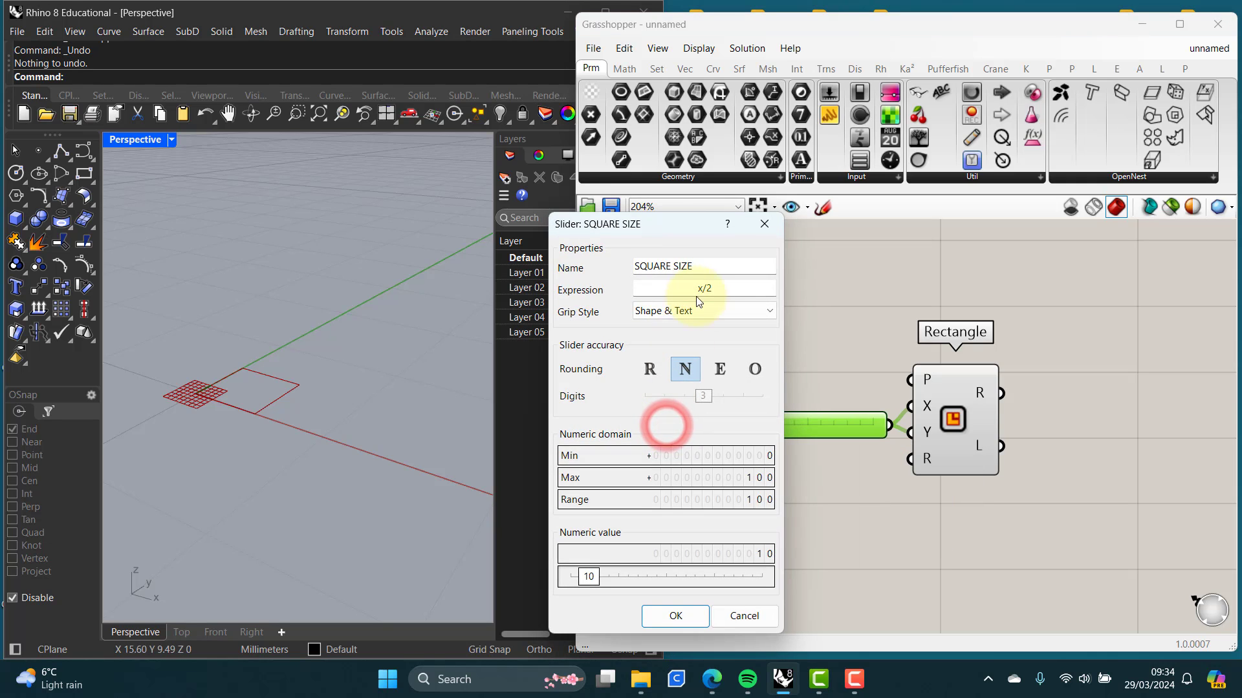
pyautogui.doubleClick(705, 289)
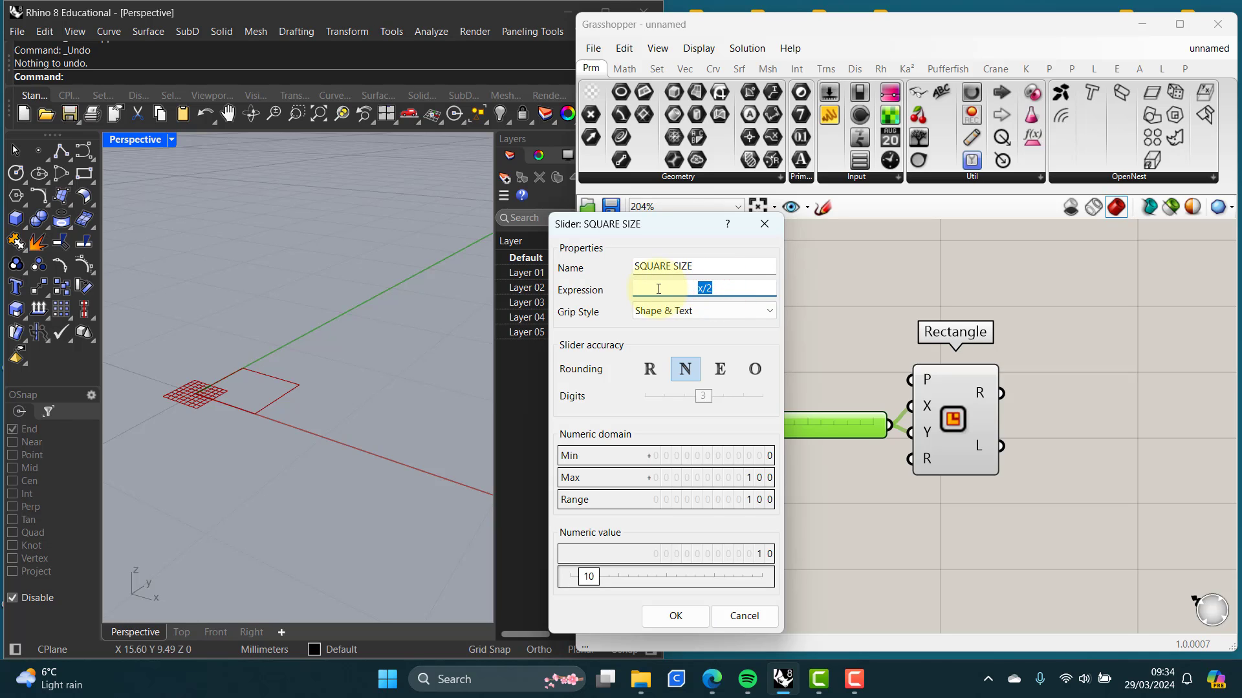
pyautogui.press('BackSpace')
pyautogui.click(705, 265)
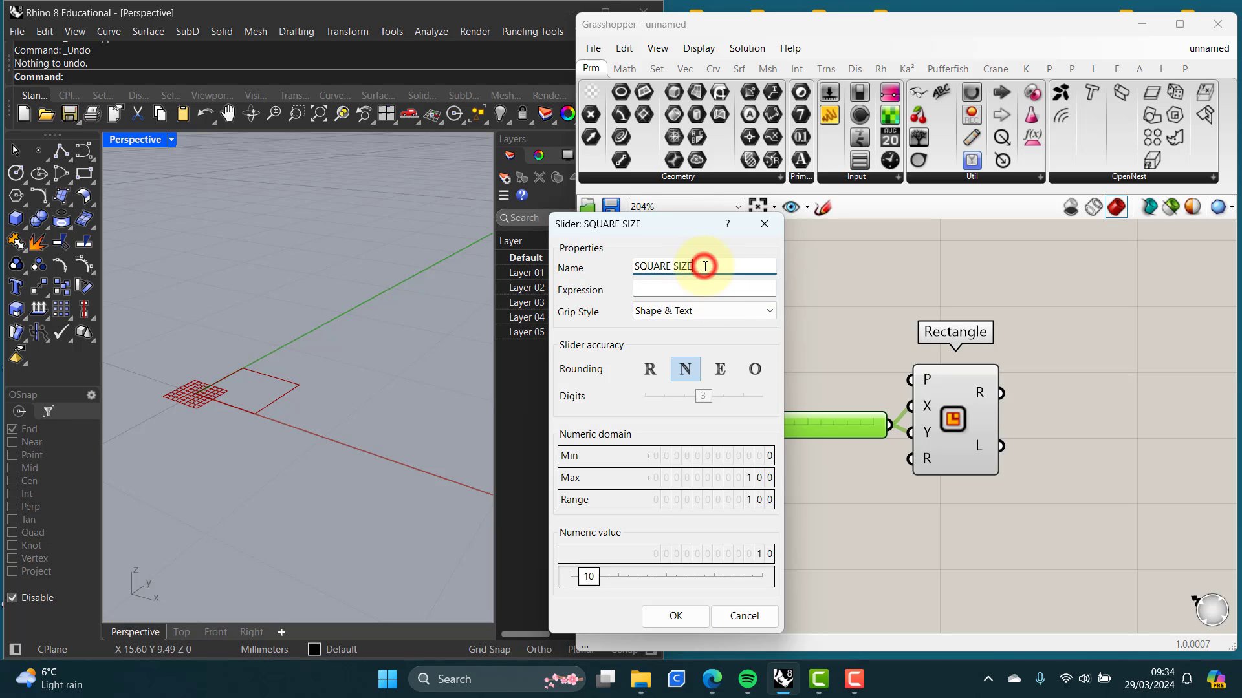
pyautogui.click(676, 616)
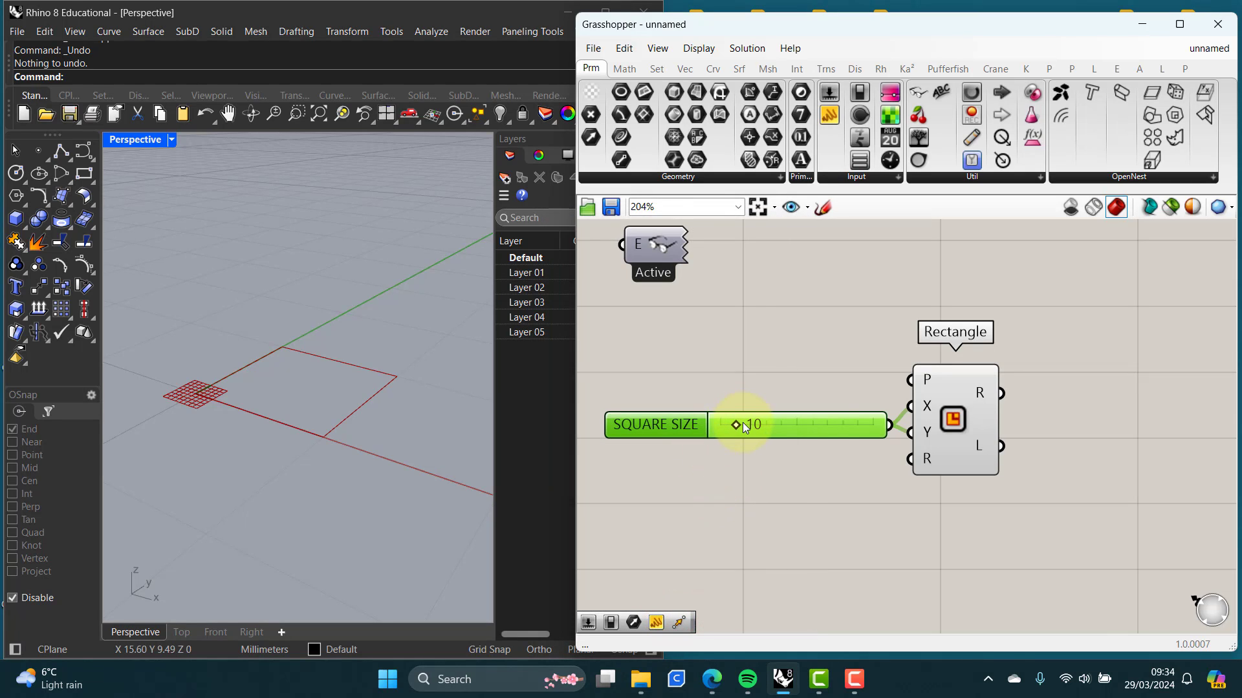
# Step: Shift the SQUARE SIZE slider and Rectangle component together across the canvas, and place the slider below the Rectangle component's level
pyautogui.moveTo(678, 430)
pyautogui.mouseDown()
pyautogui.moveTo(630, 426)
pyautogui.moveTo(677, 415)
pyautogui.mouseUp()
pyautogui.scroll(-2, 691, 456)
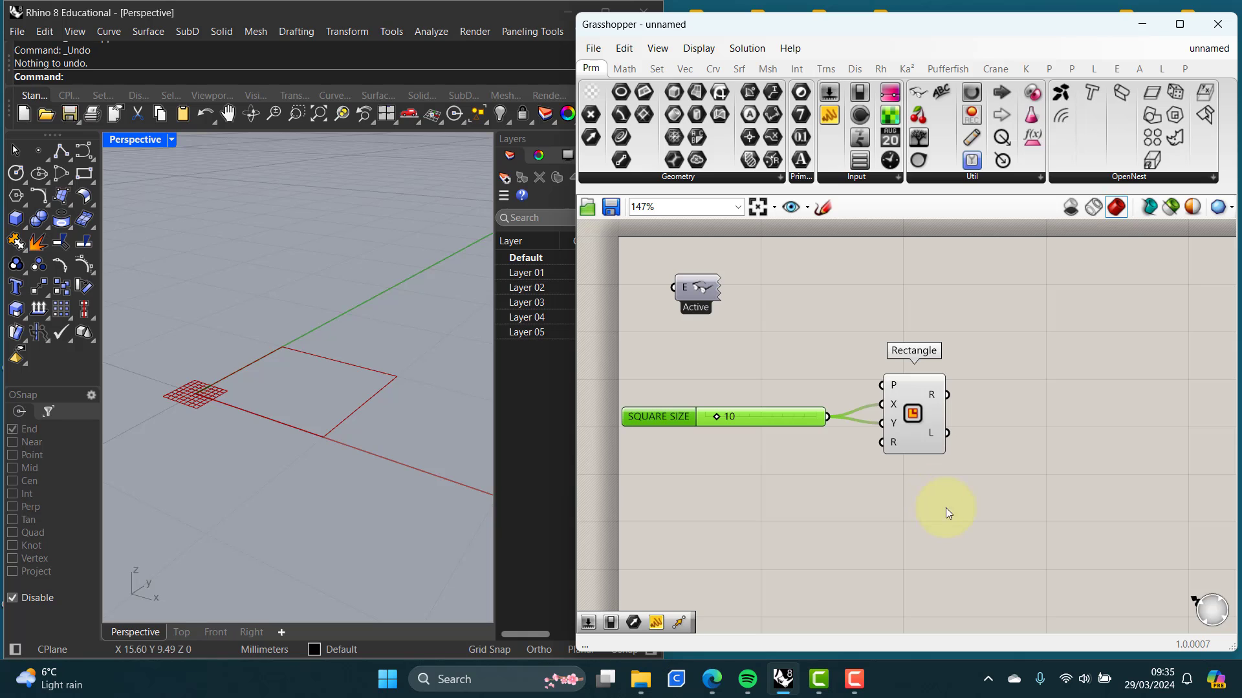
pyautogui.moveTo(948, 511); pyautogui.dragTo(658, 363)
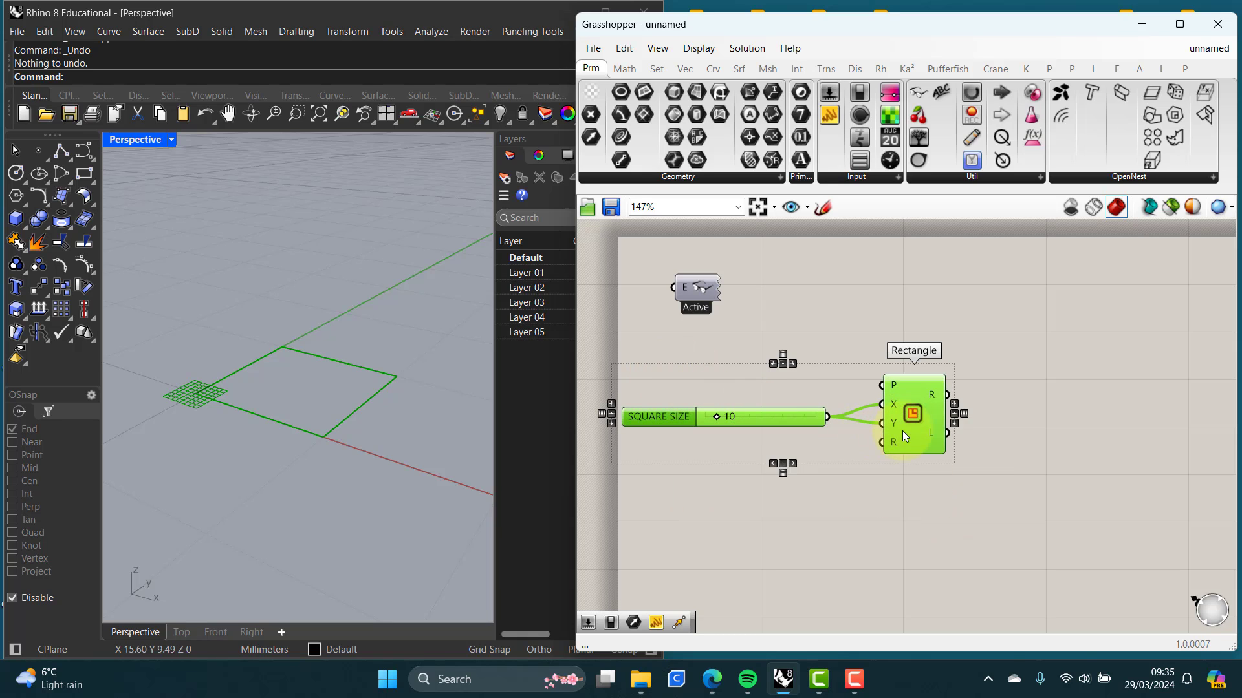
pyautogui.moveTo(904, 434); pyautogui.dragTo(963, 430)
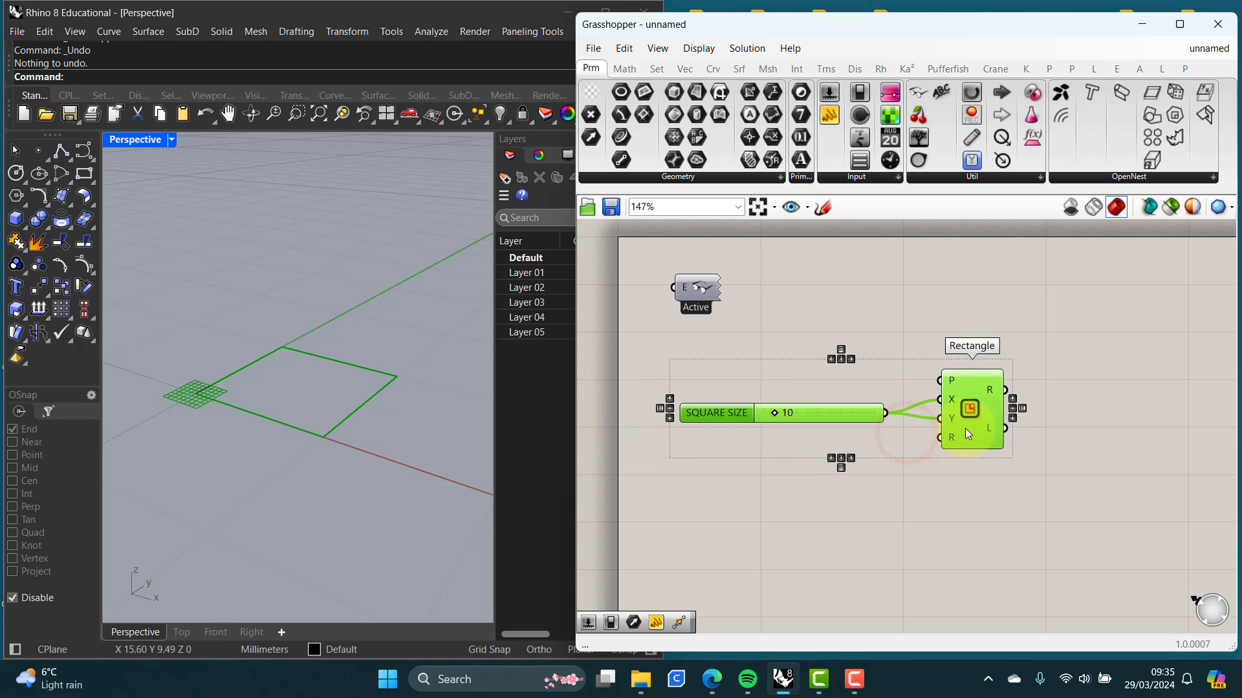
pyautogui.click(955, 529)
pyautogui.moveTo(719, 402)
pyautogui.mouseDown()
pyautogui.moveTo(726, 496)
pyautogui.moveTo(678, 340)
pyautogui.moveTo(690, 430)
pyautogui.moveTo(697, 406)
pyautogui.mouseUp()
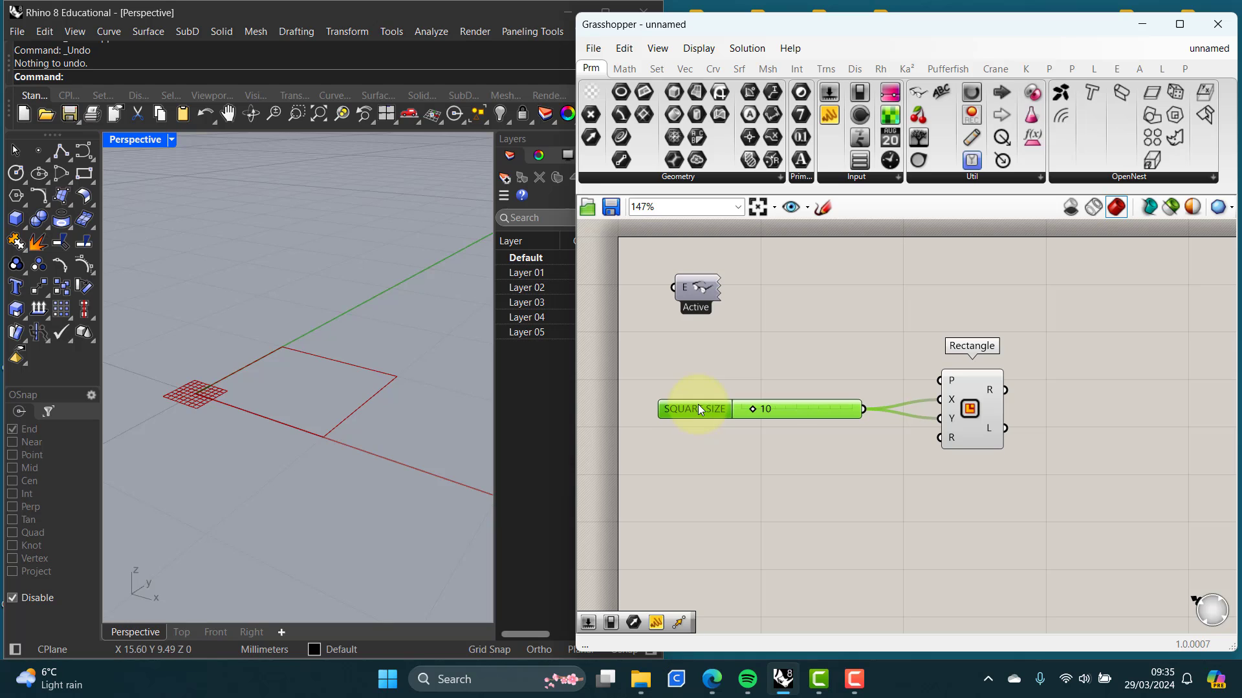
pyautogui.moveTo(699, 405); pyautogui.dragTo(709, 494)
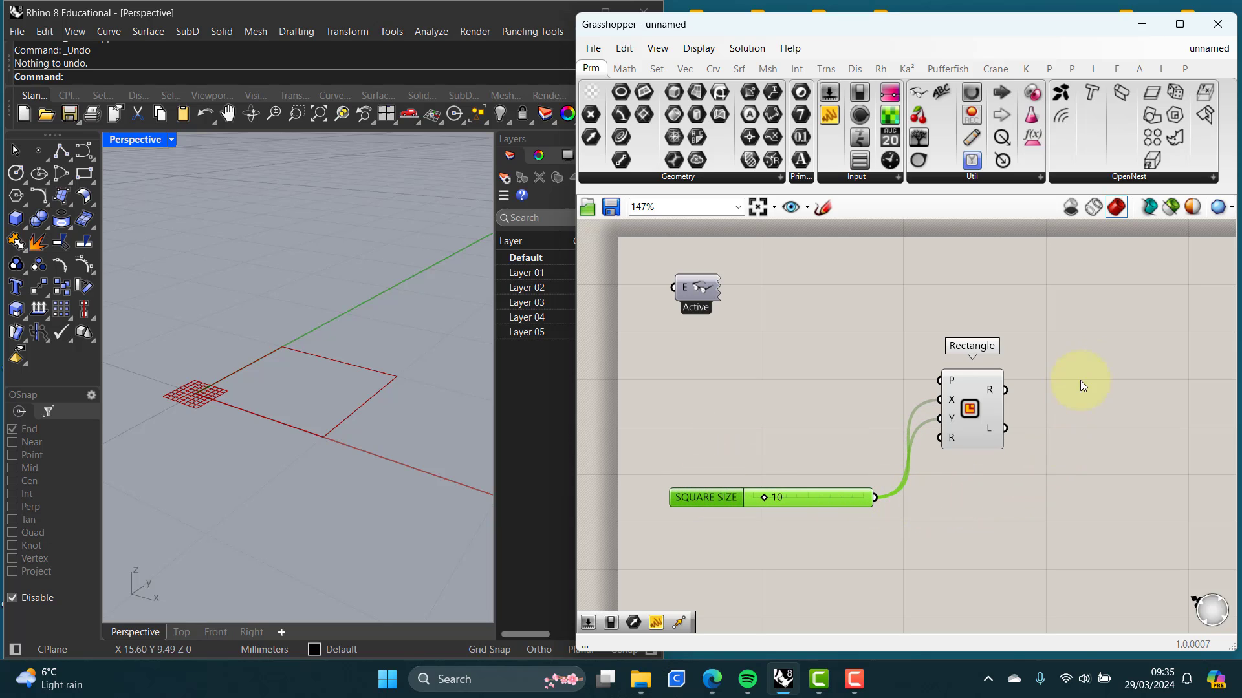
# Step: Add a Box Rectangle component on the output side of the Rectangle component and reveal its place in the component library
pyautogui.moveTo(994, 477); pyautogui.dragTo(747, 473, button='right')
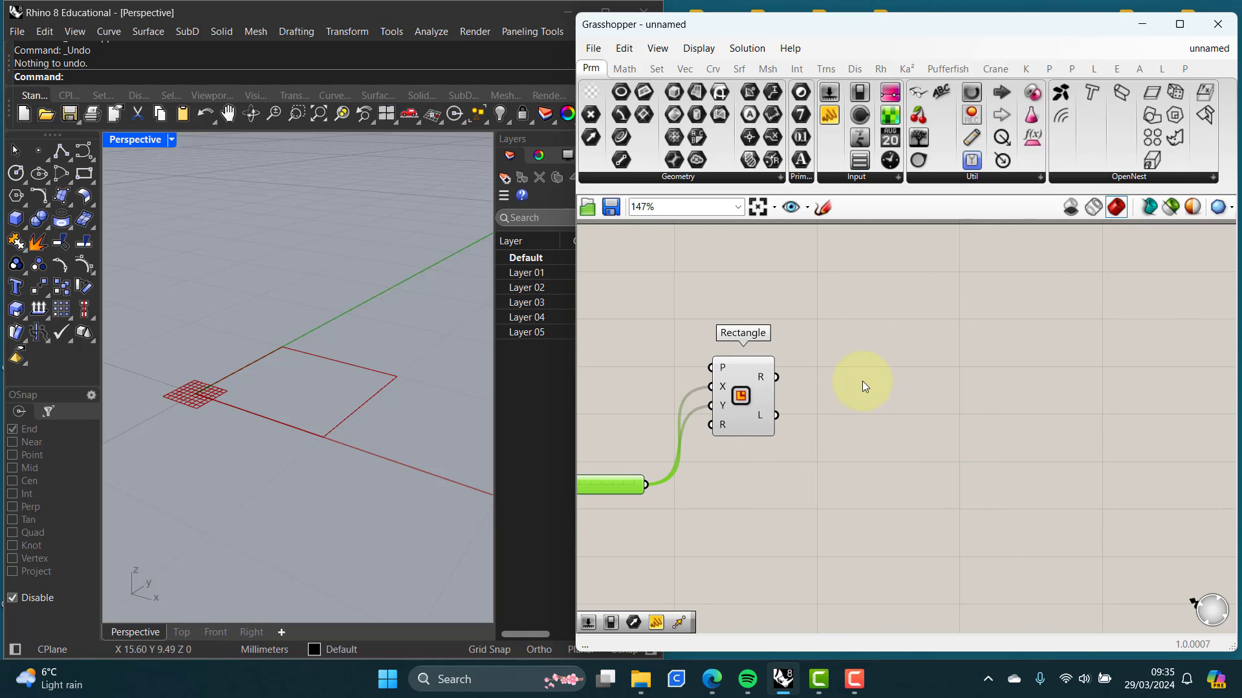
pyautogui.doubleClick(907, 397)
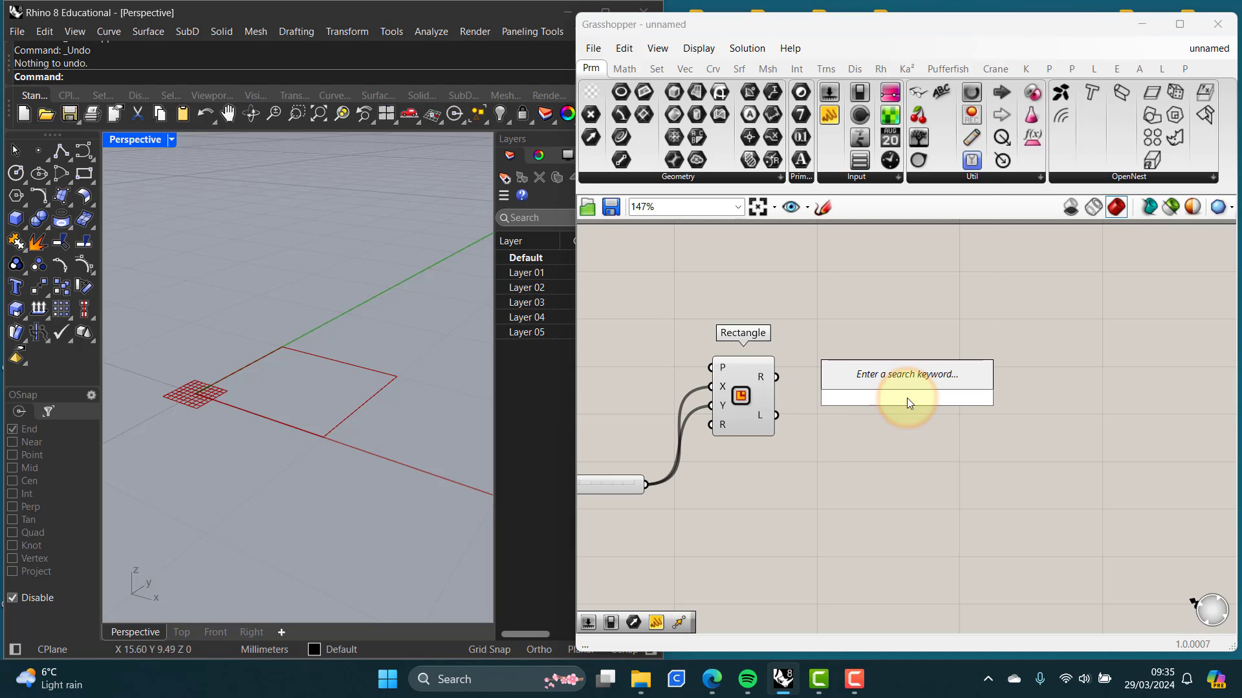
pyautogui.write('box')
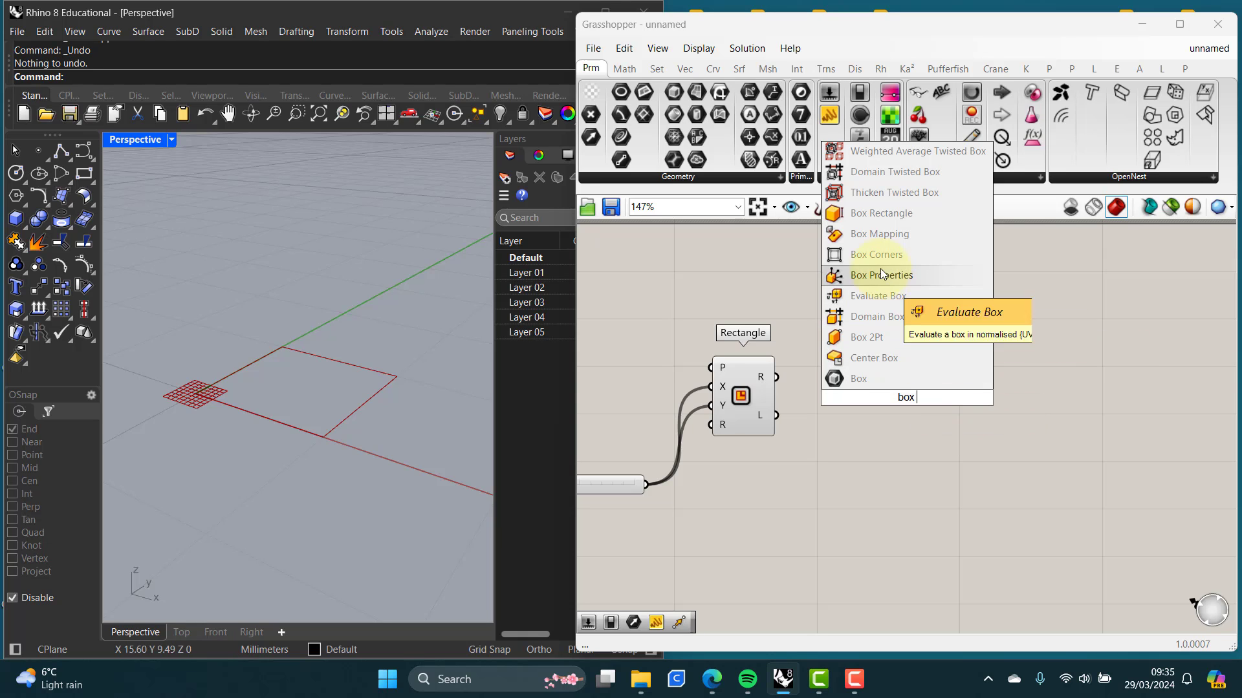
pyautogui.click(869, 215)
pyautogui.click(895, 409)
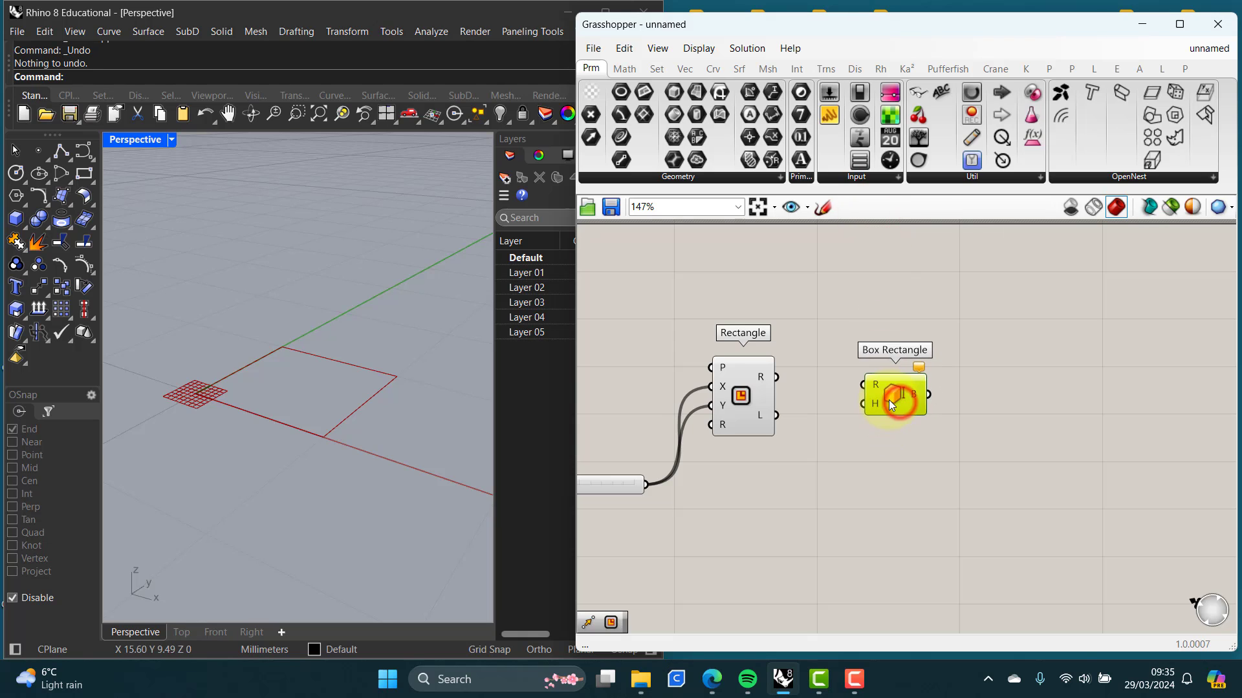
pyautogui.moveTo(890, 401); pyautogui.dragTo(887, 393)
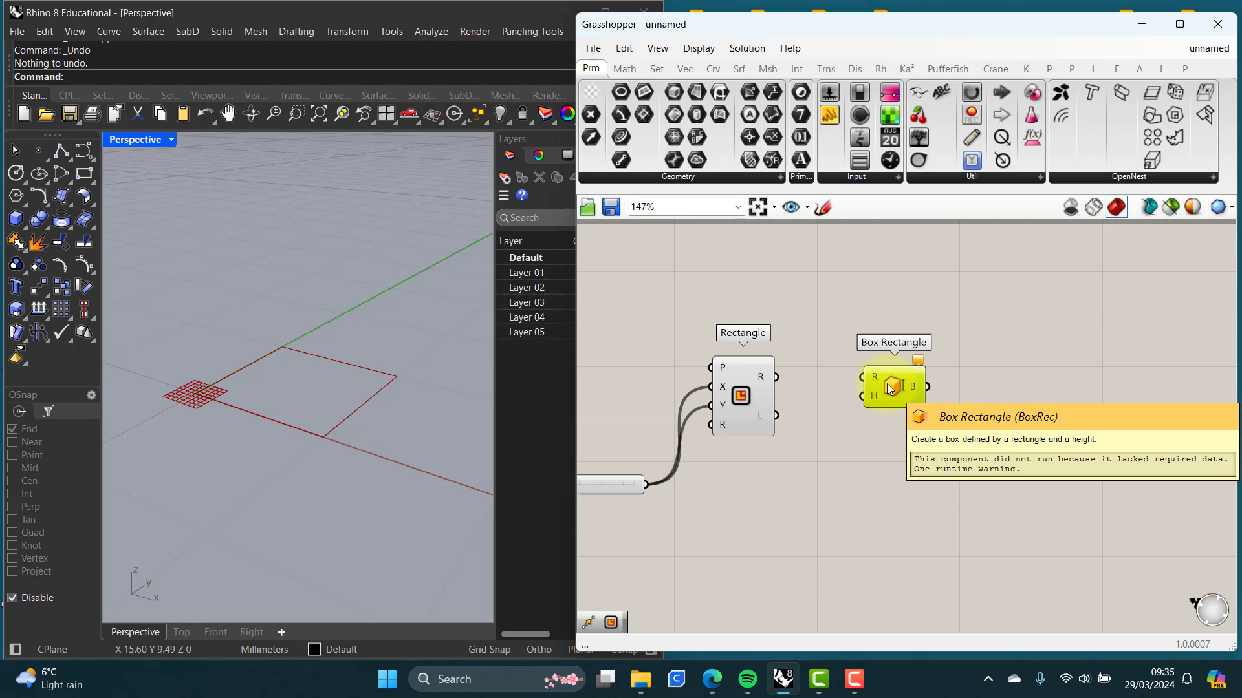
pyautogui.keyDown('ctrl'); pyautogui.keyDown('alt'); pyautogui.click(888, 384); pyautogui.keyUp('alt'); pyautogui.keyUp('ctrl')
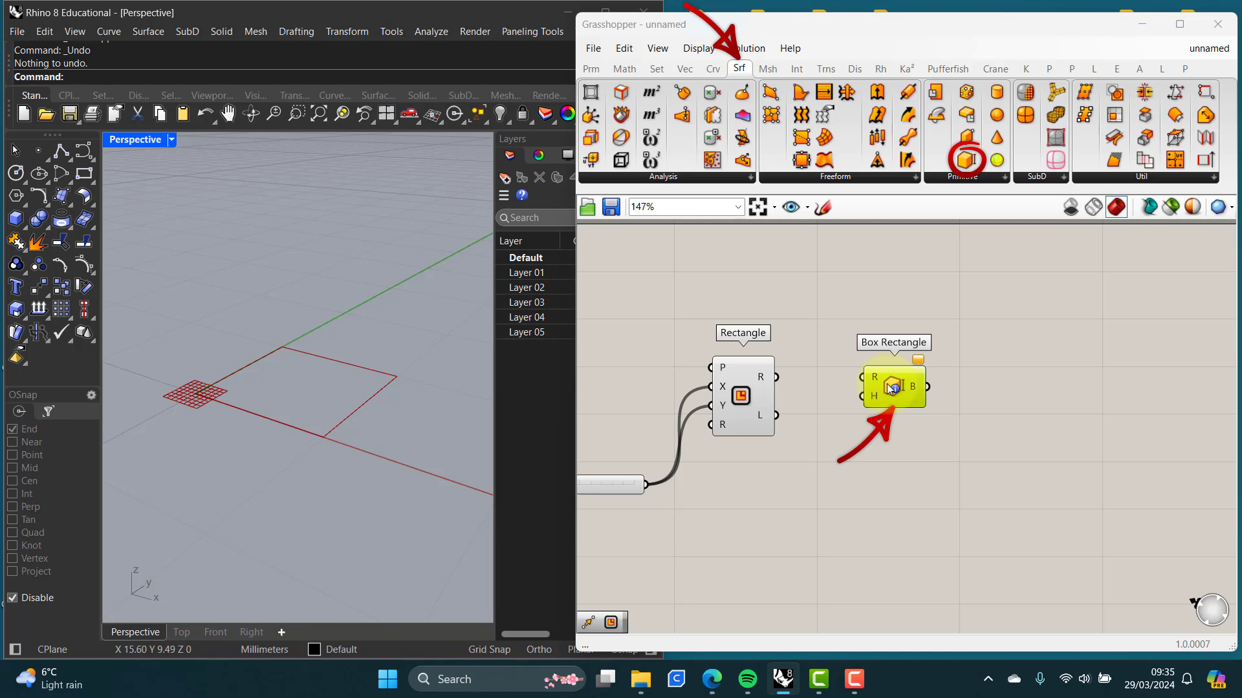
pyautogui.keyDown('ctrl'); pyautogui.keyDown('alt'); pyautogui.click(884, 389); pyautogui.keyUp('alt'); pyautogui.keyUp('ctrl')
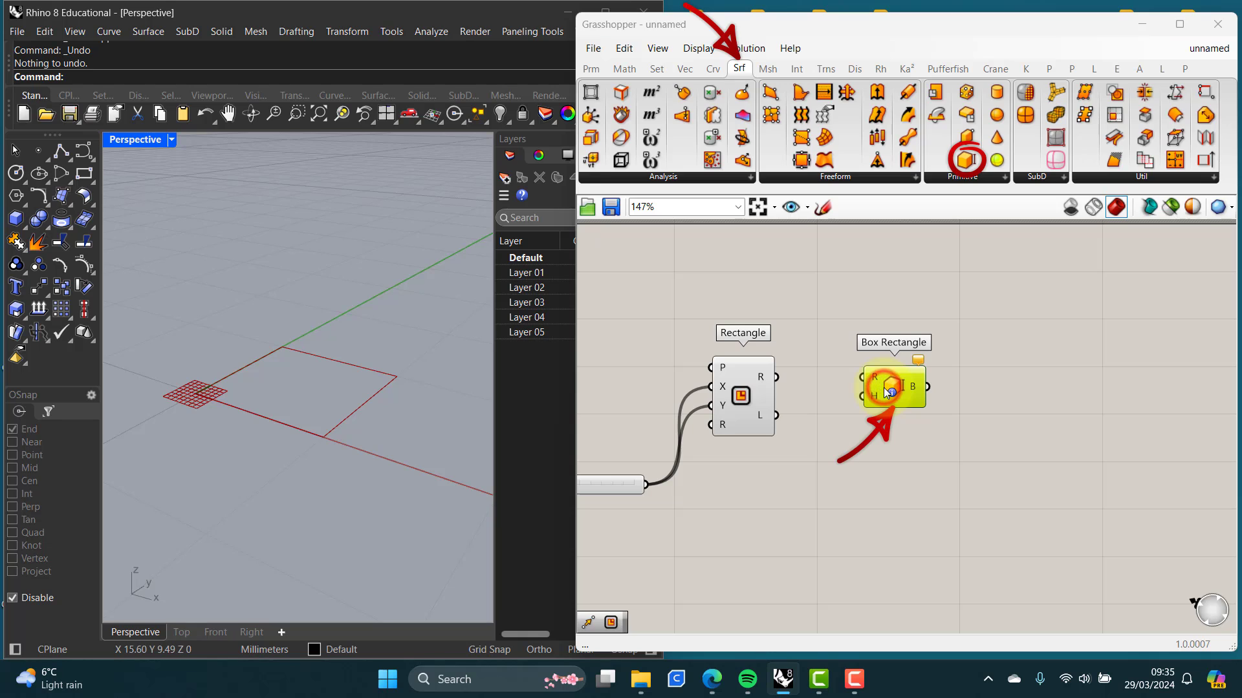
# Step: Make trial duplicates of the Box Rectangle component below the original and delete them, keeping only the original
pyautogui.click(868, 445)
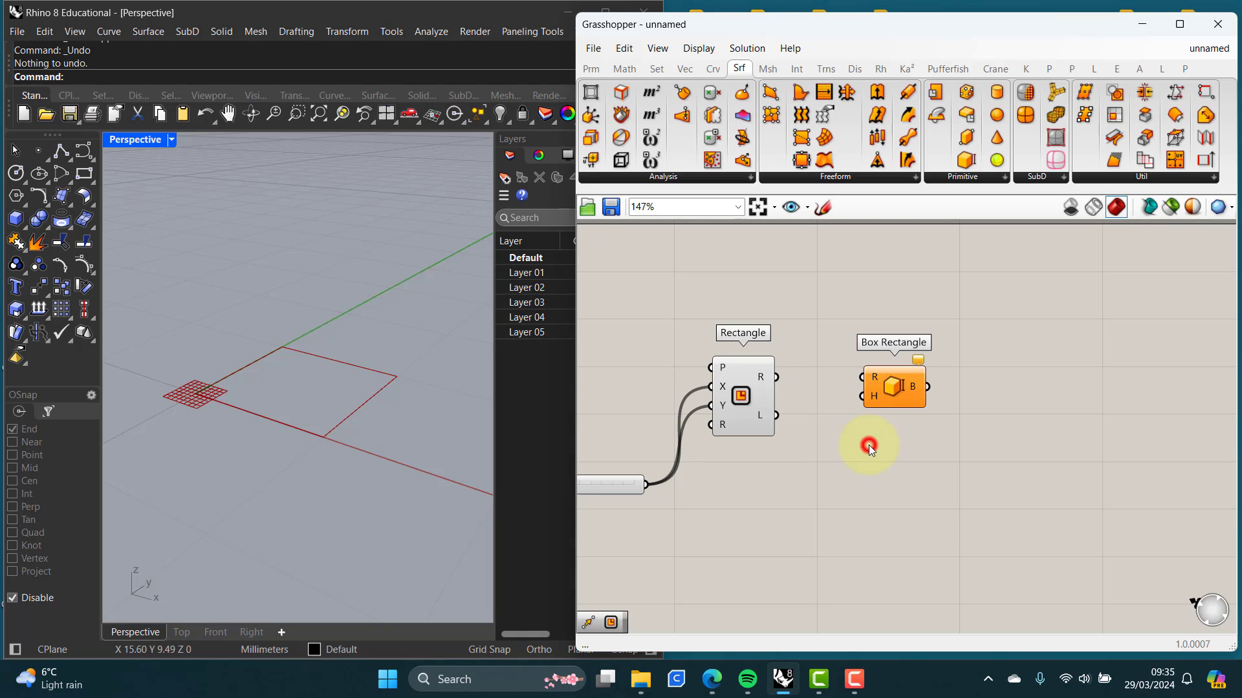
pyautogui.click(897, 389)
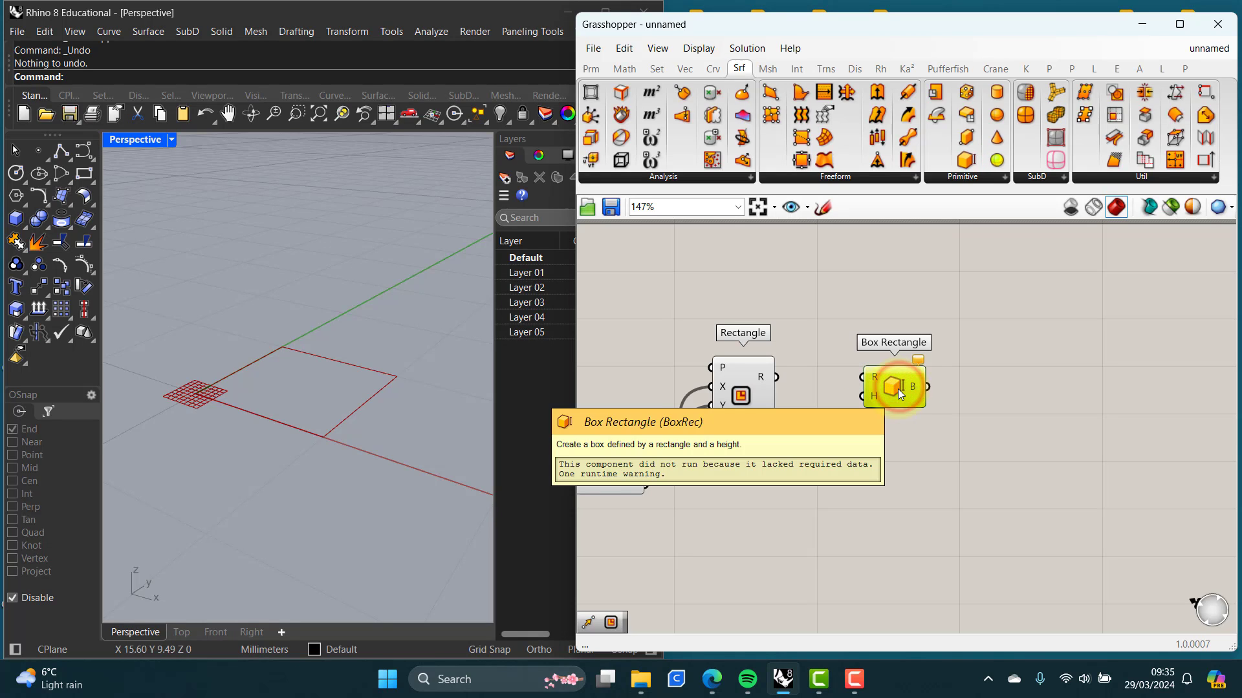
pyautogui.keyDown('alt'); pyautogui.moveTo(897, 402); pyautogui.dragTo(903, 494); pyautogui.keyUp('alt')
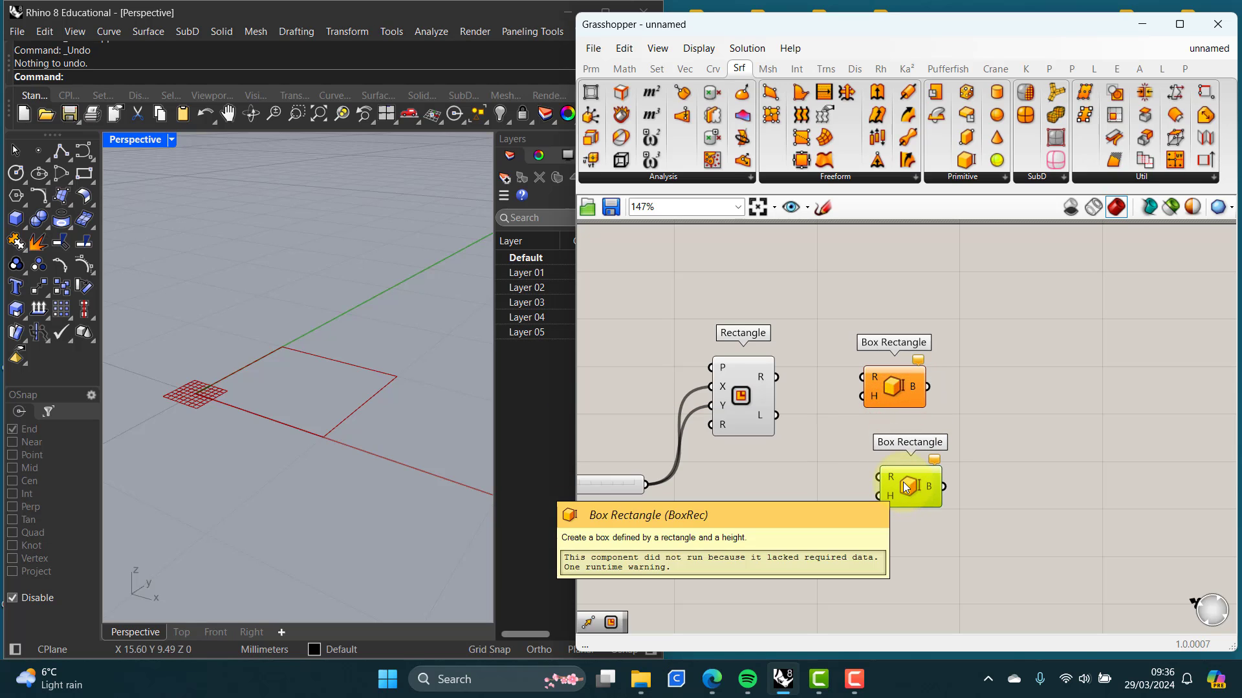
pyautogui.press('Delete')
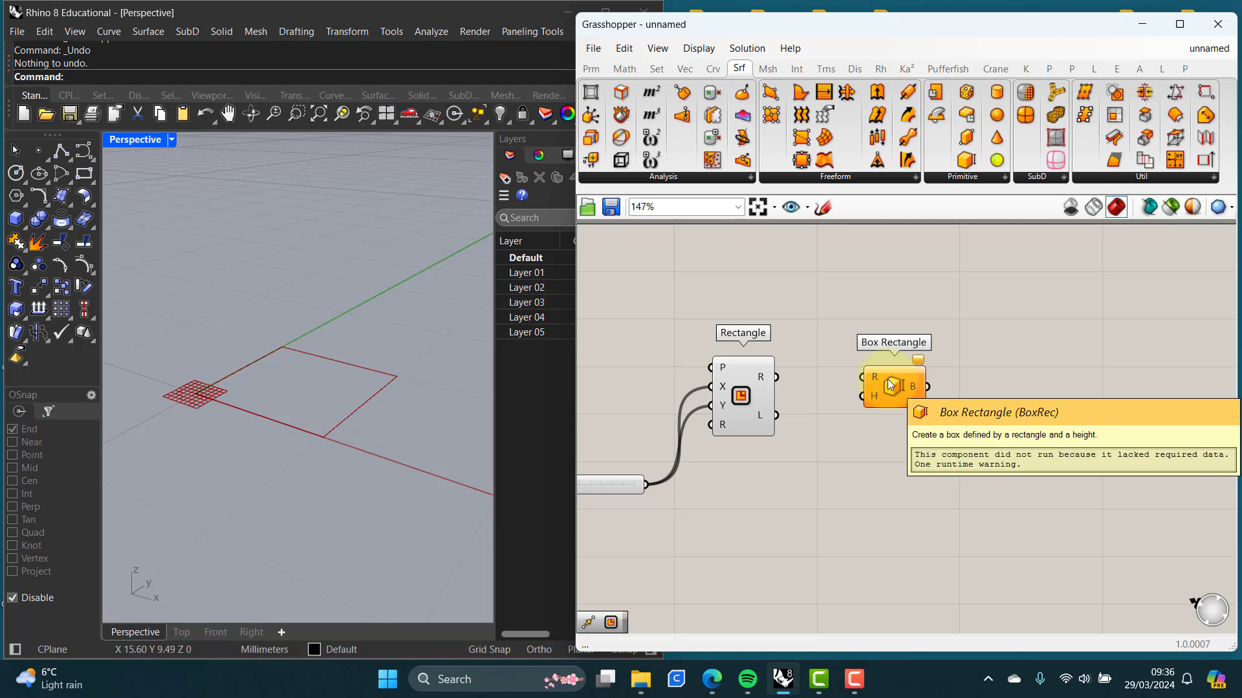
pyautogui.keyDown('alt'); pyautogui.moveTo(887, 386); pyautogui.dragTo(894, 538); pyautogui.keyUp('alt')
pyautogui.moveTo(957, 585); pyautogui.dragTo(850, 457)
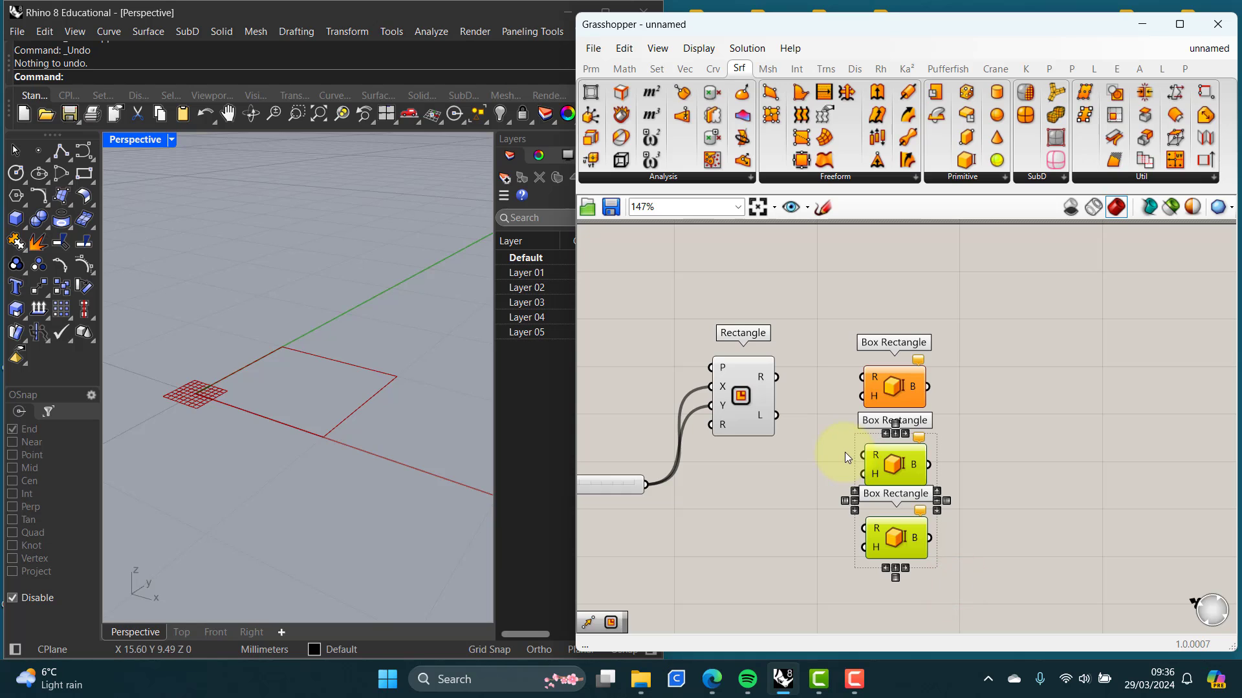
pyautogui.press('Delete')
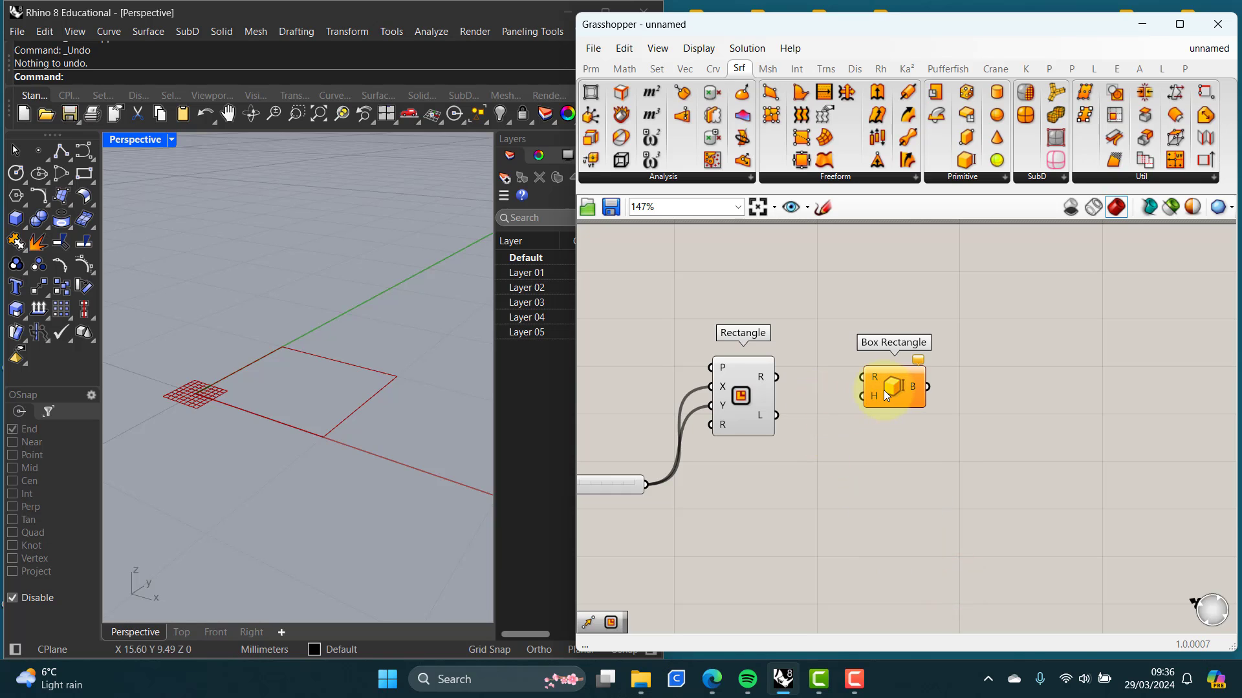
# Step: Shift the Box Rectangle component slightly closer to Rectangle and connect Rectangle's R output to Box Rectangle's R input
pyautogui.moveTo(884, 390)
pyautogui.mouseDown()
pyautogui.moveTo(868, 390)
pyautogui.moveTo(878, 388)
pyautogui.mouseUp()
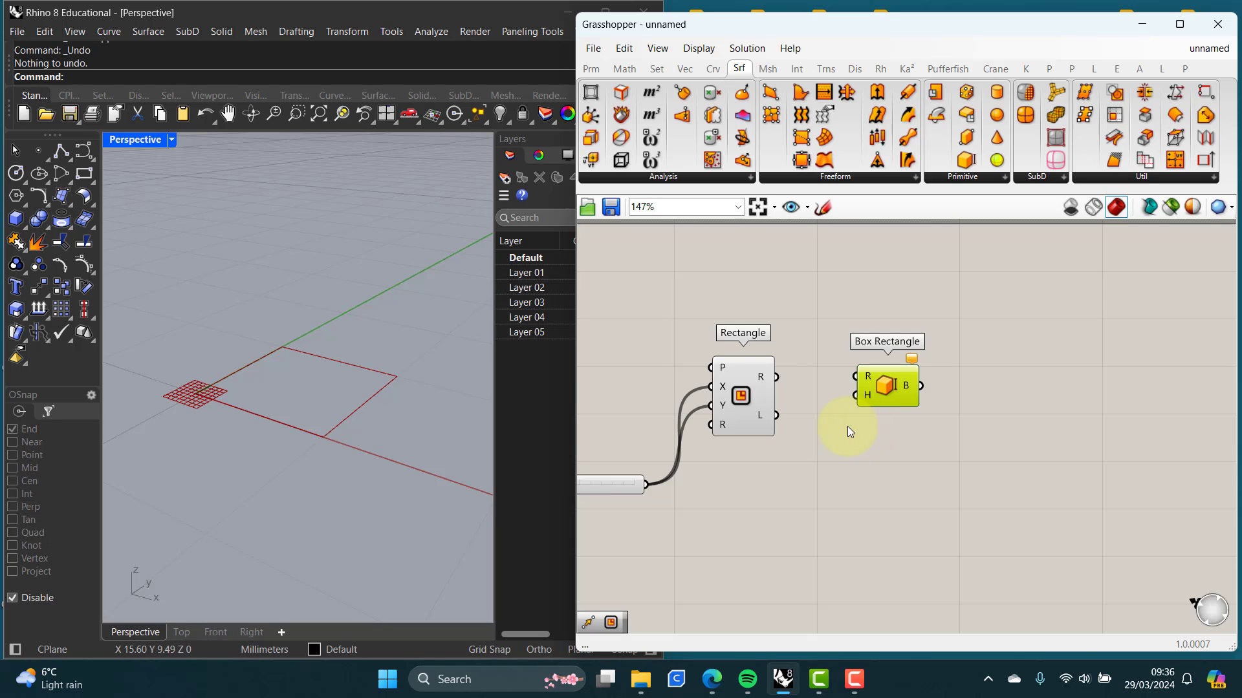
pyautogui.scroll(1, 847, 426)
pyautogui.moveTo(836, 434); pyautogui.dragTo(928, 407, button='right')
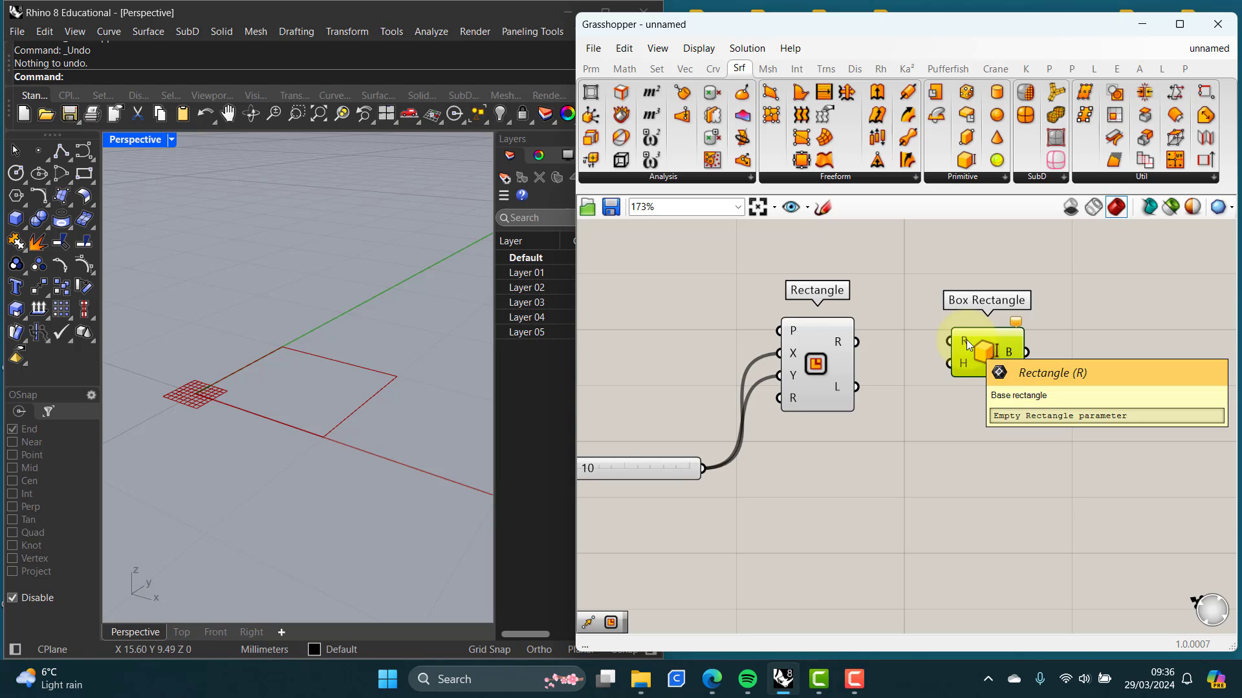
pyautogui.moveTo(855, 342); pyautogui.dragTo(946, 343)
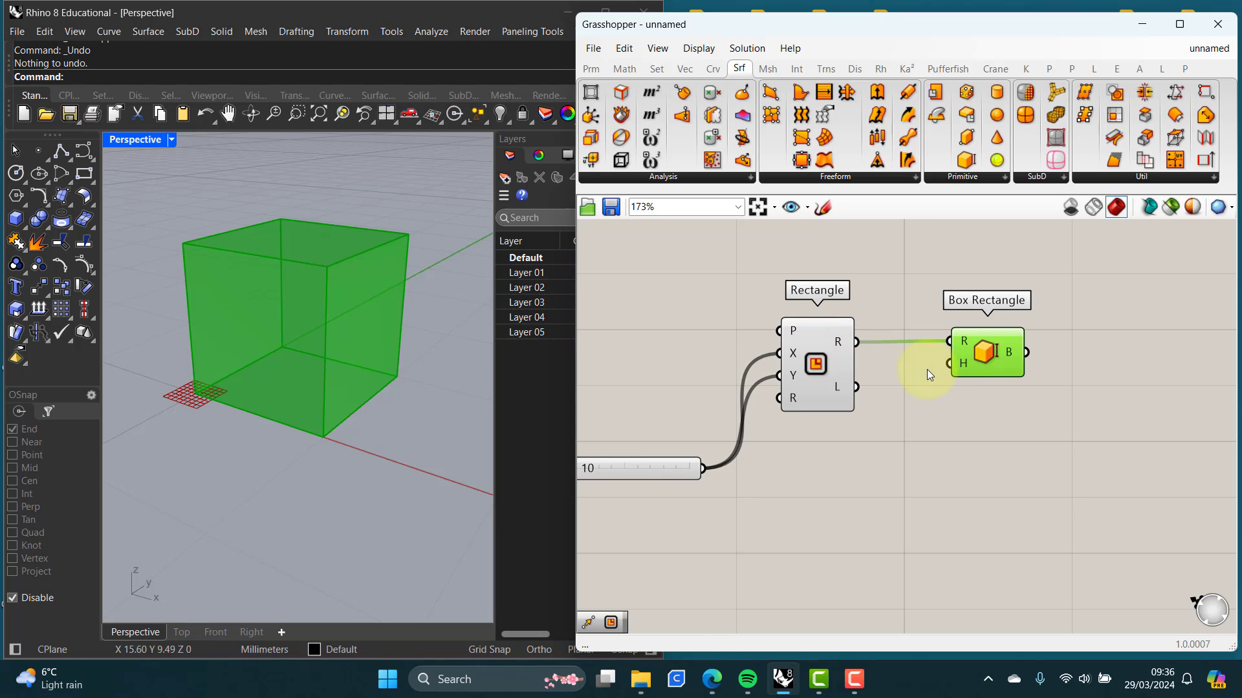
# Step: Examine the Disconnect options of Box Rectangle's R input and Rectangle's R output without removing the wire
pyautogui.scroll(1, 926, 370)
pyautogui.moveTo(929, 374); pyautogui.dragTo(907, 386, button='right')
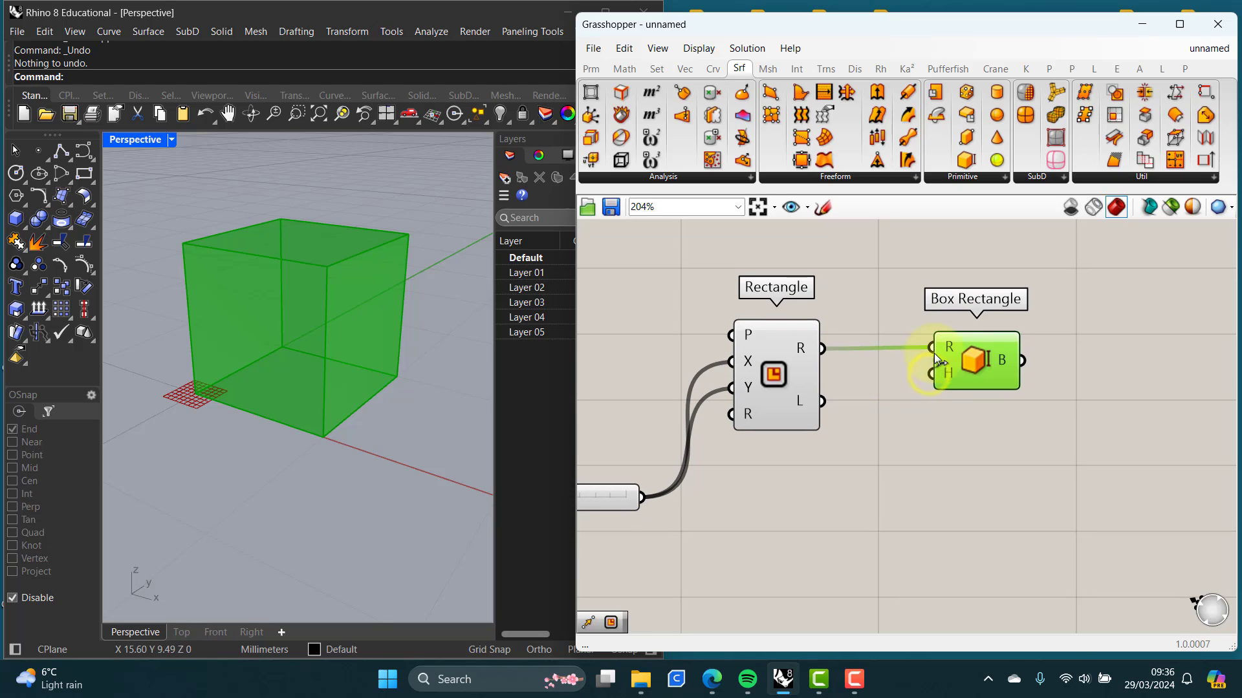
pyautogui.moveTo(948, 346)
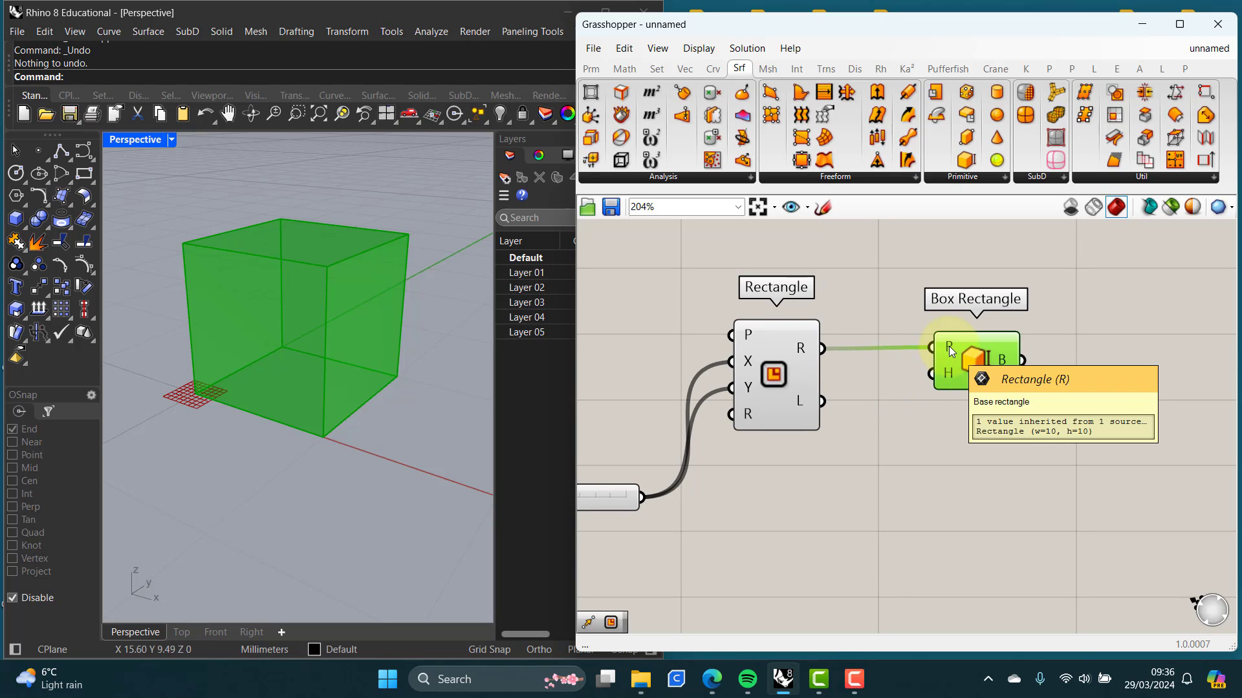
pyautogui.rightClick(949, 347)
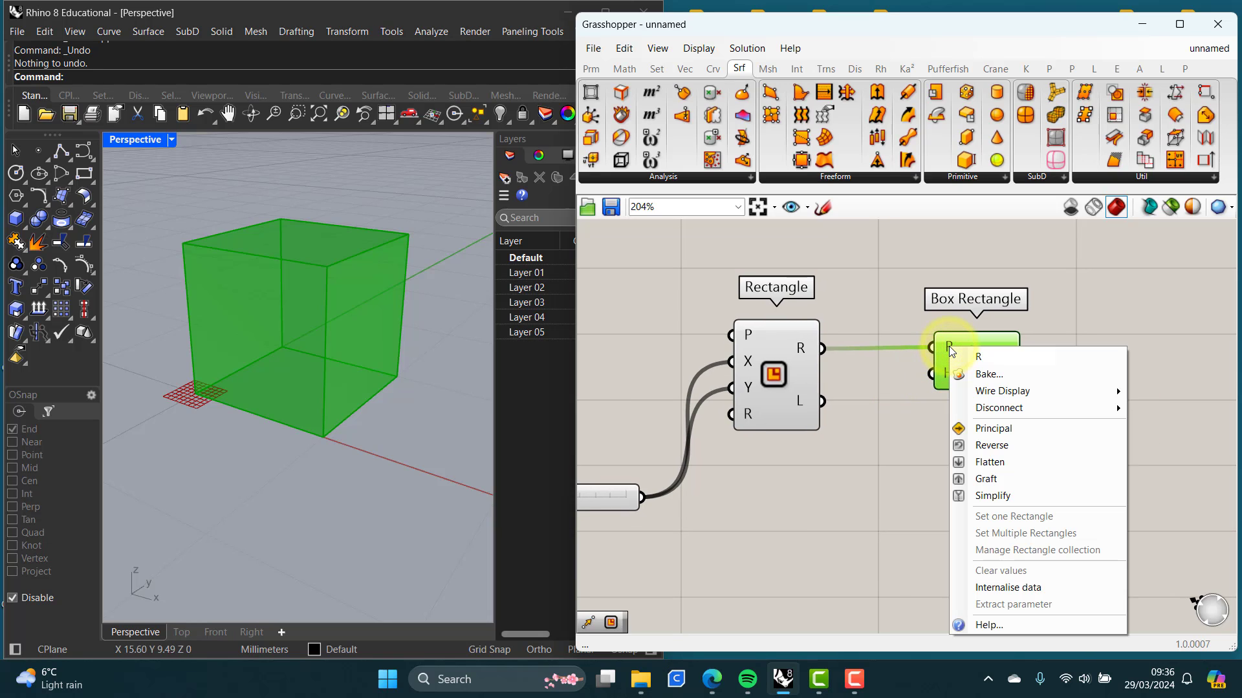
pyautogui.moveTo(986, 408)
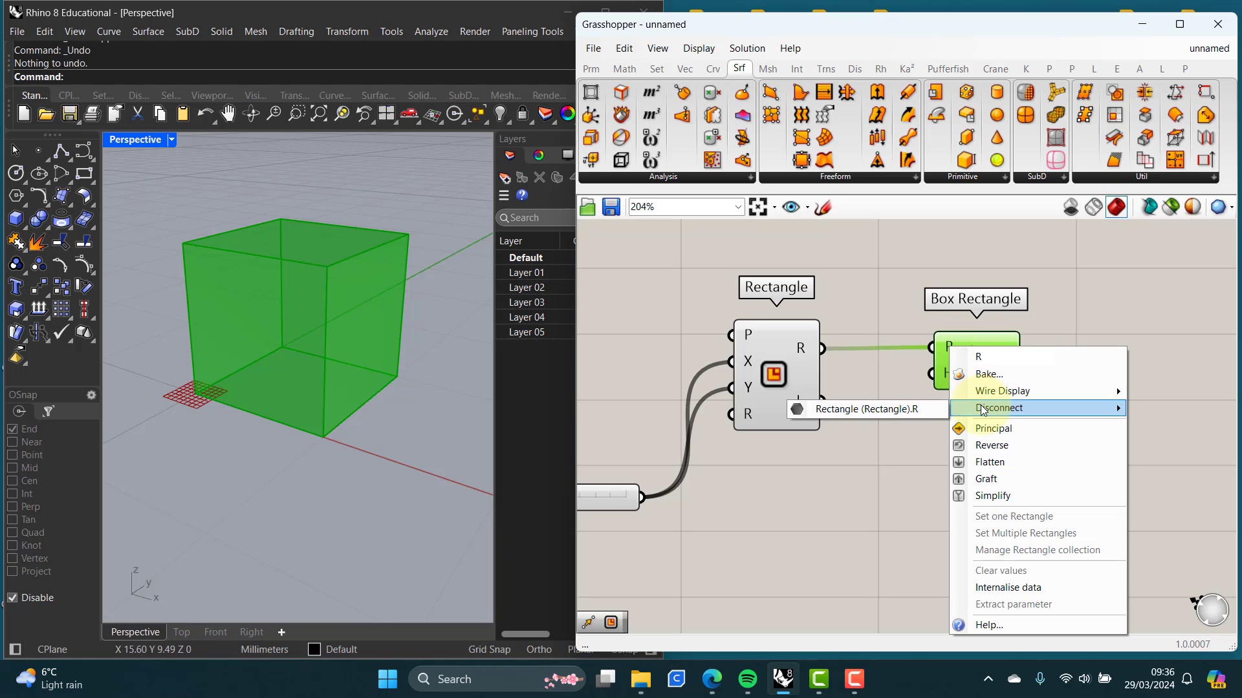
pyautogui.click(852, 366)
pyautogui.rightClick(800, 348)
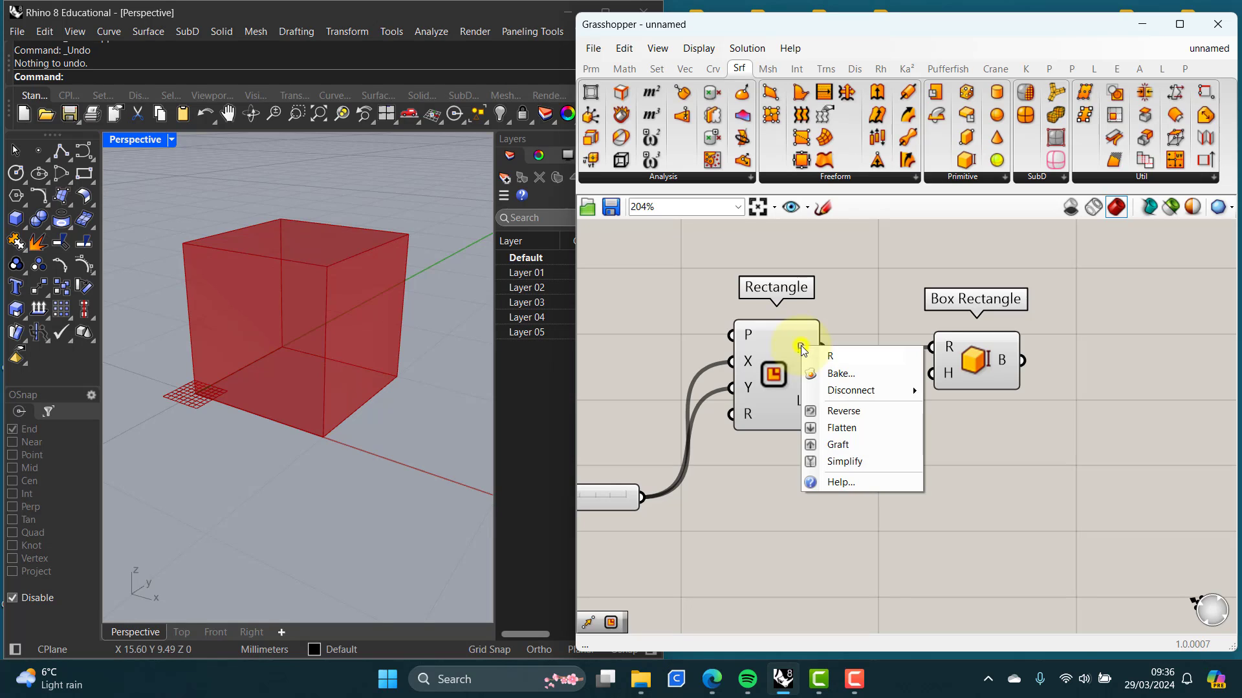
pyautogui.moveTo(913, 388)
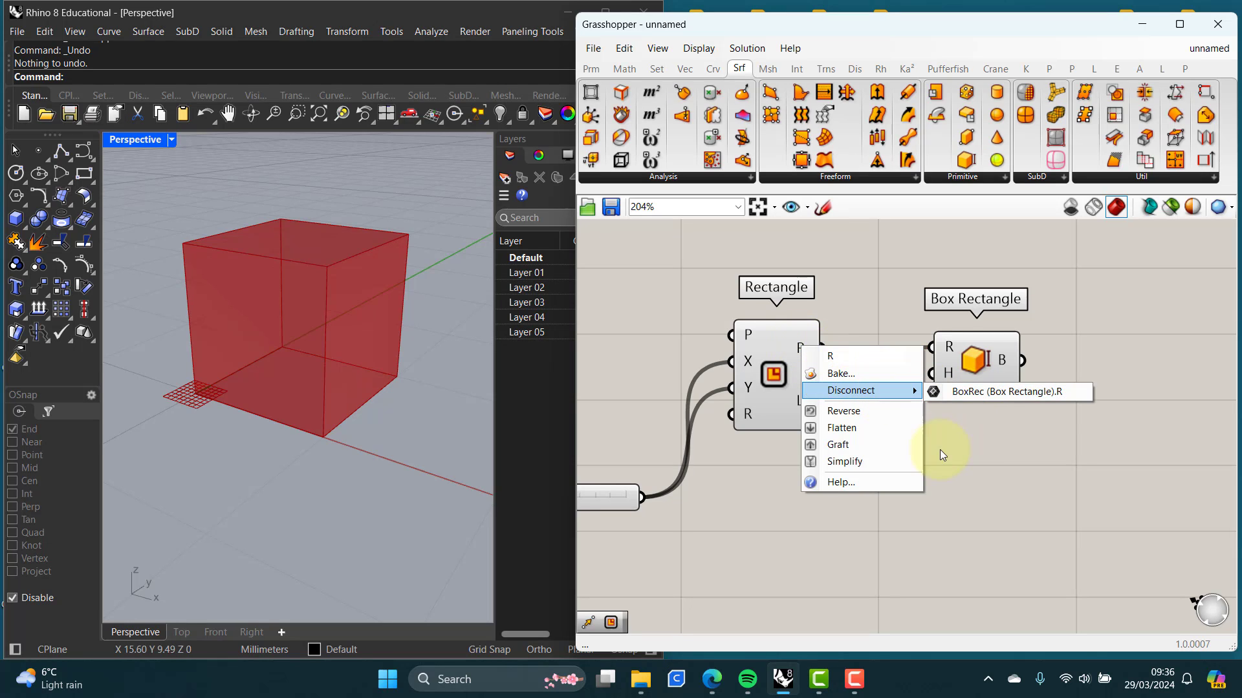
pyautogui.click(980, 457)
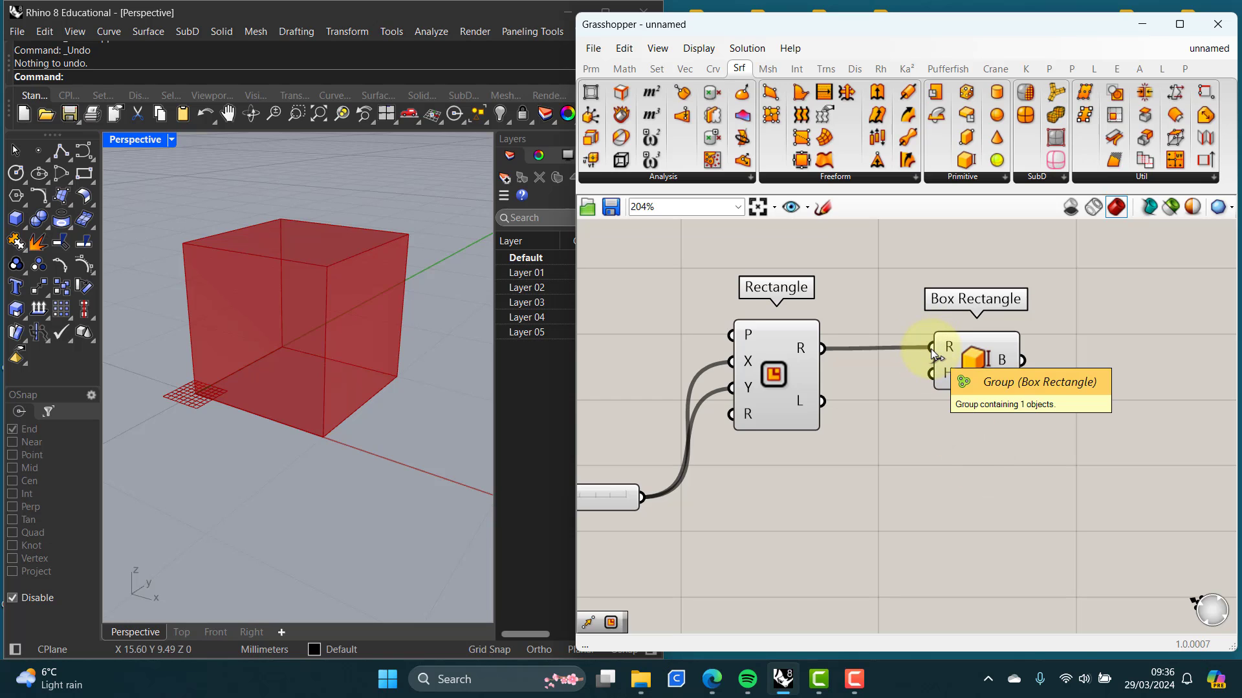
# Step: Unplug the wire from Box Rectangle's R input and reconnect Rectangle's R output to it
pyautogui.moveTo(934, 350); pyautogui.dragTo(830, 354)
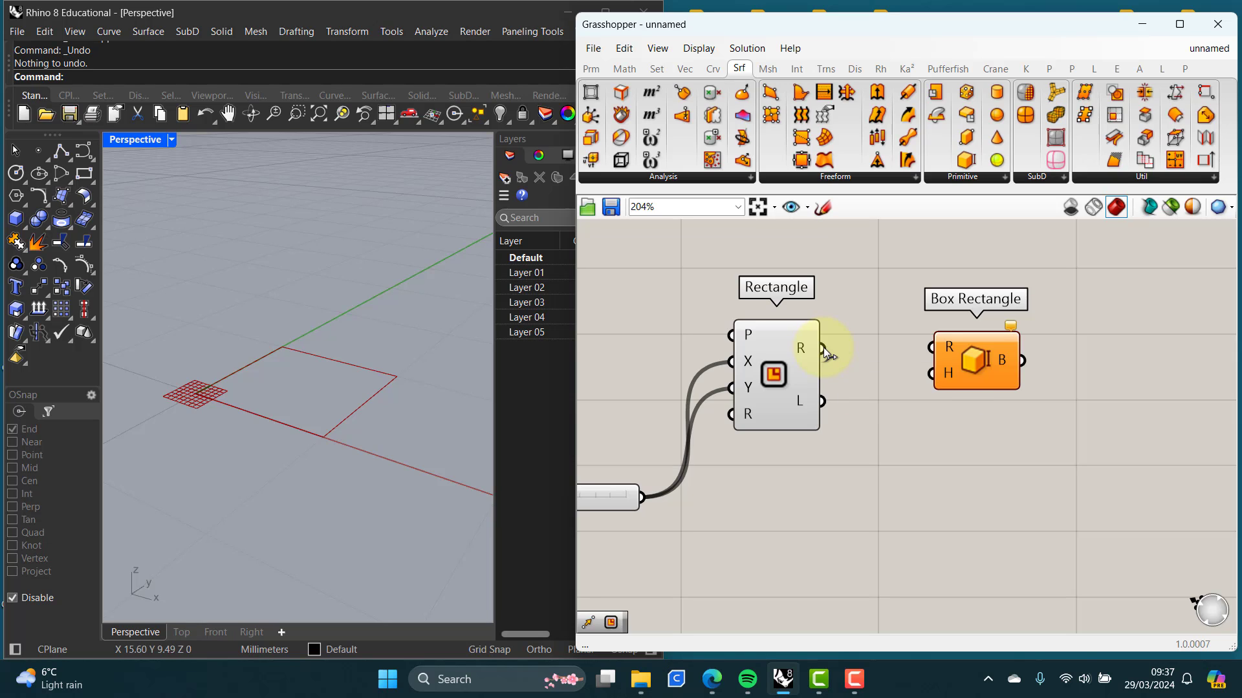
pyautogui.moveTo(822, 349); pyautogui.dragTo(933, 357)
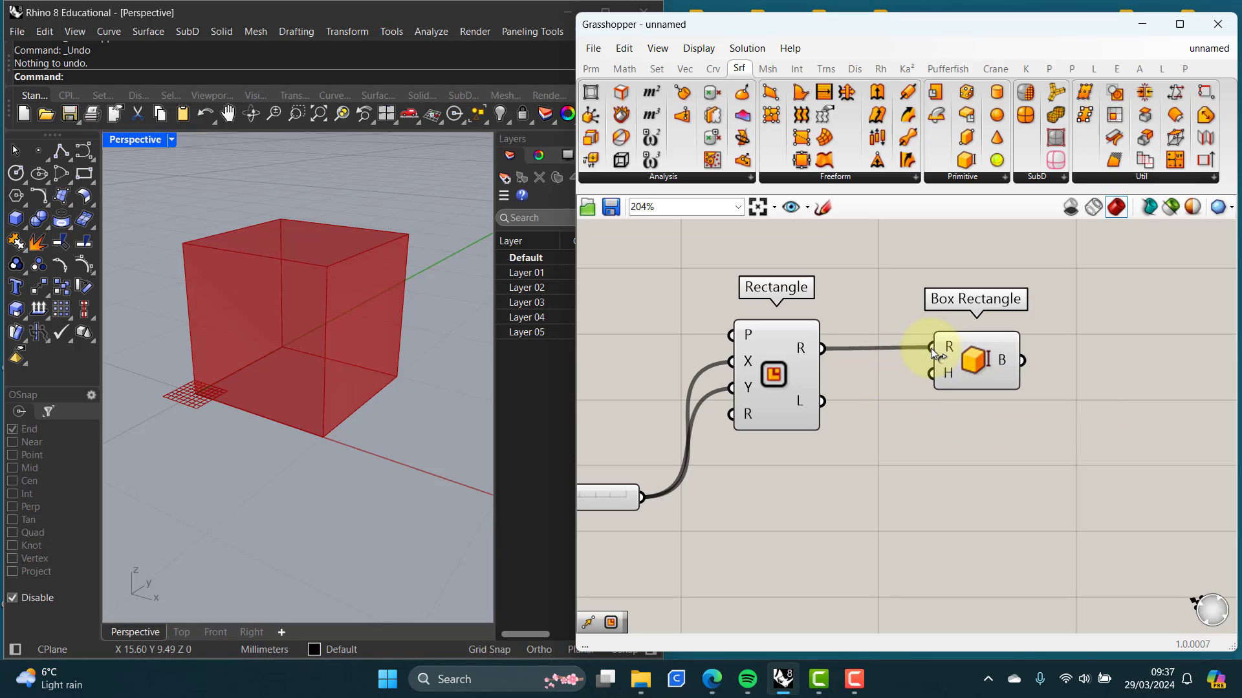
# Step: Reroute Rectangle's R output to Box Rectangle's H input, add the L output, and move both wires together to the R input
pyautogui.keyDown('ctrl'); pyautogui.keyDown('shift'); pyautogui.moveTo(930, 348); pyautogui.dragTo(931, 373); pyautogui.keyUp('shift'); pyautogui.keyUp('ctrl')
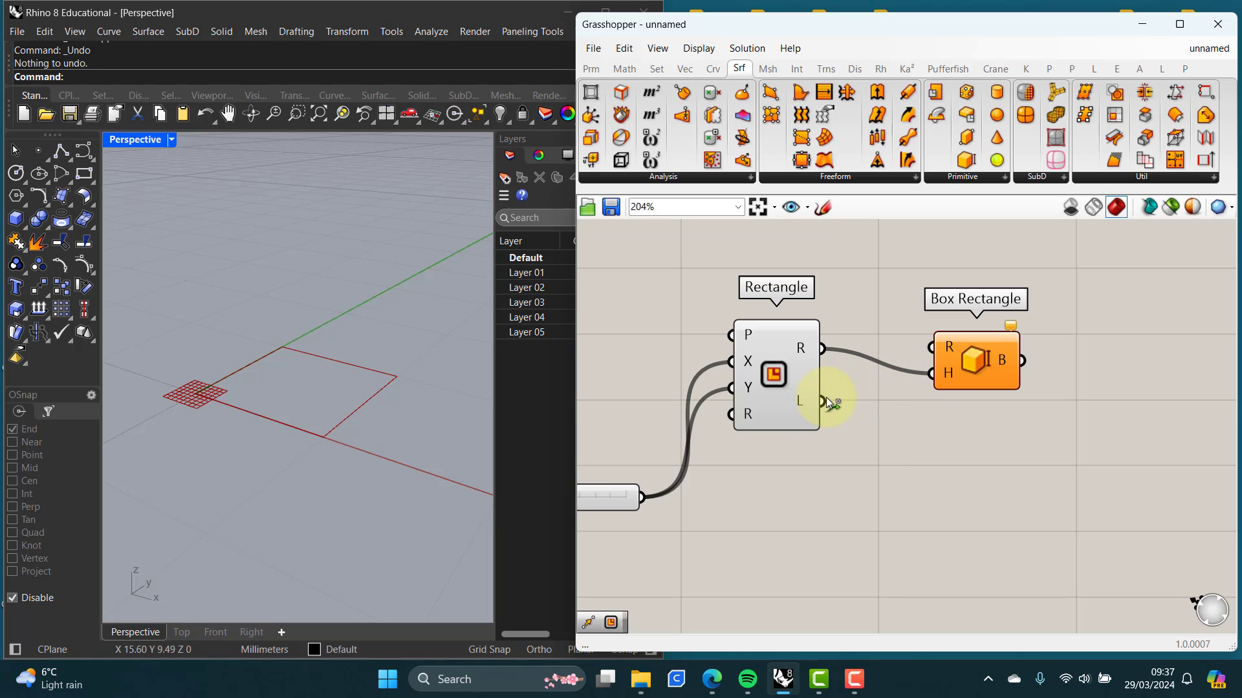
pyautogui.moveTo(821, 401); pyautogui.dragTo(930, 378)
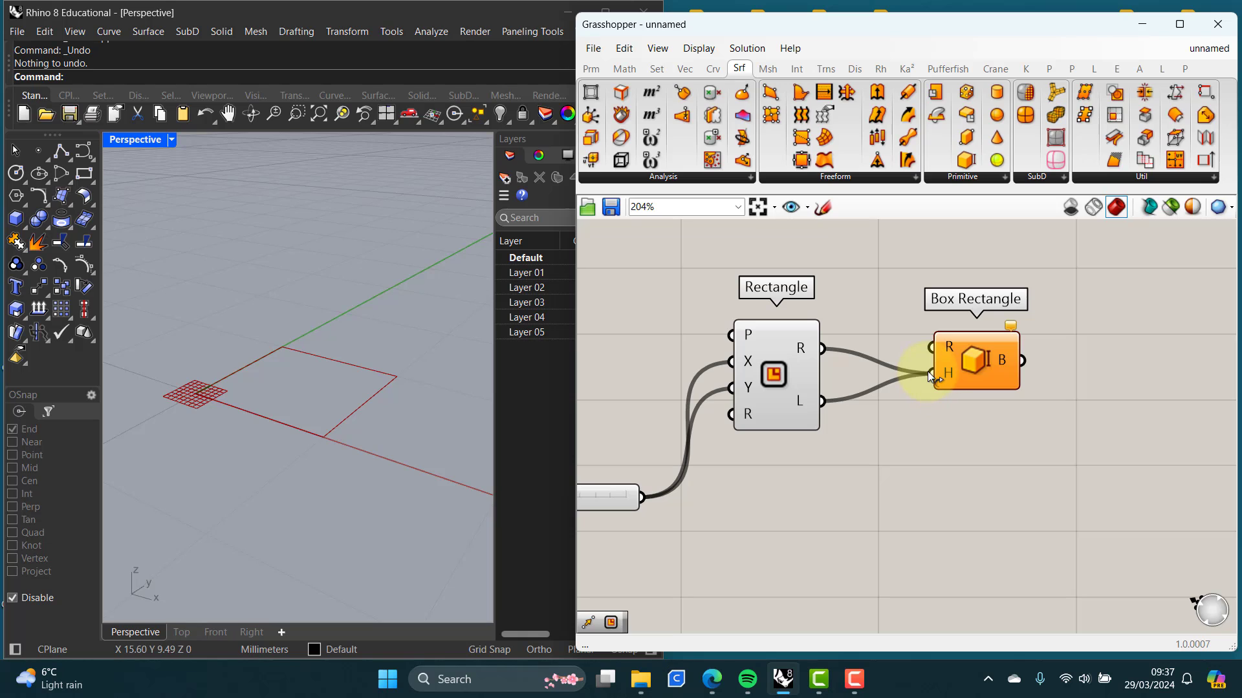
pyautogui.moveTo(930, 371)
pyautogui.keyDown('ctrl'); pyautogui.keyDown('shift'); pyautogui.mouseDown()
pyautogui.moveTo(918, 354)
pyautogui.moveTo(901, 363)
pyautogui.moveTo(947, 430)
pyautogui.moveTo(909, 443)
pyautogui.moveTo(921, 353)
pyautogui.mouseUp(); pyautogui.keyUp('shift'); pyautogui.keyUp('ctrl')
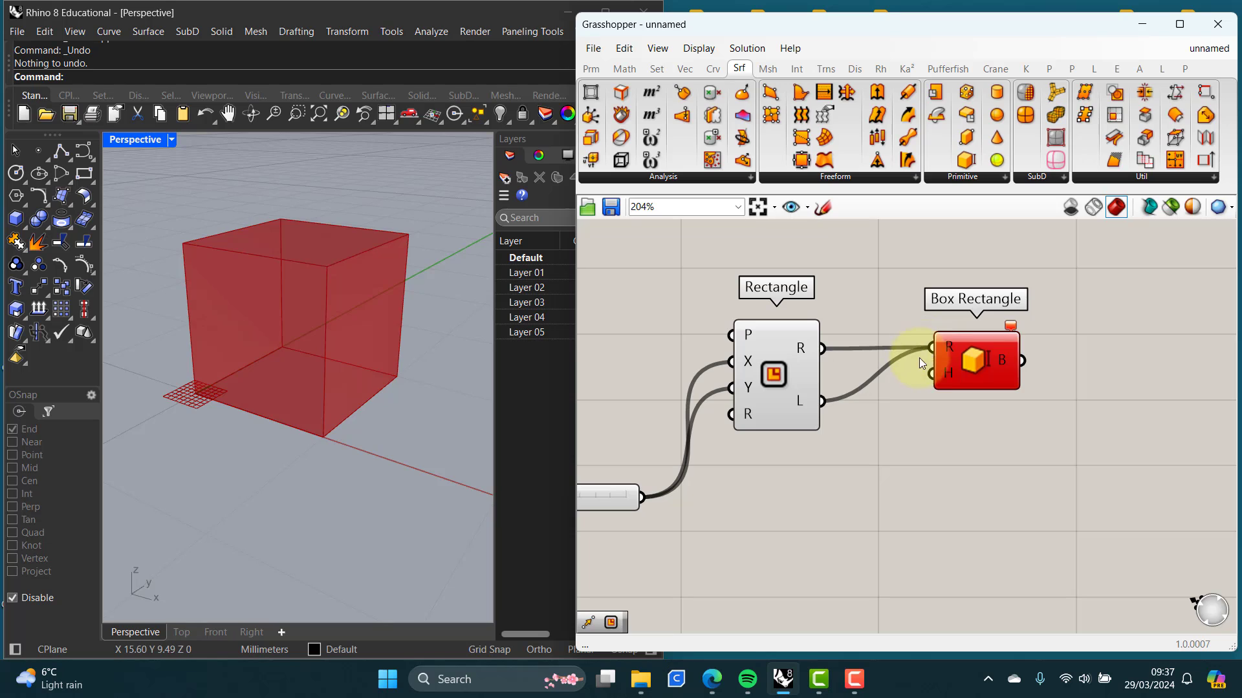
# Step: Inspect the Box Rectangle component's error message and the Rectangle's L output that feeds it
pyautogui.click(944, 419)
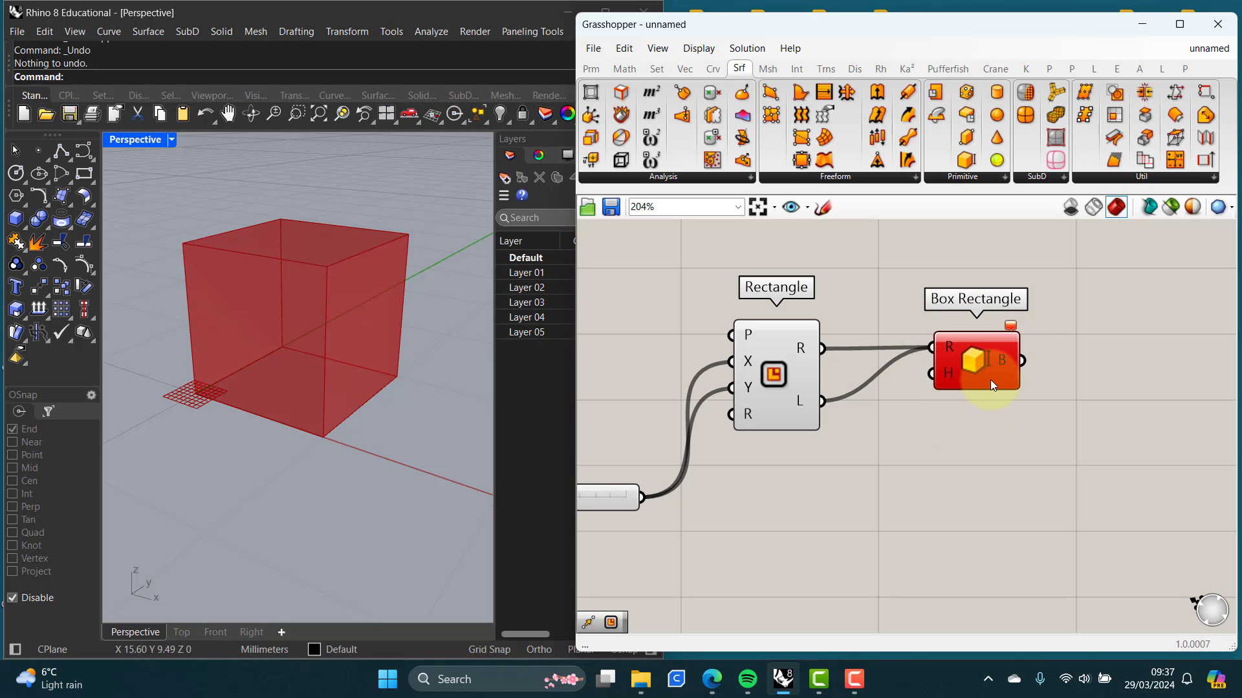
pyautogui.moveTo(988, 377)
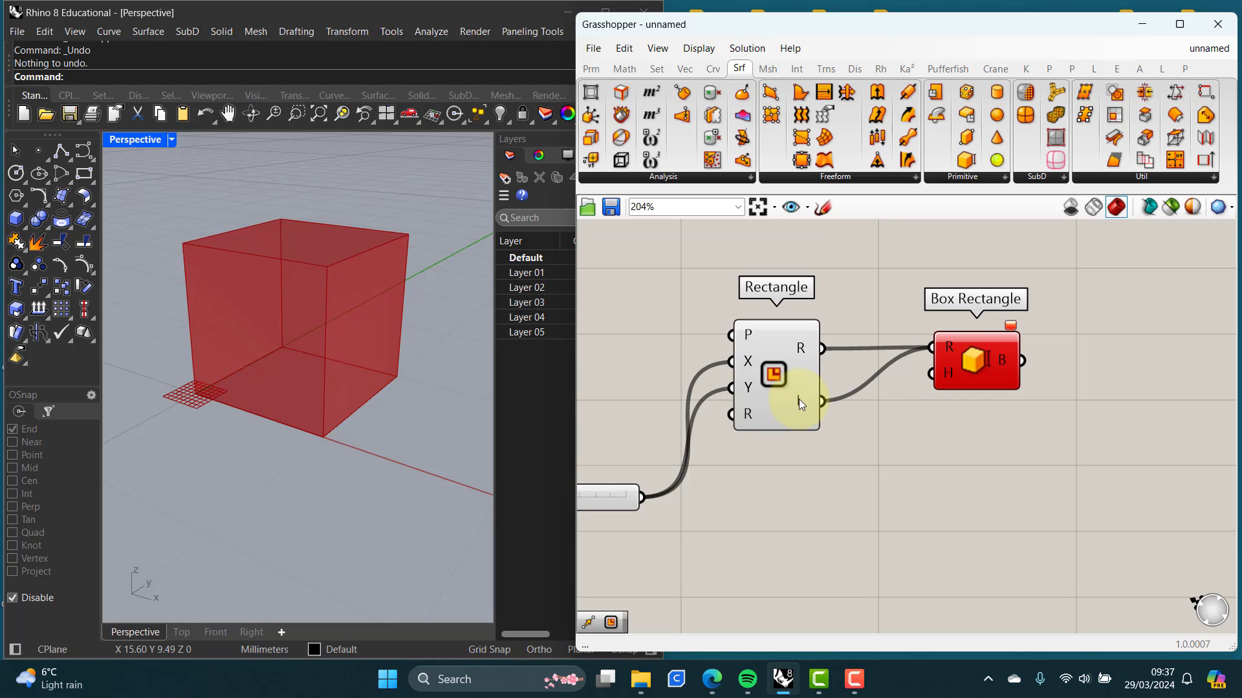
pyautogui.moveTo(798, 400)
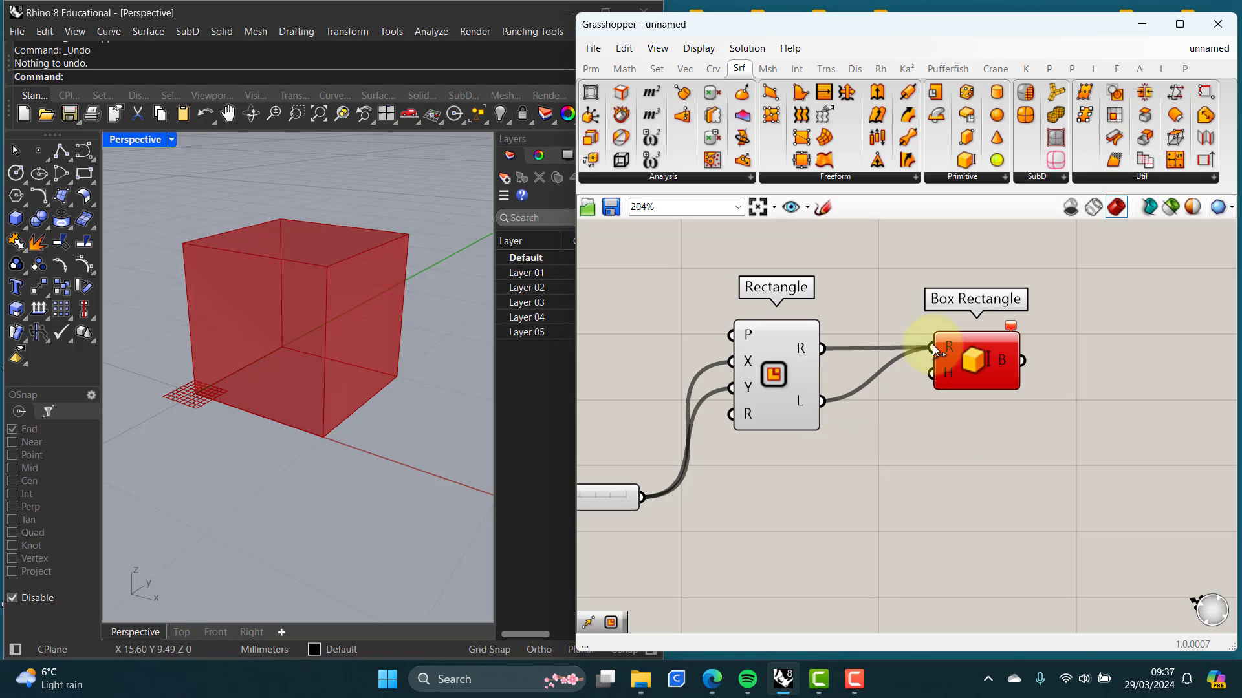
pyautogui.moveTo(1011, 327)
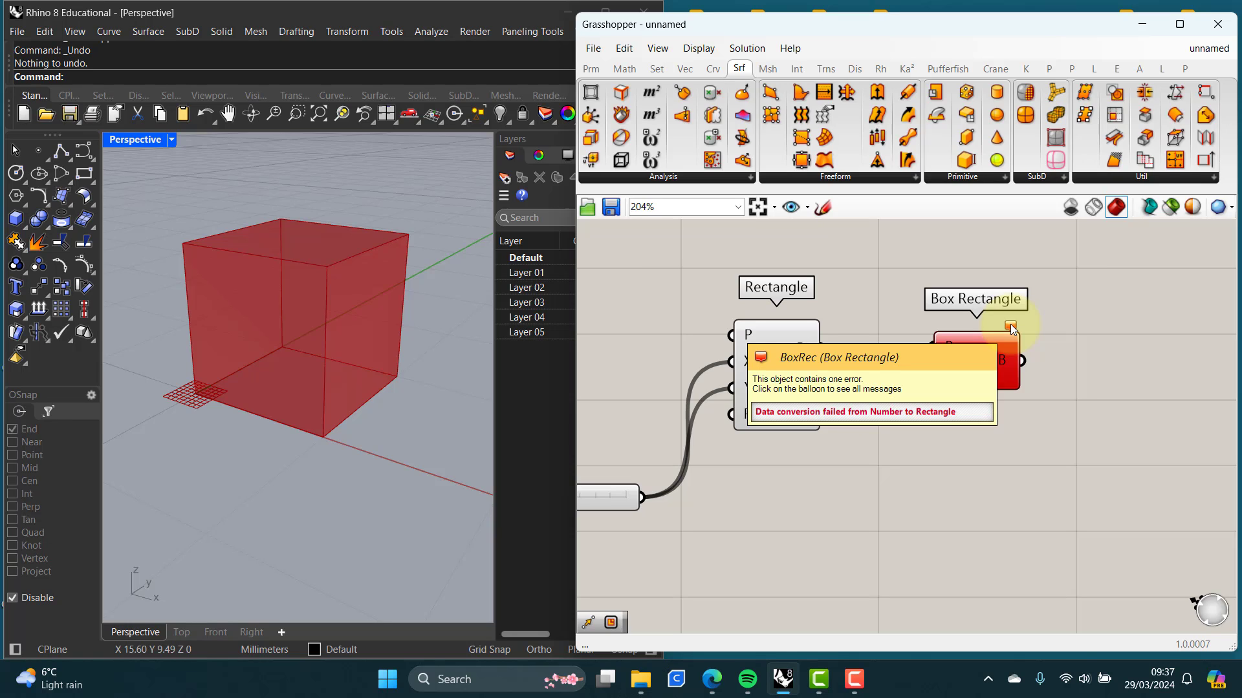
pyautogui.click(1012, 419)
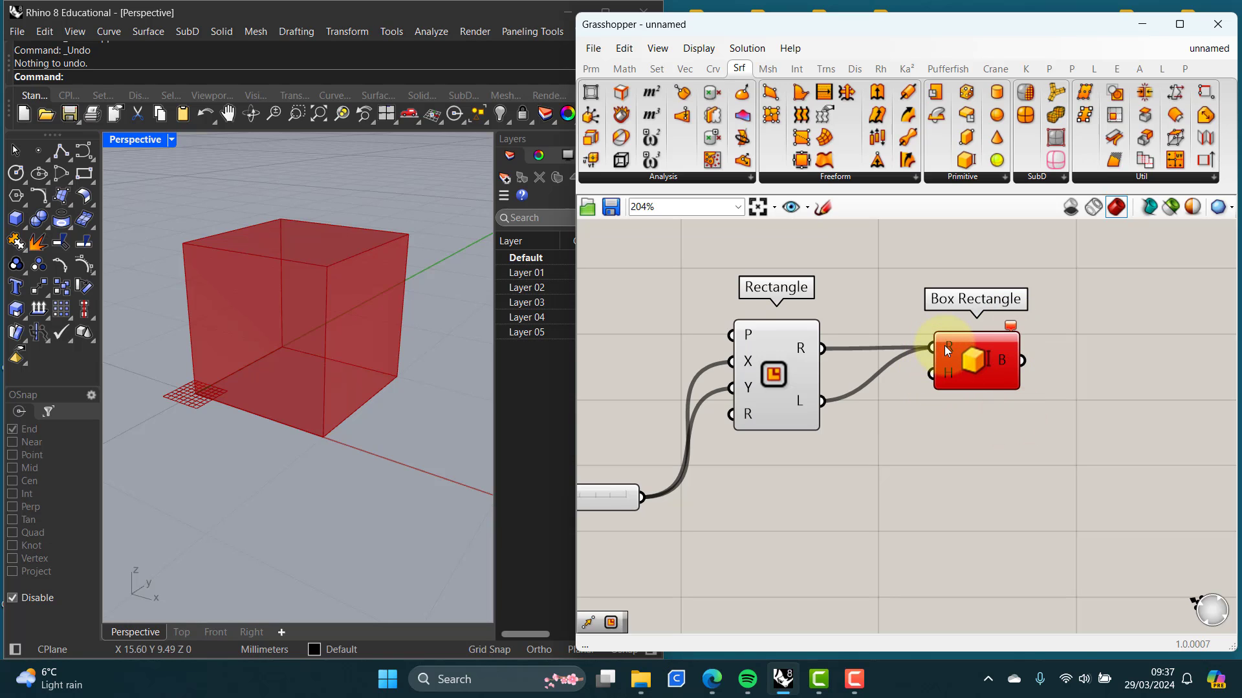
# Step: Disconnect only Rectangle's L output from Box Rectangle's R input, keeping the R wire
pyautogui.moveTo(944, 345)
pyautogui.rightClick(950, 347)
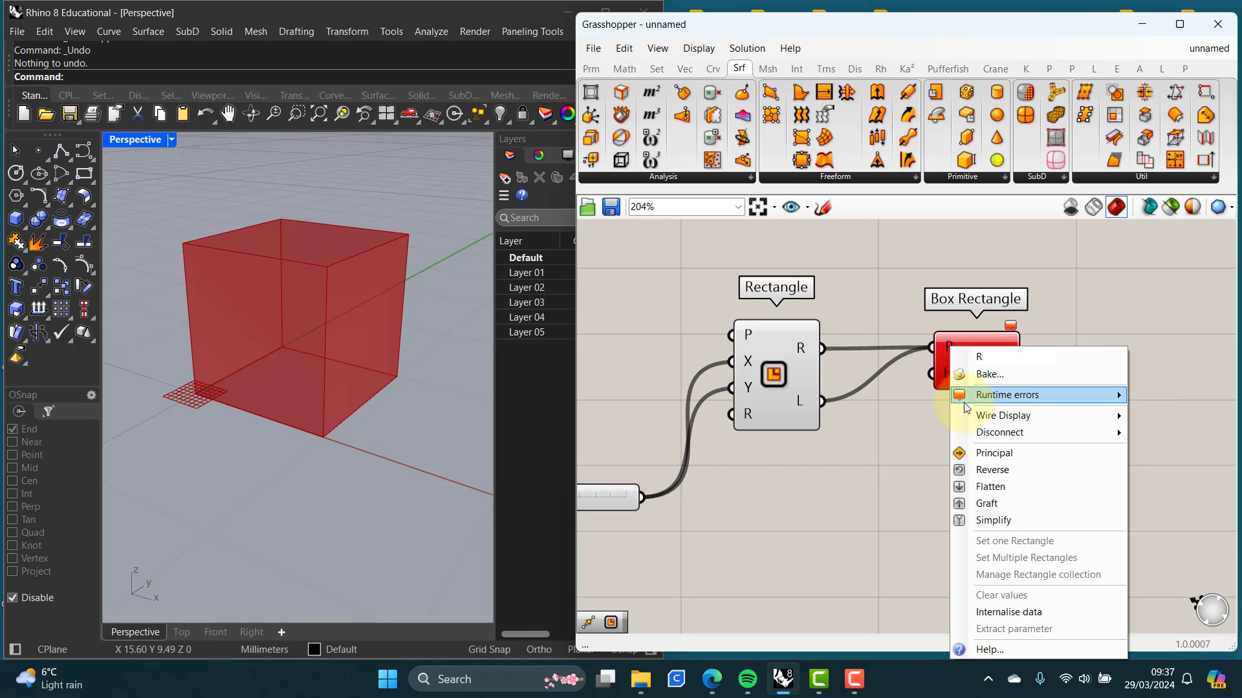
pyautogui.moveTo(1002, 434)
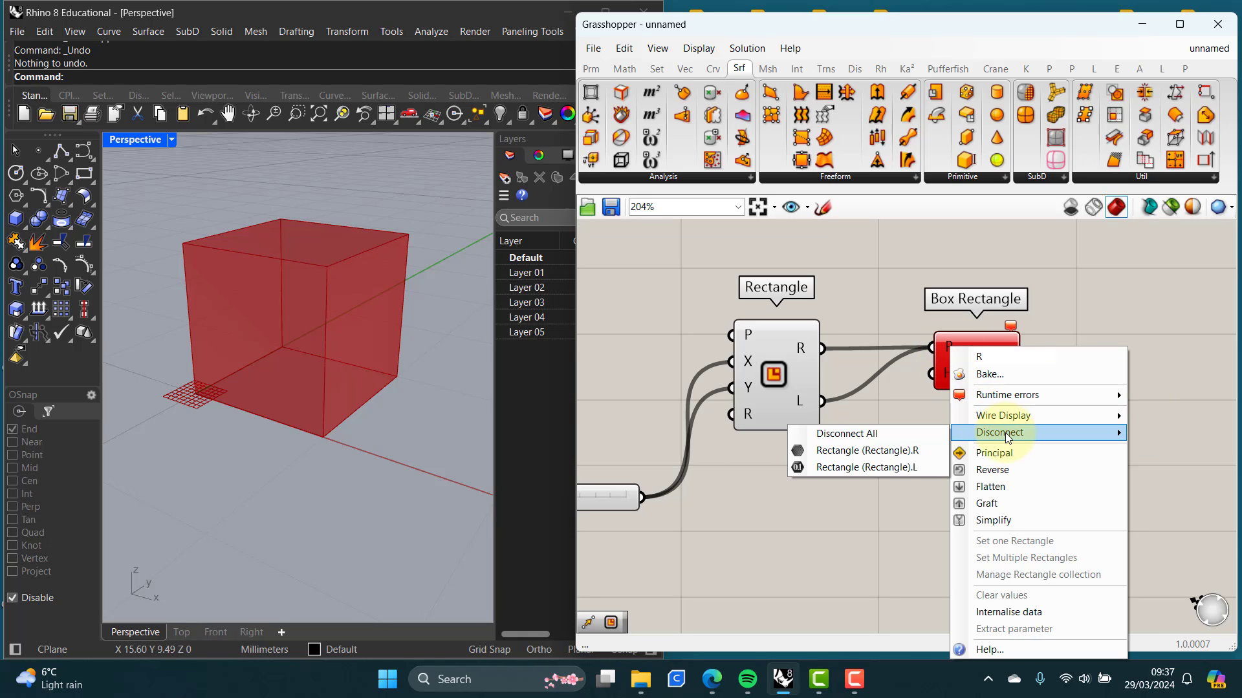
pyautogui.click(882, 467)
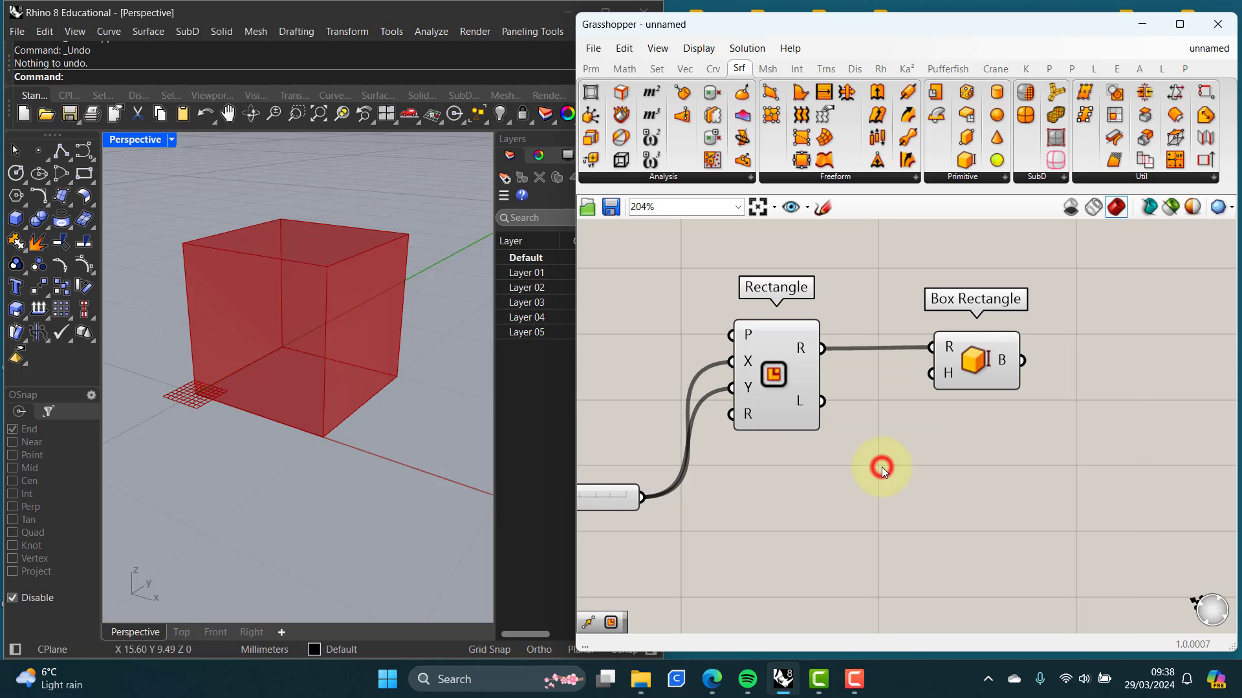
# Step: Nudge Box Rectangle until its wire from Rectangle runs straight, and briefly highlight the Rectangle component's geometry in the viewport
pyautogui.moveTo(977, 370)
pyautogui.mouseDown()
pyautogui.moveTo(965, 361)
pyautogui.moveTo(976, 361)
pyautogui.mouseUp()
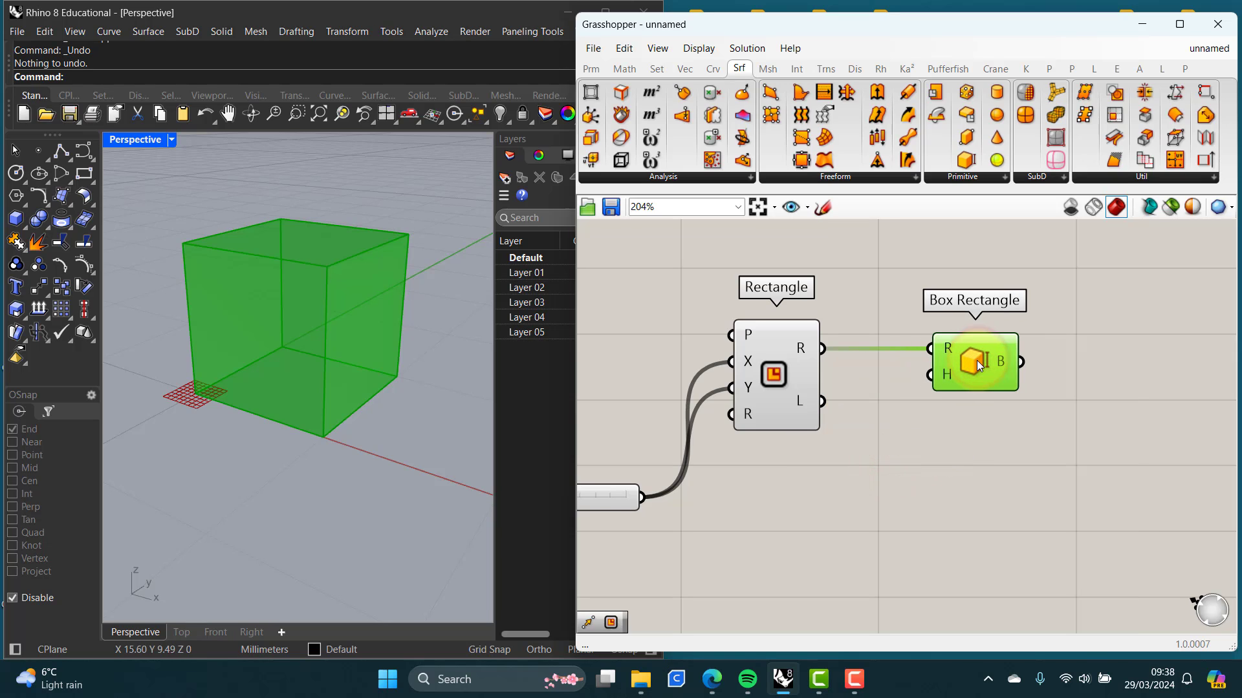
pyautogui.click(993, 415)
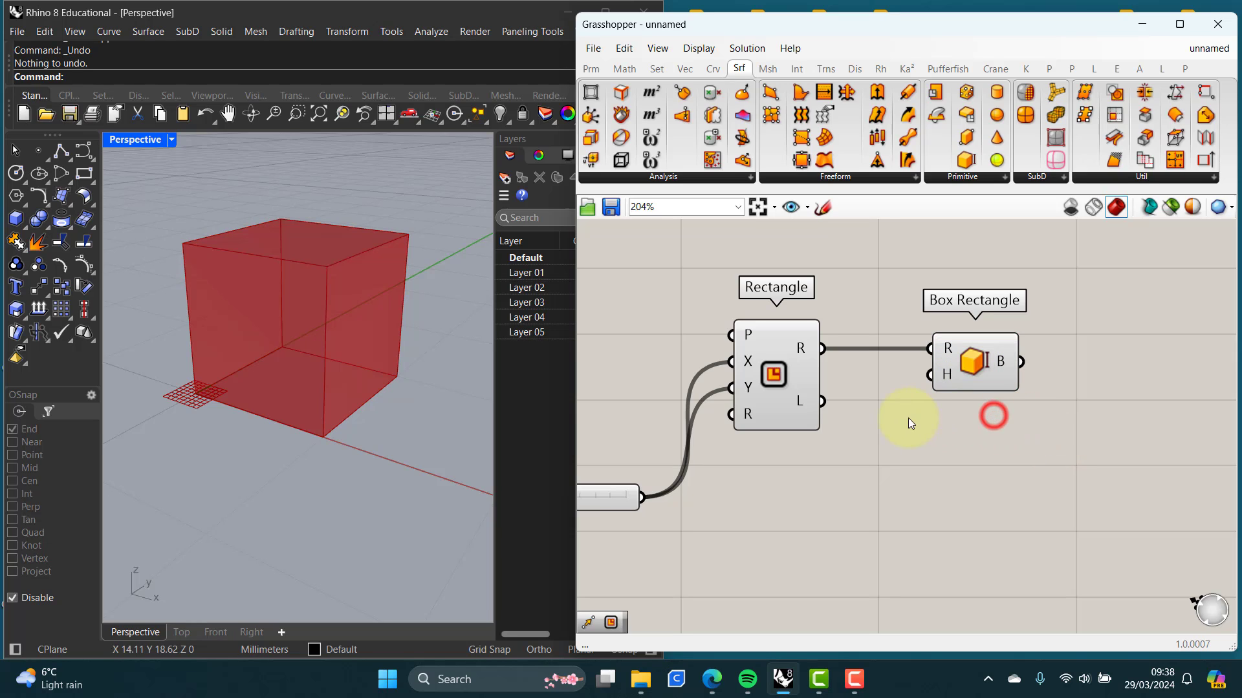
pyautogui.click(774, 376)
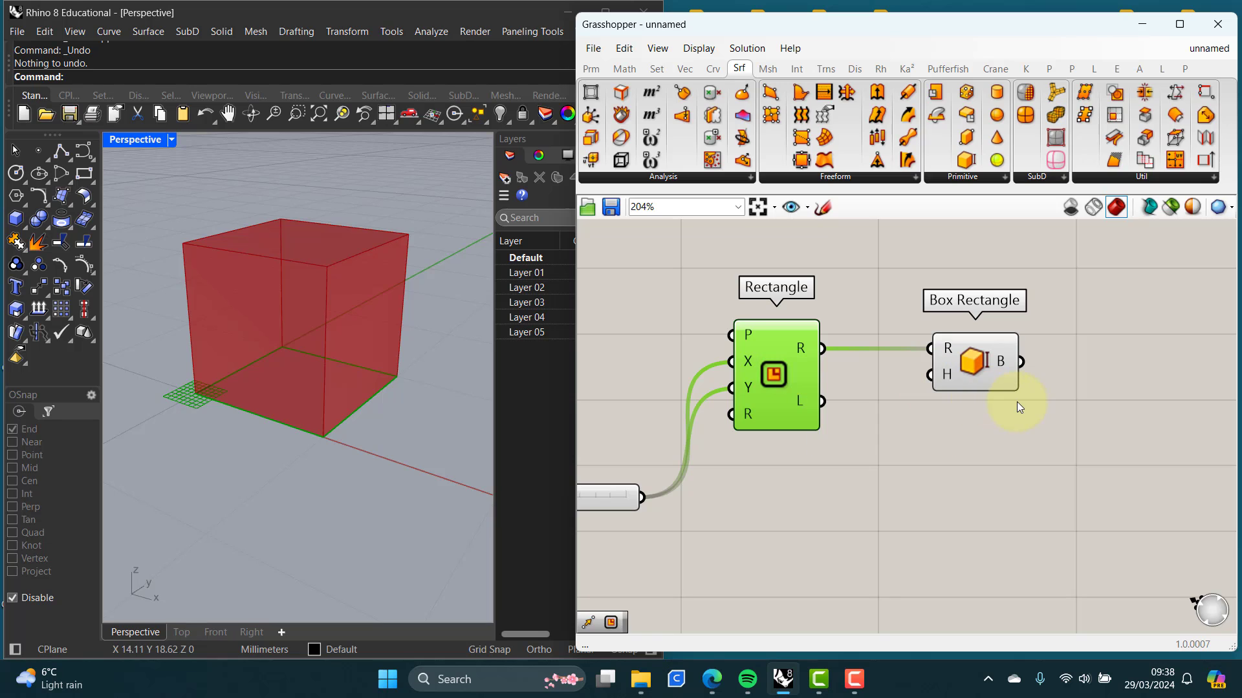
pyautogui.click(912, 414)
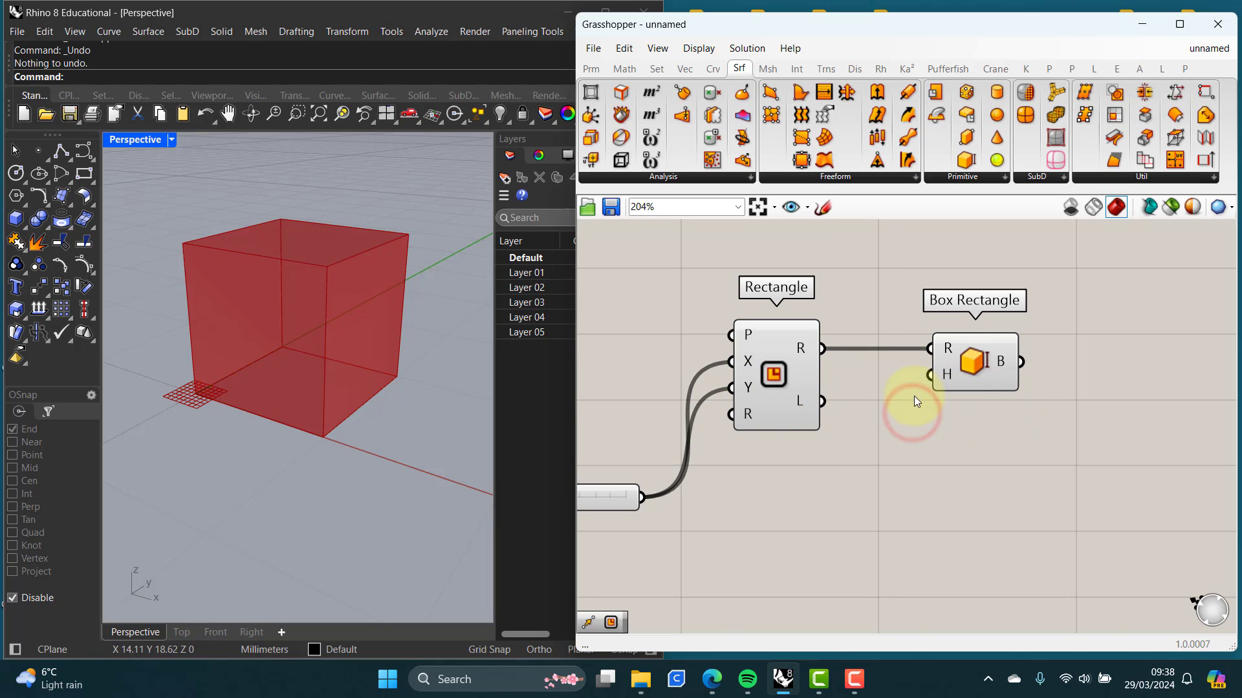
# Step: Turn off the preview of the Rectangle component
pyautogui.moveTo(845, 405); pyautogui.dragTo(929, 402, button='right')
pyautogui.scroll(-2, 900, 399)
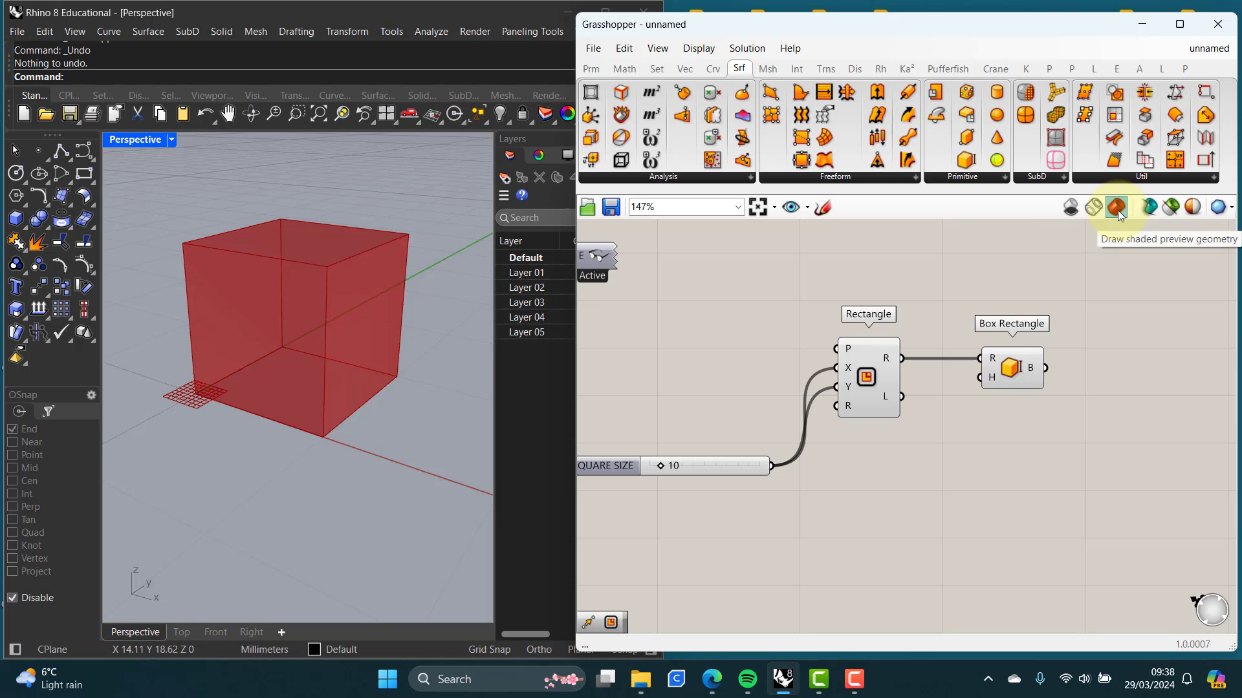
pyautogui.rightClick(868, 380)
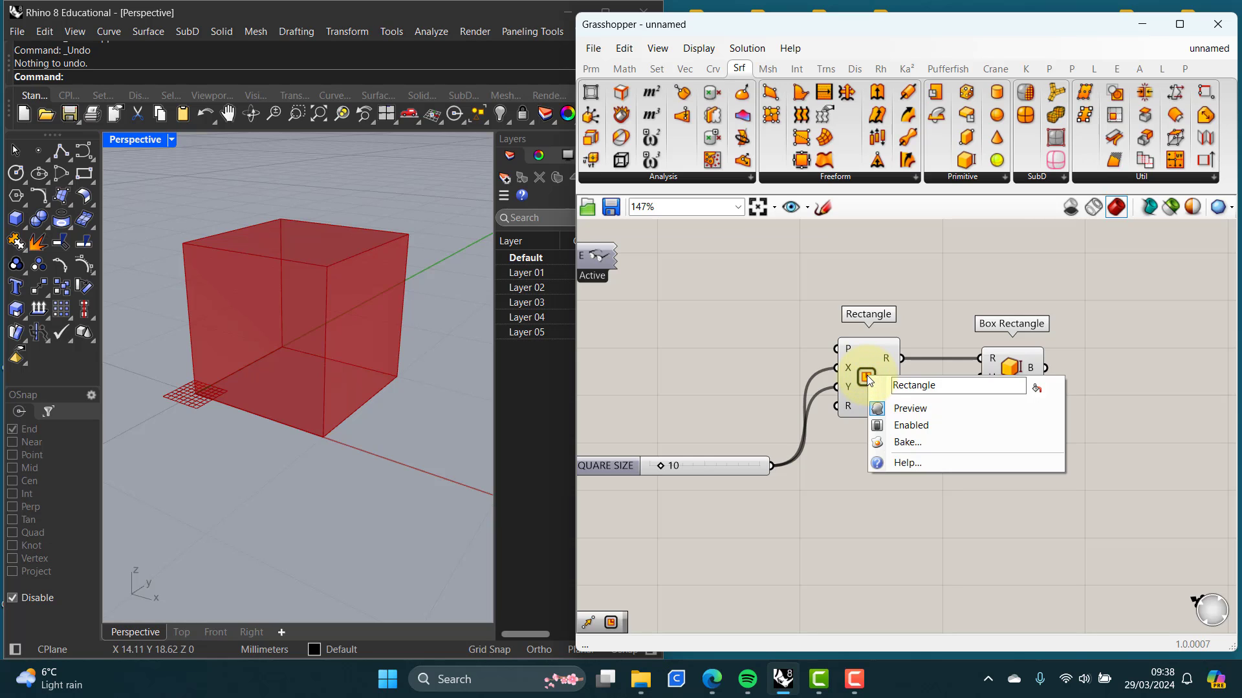
pyautogui.click(921, 410)
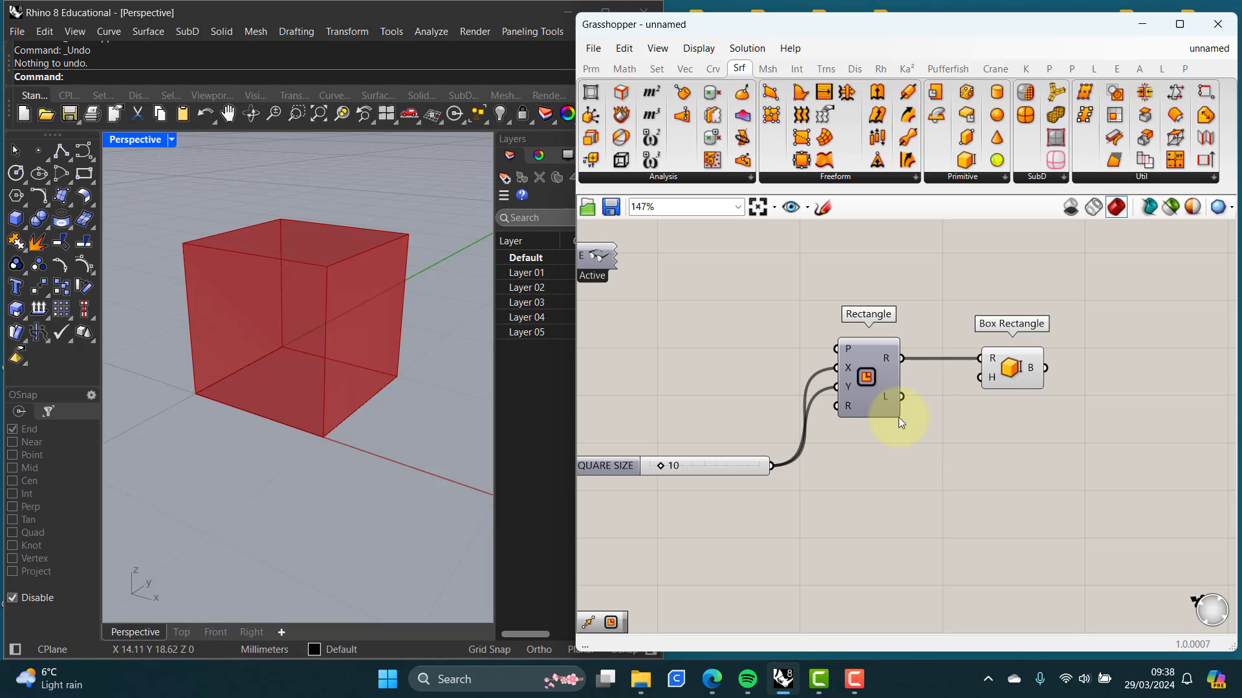
# Step: Disable the Rectangle component to test its effect on Box Rectangle, and enable it again
pyautogui.rightClick(867, 377)
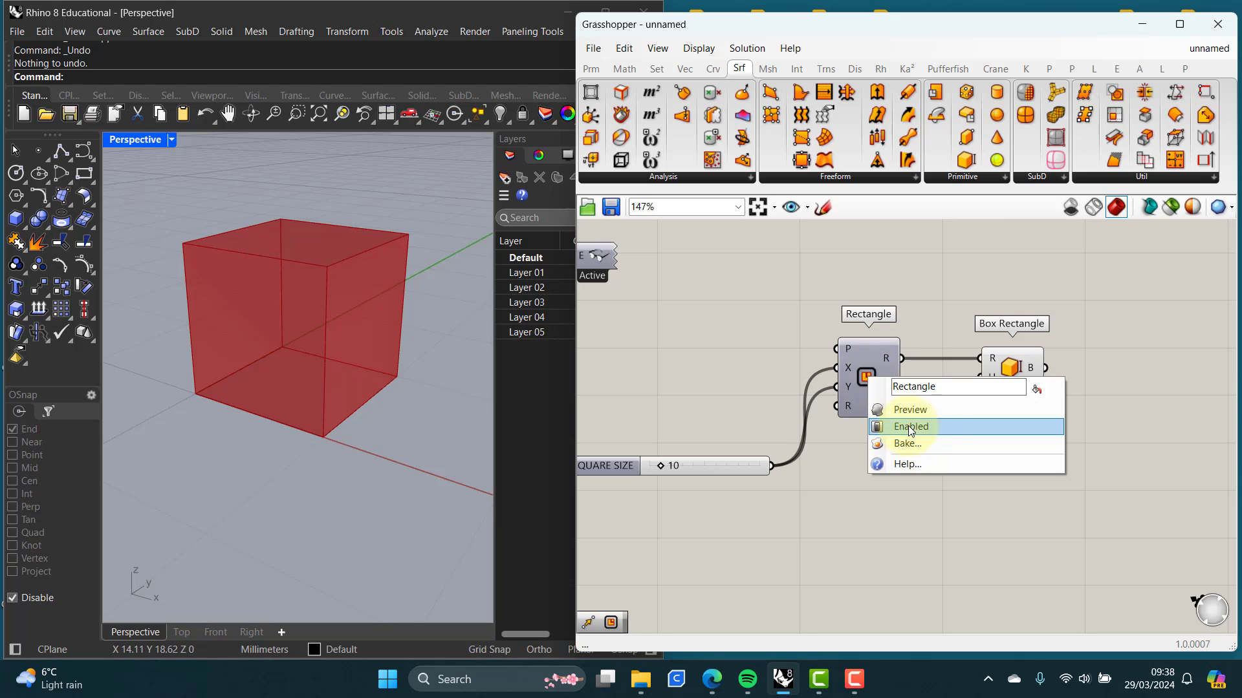
pyautogui.click(938, 425)
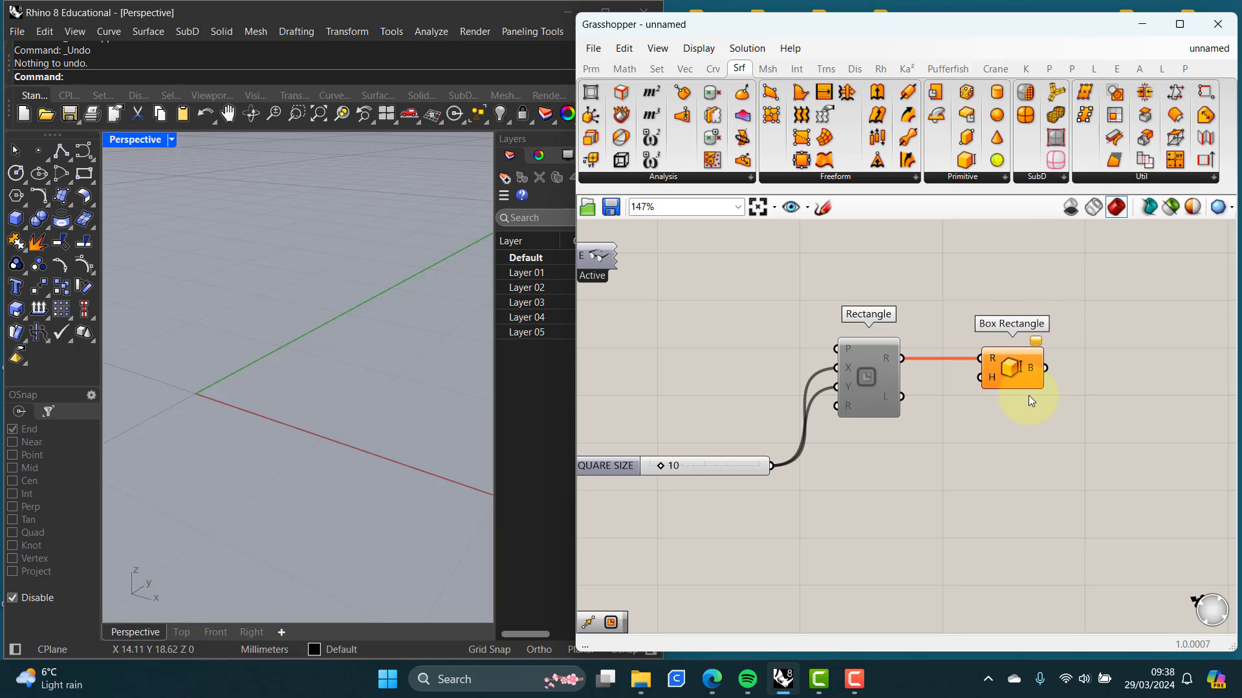
pyautogui.rightClick(866, 376)
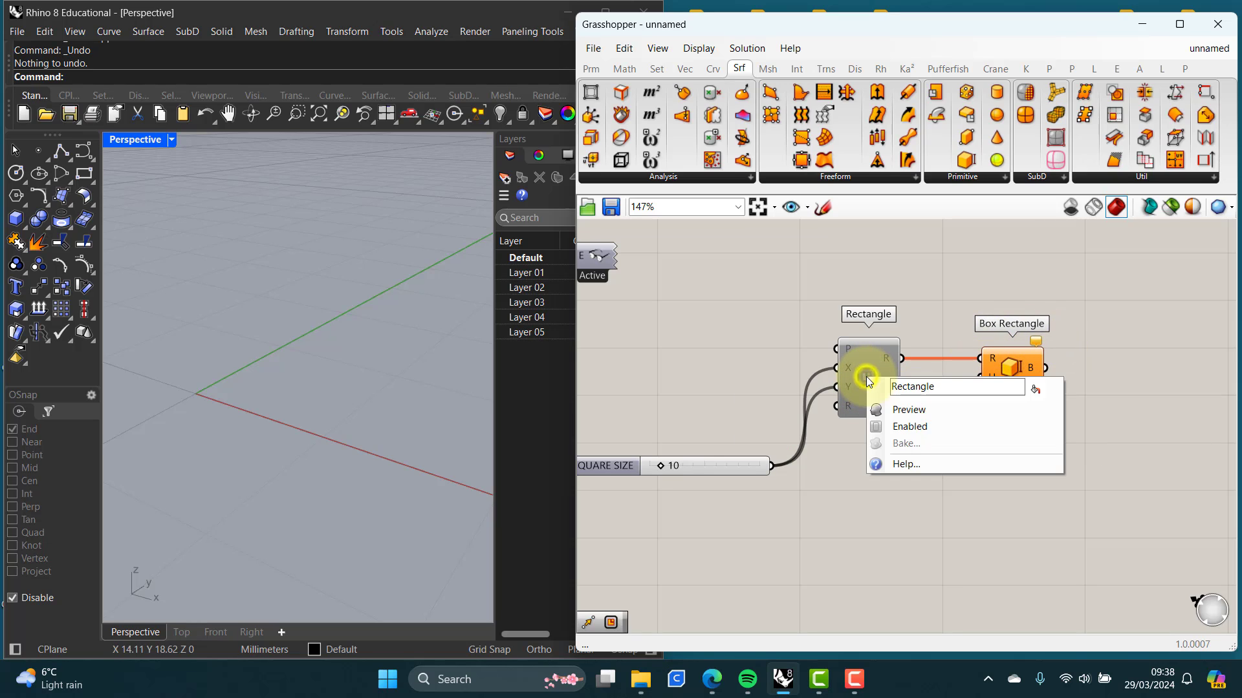
pyautogui.click(909, 428)
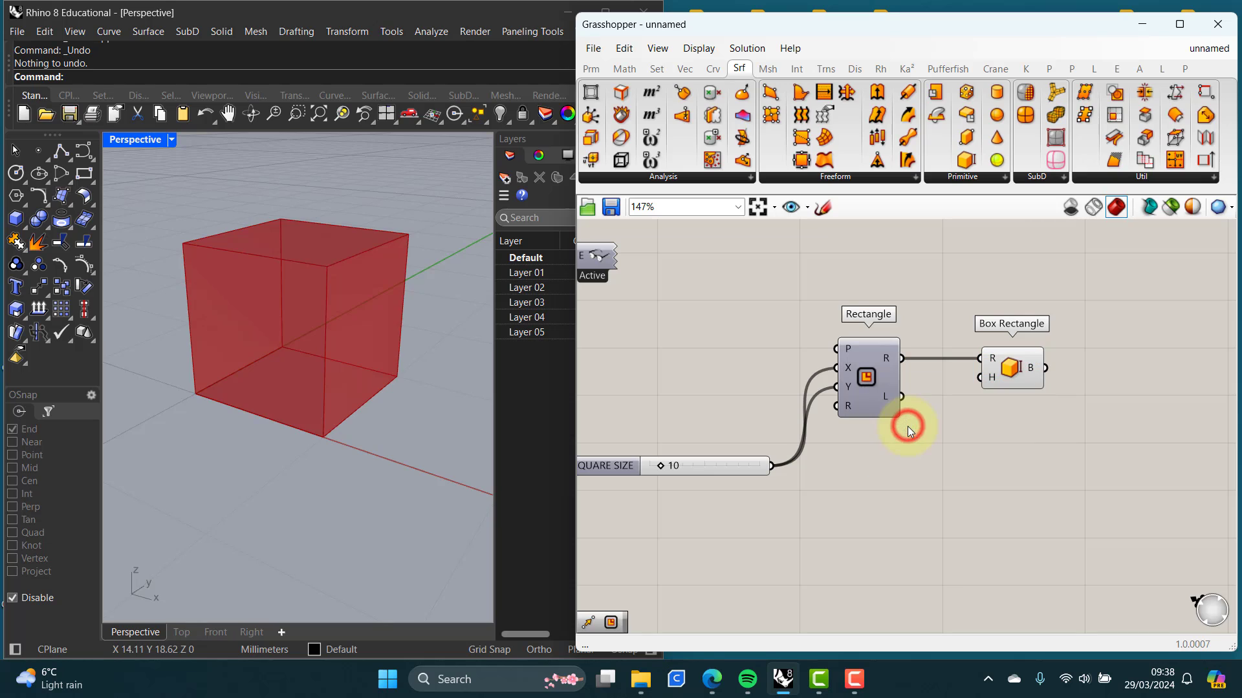
# Step: Turn the Rectangle component's preview back on and clear the selection
pyautogui.rightClick(869, 379)
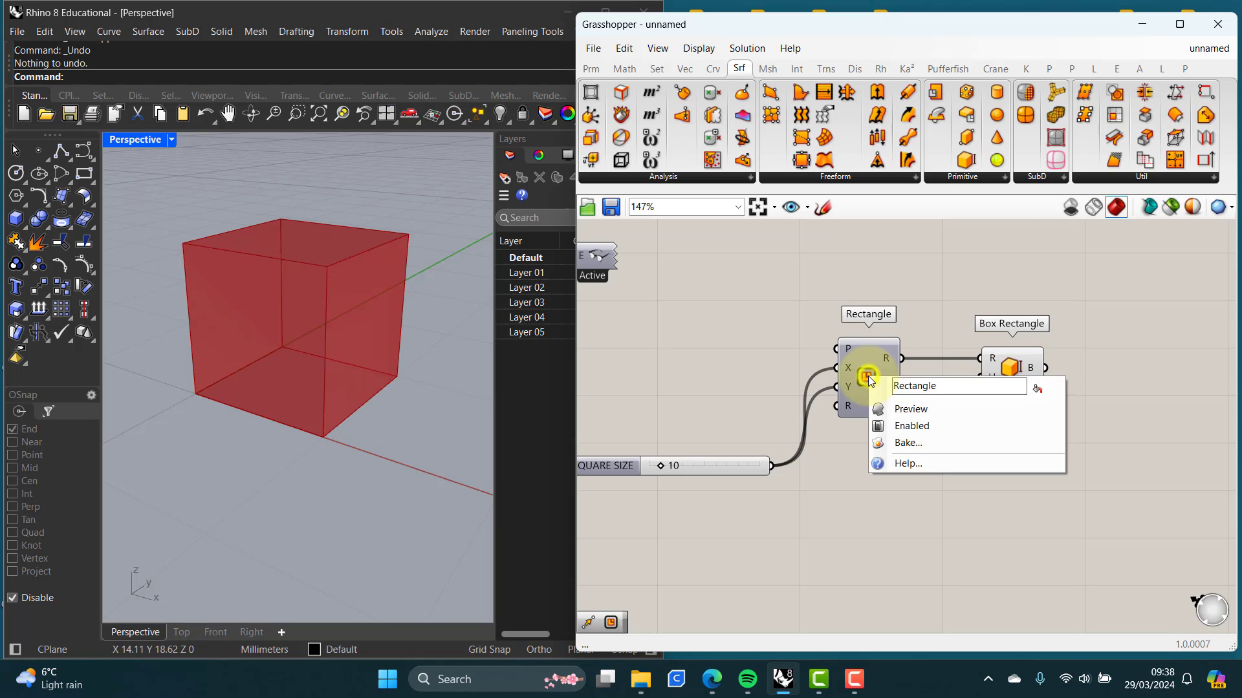
pyautogui.click(900, 409)
pyautogui.click(991, 437)
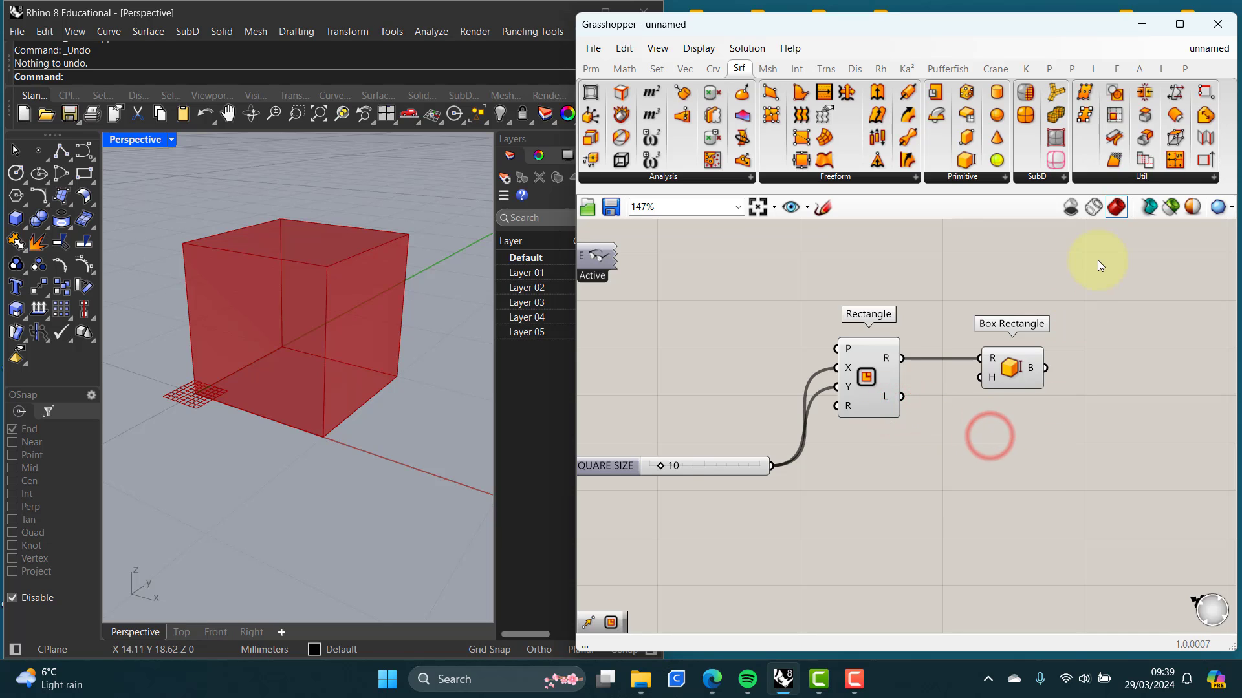
# Step: Restrict the preview to selected objects, check Rectangle and Box Rectangle separately and together, and restore the full preview
pyautogui.click(1169, 208)
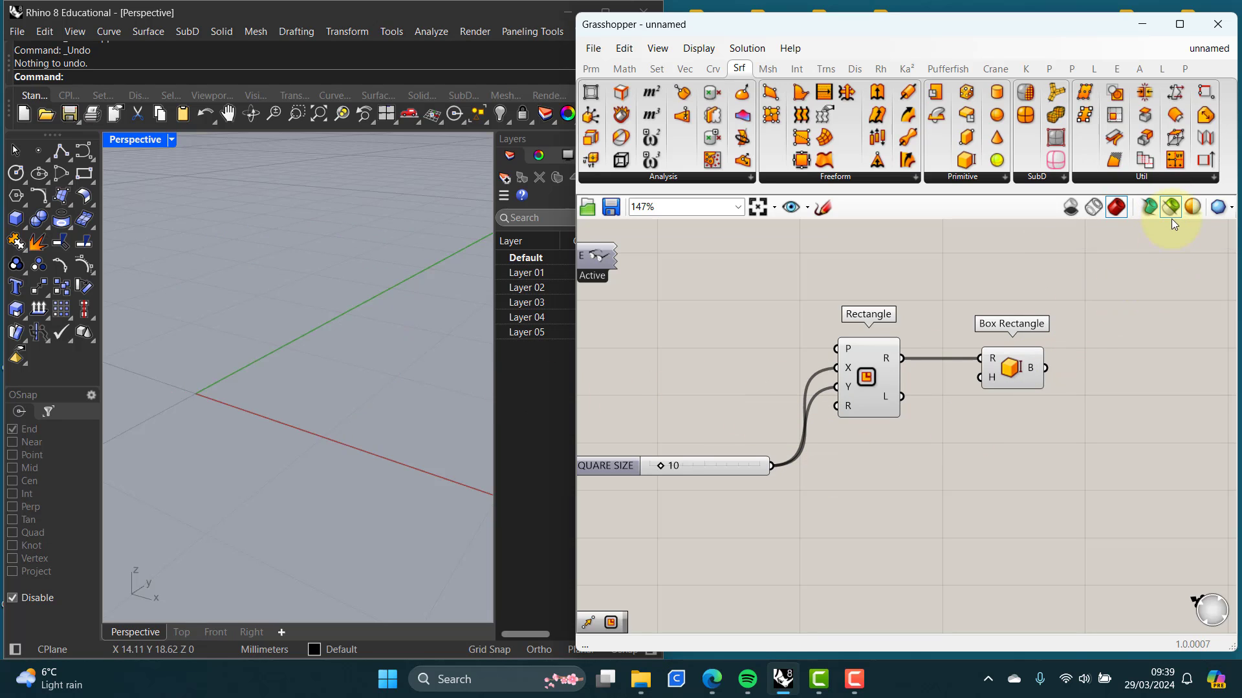
pyautogui.click(870, 374)
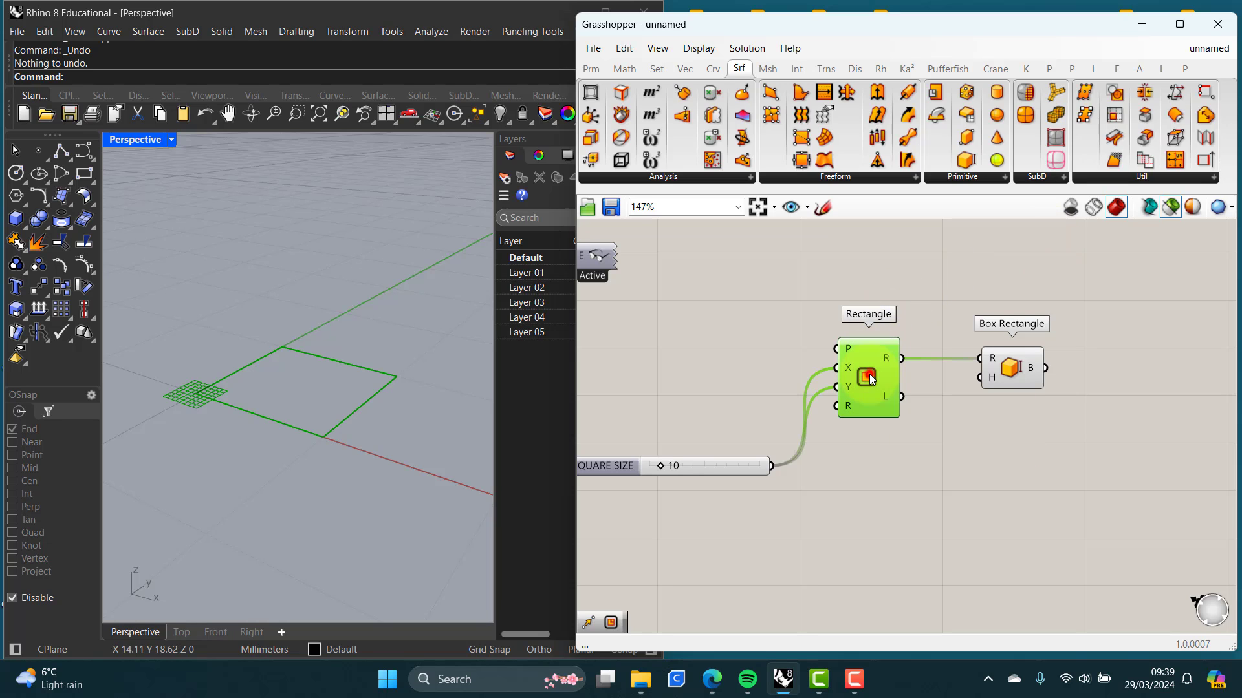
pyautogui.click(1011, 367)
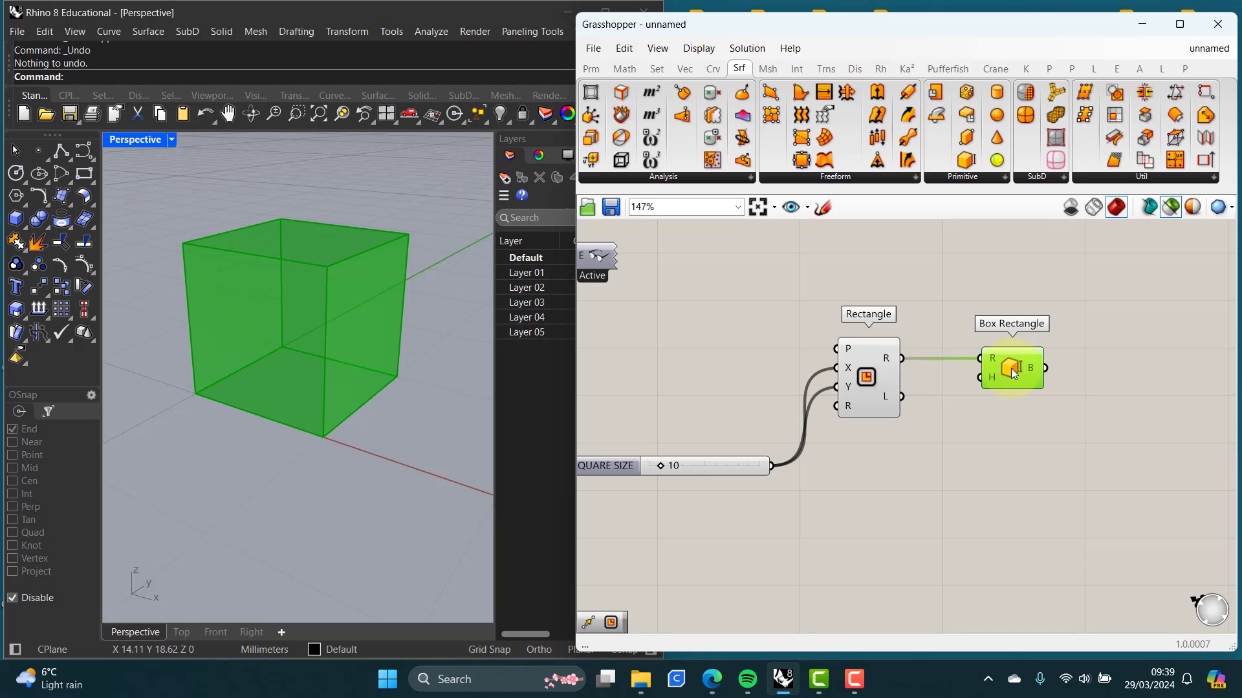
pyautogui.keyDown('shift'); pyautogui.click(871, 377); pyautogui.keyUp('shift')
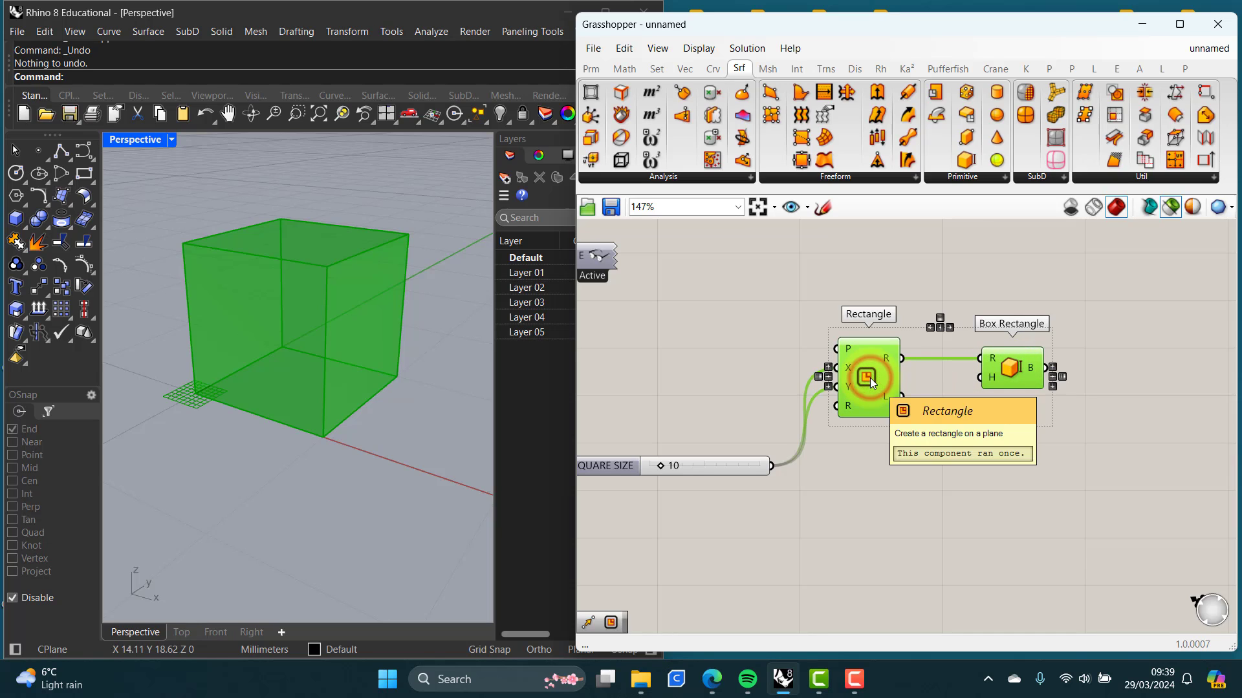
pyautogui.click(1004, 471)
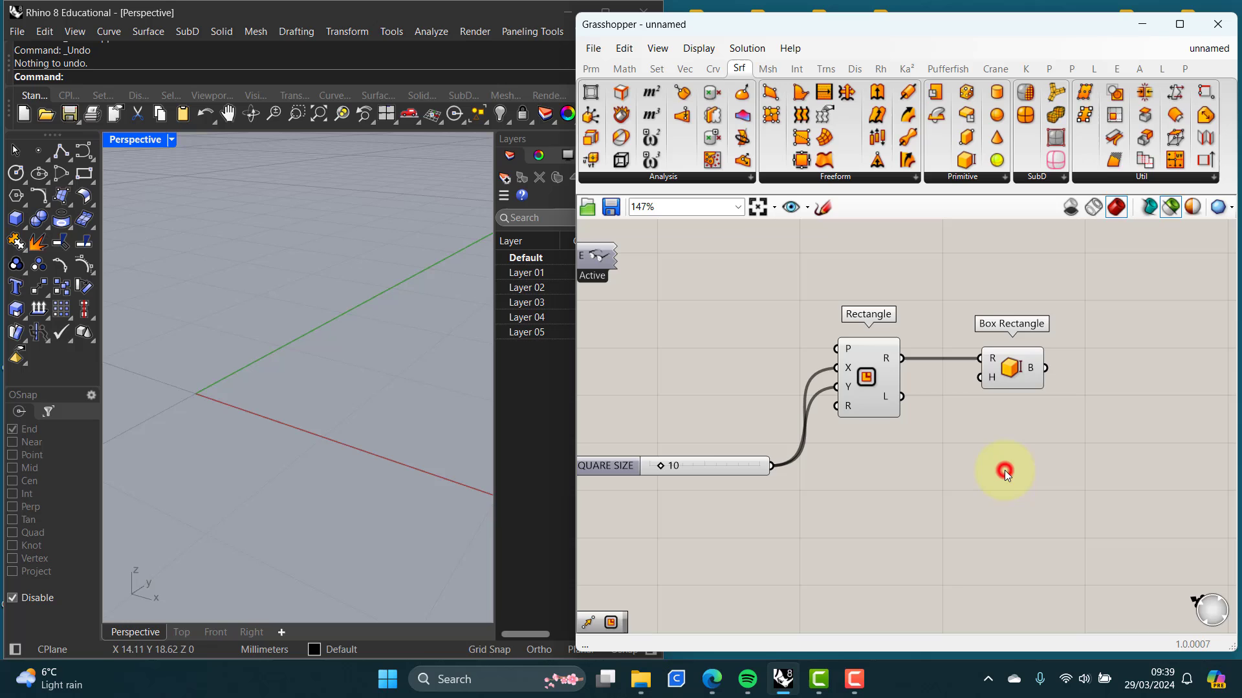
pyautogui.click(1173, 208)
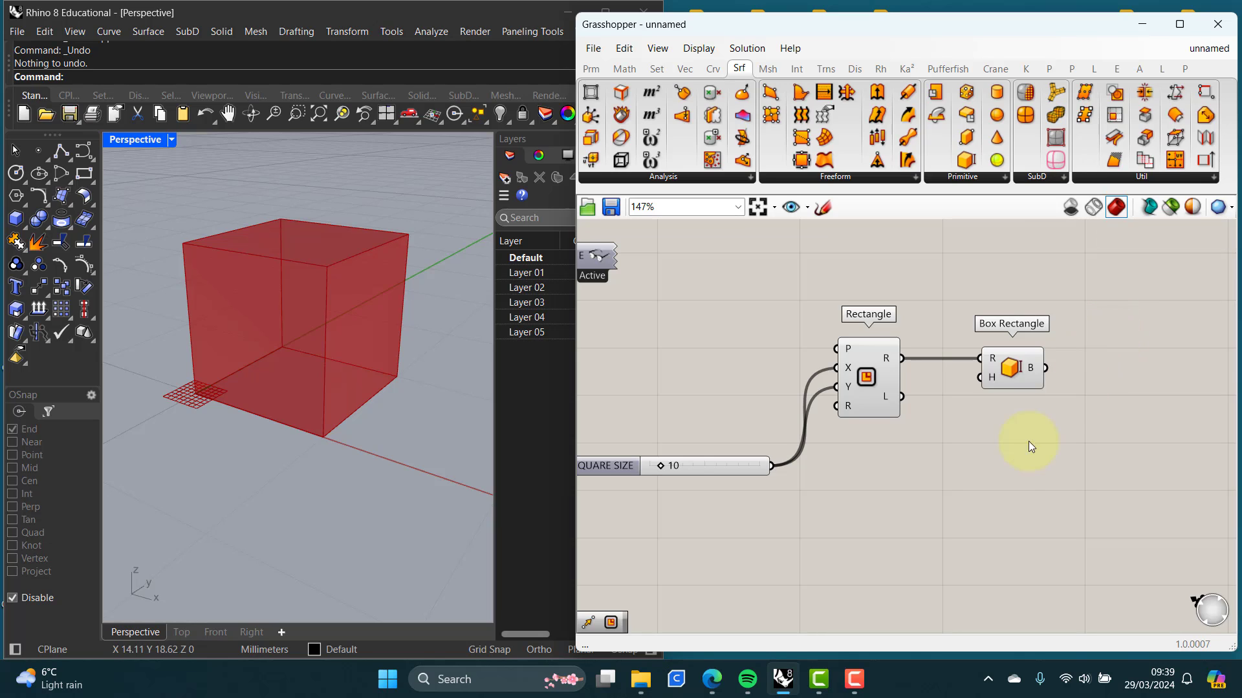
# Step: Hide the Rectangle component's preview while keeping Box Rectangle's preview on
pyautogui.rightClick(870, 377)
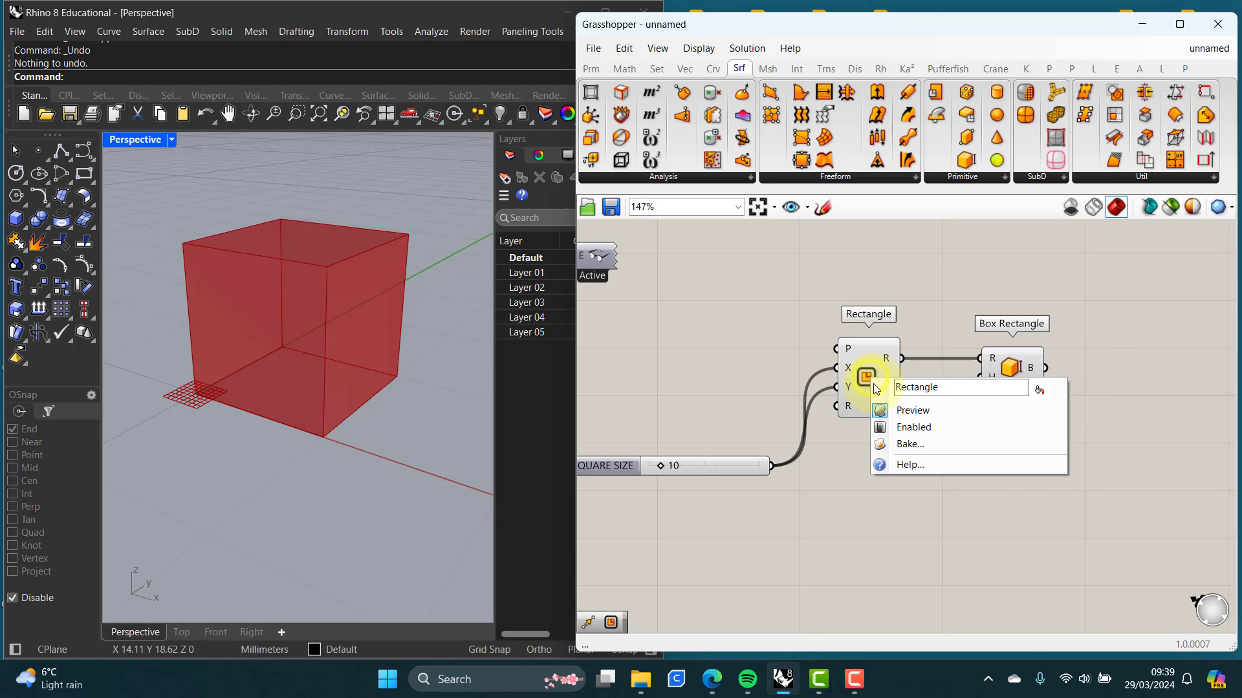
pyautogui.click(907, 413)
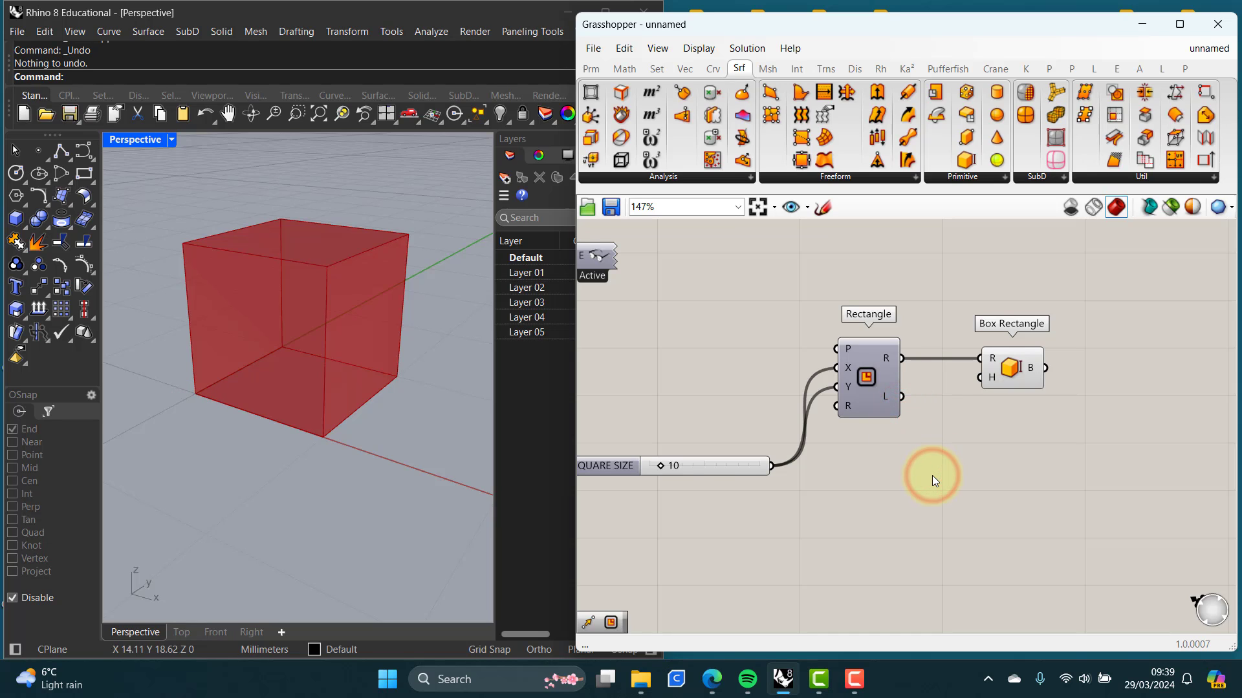
pyautogui.scroll(-2, 932, 480)
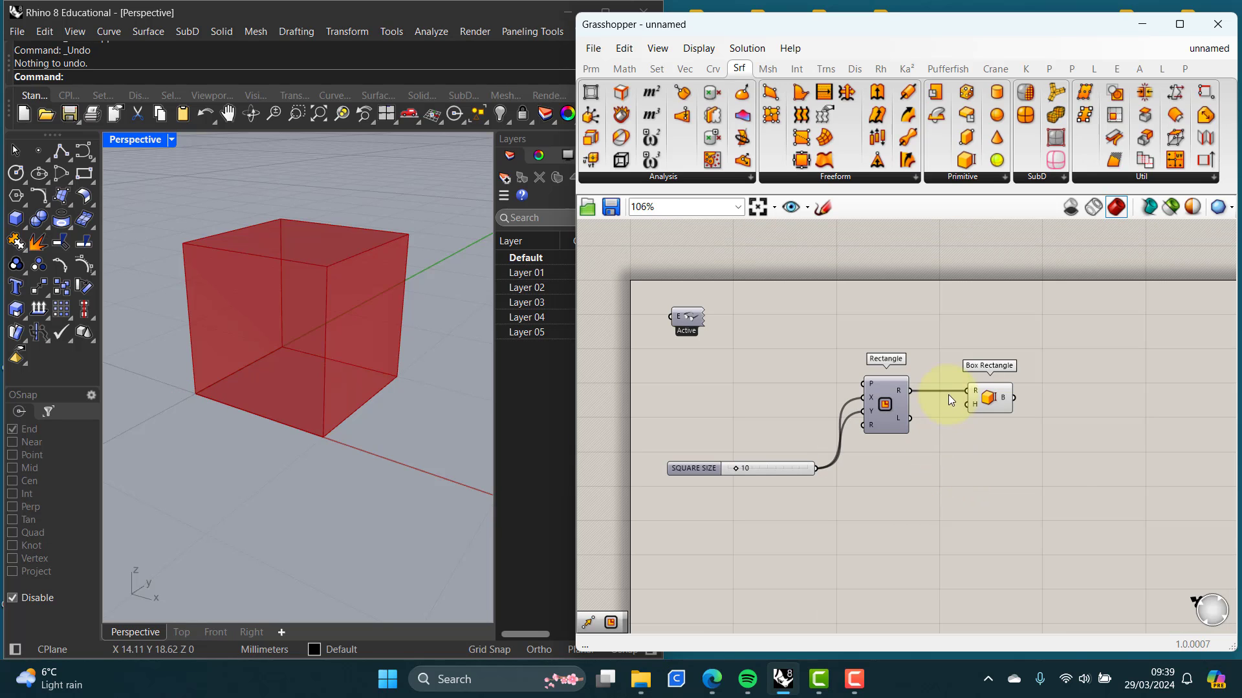
pyautogui.scroll(2, 960, 426)
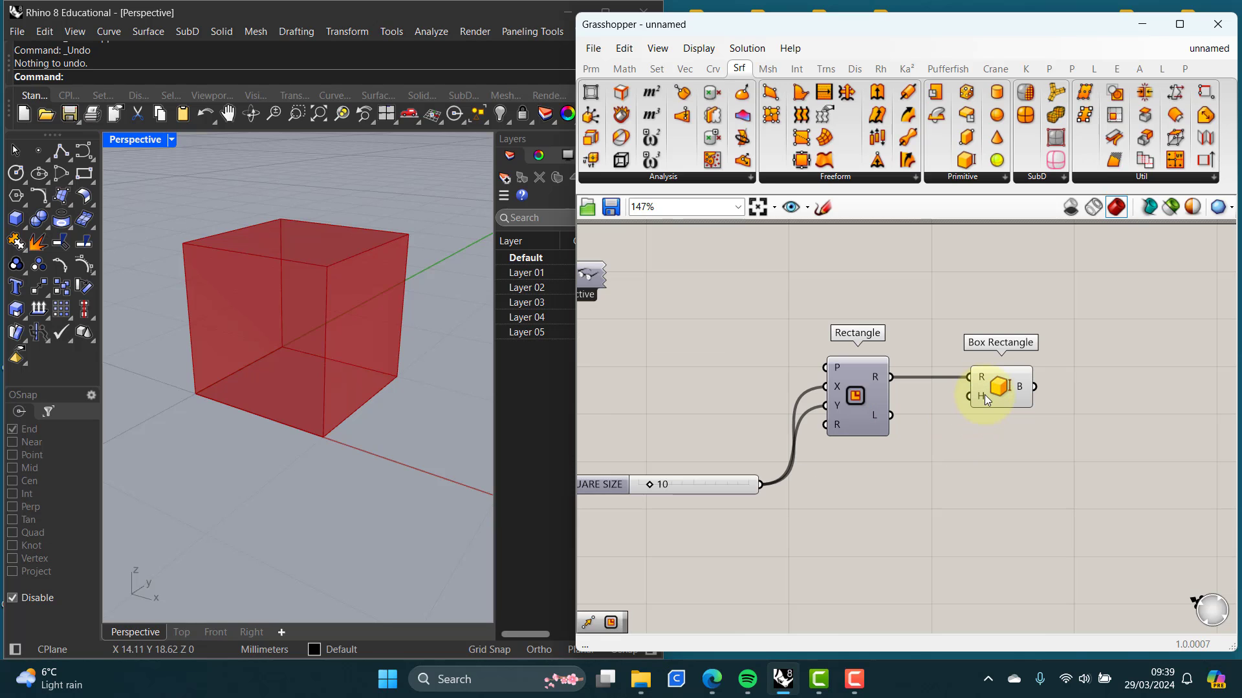
# Step: Set the SQUARE SIZE slider to 15 to test how the box's base responds
pyautogui.moveTo(980, 396)
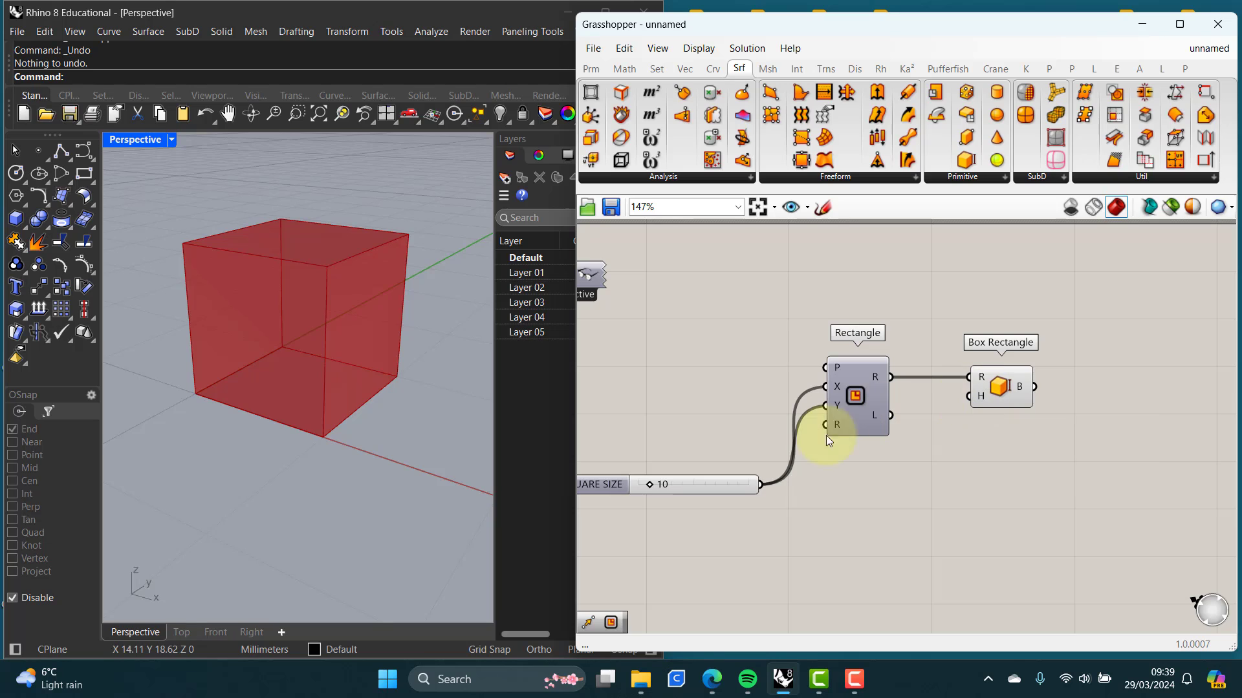
pyautogui.moveTo(673, 489)
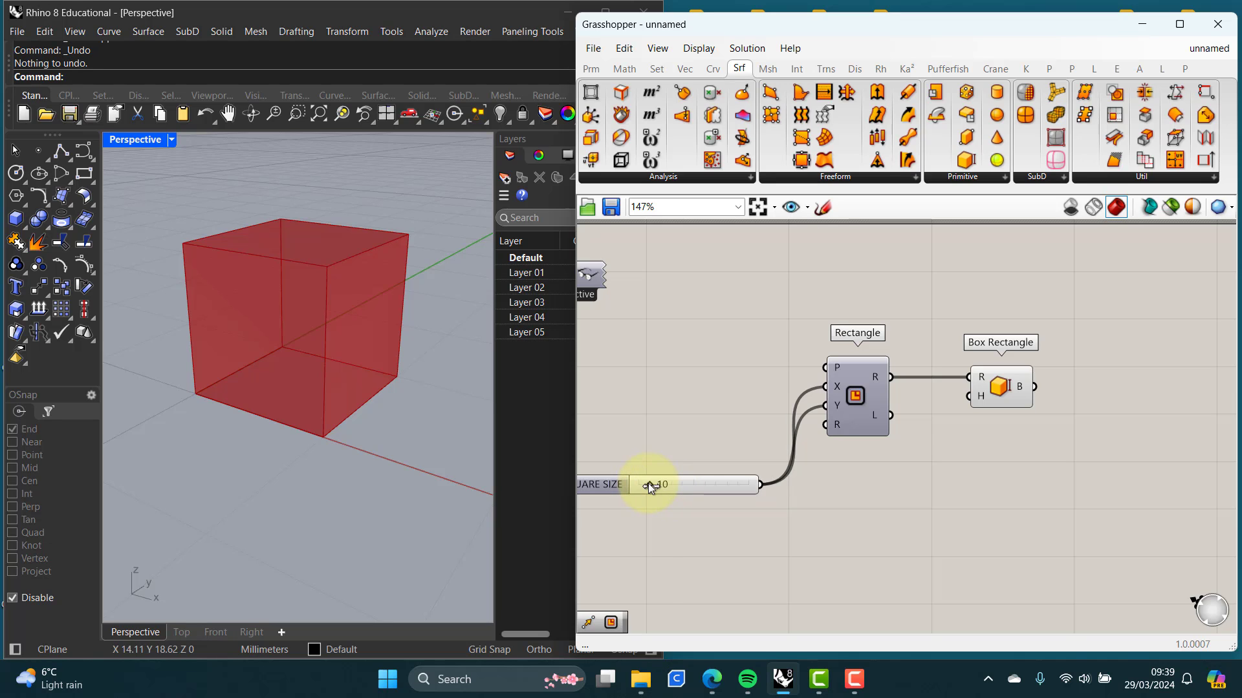
pyautogui.moveTo(648, 484)
pyautogui.mouseDown()
pyautogui.moveTo(666, 484)
pyautogui.moveTo(655, 484)
pyautogui.mouseUp()
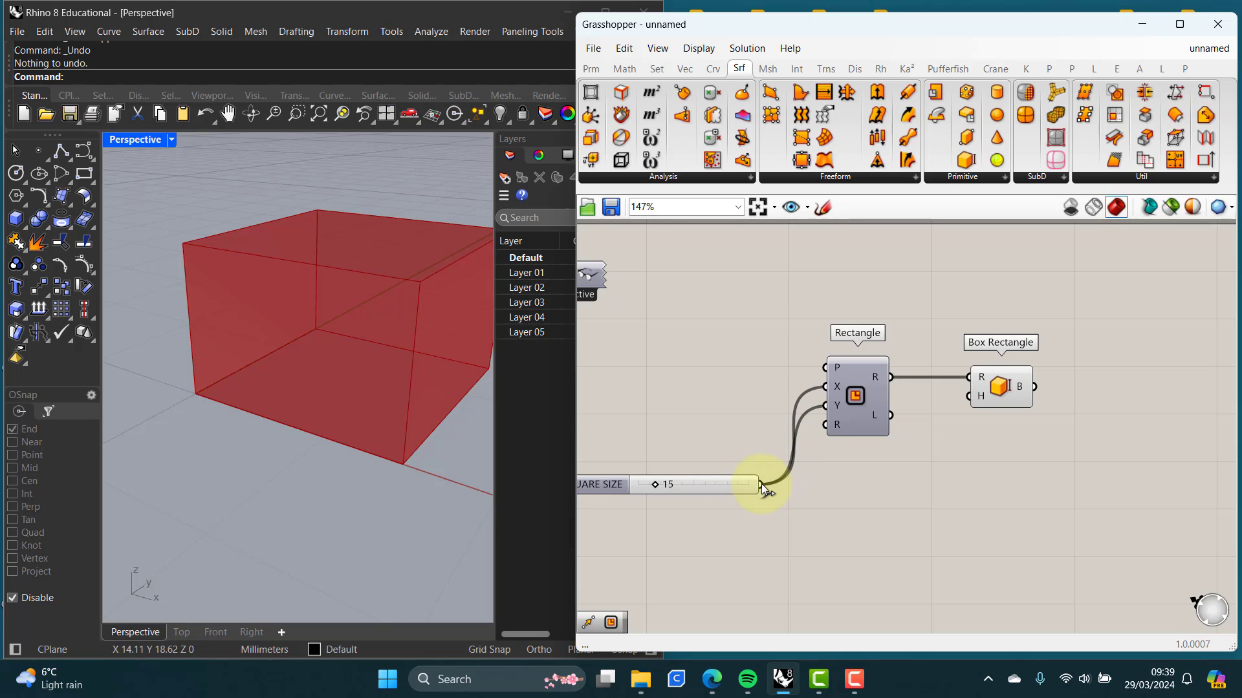
# Step: Connect the SQUARE SIZE slider to Box Rectangle's H input and move the slider lower on the canvas to separate its wires
pyautogui.moveTo(761, 483); pyautogui.dragTo(966, 397)
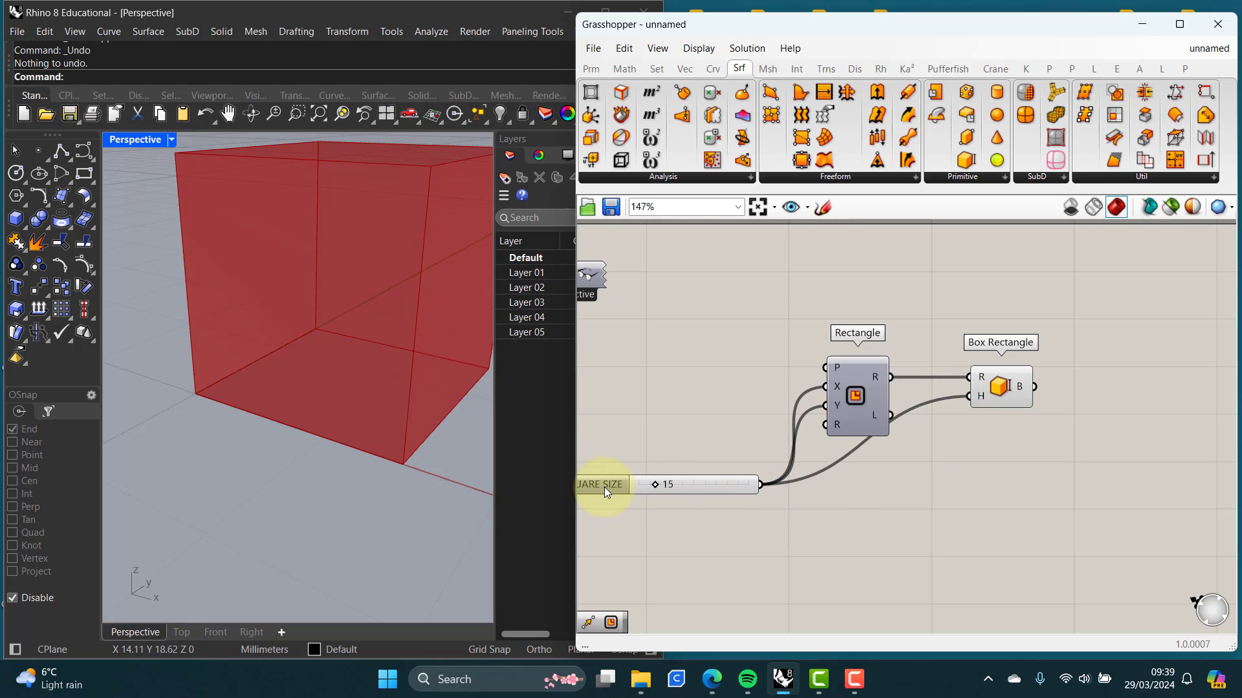
pyautogui.moveTo(604, 487); pyautogui.dragTo(649, 529)
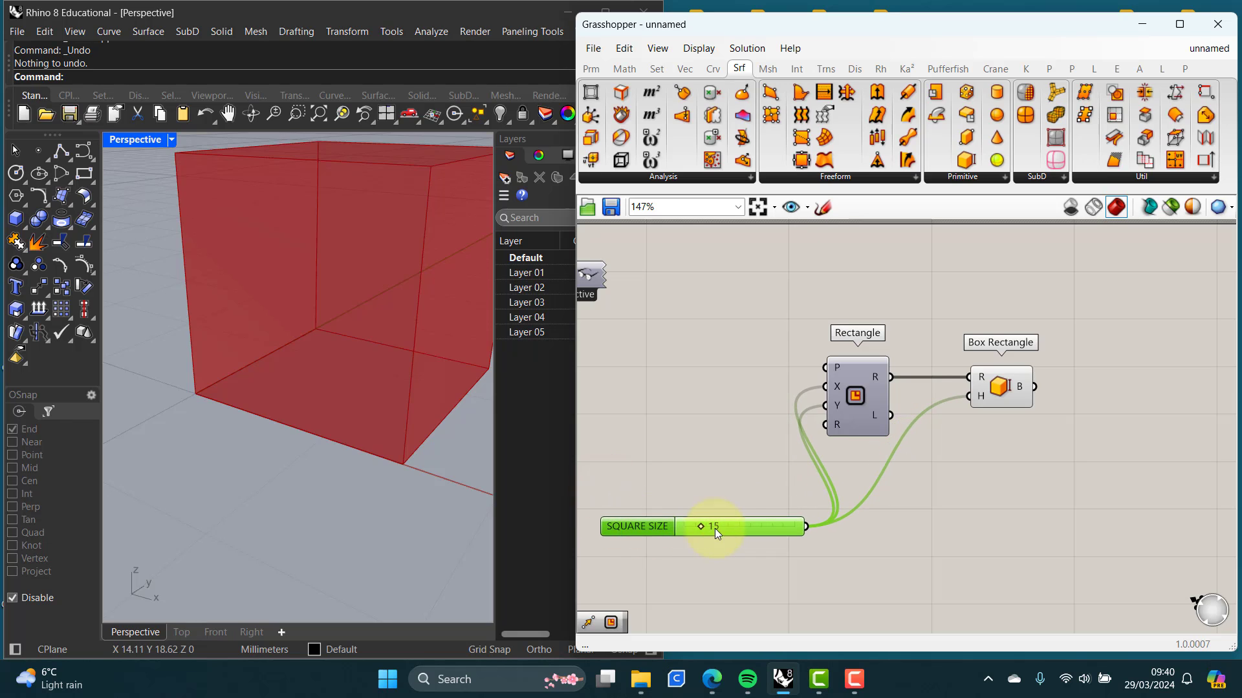
# Step: Try the SQUARE SIZE slider at 9, set it to exactly 20, and fit the whole cube in the Perspective viewport
pyautogui.moveTo(700, 524); pyautogui.dragTo(694, 526)
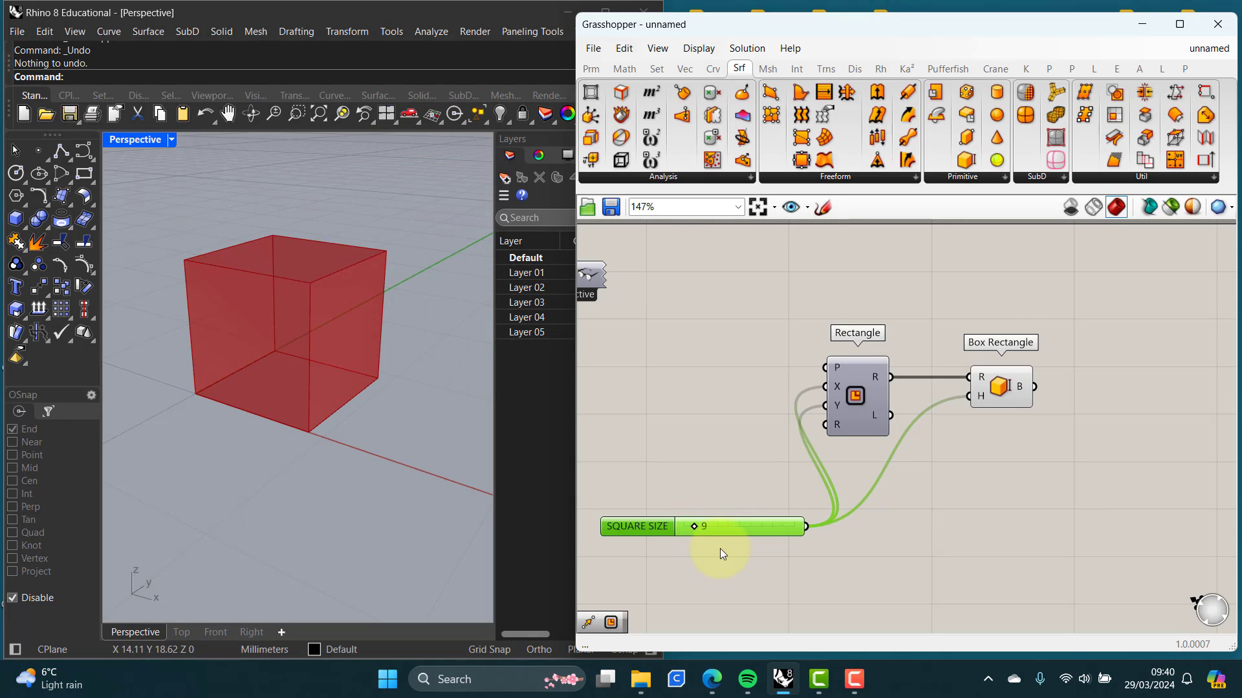
pyautogui.moveTo(743, 557); pyautogui.dragTo(723, 526, button='right')
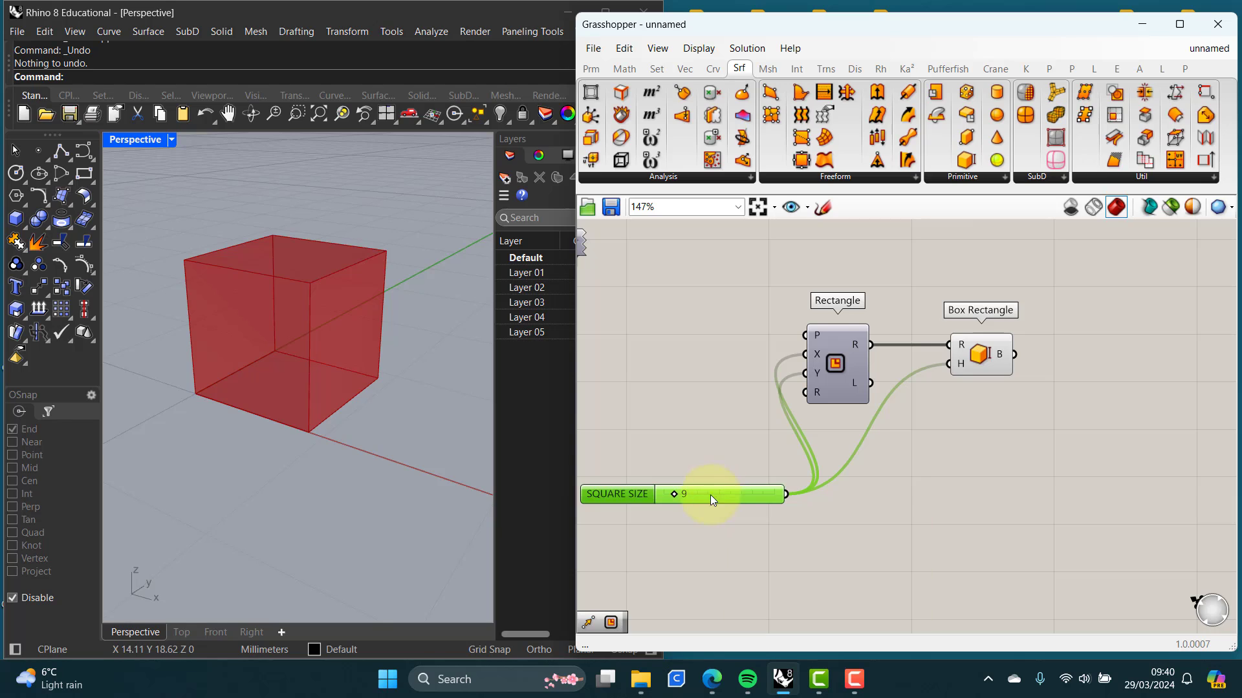
pyautogui.doubleClick(724, 494)
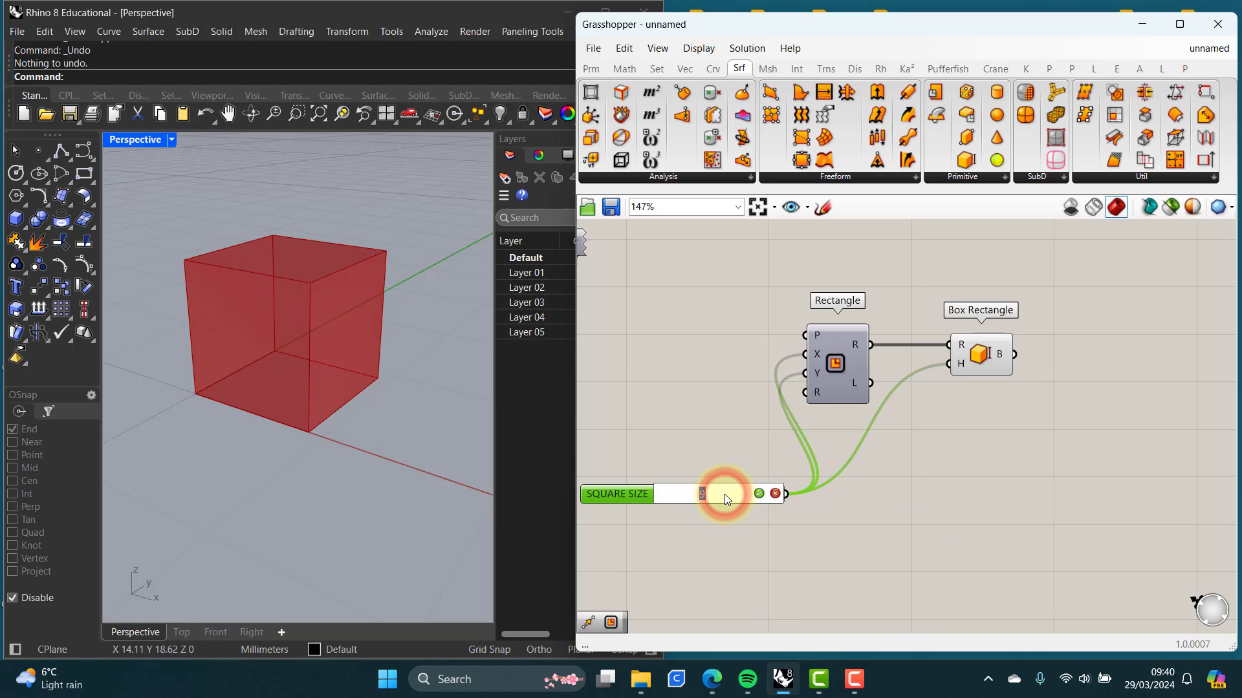
pyautogui.click(759, 494)
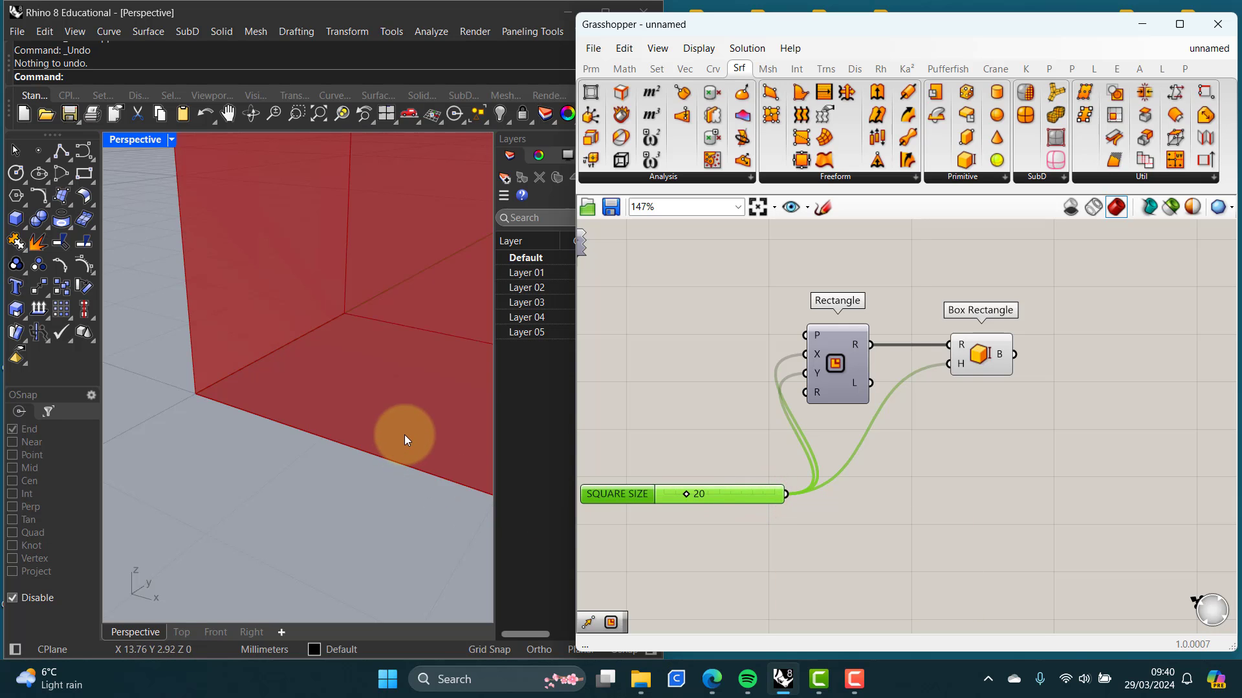
pyautogui.scroll(-5, 405, 434)
pyautogui.moveTo(405, 413); pyautogui.dragTo(322, 419, button='right')
pyautogui.press('capslock')
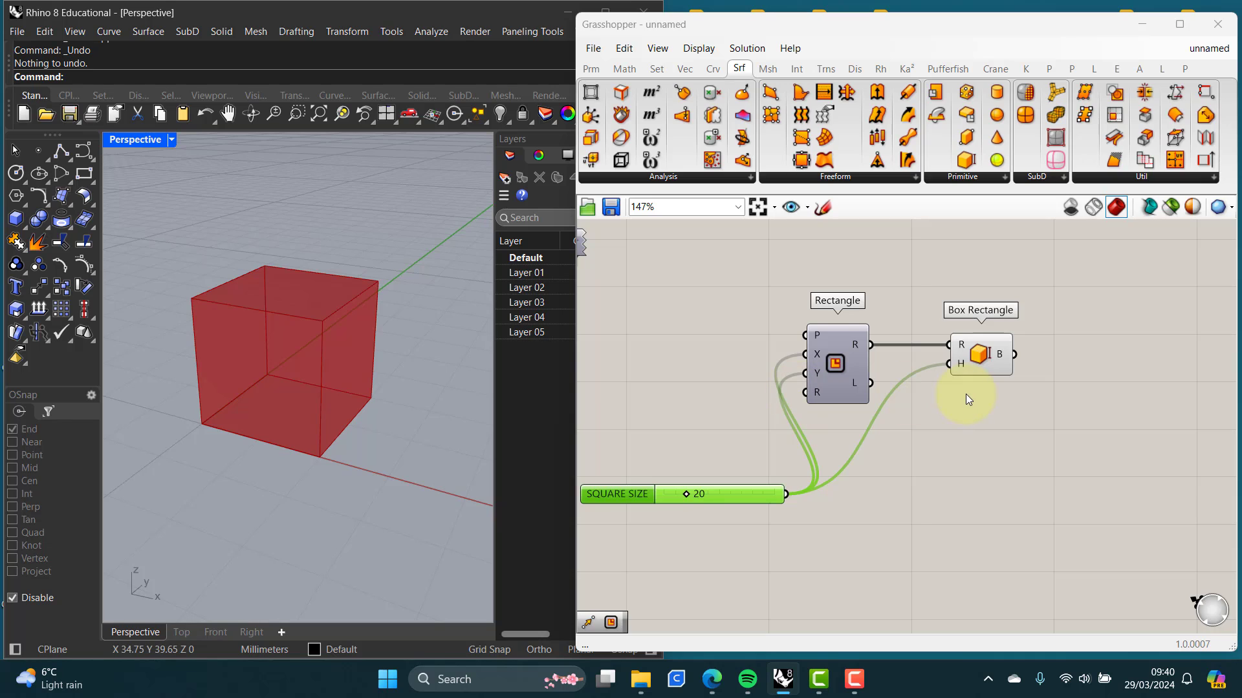
# Step: Search for "POPU", add a Populate 3D component after Box Rectangle, and zoom in on its points in the viewport
pyautogui.moveTo(1001, 407); pyautogui.dragTo(905, 401, button='right')
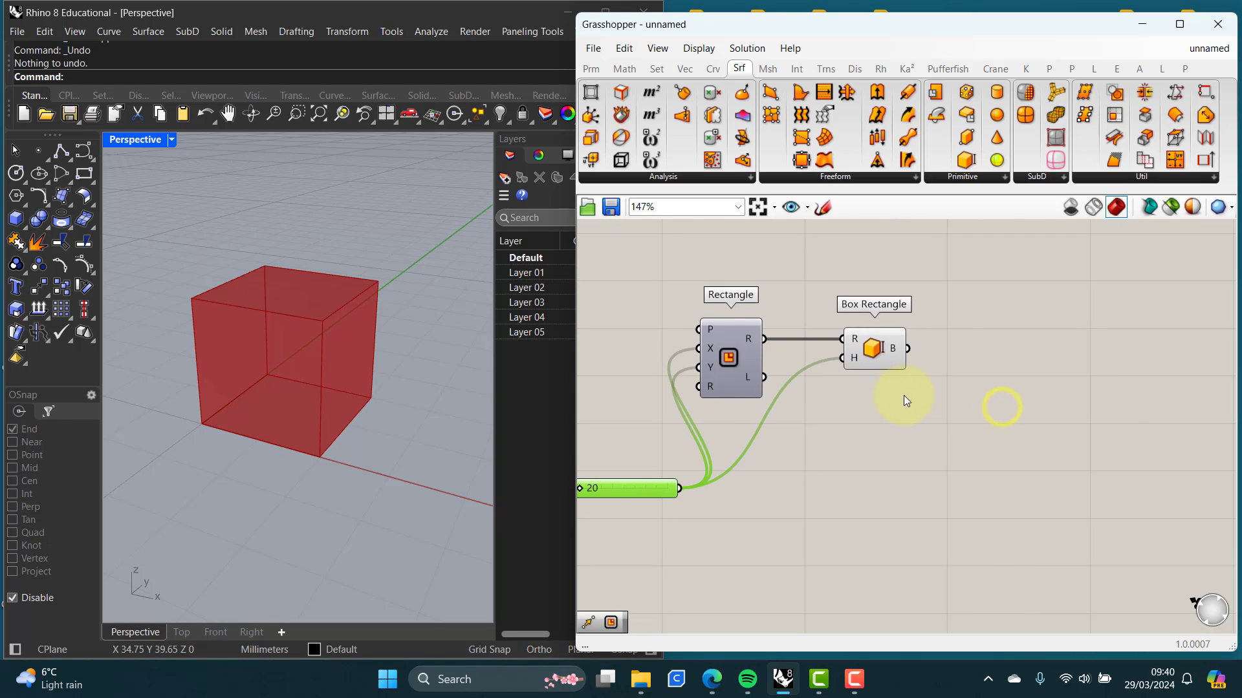
pyautogui.doubleClick(999, 351)
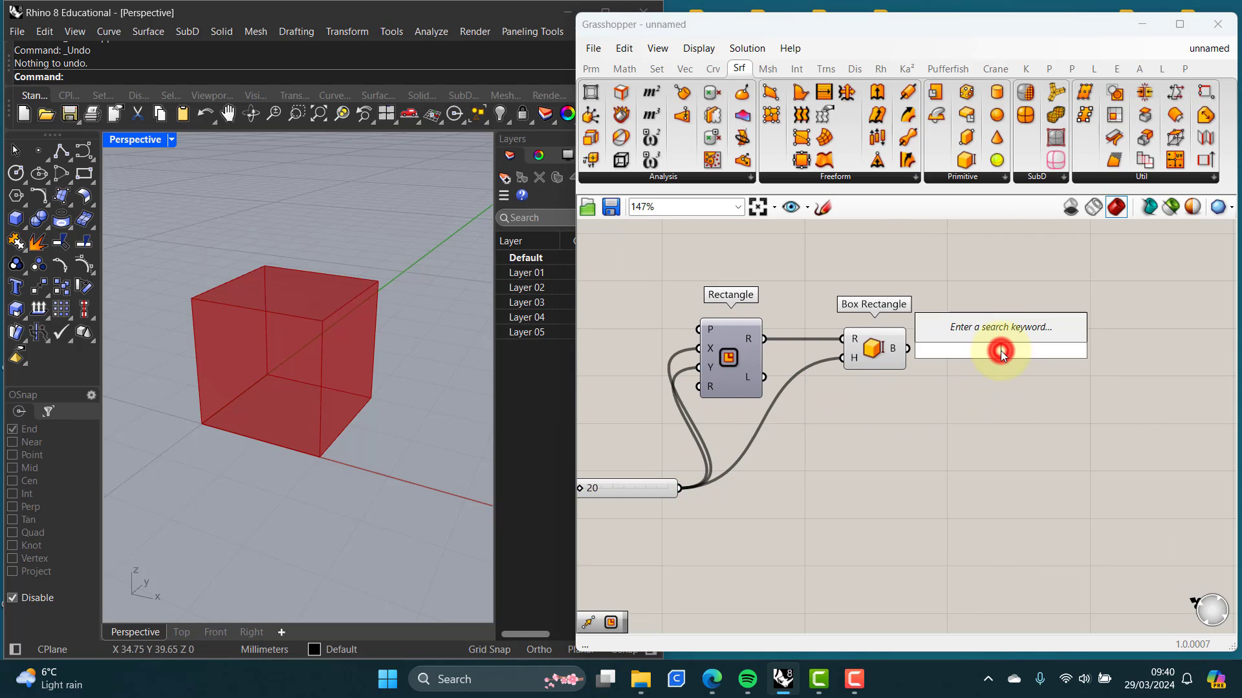
pyautogui.write('POPU')
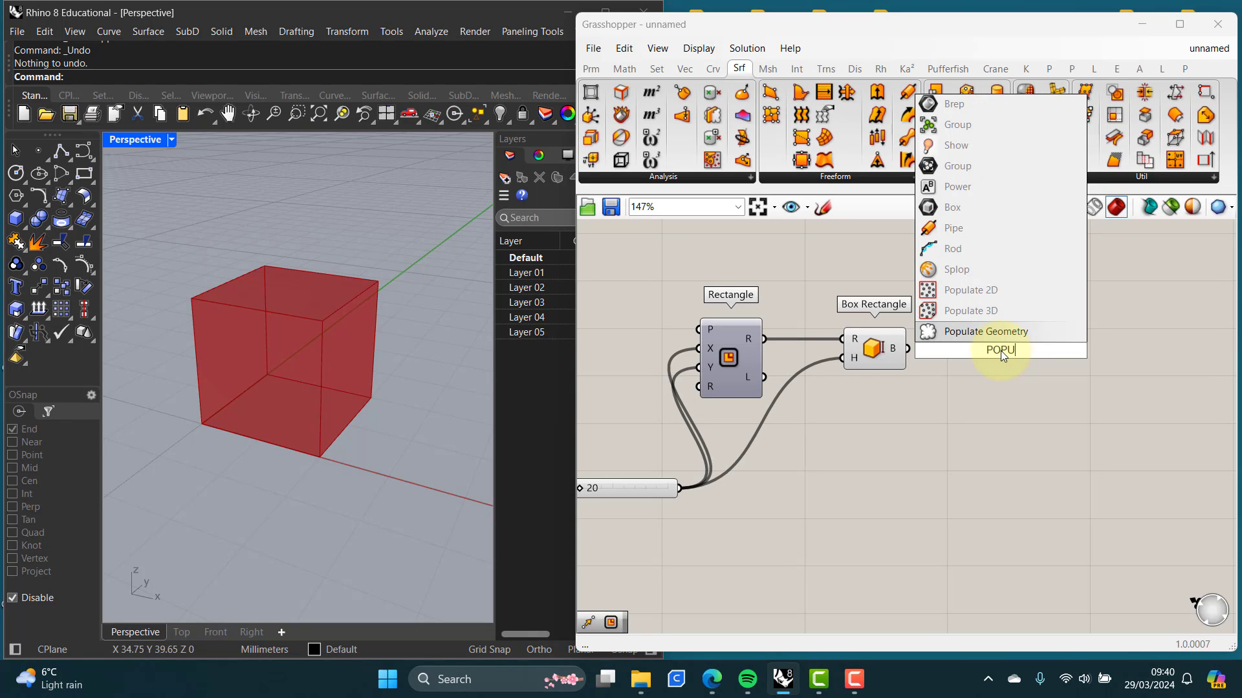
pyautogui.click(1014, 315)
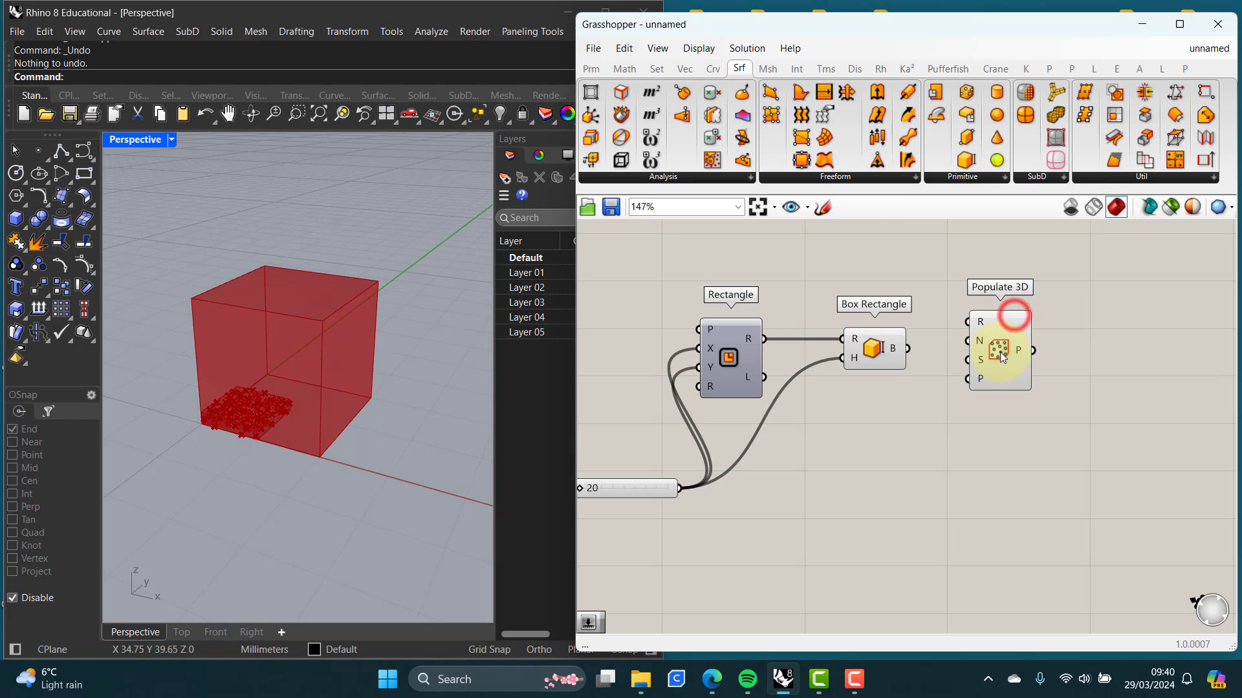
pyautogui.click(1000, 352)
pyautogui.moveTo(1008, 382); pyautogui.dragTo(1010, 375)
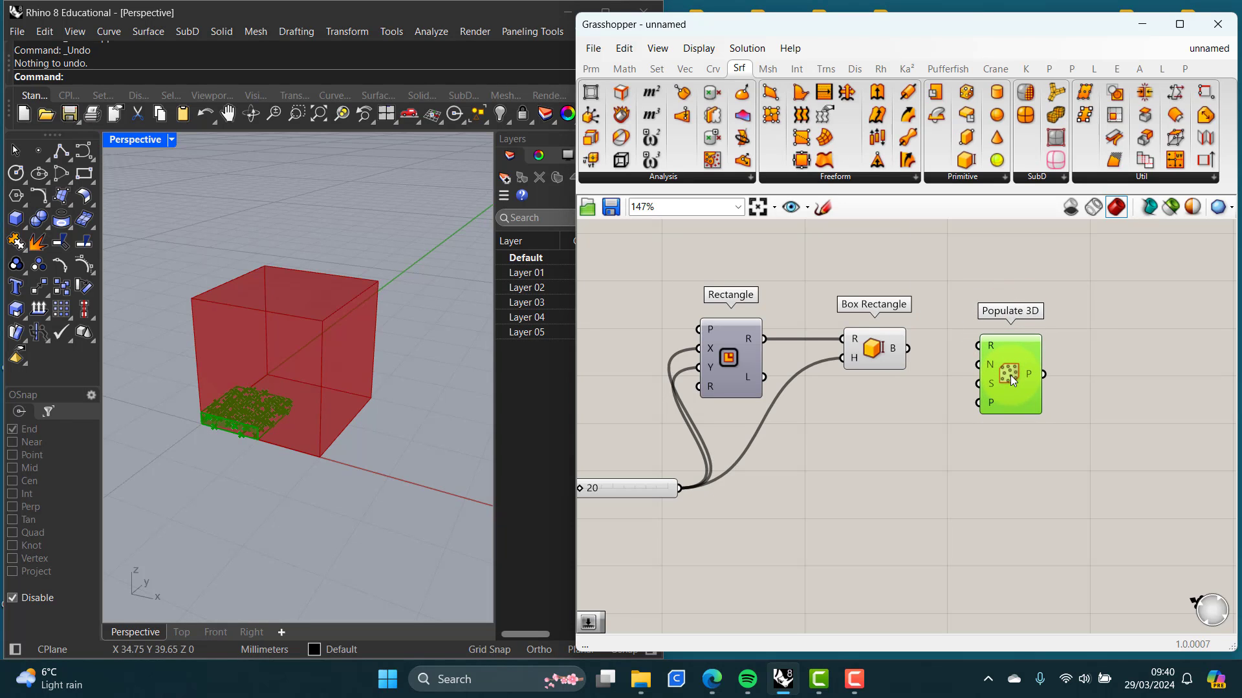
pyautogui.scroll(5, 243, 413)
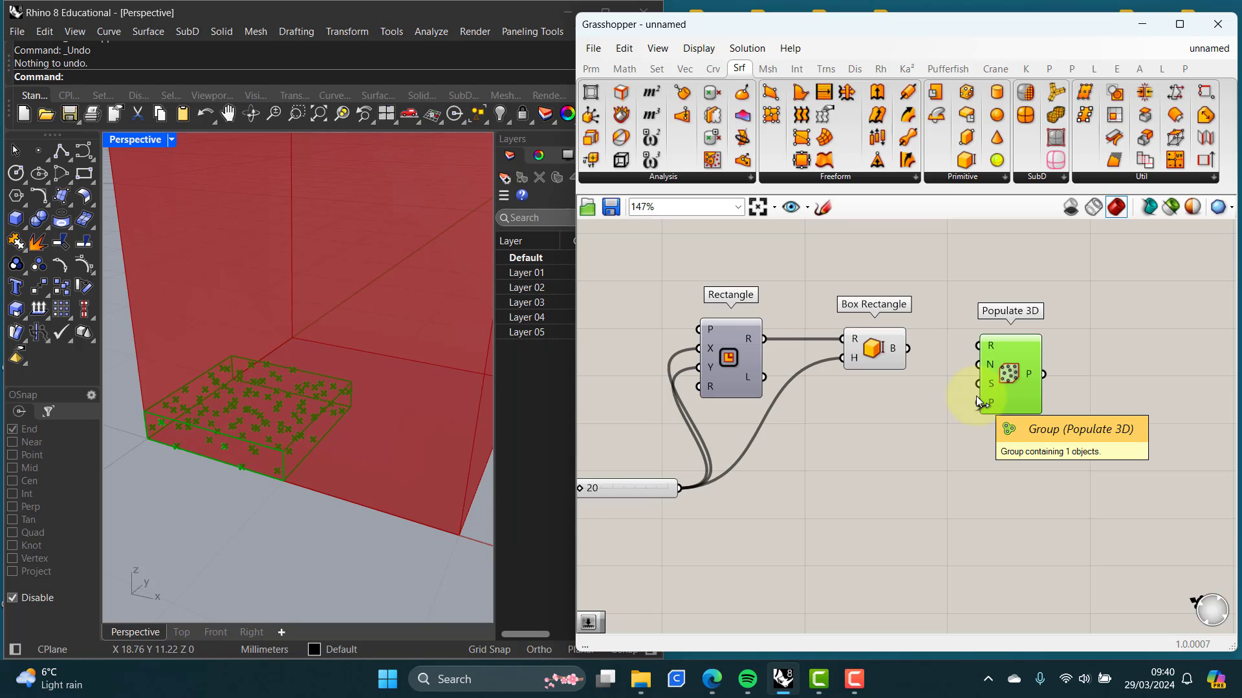
# Step: Connect Box Rectangle's B output to Populate 3D's R input and bring the whole point-filled cube into the Perspective viewport
pyautogui.moveTo(1004, 380); pyautogui.dragTo(996, 384)
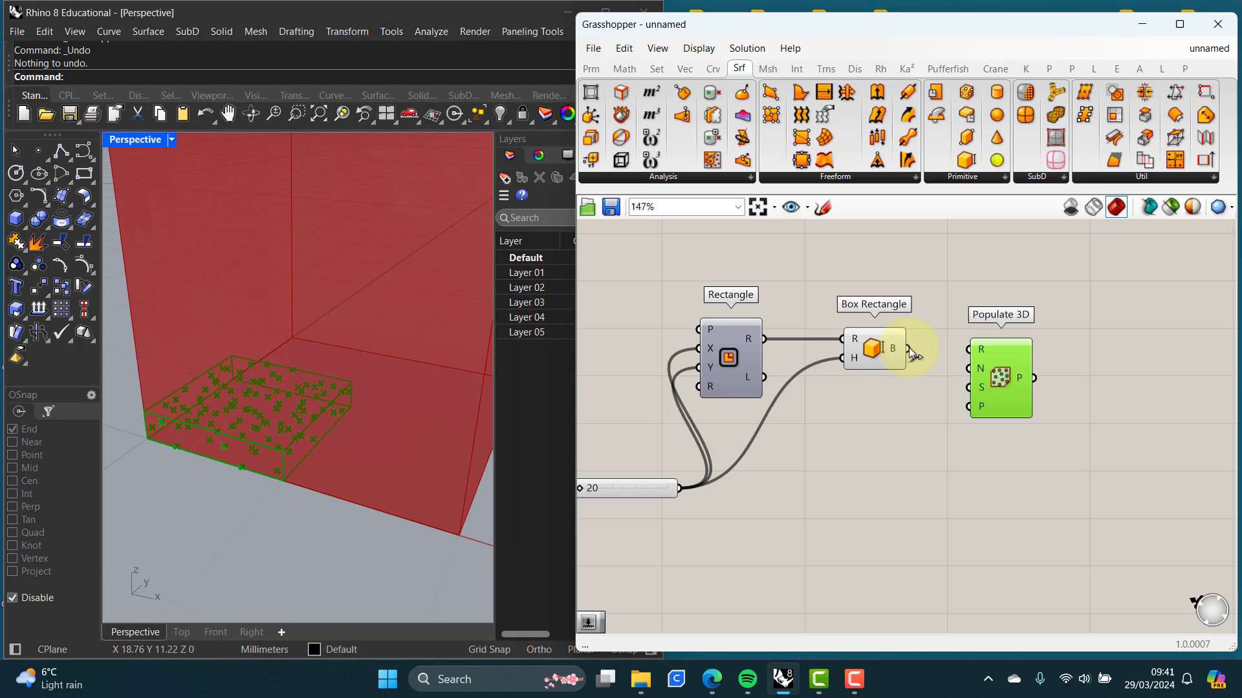
pyautogui.moveTo(907, 348); pyautogui.dragTo(1007, 370)
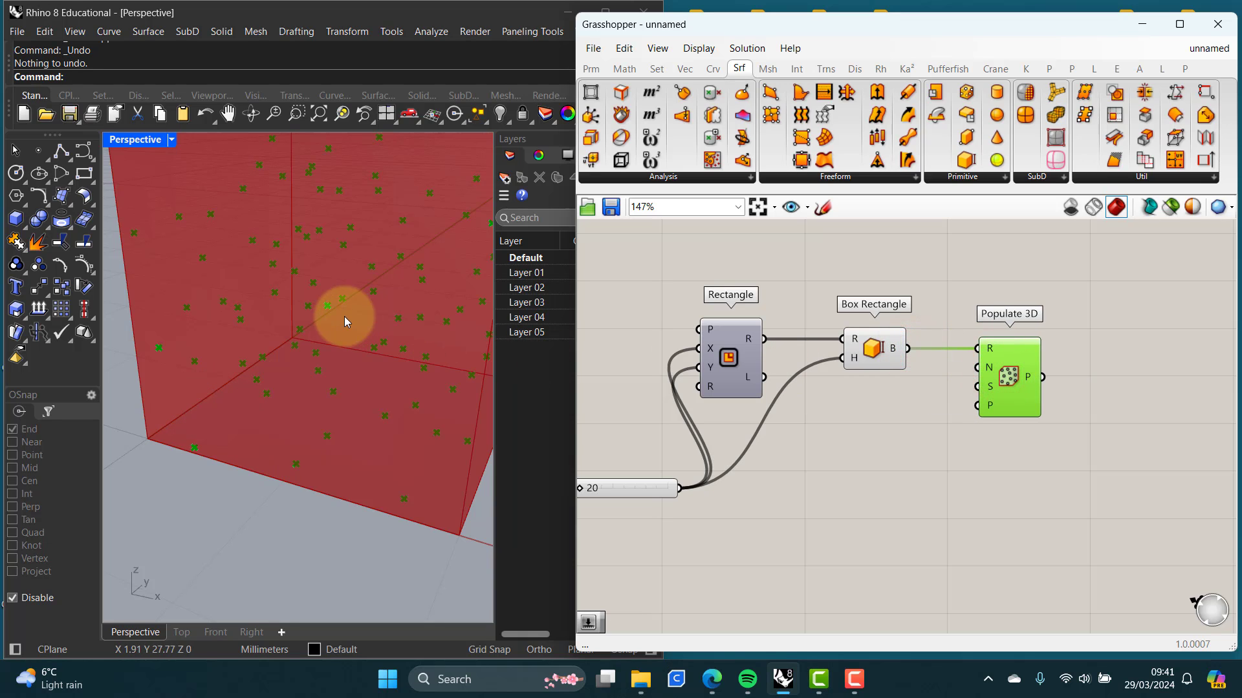
pyautogui.scroll(-4, 344, 316)
pyautogui.moveTo(374, 315); pyautogui.dragTo(331, 335, button='right')
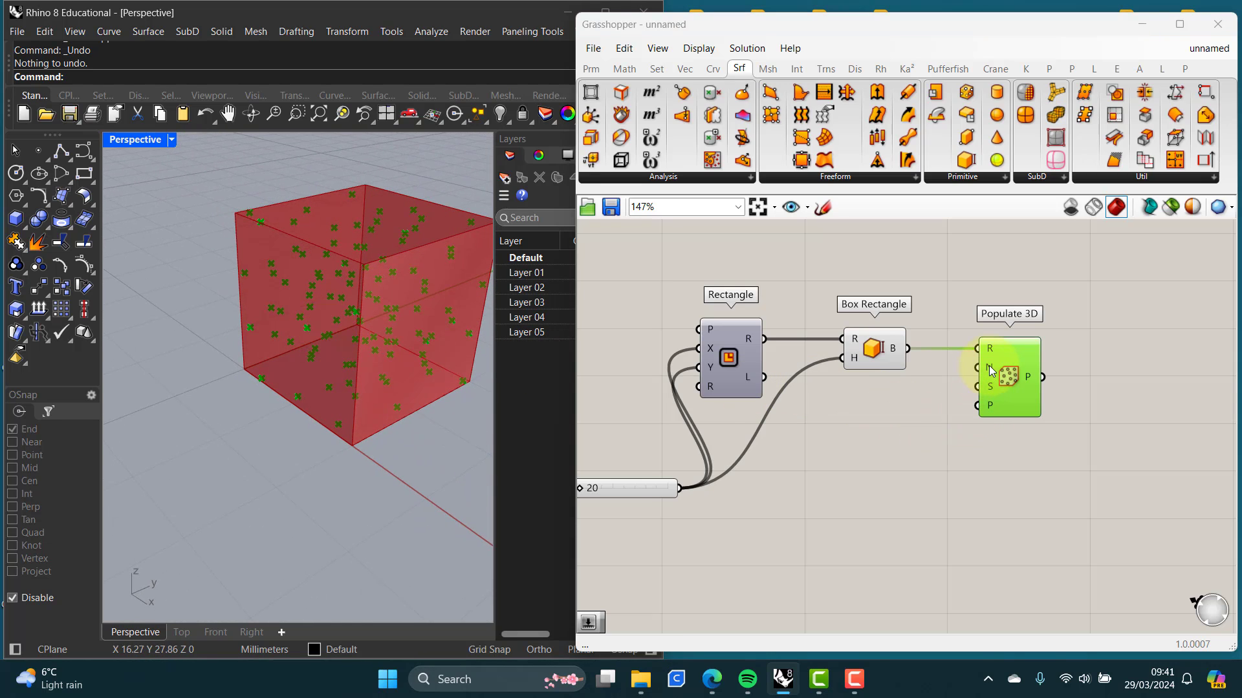
pyautogui.moveTo(992, 370)
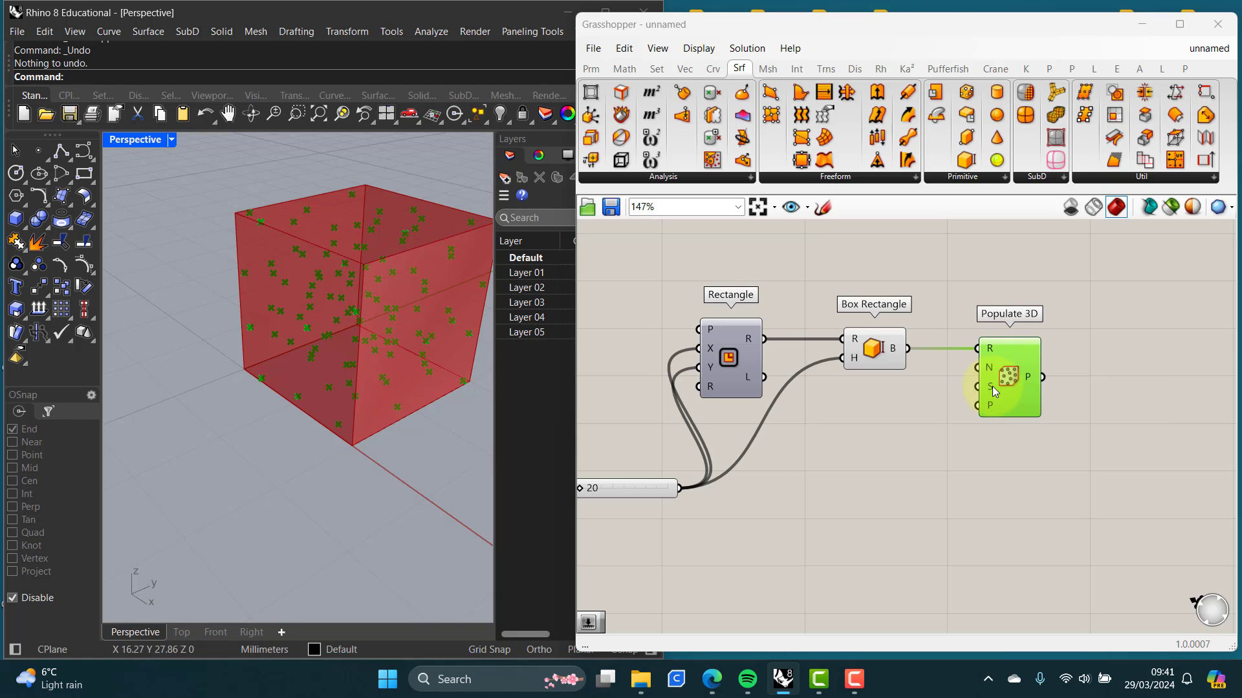
pyautogui.moveTo(992, 387)
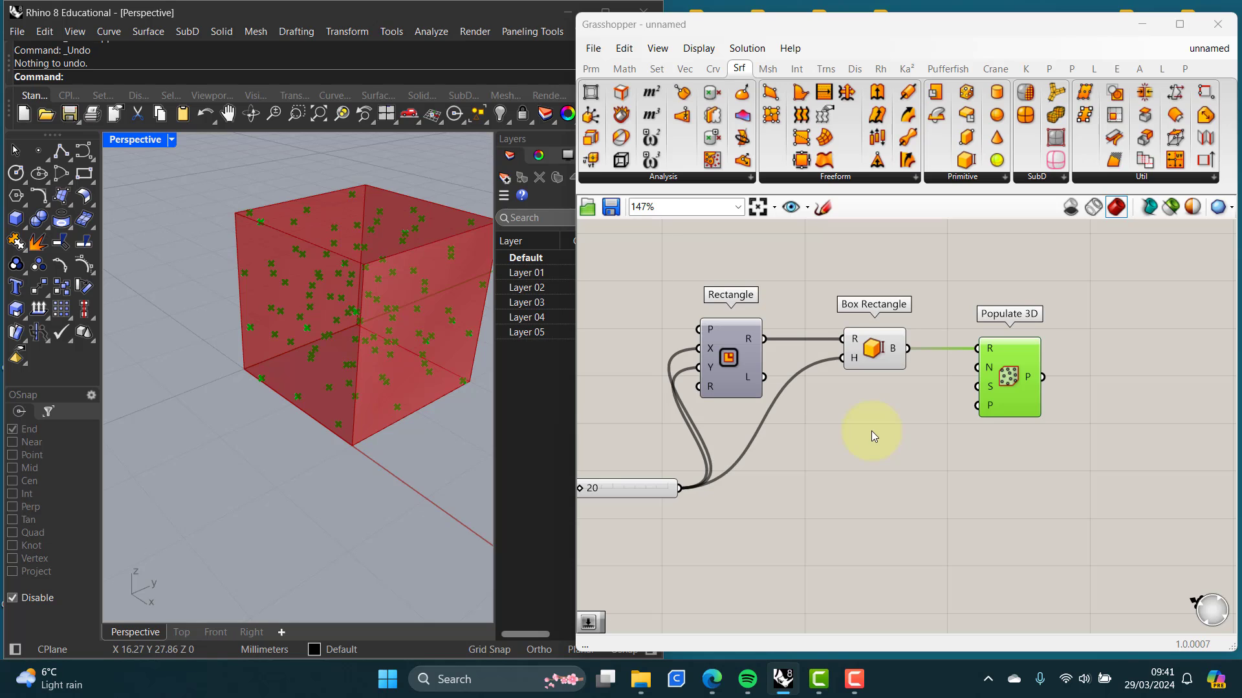
# Step: Duplicate the SQUARE SIZE slider into the space below Box Rectangle and connect the copy to Populate 3D's N input
pyautogui.moveTo(872, 431); pyautogui.dragTo(877, 431, button='right')
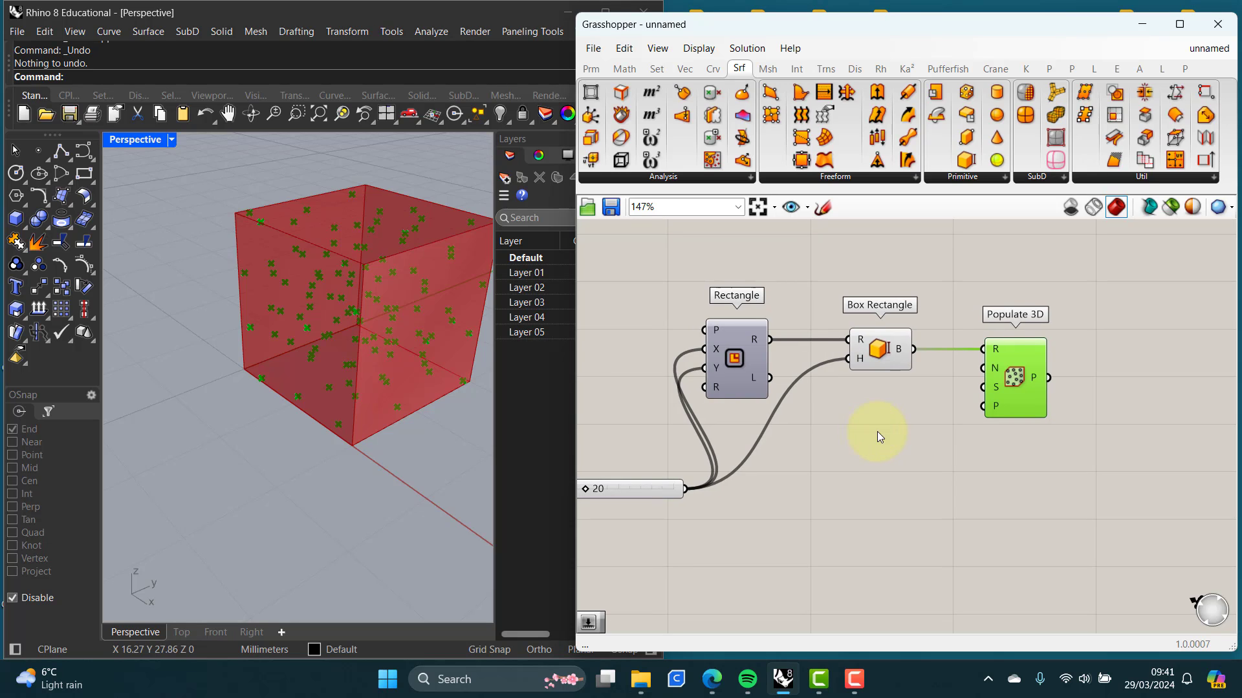
pyautogui.scroll(-2, 856, 437)
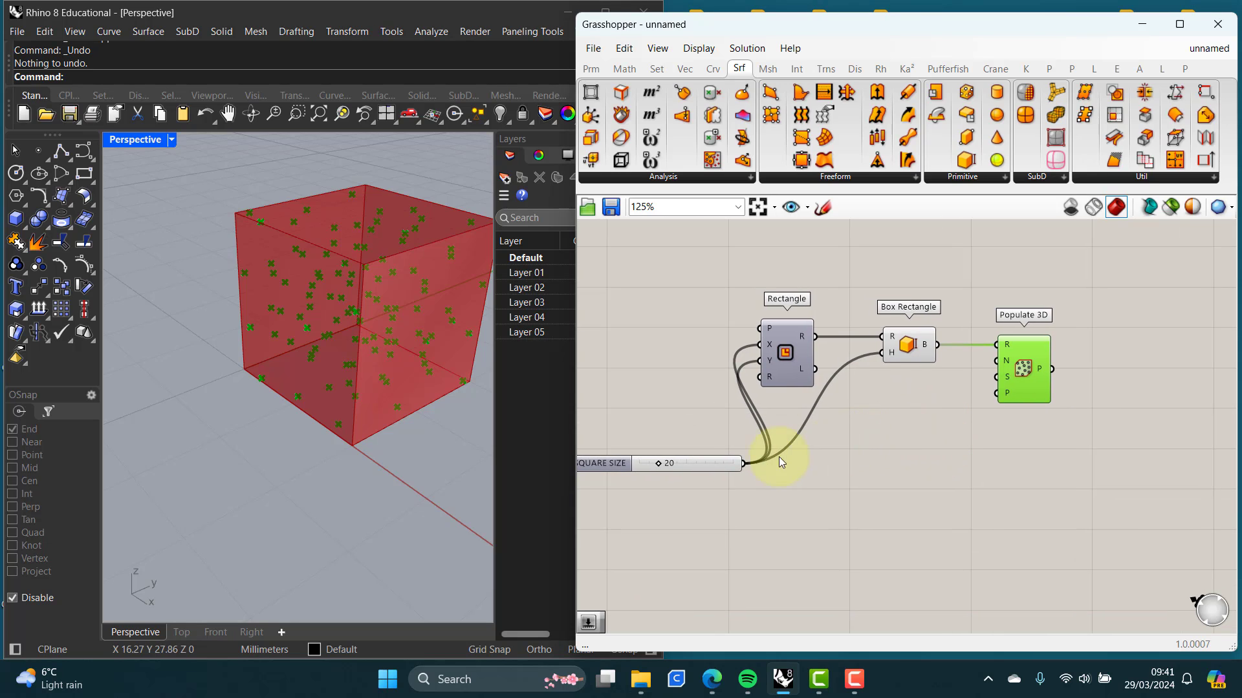
pyautogui.click(599, 464)
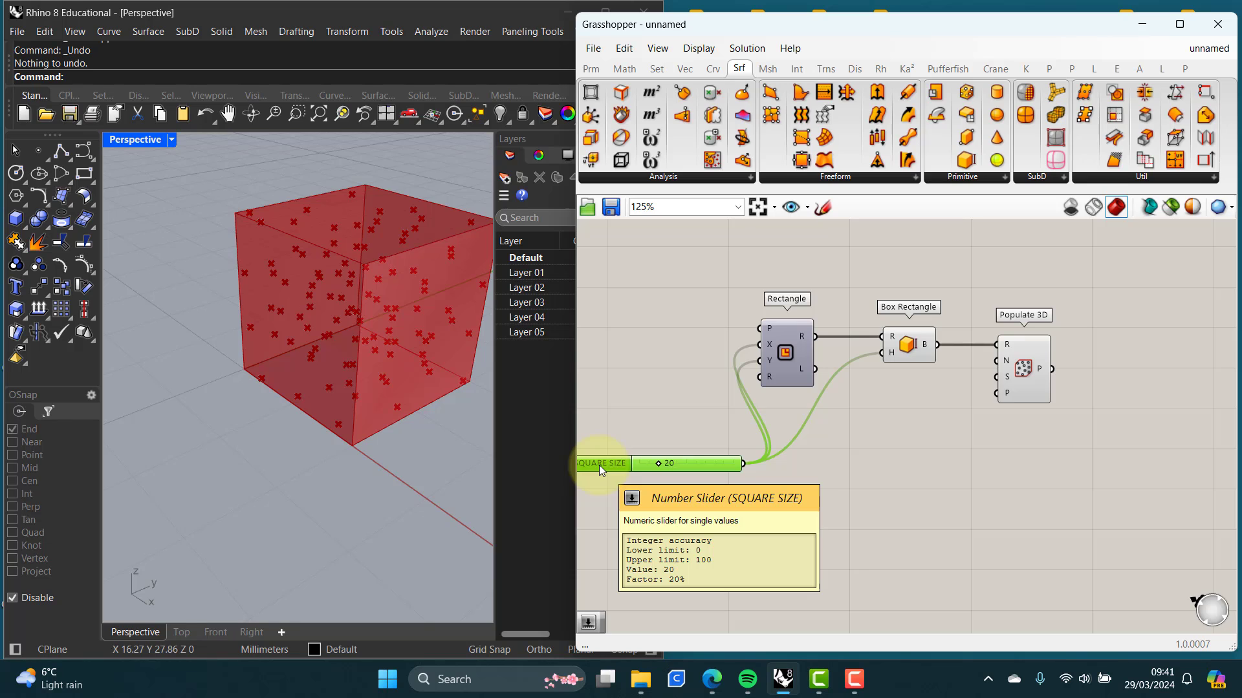
pyautogui.keyDown('alt'); pyautogui.moveTo(598, 464); pyautogui.dragTo(834, 468); pyautogui.keyUp('alt')
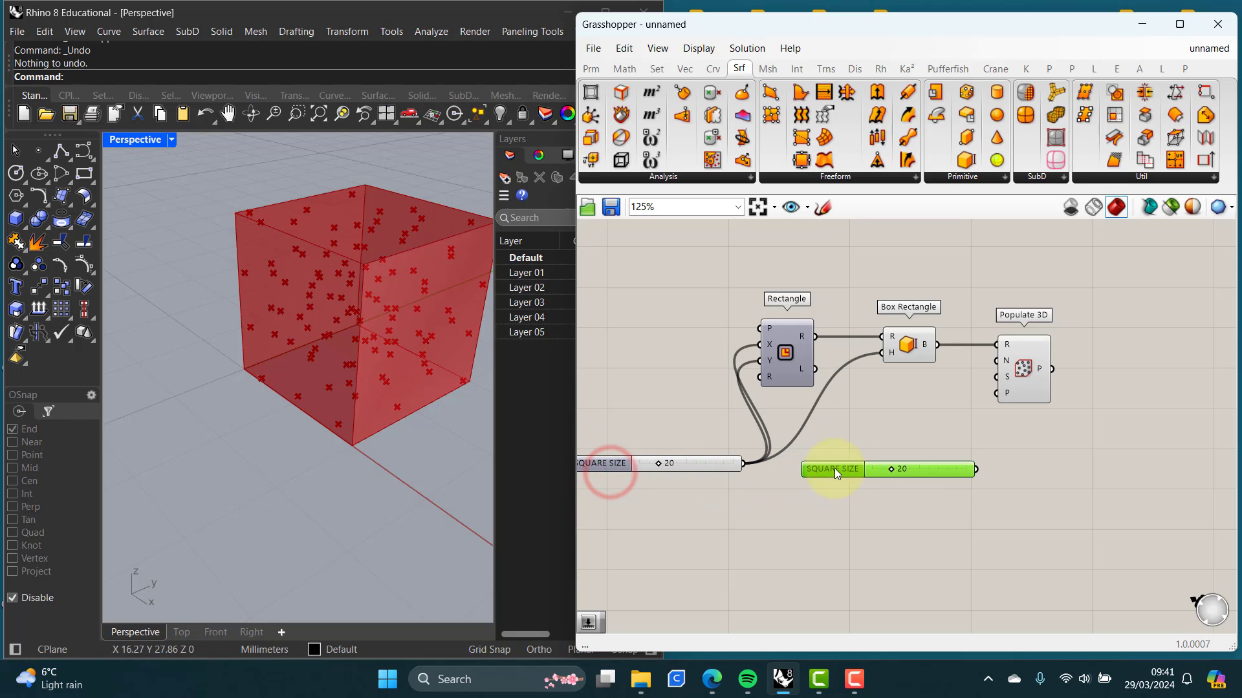
pyautogui.moveTo(917, 470); pyautogui.dragTo(839, 470, button='right')
pyautogui.scroll(2, 903, 464)
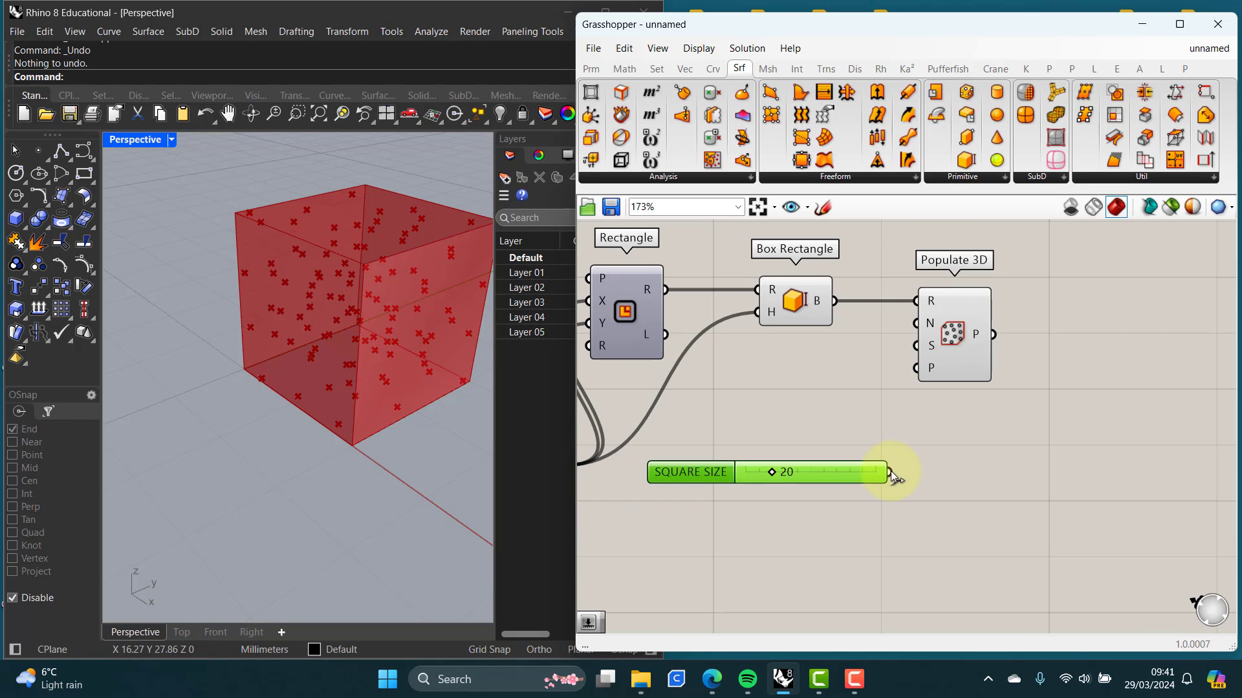
pyautogui.moveTo(890, 472); pyautogui.dragTo(903, 326)
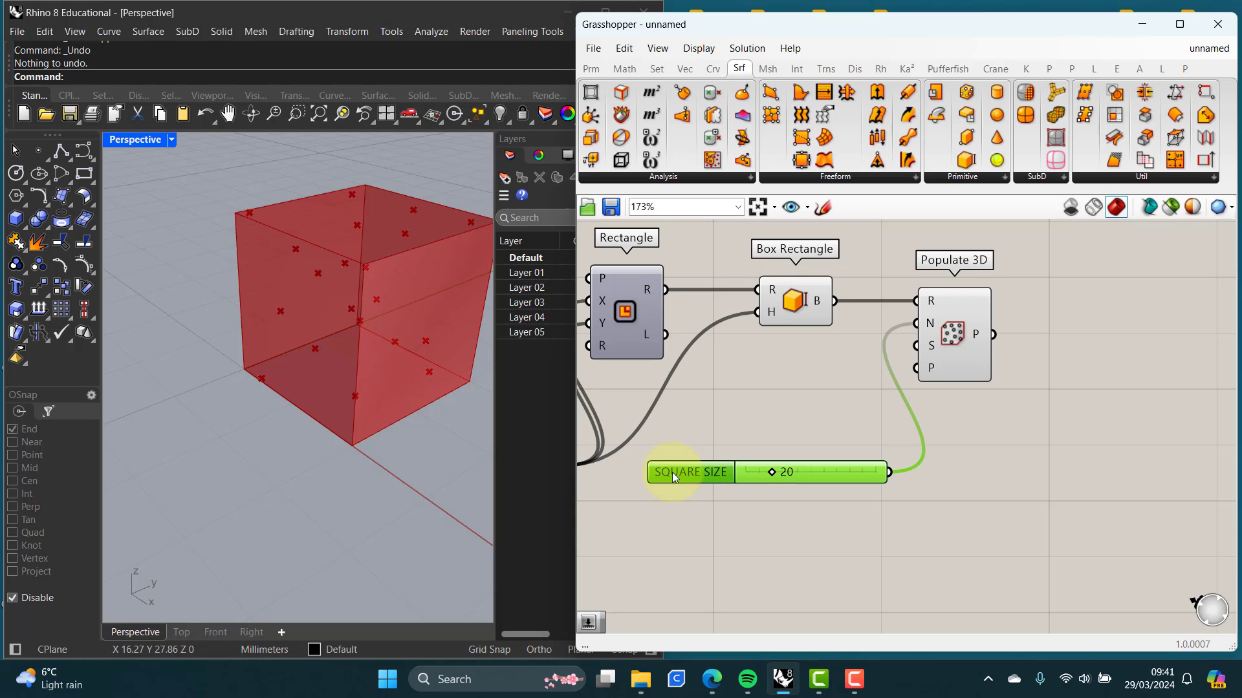
# Step: Clear the duplicate slider's custom name, then shorten the slider and place it just below Box Rectangle
pyautogui.doubleClick(693, 472)
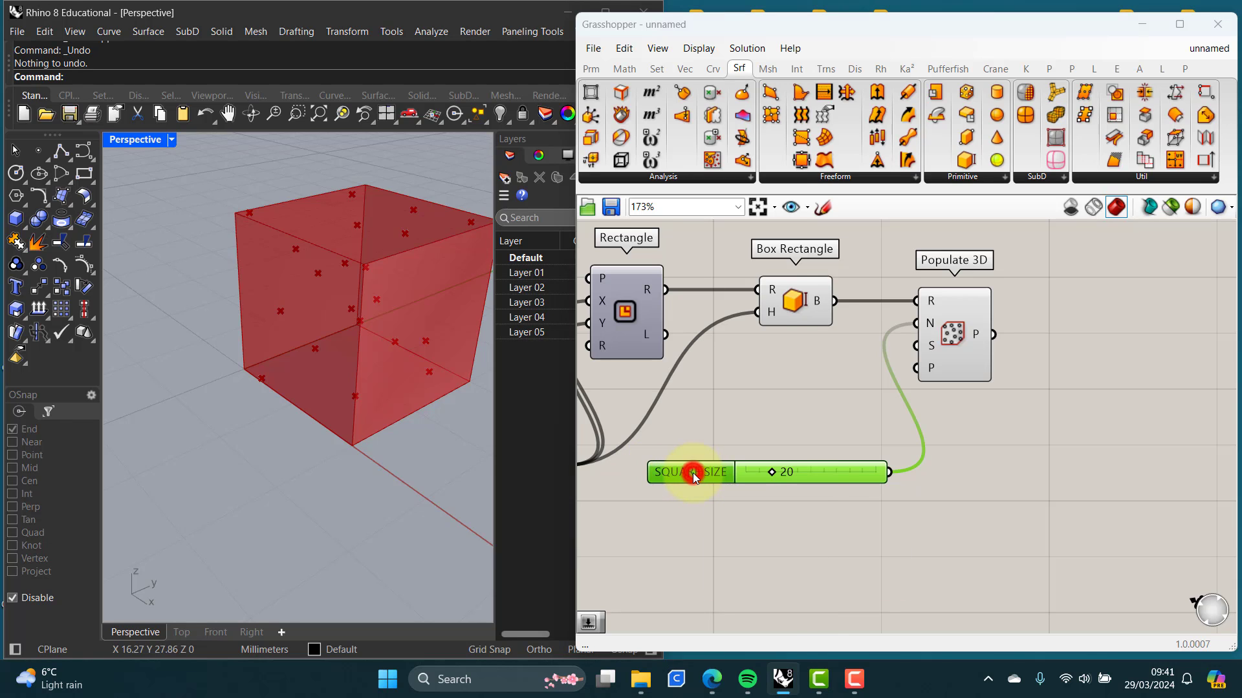
pyautogui.moveTo(724, 286); pyautogui.dragTo(608, 295)
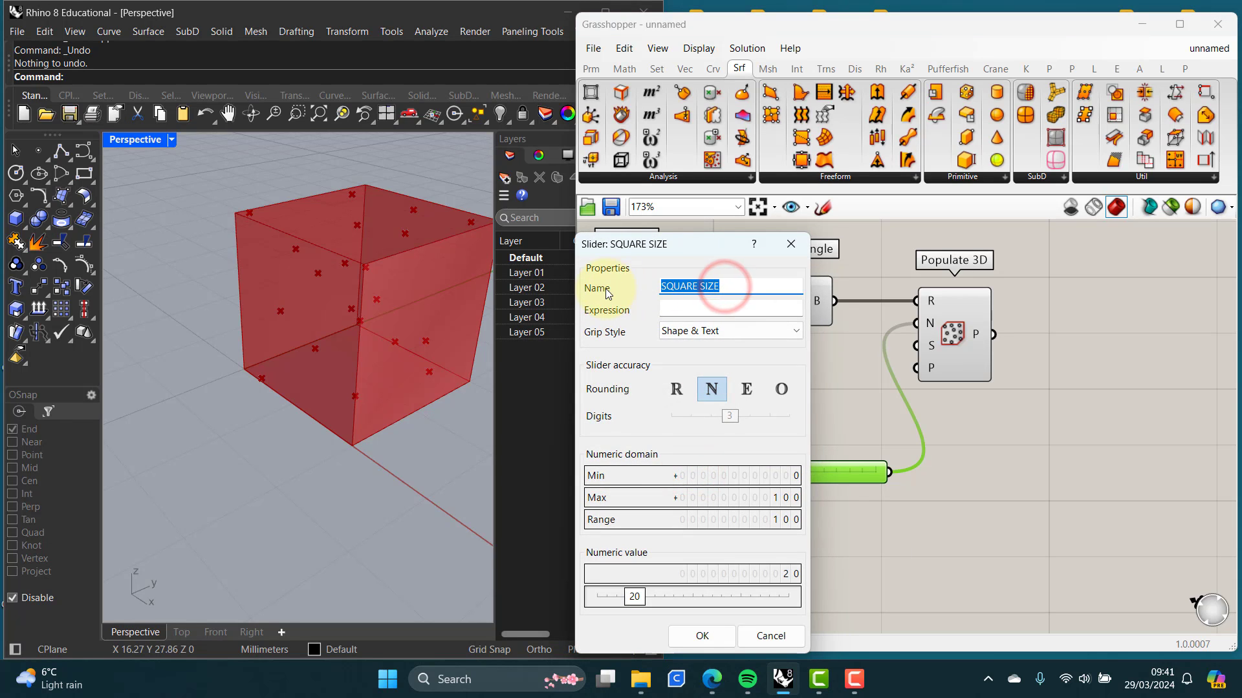
pyautogui.press('BackSpace')
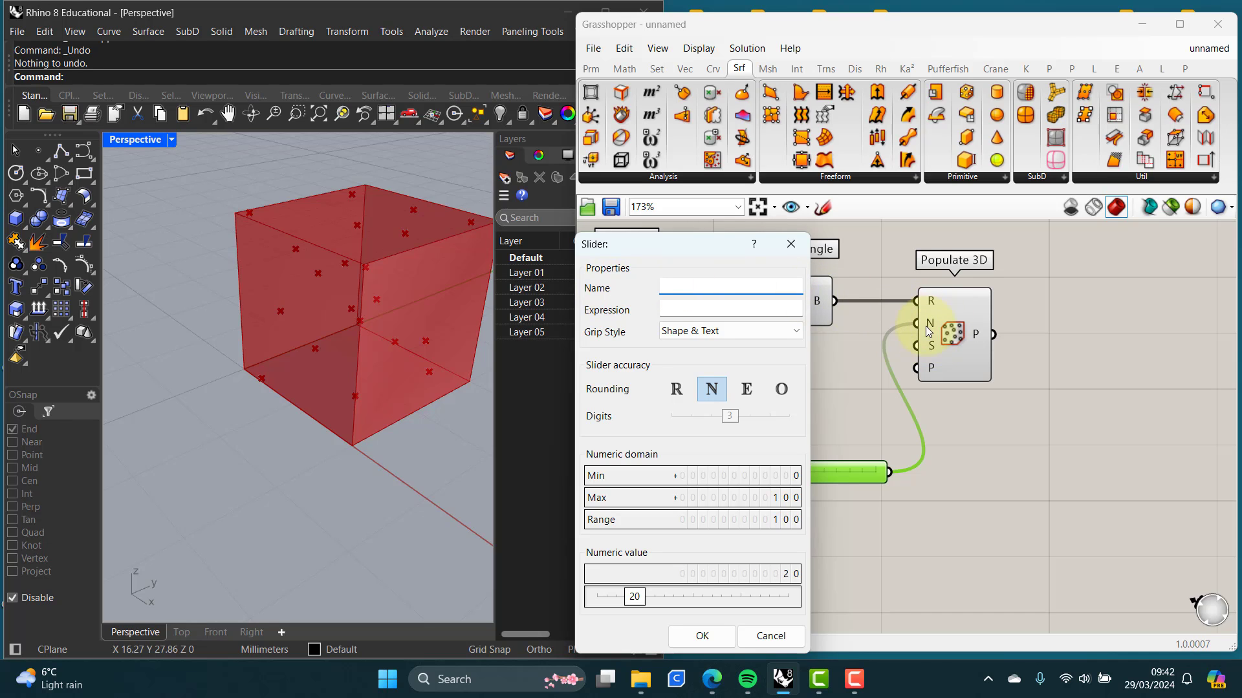
pyautogui.click(703, 636)
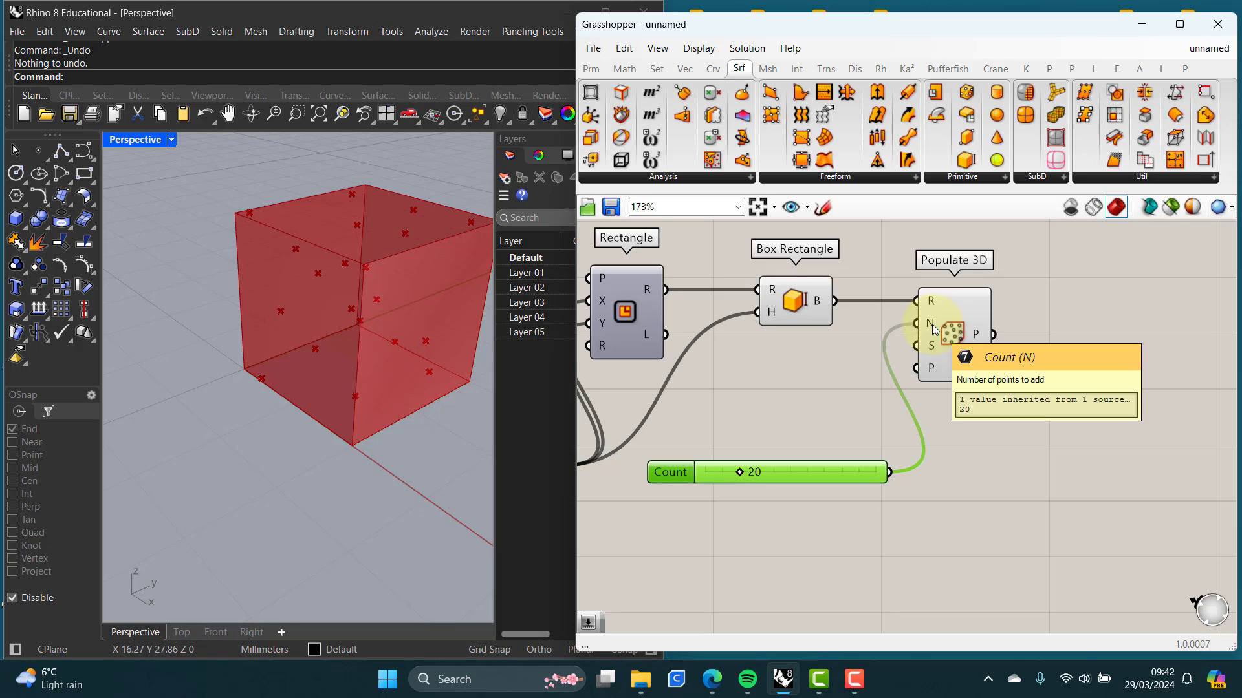
pyautogui.moveTo(787, 474); pyautogui.dragTo(762, 456)
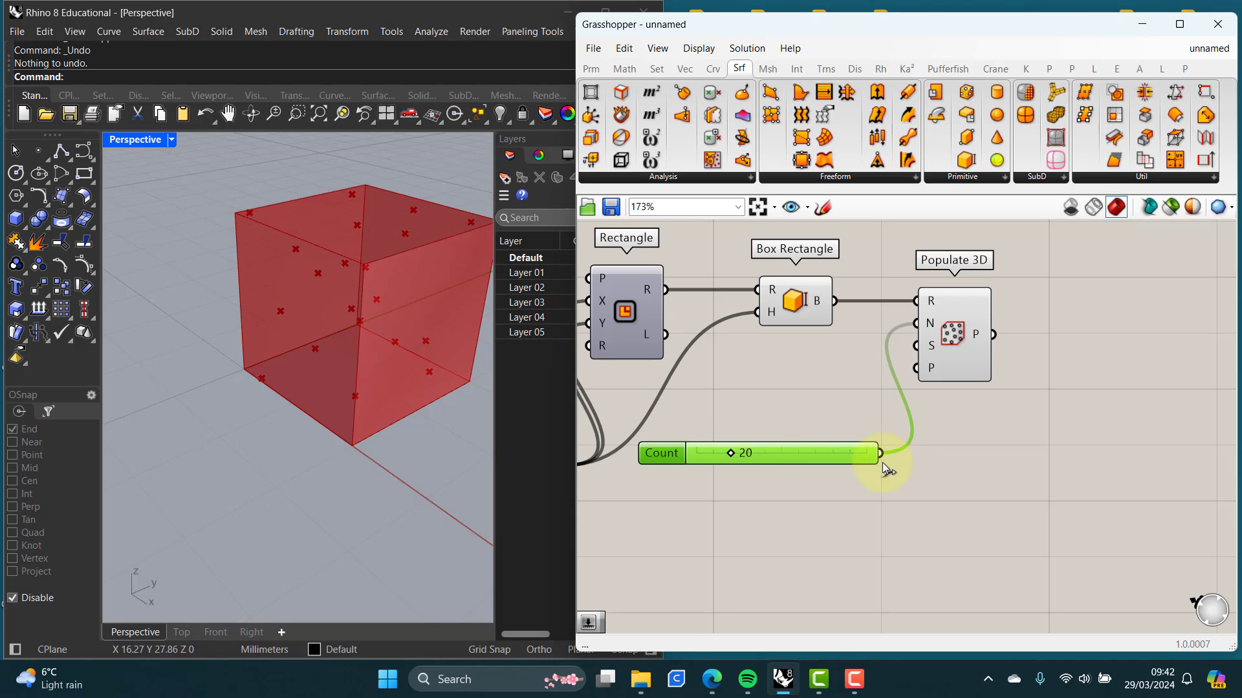
pyautogui.moveTo(875, 461); pyautogui.dragTo(821, 458)
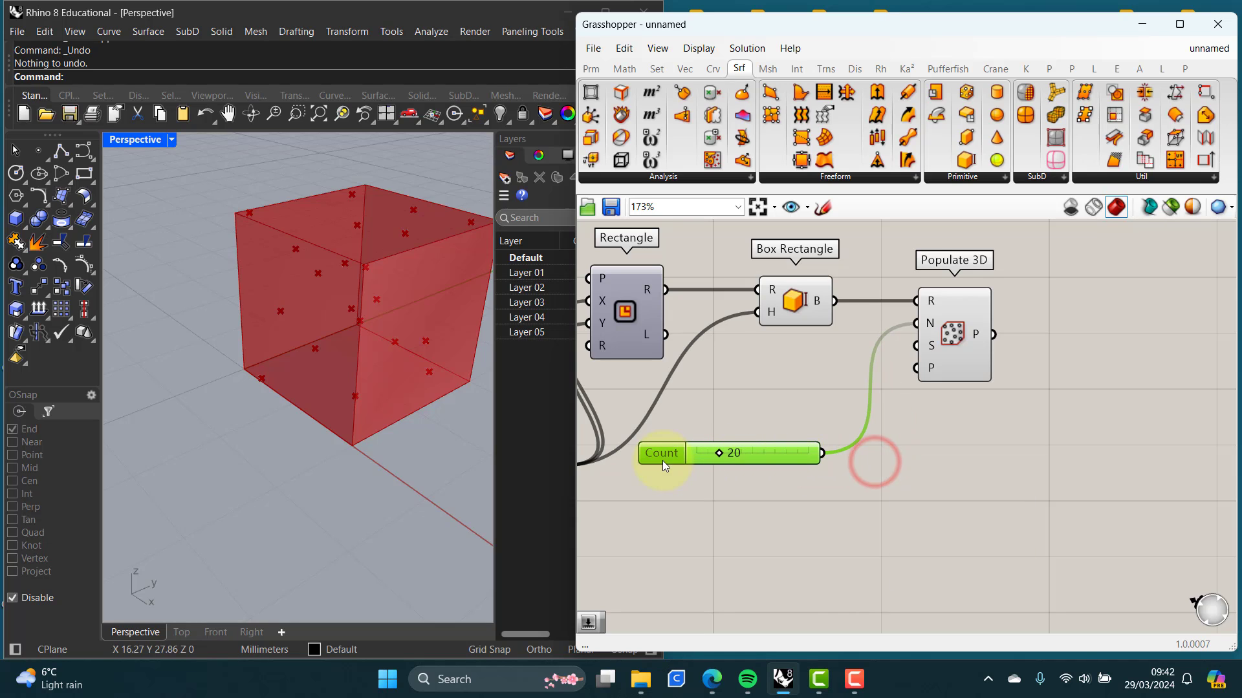
pyautogui.moveTo(661, 458); pyautogui.dragTo(704, 427)
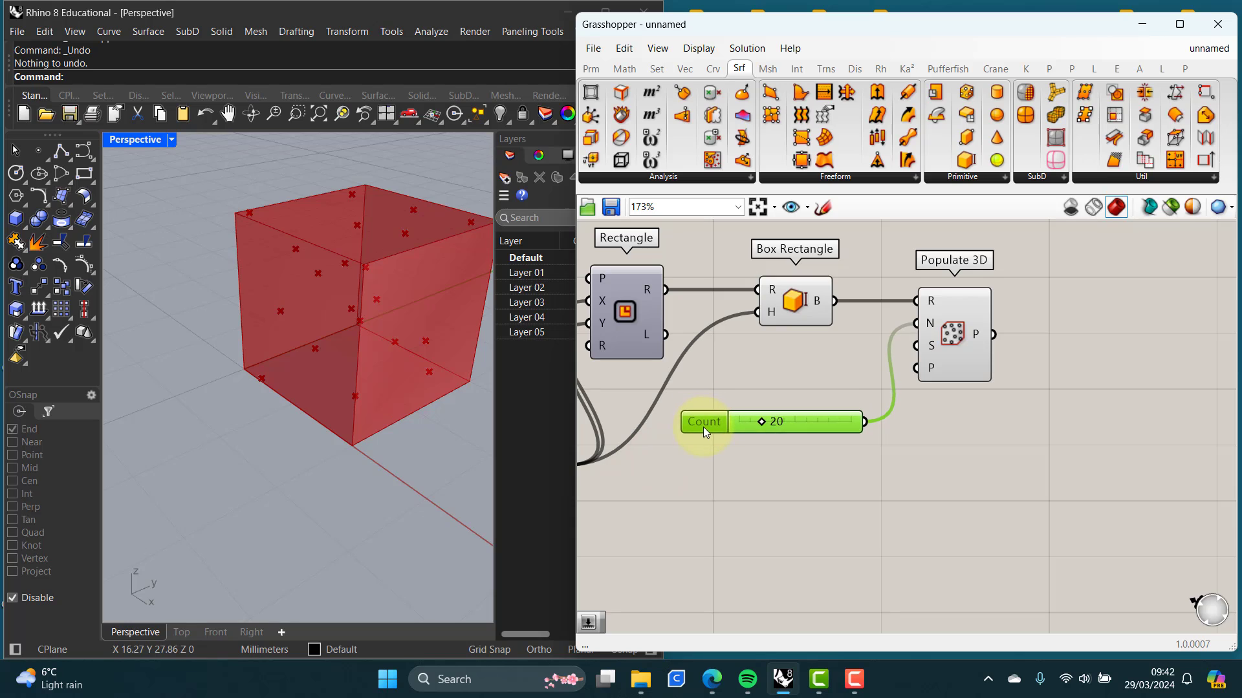
# Step: Copy the Count slider and place the copy directly beneath it for Populate 3D's S input
pyautogui.moveTo(930, 345)
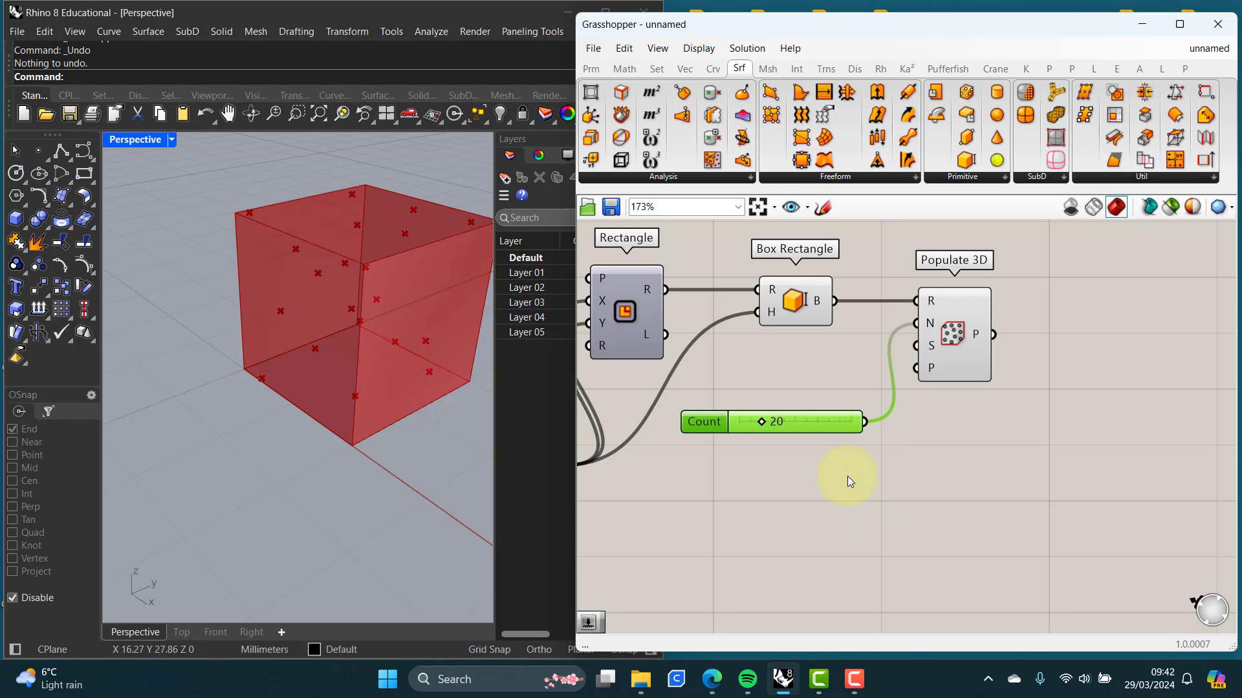
pyautogui.moveTo(814, 467); pyautogui.dragTo(821, 474, button='right')
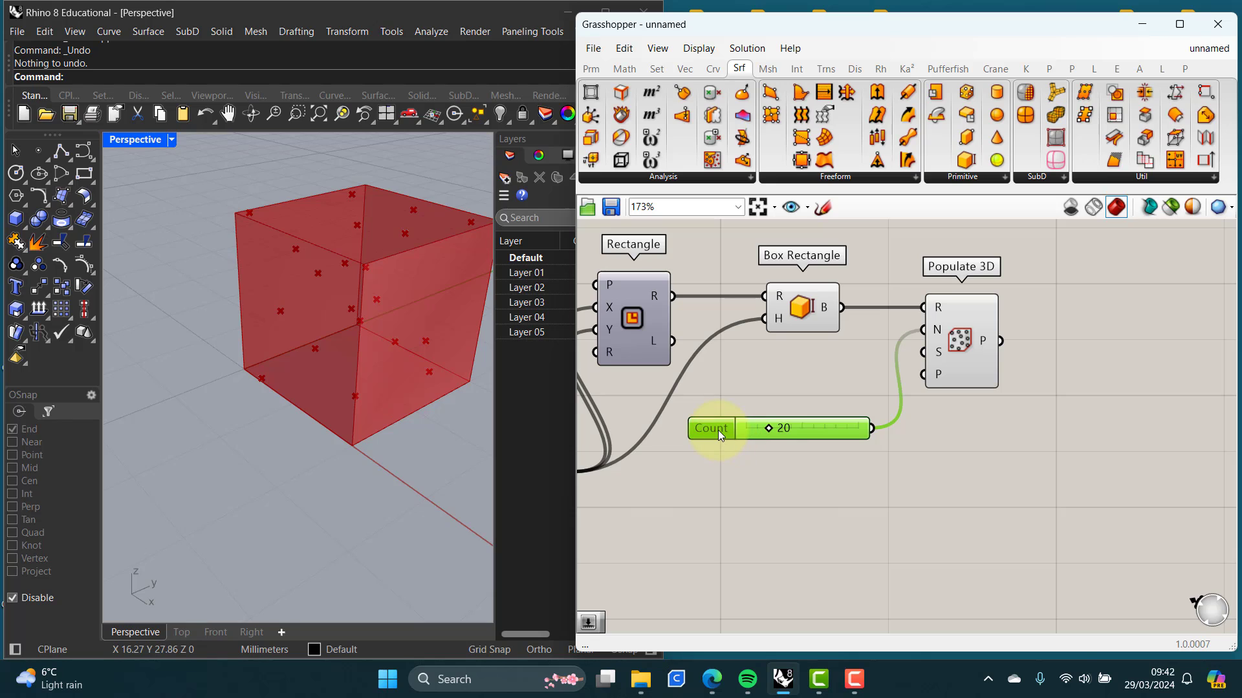
pyautogui.moveTo(717, 429)
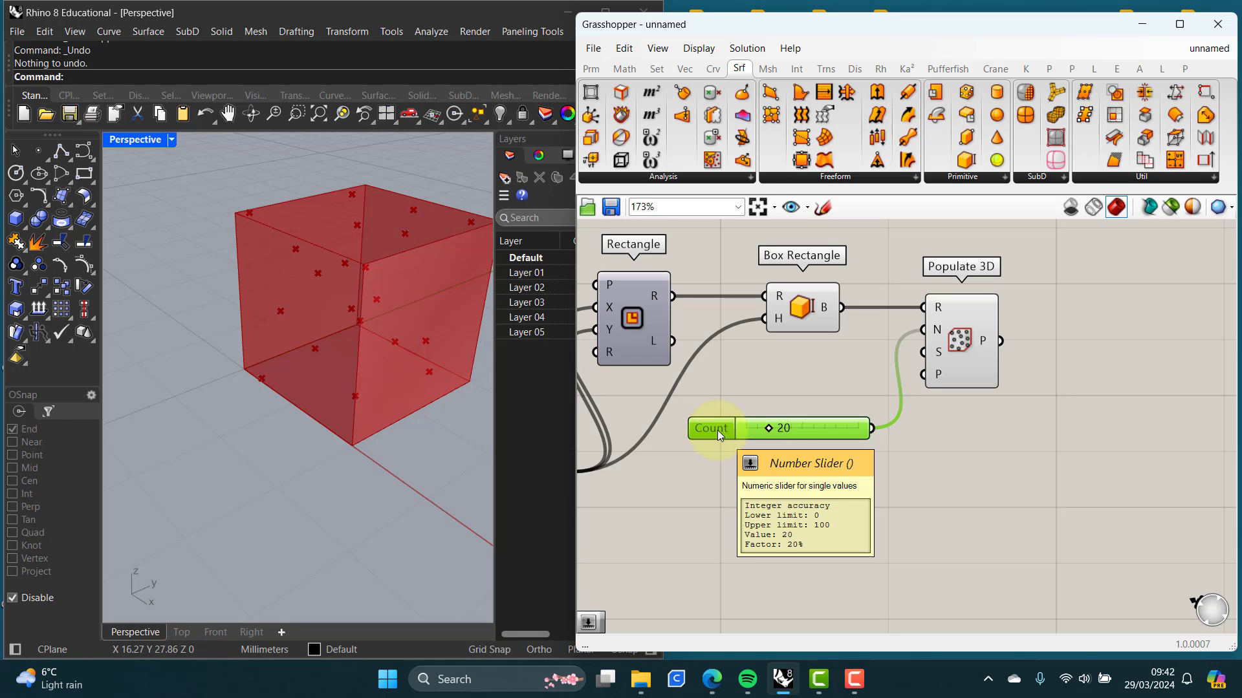
pyautogui.click(716, 429)
pyautogui.hotkey('ctrl', 'c')
pyautogui.hotkey('ctrl', 'v')
pyautogui.moveTo(718, 443); pyautogui.dragTo(708, 480)
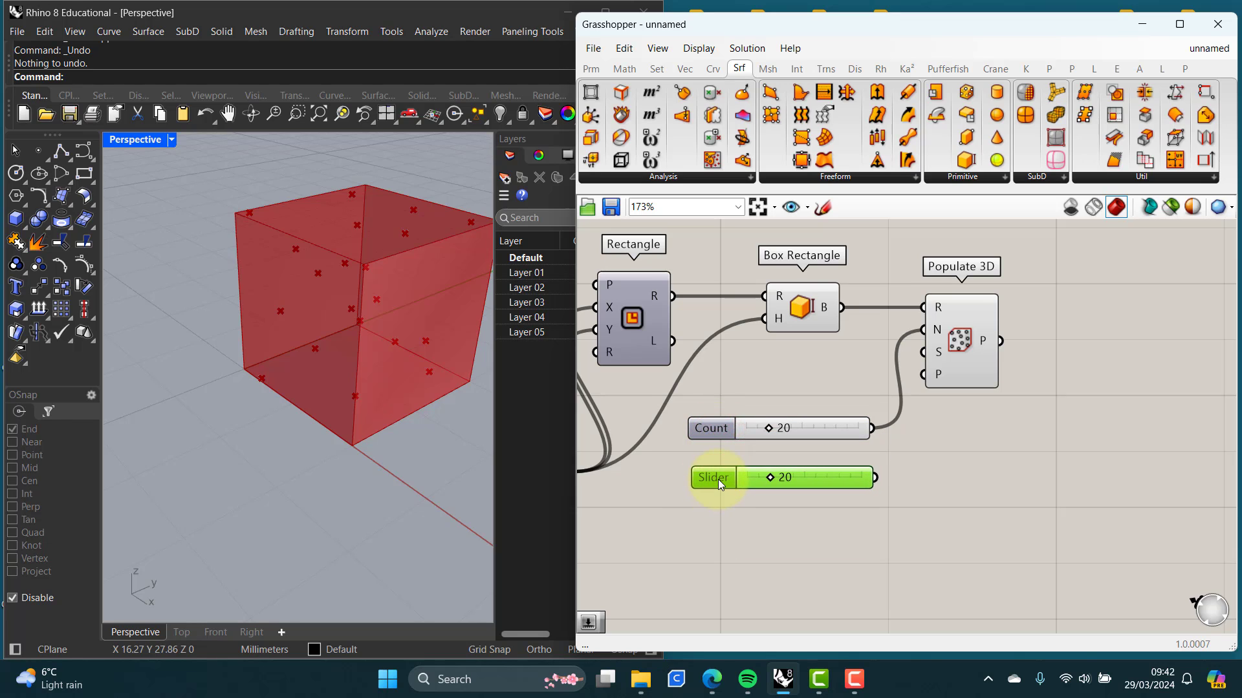
# Step: Set the copied slider's numeric domain to a minimum of 1 and a maximum of 10
pyautogui.doubleClick(717, 480)
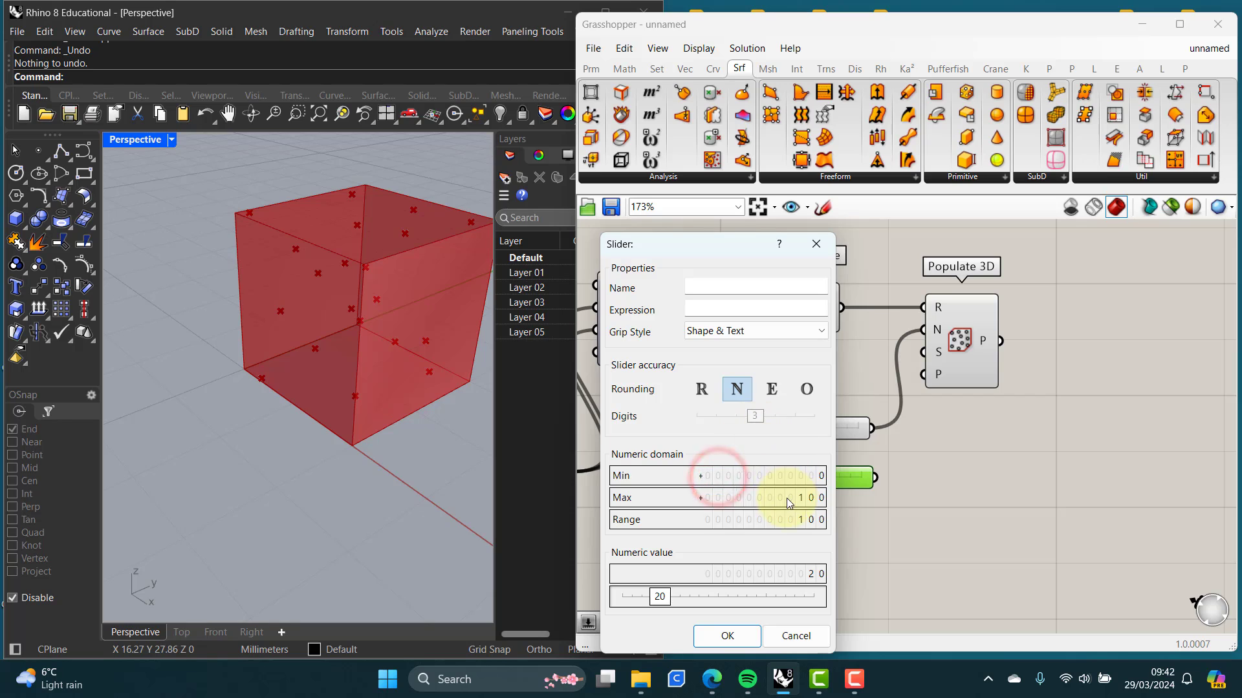
pyautogui.doubleClick(797, 497)
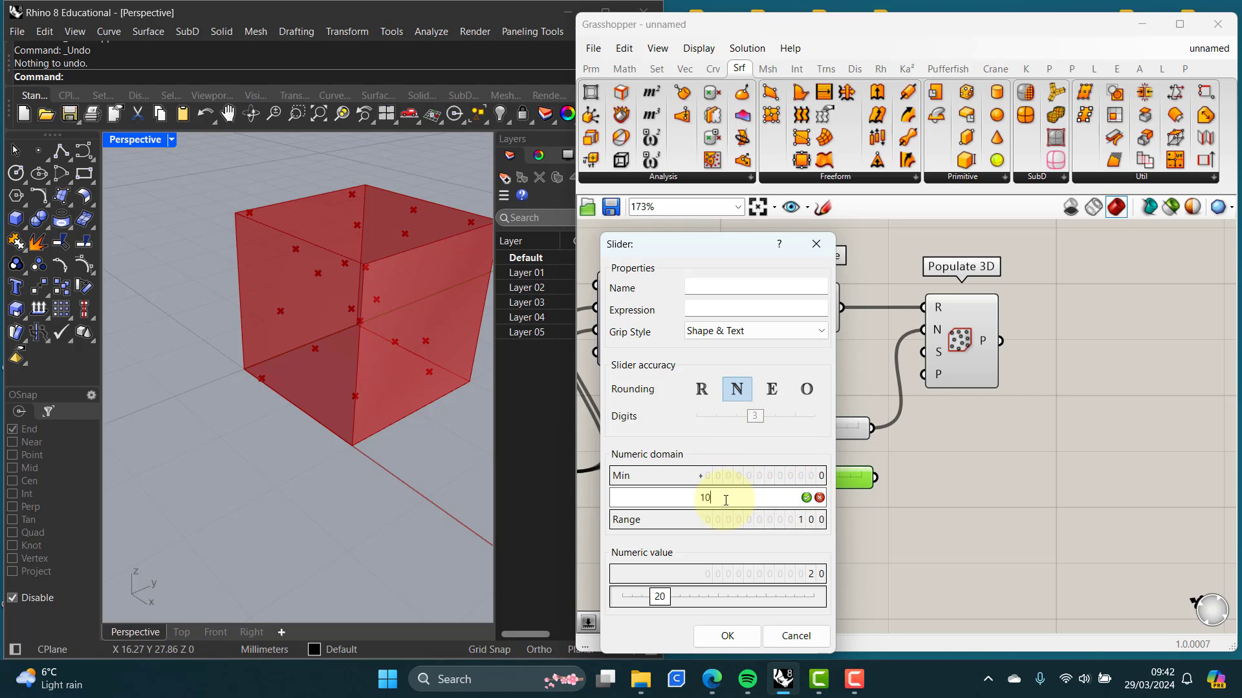
pyautogui.click(805, 498)
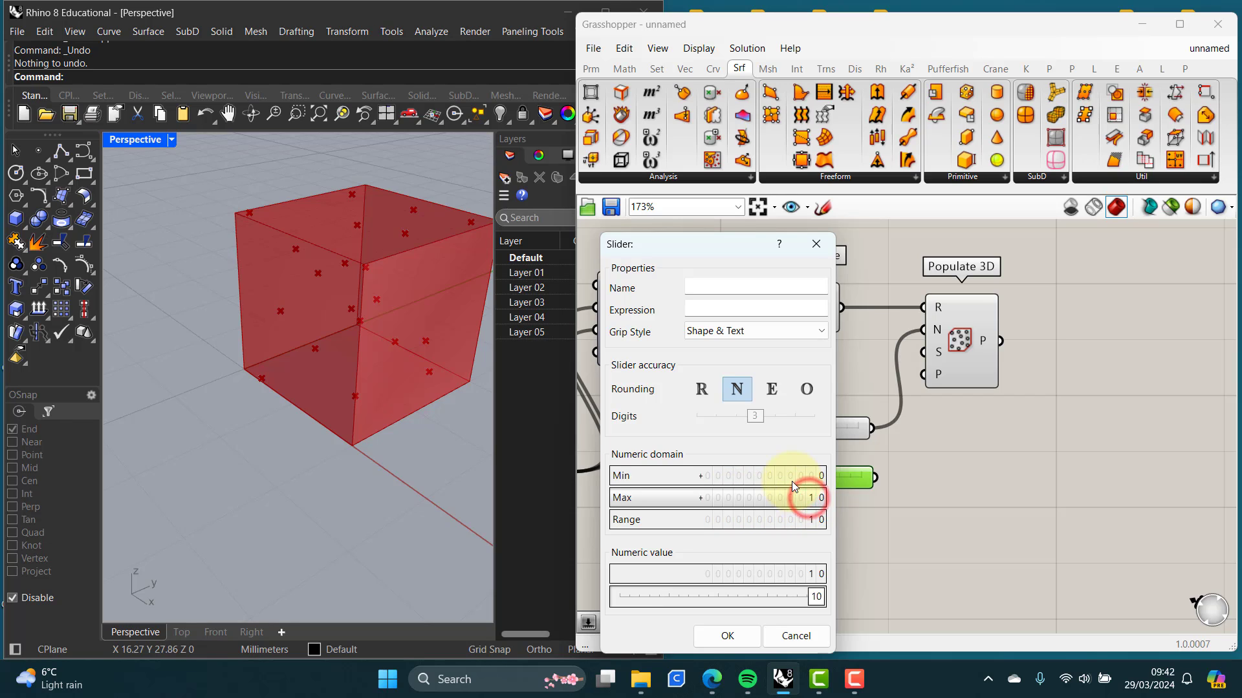
pyautogui.doubleClick(806, 478)
pyautogui.write('1')
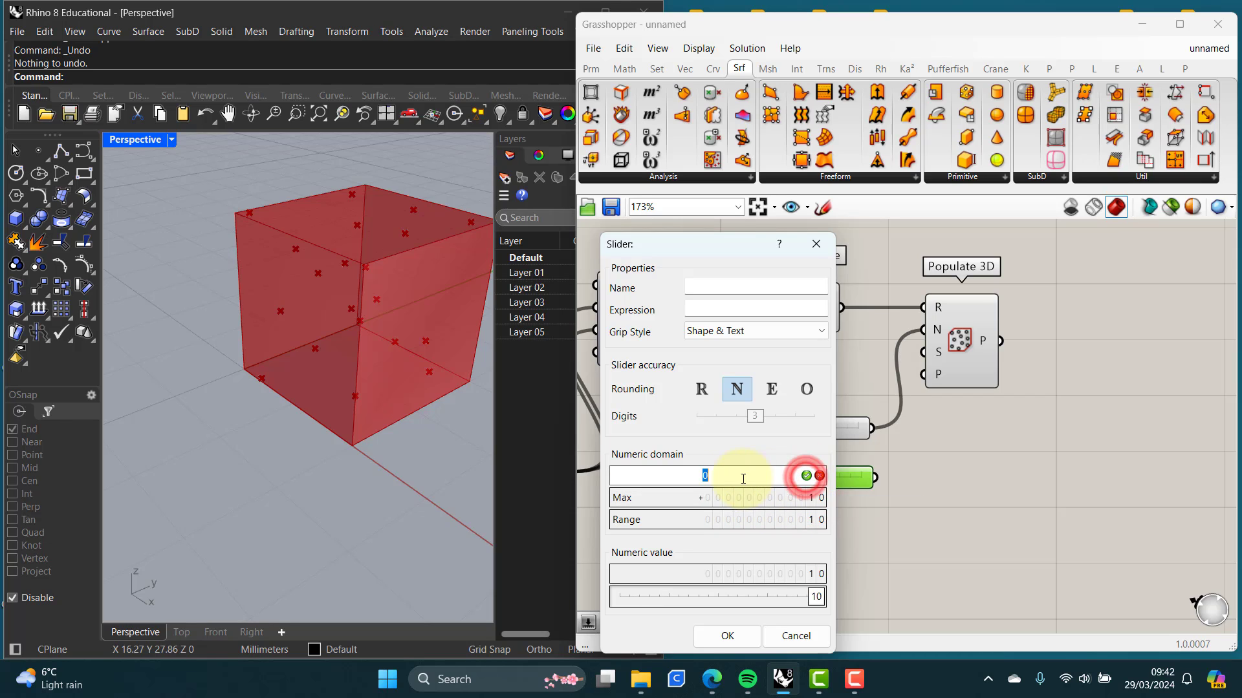
pyautogui.click(806, 476)
pyautogui.click(727, 635)
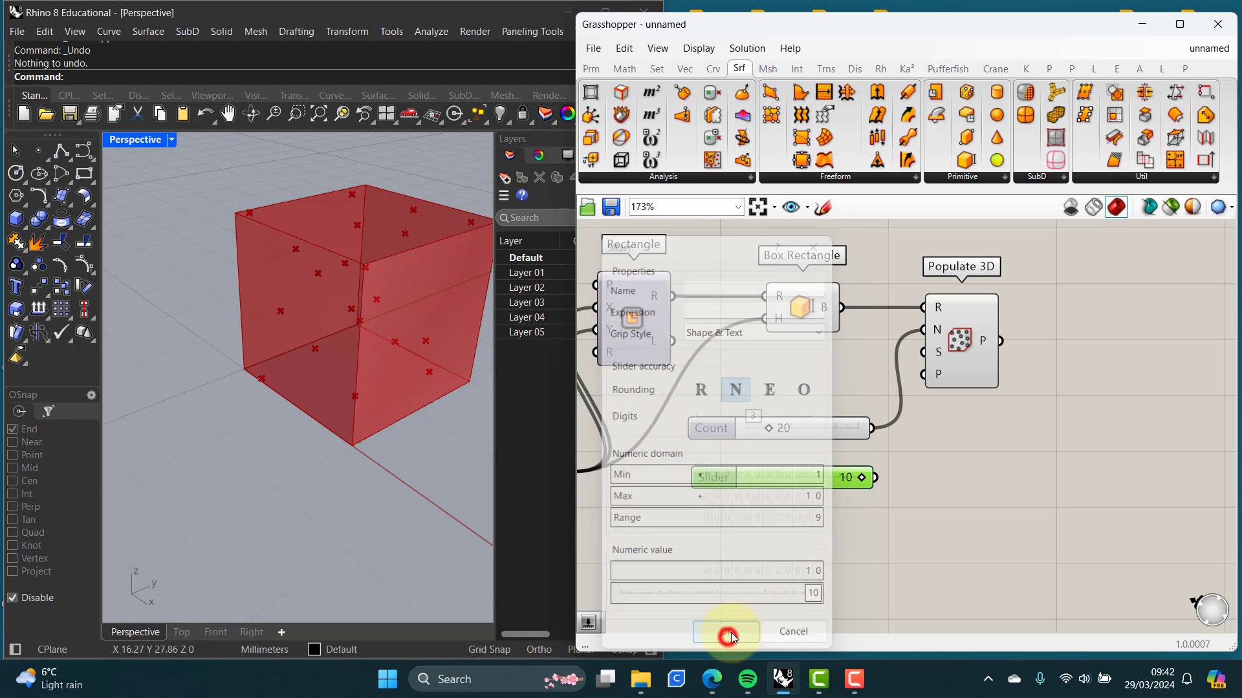
# Step: Connect the 1-to-10 slider to Populate 3D's S input and set the seed to 3
pyautogui.moveTo(770, 479); pyautogui.dragTo(867, 482)
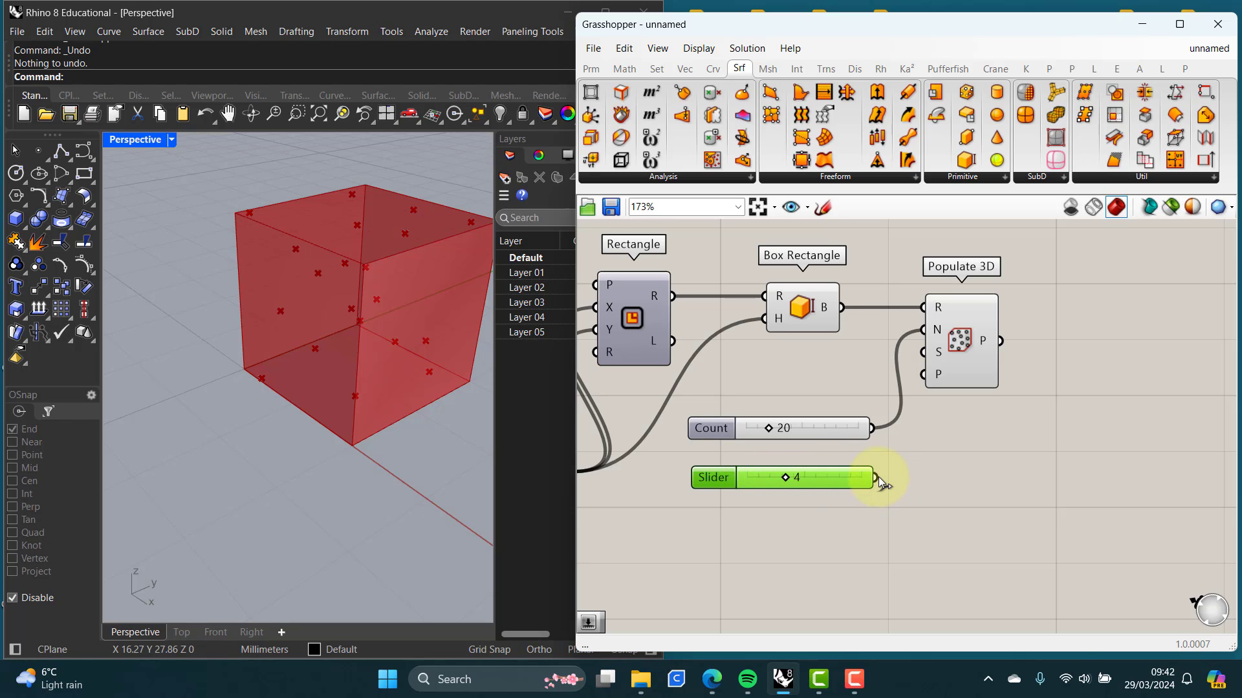
pyautogui.moveTo(877, 477); pyautogui.dragTo(911, 356)
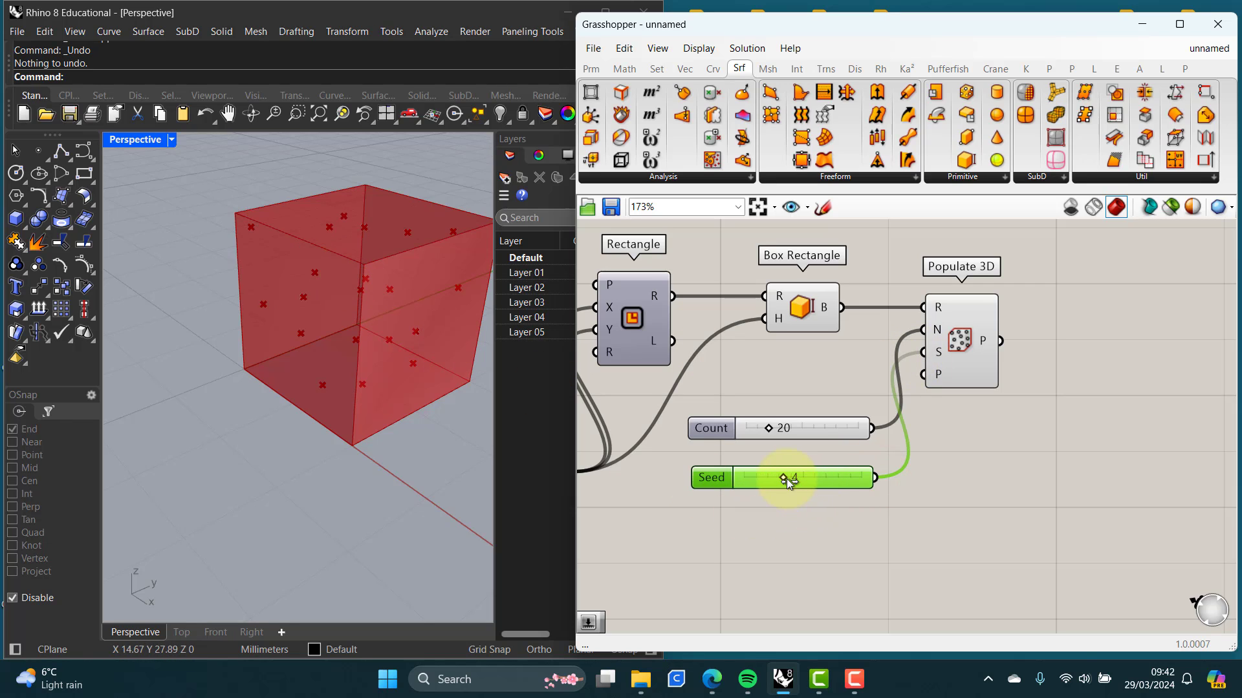
pyautogui.moveTo(784, 479)
pyautogui.mouseDown()
pyautogui.moveTo(747, 478)
pyautogui.moveTo(851, 480)
pyautogui.moveTo(770, 480)
pyautogui.mouseUp()
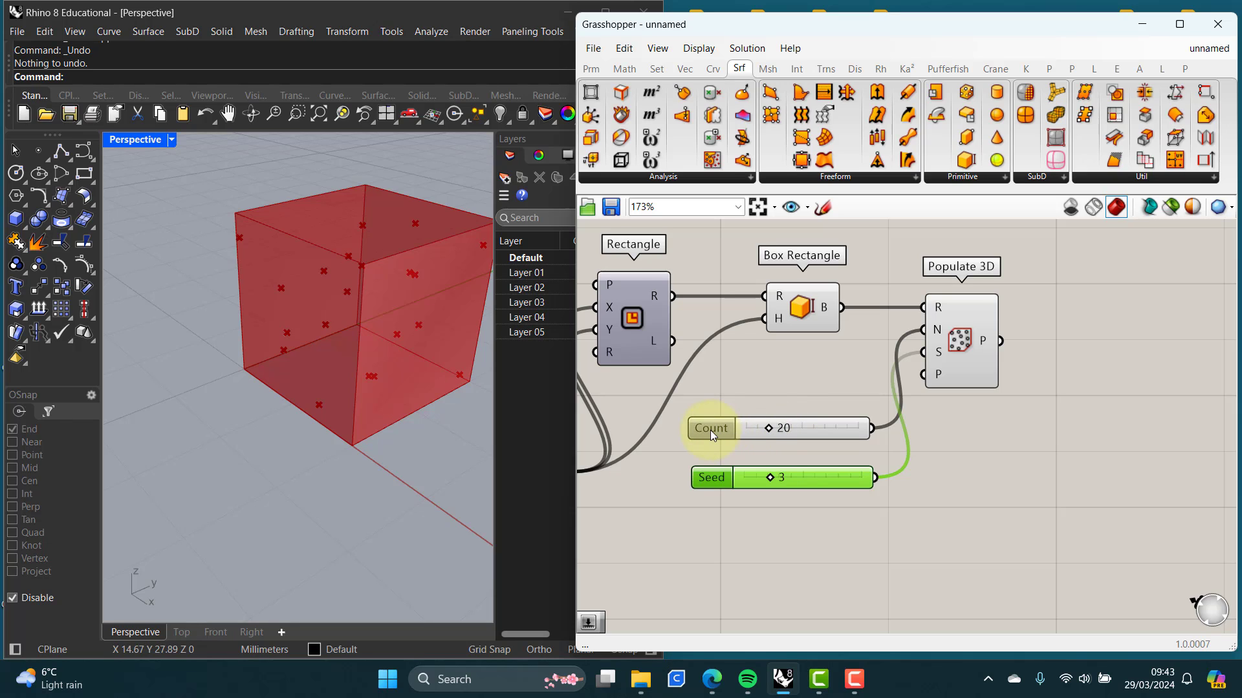
# Step: Move the Count and Seed sliders closer together, set Count to 8, and view the cube's points from another angle
pyautogui.moveTo(710, 430); pyautogui.dragTo(709, 436)
pyautogui.click(704, 478)
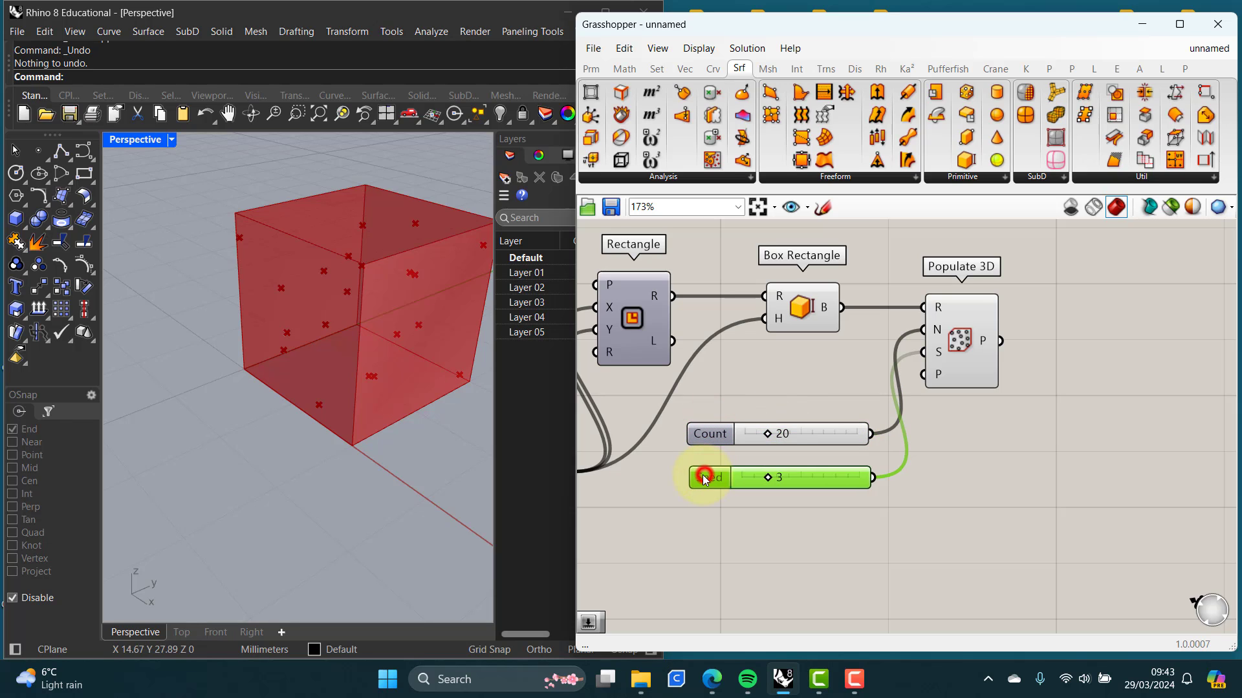
pyautogui.doubleClick(799, 436)
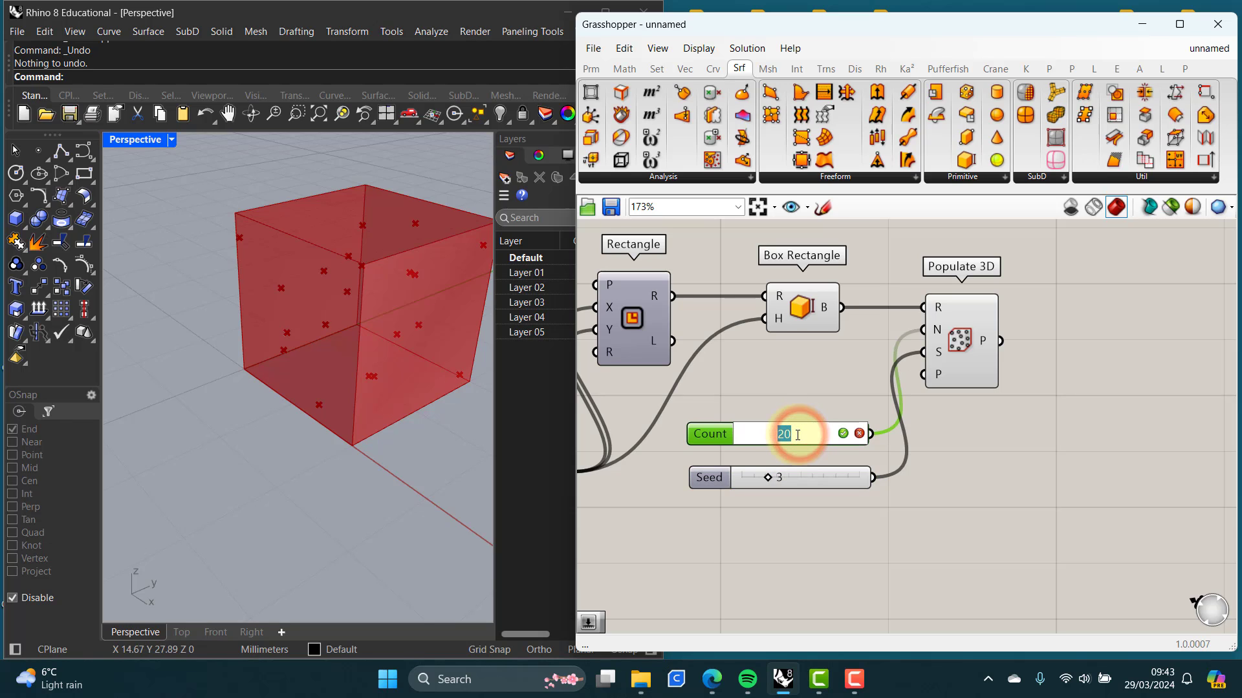
pyautogui.write('8')
pyautogui.click(843, 433)
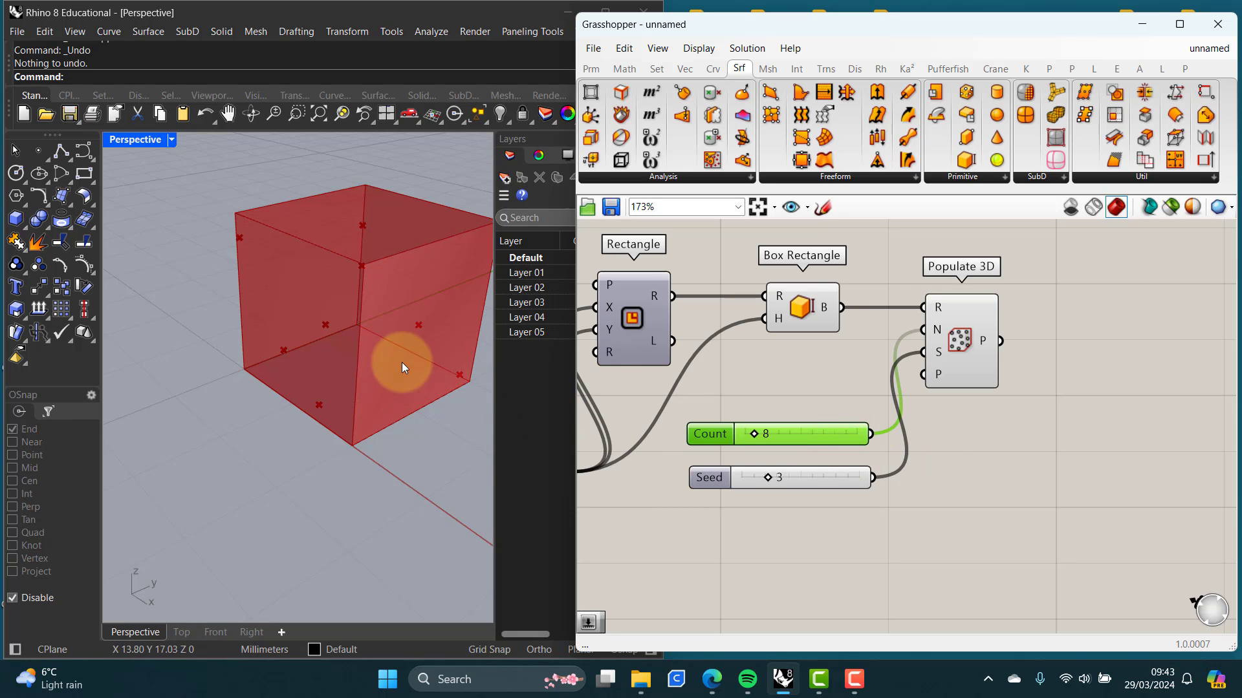
pyautogui.moveTo(402, 362); pyautogui.dragTo(311, 355, button='right')
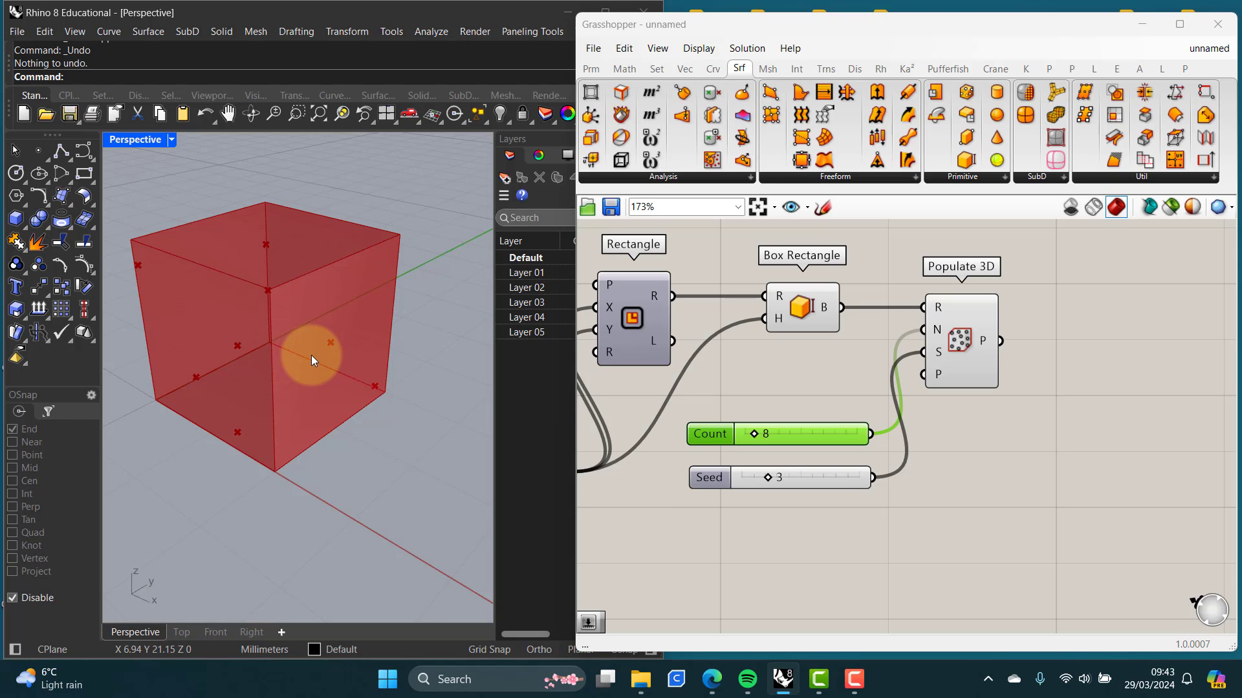
pyautogui.scroll(-2, 1038, 414)
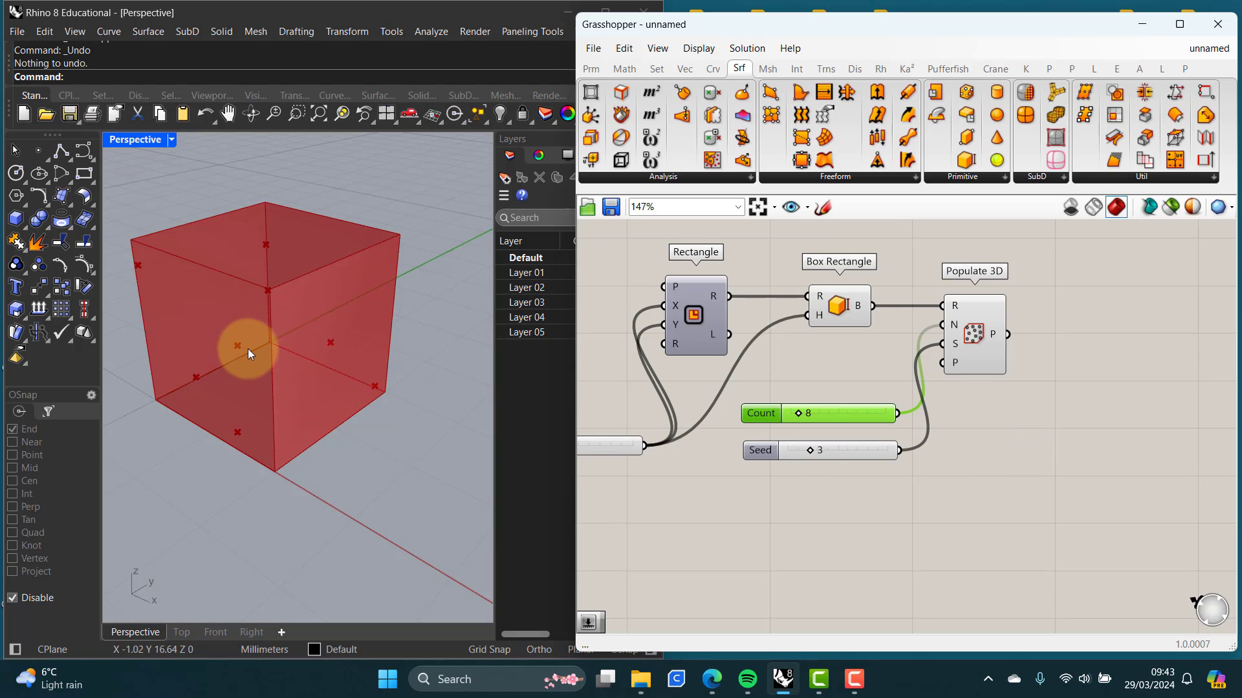
# Step: Sketch three separate red dots on the empty canvas below Populate 3D, using a pure red freehand line
pyautogui.click(823, 208)
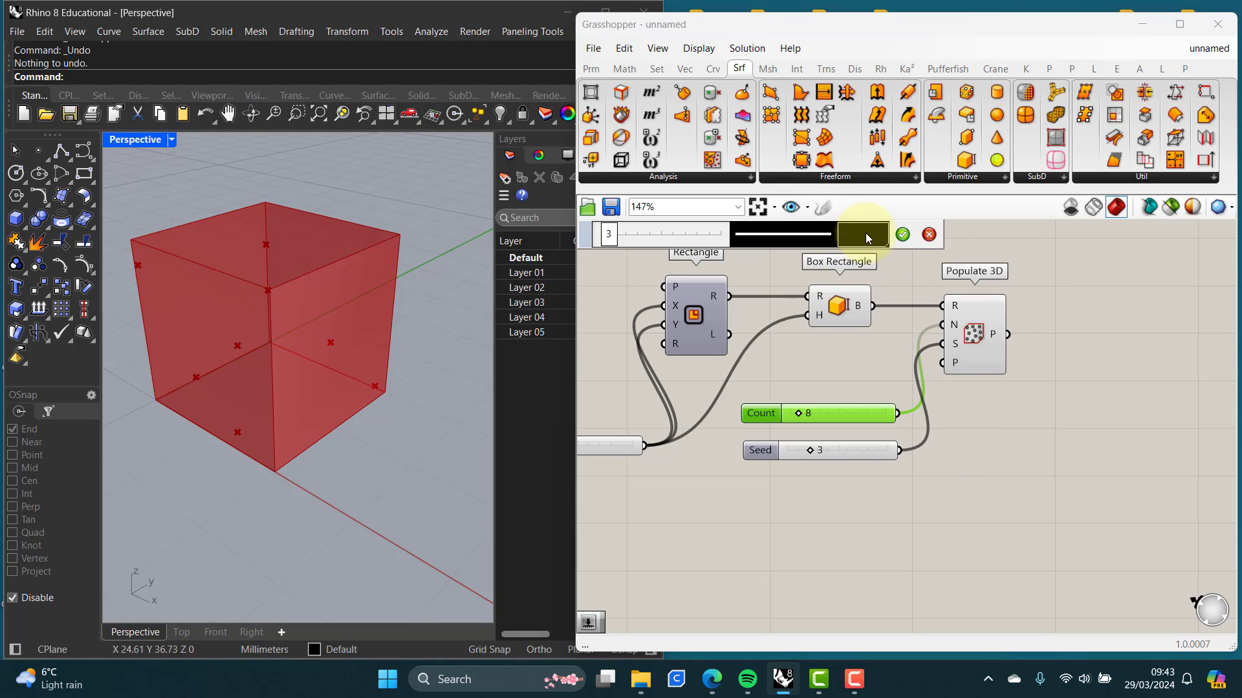
pyautogui.click(867, 238)
pyautogui.moveTo(906, 317); pyautogui.dragTo(874, 279)
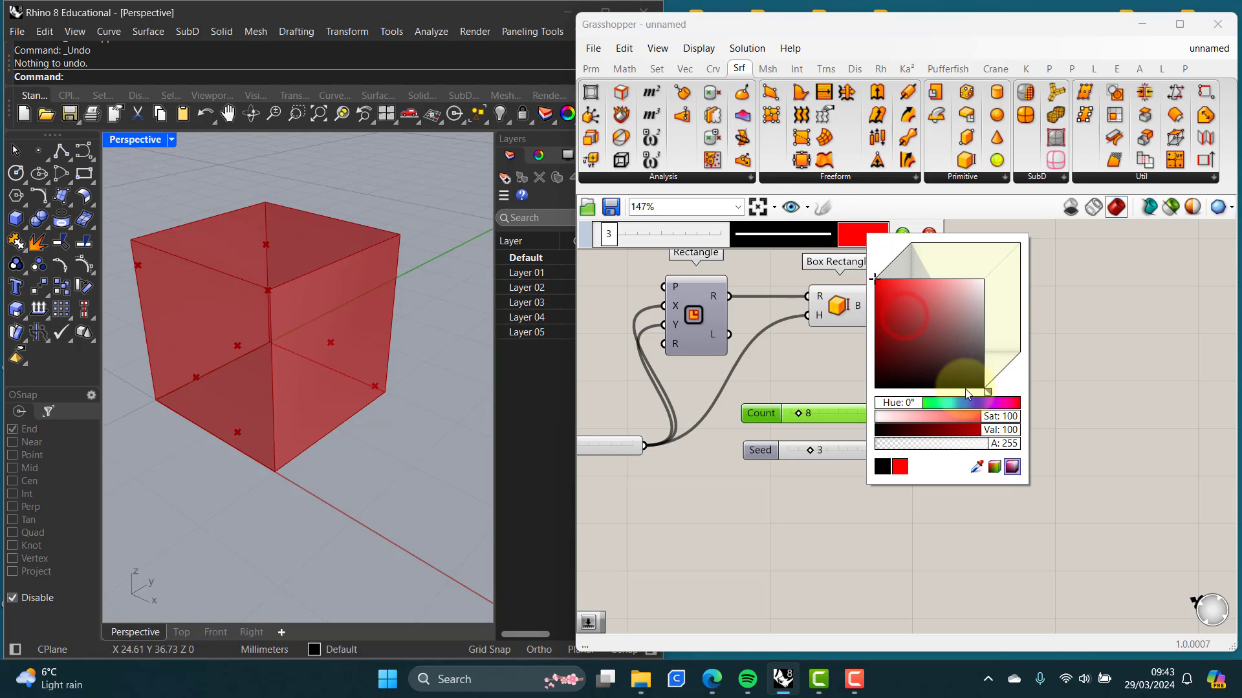
pyautogui.click(980, 203)
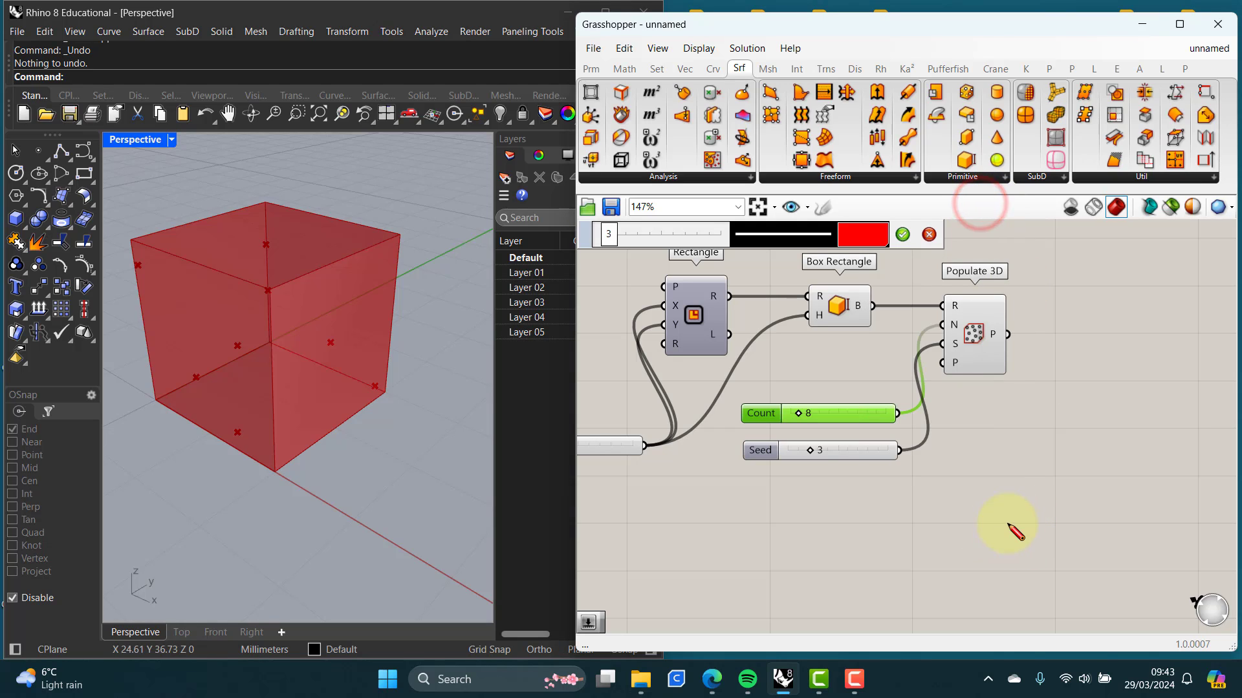
pyautogui.click(1000, 464)
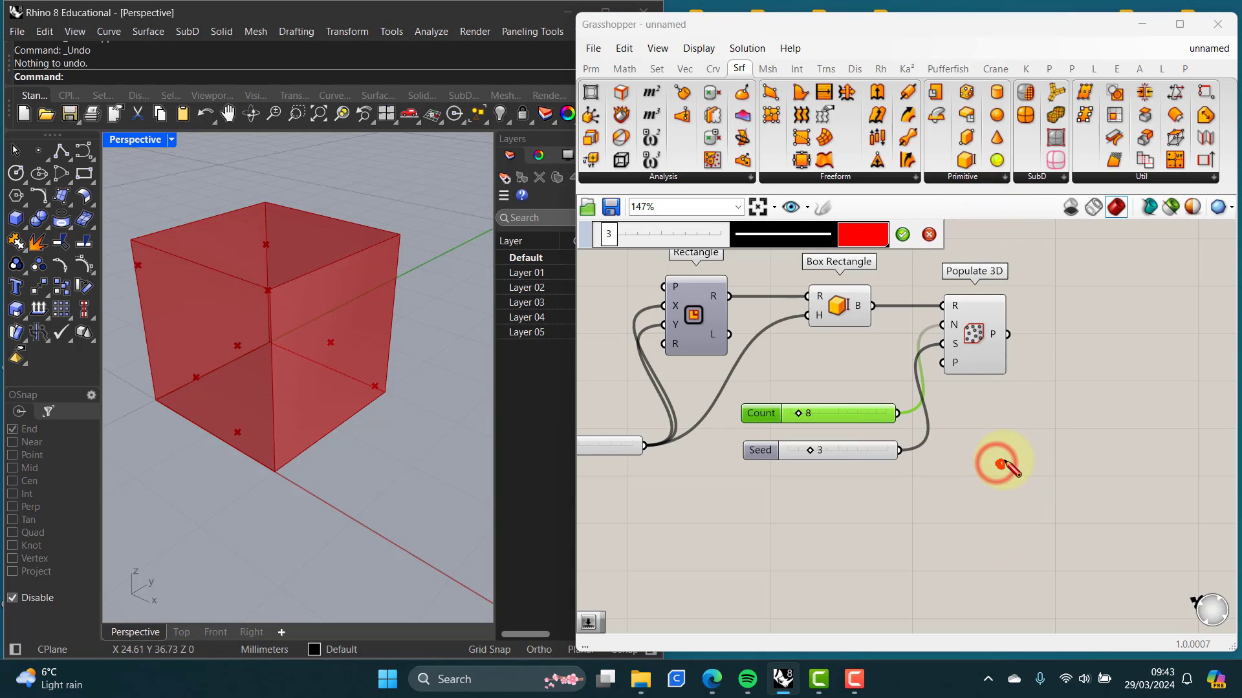
pyautogui.click(1118, 437)
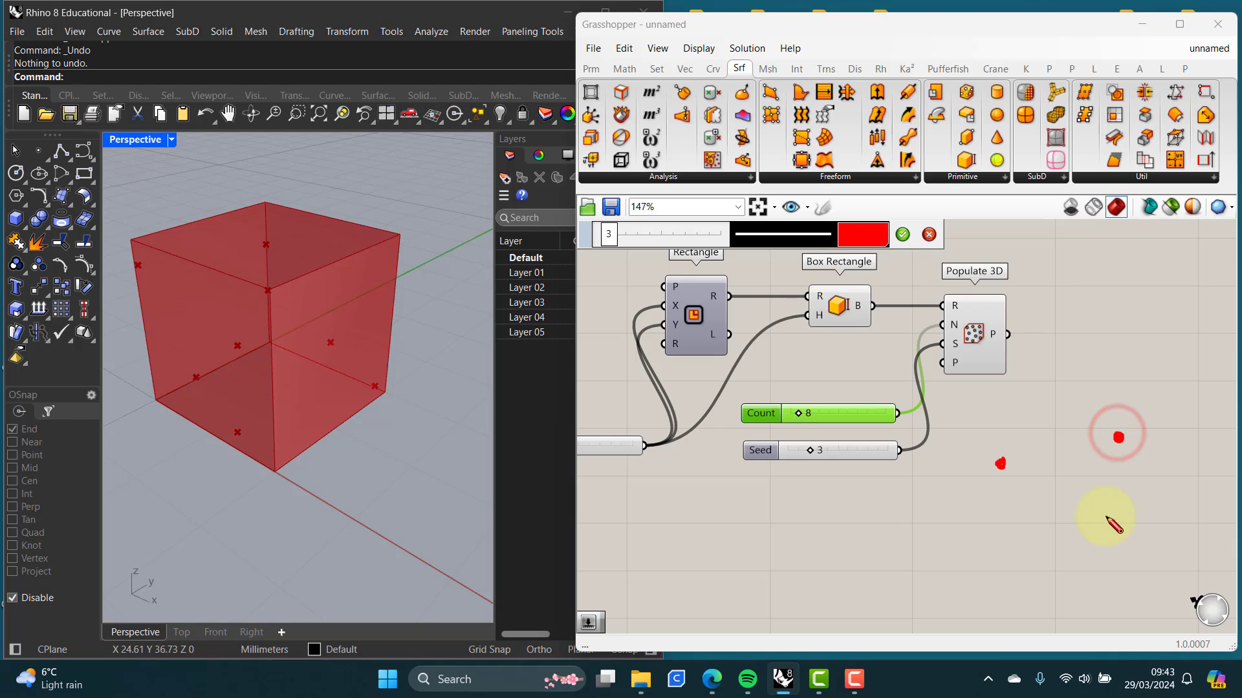
pyautogui.click(1091, 531)
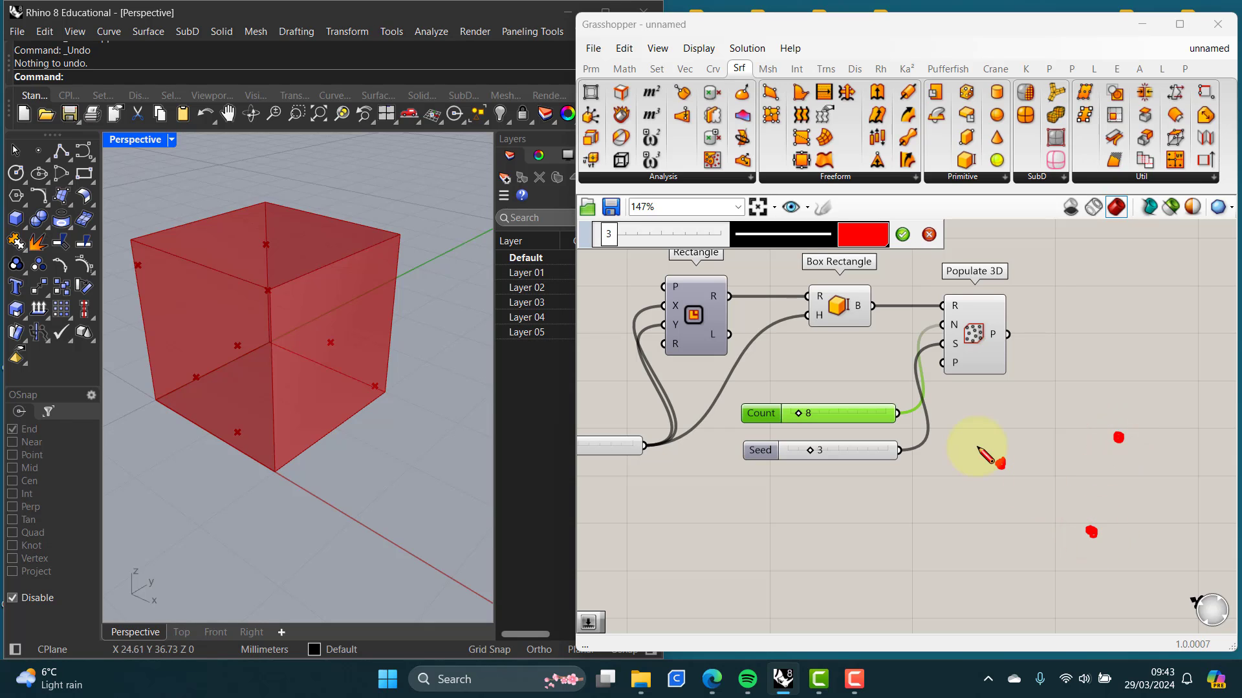
pyautogui.click(903, 235)
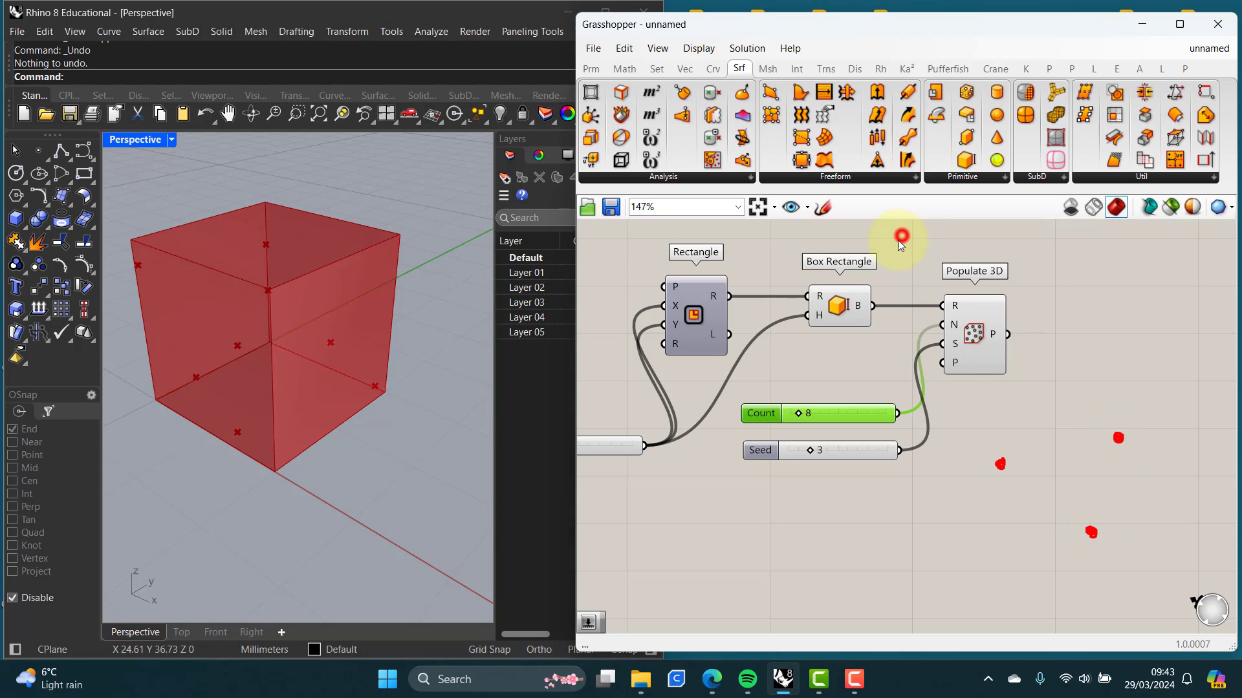
# Step: Sketch three short black dividing lines between the red dots and enclose them all in a large black triangle
pyautogui.click(823, 207)
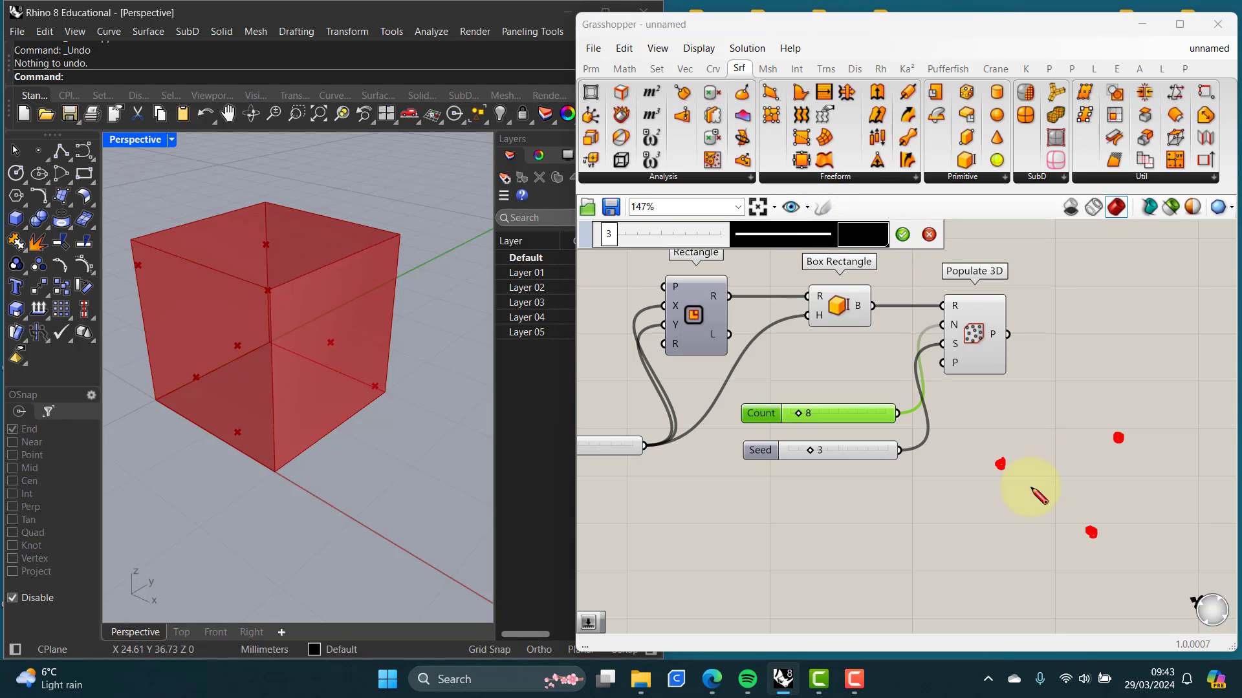
pyautogui.moveTo(1055, 480); pyautogui.dragTo(1026, 512)
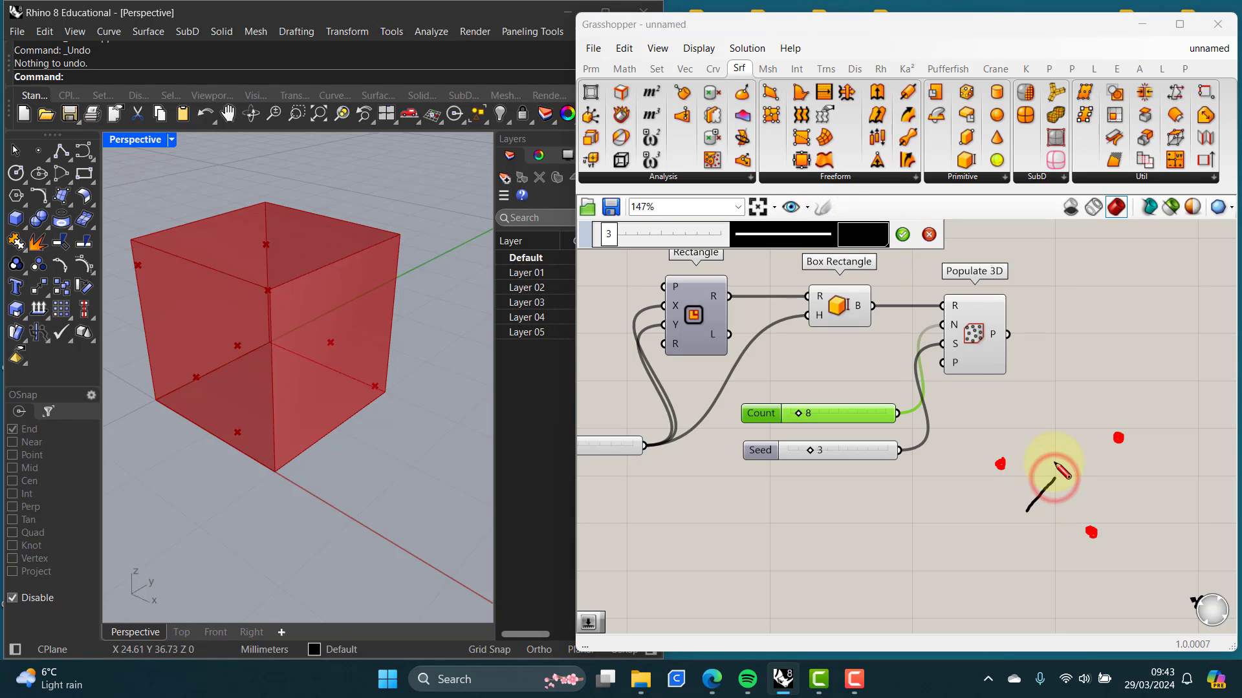
pyautogui.moveTo(1051, 419)
pyautogui.mouseDown()
pyautogui.moveTo(1056, 452)
pyautogui.moveTo(1125, 493)
pyautogui.mouseUp()
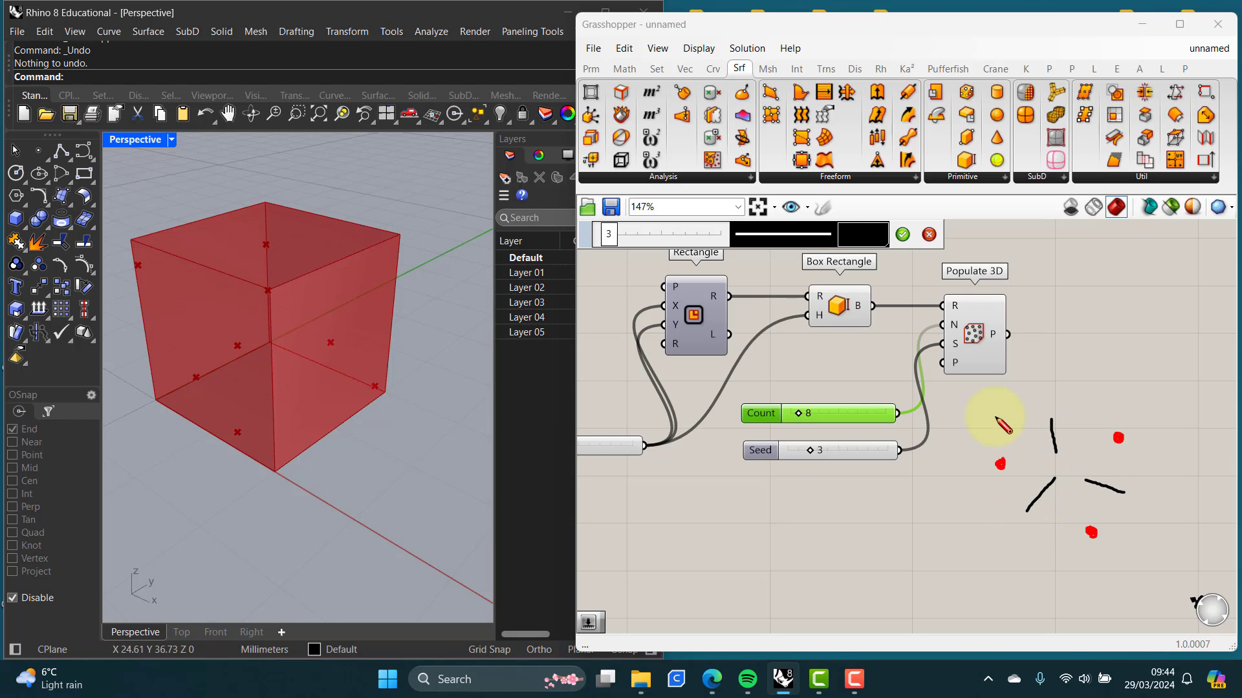
pyautogui.moveTo(949, 429); pyautogui.dragTo(1043, 426)
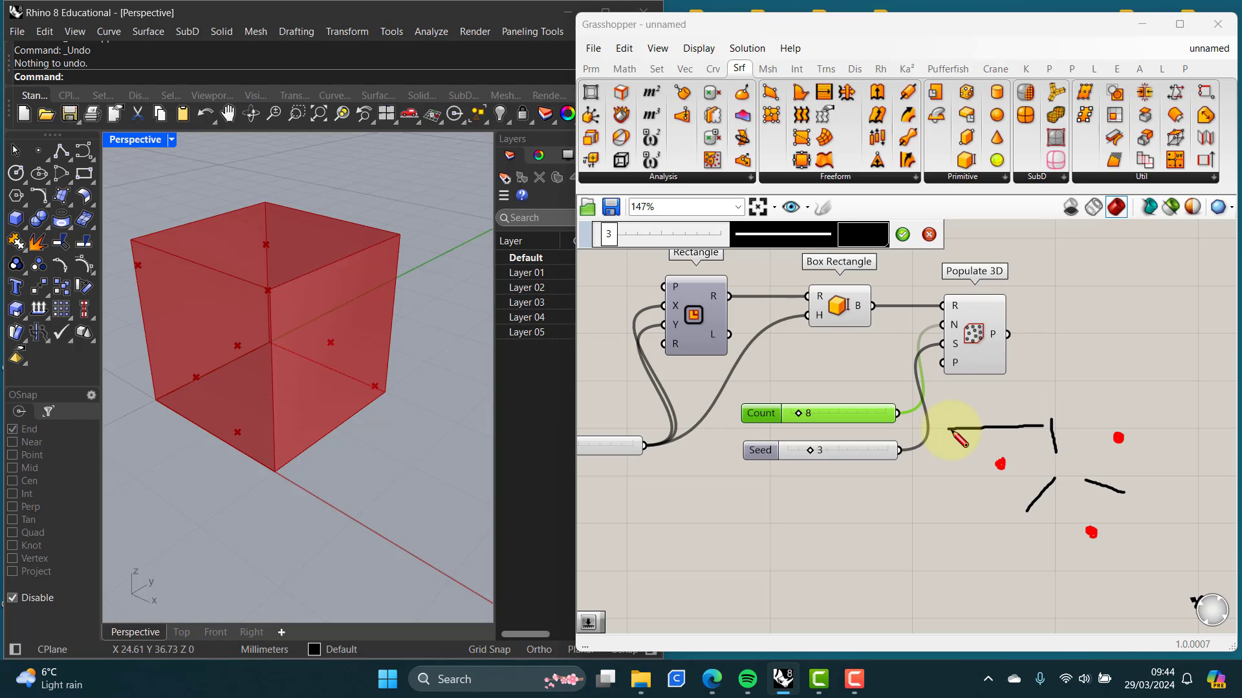
pyautogui.moveTo(945, 428)
pyautogui.mouseDown()
pyautogui.moveTo(1187, 420)
pyautogui.moveTo(1176, 464)
pyautogui.moveTo(1095, 590)
pyautogui.moveTo(949, 437)
pyautogui.mouseUp()
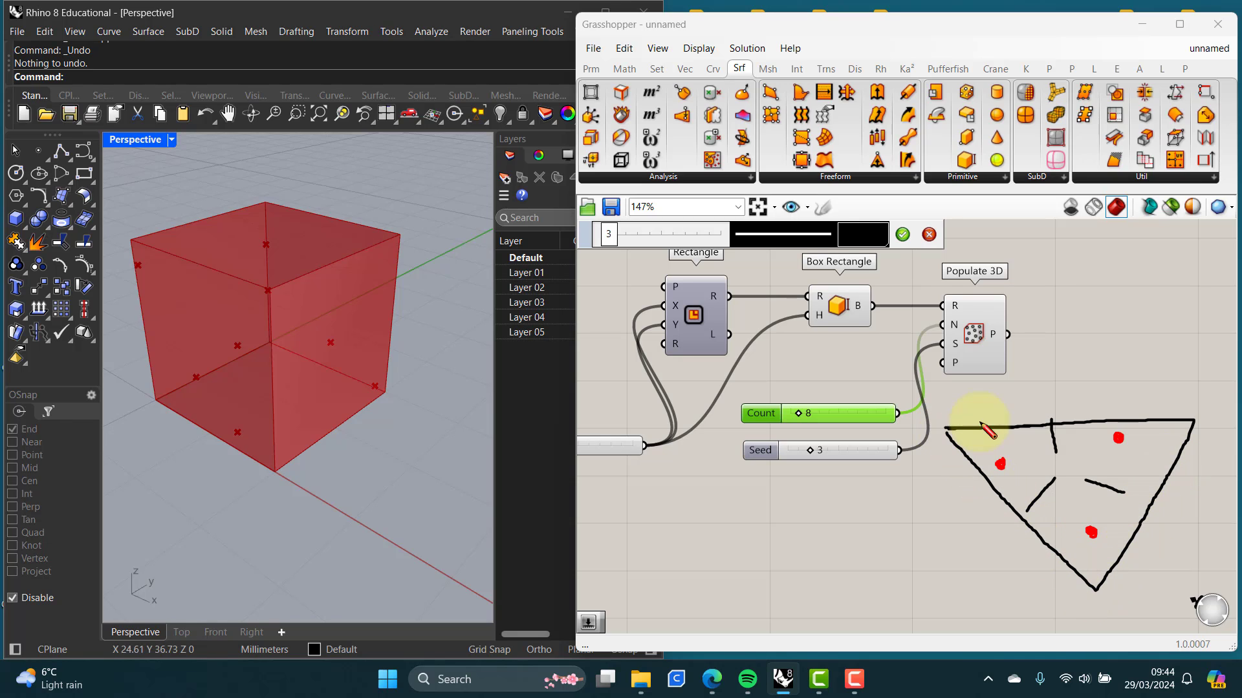
pyautogui.click(903, 234)
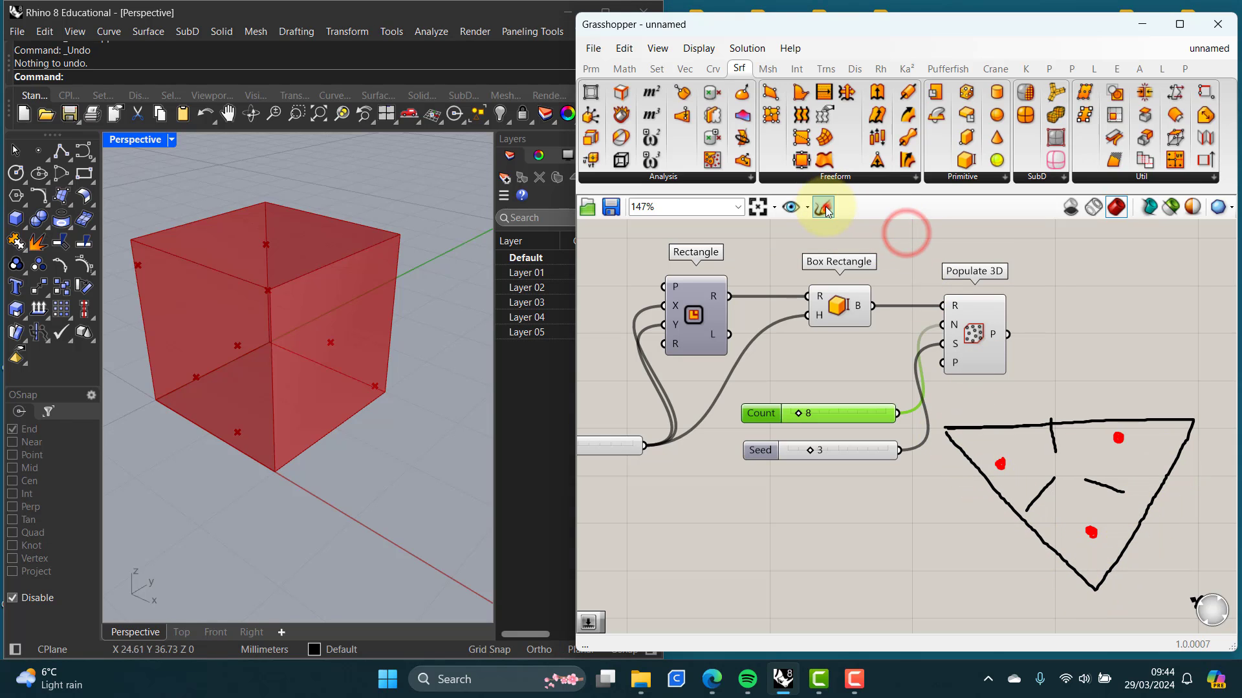
# Step: Sketch a bright green outline around each of the three cells inside the black triangle, one per red dot
pyautogui.click(822, 207)
pyautogui.click(863, 234)
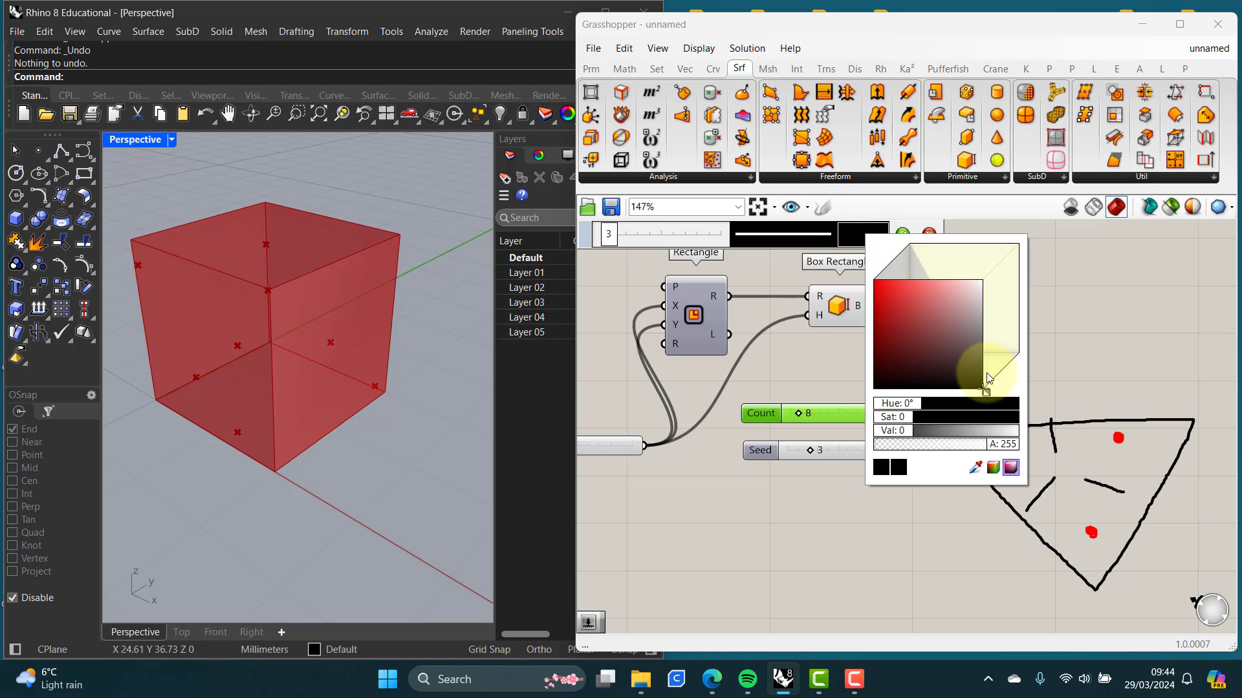
pyautogui.moveTo(987, 389); pyautogui.dragTo(991, 373)
pyautogui.click(910, 296)
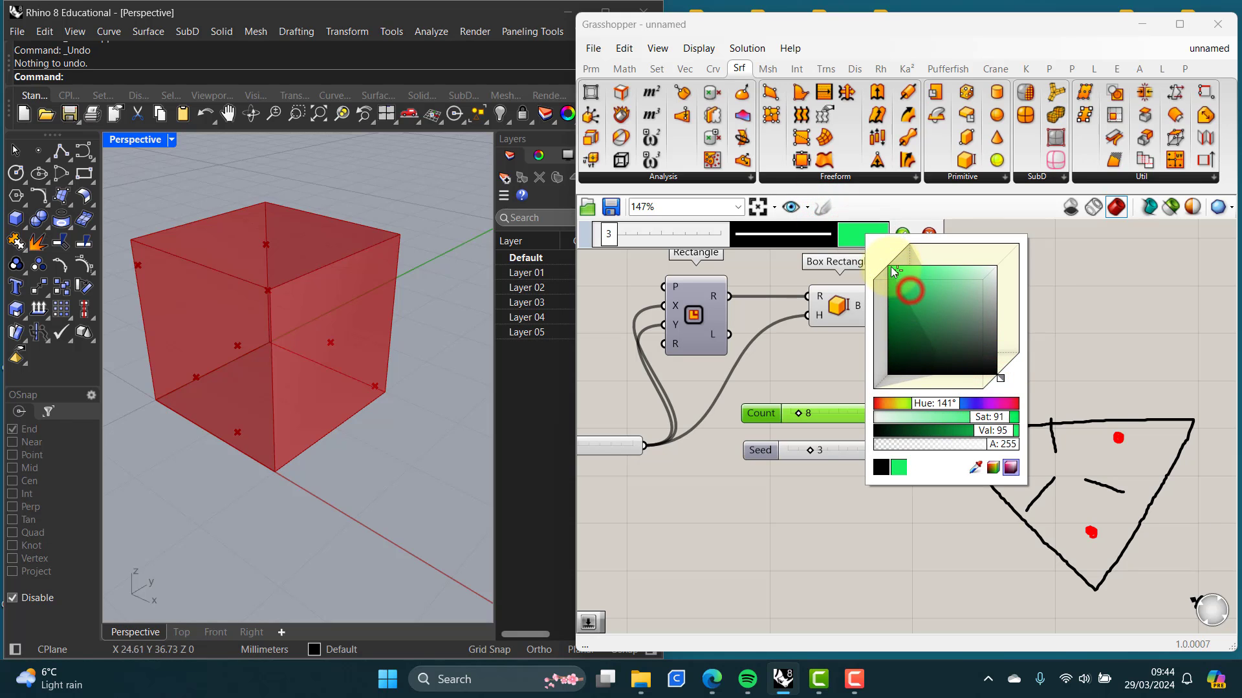
pyautogui.click(972, 208)
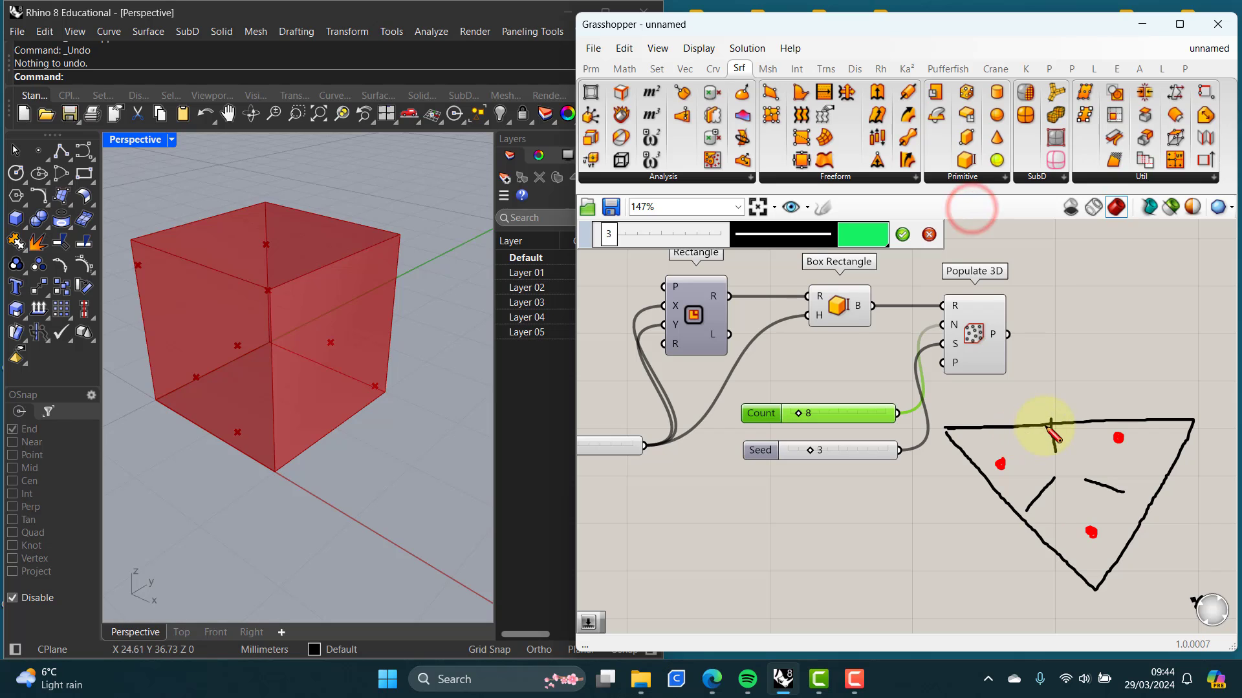
pyautogui.moveTo(1046, 424)
pyautogui.mouseDown()
pyautogui.moveTo(1021, 505)
pyautogui.moveTo(950, 436)
pyautogui.moveTo(1056, 430)
pyautogui.moveTo(1060, 451)
pyautogui.moveTo(1133, 492)
pyautogui.moveTo(1189, 429)
pyautogui.moveTo(1092, 429)
pyautogui.moveTo(1061, 453)
pyautogui.moveTo(1035, 522)
pyautogui.moveTo(1090, 573)
pyautogui.moveTo(1123, 539)
pyautogui.moveTo(1131, 504)
pyautogui.moveTo(1069, 479)
pyautogui.mouseUp()
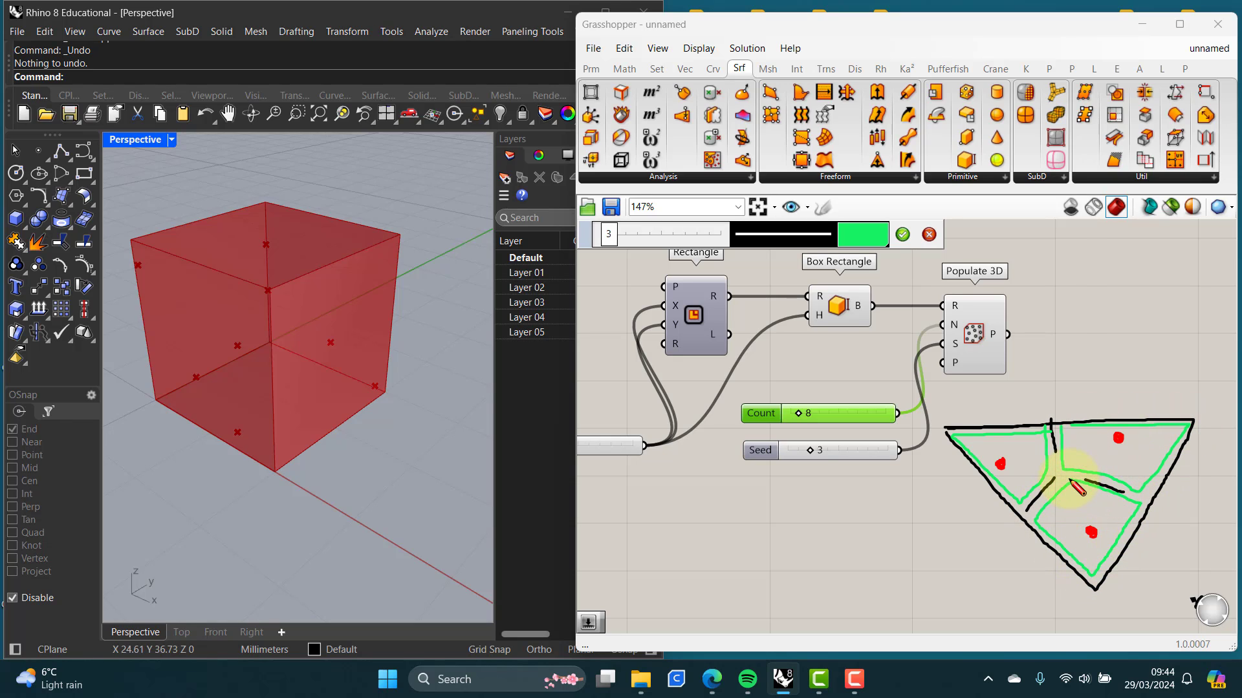
pyautogui.click(1090, 532)
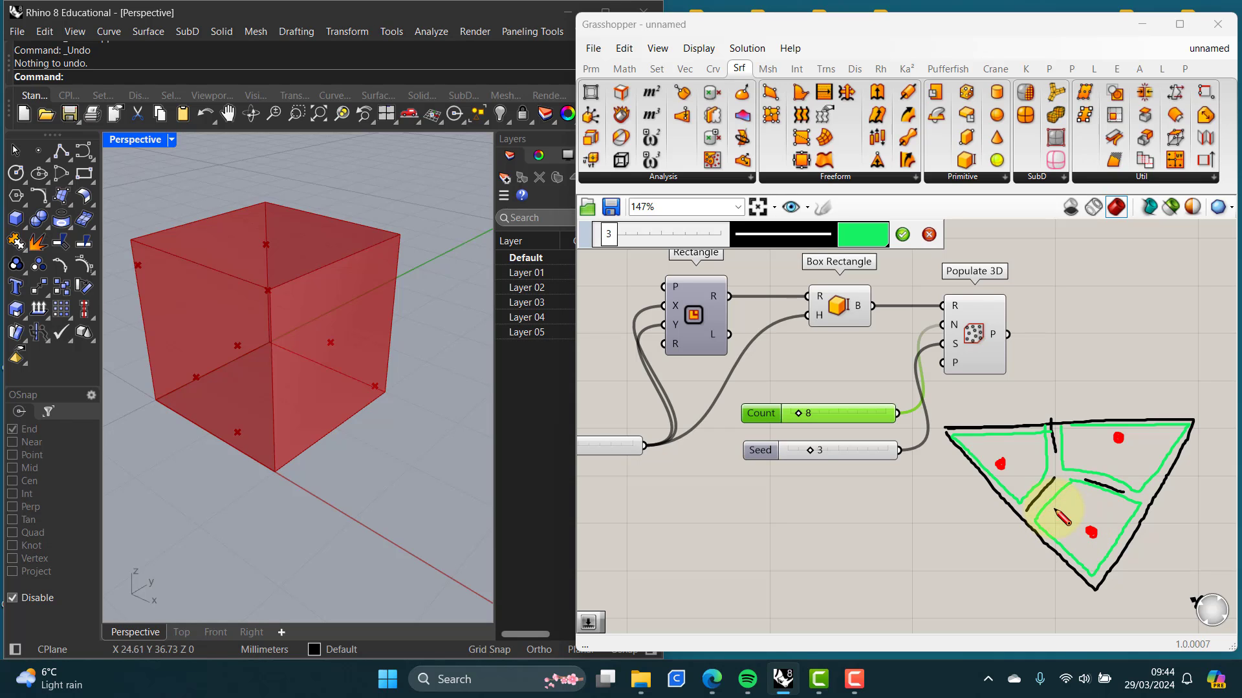
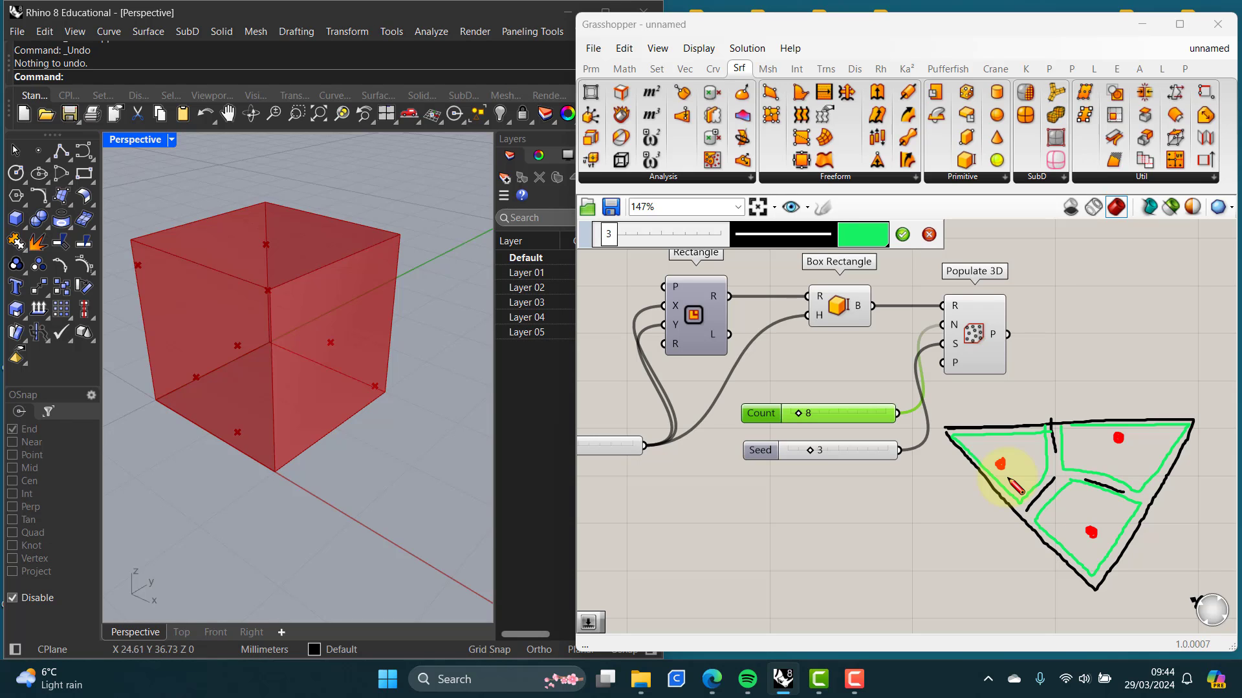
pyautogui.click(903, 237)
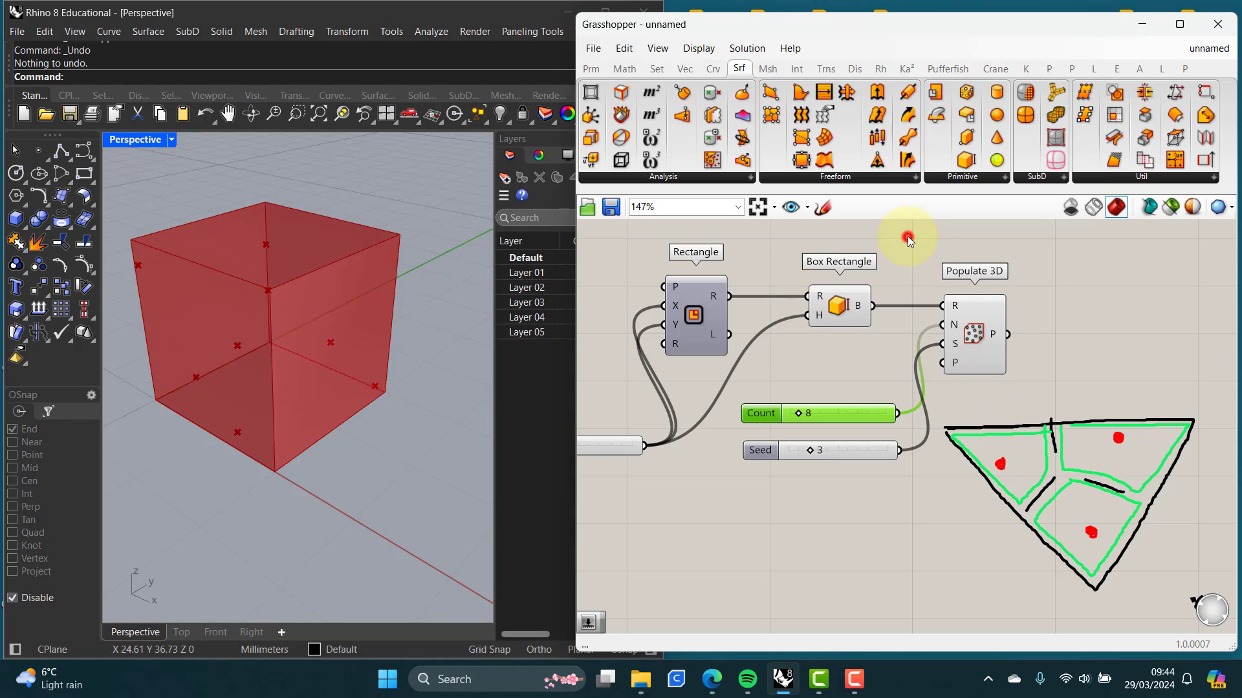
# Step: Delete the whole triangle sketch with its dots, dividing lines and green cell outlines from the canvas
pyautogui.click(1092, 425)
pyautogui.moveTo(1181, 405)
pyautogui.mouseDown()
pyautogui.moveTo(1021, 542)
pyautogui.moveTo(1030, 538)
pyautogui.moveTo(880, 584)
pyautogui.mouseUp()
pyautogui.scroll(-3, 1034, 524)
pyautogui.moveTo(1012, 564); pyautogui.dragTo(1010, 499, button='right')
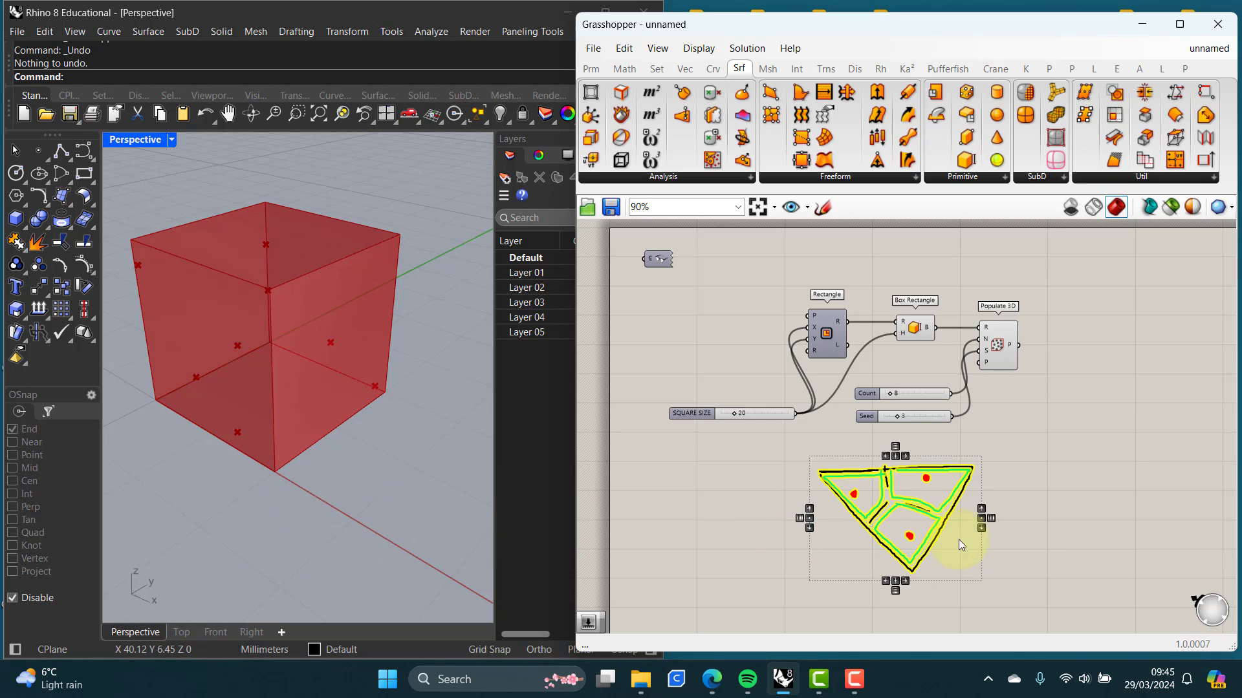
pyautogui.click(1035, 538)
pyautogui.moveTo(1001, 458)
pyautogui.mouseDown()
pyautogui.moveTo(846, 533)
pyautogui.moveTo(796, 587)
pyautogui.moveTo(787, 576)
pyautogui.mouseUp()
pyautogui.press('Delete')
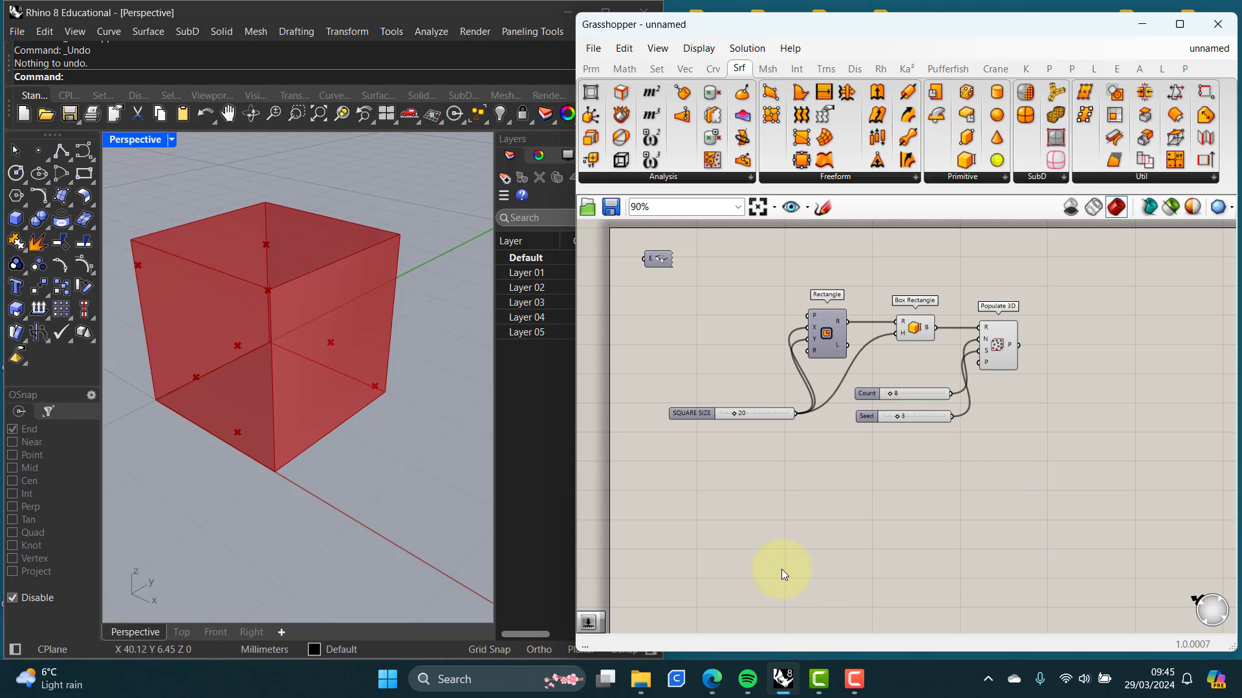
# Step: Add a Voronoi 3D component to the canvas and place it beside Populate 3D, on its output side
pyautogui.moveTo(903, 483); pyautogui.dragTo(807, 471, button='right')
pyautogui.scroll(5, 895, 371)
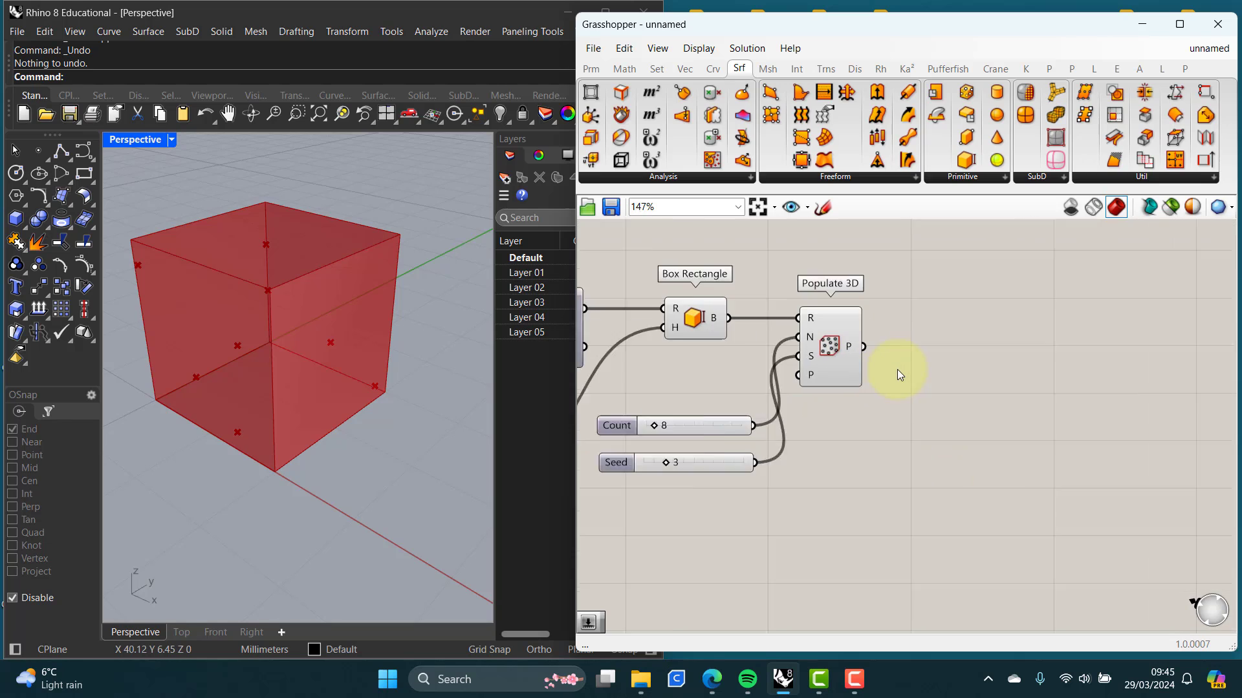
pyautogui.moveTo(892, 386); pyautogui.dragTo(871, 421, button='right')
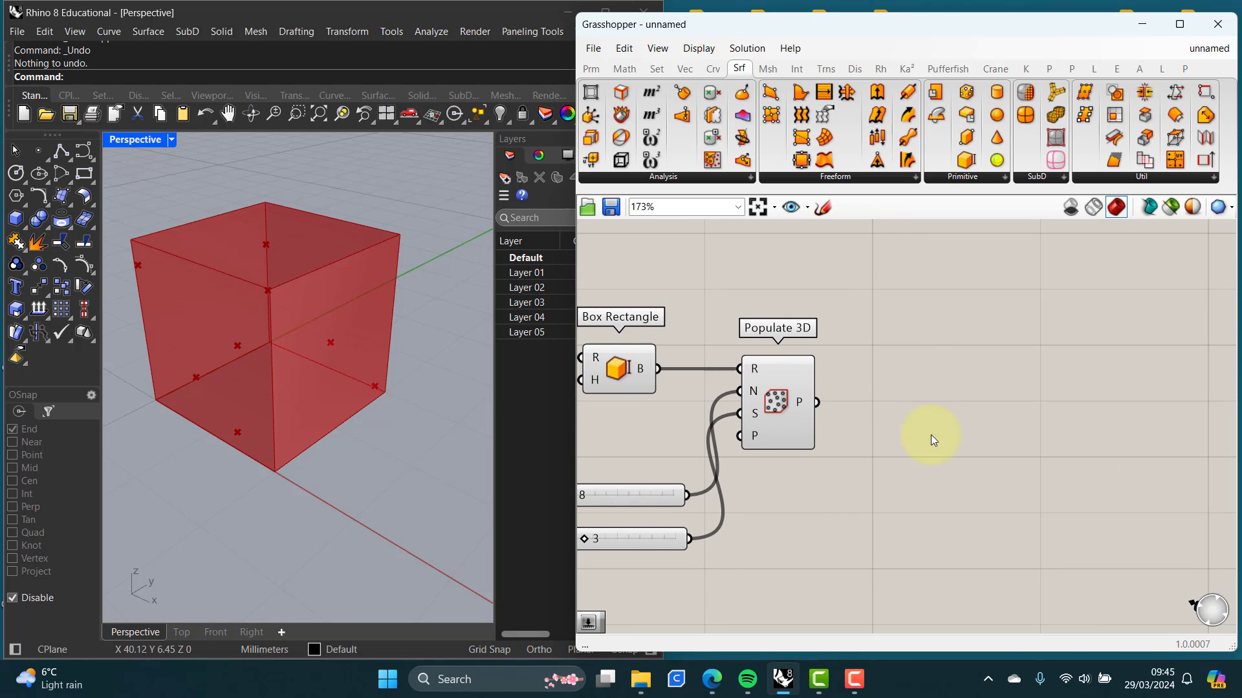
pyautogui.doubleClick(962, 407)
pyautogui.write('VORON')
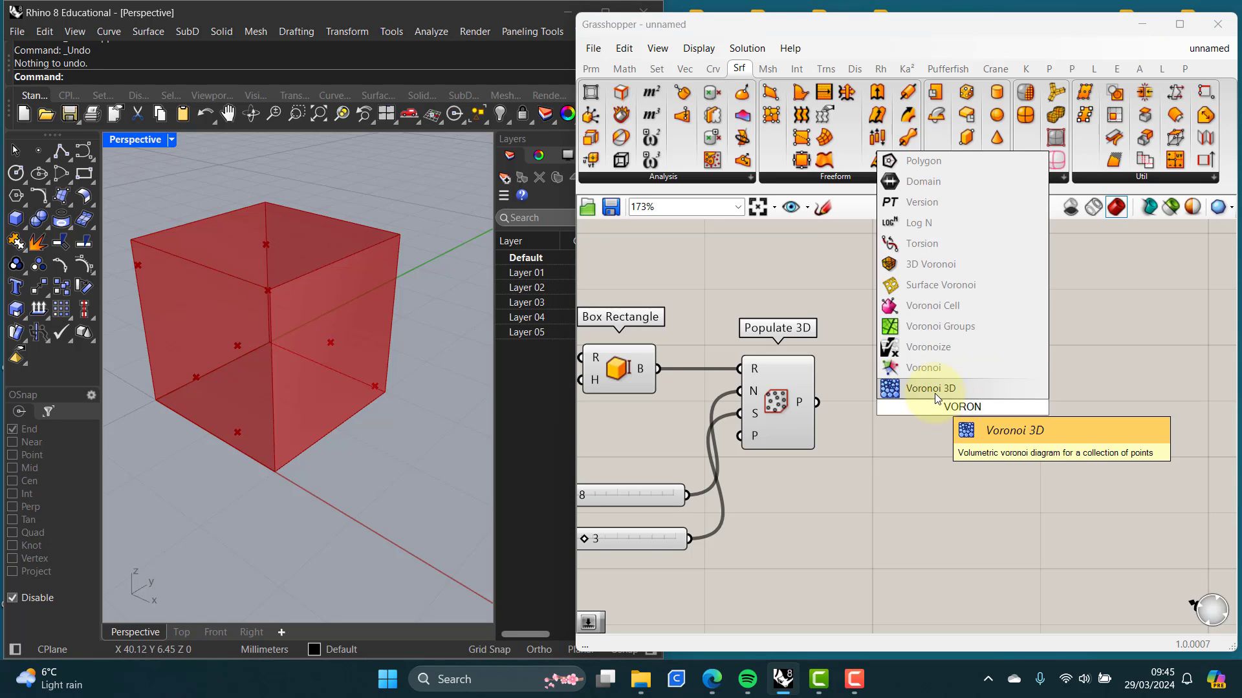
pyautogui.click(936, 388)
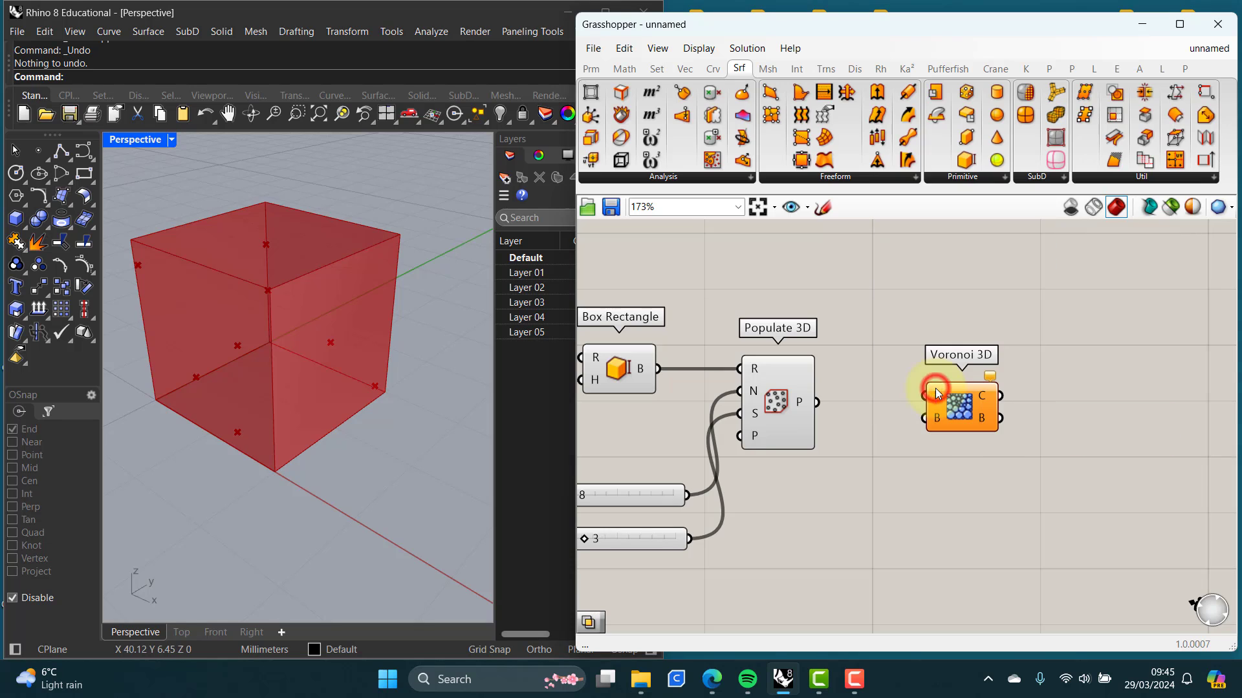
pyautogui.click(946, 412)
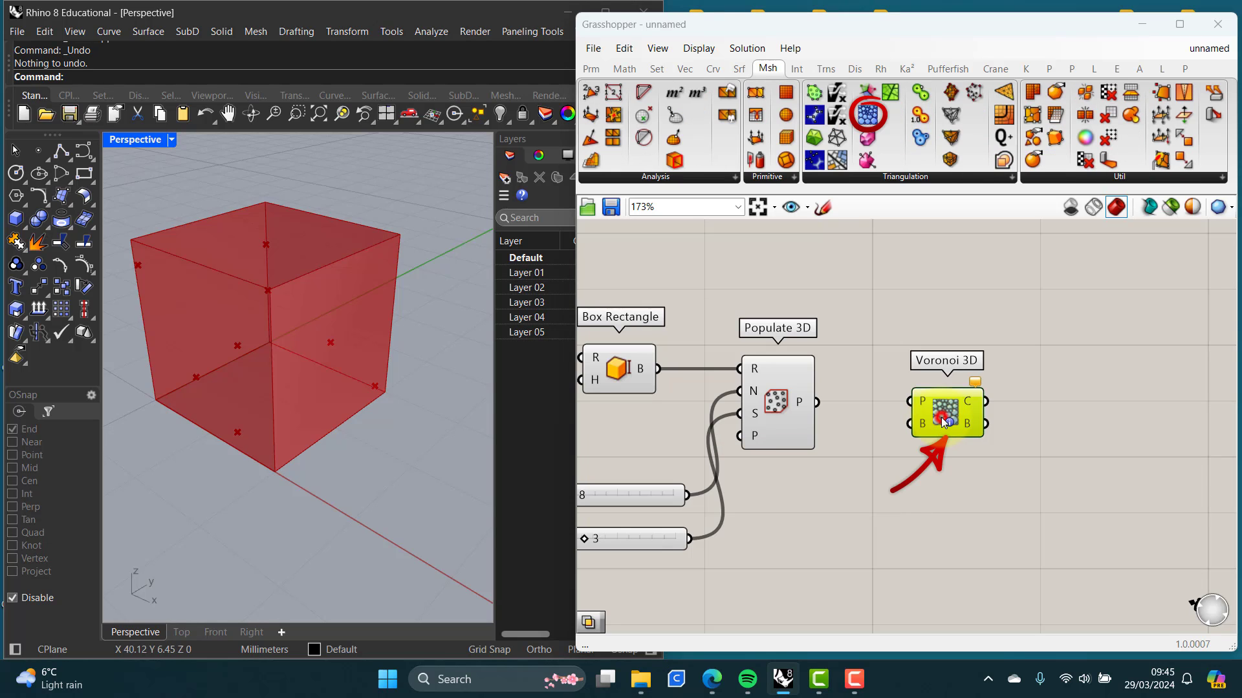
pyautogui.click(944, 420)
pyautogui.click(991, 476)
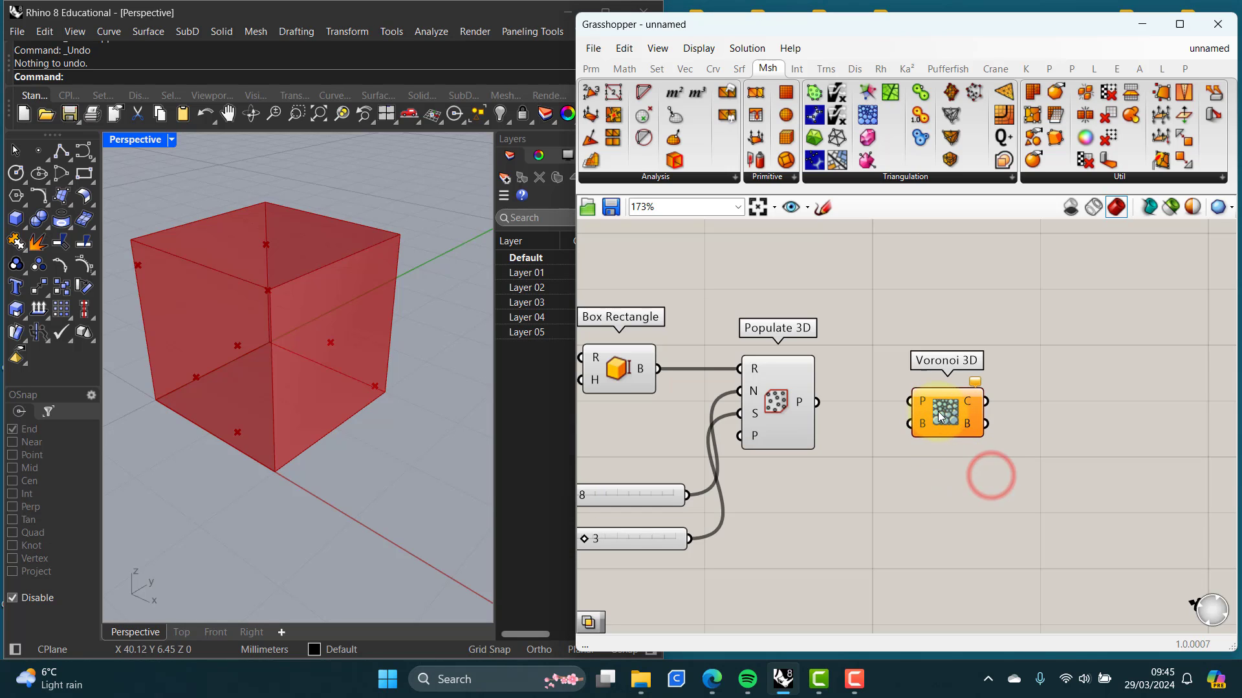
pyautogui.moveTo(938, 413); pyautogui.dragTo(937, 414)
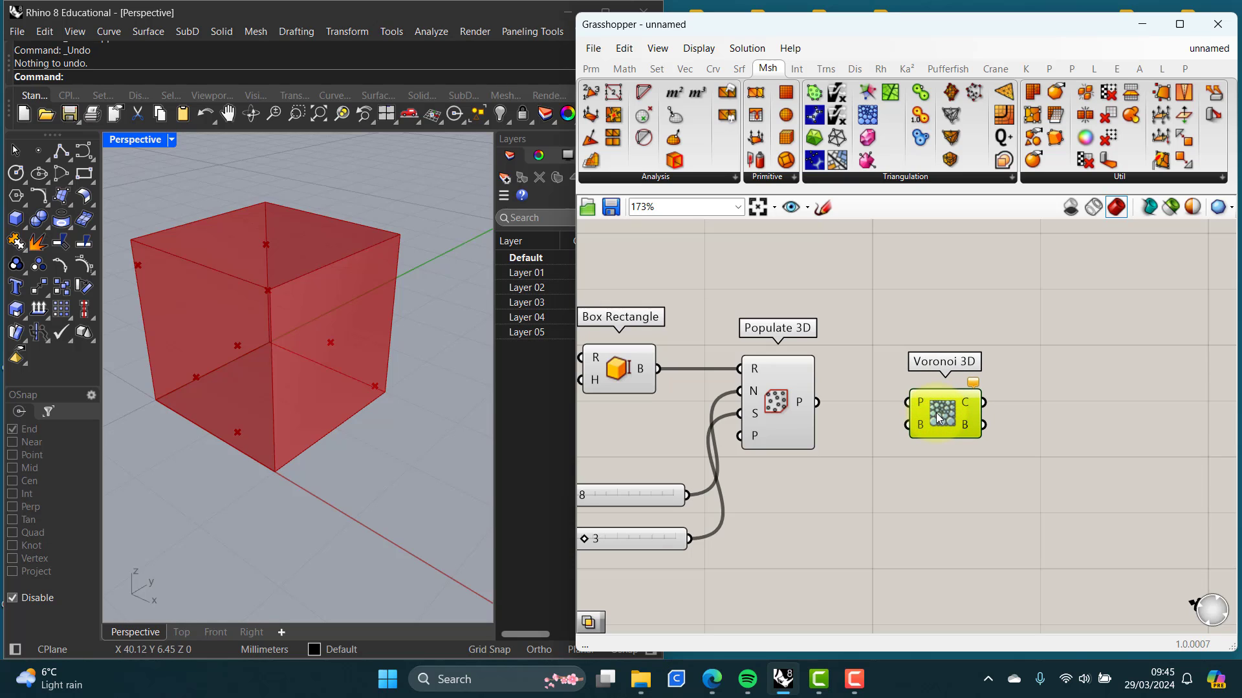
# Step: Connect Populate 3D's P output to Voronoi 3D's P input and Box Rectangle's B output to its B input
pyautogui.moveTo(943, 403)
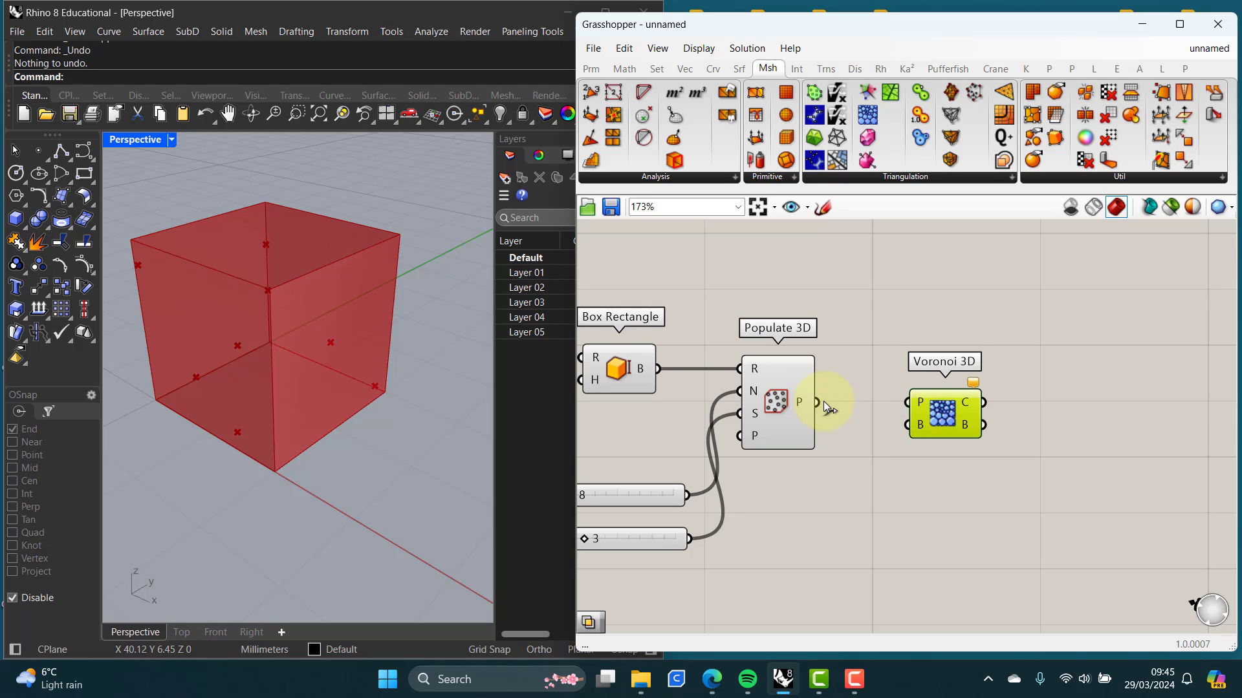
pyautogui.moveTo(821, 401); pyautogui.dragTo(931, 409)
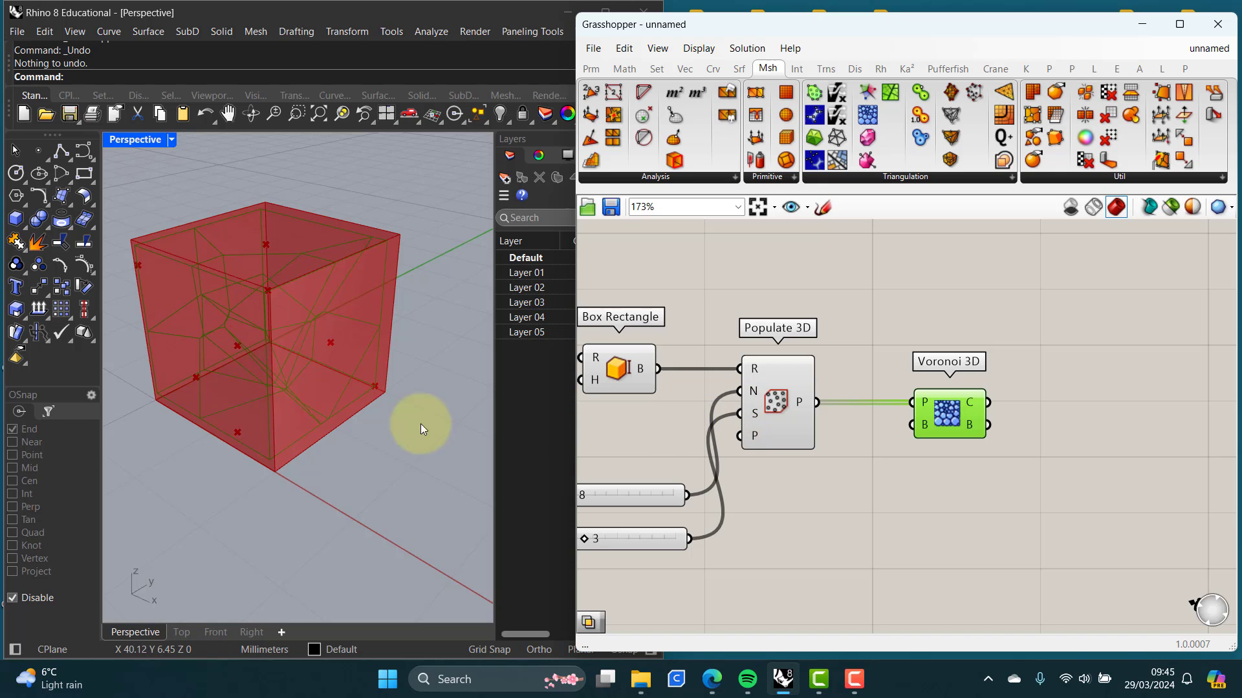
pyautogui.moveTo(167, 296); pyautogui.dragTo(115, 296, button='right')
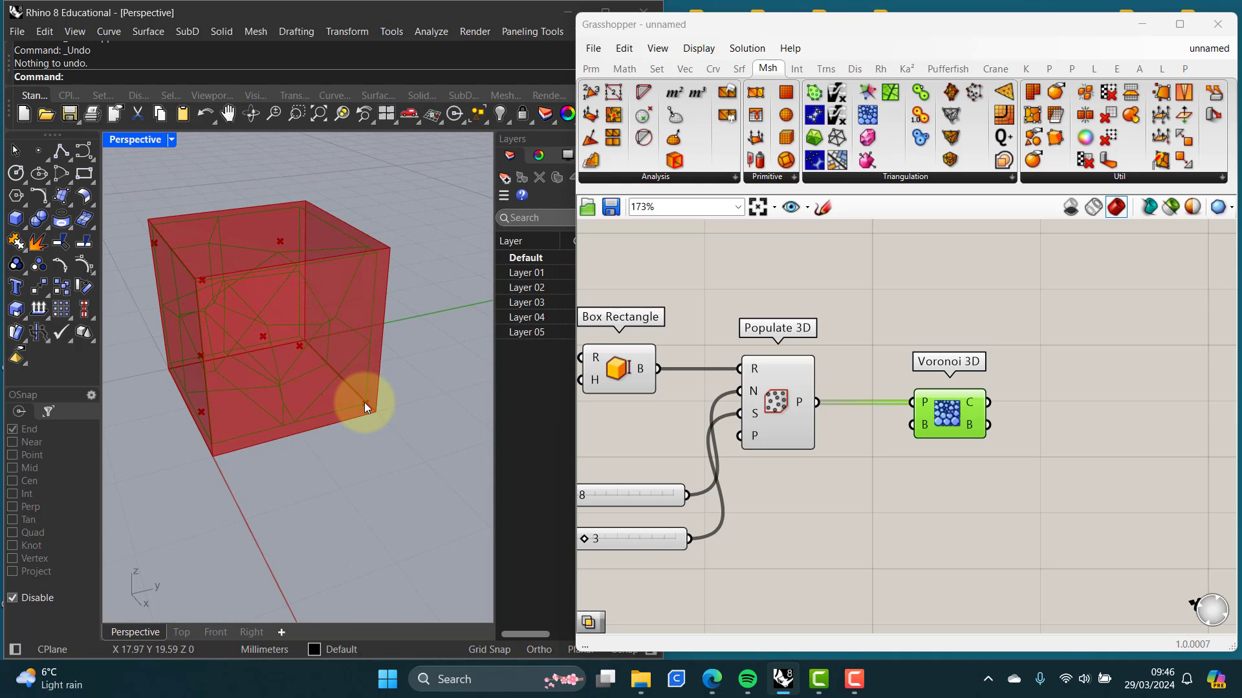
pyautogui.moveTo(340, 337); pyautogui.dragTo(385, 327, button='right')
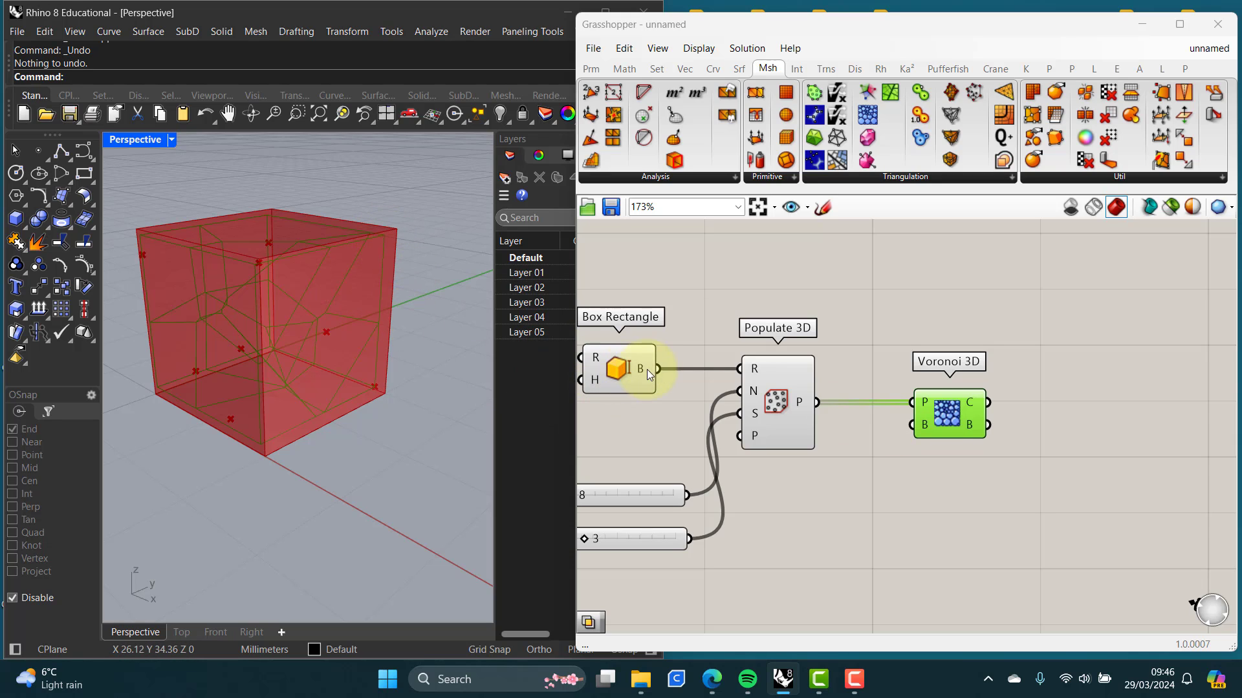
pyautogui.moveTo(658, 368); pyautogui.dragTo(906, 428)
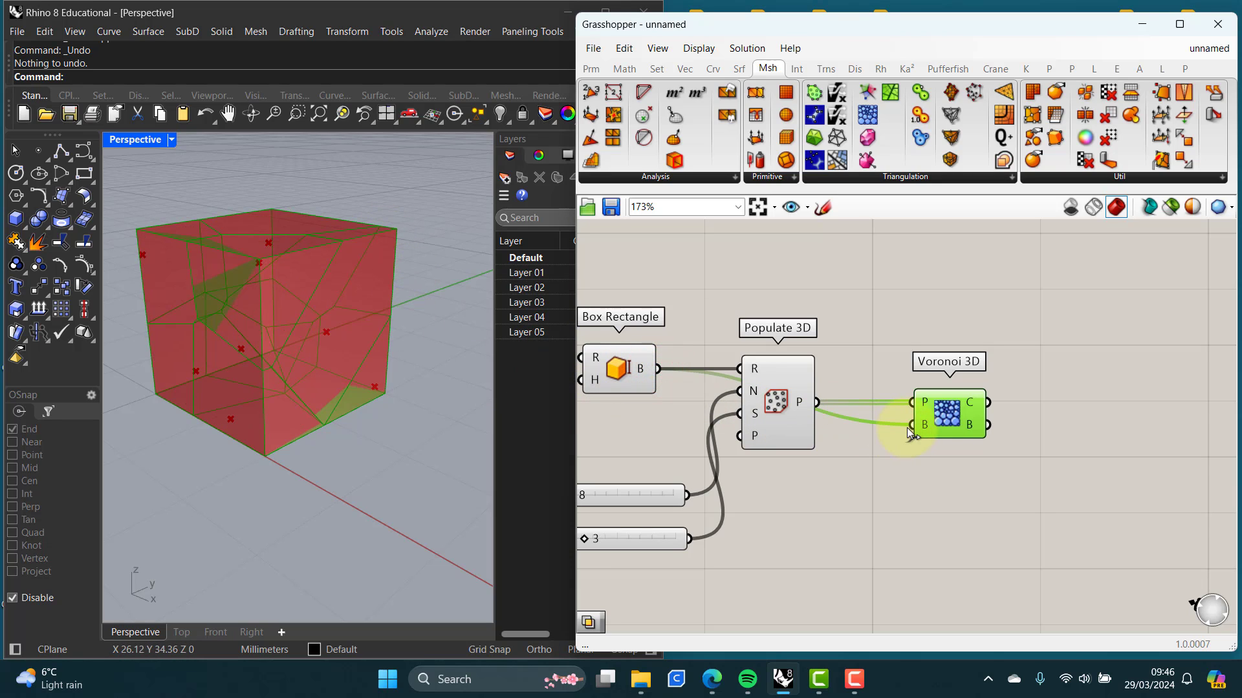
pyautogui.moveTo(286, 381)
pyautogui.mouseDown(button='right')
pyautogui.moveTo(280, 369)
pyautogui.moveTo(281, 410)
pyautogui.moveTo(256, 403)
pyautogui.moveTo(241, 363)
pyautogui.moveTo(380, 377)
pyautogui.moveTo(338, 393)
pyautogui.moveTo(269, 380)
pyautogui.moveTo(288, 383)
pyautogui.mouseUp(button='right')
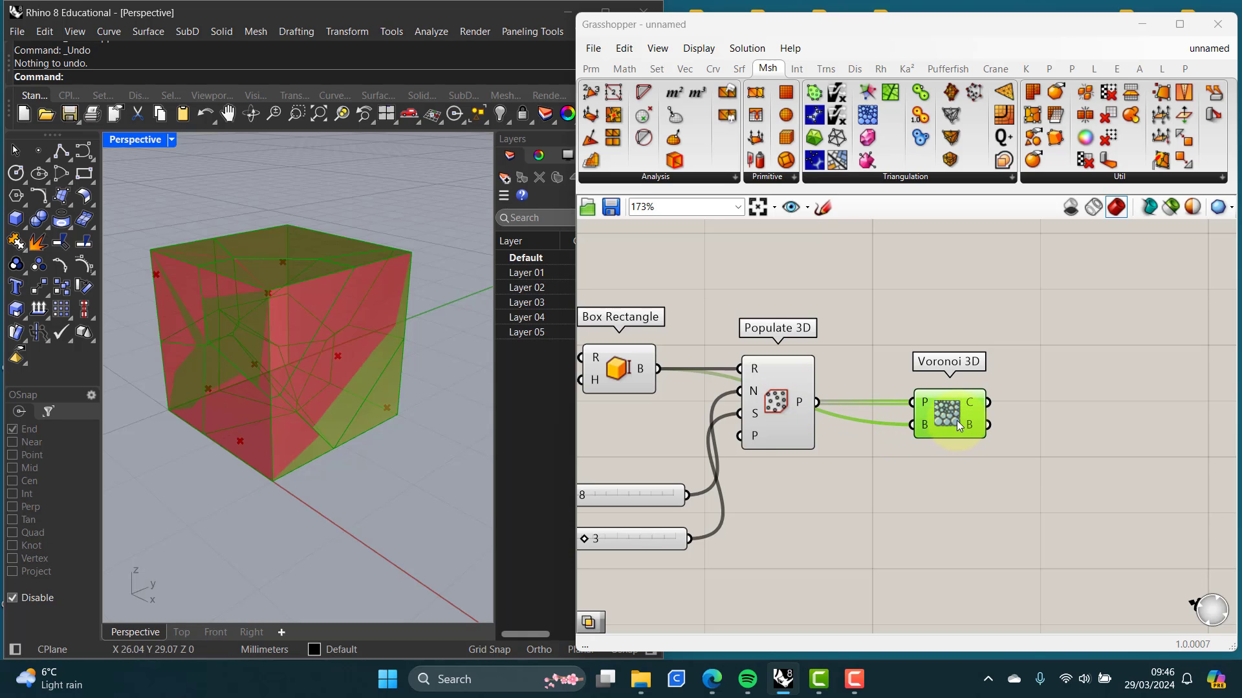
# Step: Add a Relay above Populate 3D and route Box Rectangle's B output through it to Voronoi 3D's B input
pyautogui.moveTo(956, 419)
pyautogui.mouseDown()
pyautogui.moveTo(944, 270)
pyautogui.moveTo(959, 491)
pyautogui.moveTo(957, 406)
pyautogui.moveTo(957, 455)
pyautogui.moveTo(959, 429)
pyautogui.moveTo(960, 441)
pyautogui.mouseUp()
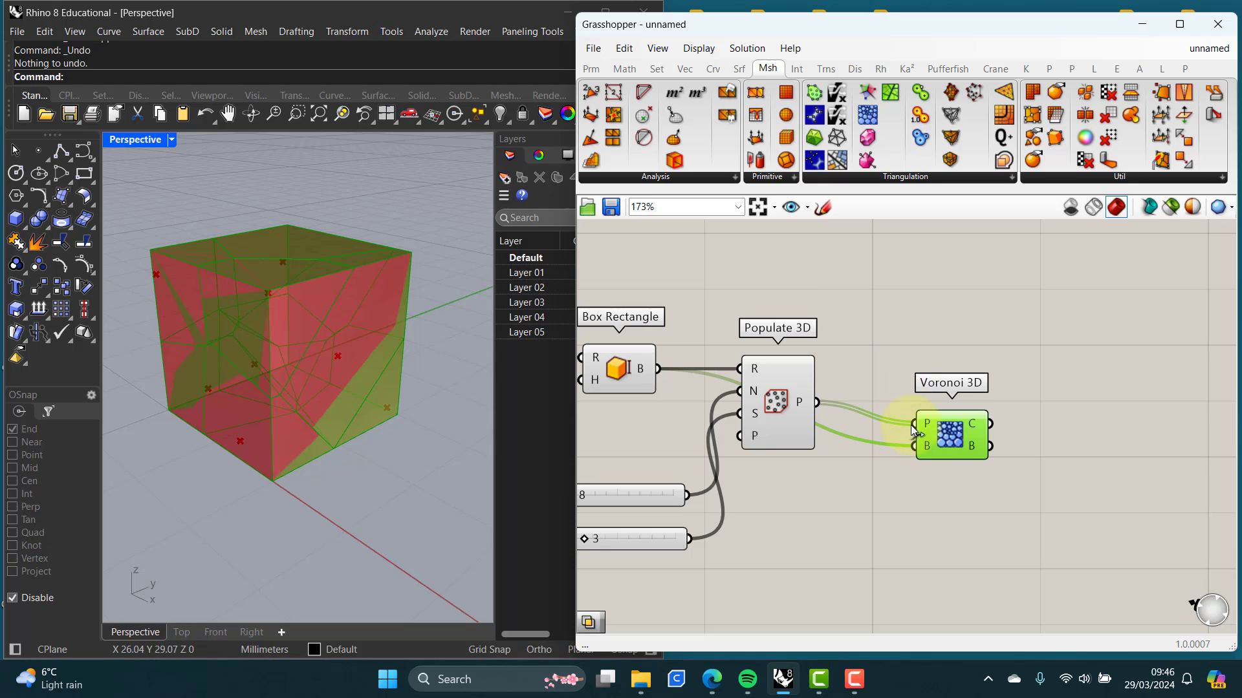
pyautogui.moveTo(945, 442)
pyautogui.mouseDown()
pyautogui.moveTo(947, 419)
pyautogui.moveTo(952, 443)
pyautogui.moveTo(934, 430)
pyautogui.moveTo(951, 428)
pyautogui.mouseUp()
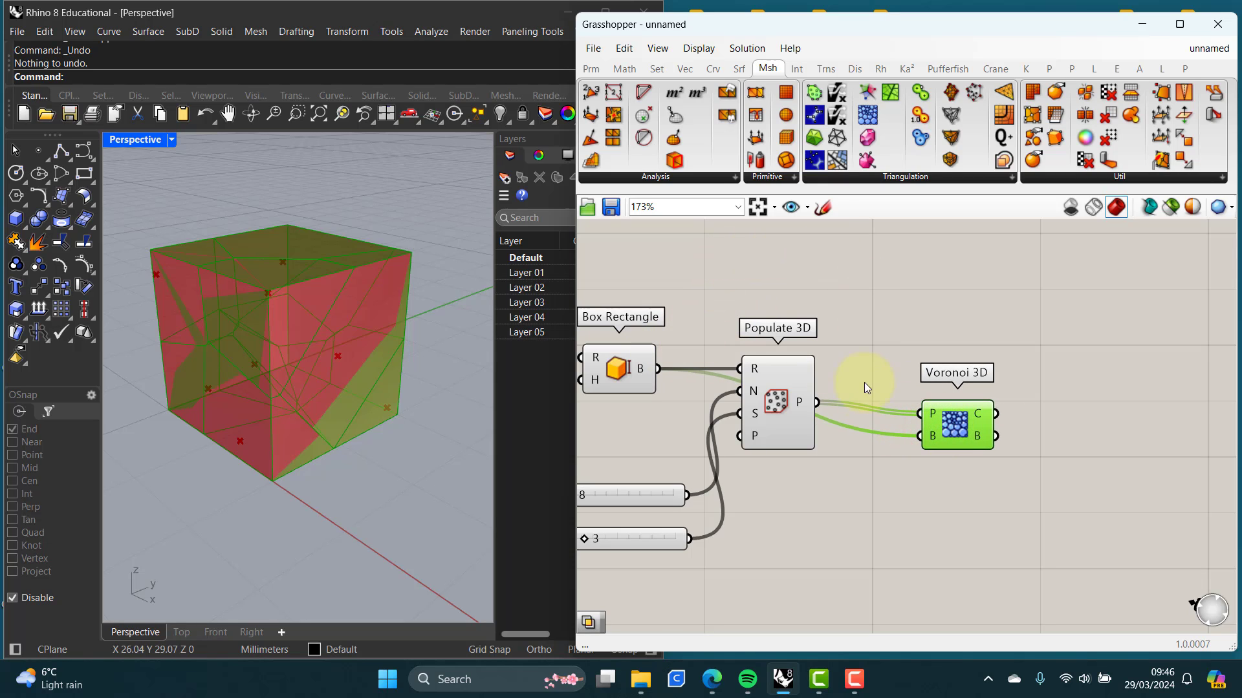
pyautogui.doubleClick(782, 278)
pyautogui.write('RELAY')
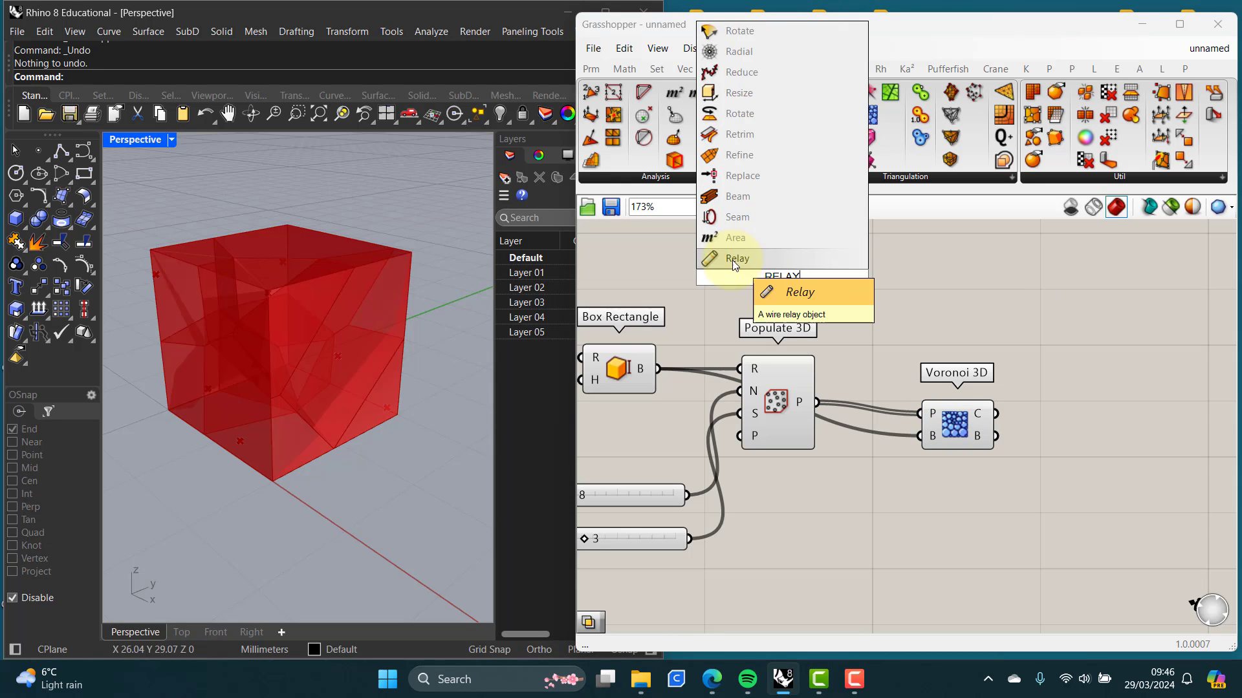
pyautogui.click(733, 260)
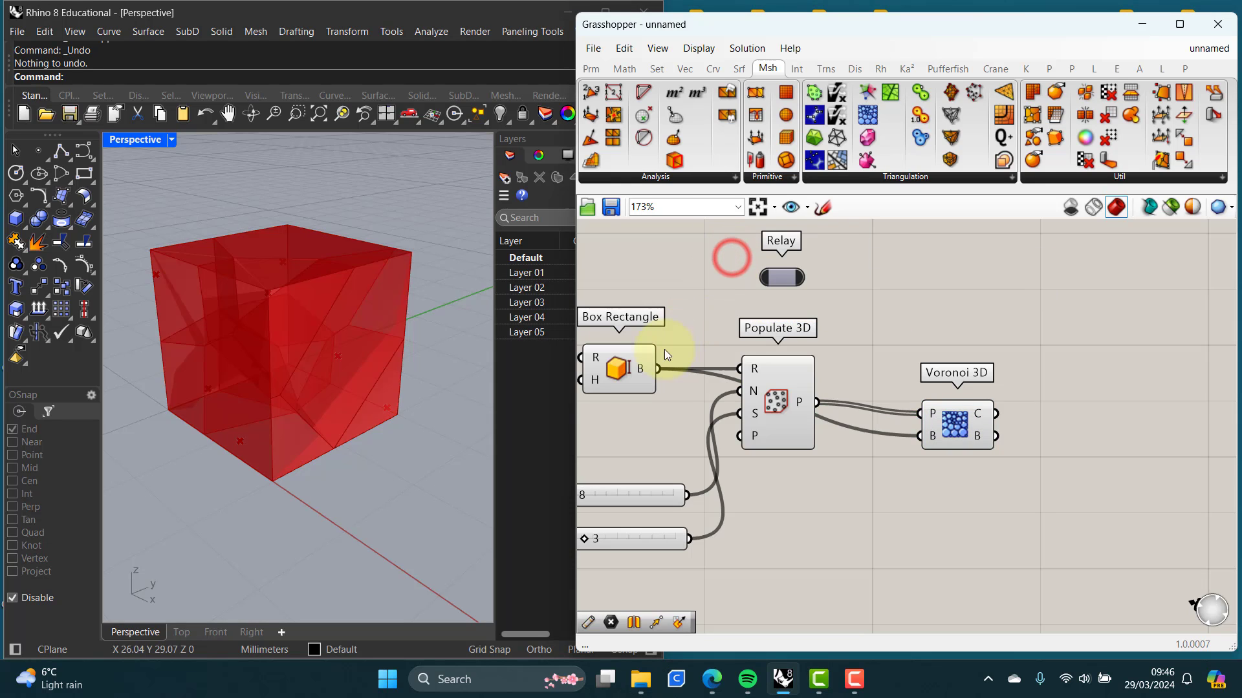
pyautogui.moveTo(673, 366); pyautogui.dragTo(908, 435)
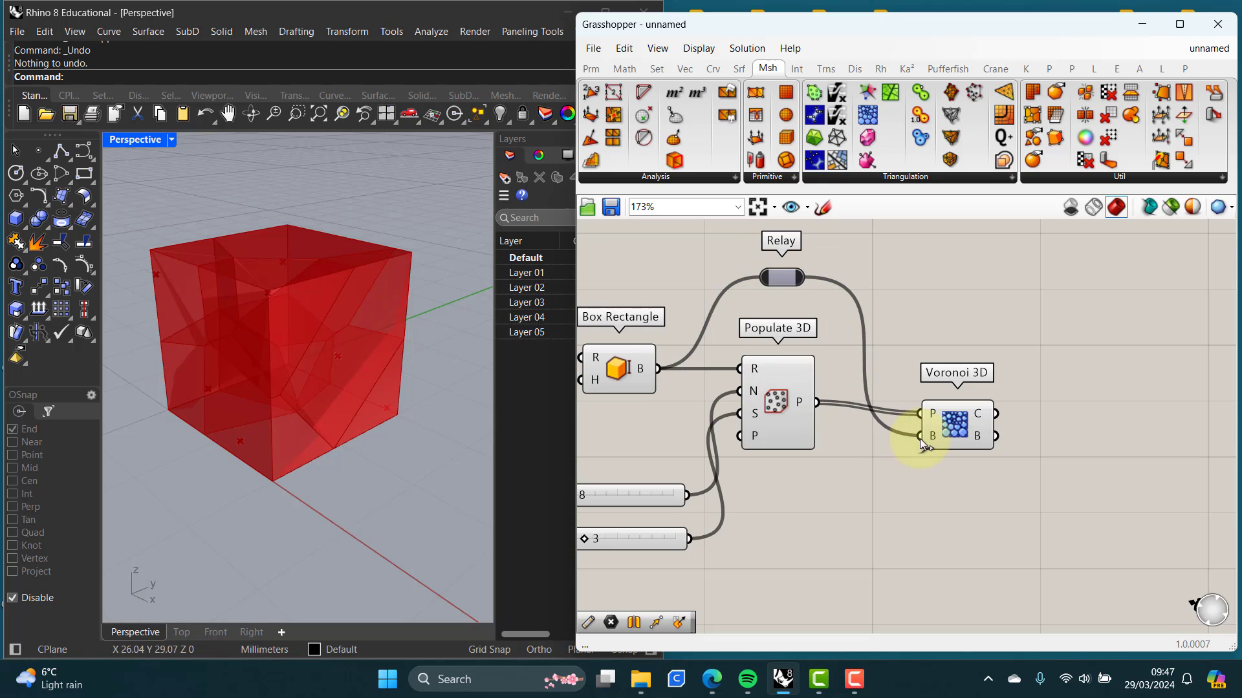
pyautogui.moveTo(783, 279); pyautogui.dragTo(771, 279)
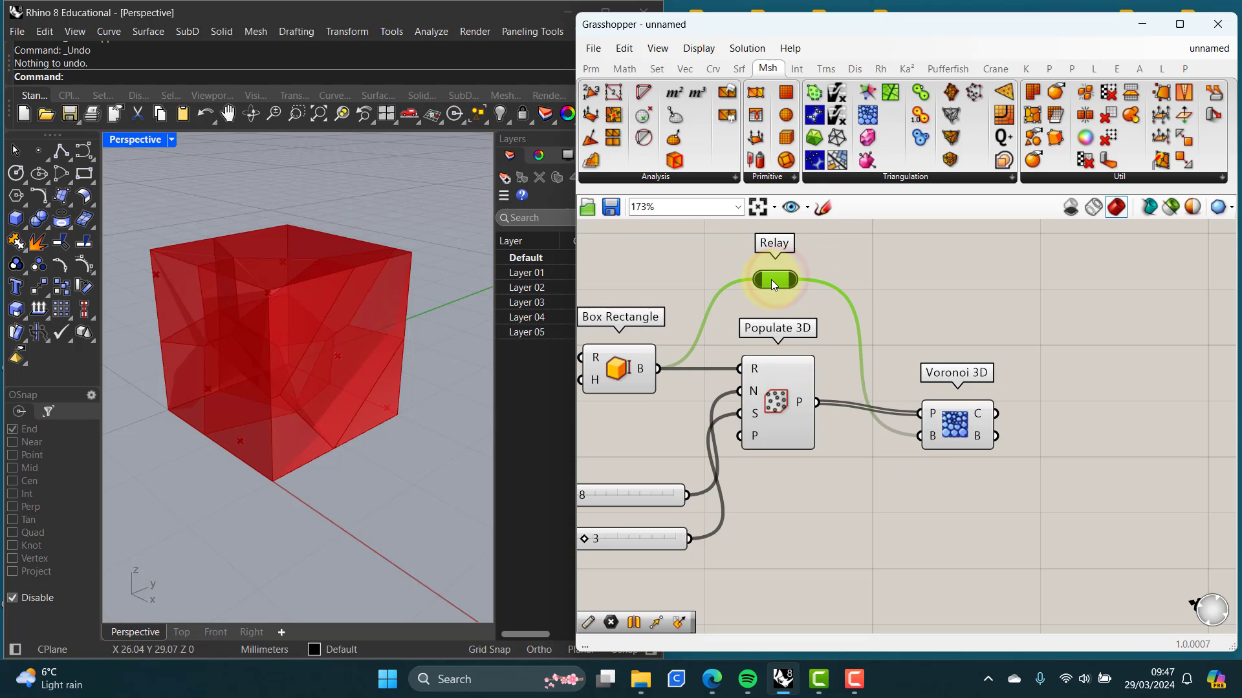
# Step: Align Voronoi 3D with Populate 3D's output and delete the Relay above Populate 3D
pyautogui.moveTo(957, 424); pyautogui.dragTo(955, 421)
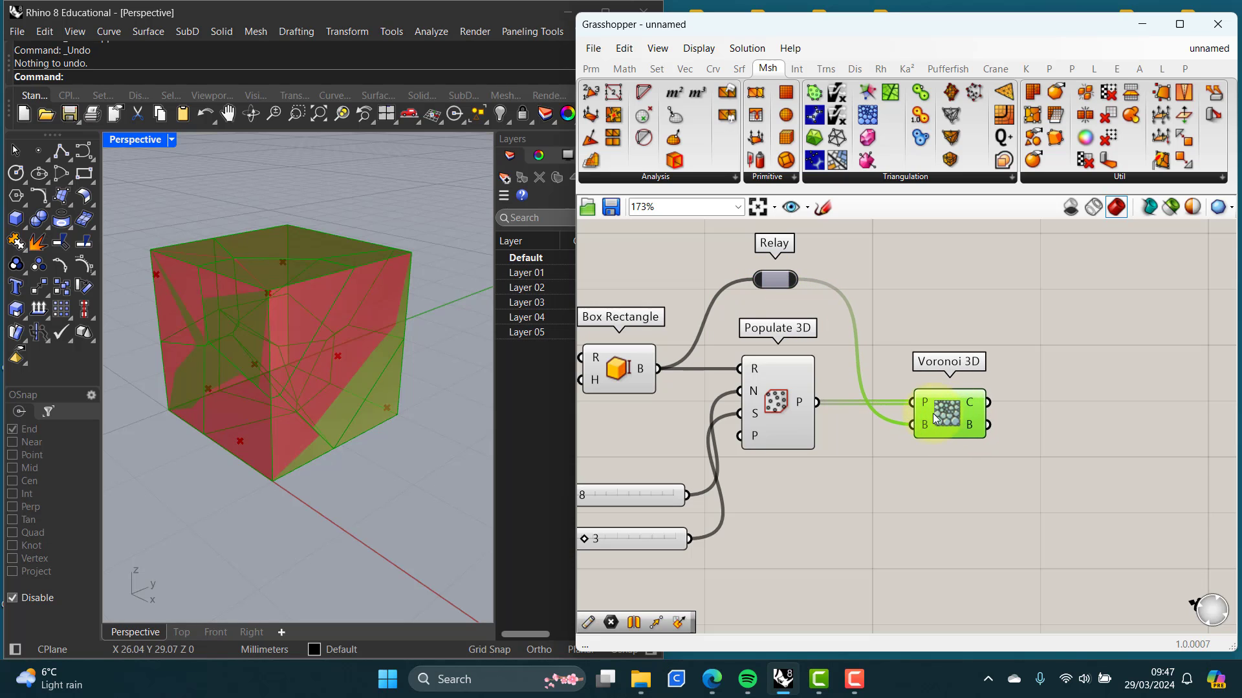
pyautogui.click(772, 280)
pyautogui.press('Delete')
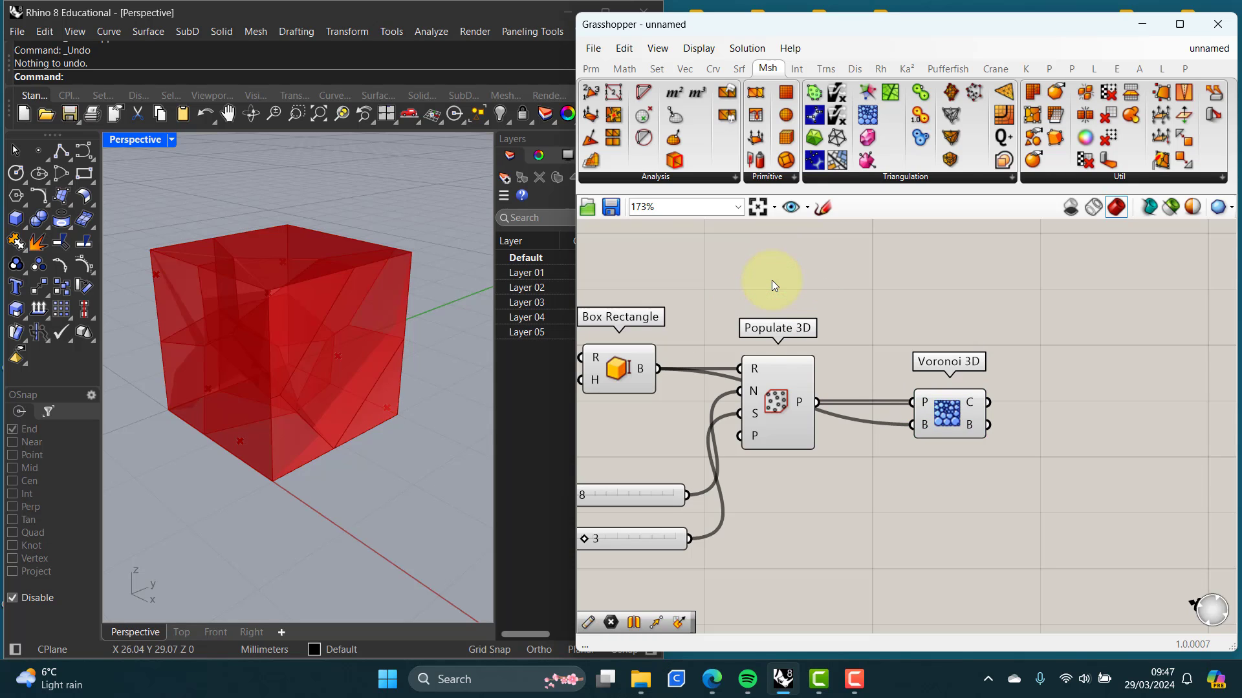
# Step: Set the wire display of Voronoi 3D's B input to Hidden and select the component to check its wires
pyautogui.rightClick(925, 425)
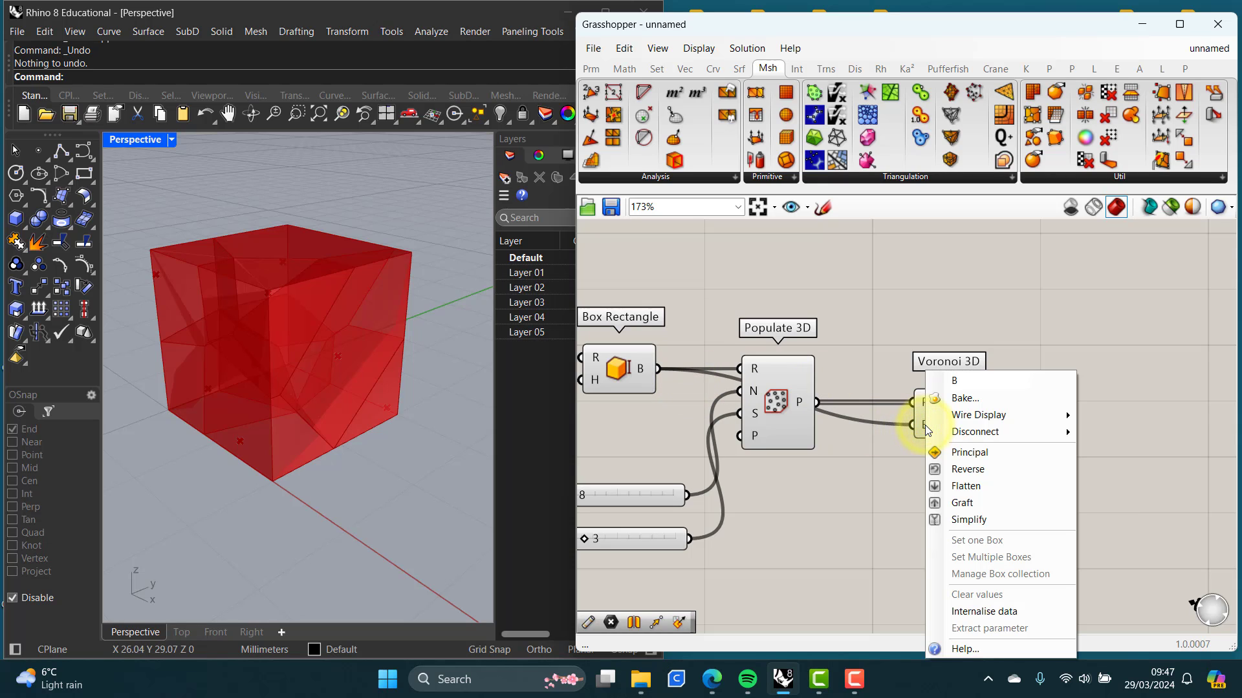
pyautogui.moveTo(966, 419)
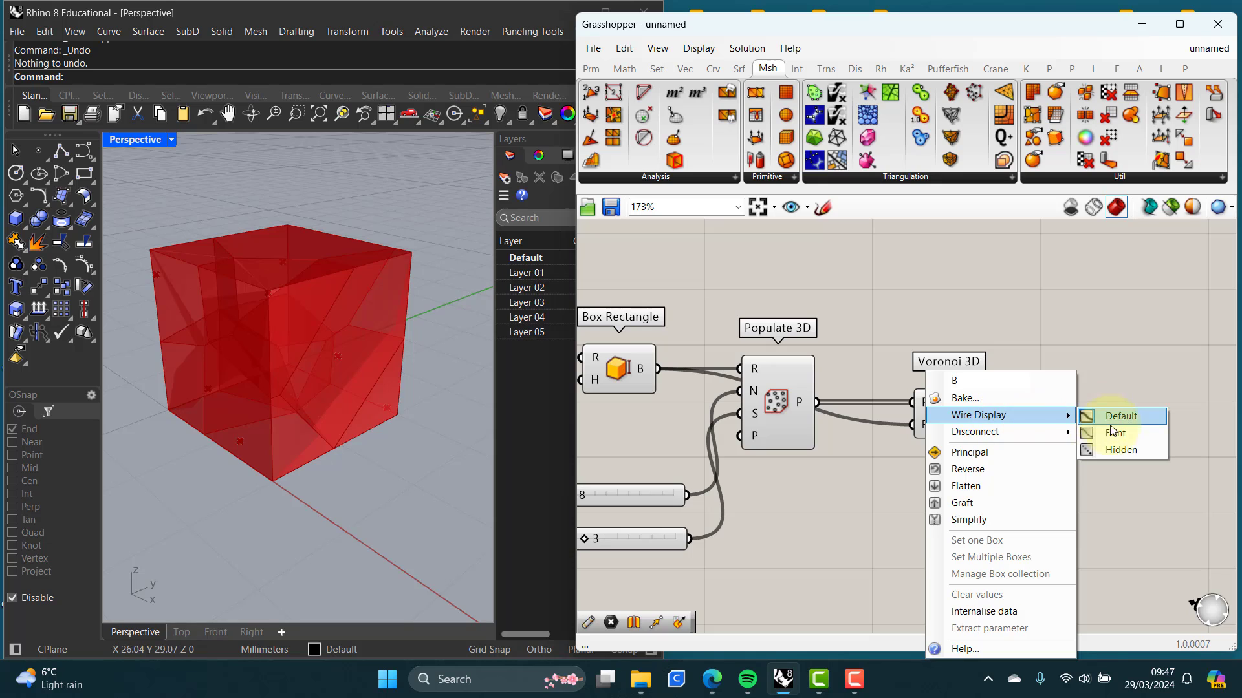
pyautogui.click(1114, 451)
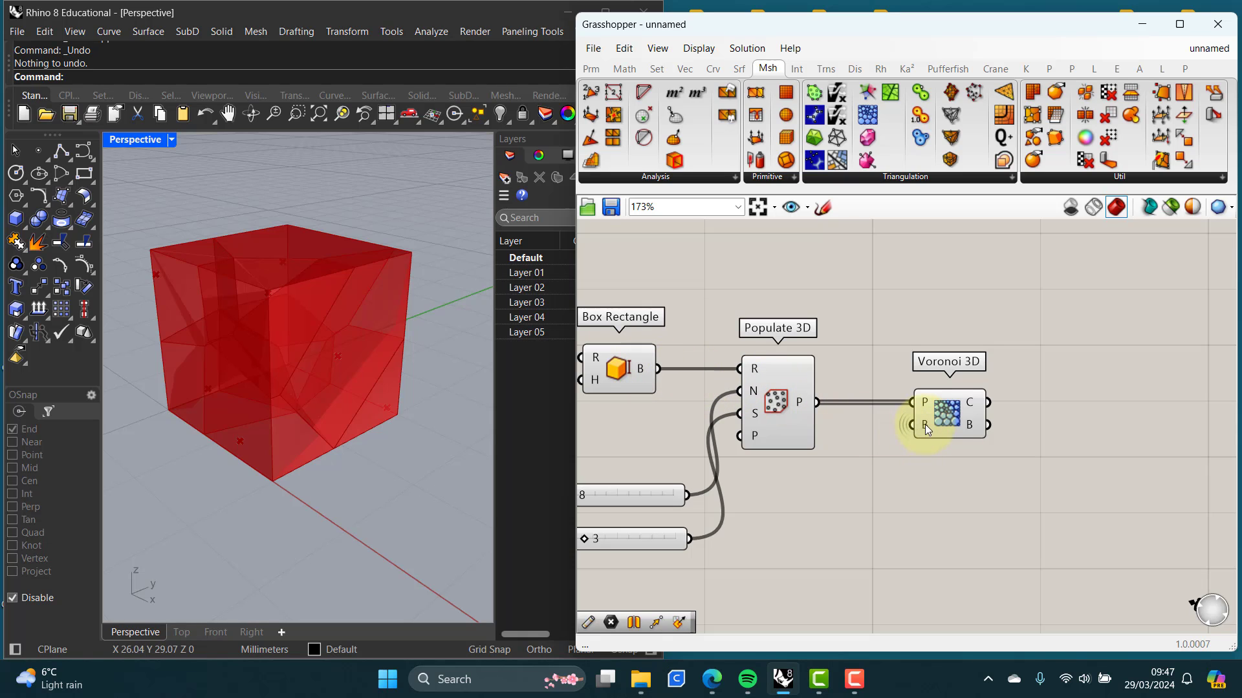
pyautogui.click(948, 418)
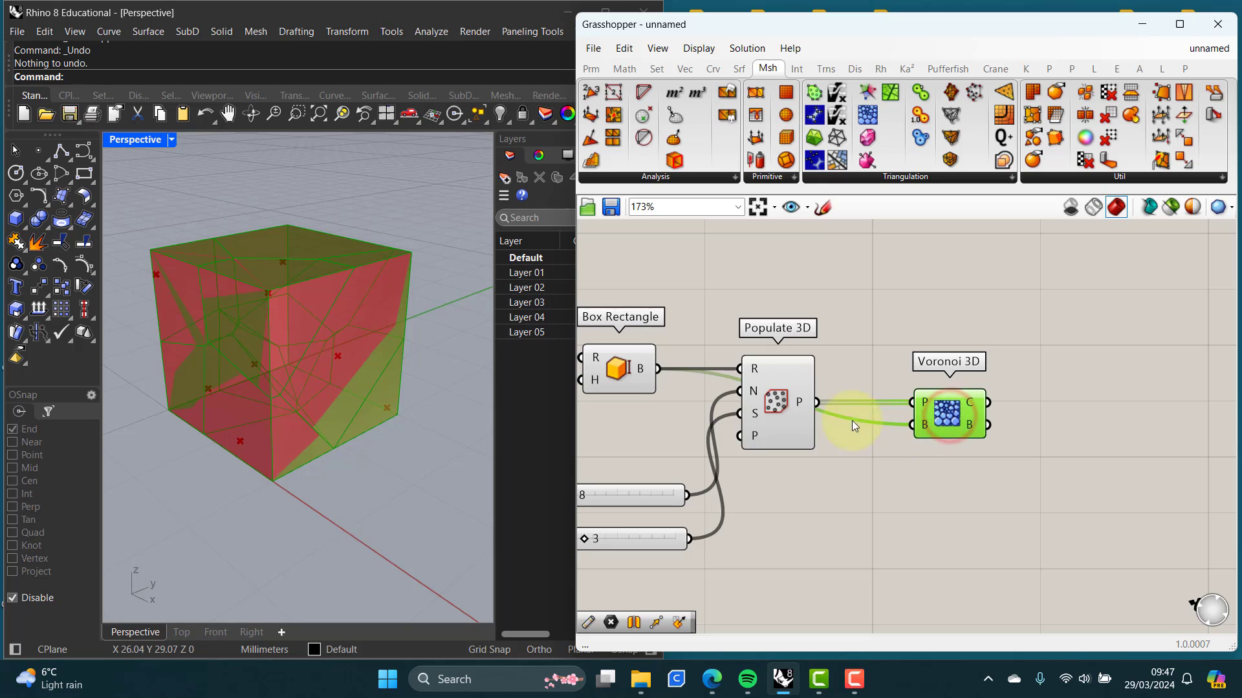
pyautogui.click(948, 465)
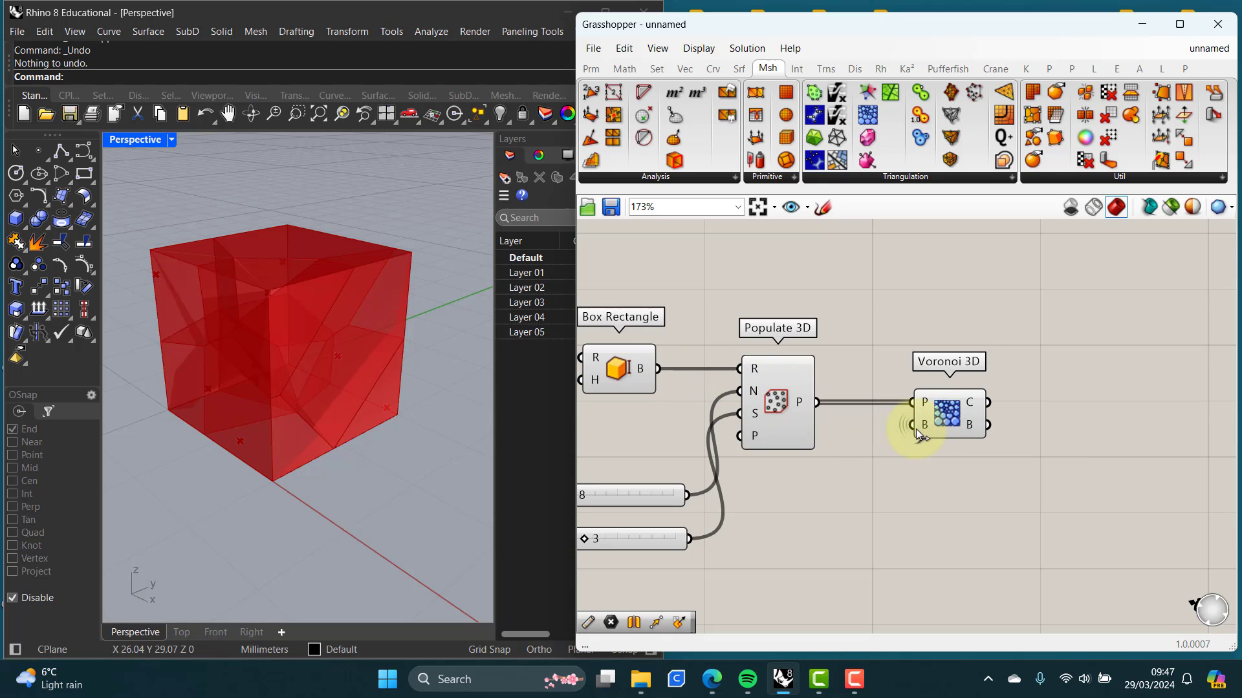
# Step: Set the wire display of Voronoi 3D's B input back to Default
pyautogui.rightClick(925, 425)
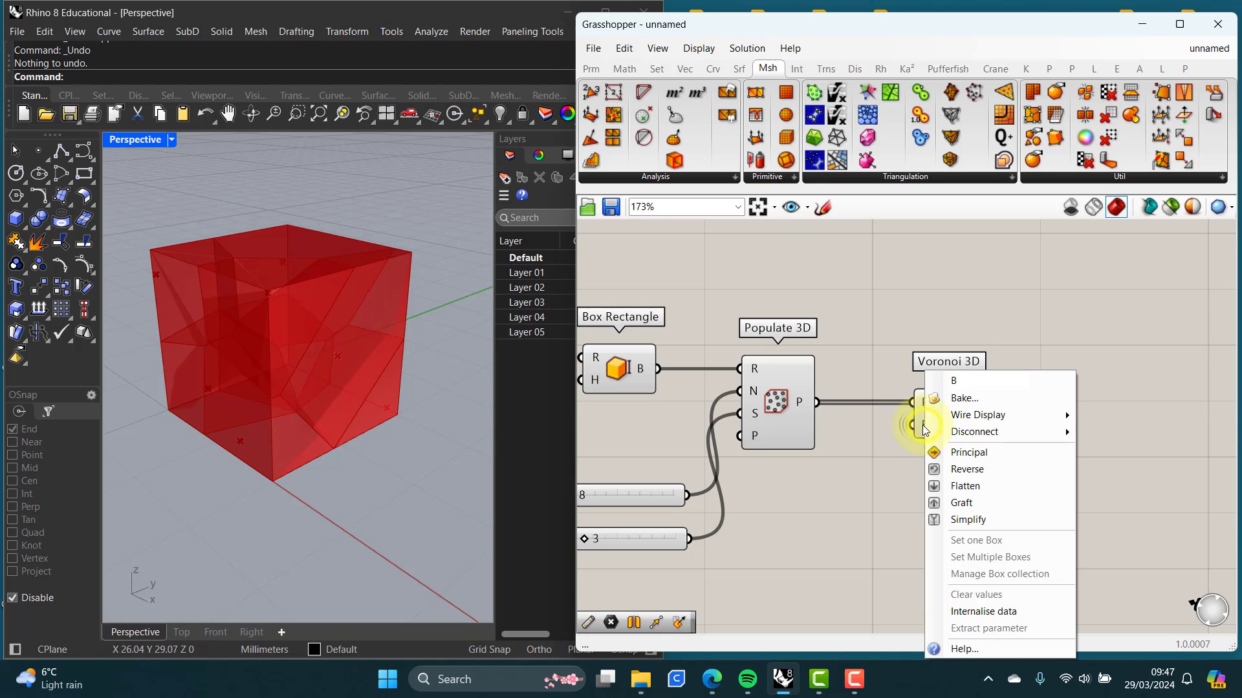
pyautogui.moveTo(1009, 415)
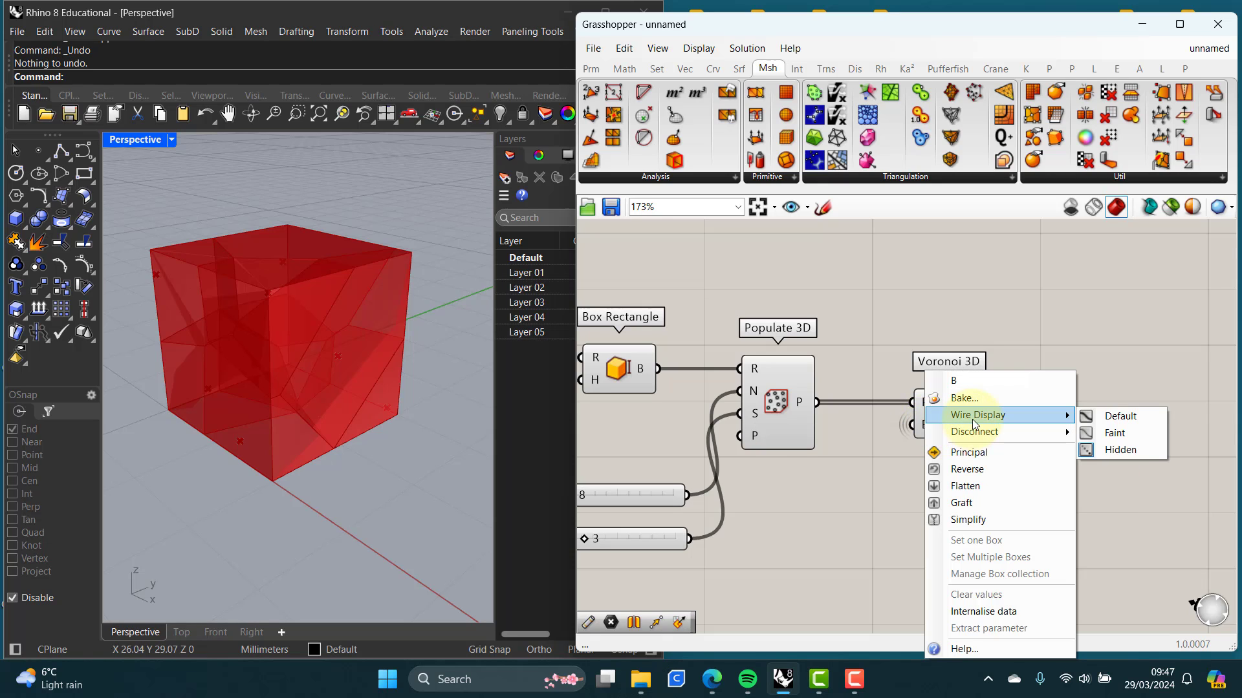
pyautogui.click(1129, 420)
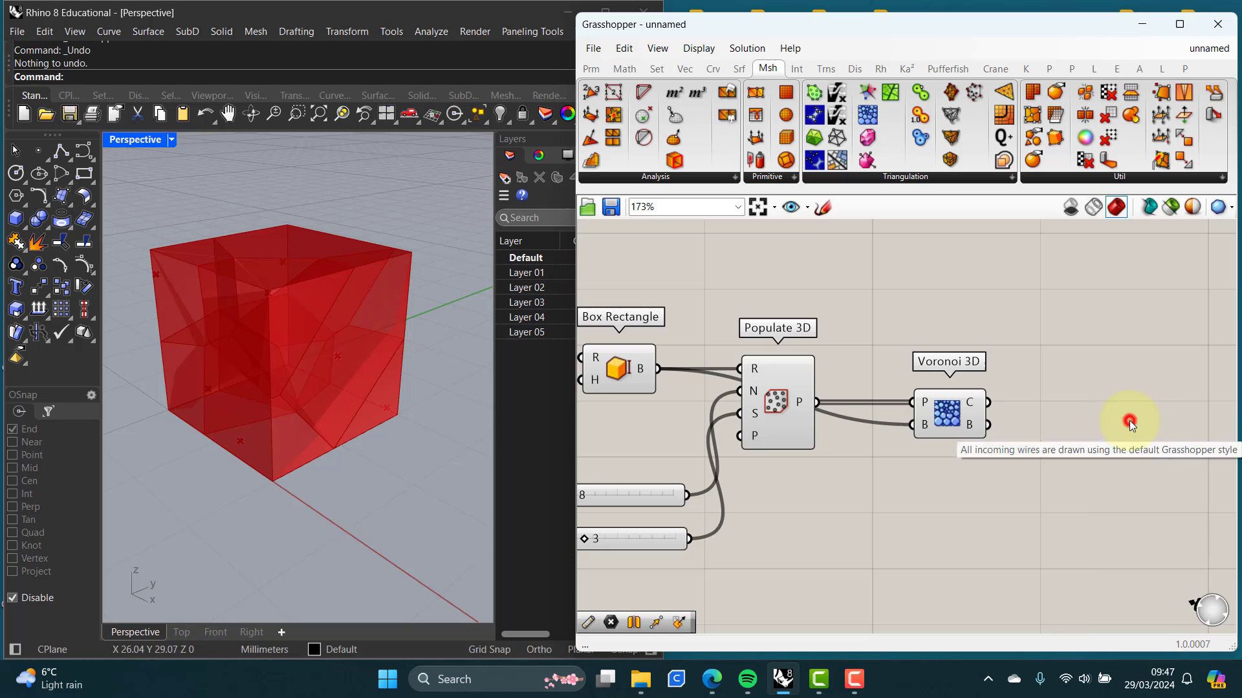
pyautogui.click(964, 463)
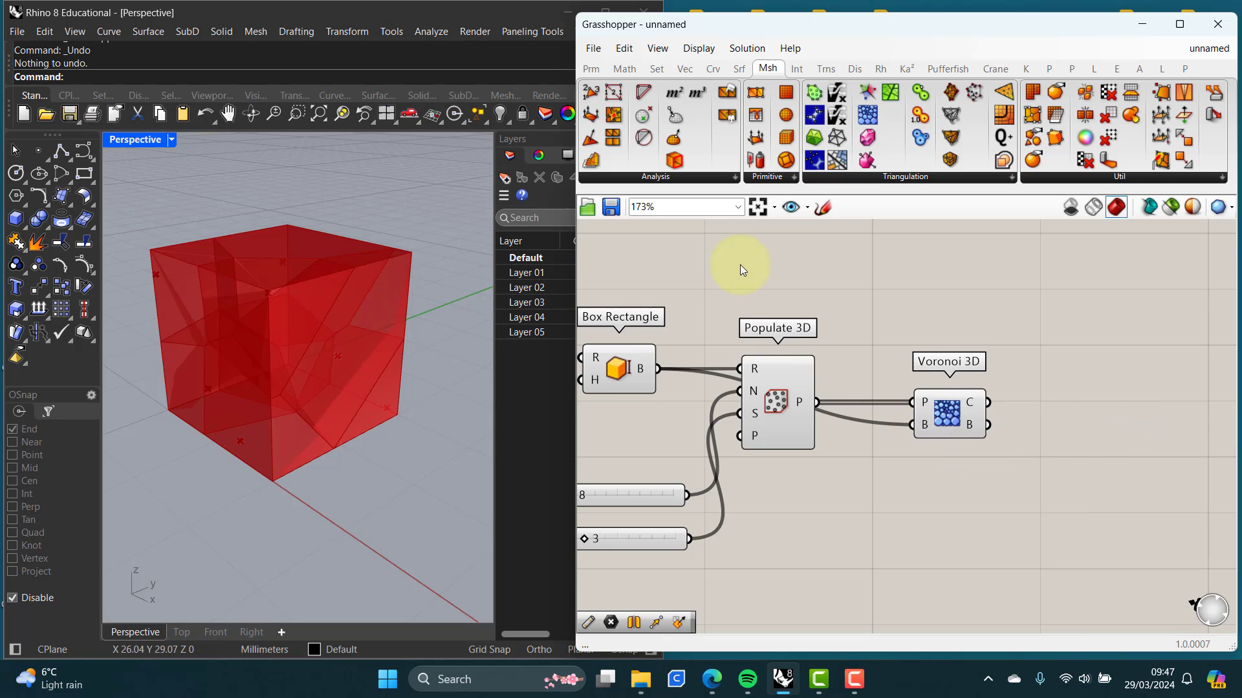
# Step: Place a new Relay above Populate 3D and wire Box Rectangle's B output through it into Voronoi 3D's B input
pyautogui.doubleClick(770, 277)
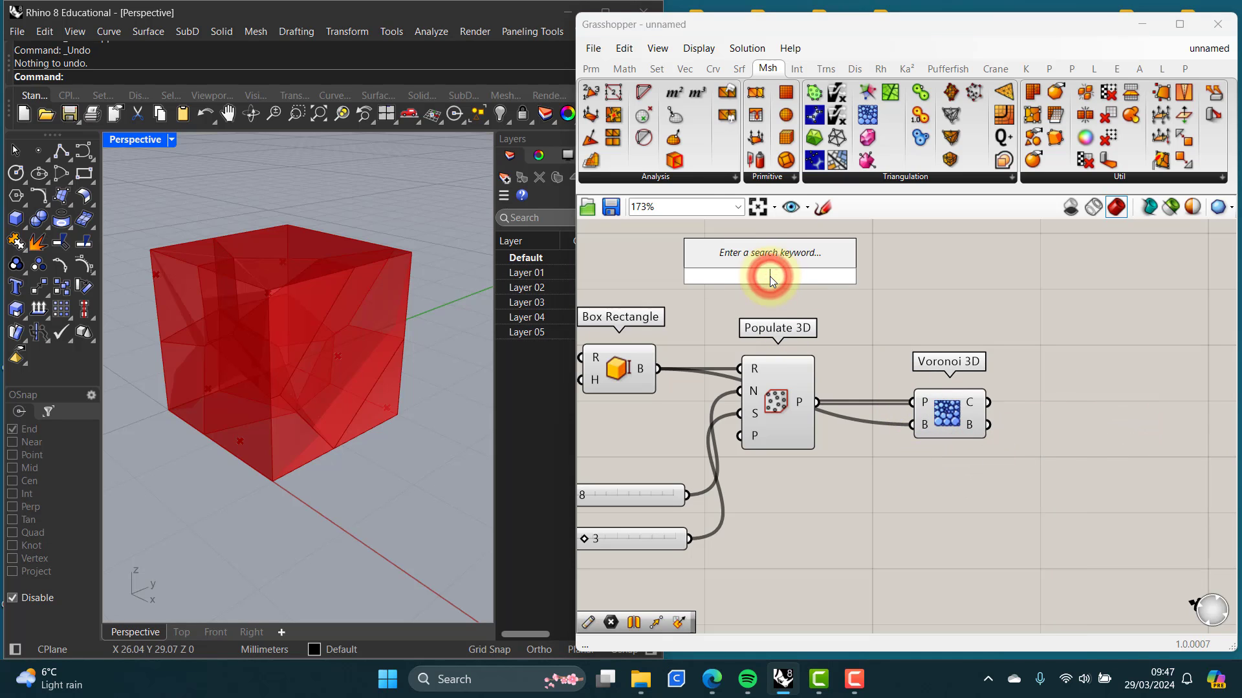
pyautogui.write('RELAY')
pyautogui.click(713, 255)
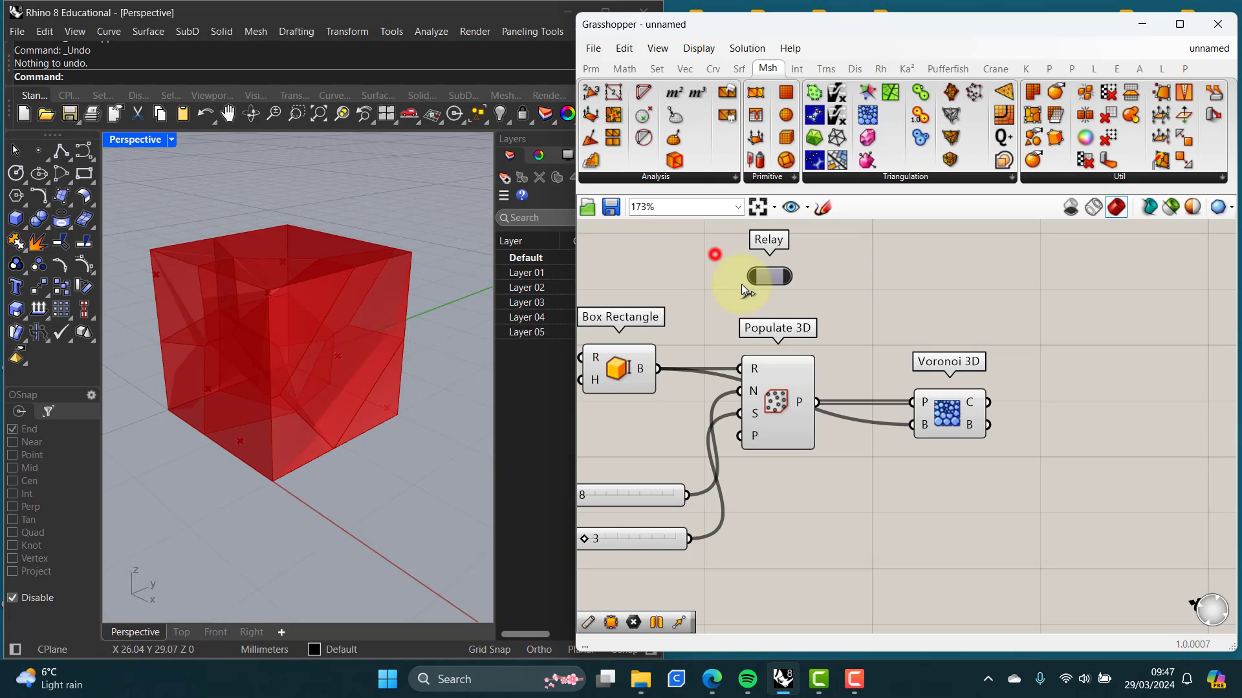
pyautogui.moveTo(770, 278); pyautogui.dragTo(778, 279)
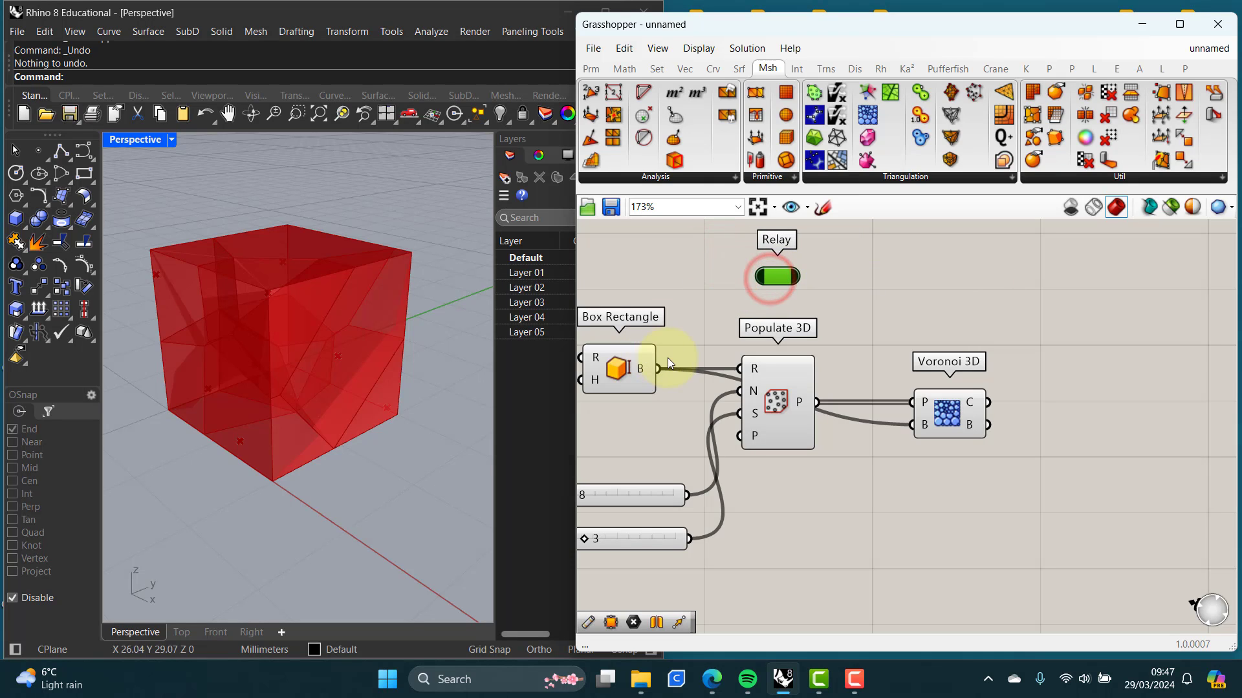
pyautogui.moveTo(661, 370); pyautogui.dragTo(740, 292)
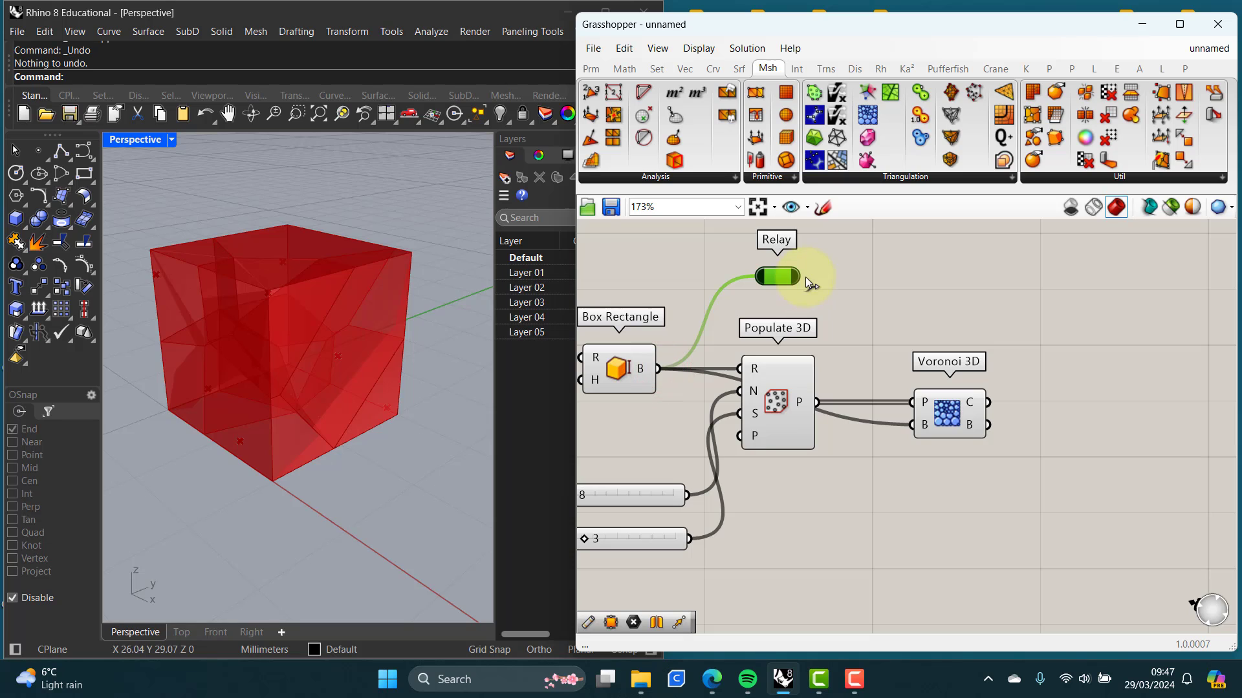
pyautogui.moveTo(801, 282); pyautogui.dragTo(913, 425)
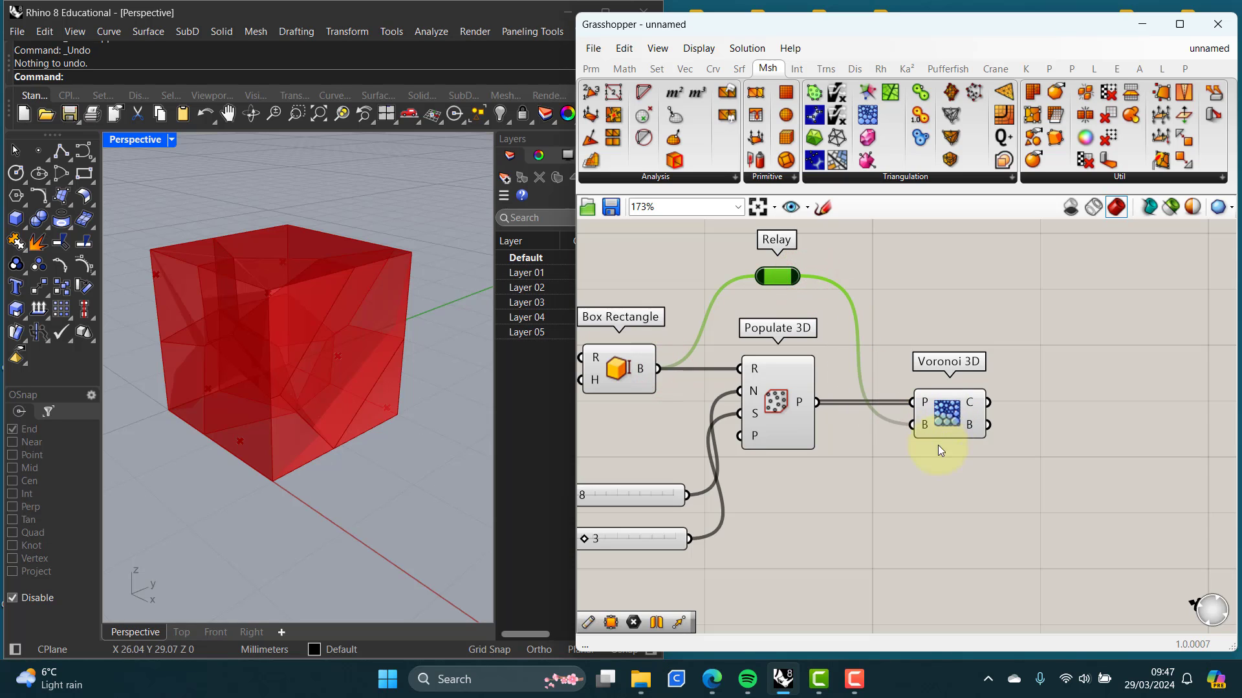
# Step: Turn off Box Rectangle's preview and inspect the Populate 3D points and Voronoi 3D cells in the viewport
pyautogui.click(931, 423)
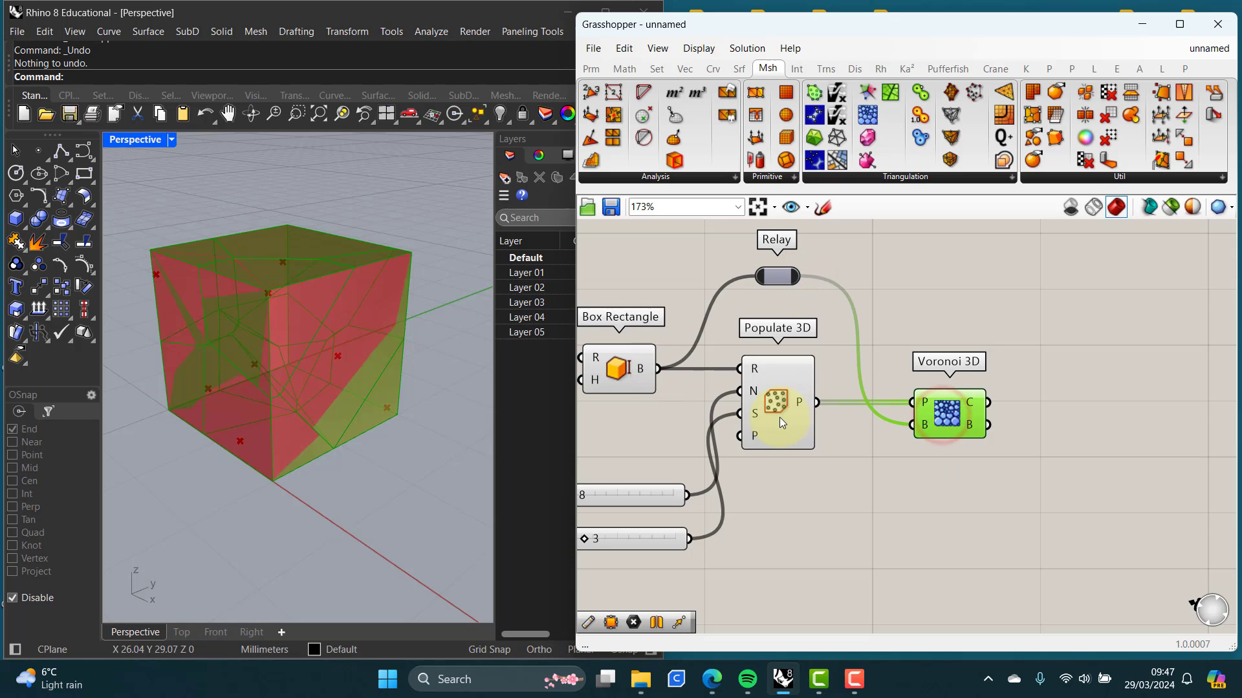
pyautogui.click(625, 374)
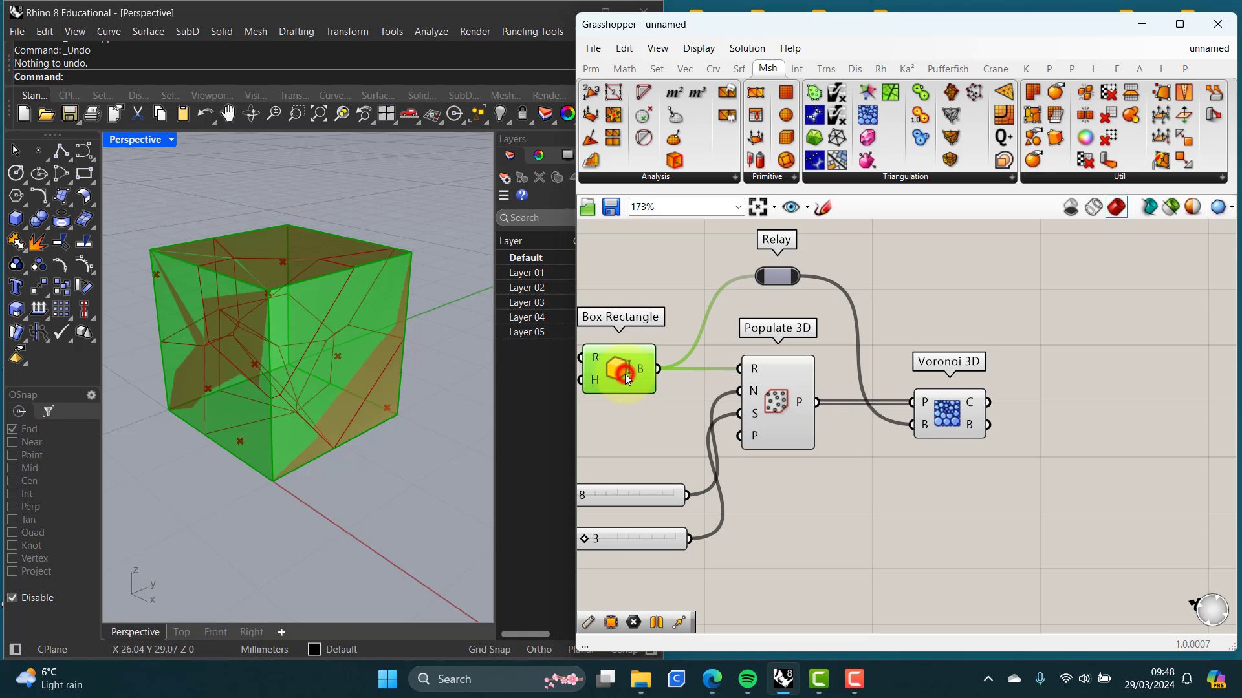
pyautogui.click(936, 417)
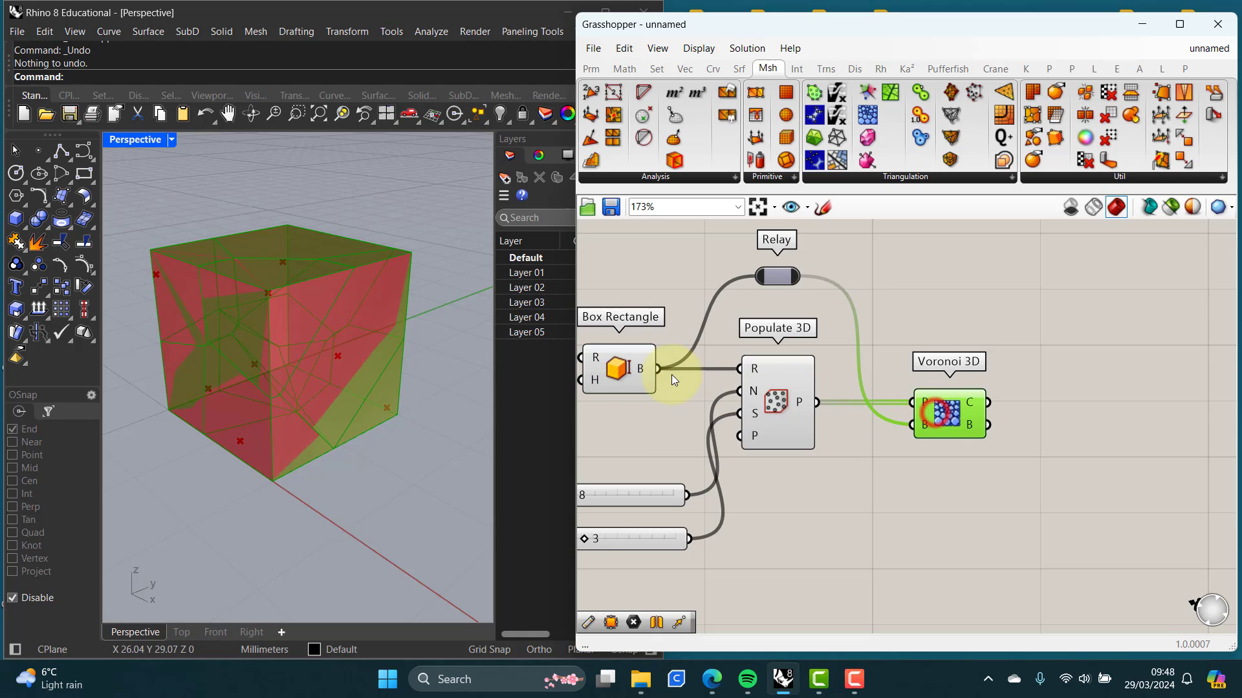
pyautogui.click(626, 371)
pyautogui.rightClick(622, 367)
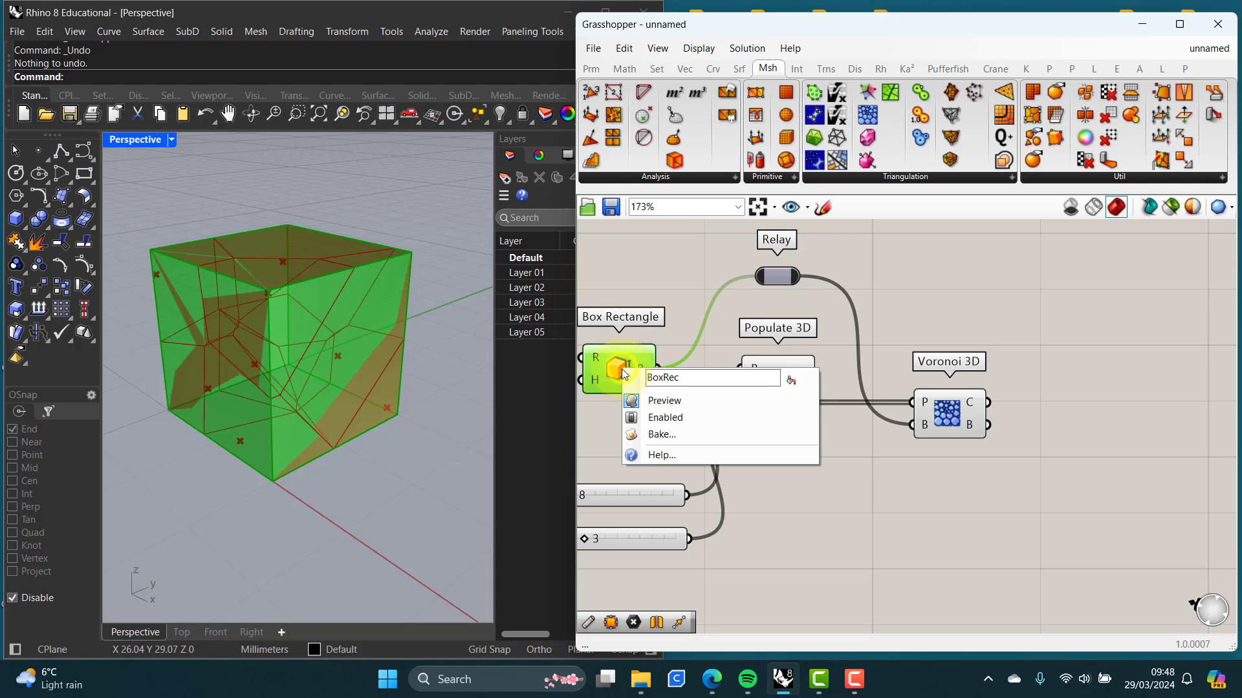
pyautogui.click(654, 401)
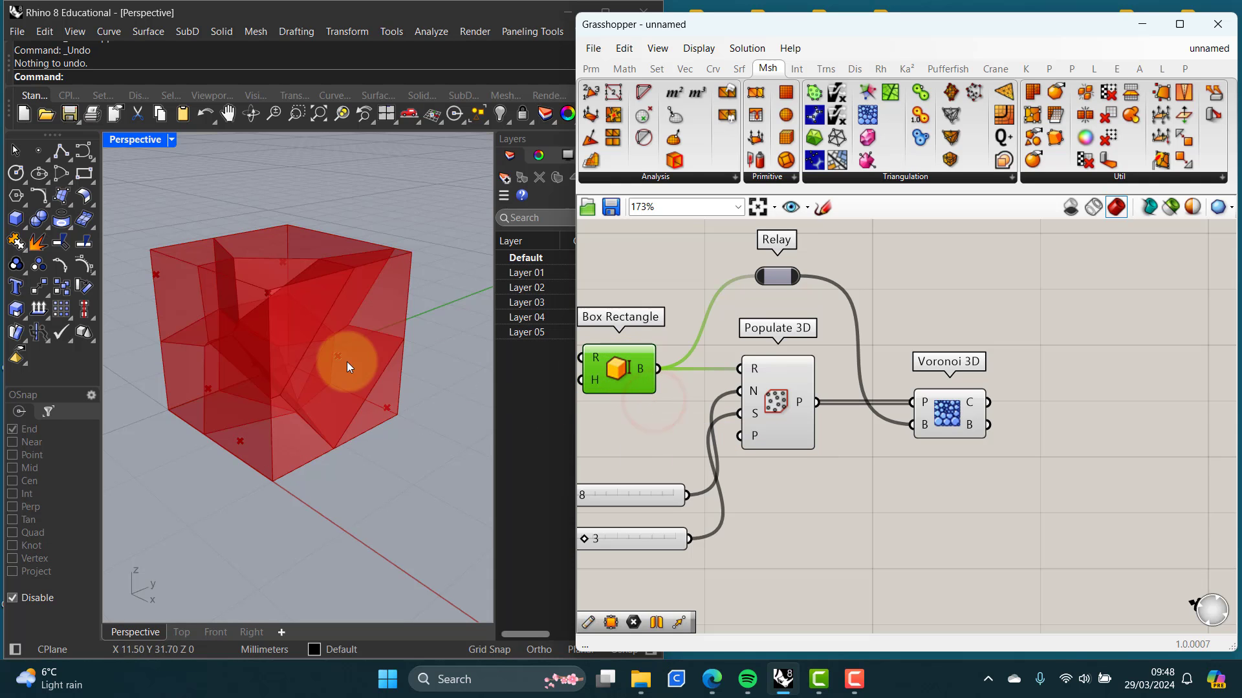
pyautogui.moveTo(347, 362); pyautogui.dragTo(577, 371, button='right')
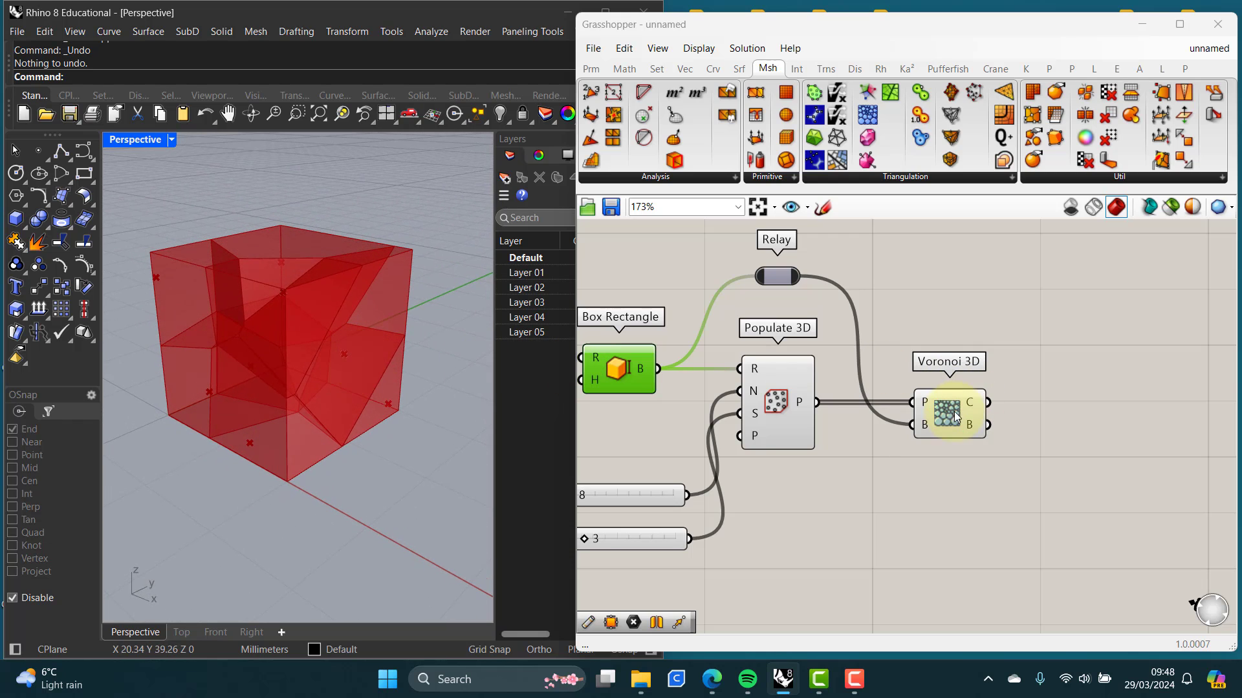
pyautogui.click(776, 404)
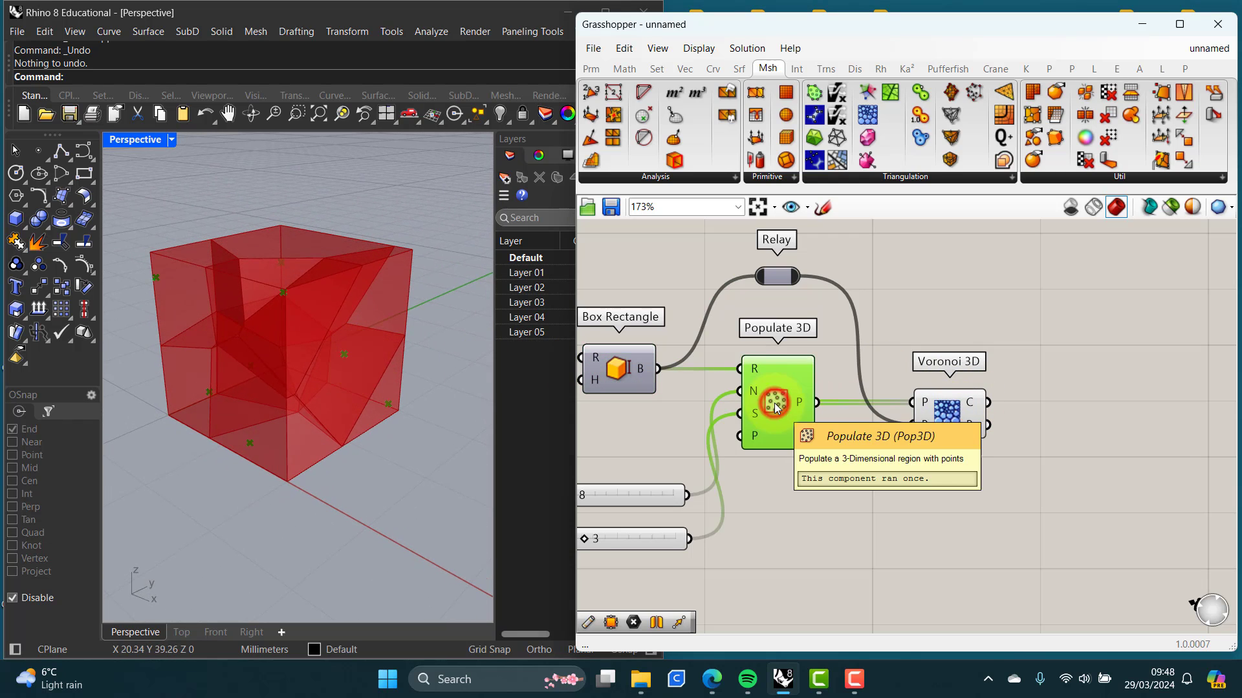
pyautogui.moveTo(453, 388); pyautogui.dragTo(348, 396, button='right')
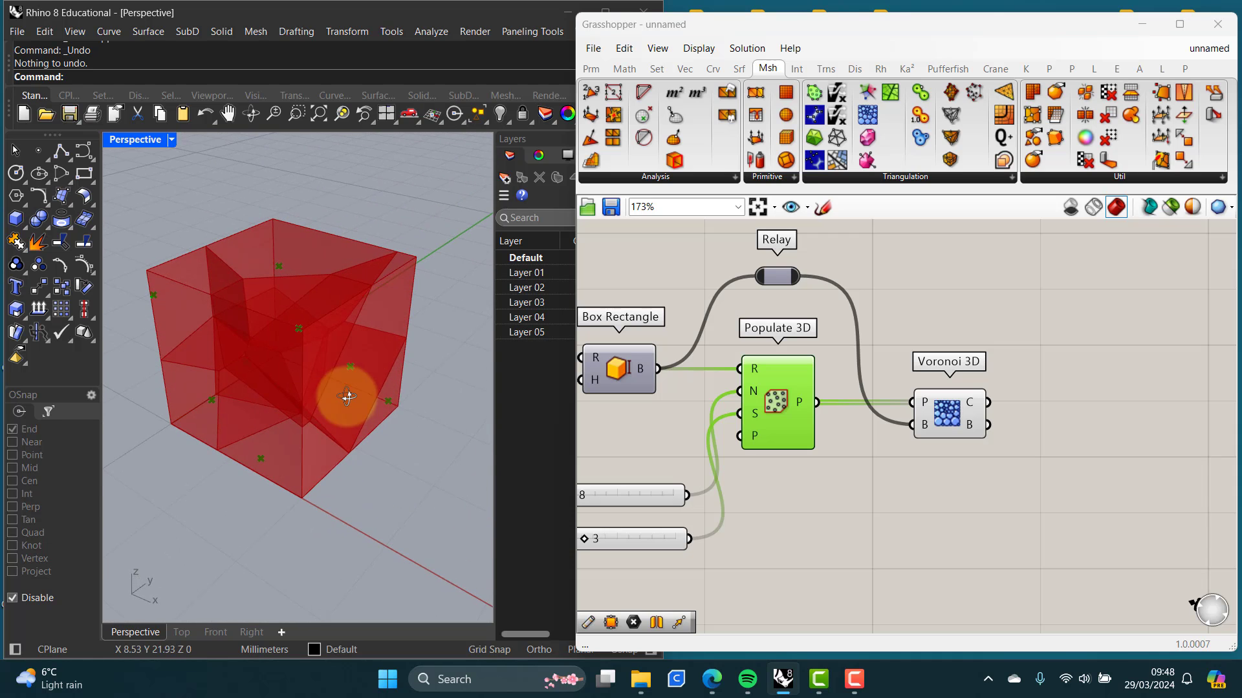
pyautogui.click(953, 419)
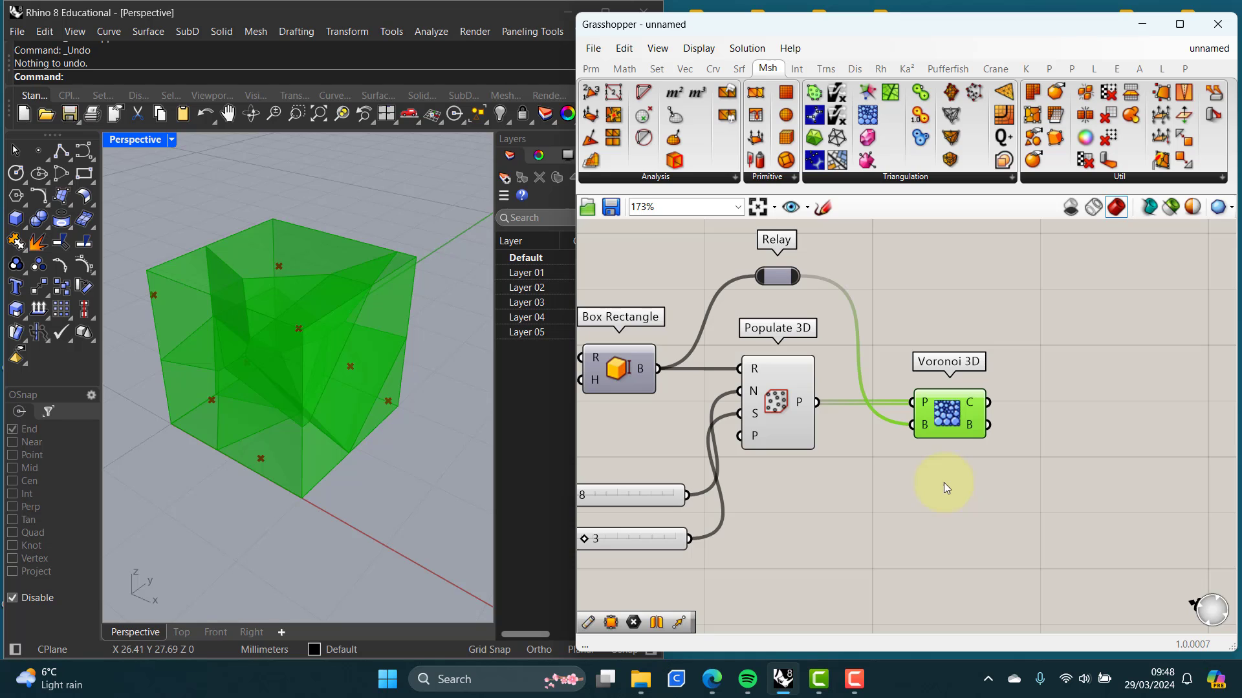
# Step: Place a Deconstruct Brep component on the empty canvas to the right of Voronoi 3D
pyautogui.scroll(-1, 980, 493)
pyautogui.moveTo(981, 493); pyautogui.dragTo(872, 431, button='right')
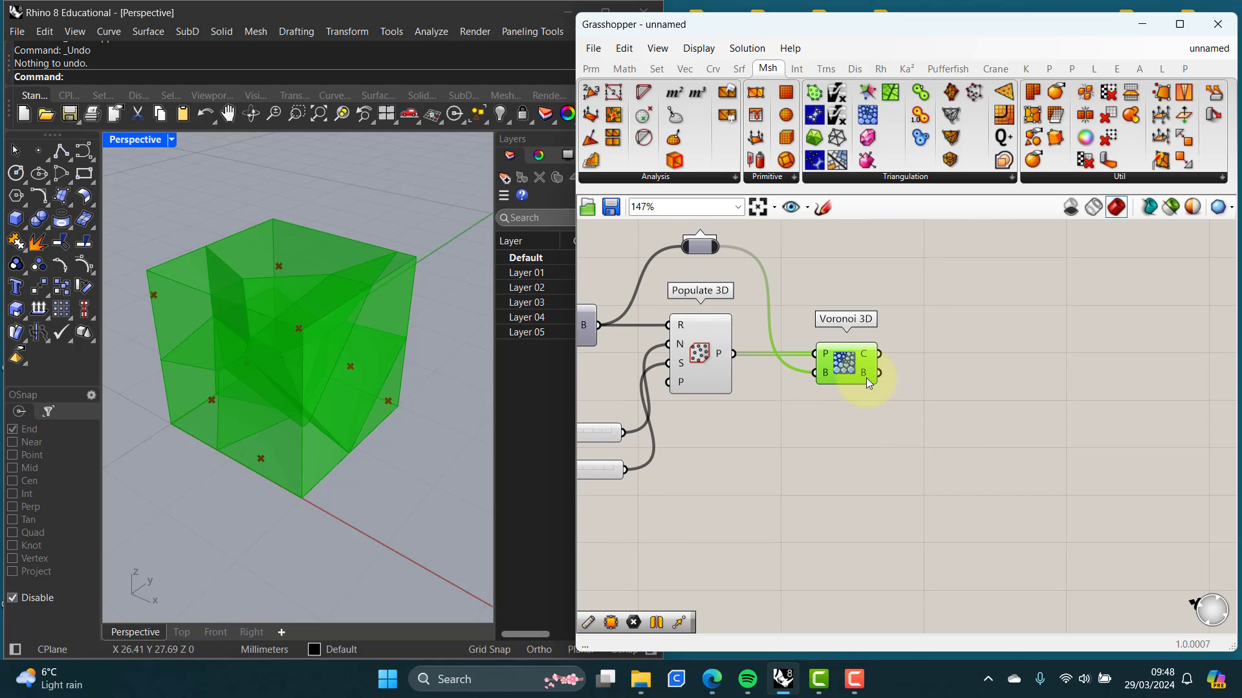
pyautogui.moveTo(867, 376)
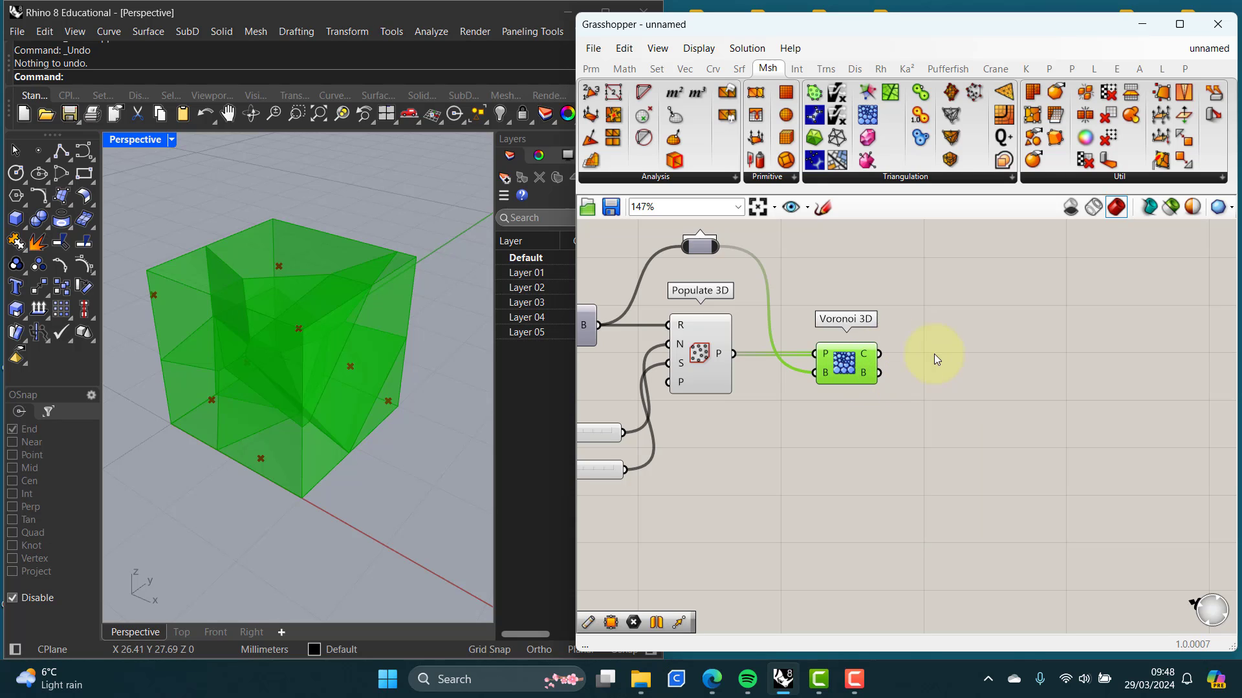
pyautogui.doubleClick(987, 355)
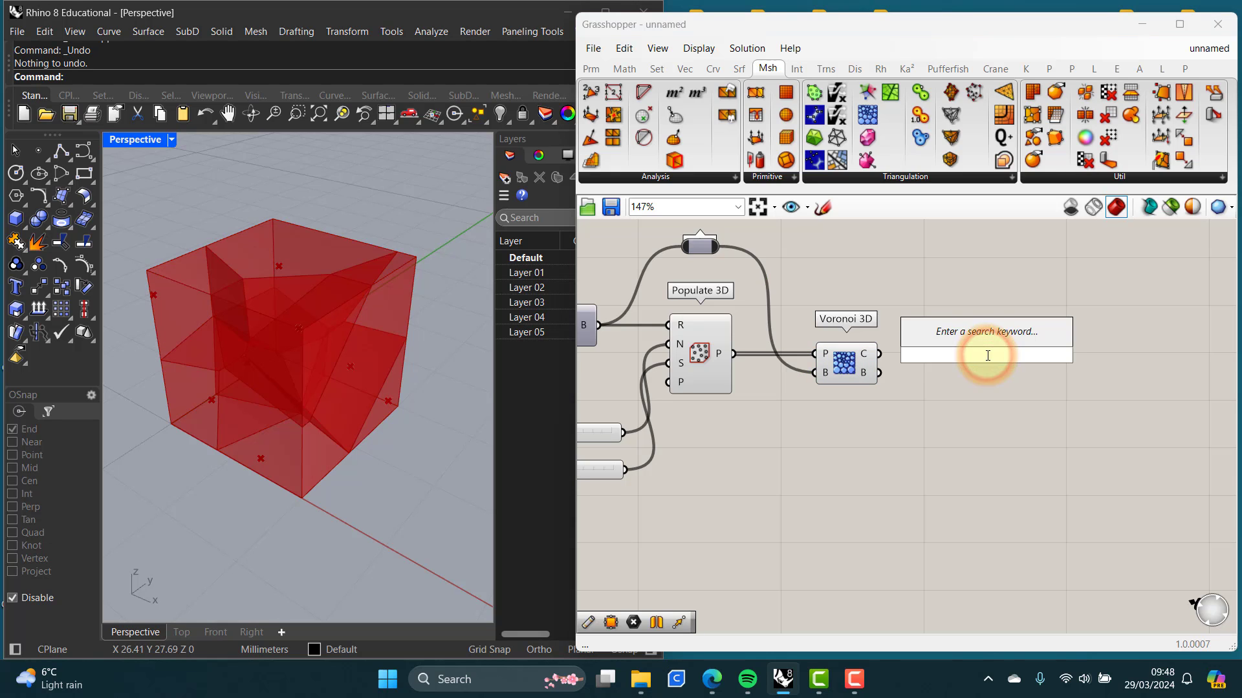
pyautogui.write('DECONSTRU')
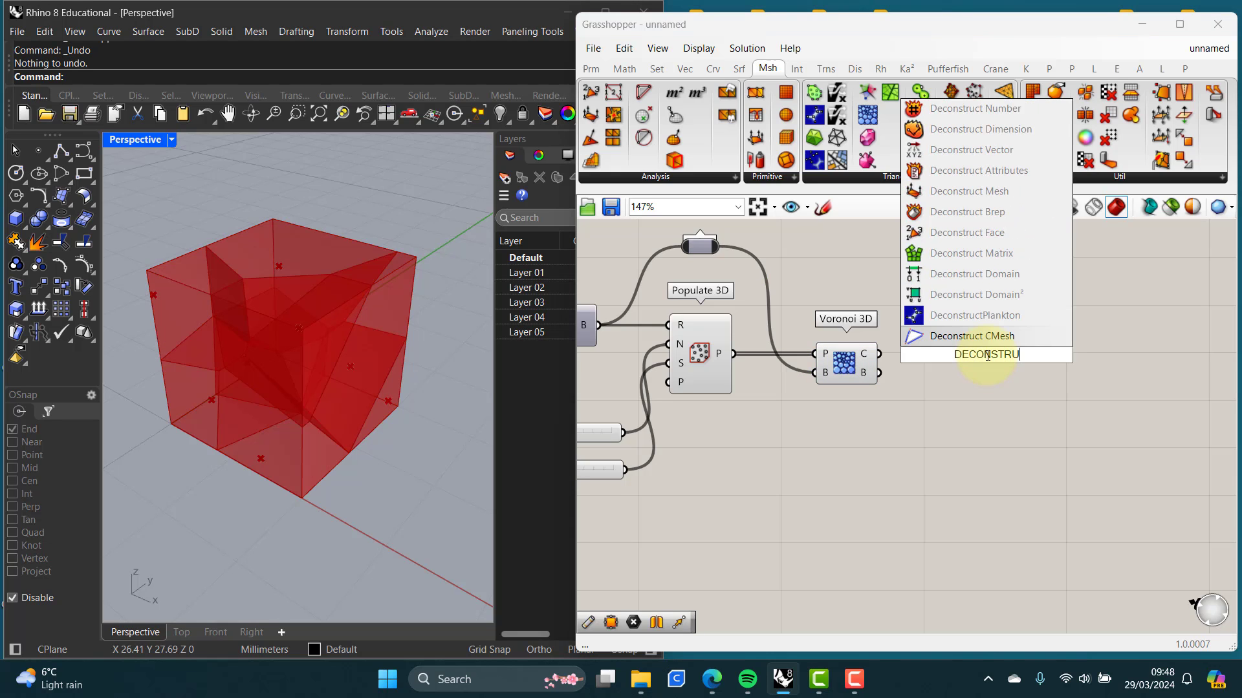
pyautogui.write('CT B')
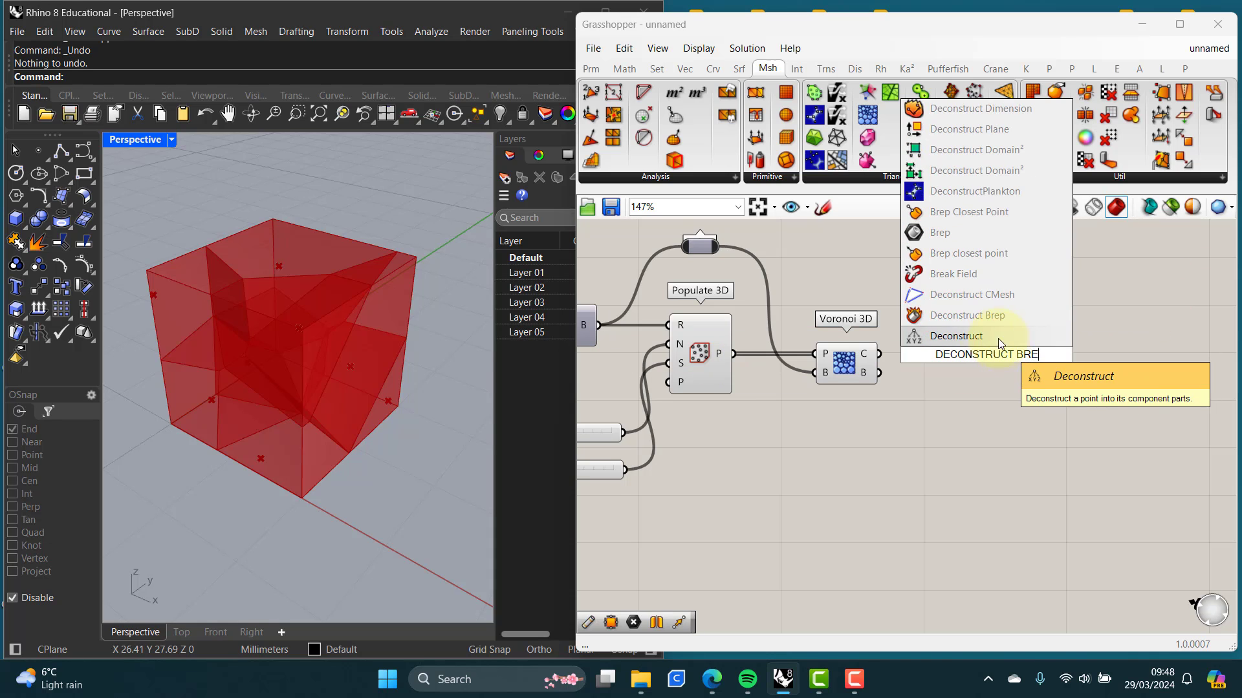
pyautogui.write('re')
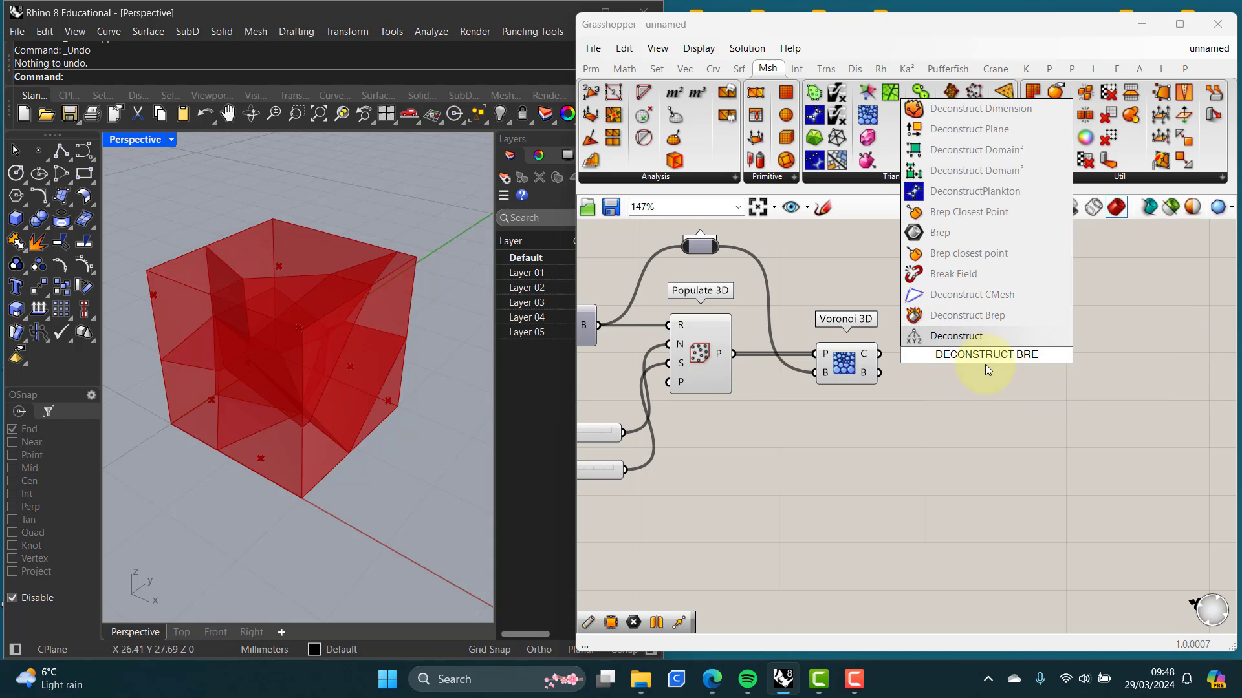
pyautogui.click(982, 317)
# Step: Align Deconstruct Brep with Voronoi 3D and wire Voronoi 3D's C output into its B input
pyautogui.moveTo(982, 359)
pyautogui.mouseDown()
pyautogui.moveTo(980, 371)
pyautogui.moveTo(980, 356)
pyautogui.mouseUp()
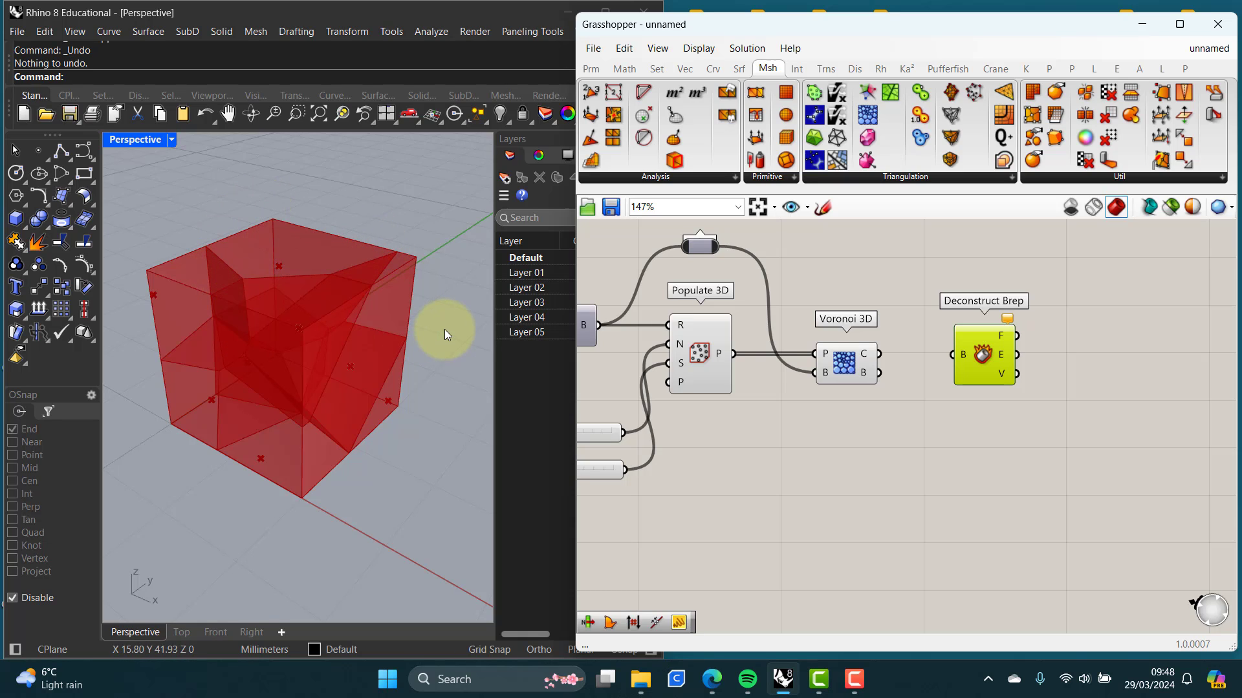
pyautogui.moveTo(980, 355); pyautogui.dragTo(983, 358)
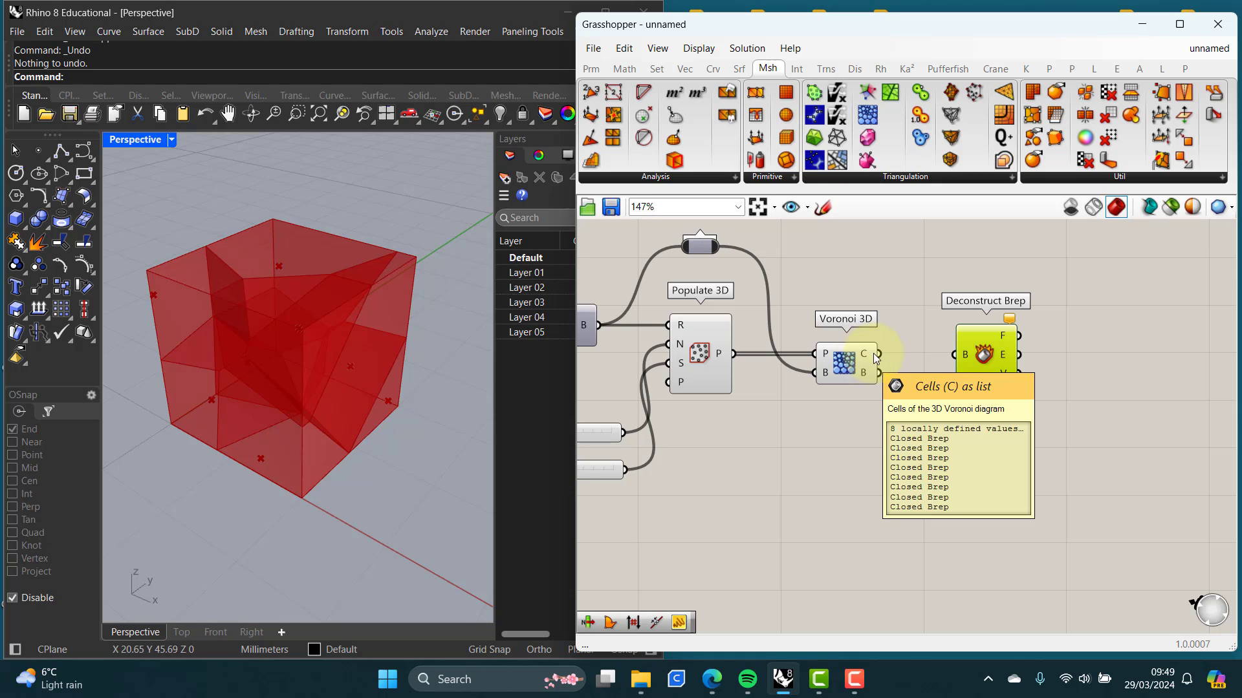
pyautogui.moveTo(879, 353); pyautogui.dragTo(980, 354)
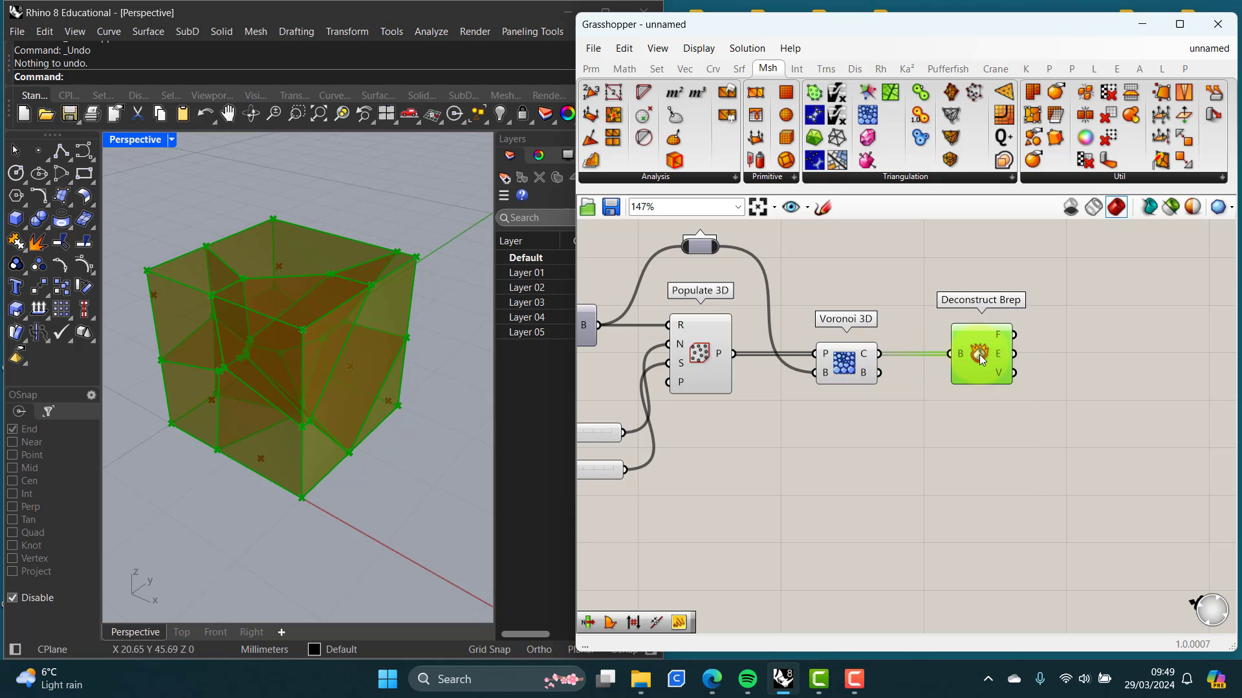
# Step: Examine the data in Deconstruct Brep's face, edge and vertex outputs and compare it with the Box Rectangle and Populate 3D outputs upstream
pyautogui.moveTo(1000, 338)
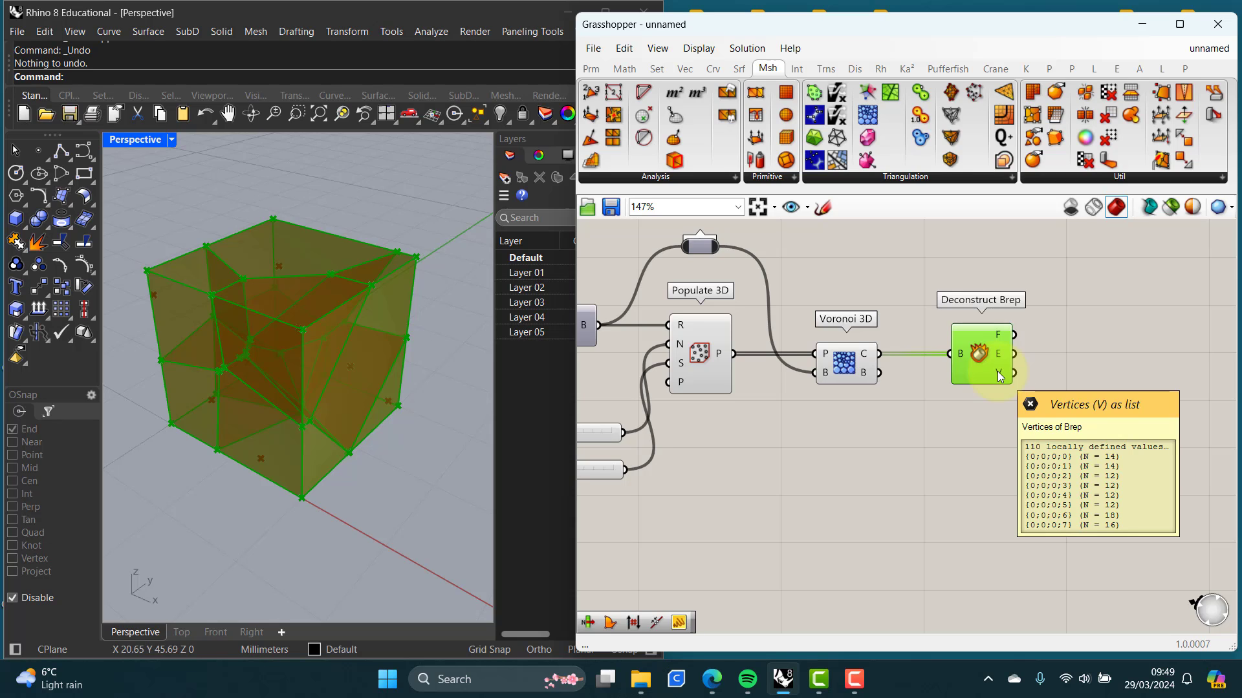
pyautogui.moveTo(1002, 416); pyautogui.dragTo(952, 431, button='right')
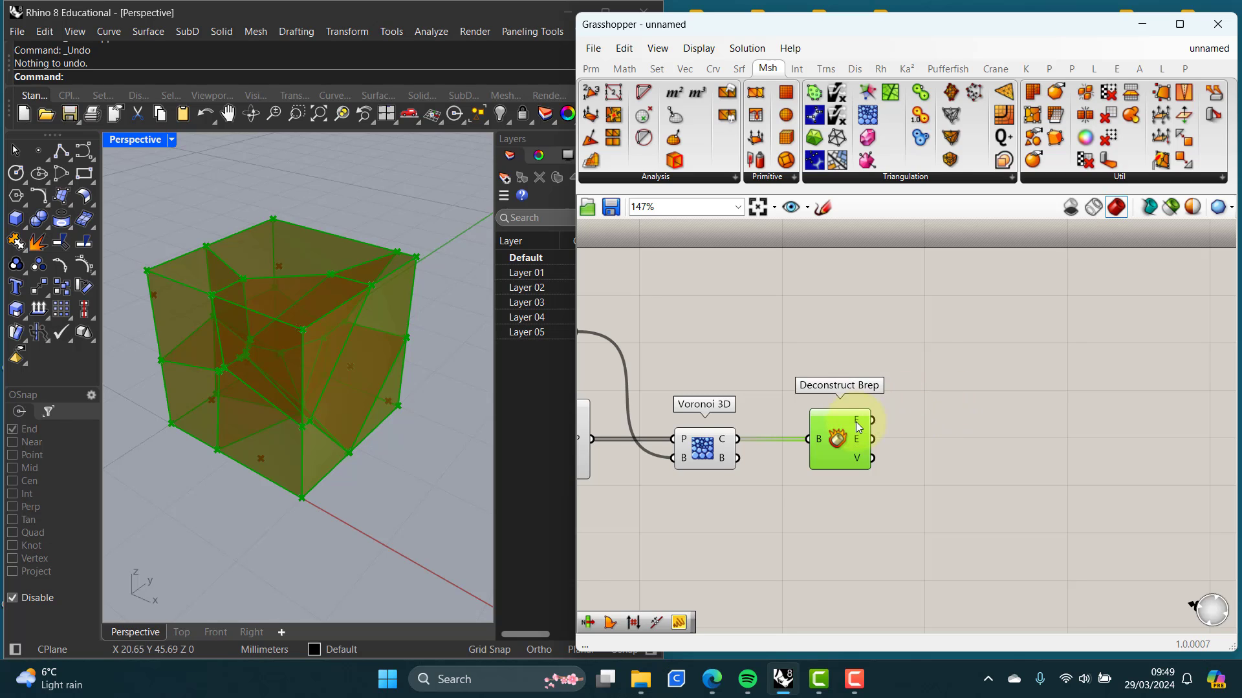
pyautogui.moveTo(857, 440)
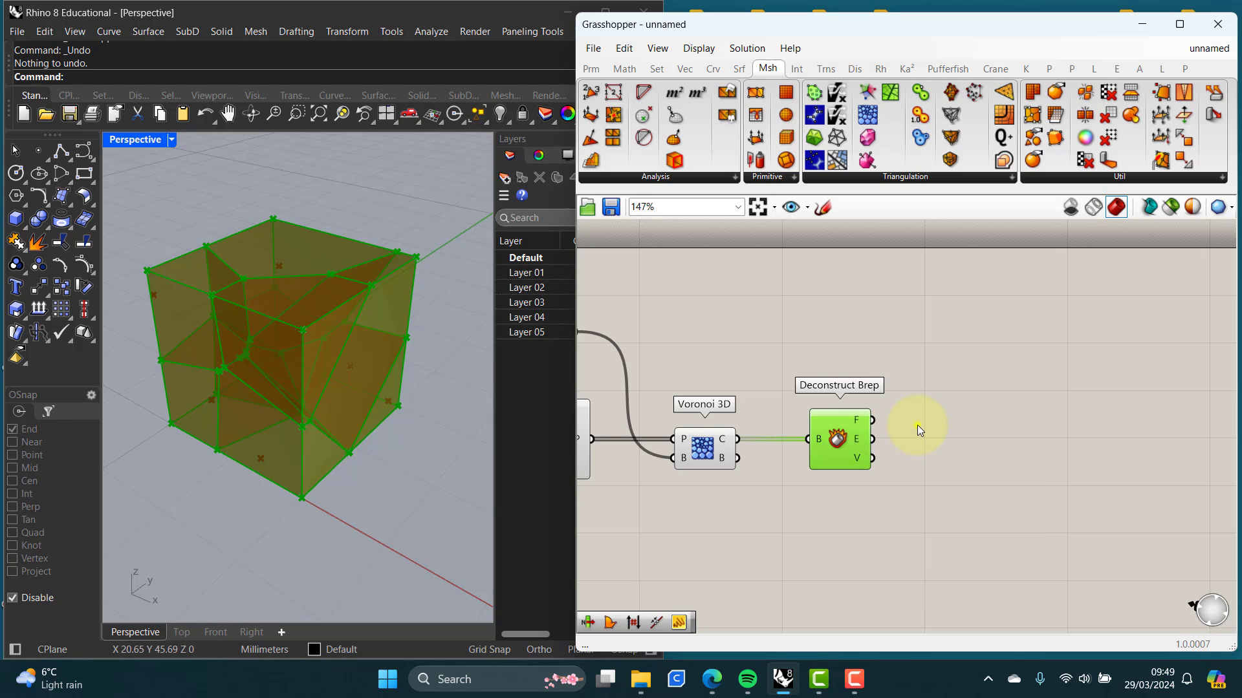
pyautogui.moveTo(917, 425); pyautogui.dragTo(1020, 416, button='right')
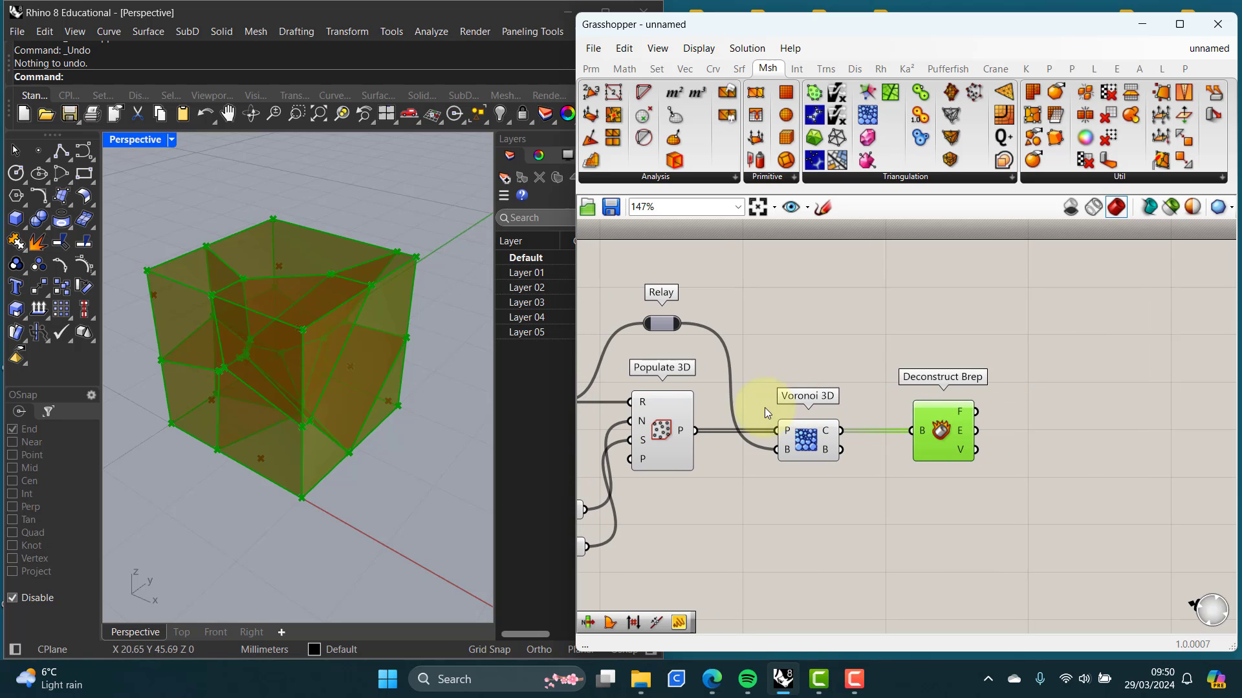
pyautogui.moveTo(764, 408)
pyautogui.mouseDown(button='right')
pyautogui.moveTo(781, 397)
pyautogui.moveTo(769, 421)
pyautogui.mouseUp(button='right')
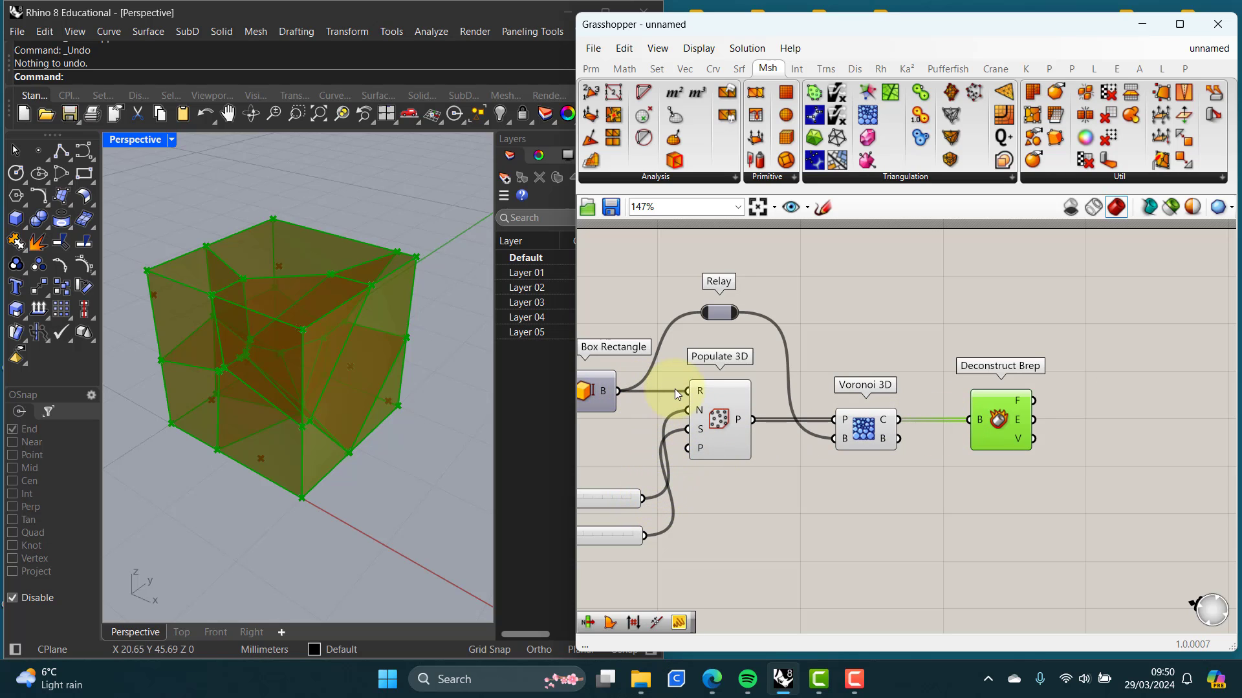
pyautogui.moveTo(606, 391)
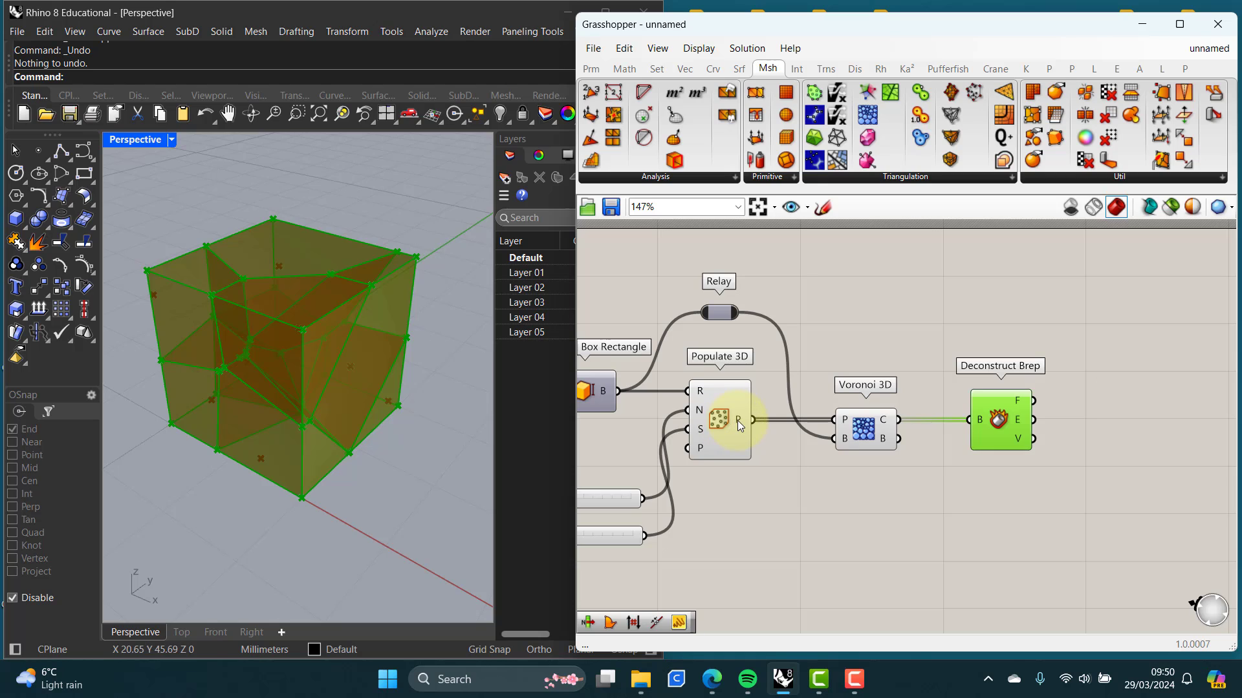
# Step: Add a Param Viewer, connect the Deconstruct Brep edges output to it, and make the viewer slightly taller
pyautogui.moveTo(738, 423)
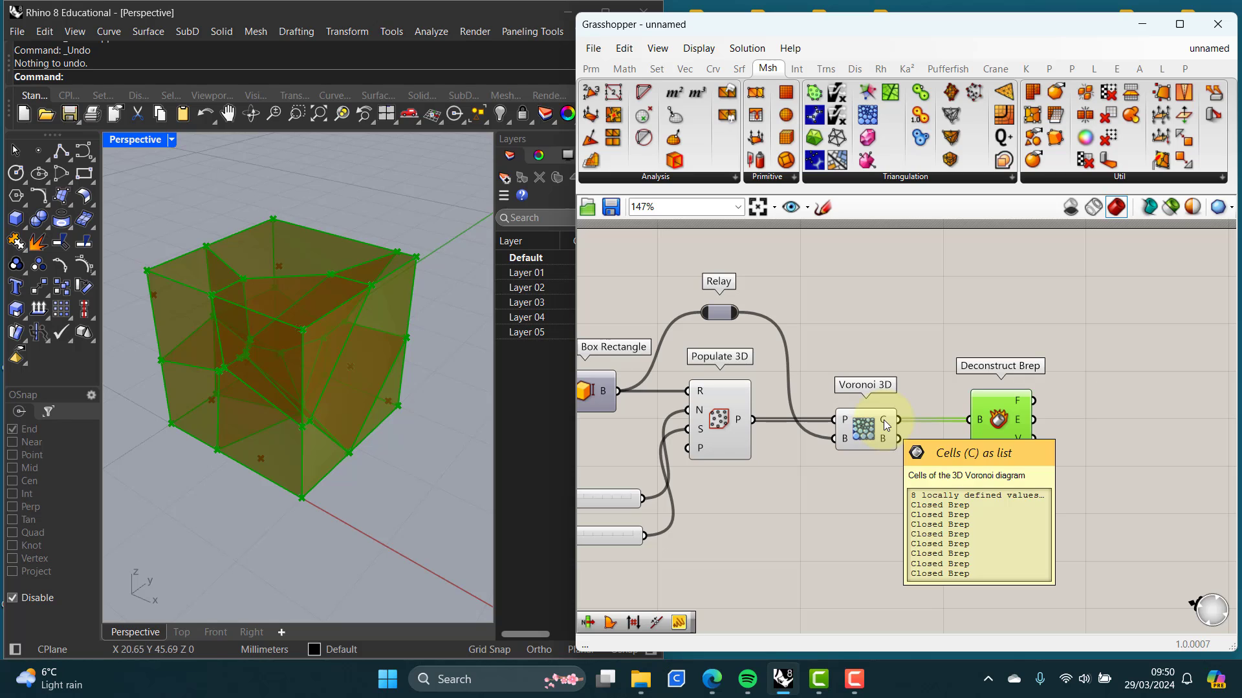
pyautogui.moveTo(882, 420)
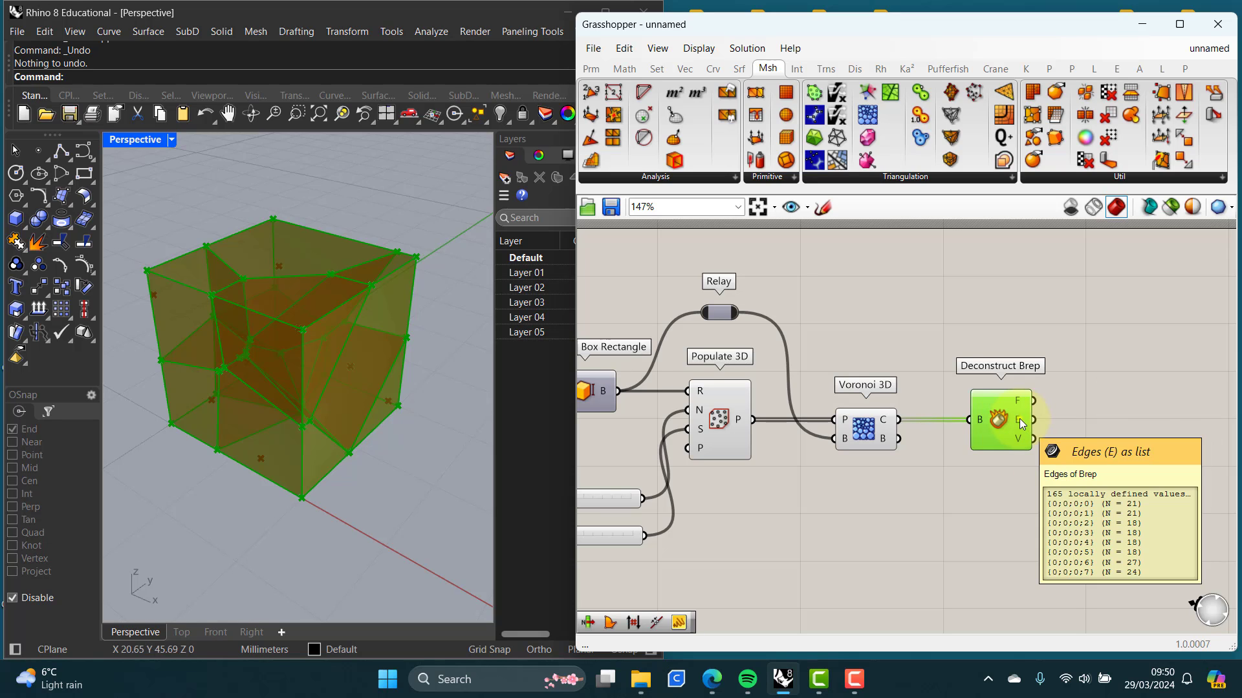
pyautogui.moveTo(1019, 420); pyautogui.dragTo(847, 417, button='right')
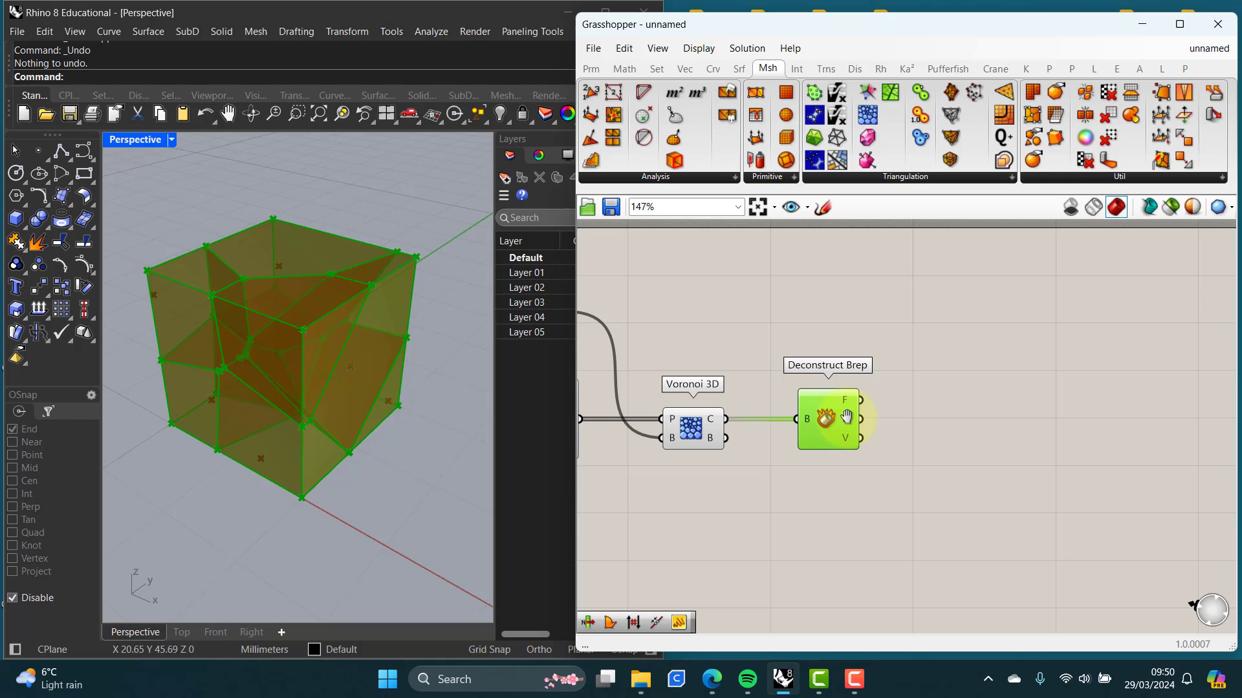
pyautogui.moveTo(845, 420)
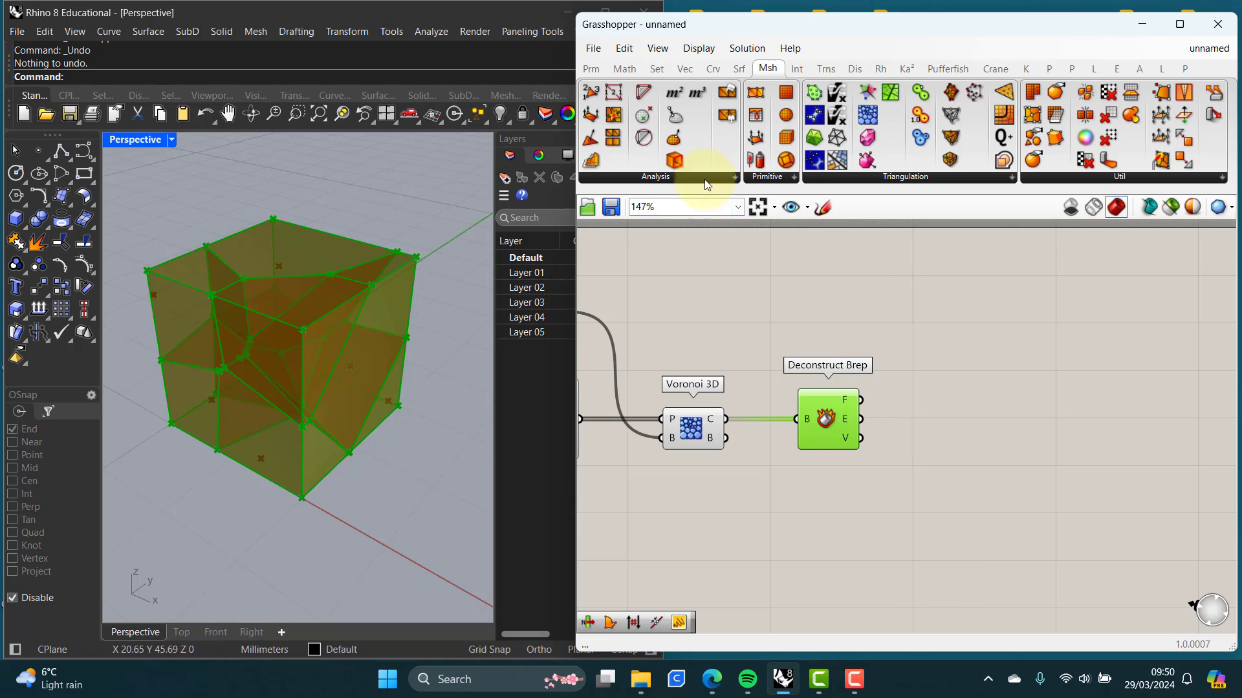
pyautogui.click(592, 71)
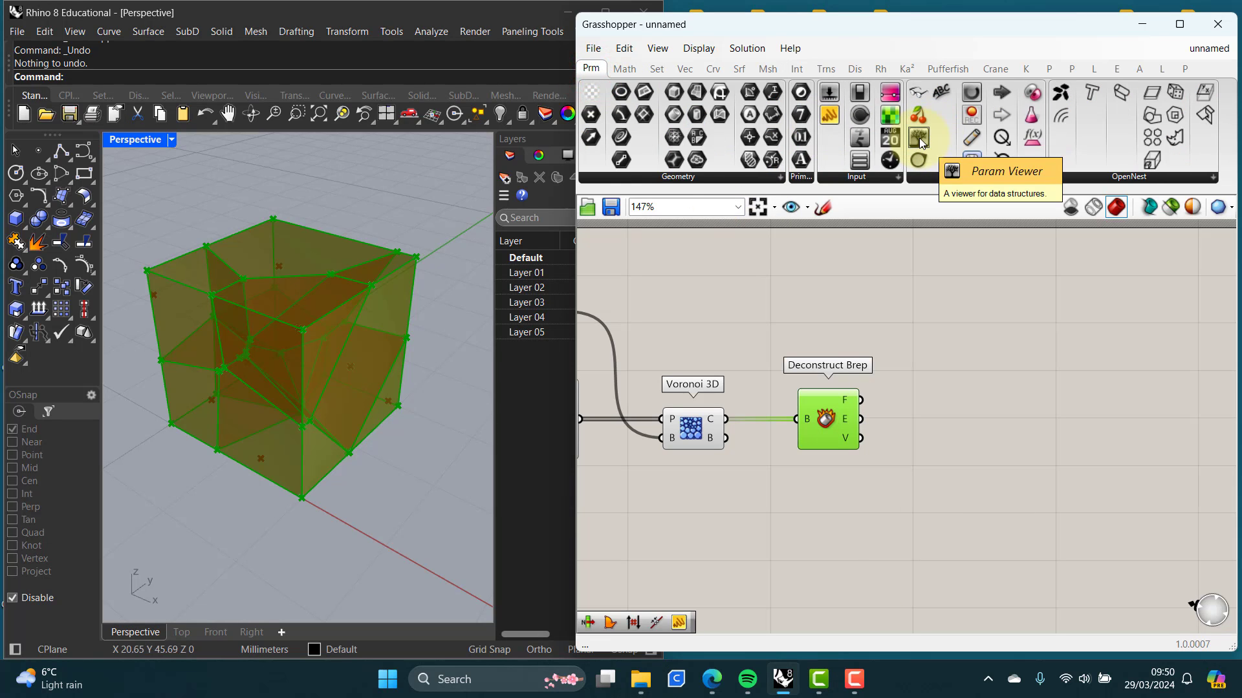
pyautogui.moveTo(921, 144); pyautogui.dragTo(998, 327)
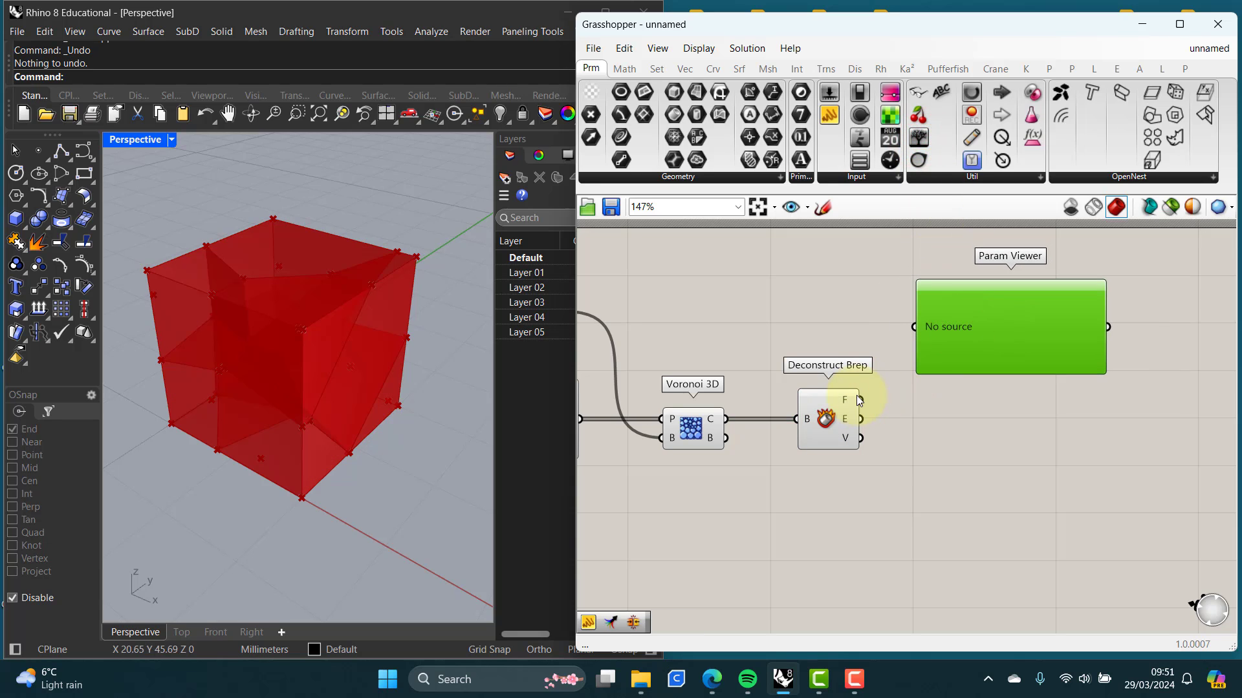
pyautogui.moveTo(861, 418); pyautogui.dragTo(908, 327)
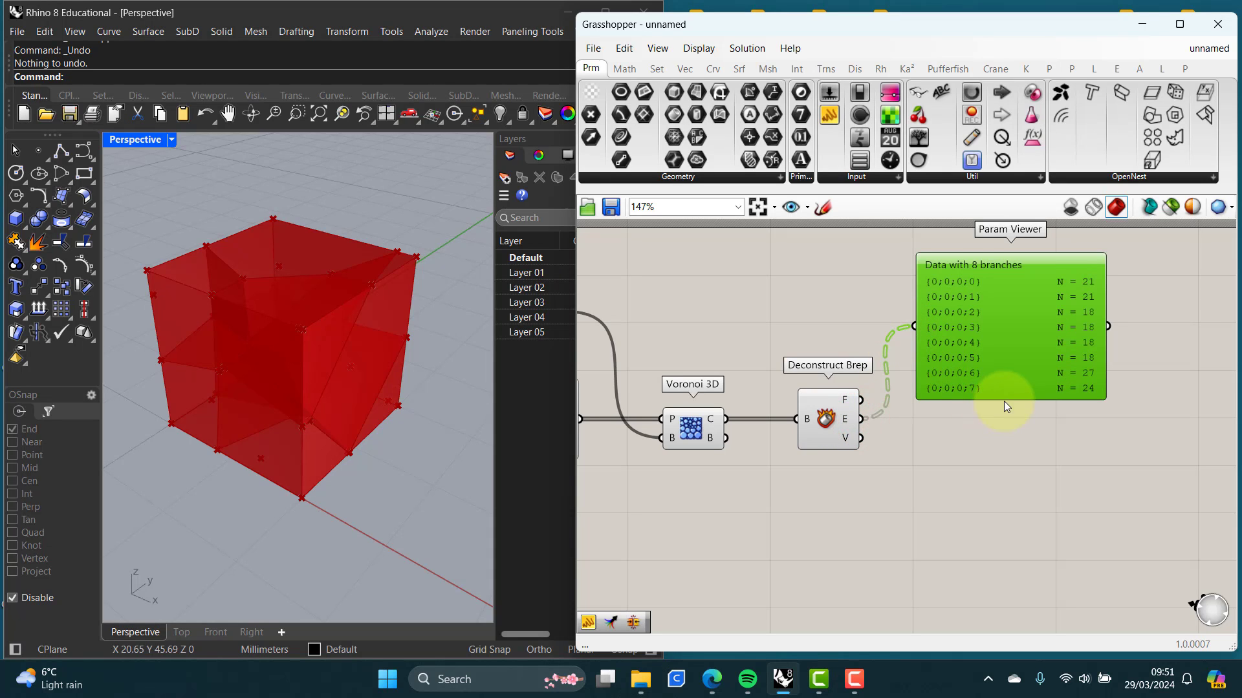
pyautogui.moveTo(1008, 401); pyautogui.dragTo(1009, 414)
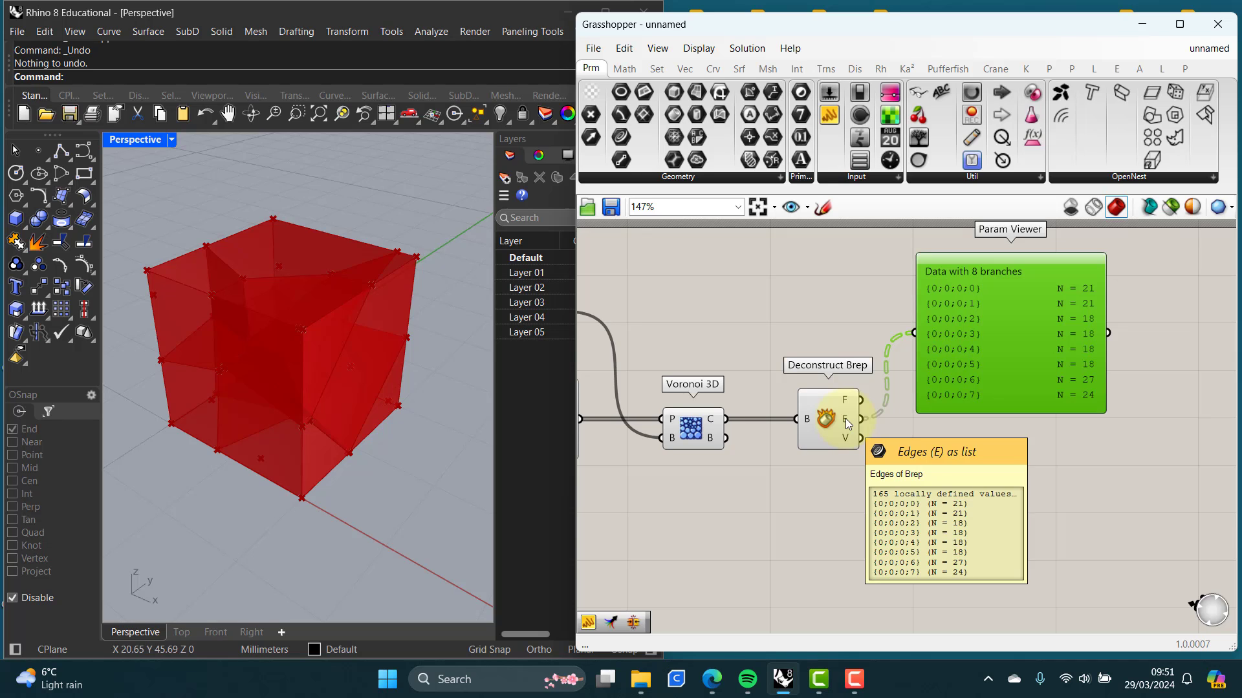
# Step: Switch the Param Viewer to its tree diagram, enlarge it vertically, and align it with the Deconstruct Brep edges output
pyautogui.doubleClick(1012, 336)
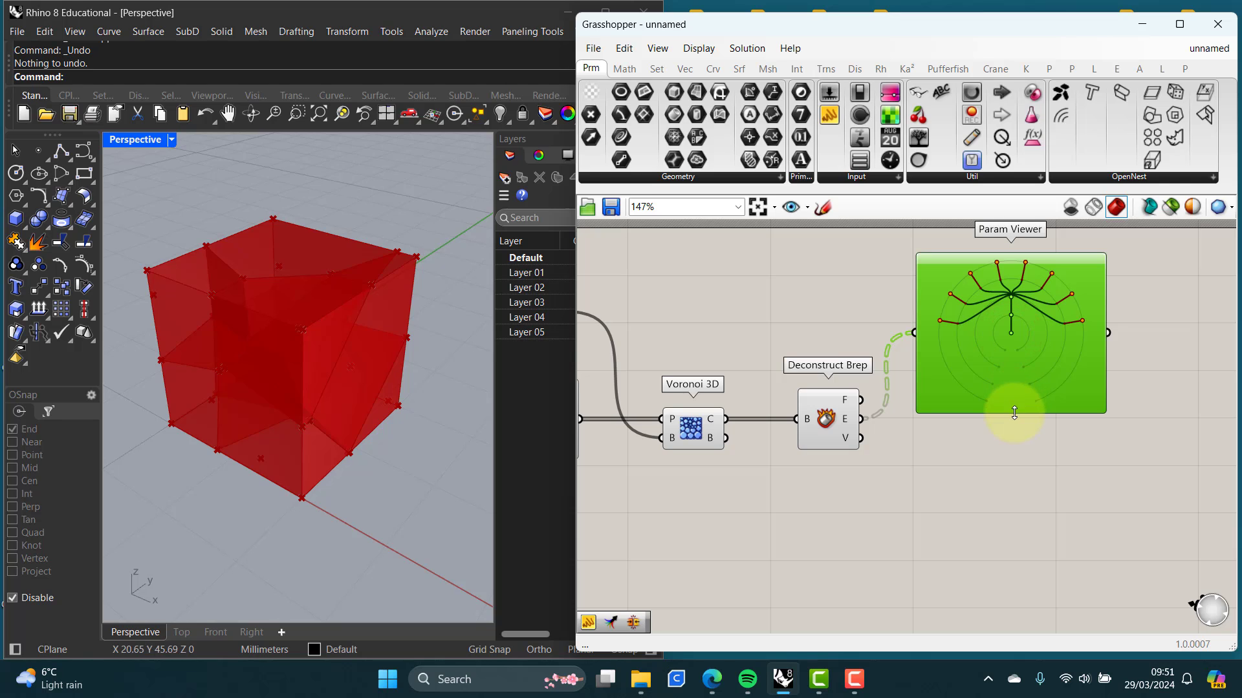
pyautogui.moveTo(1014, 413); pyautogui.dragTo(1015, 452)
pyautogui.moveTo(1019, 359); pyautogui.dragTo(1026, 417)
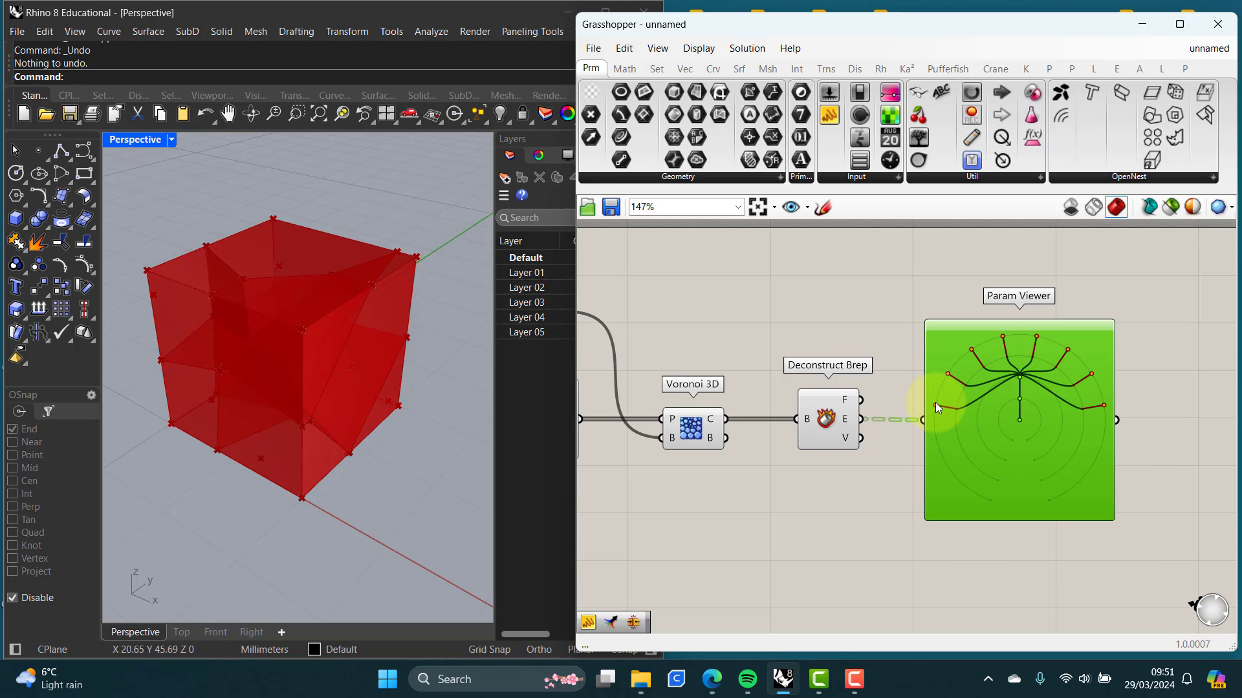
# Step: Examine the branch paths of the Voronoi cell edges in the Param Viewer's tree diagram
pyautogui.scroll(3, 957, 409)
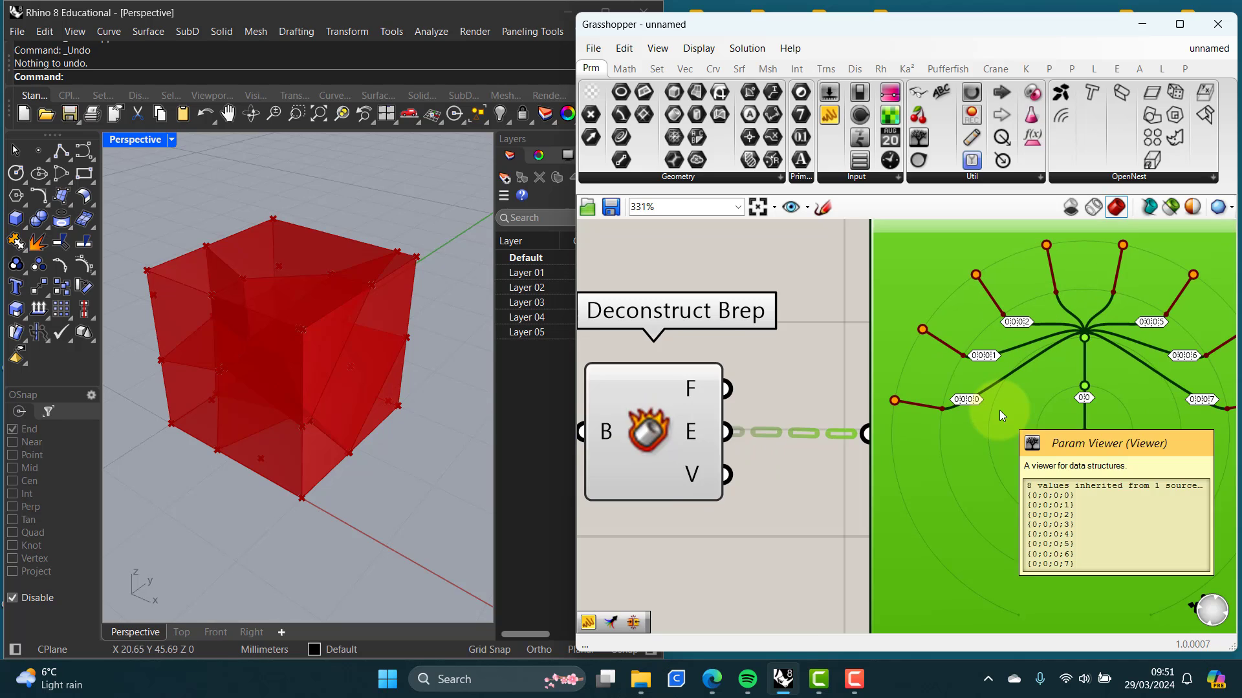
pyautogui.scroll(3, 1000, 410)
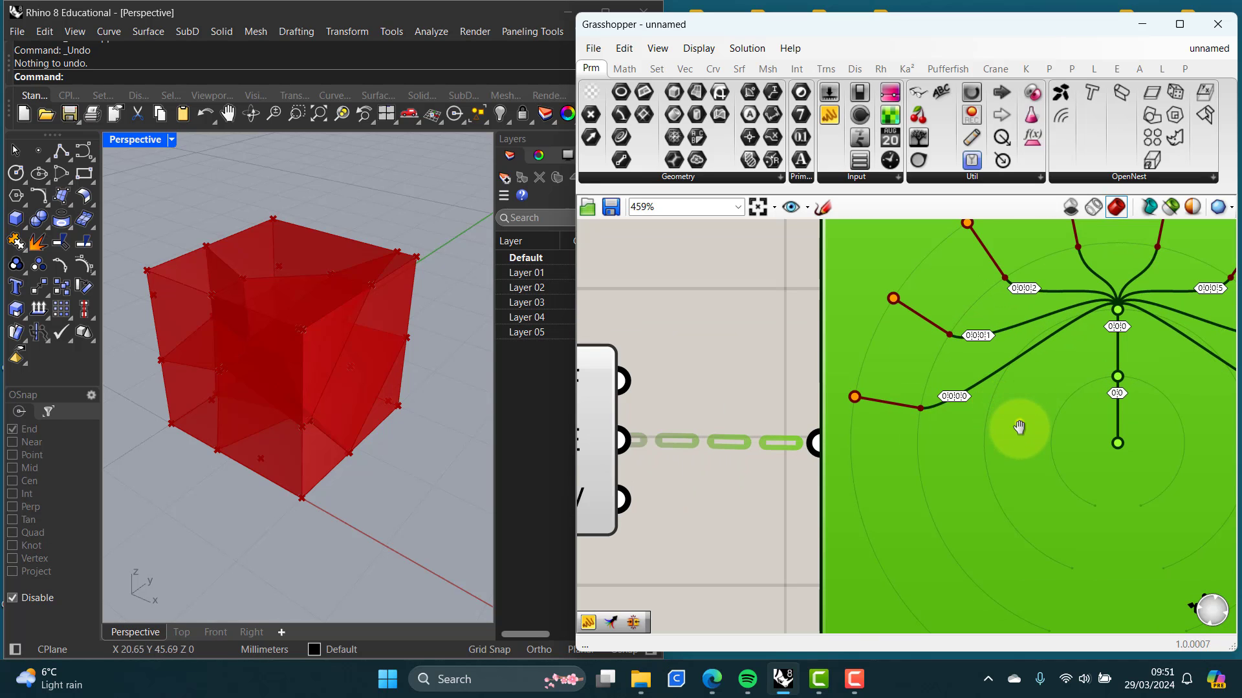
pyautogui.scroll(-1, 1019, 424)
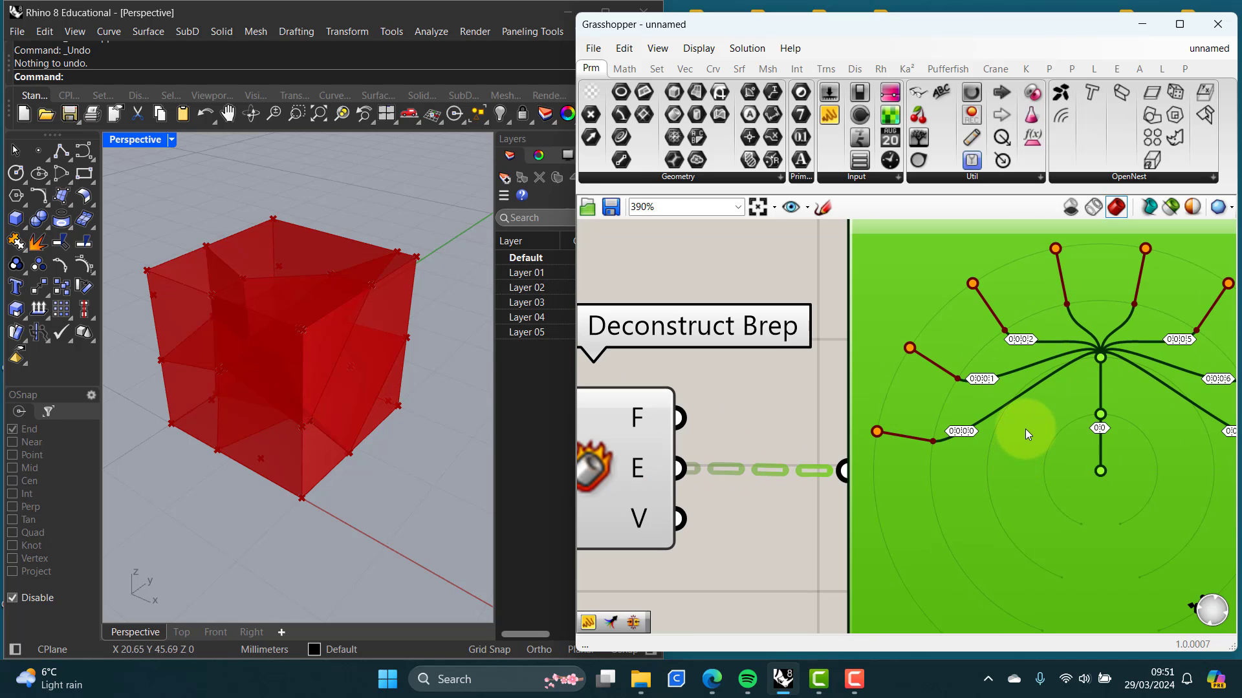
pyautogui.scroll(2, 1084, 398)
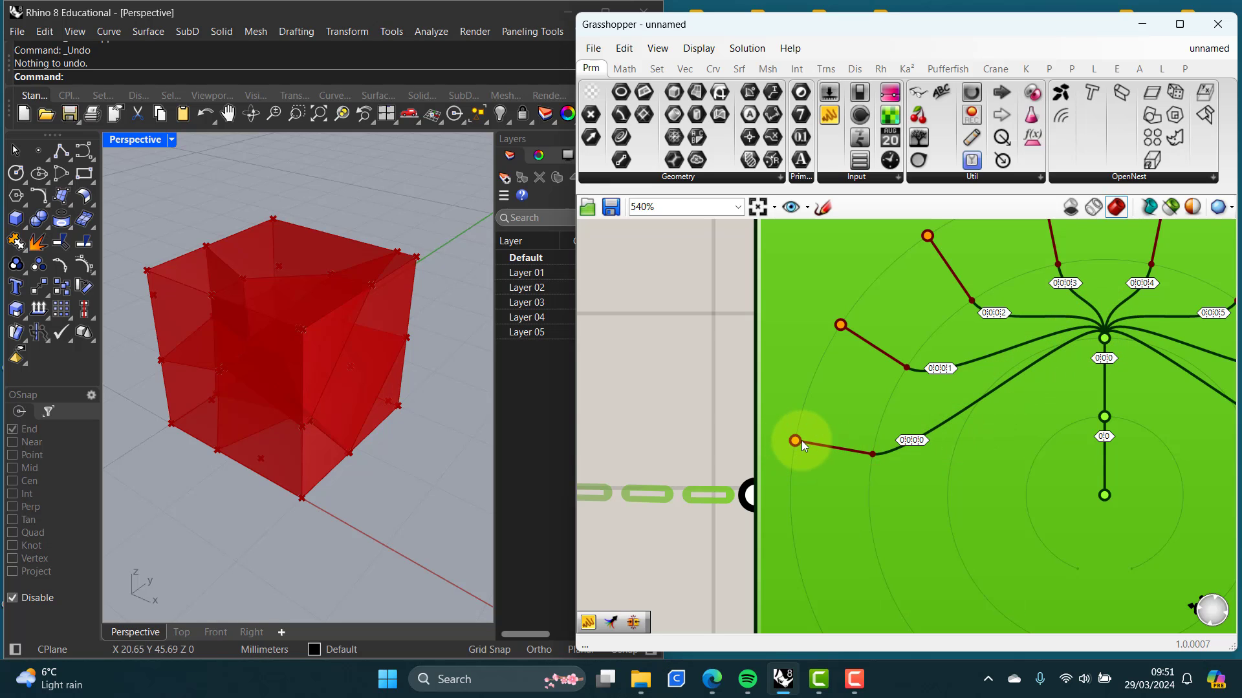
pyautogui.moveTo(795, 442)
pyautogui.scroll(-2, 798, 441)
pyautogui.moveTo(707, 448); pyautogui.dragTo(742, 454, button='right')
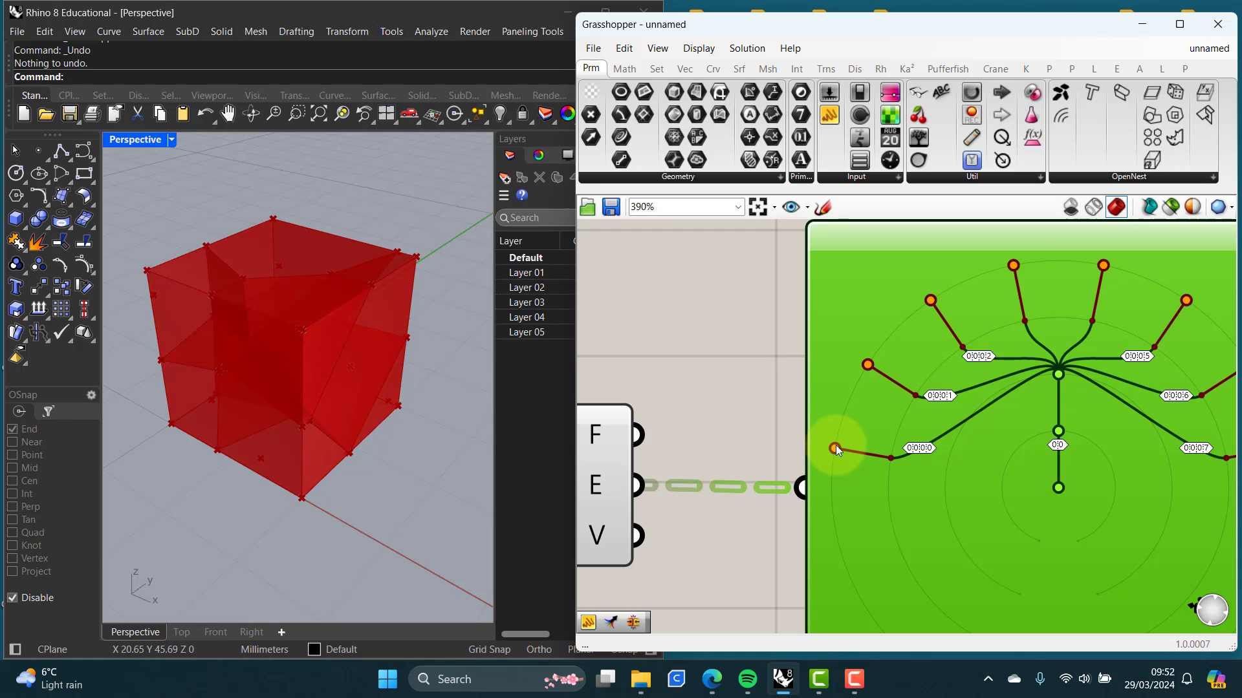
pyautogui.moveTo(835, 453)
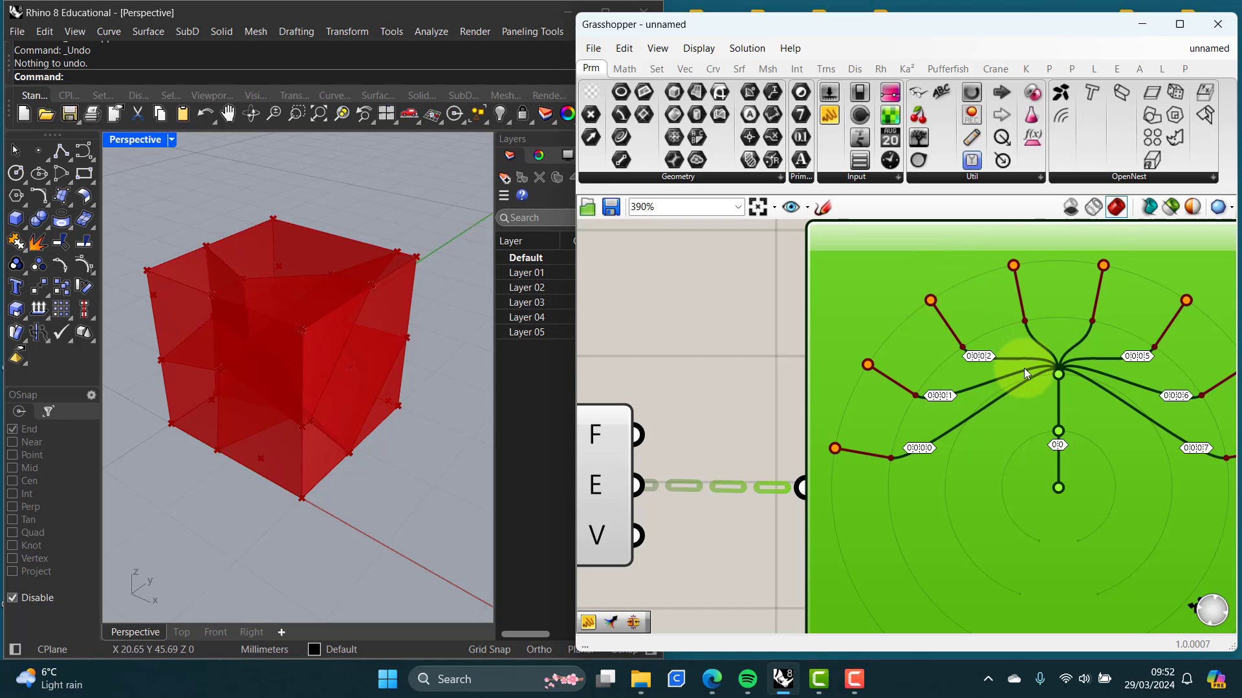
pyautogui.moveTo(1018, 379)
pyautogui.scroll(-2, 1018, 379)
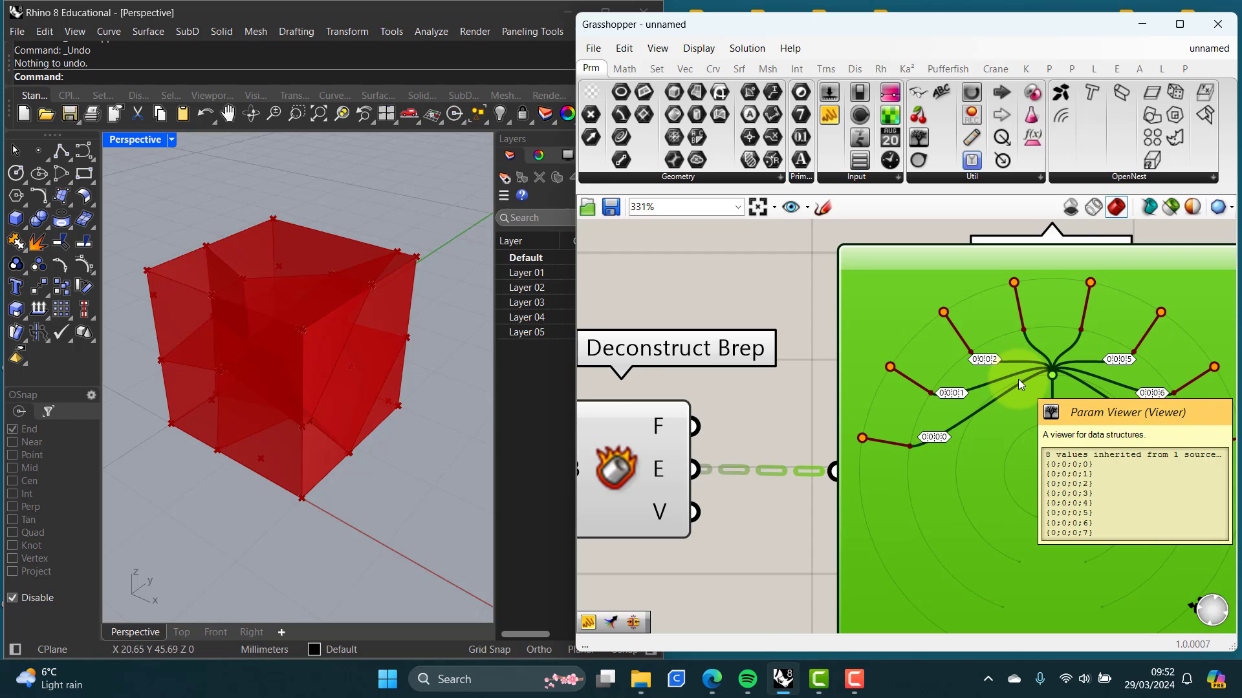
pyautogui.scroll(-2, 1018, 379)
pyautogui.scroll(-1, 855, 482)
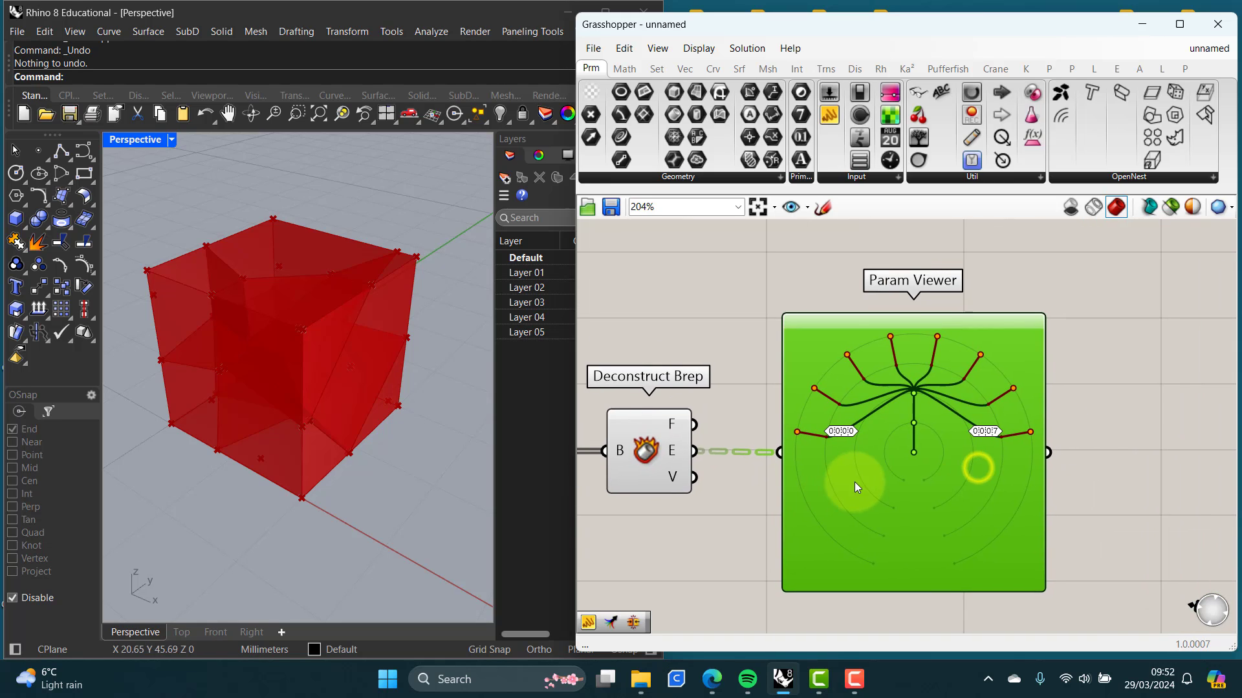
# Step: Reposition the Param Viewer farther from the Deconstruct Brep component and deselect it
pyautogui.moveTo(866, 457); pyautogui.dragTo(867, 450, button='right')
pyautogui.moveTo(902, 453); pyautogui.dragTo(887, 451)
pyautogui.scroll(1, 723, 462)
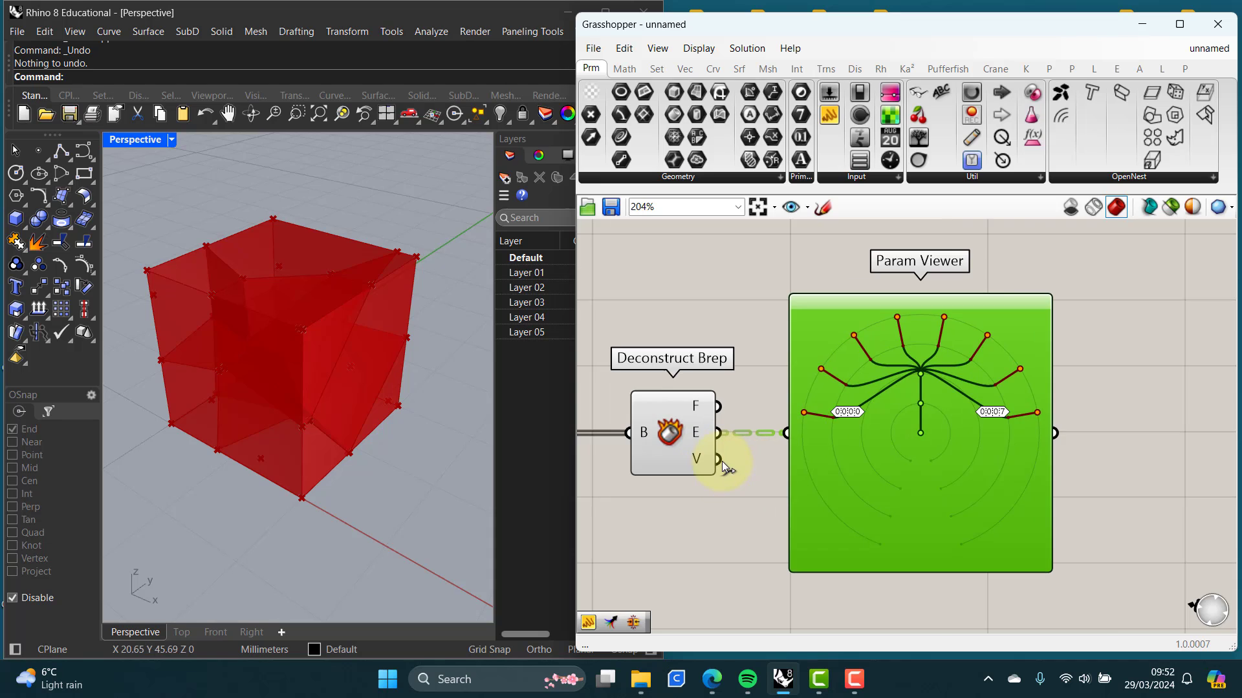
pyautogui.scroll(1, 724, 461)
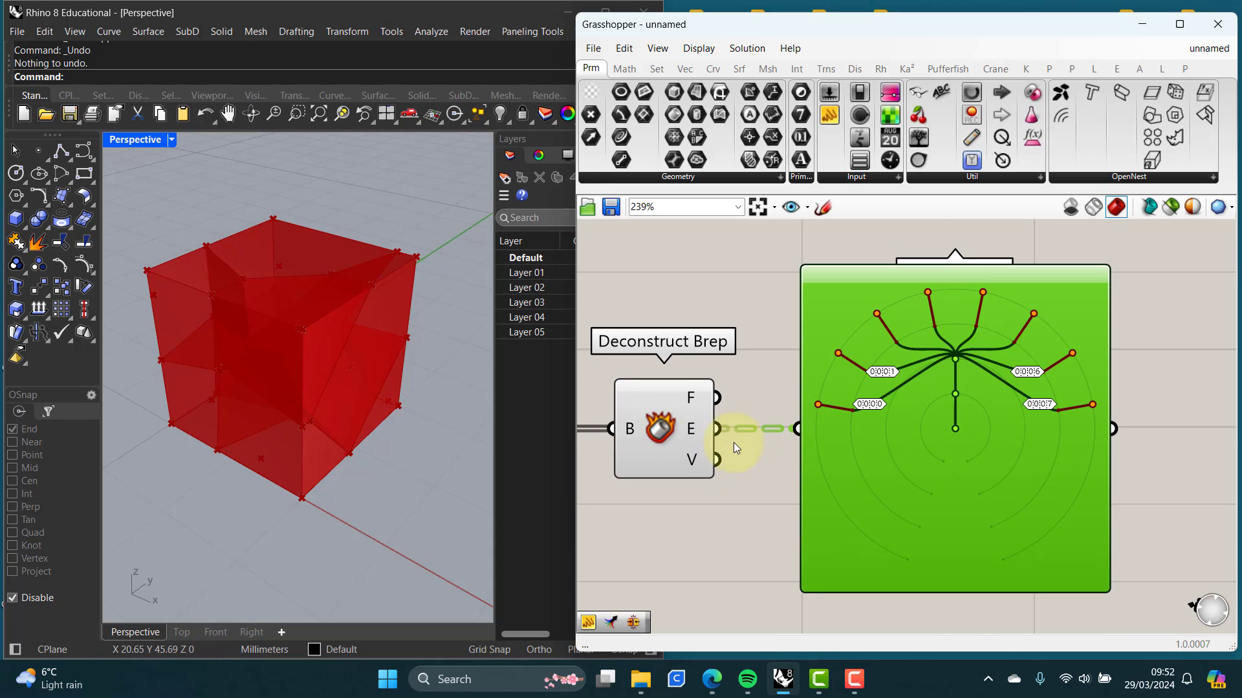
pyautogui.moveTo(693, 429)
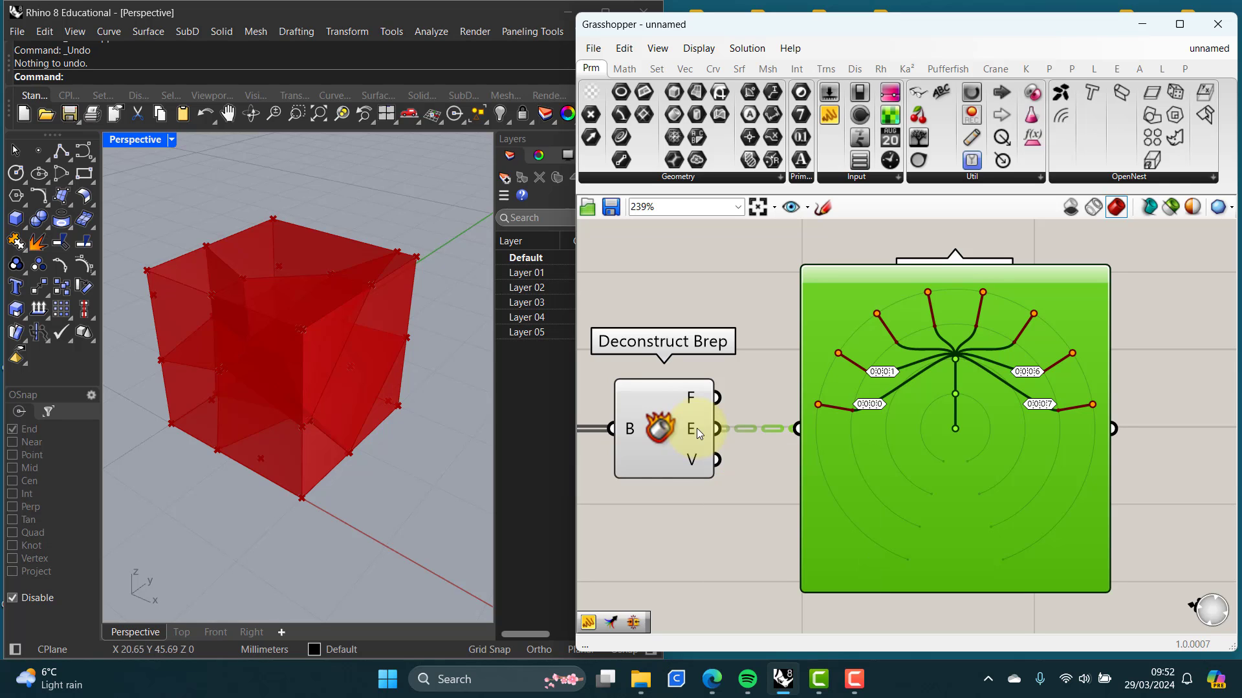
pyautogui.moveTo(741, 428); pyautogui.dragTo(826, 431, button='right')
pyautogui.moveTo(989, 443); pyautogui.dragTo(1045, 444)
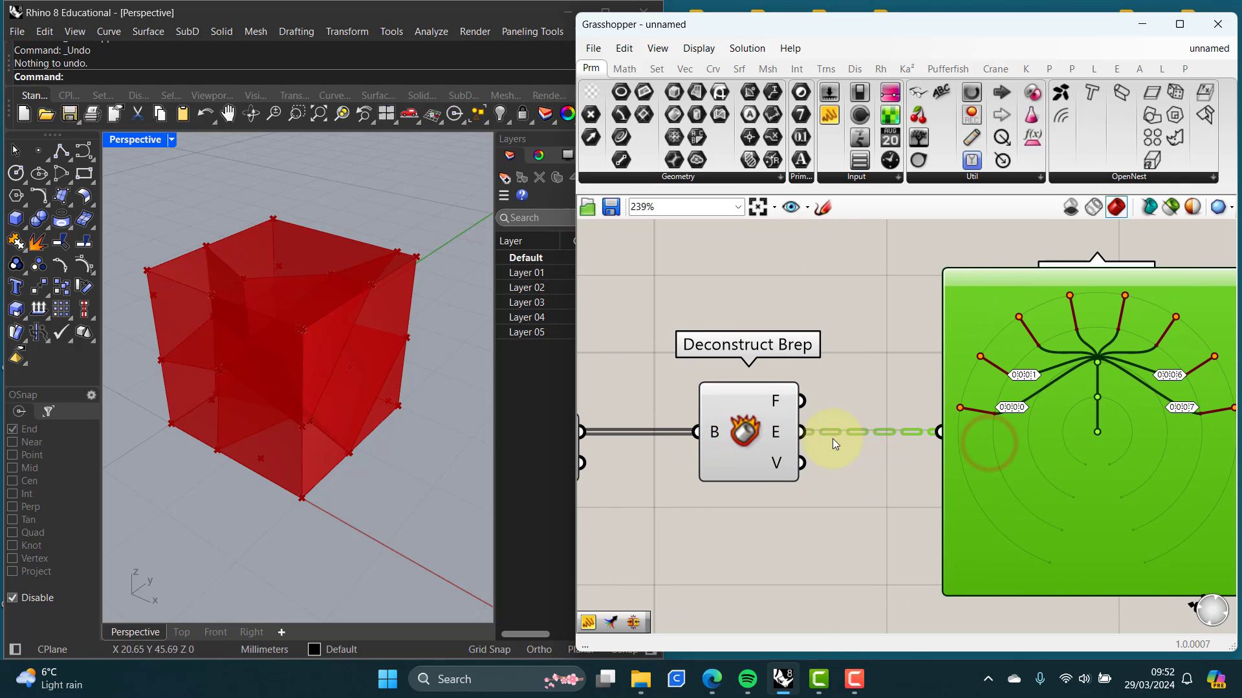
pyautogui.click(865, 445)
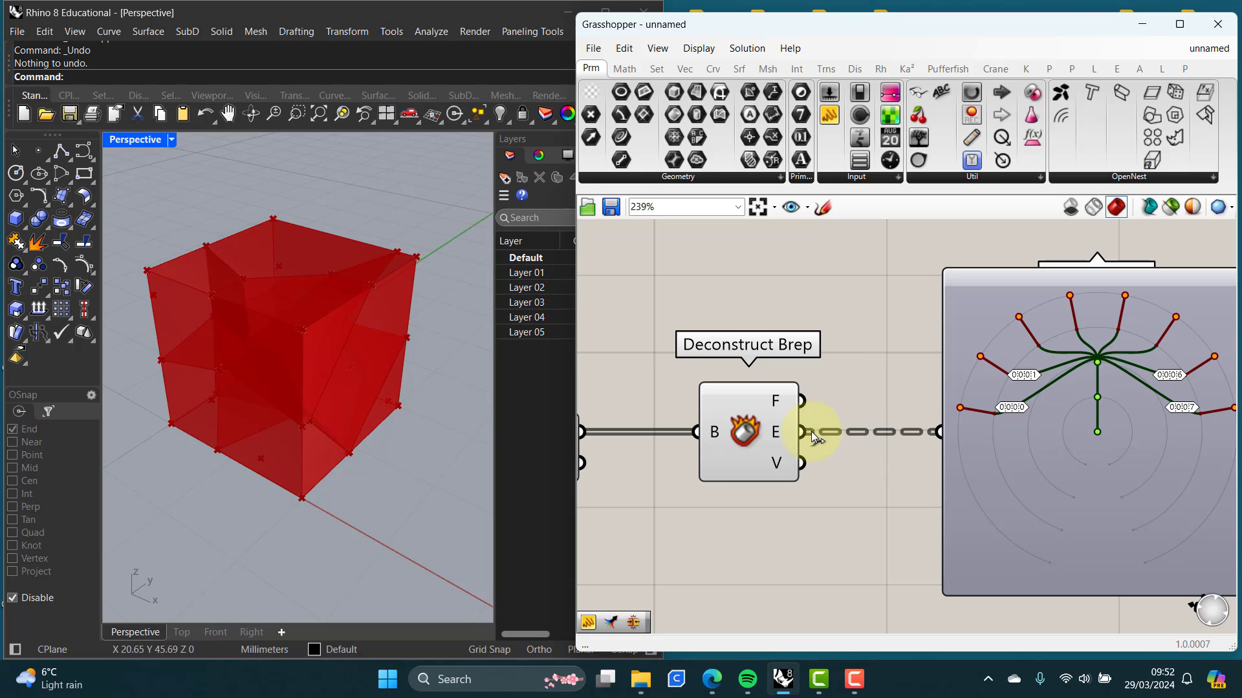
# Step: Flatten the Deconstruct Brep edges output and switch the Param Viewer back to its text list
pyautogui.moveTo(775, 436)
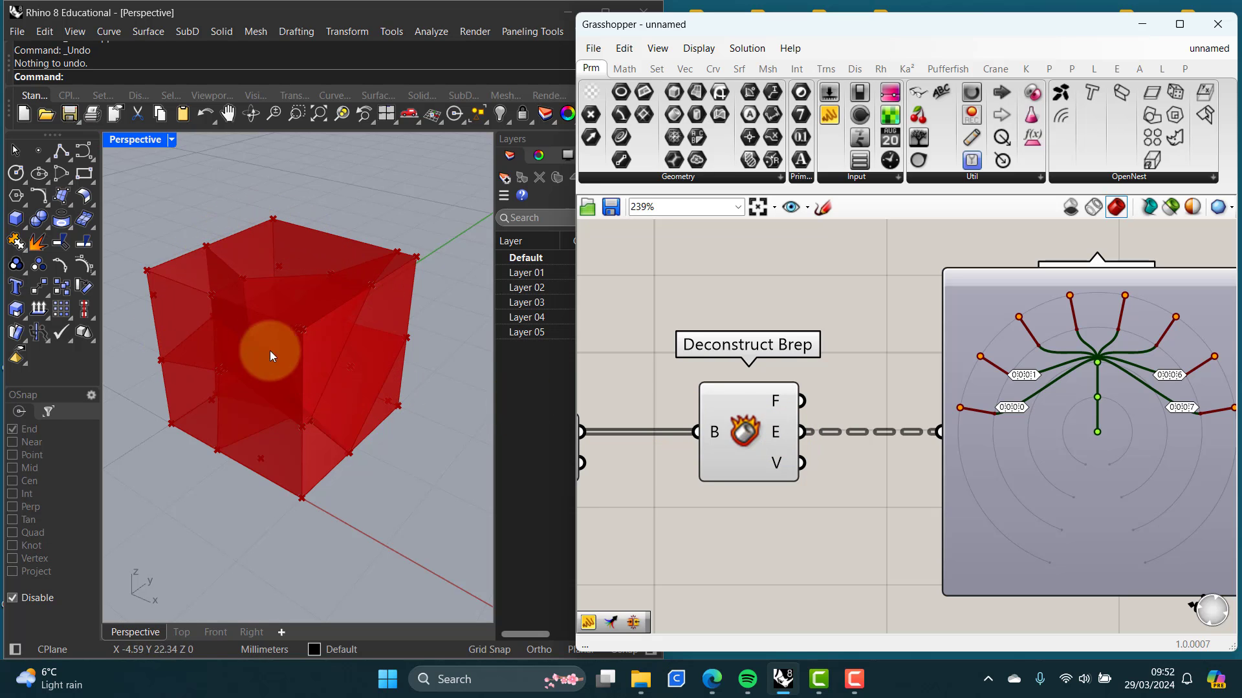
pyautogui.moveTo(269, 435); pyautogui.dragTo(278, 386, button='right')
pyautogui.moveTo(800, 432); pyautogui.dragTo(732, 437, button='right')
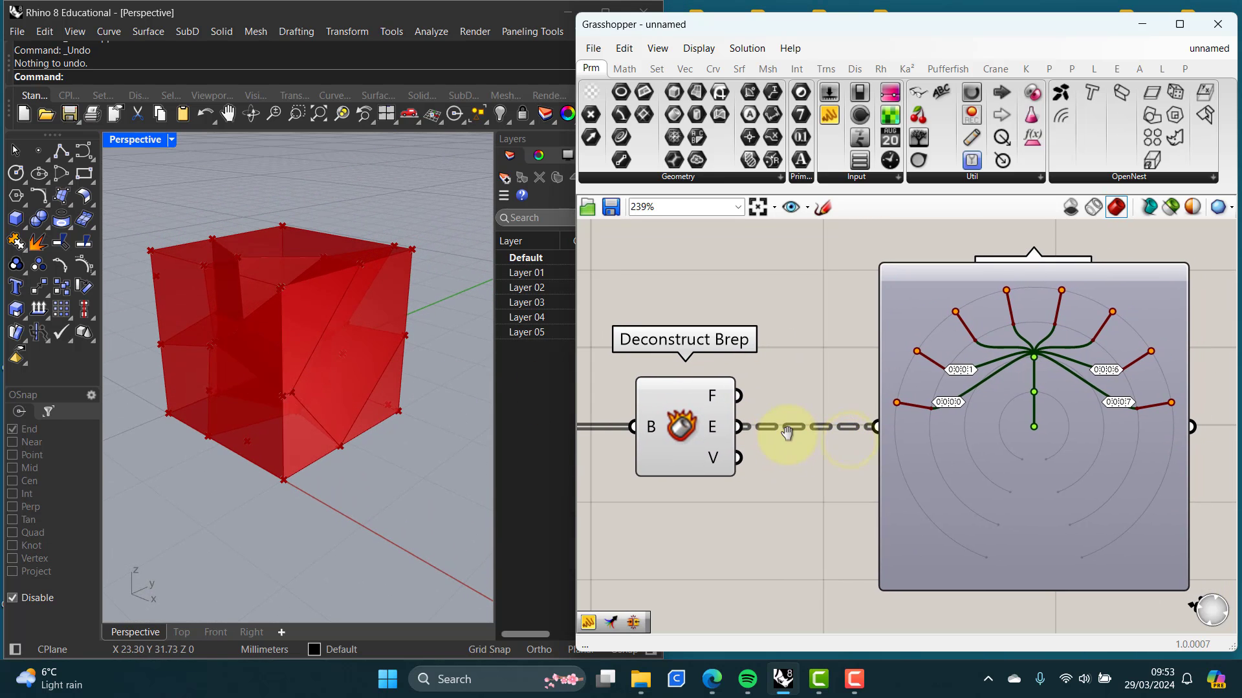
pyautogui.rightClick(712, 429)
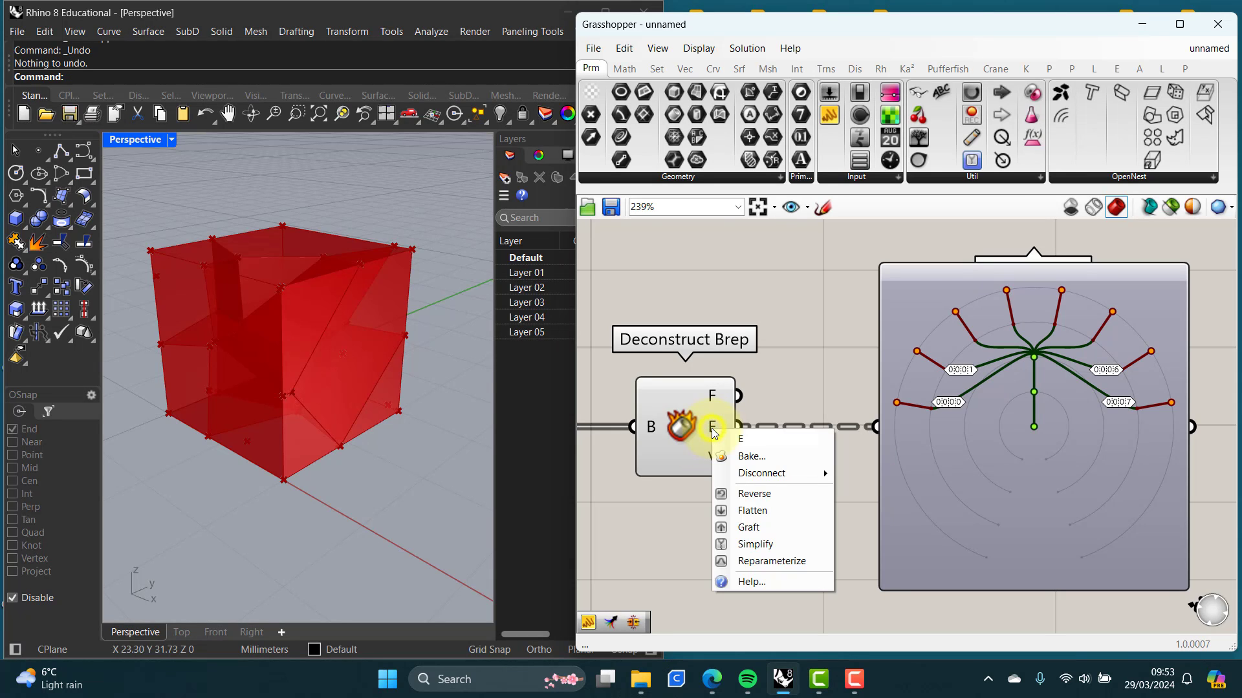
pyautogui.click(750, 511)
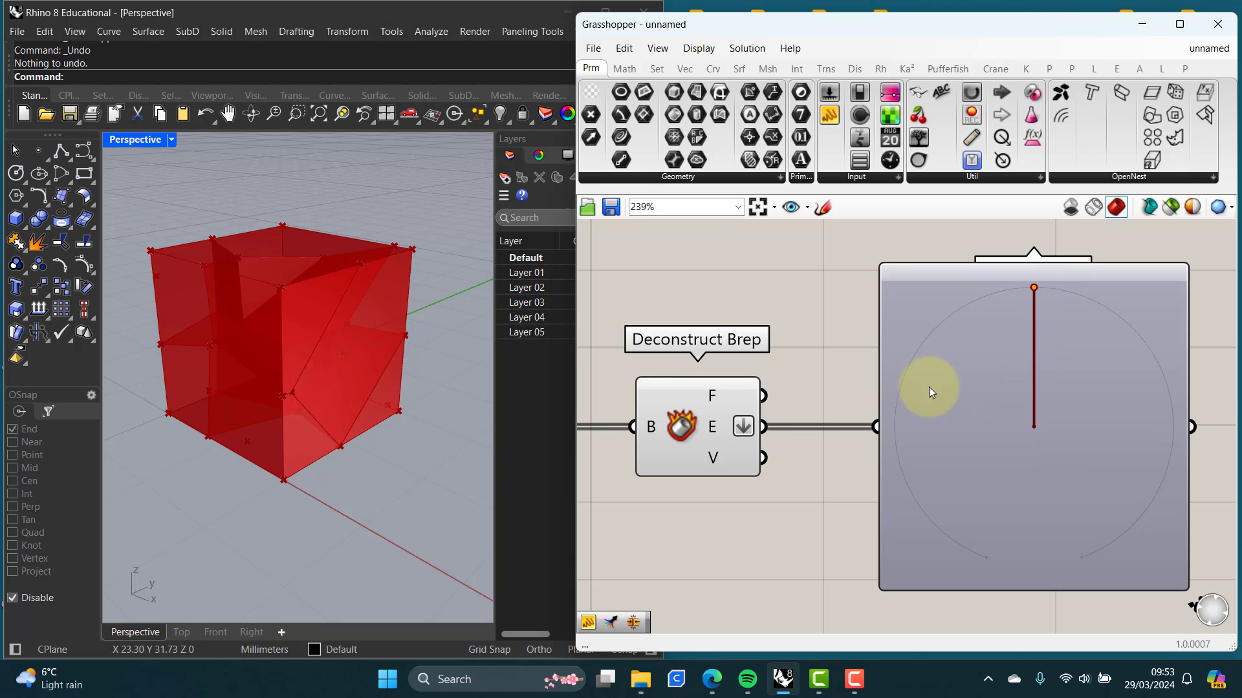
pyautogui.doubleClick(1028, 470)
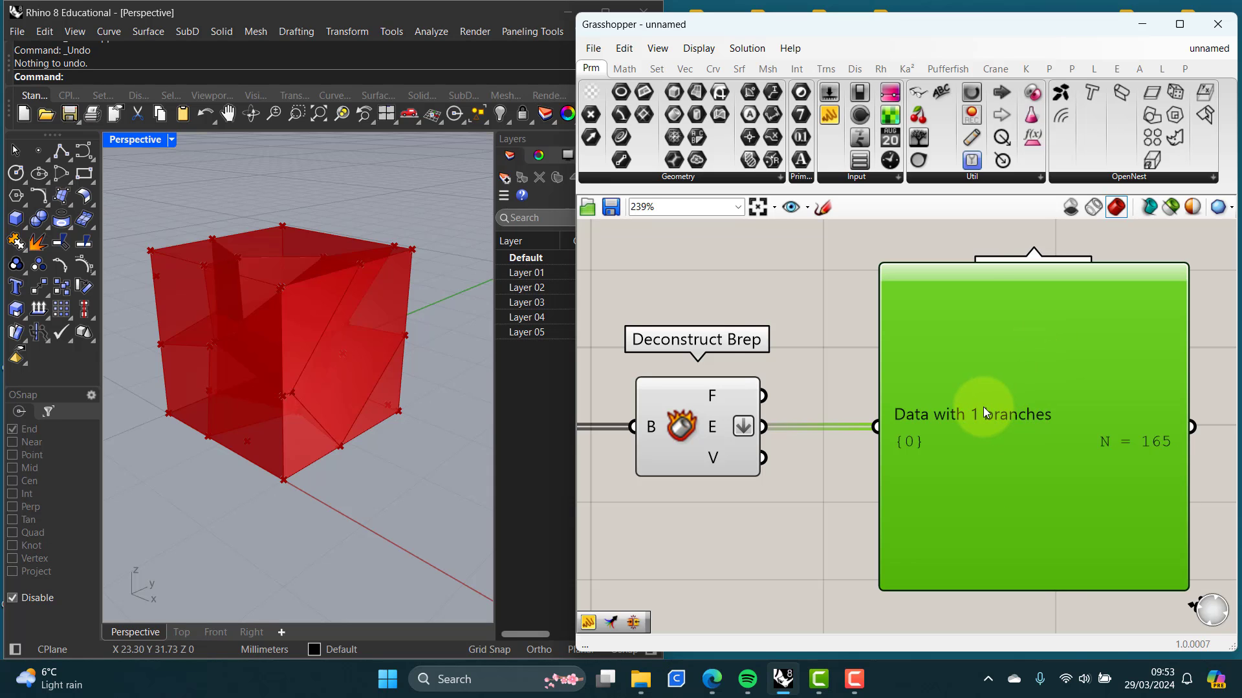
# Step: Add a Panel below the Param Viewer, connect the flattened edges output to it, and enlarge it to show more items
pyautogui.scroll(-3, 983, 406)
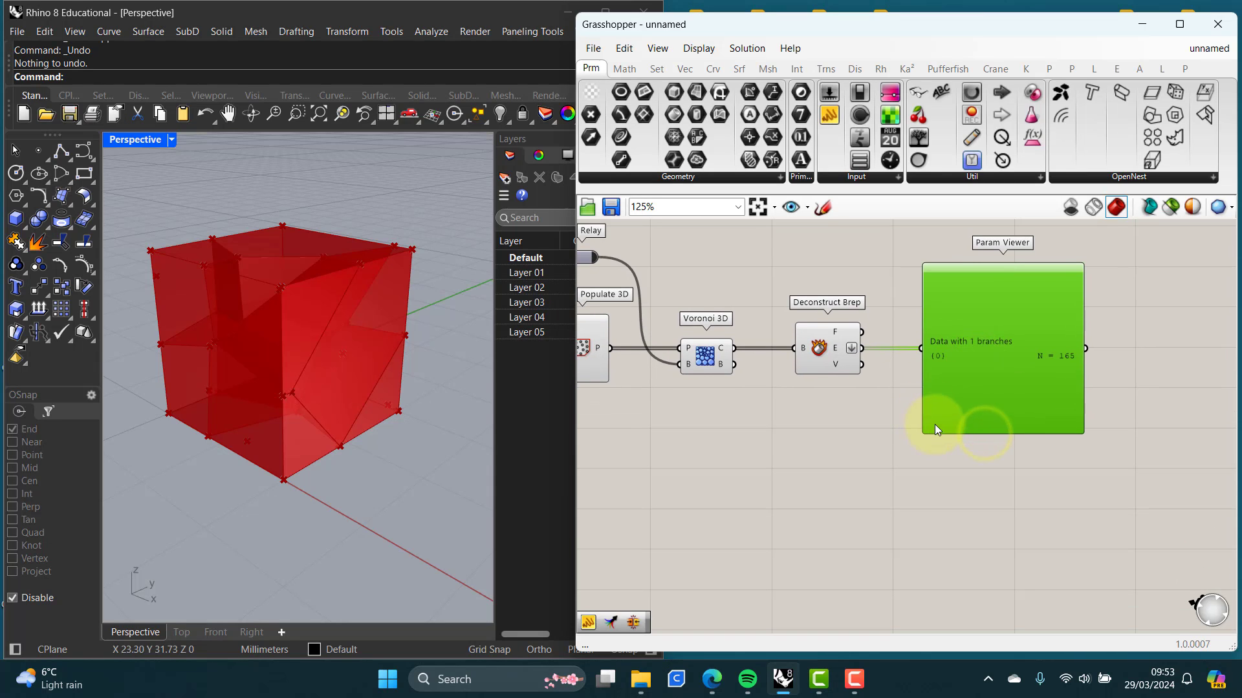
pyautogui.moveTo(935, 386); pyautogui.dragTo(937, 366, button='right')
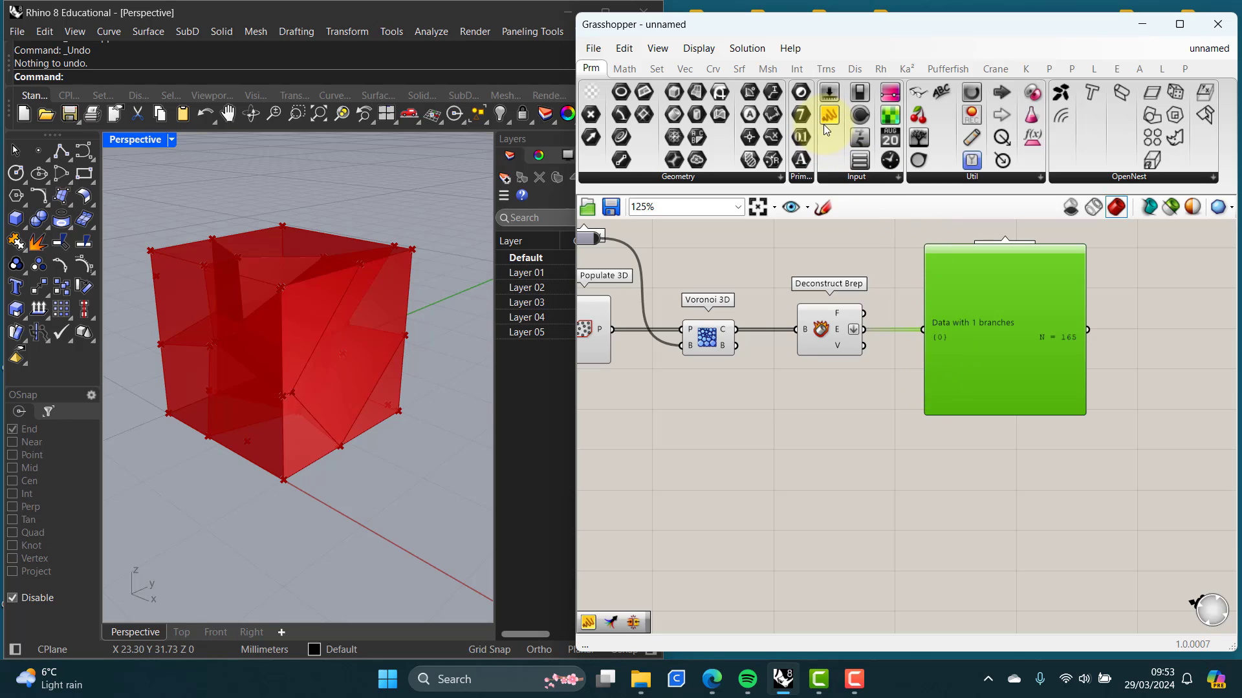
pyautogui.moveTo(825, 119); pyautogui.dragTo(912, 475)
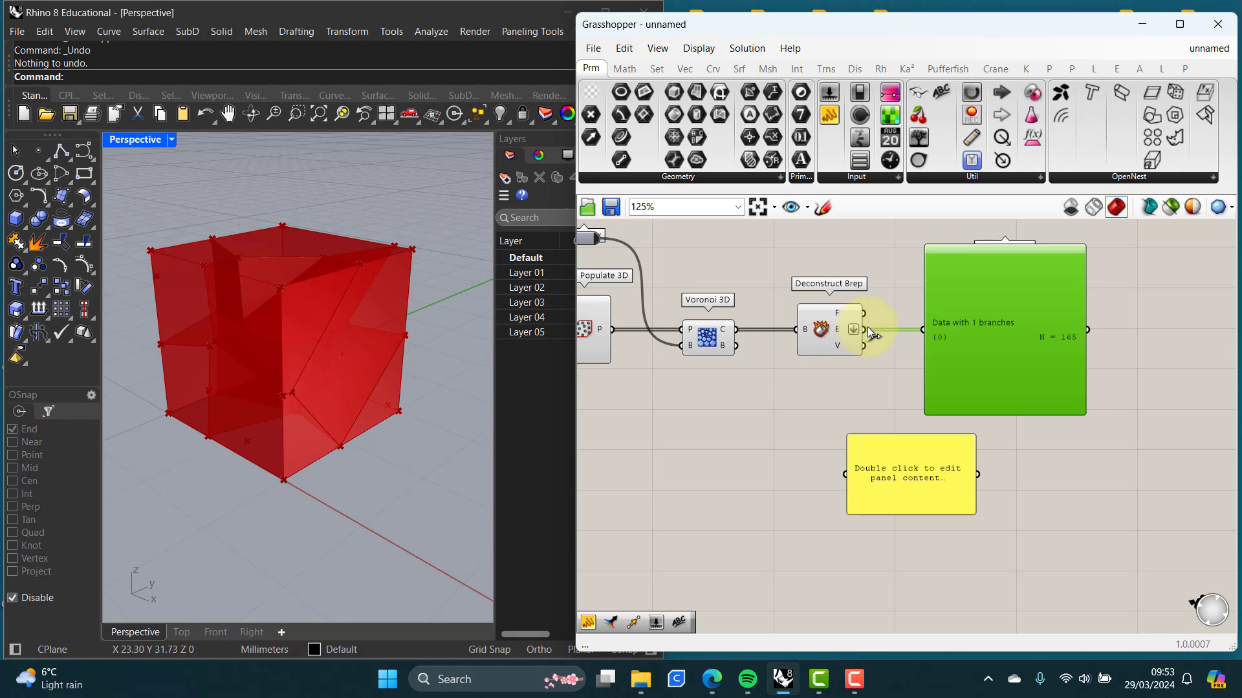
pyautogui.moveTo(863, 330); pyautogui.dragTo(840, 467)
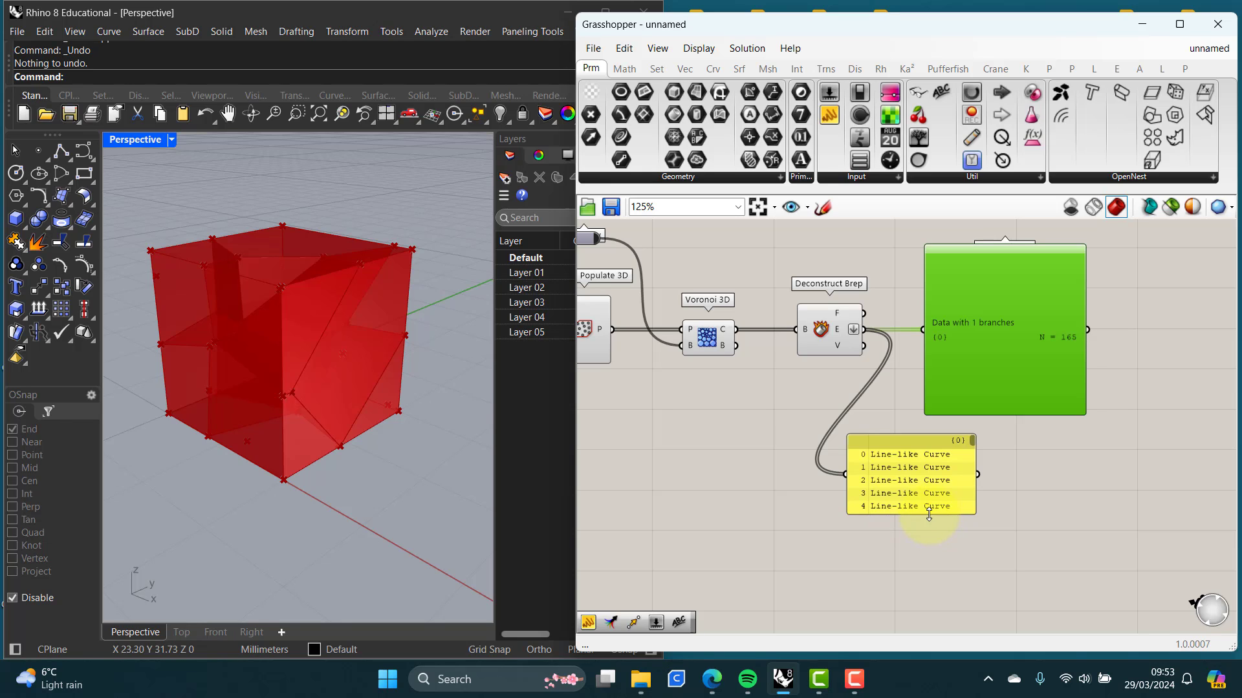
pyautogui.moveTo(929, 514); pyautogui.dragTo(930, 602)
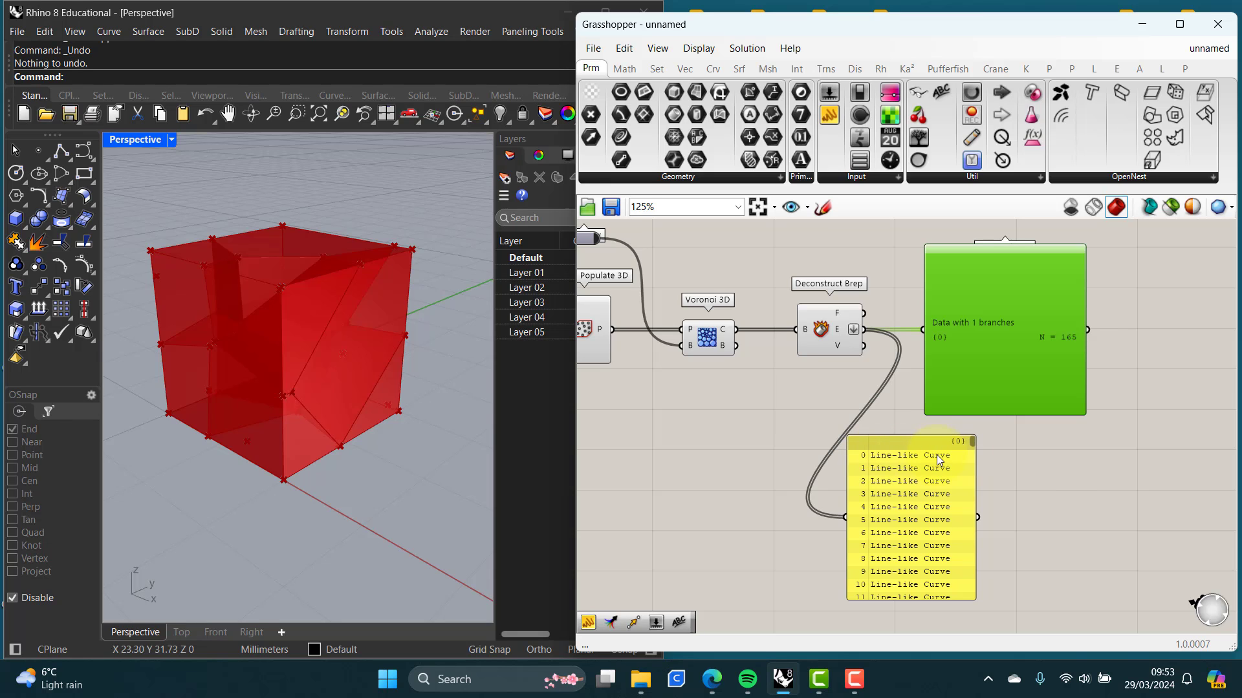
pyautogui.moveTo(971, 440)
pyautogui.mouseDown()
pyautogui.moveTo(974, 596)
pyautogui.moveTo(975, 454)
pyautogui.moveTo(960, 440)
pyautogui.mouseUp()
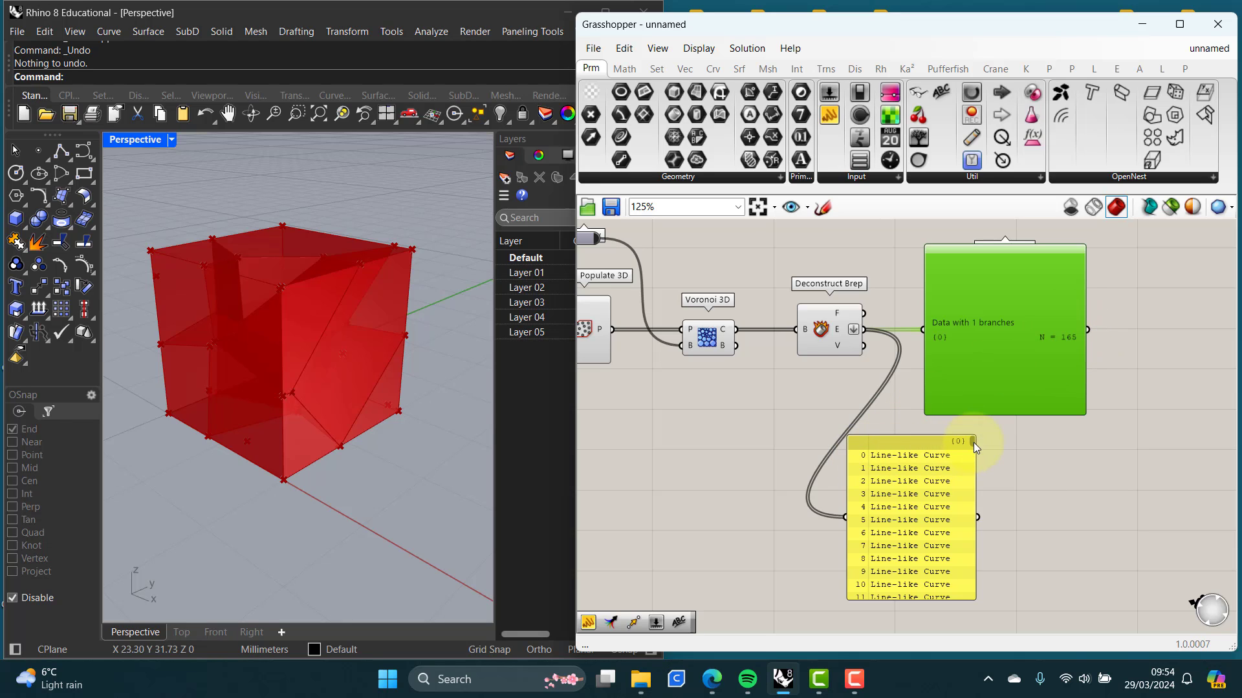
pyautogui.moveTo(972, 443)
pyautogui.mouseDown()
pyautogui.moveTo(972, 593)
pyautogui.moveTo(977, 434)
pyautogui.mouseUp()
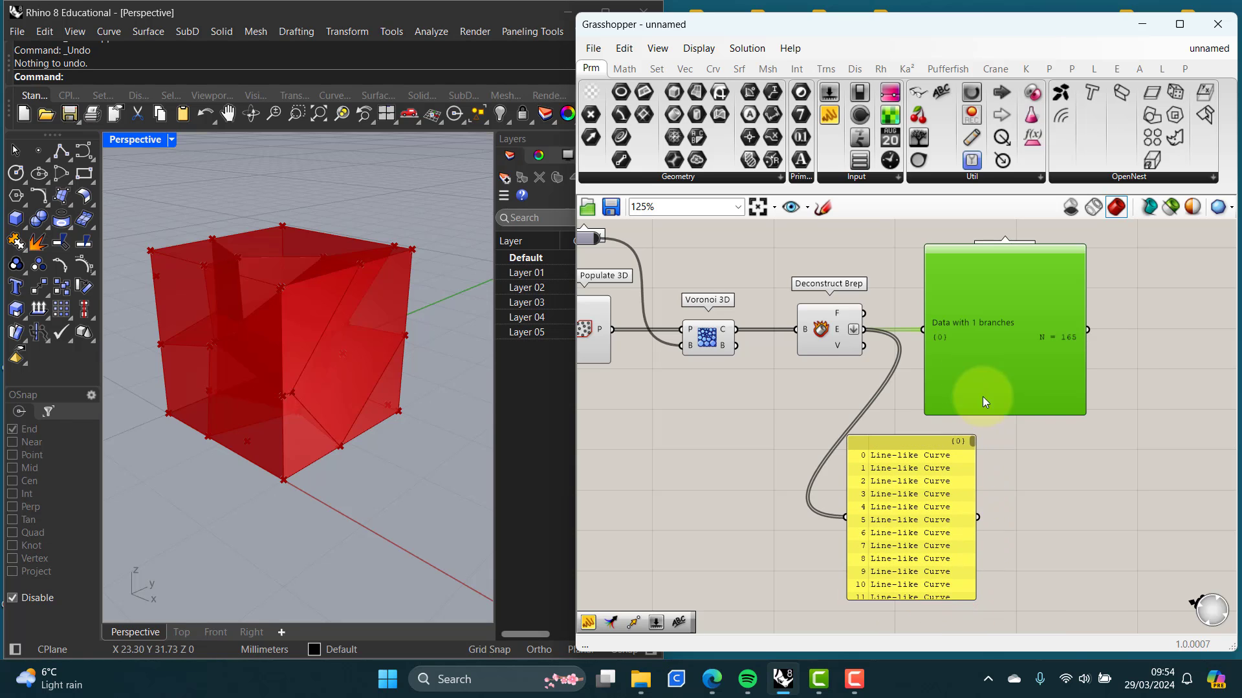
# Step: Delete the Param Viewer connected to the flattened edges output of Deconstruct Brep
pyautogui.moveTo(1013, 437); pyautogui.dragTo(970, 487, button='right')
pyautogui.click(947, 405)
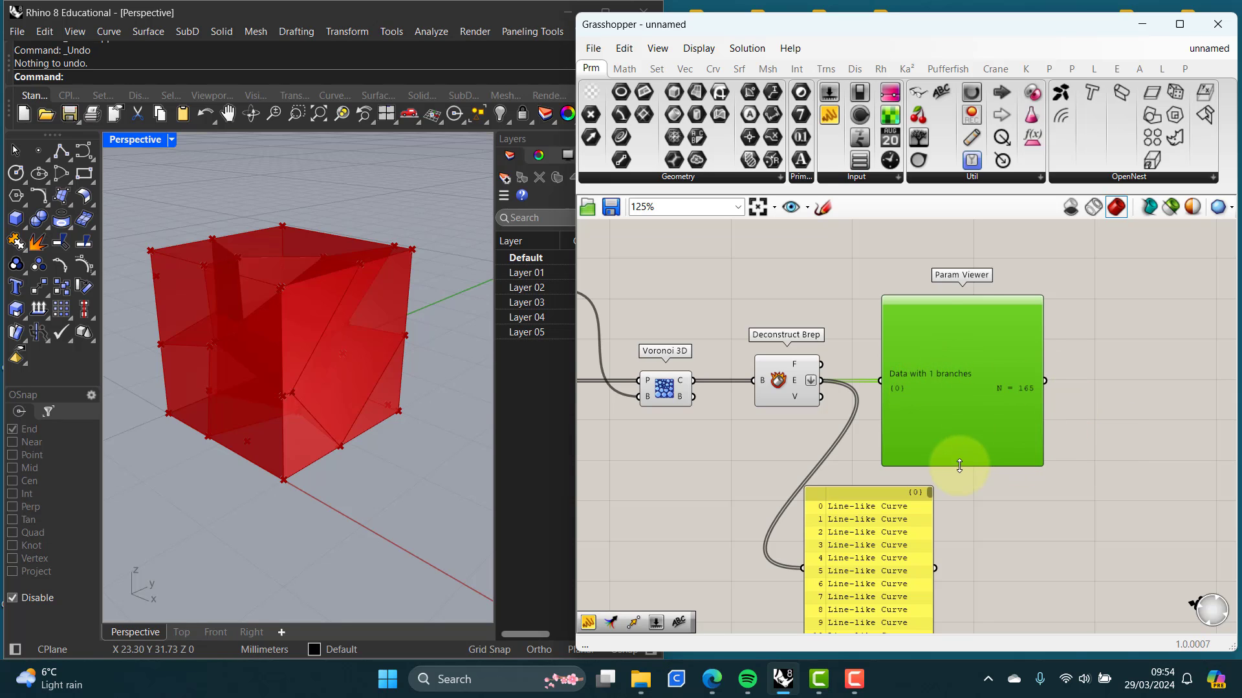
pyautogui.moveTo(958, 465); pyautogui.dragTo(959, 357)
pyautogui.moveTo(960, 300)
pyautogui.mouseDown()
pyautogui.moveTo(961, 325)
pyautogui.moveTo(939, 314)
pyautogui.mouseUp()
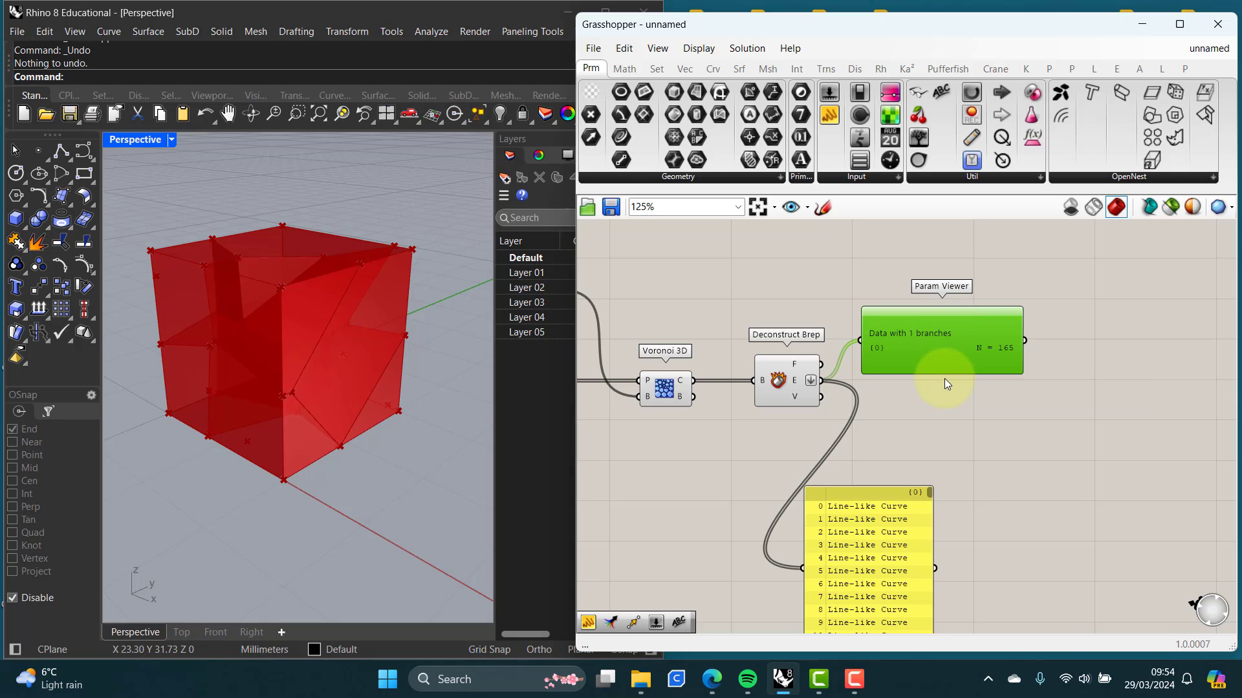
pyautogui.press('Delete')
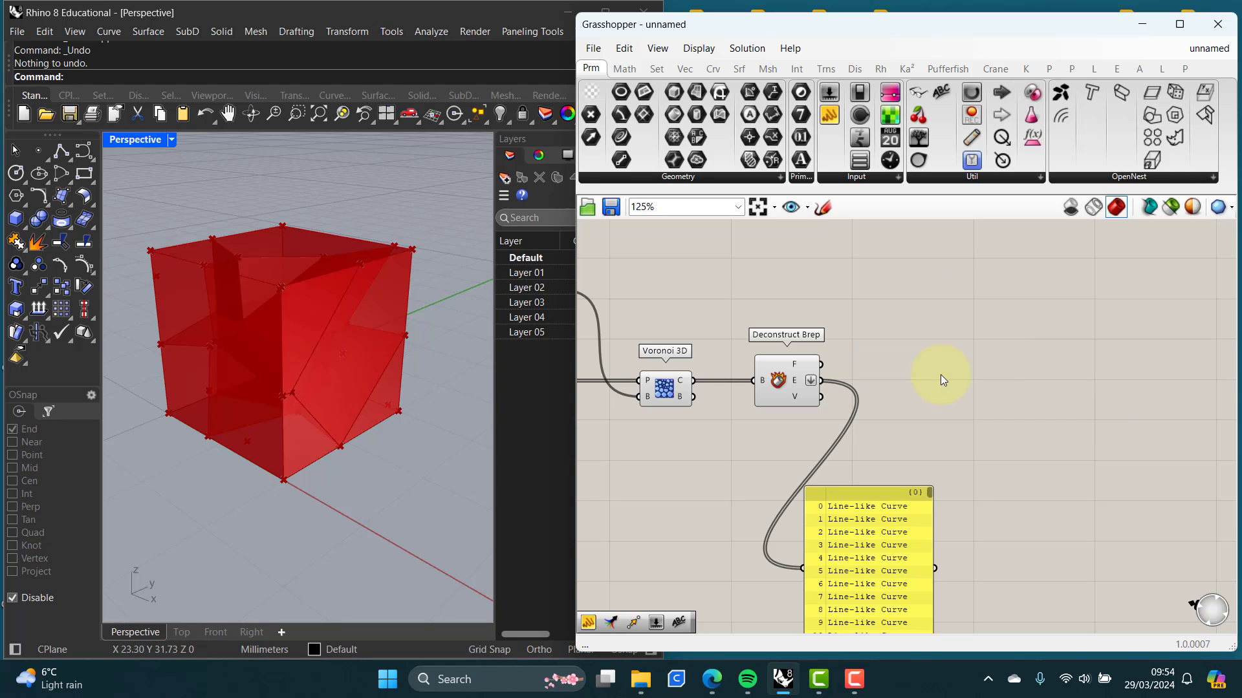
# Step: Shorten the Panel listing the flattened edges and reposition it slightly below the Deconstruct Brep component
pyautogui.moveTo(918, 410); pyautogui.dragTo(932, 331, button='right')
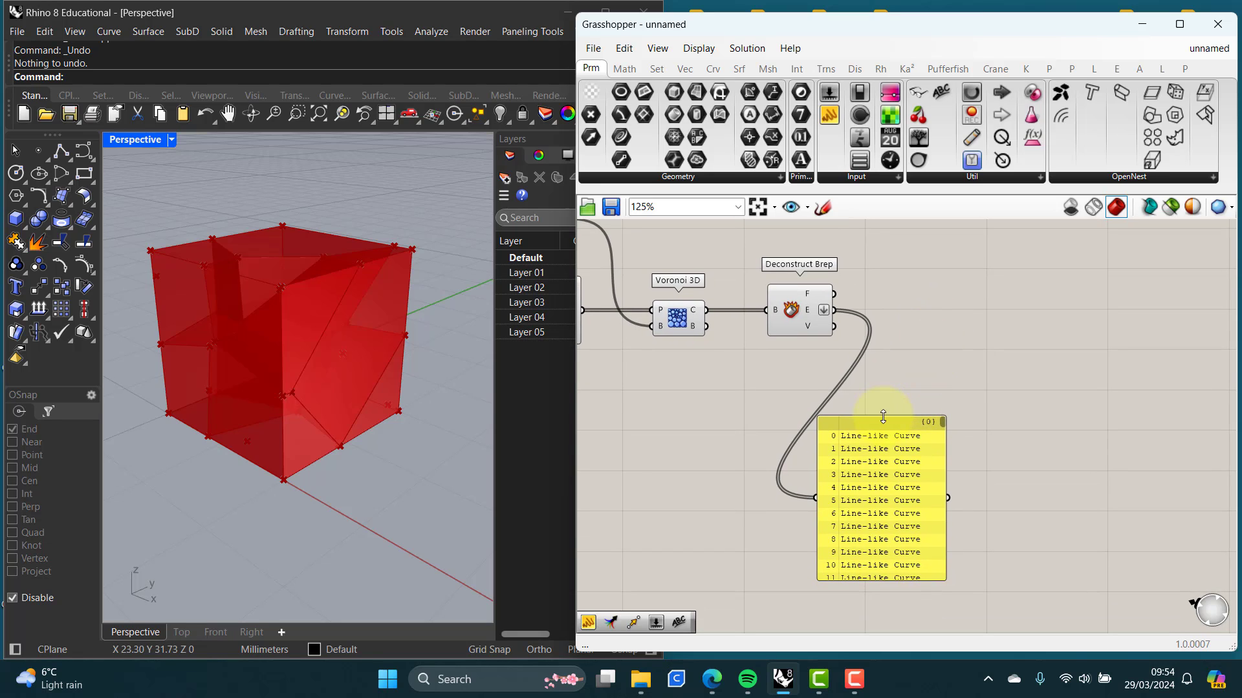
pyautogui.moveTo(883, 419)
pyautogui.mouseDown()
pyautogui.moveTo(884, 454)
pyautogui.moveTo(892, 426)
pyautogui.mouseUp()
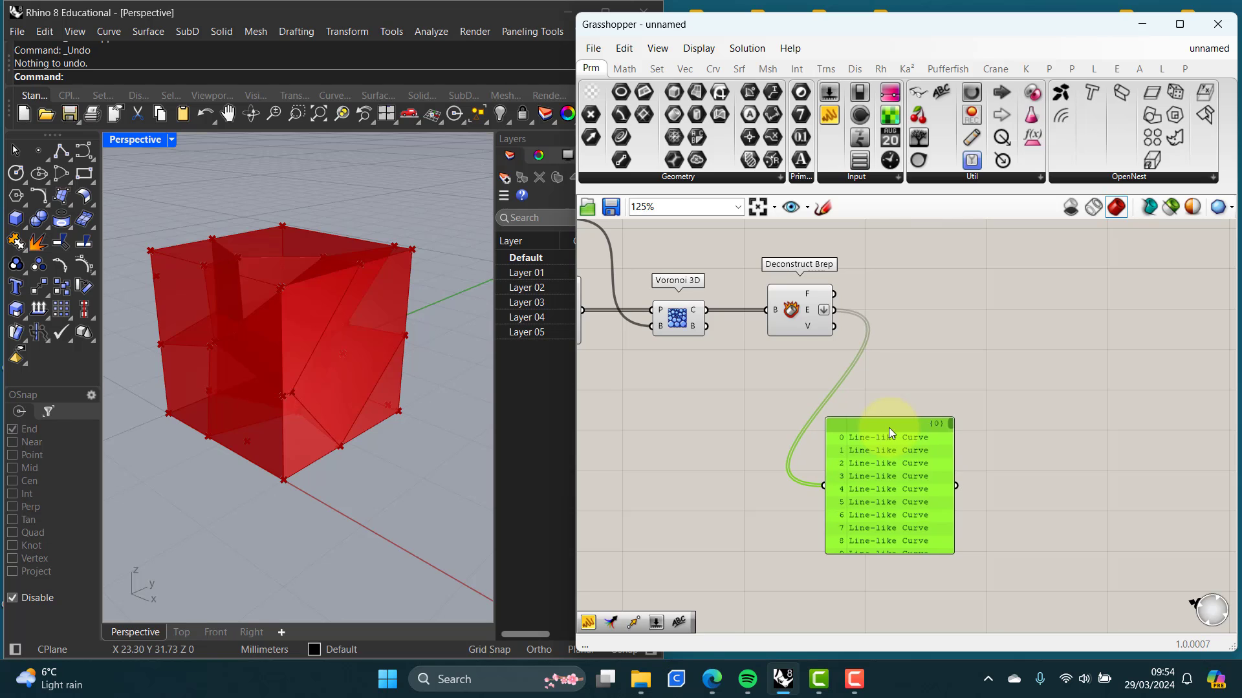
pyautogui.moveTo(976, 449); pyautogui.dragTo(940, 432, button='right')
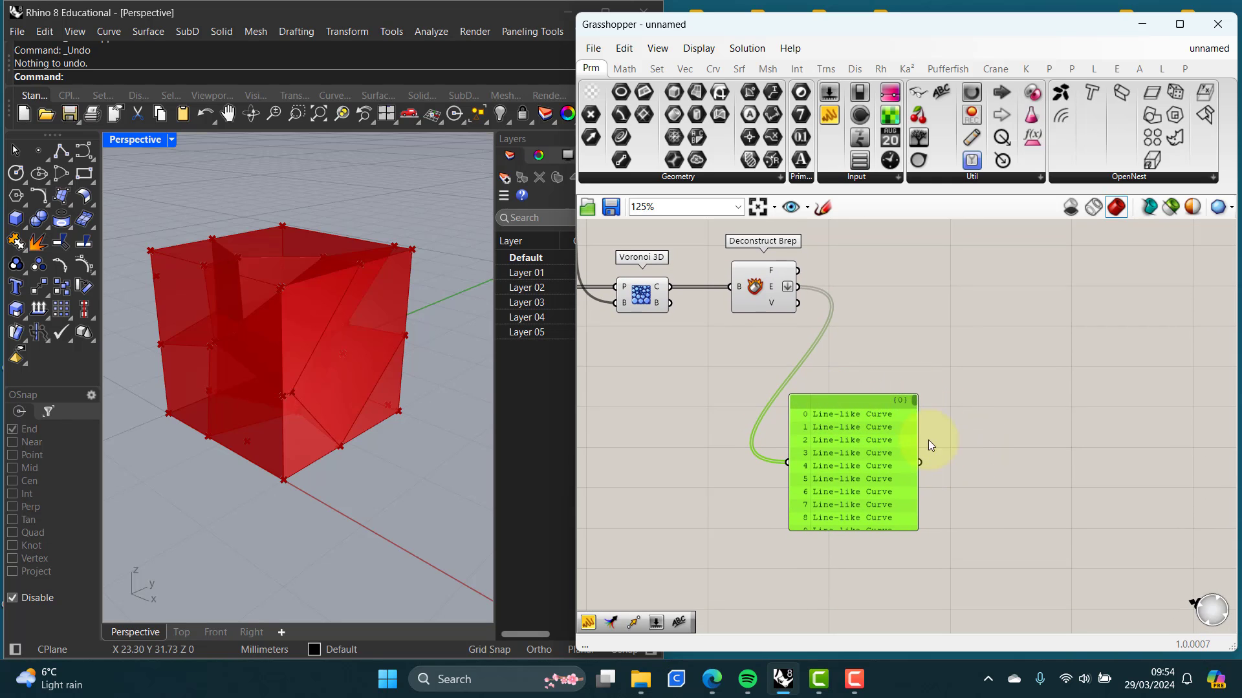
pyautogui.moveTo(914, 400)
pyautogui.mouseDown()
pyautogui.moveTo(914, 533)
pyautogui.moveTo(916, 389)
pyautogui.mouseUp()
pyautogui.moveTo(739, 514); pyautogui.dragTo(771, 484, button='right')
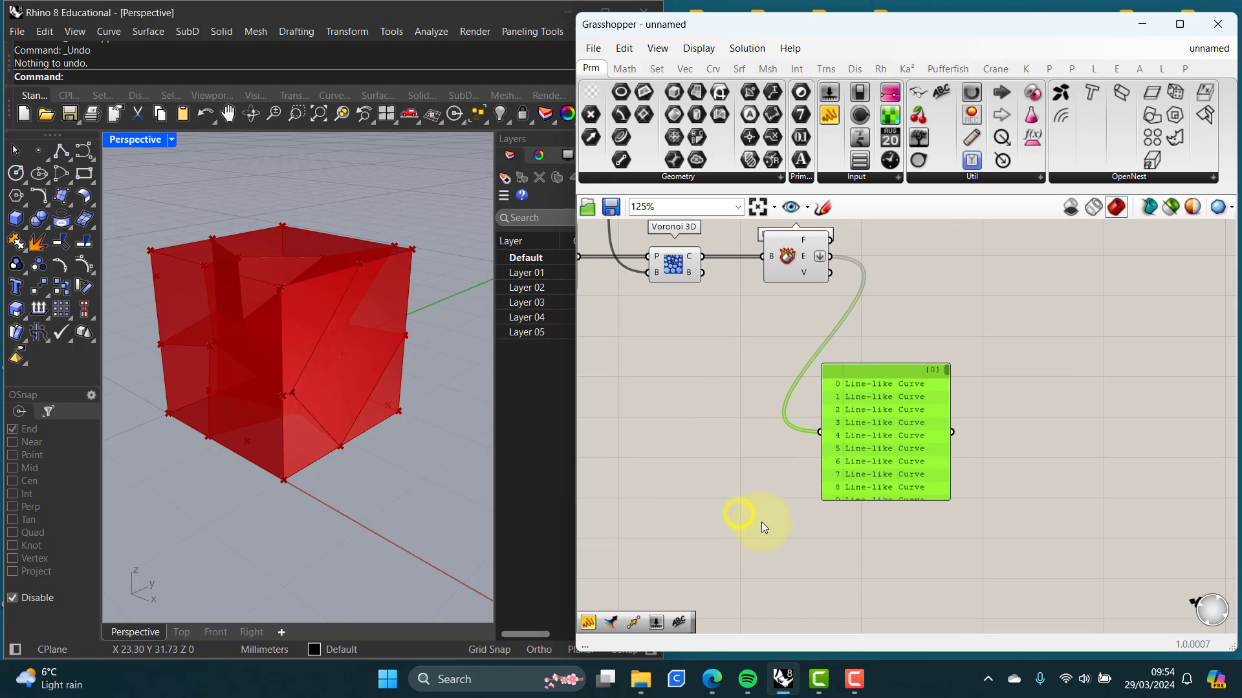
# Step: Add a List Length component beneath the edges Panel and connect the flattened Deconstruct Brep edges output to it
pyautogui.doubleClick(759, 534)
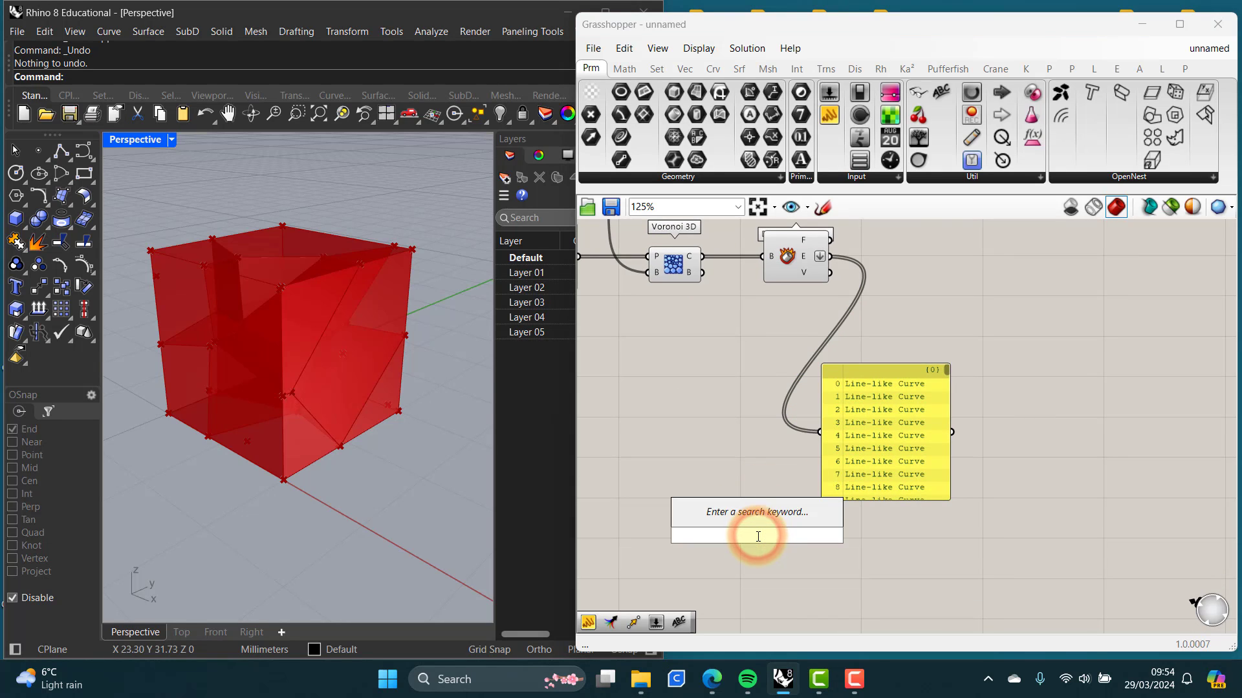
pyautogui.write('LIST LEN')
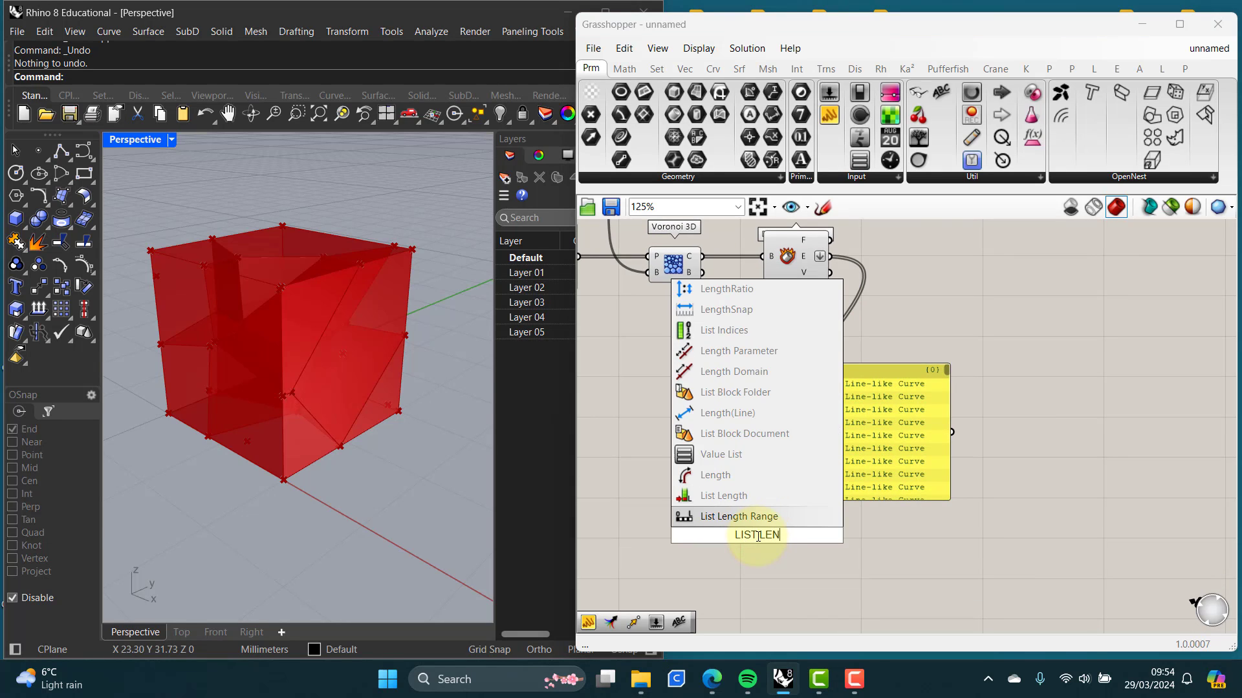
pyautogui.write('GT')
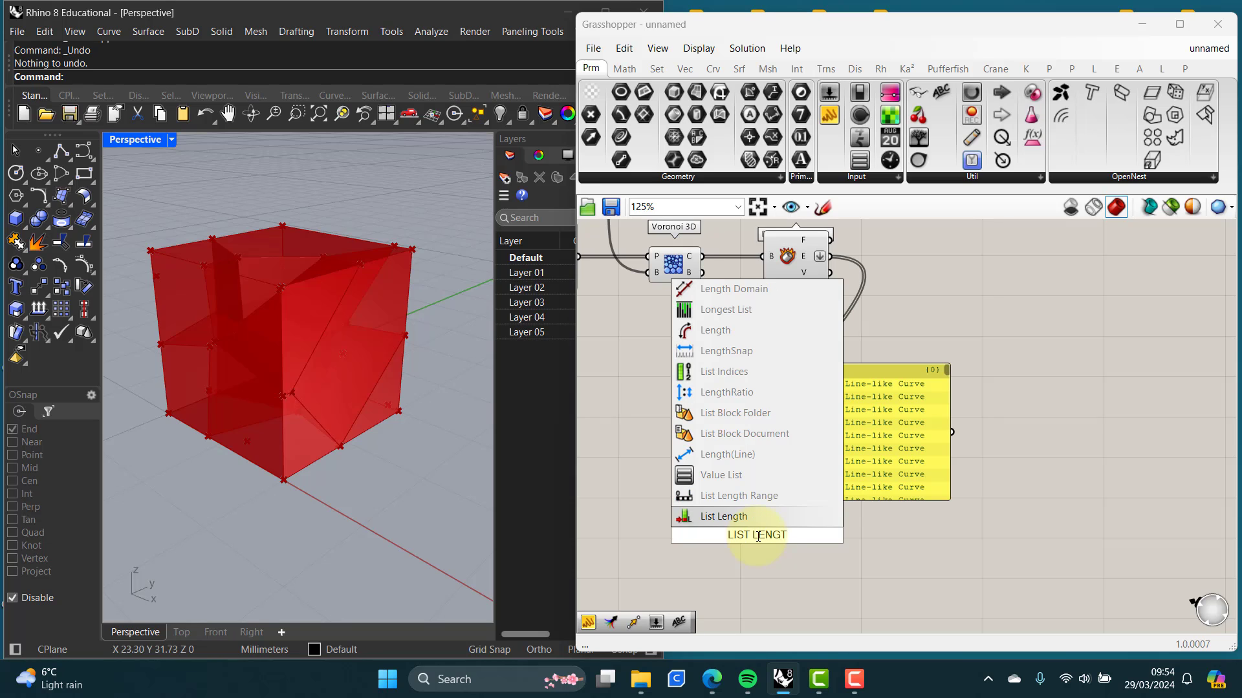
pyautogui.click(704, 515)
pyautogui.moveTo(756, 532); pyautogui.dragTo(854, 549)
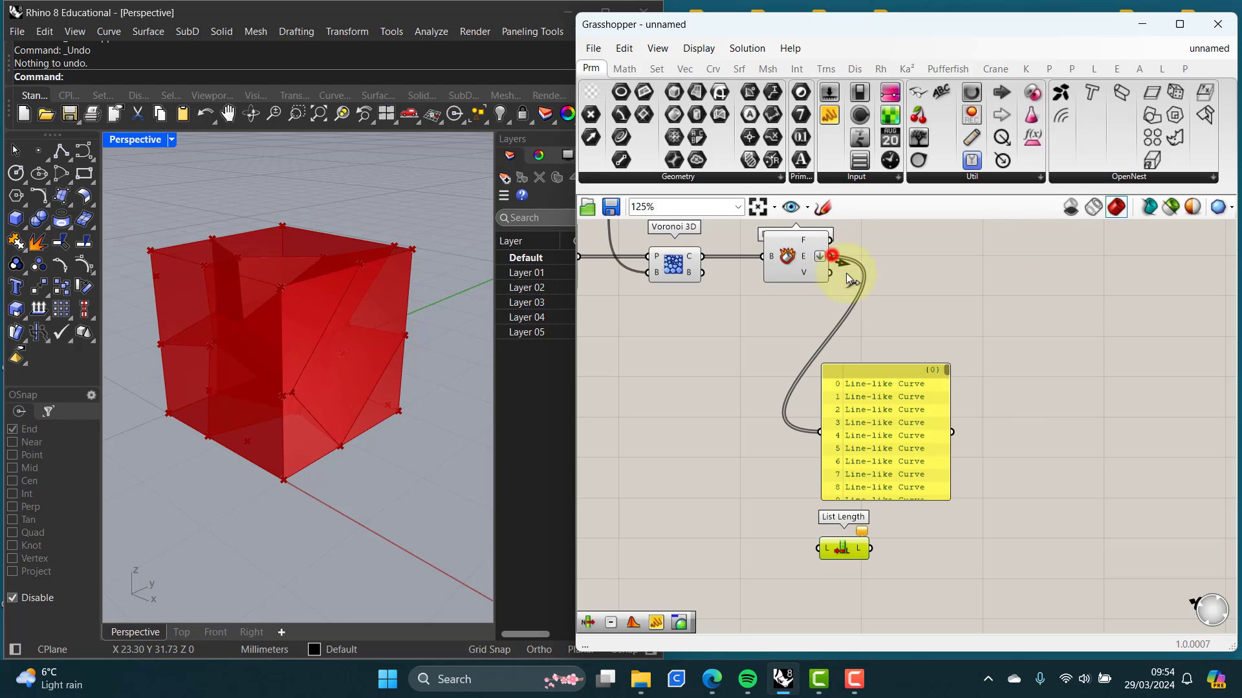
pyautogui.moveTo(846, 273); pyautogui.dragTo(820, 548)
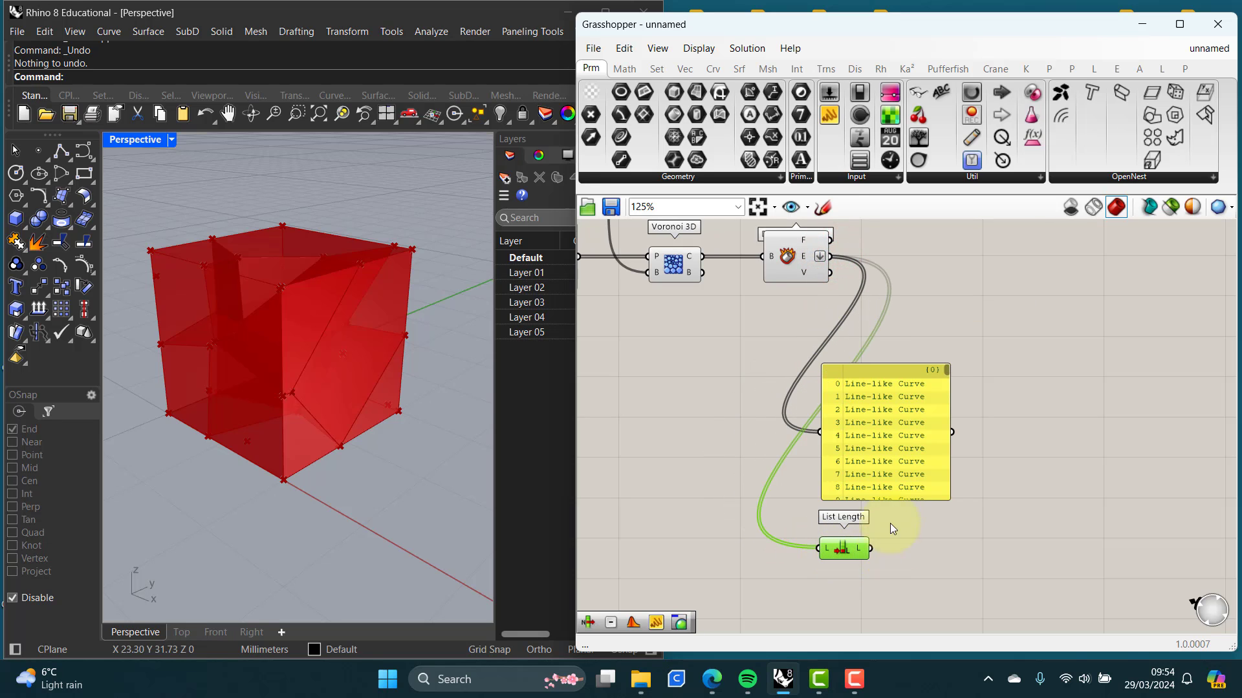
# Step: Add a Panel for the List Length output, connect it, shrink it and align it beside the component
pyautogui.moveTo(829, 114); pyautogui.dragTo(960, 549)
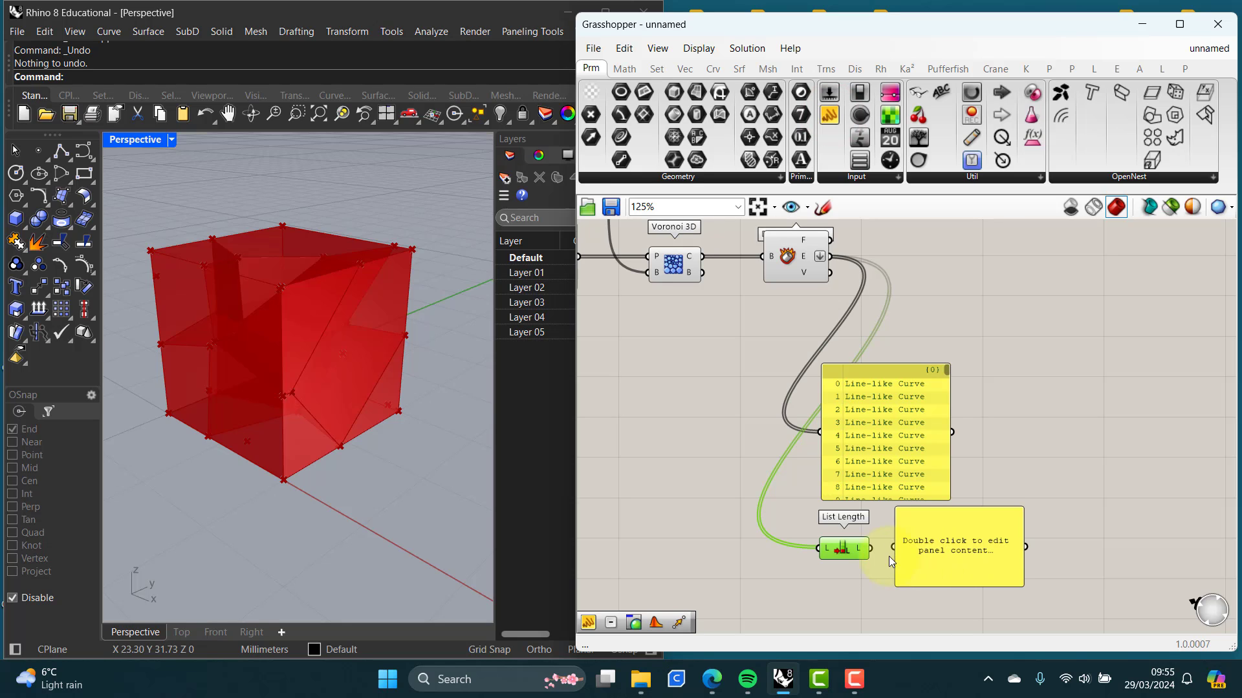
pyautogui.moveTo(871, 548); pyautogui.dragTo(893, 547)
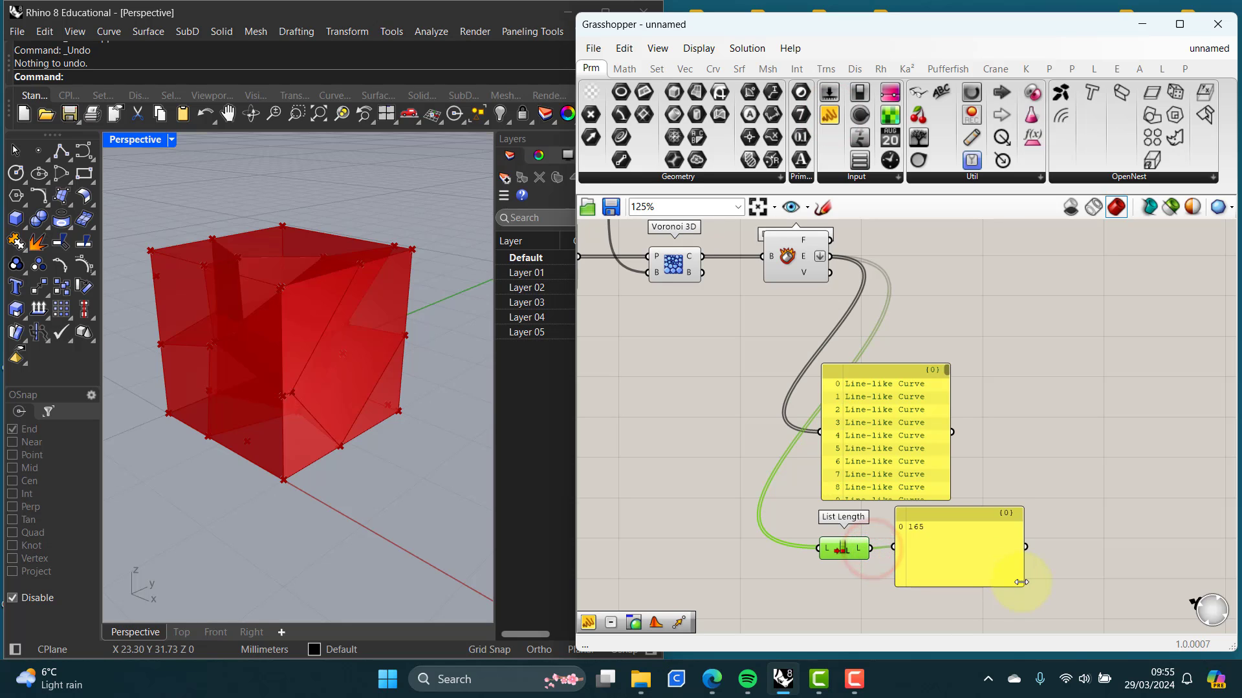
pyautogui.moveTo(1022, 586); pyautogui.dragTo(957, 554)
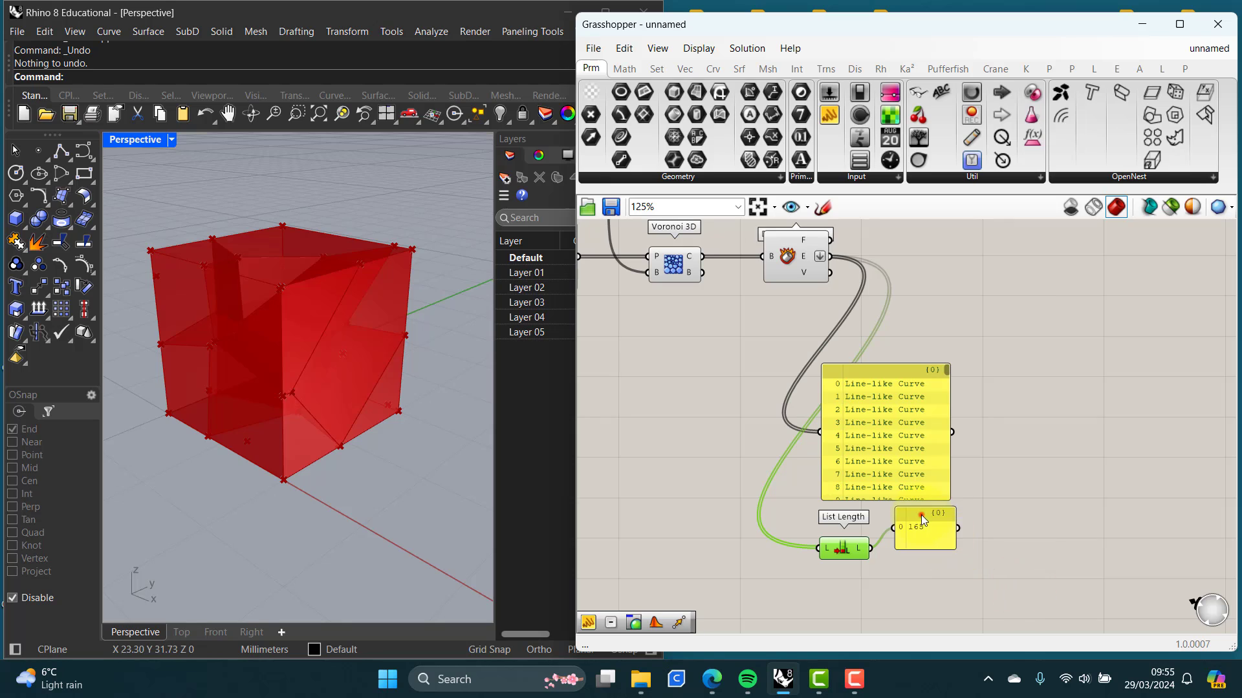
pyautogui.moveTo(920, 515); pyautogui.dragTo(921, 537)
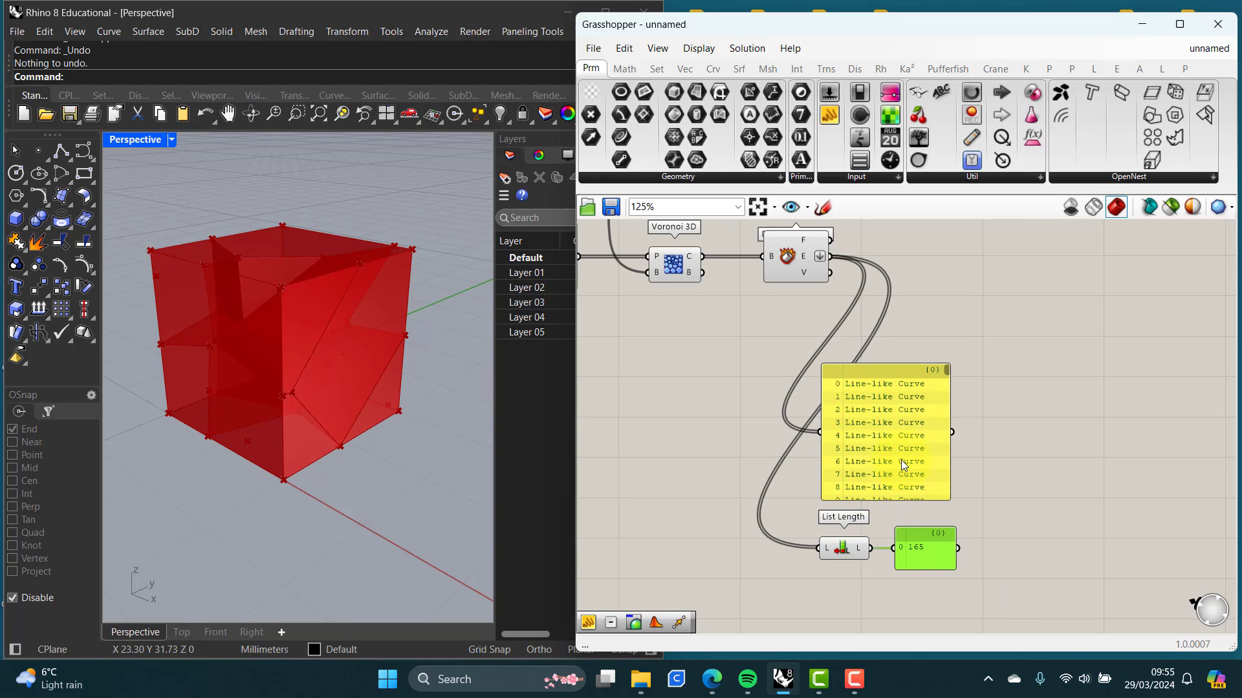
# Step: Turn off the preview of the Voronoi 3D component
pyautogui.moveTo(343, 338); pyautogui.dragTo(374, 386, button='right')
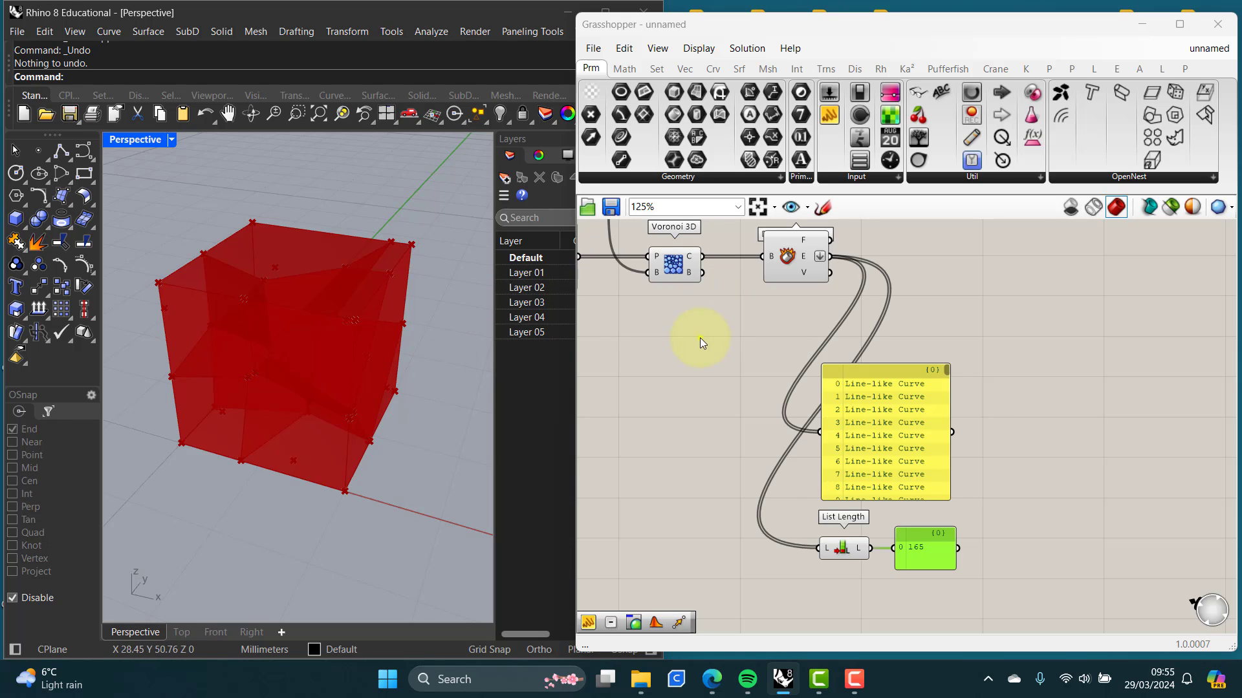
pyautogui.moveTo(699, 338); pyautogui.dragTo(742, 366, button='right')
pyautogui.click(719, 292)
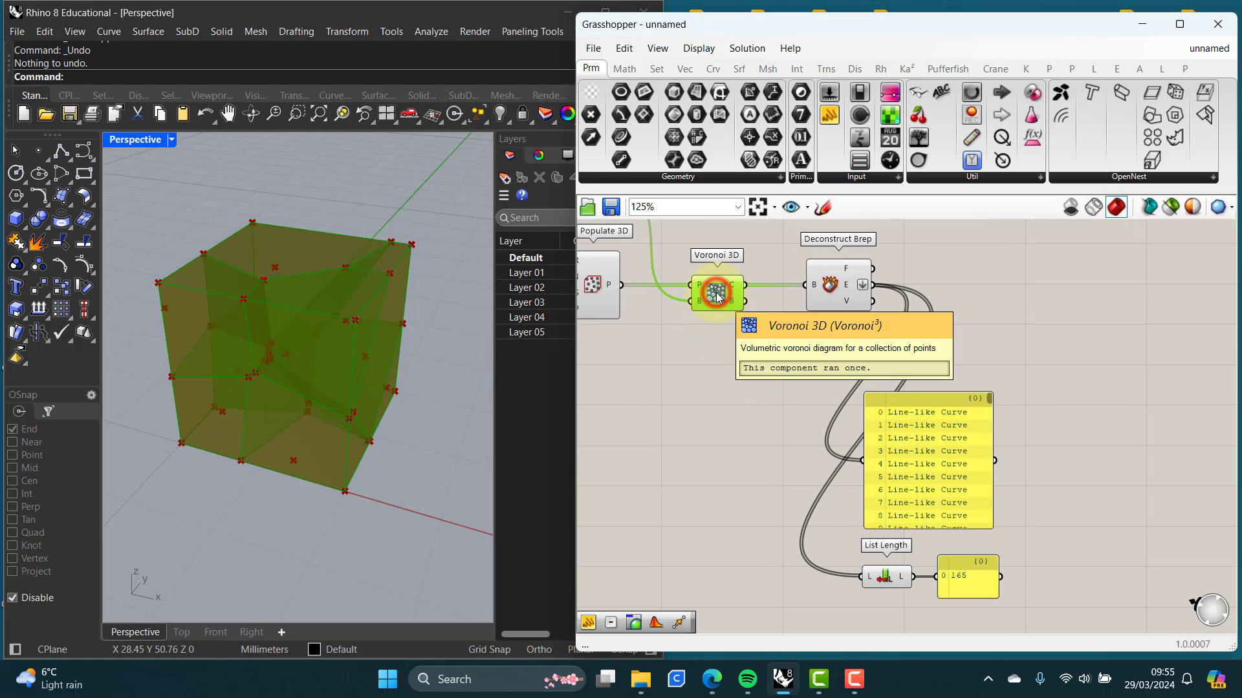
pyautogui.rightClick(717, 294)
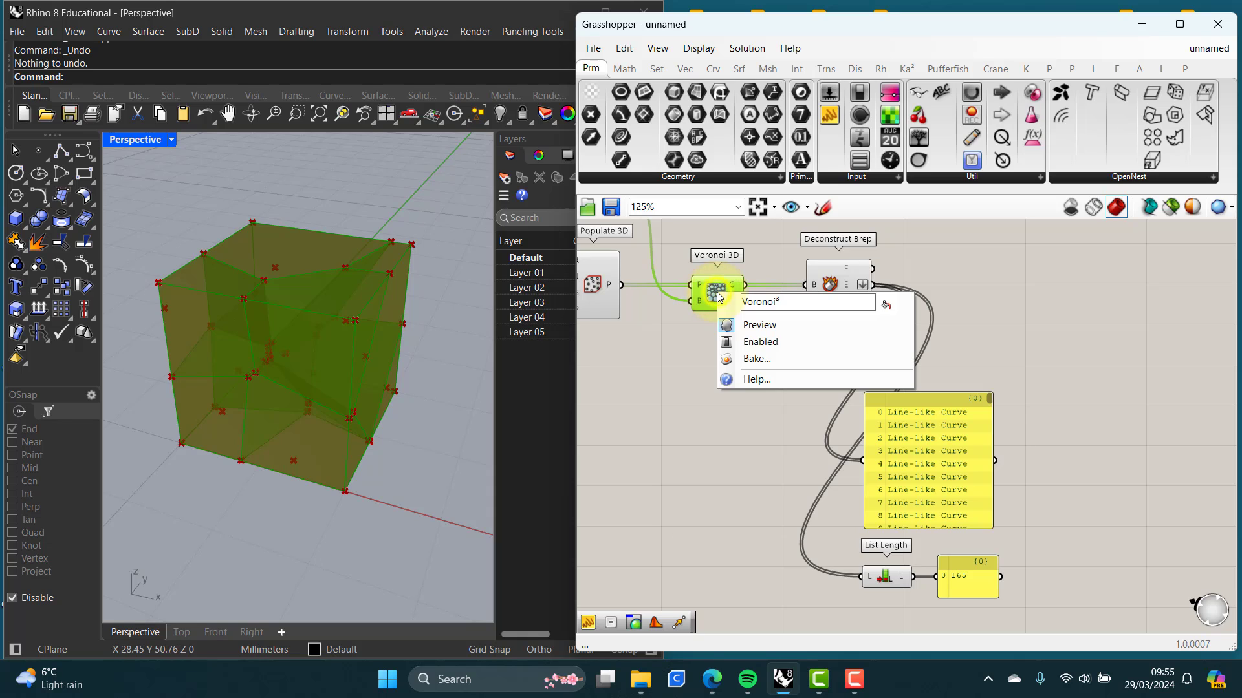
pyautogui.click(758, 326)
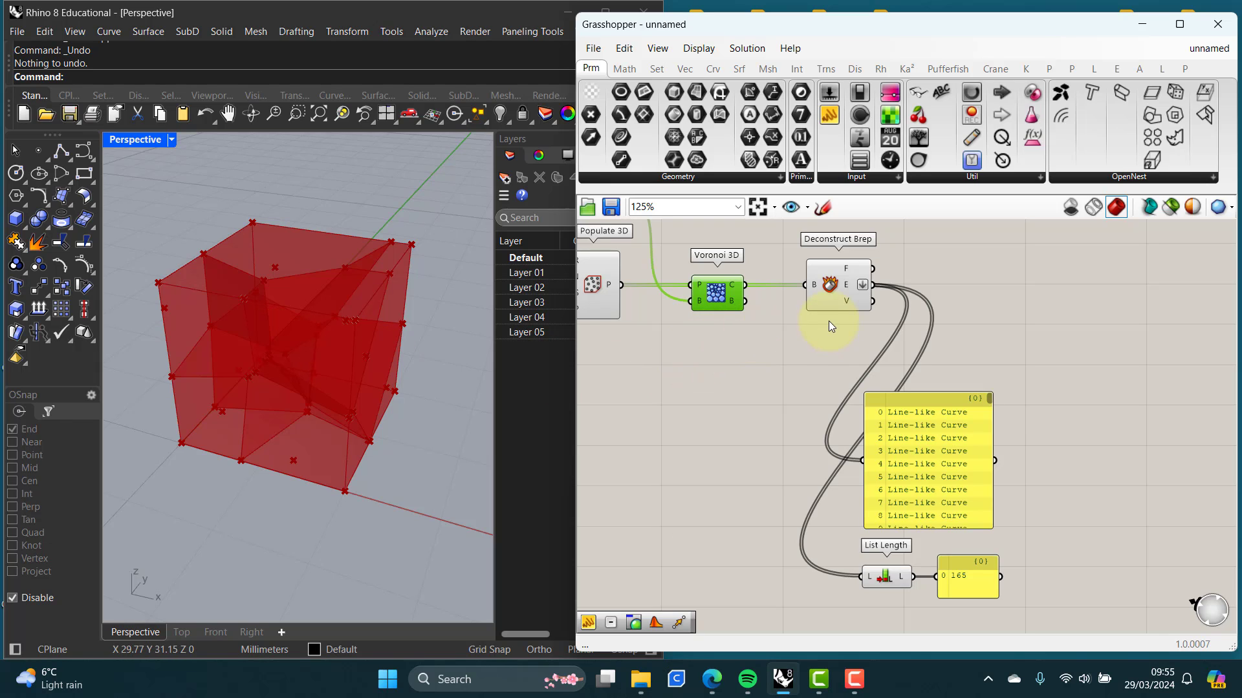
# Step: Add the Kangaroo removeDuplicateLines component beside Deconstruct Brep and connect the flattened edges output to its L input
pyautogui.moveTo(905, 323); pyautogui.dragTo(794, 326, button='right')
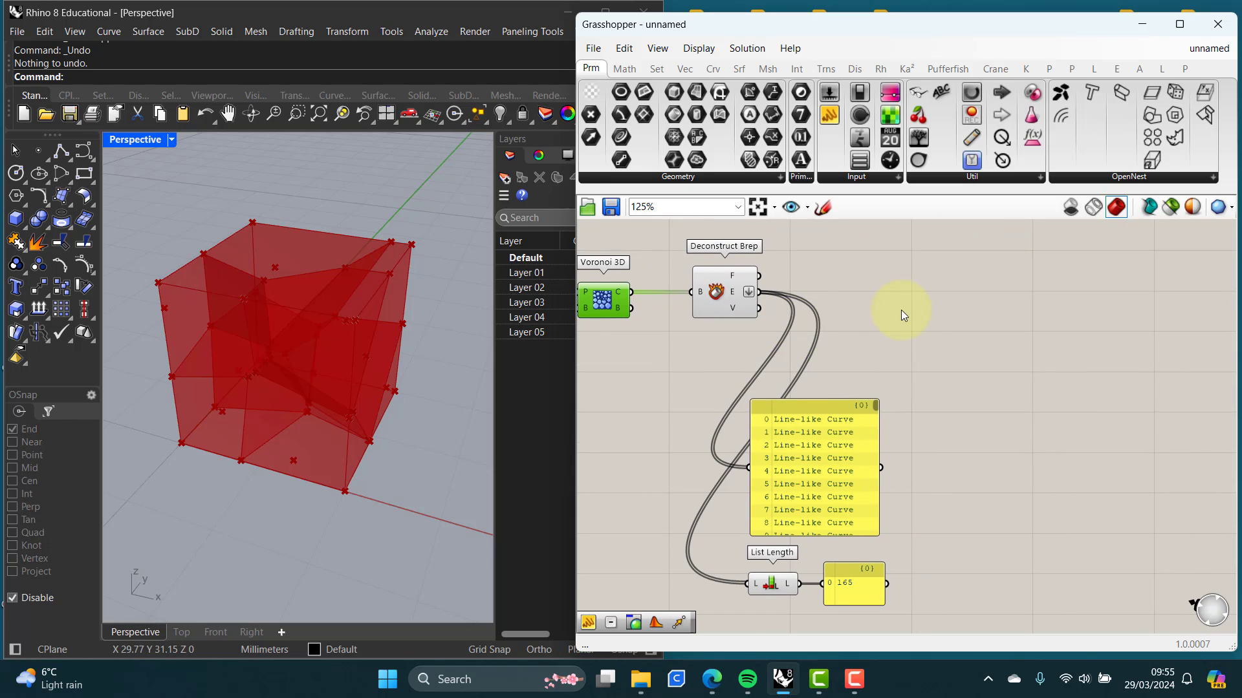
pyautogui.click(907, 69)
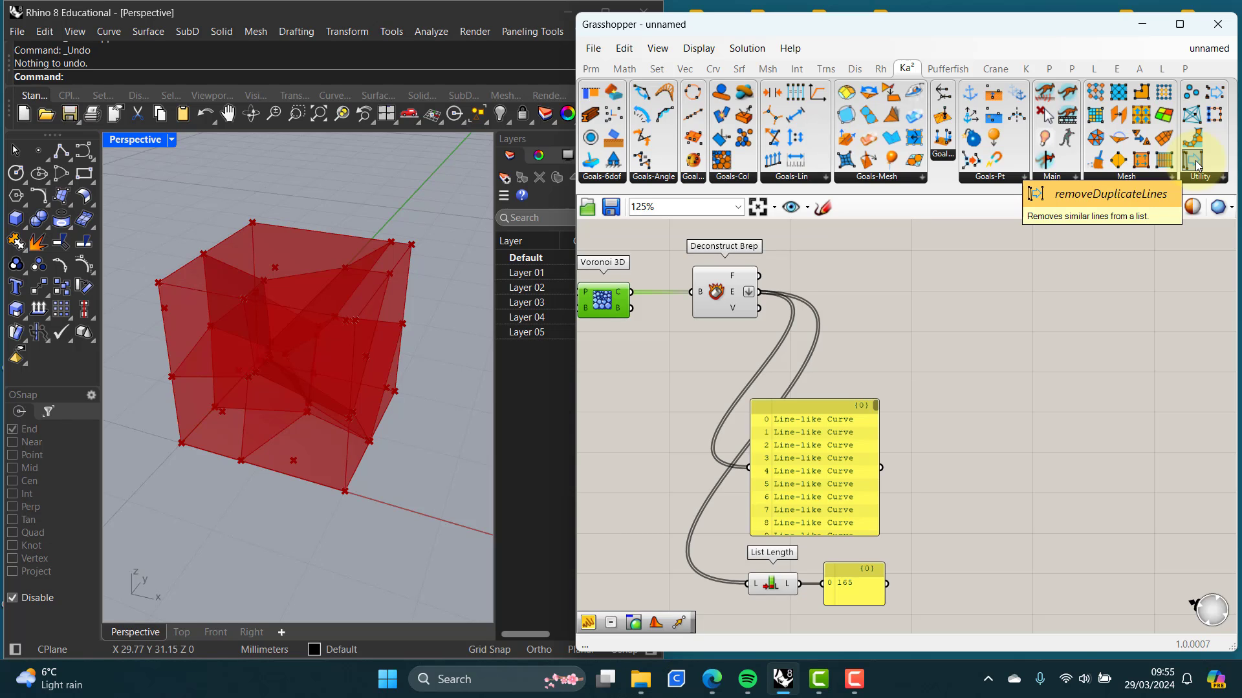
pyautogui.doubleClick(968, 412)
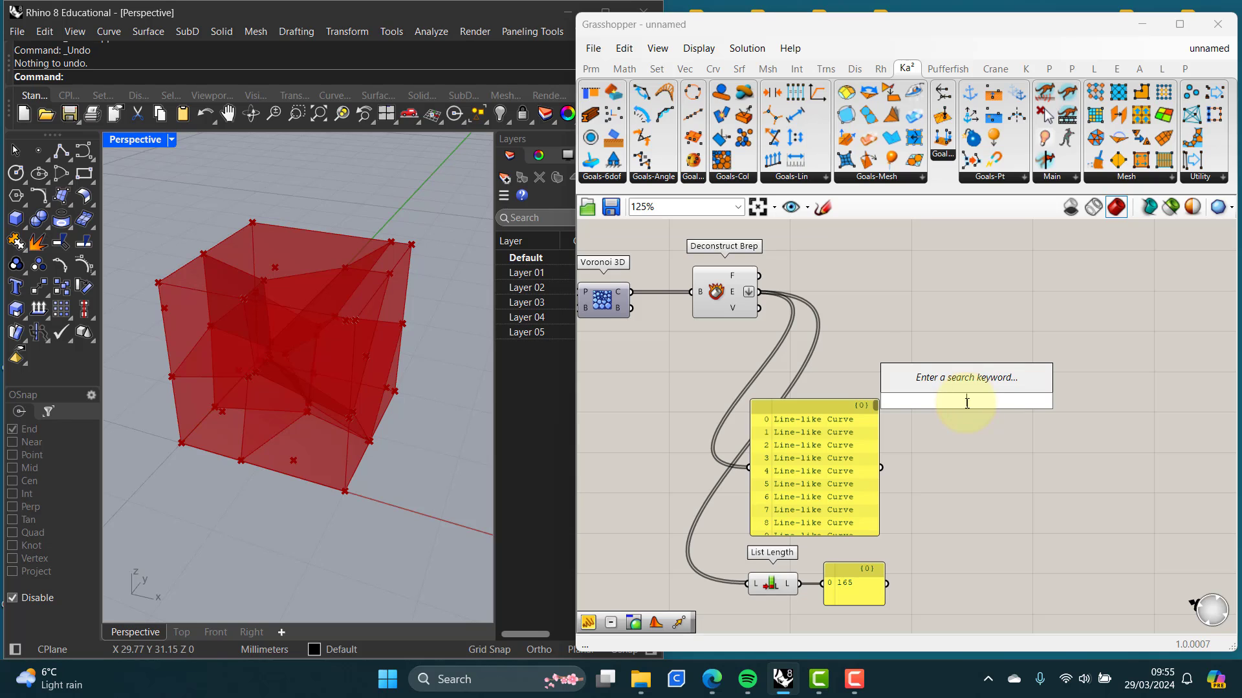
pyautogui.write('REMO')
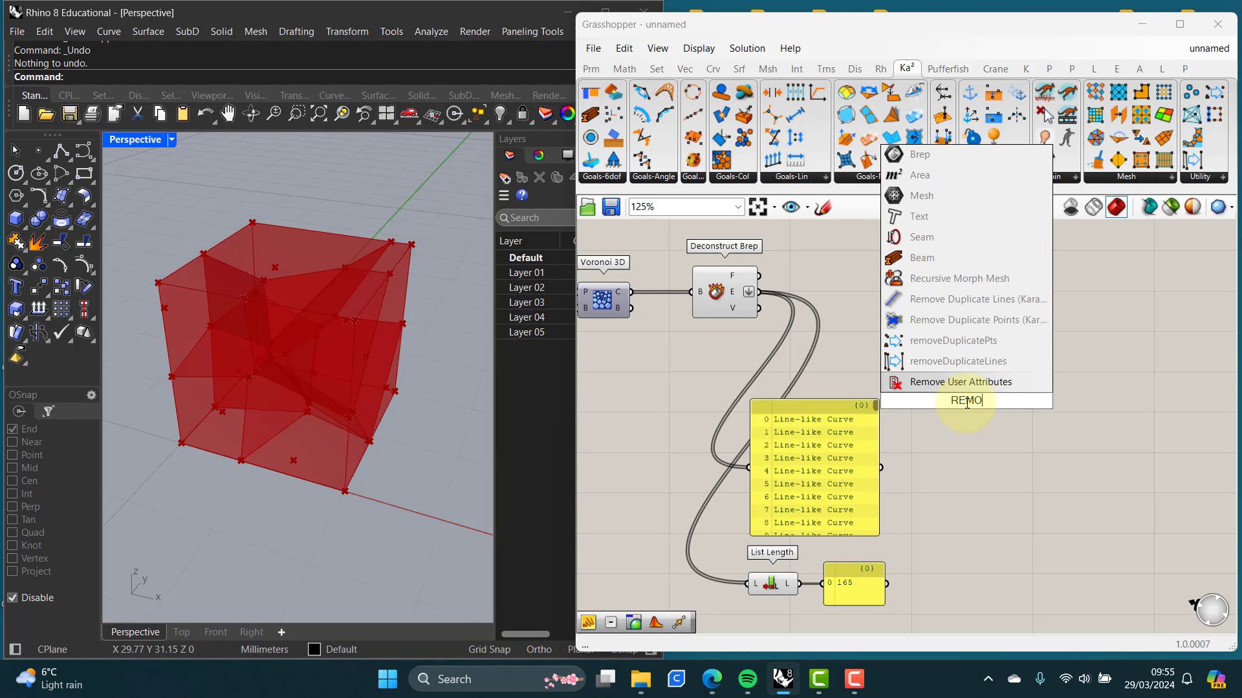
pyautogui.click(945, 367)
pyautogui.moveTo(957, 403); pyautogui.dragTo(901, 309)
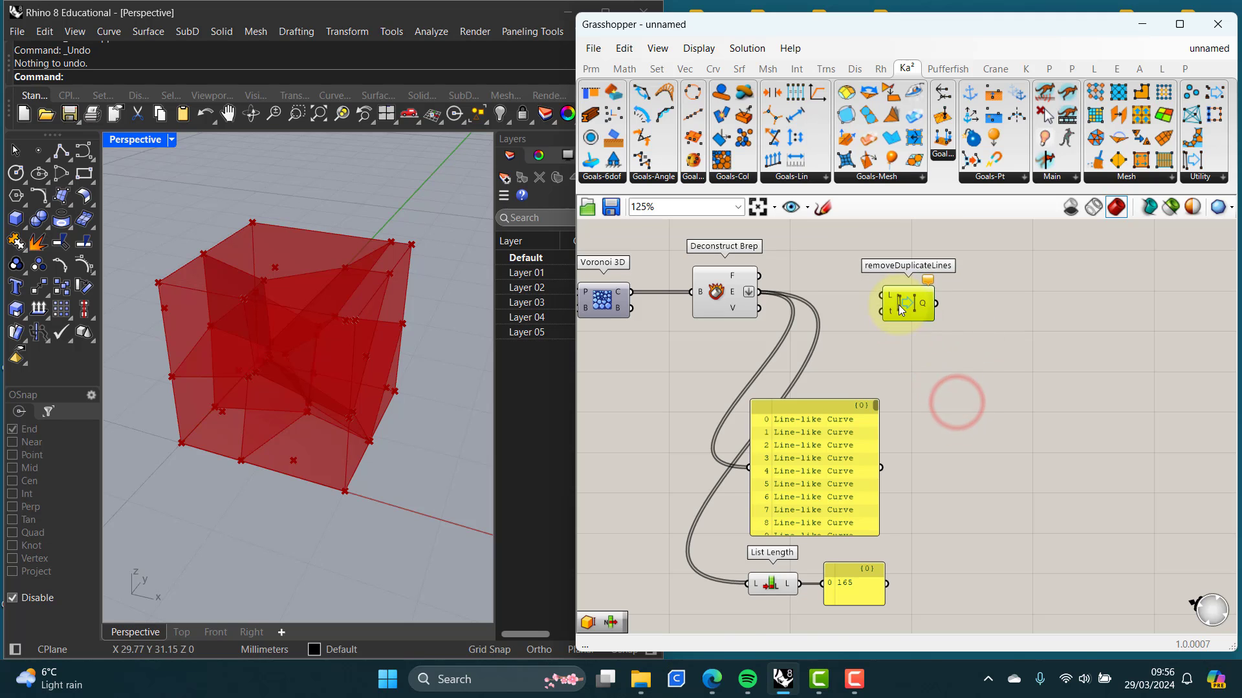
pyautogui.scroll(2, 886, 314)
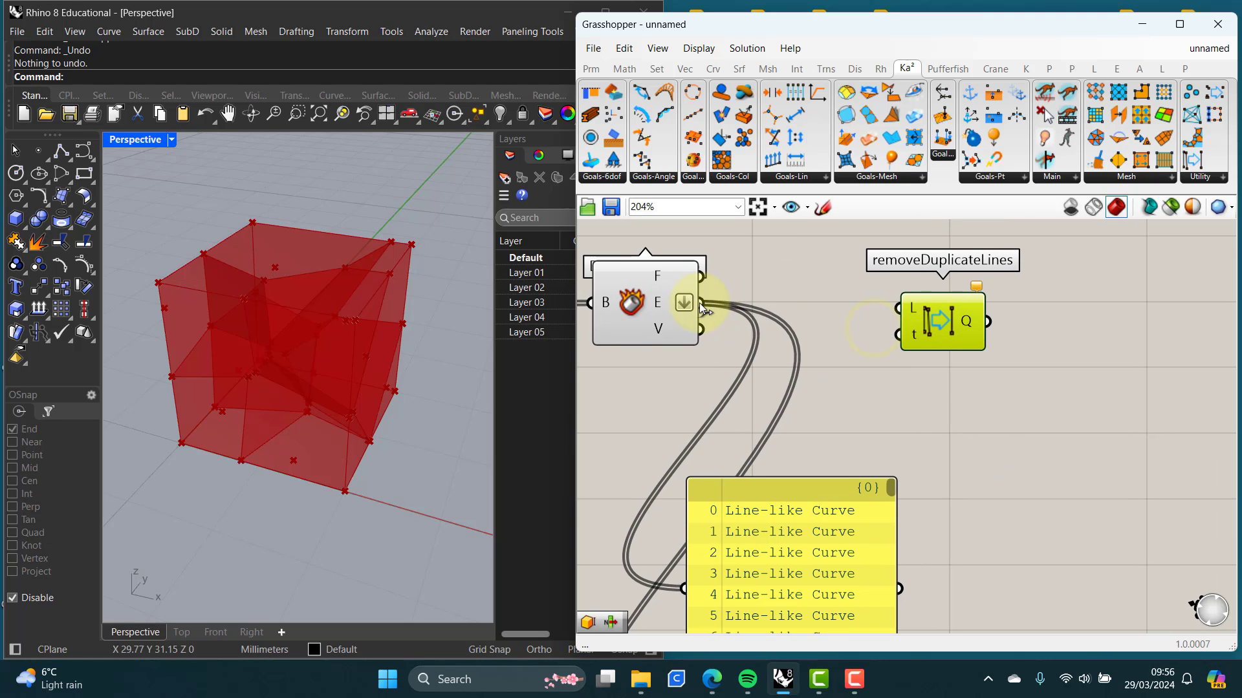
pyautogui.moveTo(701, 304); pyautogui.dragTo(943, 313)
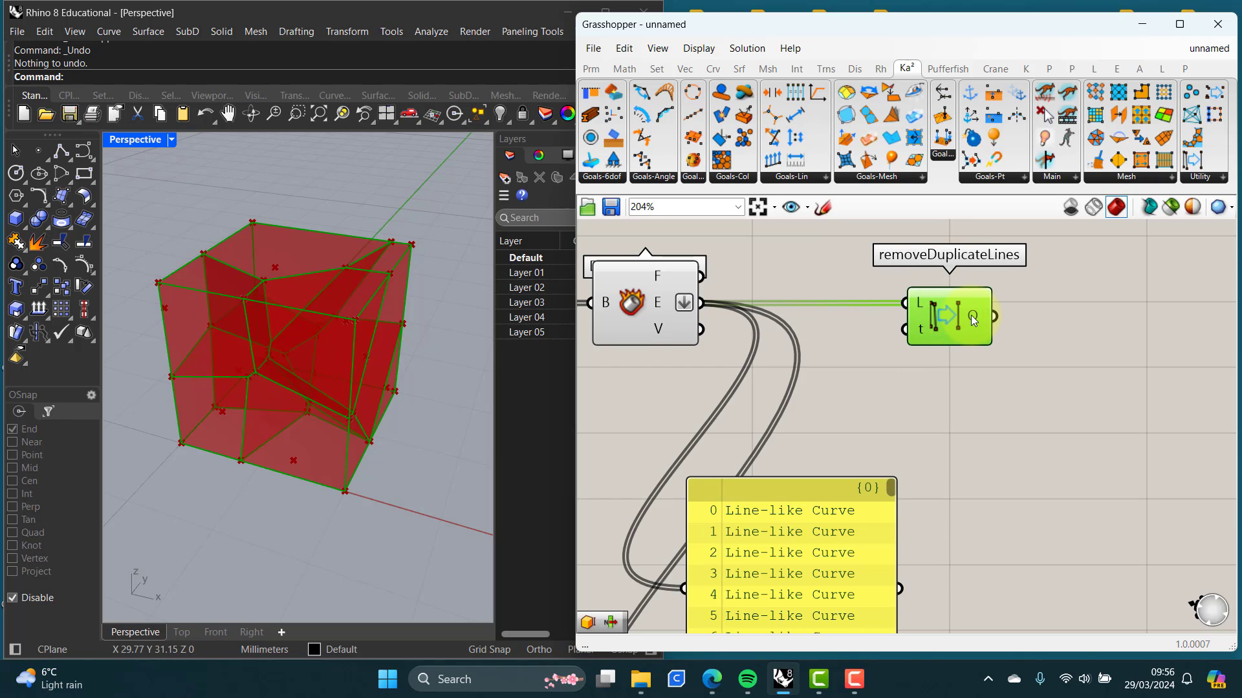
# Step: Inspect the unique lines output of removeDuplicateLines and review the upstream Count and Seed sliders
pyautogui.moveTo(975, 320)
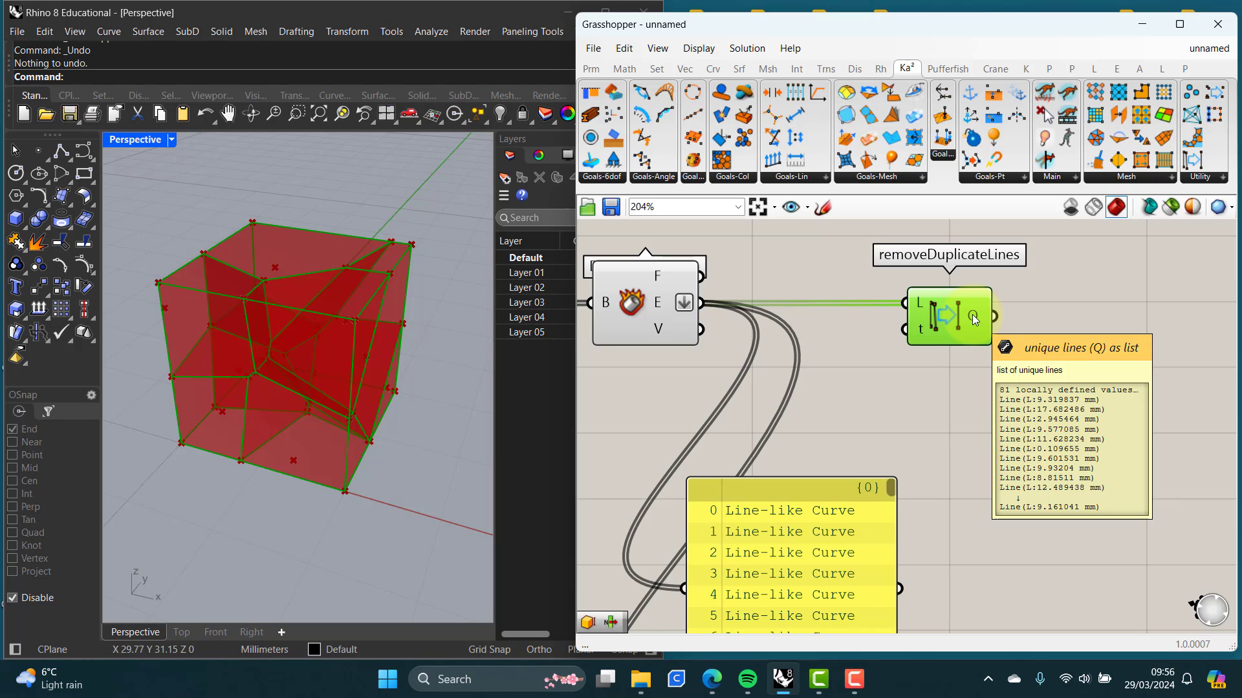
pyautogui.scroll(-4, 914, 353)
pyautogui.moveTo(772, 397); pyautogui.dragTo(970, 386, button='right')
pyautogui.moveTo(812, 391); pyautogui.dragTo(859, 403, button='right')
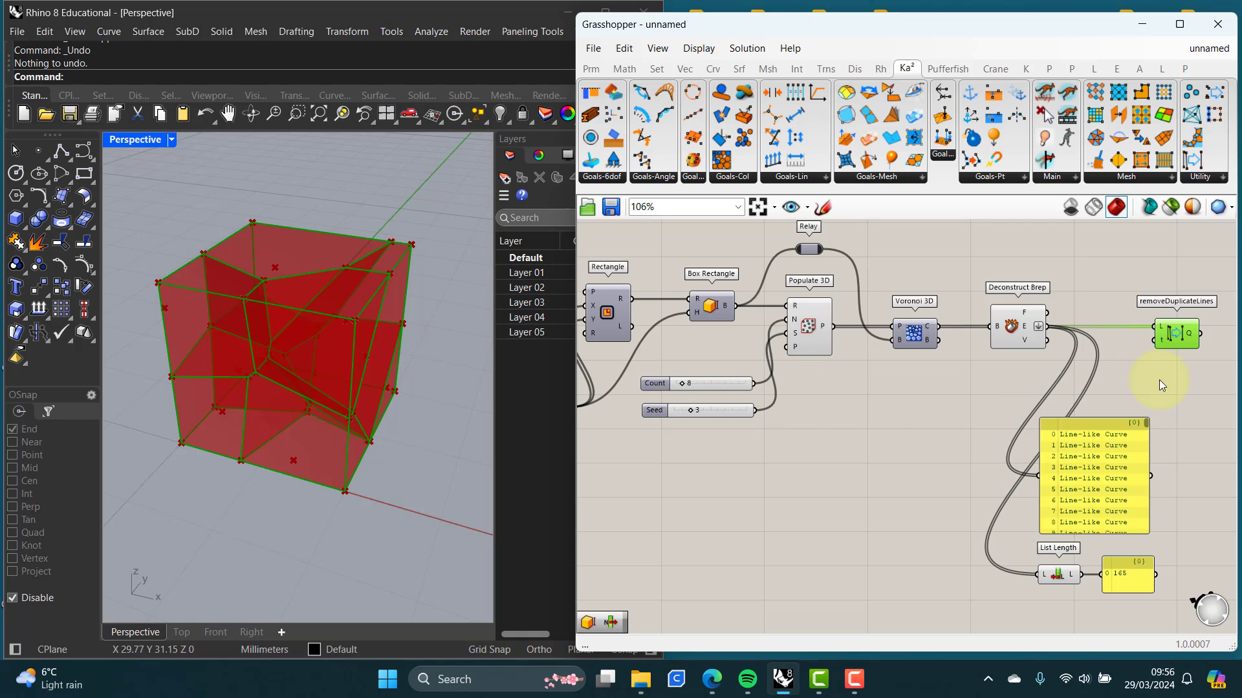
pyautogui.moveTo(1151, 443); pyautogui.dragTo(840, 435, button='right')
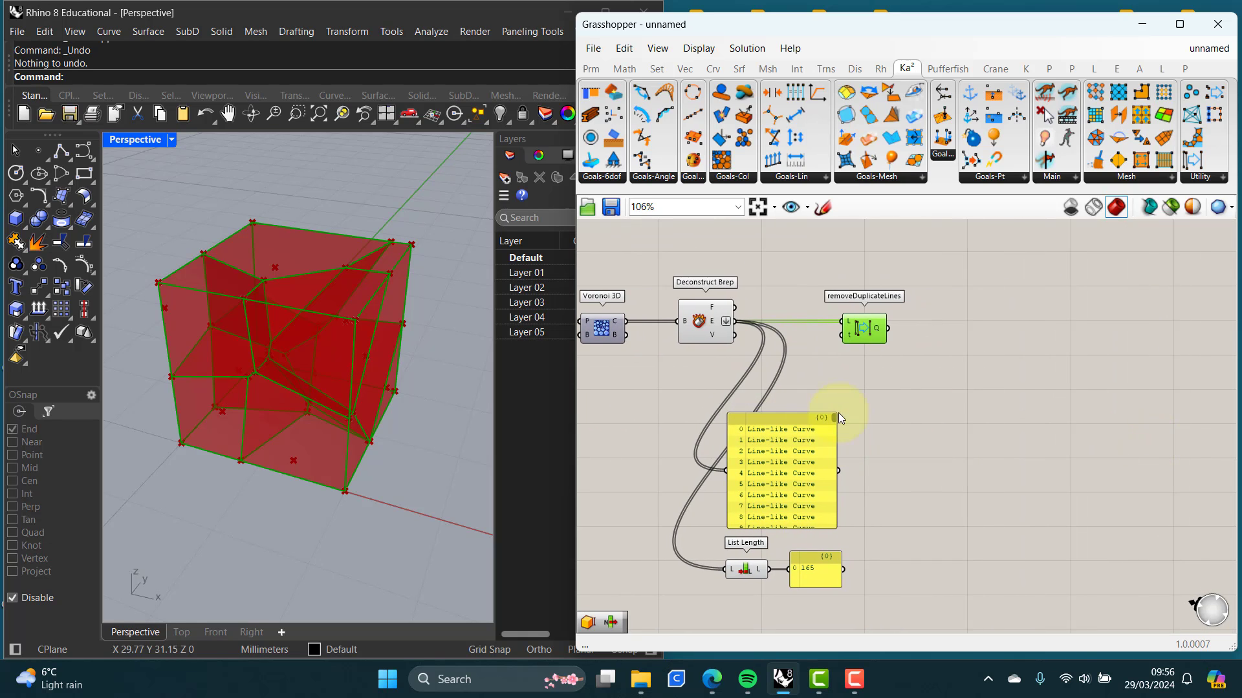
pyautogui.moveTo(696, 416); pyautogui.dragTo(951, 417, button='right')
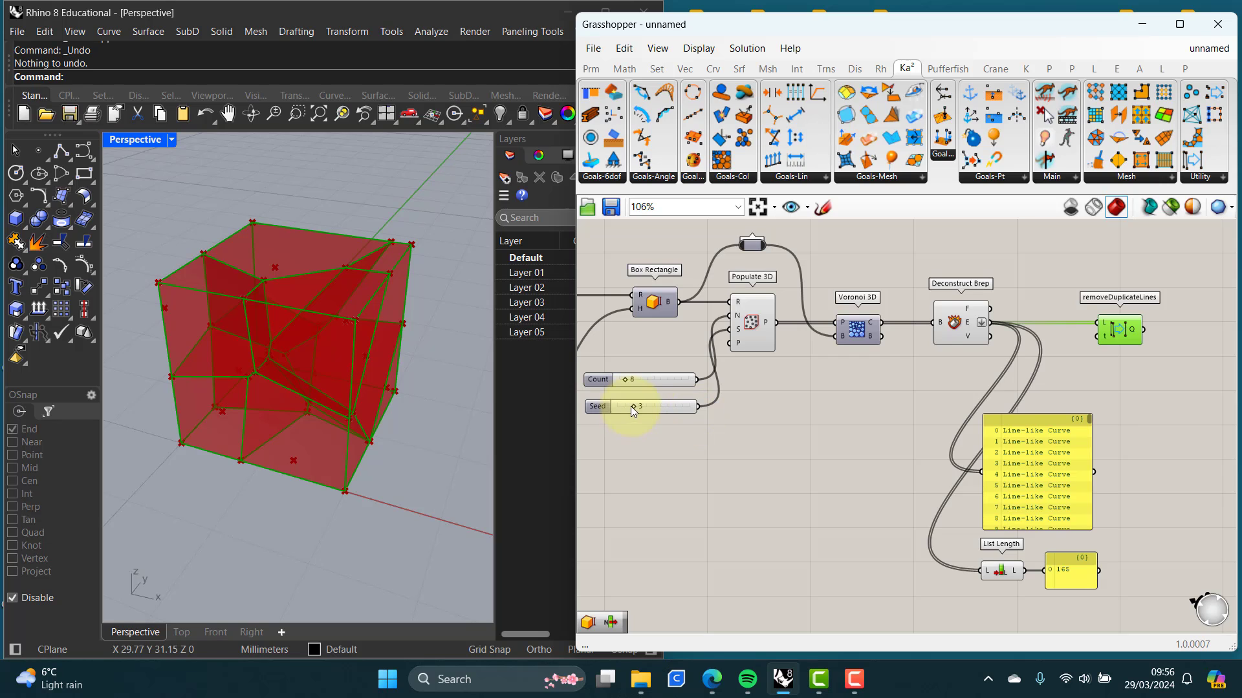
pyautogui.moveTo(1137, 387); pyautogui.dragTo(854, 402, button='right')
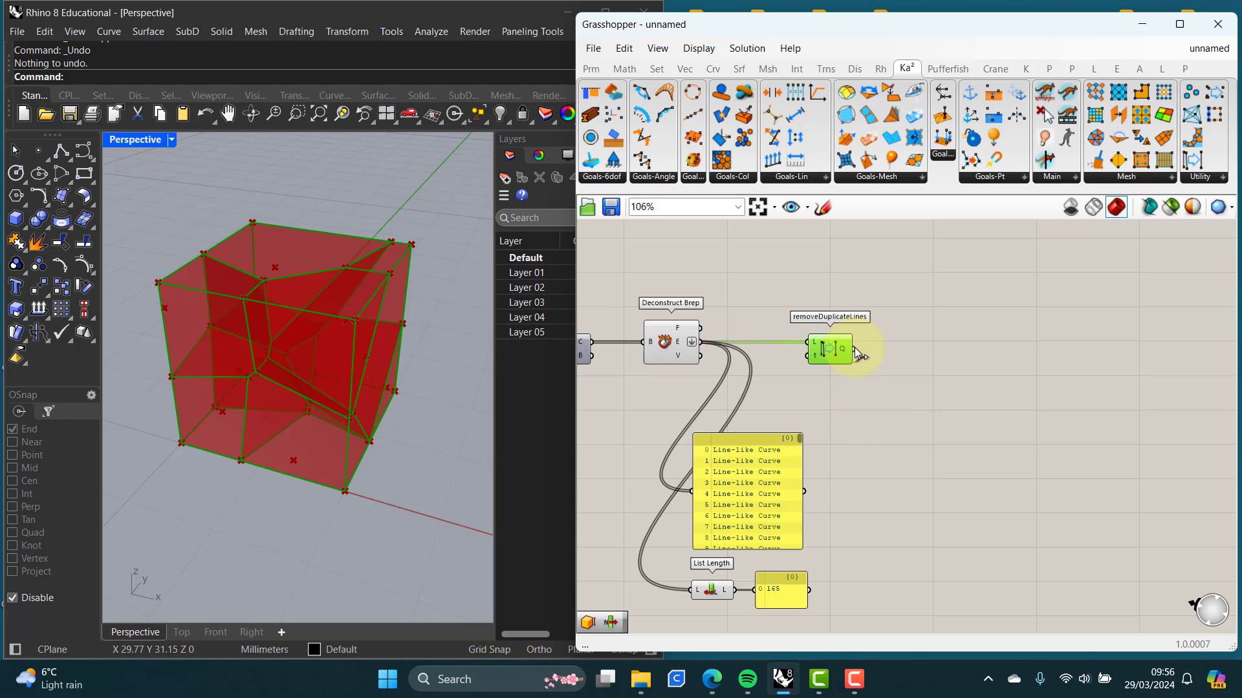
# Step: Copy List Length with its Panel above removeDuplicateLines and connect the unique lines output Q to the copied List Length
pyautogui.moveTo(816, 616); pyautogui.dragTo(702, 581)
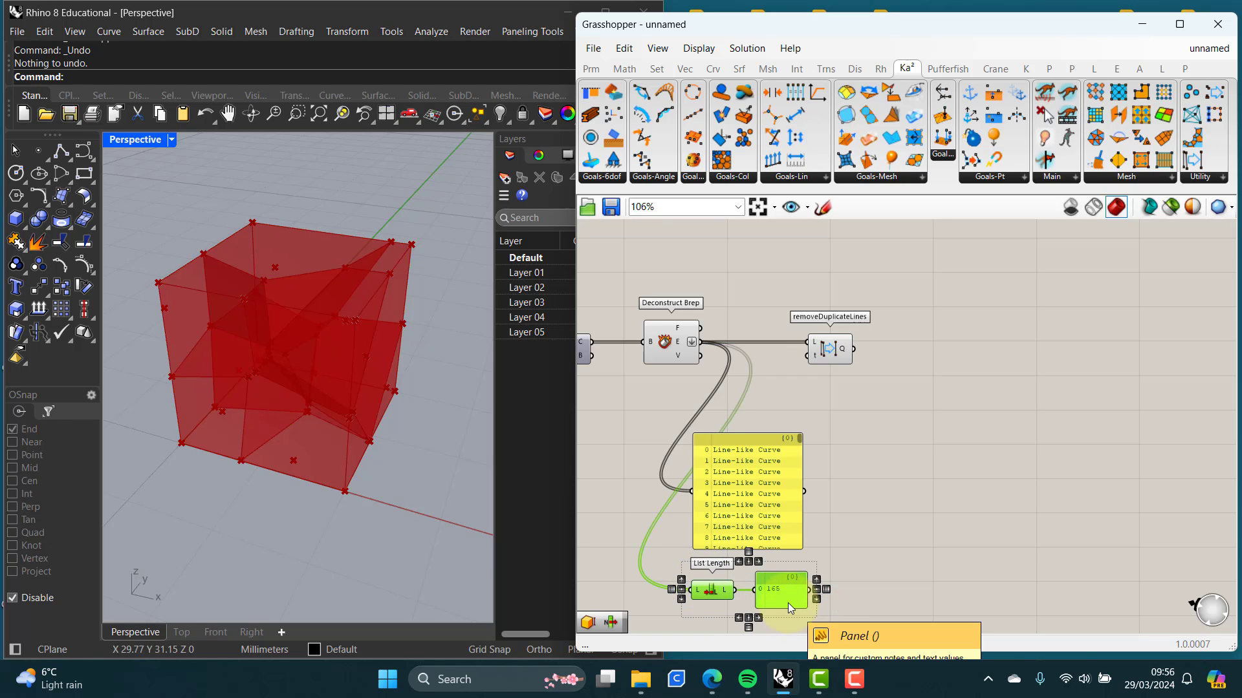
pyautogui.keyDown('alt'); pyautogui.moveTo(711, 590); pyautogui.dragTo(859, 259); pyautogui.keyUp('alt')
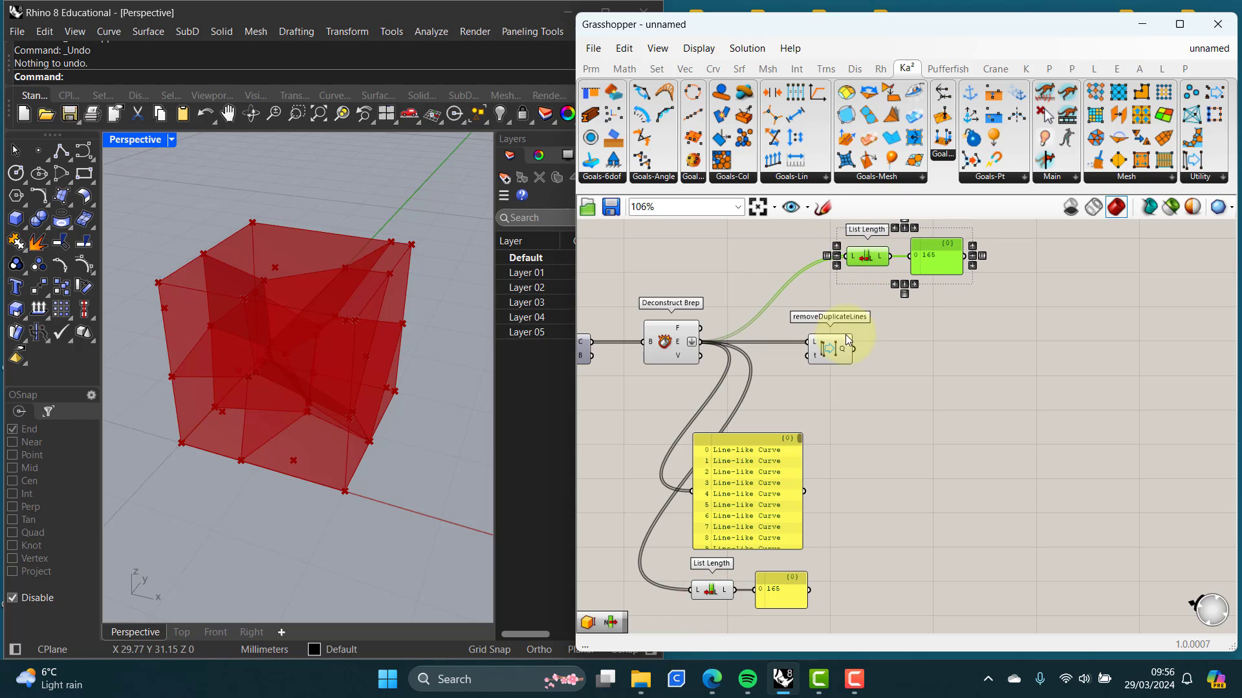
pyautogui.moveTo(855, 353); pyautogui.dragTo(846, 256)
pyautogui.scroll(3, 933, 265)
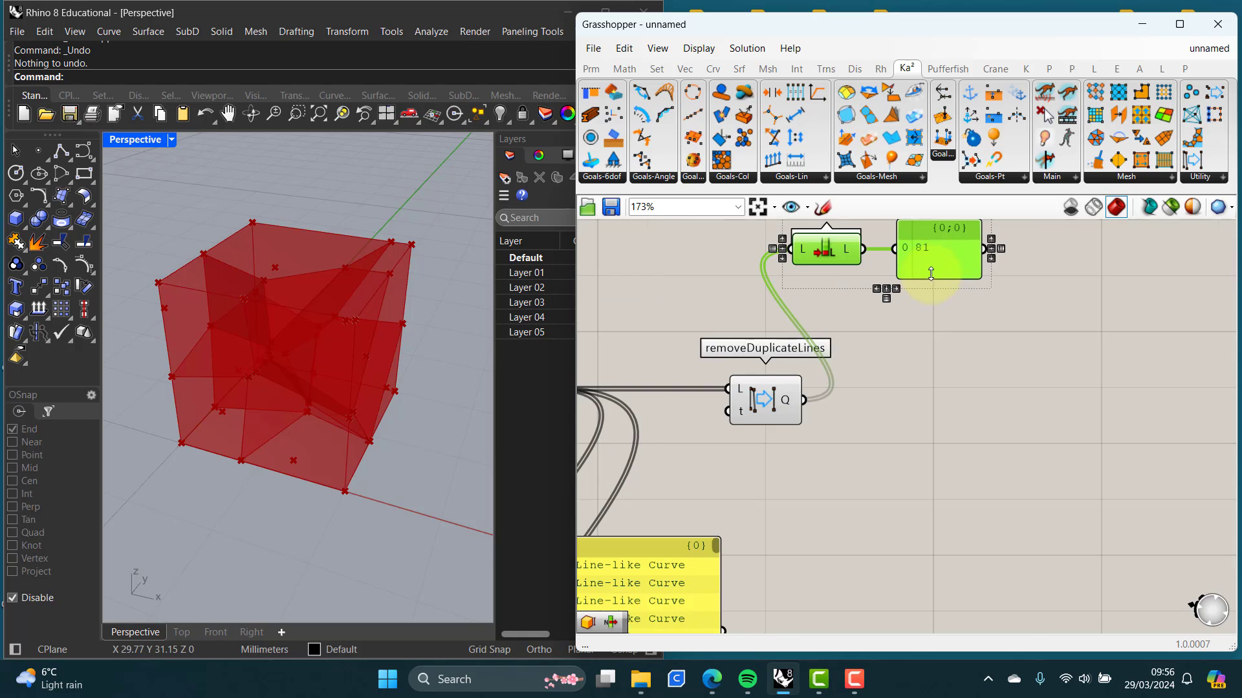
# Step: Move the copied List Length and its Panel closer to the removeDuplicateLines component
pyautogui.moveTo(925, 301); pyautogui.dragTo(922, 349, button='right')
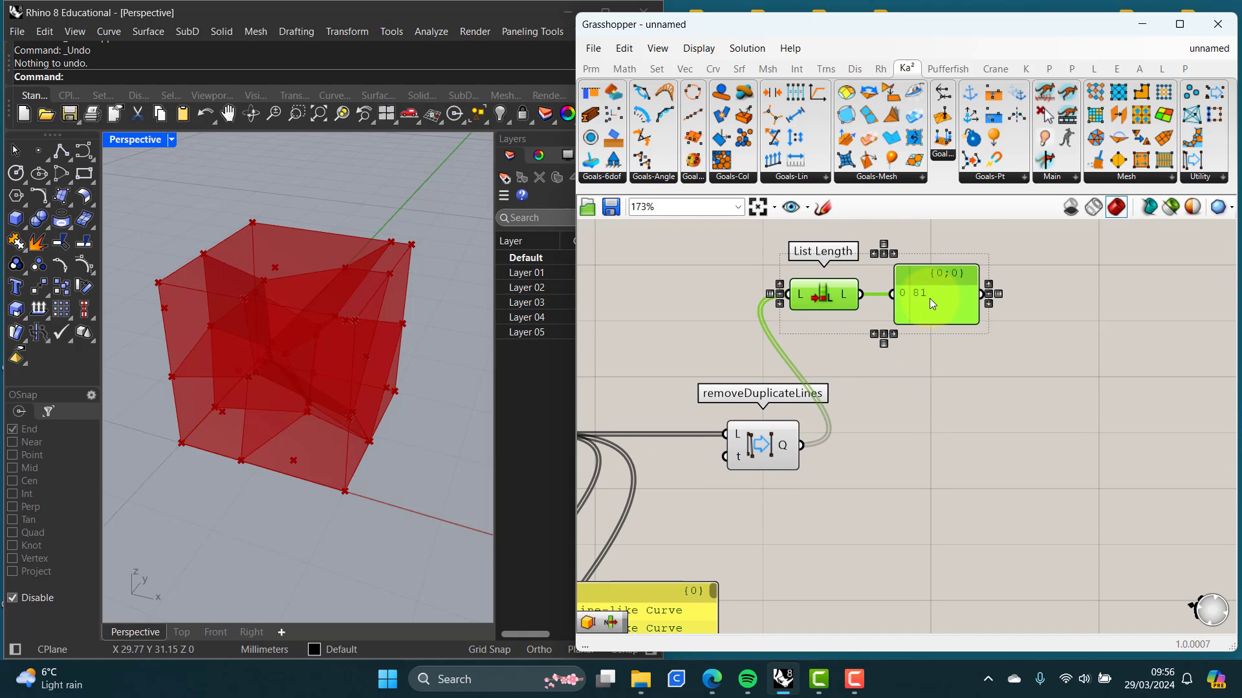
pyautogui.click(958, 430)
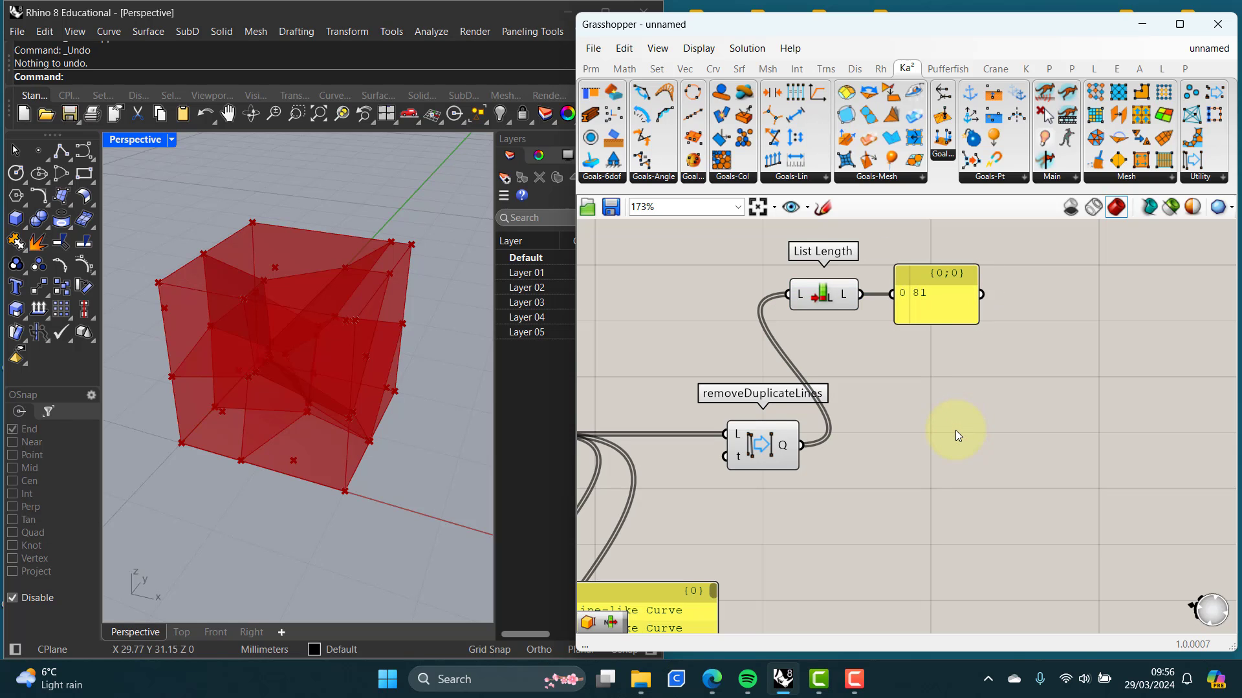
pyautogui.scroll(-2, 956, 429)
pyautogui.moveTo(969, 440); pyautogui.dragTo(890, 447, button='right')
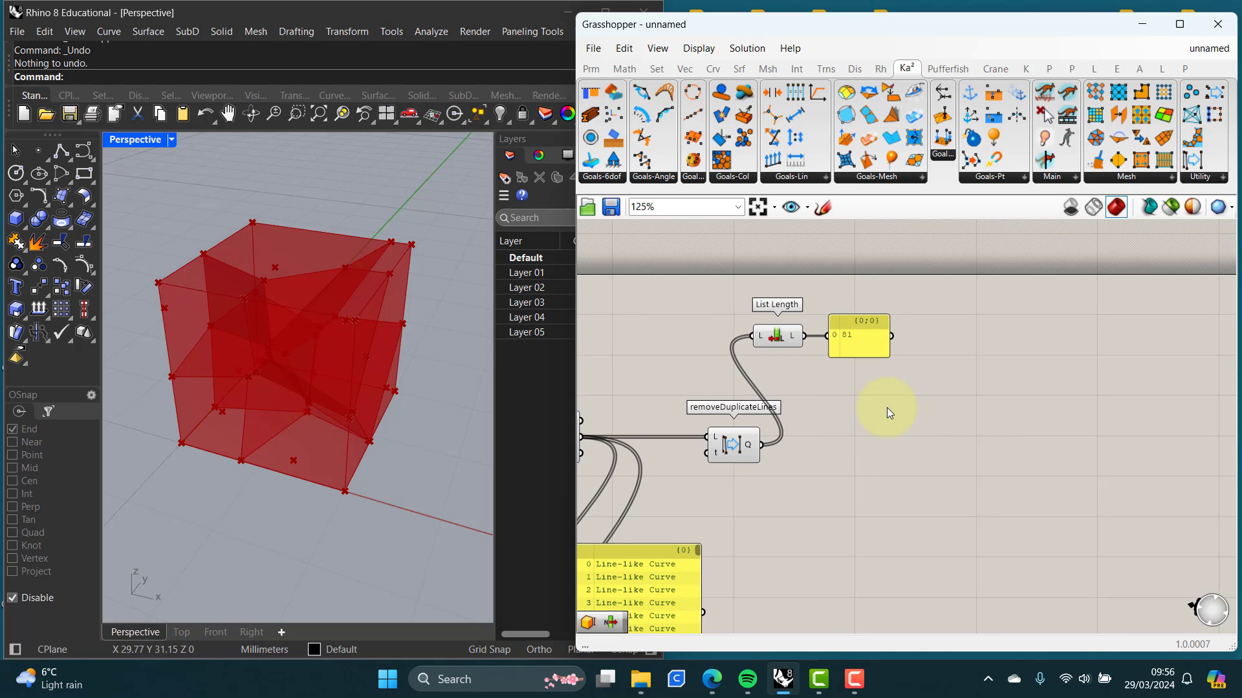
pyautogui.moveTo(887, 410); pyautogui.dragTo(919, 435, button='right')
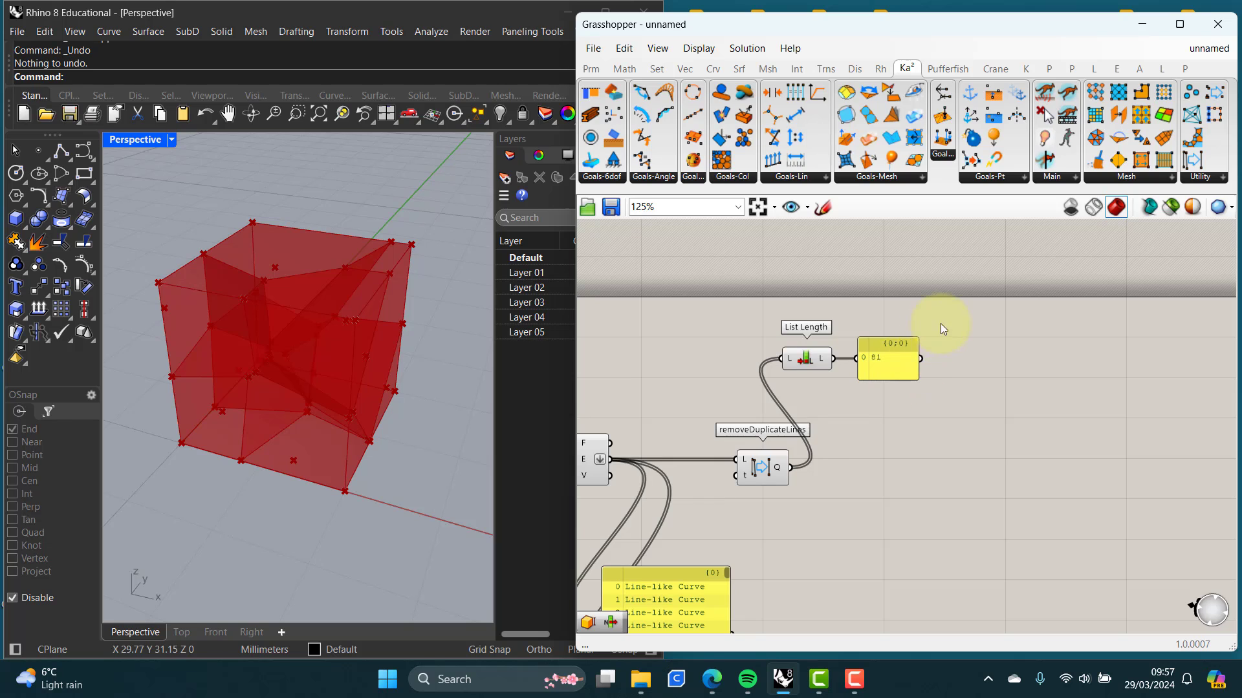
pyautogui.moveTo(937, 324); pyautogui.dragTo(823, 388)
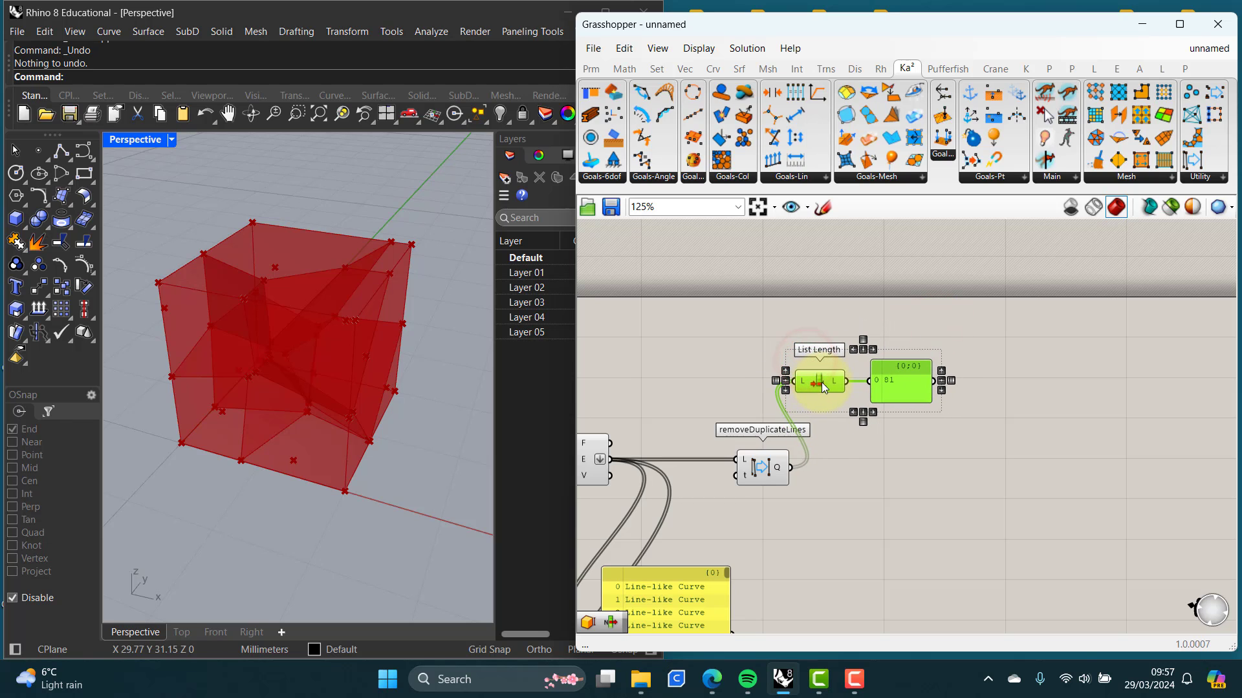
# Step: Add a List Item component above List Length and connect the removeDuplicateLines output Q to its L input
pyautogui.click(663, 73)
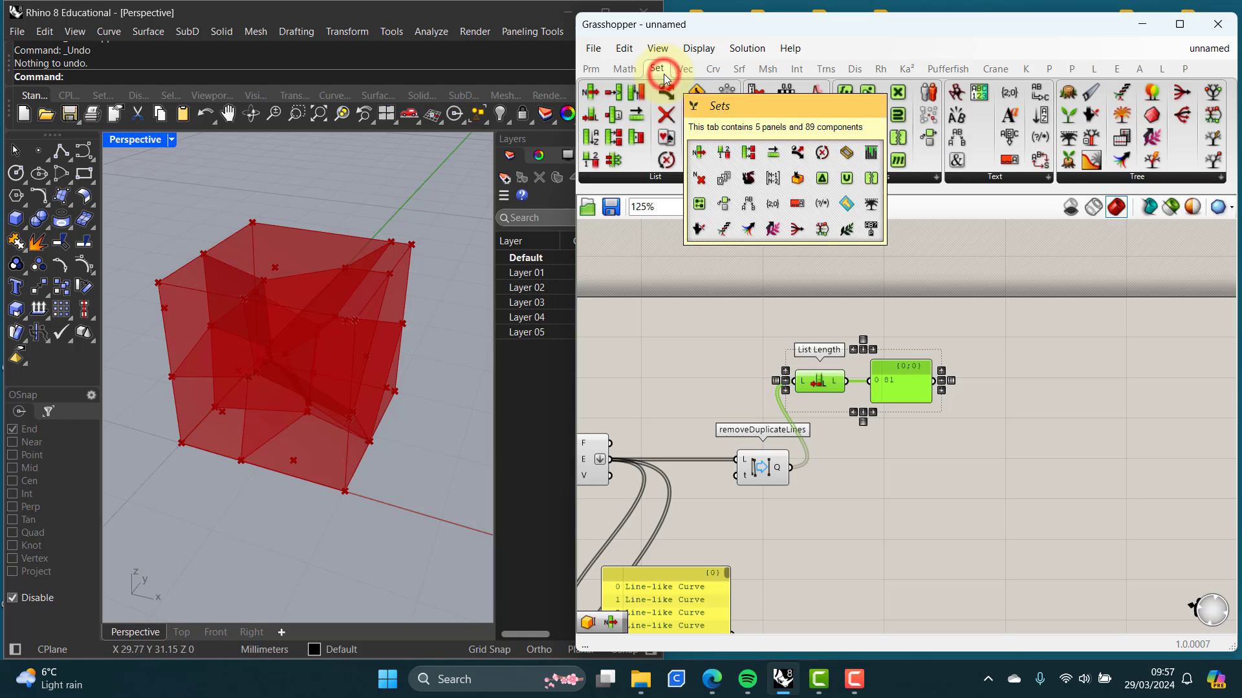
pyautogui.click(655, 174)
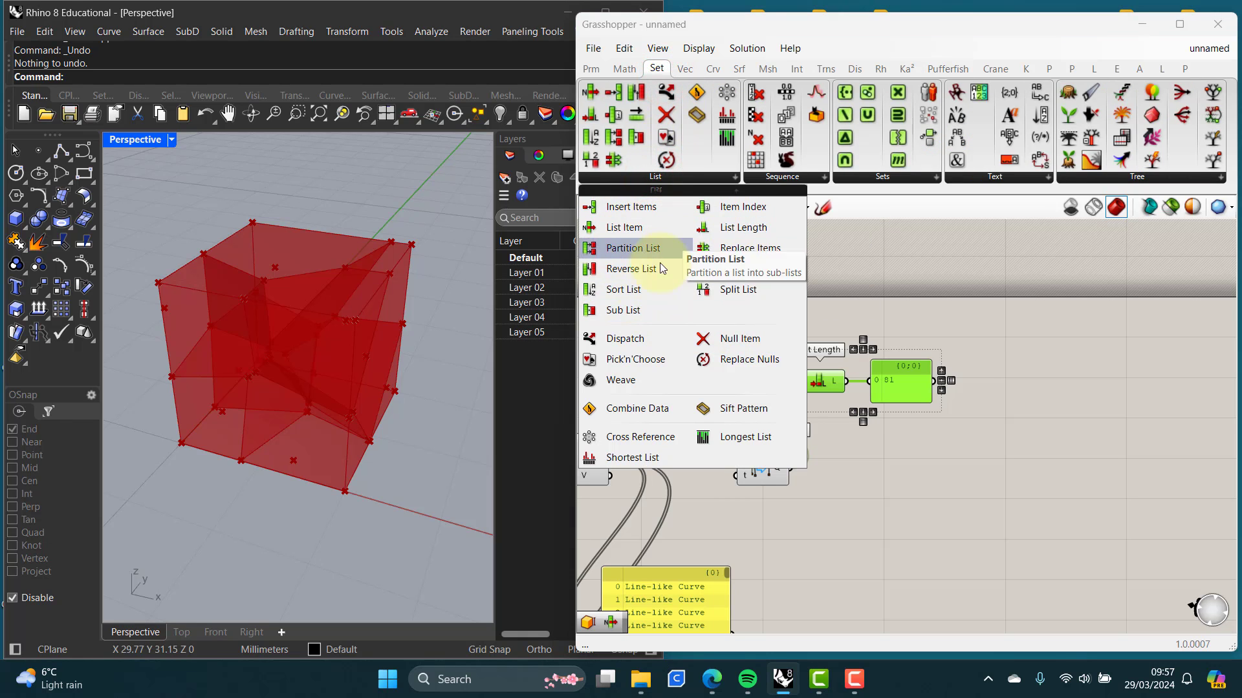
pyautogui.click(858, 265)
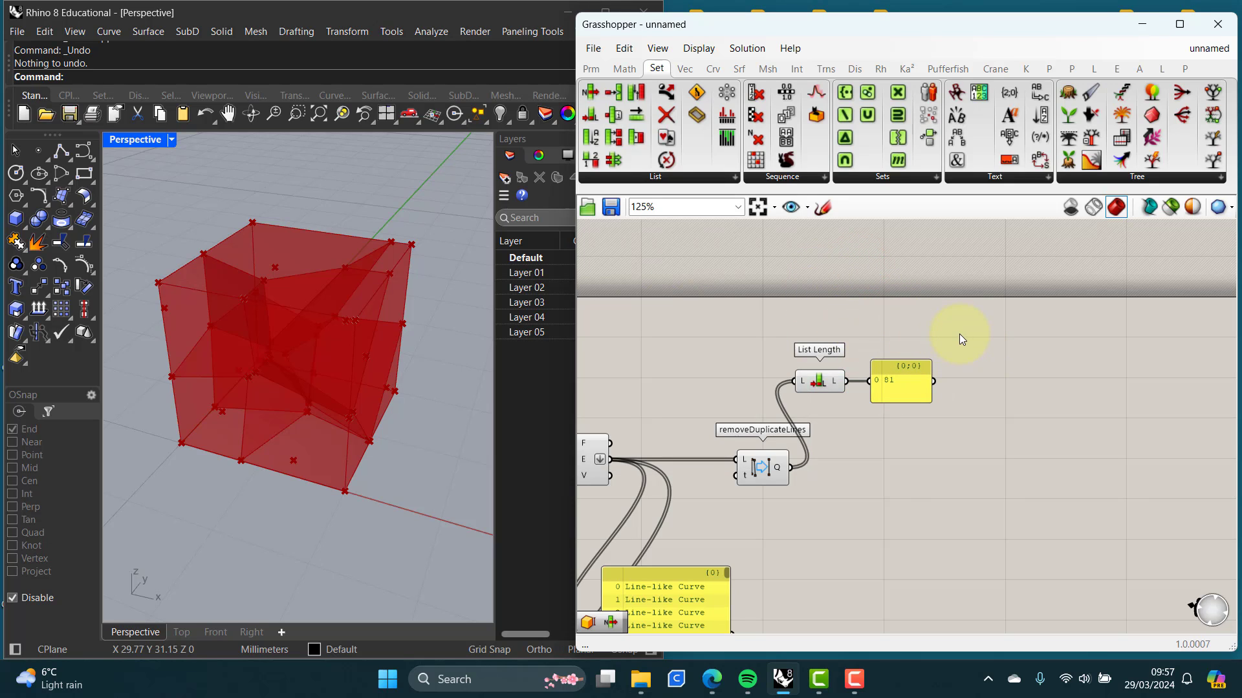
pyautogui.click(672, 180)
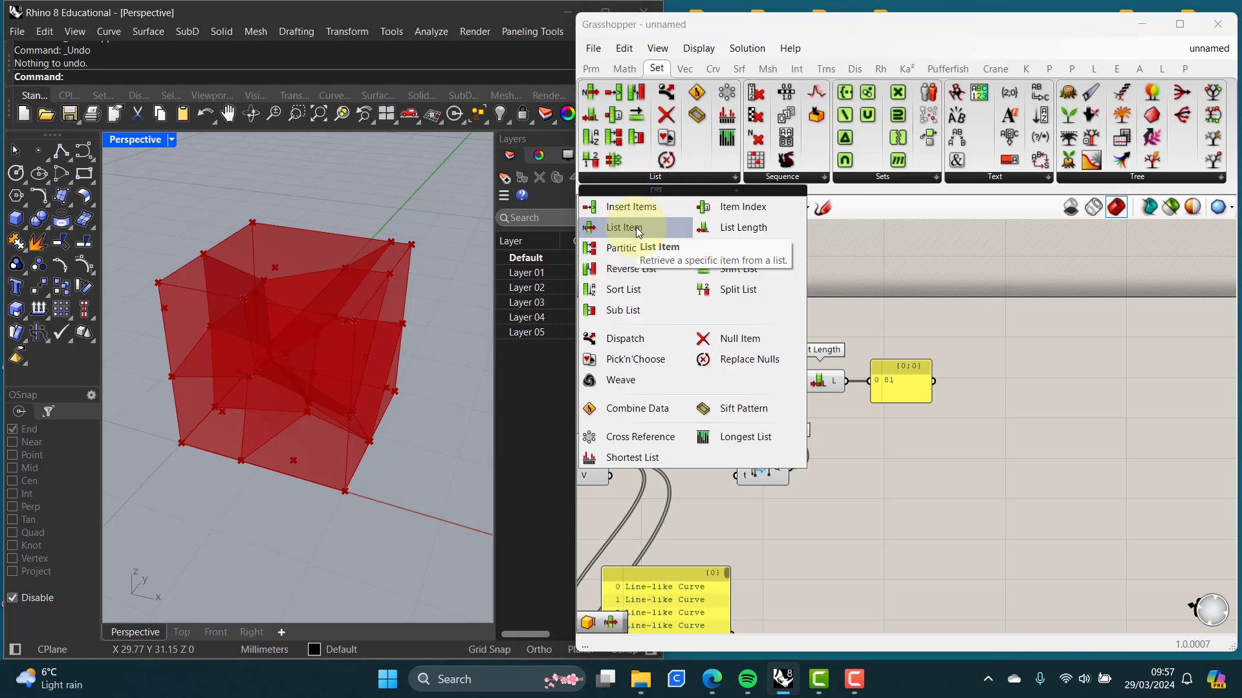
pyautogui.doubleClick(976, 332)
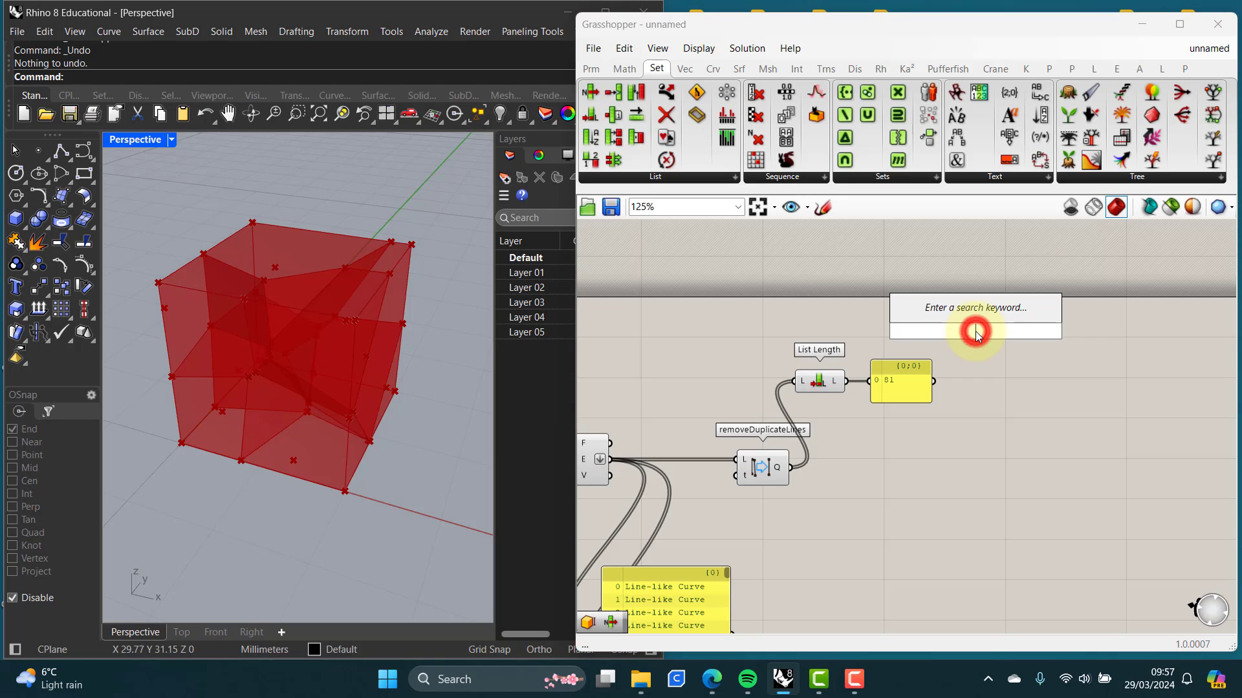
pyautogui.write('LISTIT')
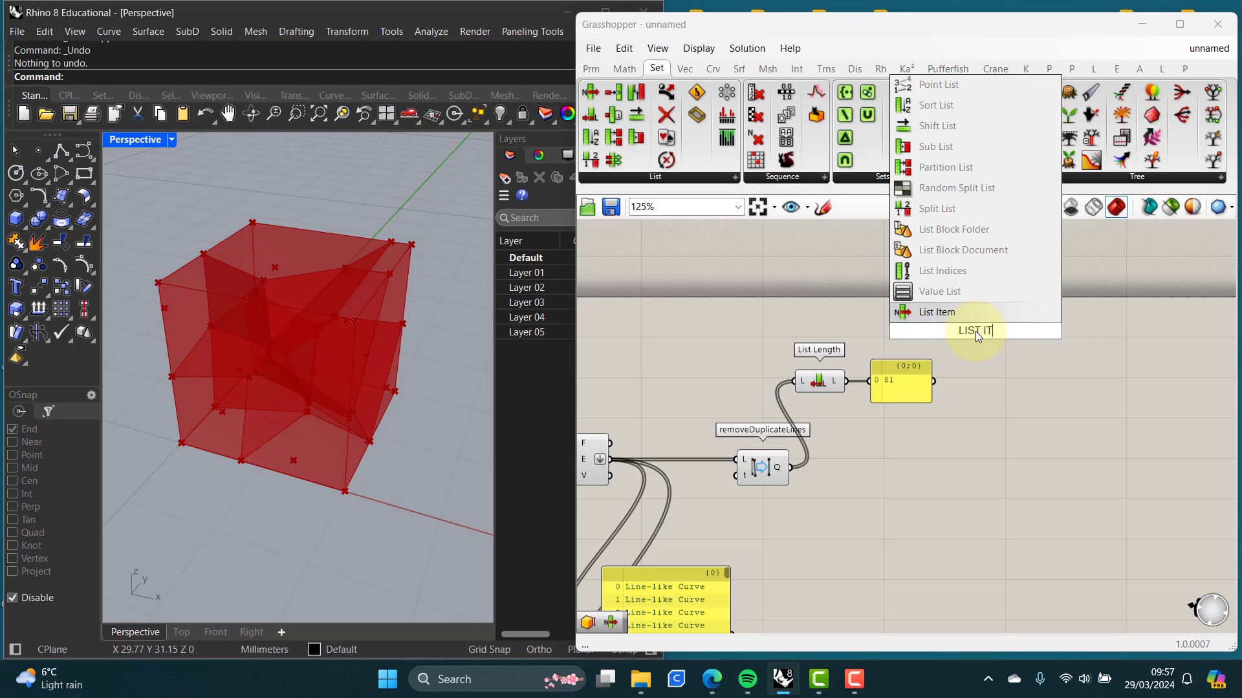
pyautogui.click(936, 312)
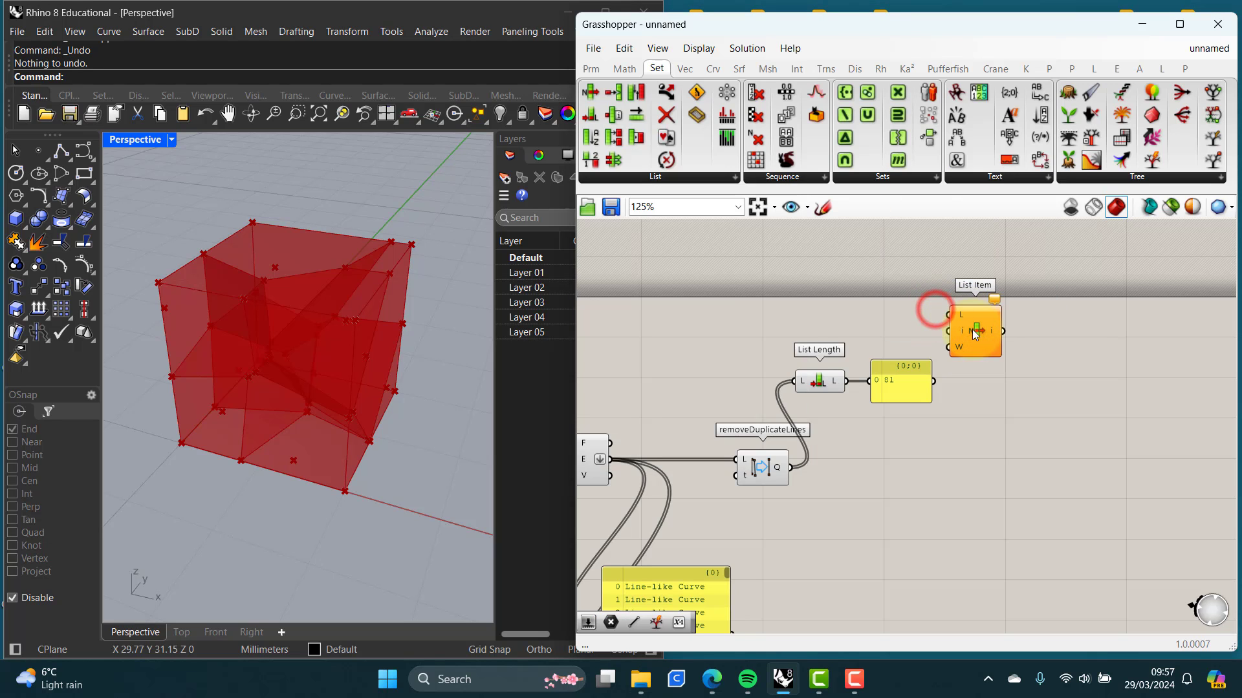
pyautogui.moveTo(970, 335); pyautogui.dragTo(821, 302)
pyautogui.moveTo(789, 467); pyautogui.dragTo(801, 298)
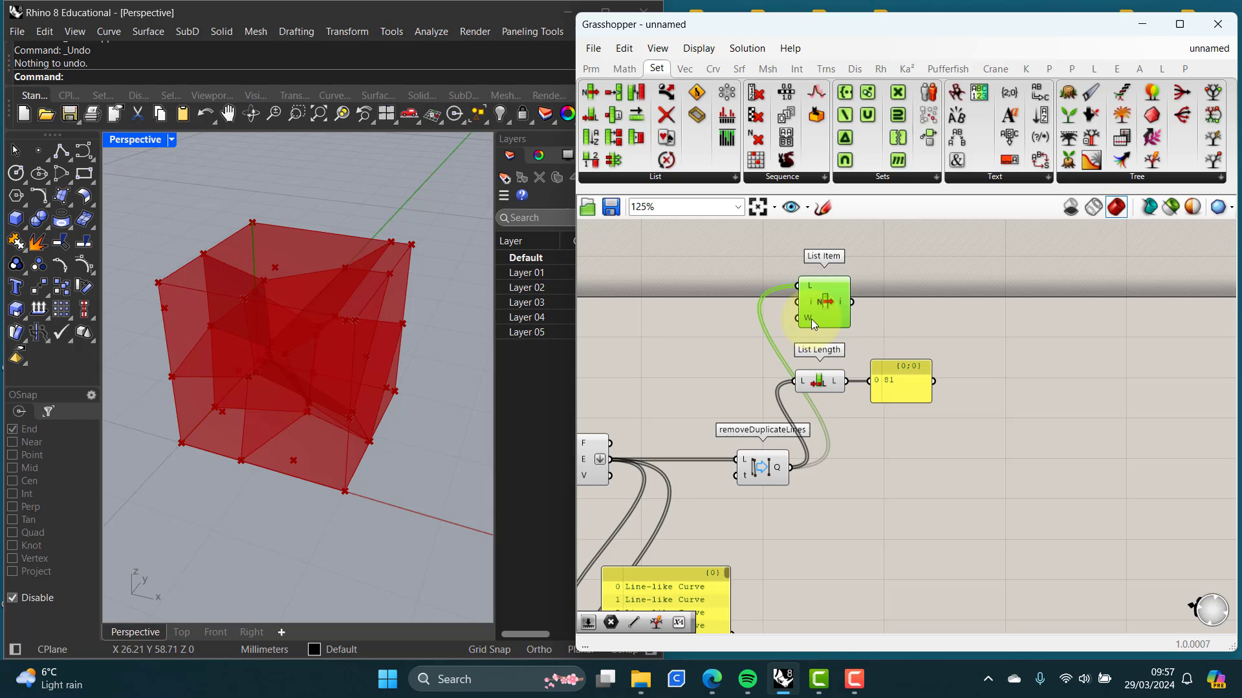
# Step: Move the curve list Panel below removeDuplicateLines, connect output Q to it, and widen it to fit each line entry
pyautogui.moveTo(917, 472); pyautogui.dragTo(932, 403, button='right')
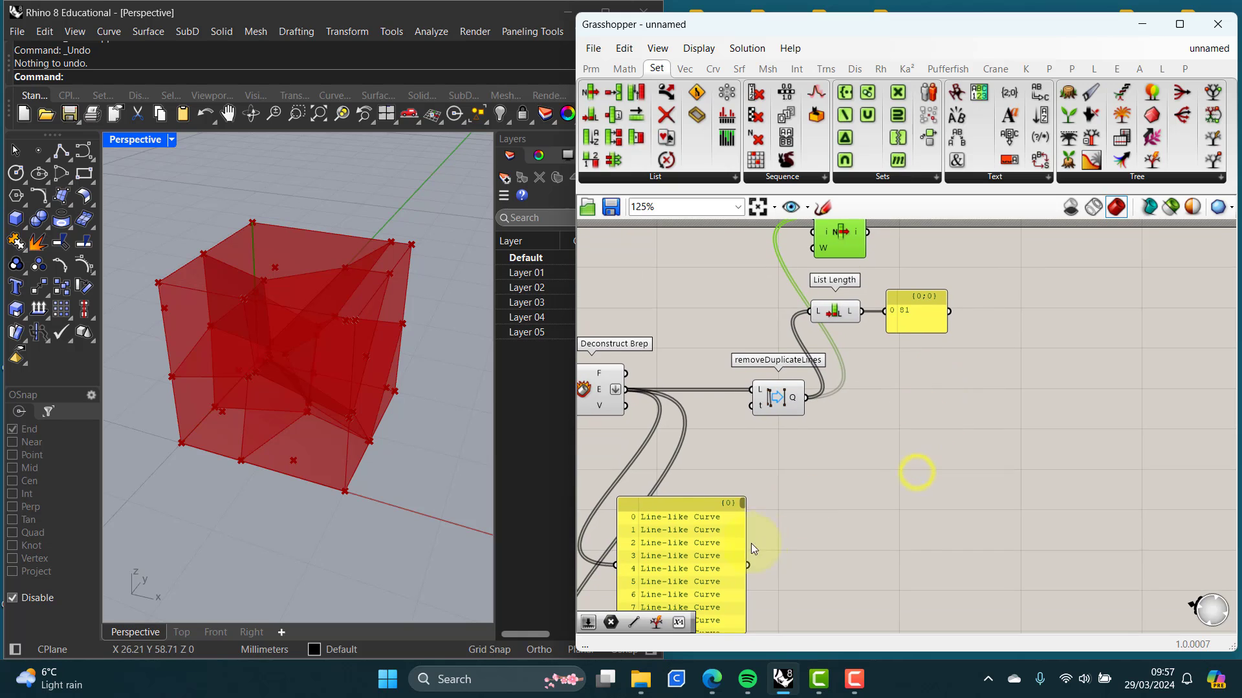
pyautogui.moveTo(696, 511); pyautogui.dragTo(946, 465)
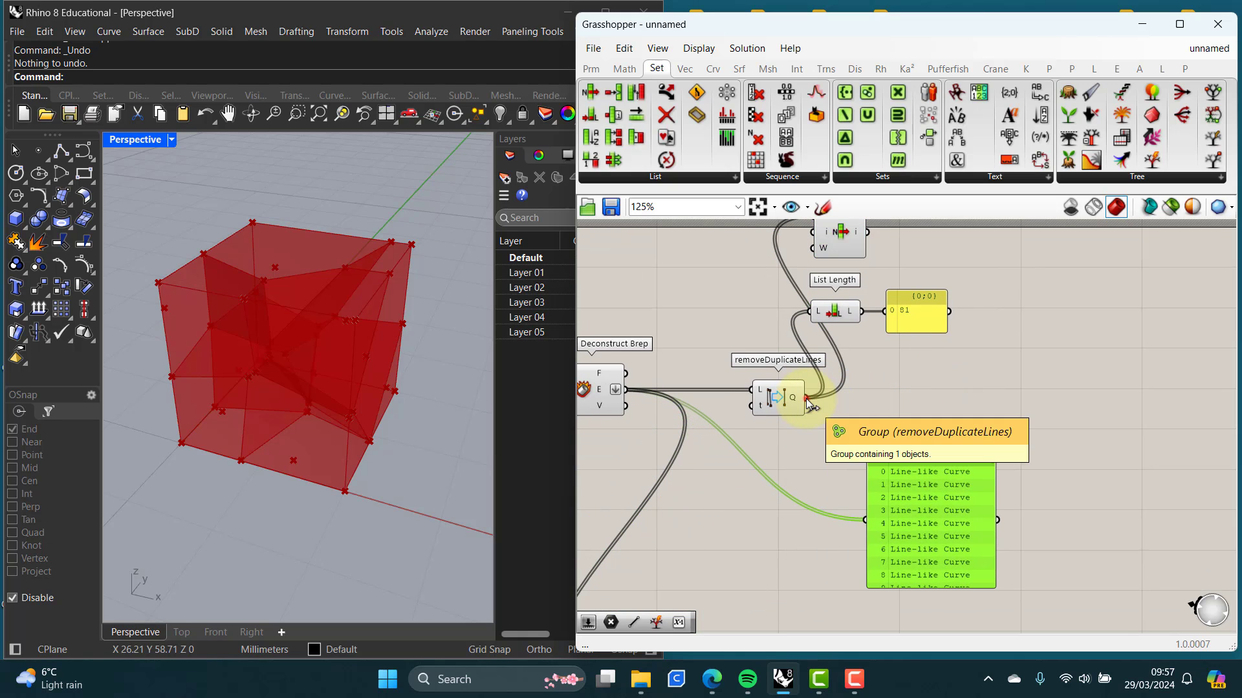
pyautogui.moveTo(806, 399); pyautogui.dragTo(862, 516)
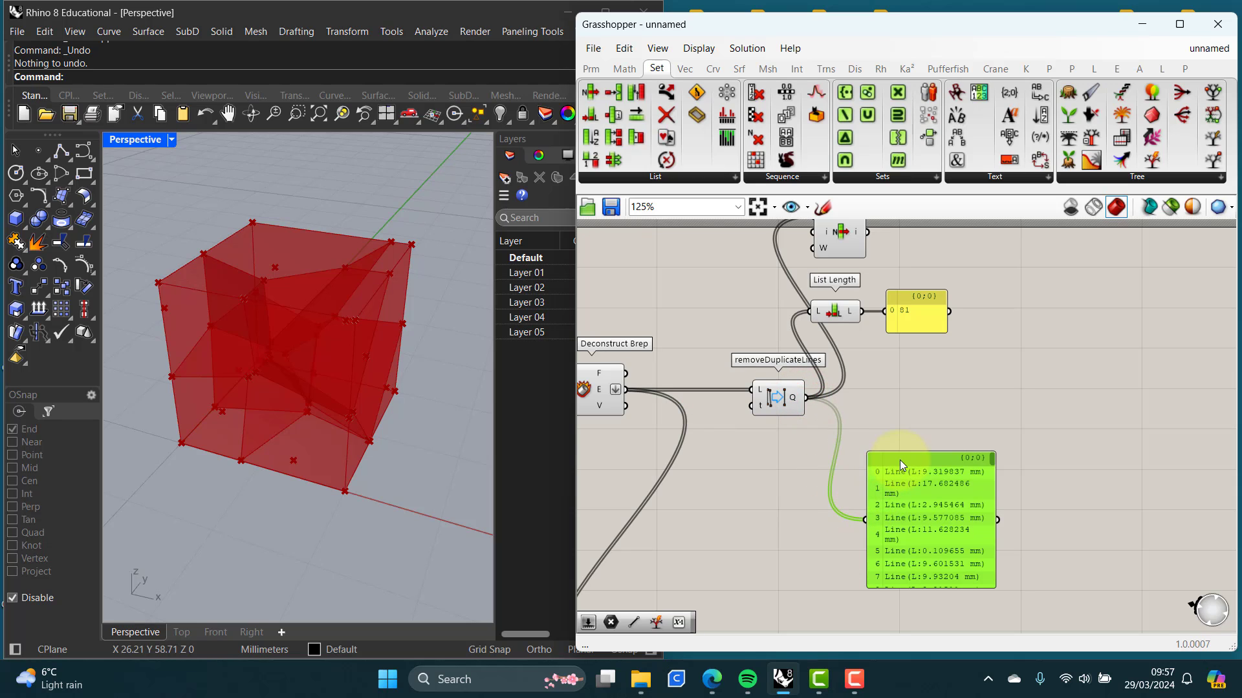
pyautogui.moveTo(899, 460); pyautogui.dragTo(860, 448)
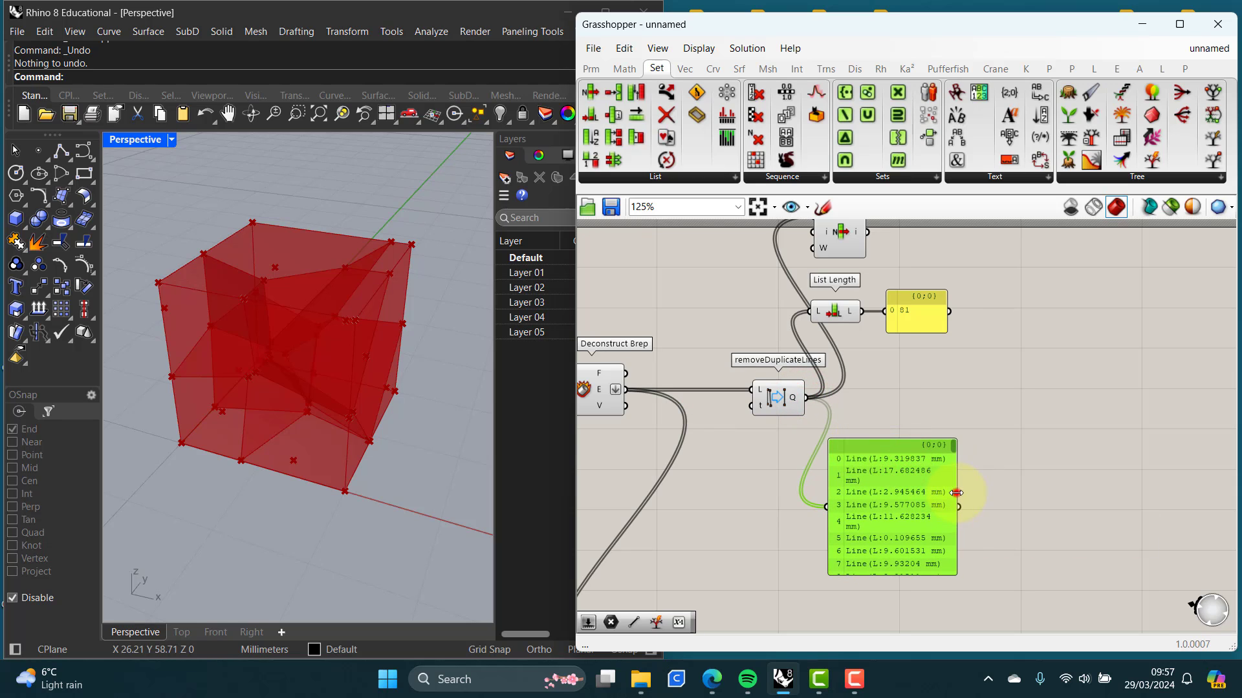
pyautogui.moveTo(957, 493); pyautogui.dragTo(990, 492)
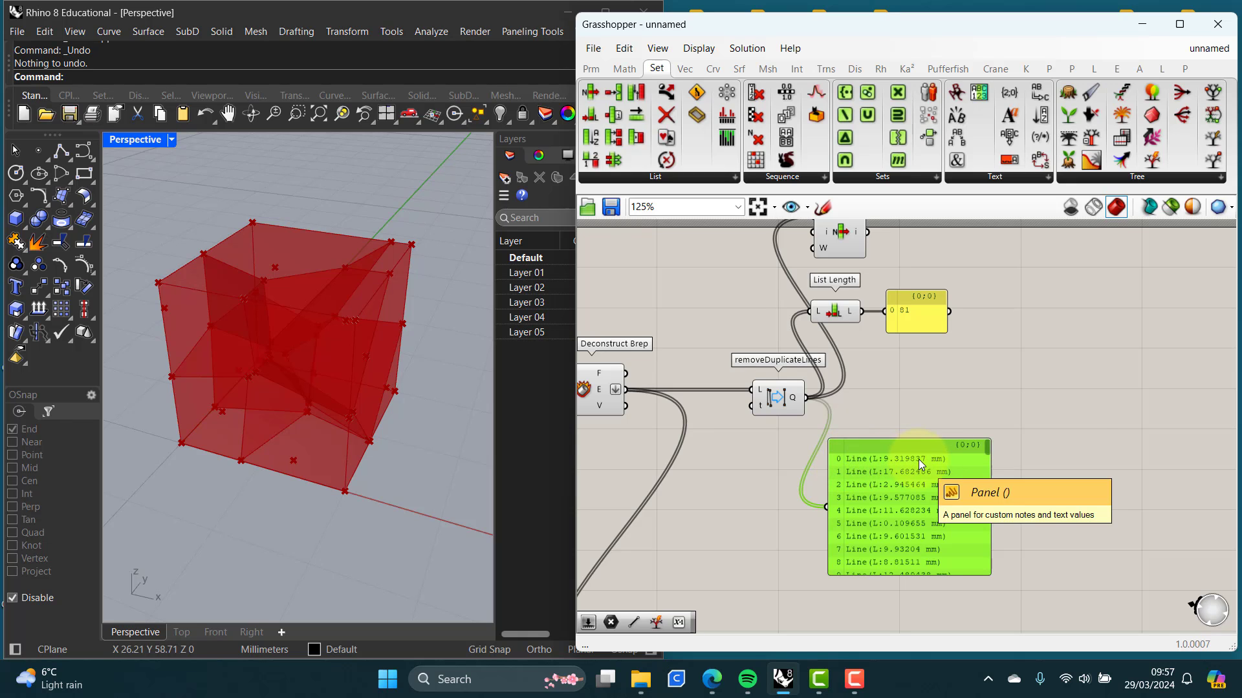
# Step: Select List Item and examine which edge of the box it retrieves in the viewport
pyautogui.click(843, 234)
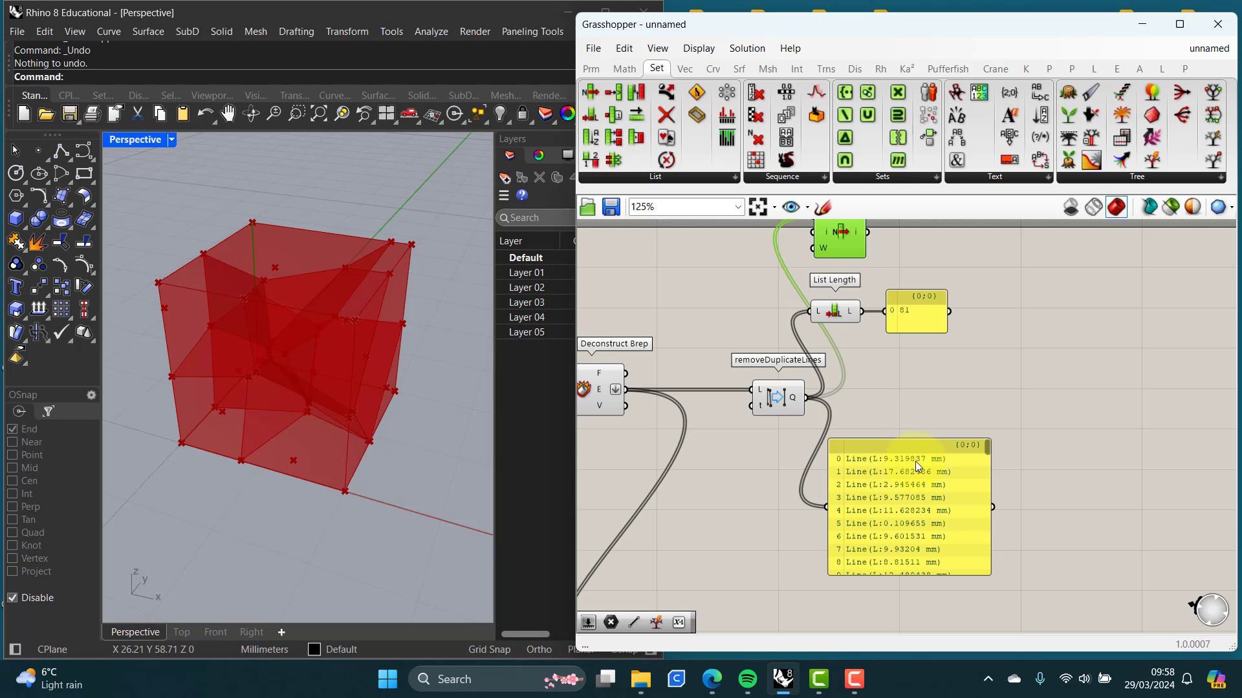
pyautogui.moveTo(350, 406)
pyautogui.mouseDown(button='right')
pyautogui.moveTo(305, 421)
pyautogui.moveTo(304, 438)
pyautogui.moveTo(338, 389)
pyautogui.mouseUp(button='right')
pyautogui.moveTo(824, 320); pyautogui.dragTo(886, 379, button='right')
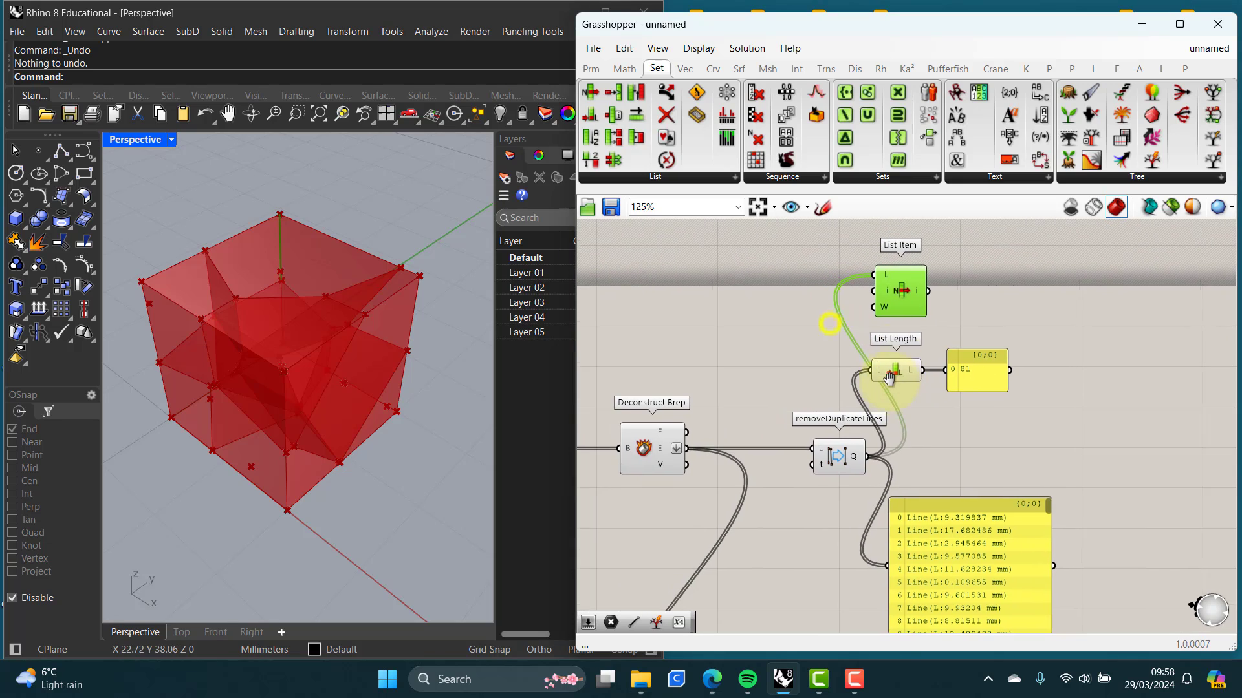
pyautogui.moveTo(888, 290)
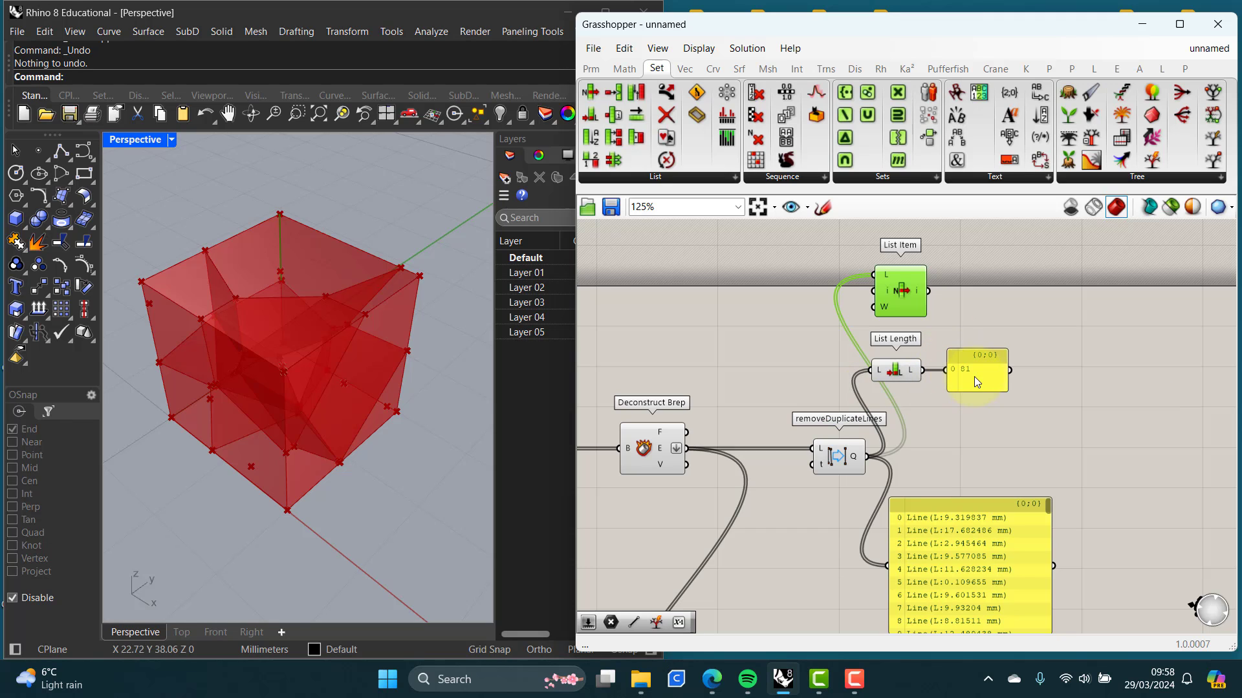
# Step: Duplicate the Count slider and place the copy above Deconstruct Brep
pyautogui.scroll(-2, 789, 399)
pyautogui.moveTo(747, 416); pyautogui.dragTo(790, 458, button='right')
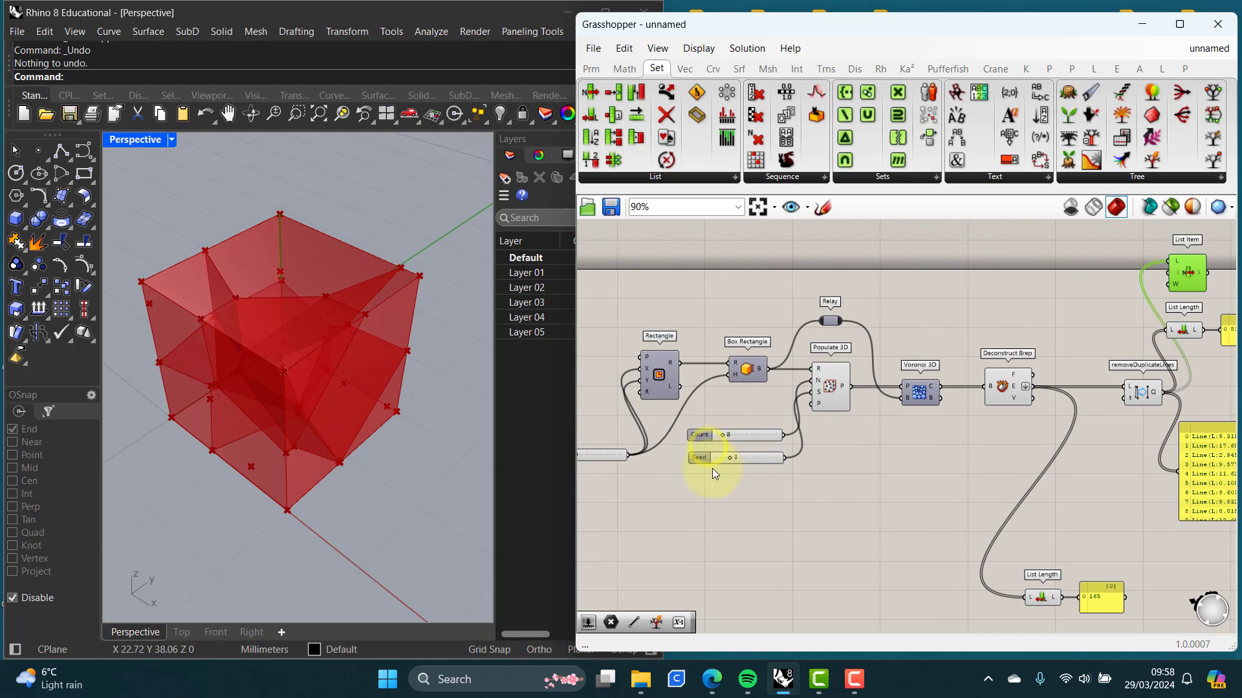
pyautogui.moveTo(706, 470)
pyautogui.mouseDown(button='right')
pyautogui.moveTo(892, 457)
pyautogui.moveTo(860, 447)
pyautogui.mouseUp(button='right')
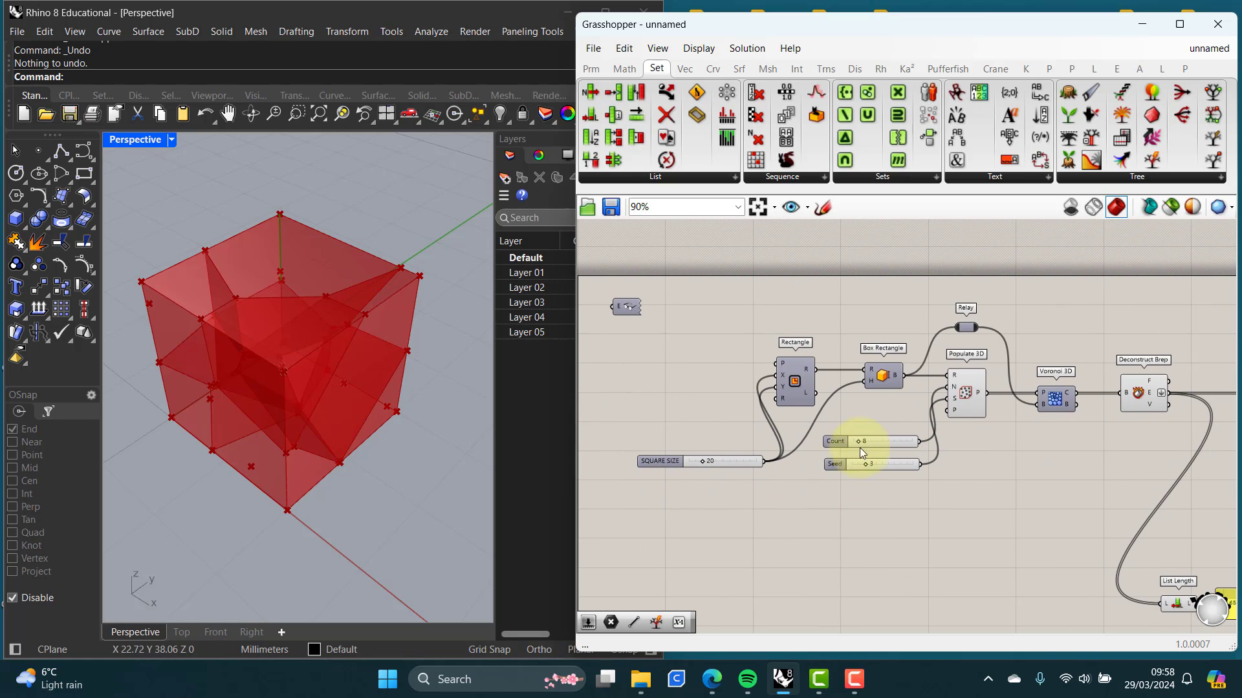
pyautogui.click(870, 441)
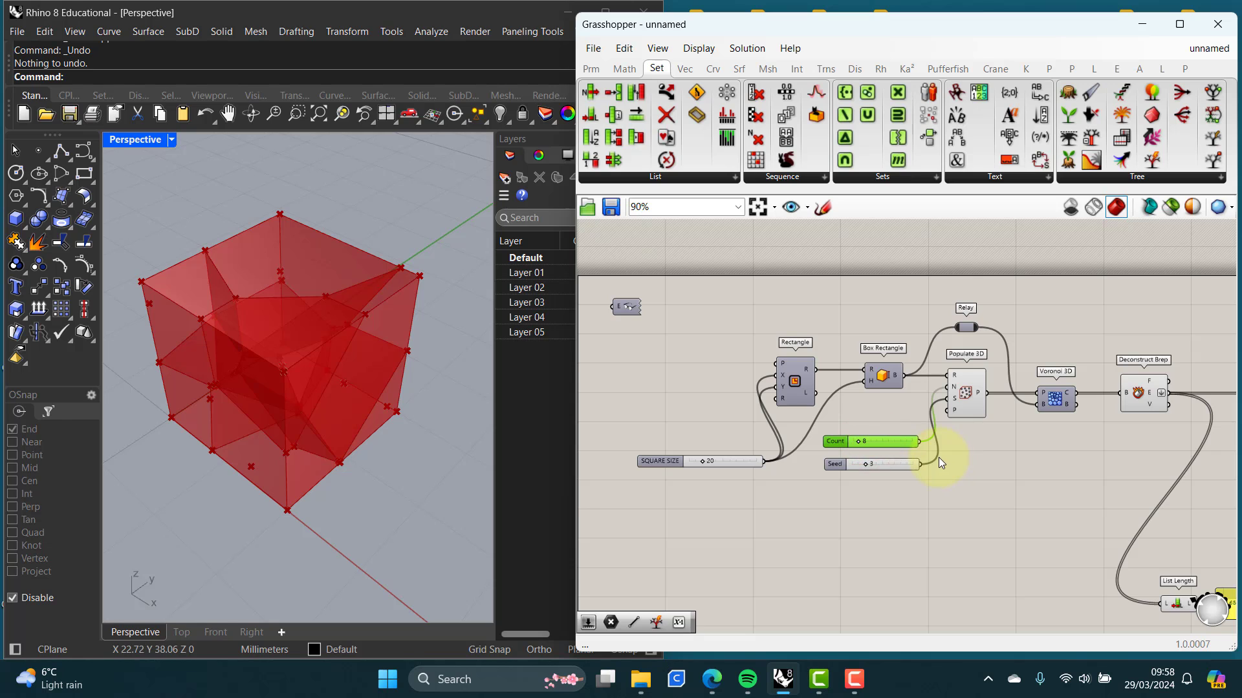
pyautogui.hotkey('ctrl', 'c')
pyautogui.hotkey('ctrl', 'v')
pyautogui.moveTo(876, 448); pyautogui.dragTo(1117, 310)
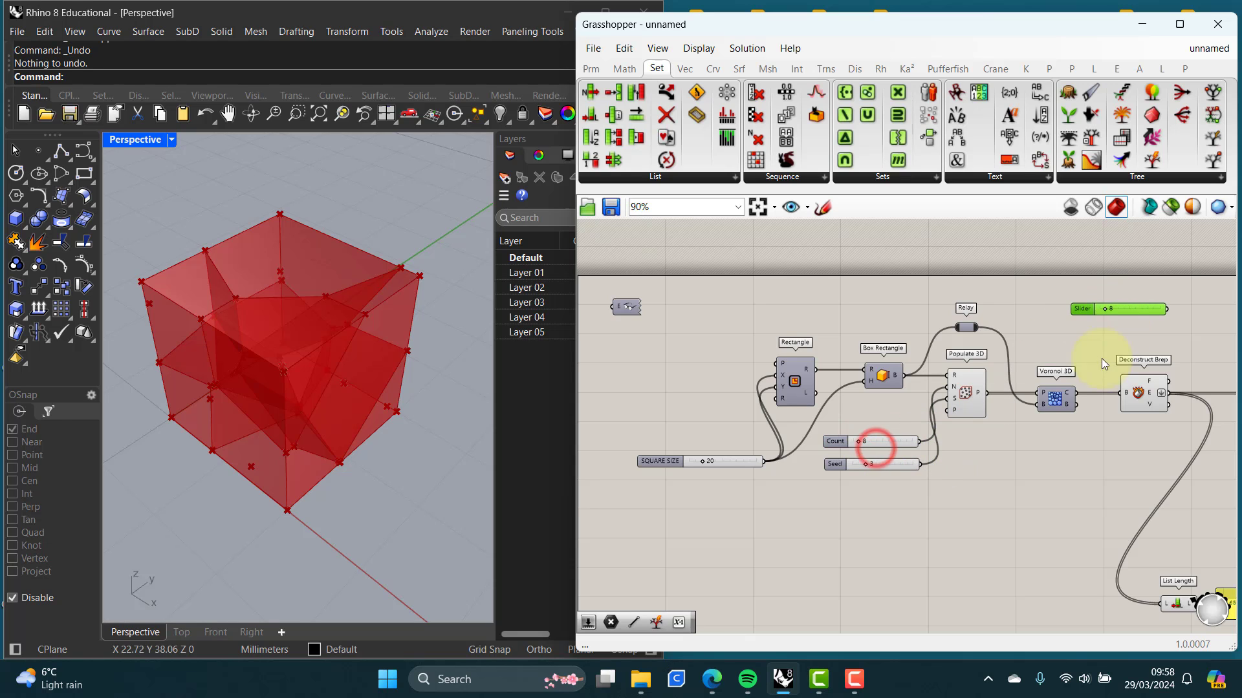
# Step: Place the copied slider beside List Item, set it to 0 and connect it to the i input
pyautogui.moveTo(1100, 359); pyautogui.dragTo(681, 432, button='right')
pyautogui.moveTo(666, 383); pyautogui.dragTo(748, 364)
pyautogui.scroll(2, 832, 364)
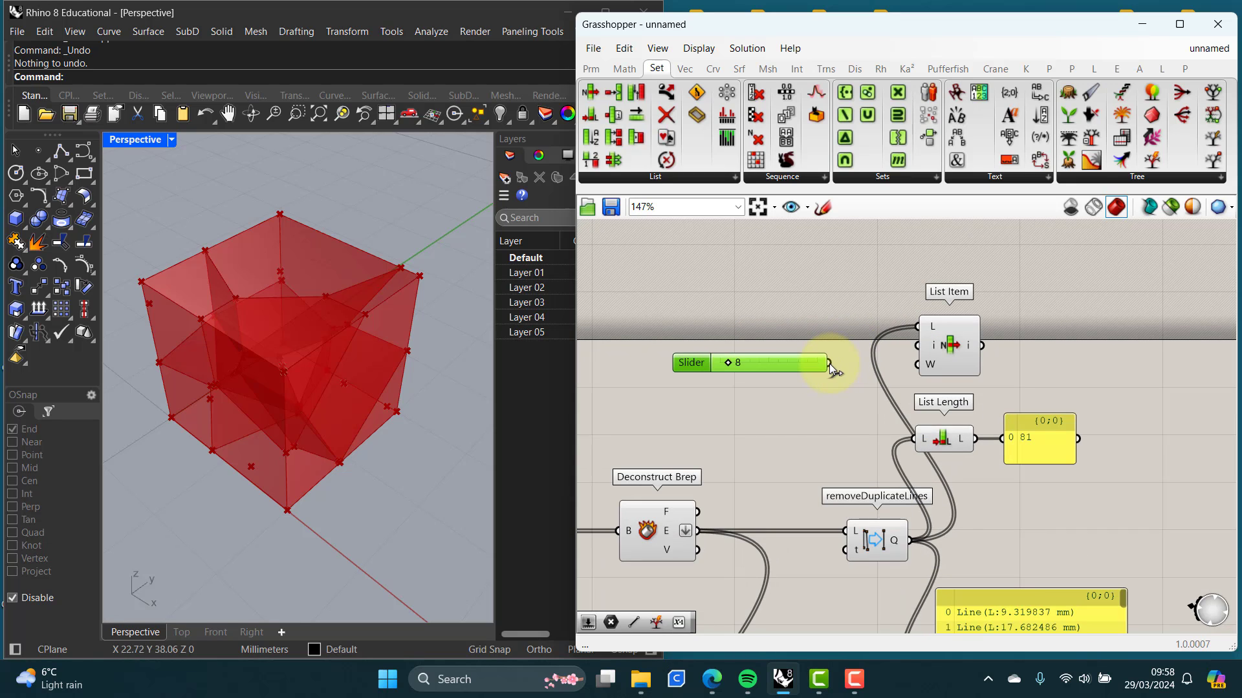
pyautogui.moveTo(727, 362); pyautogui.dragTo(695, 364)
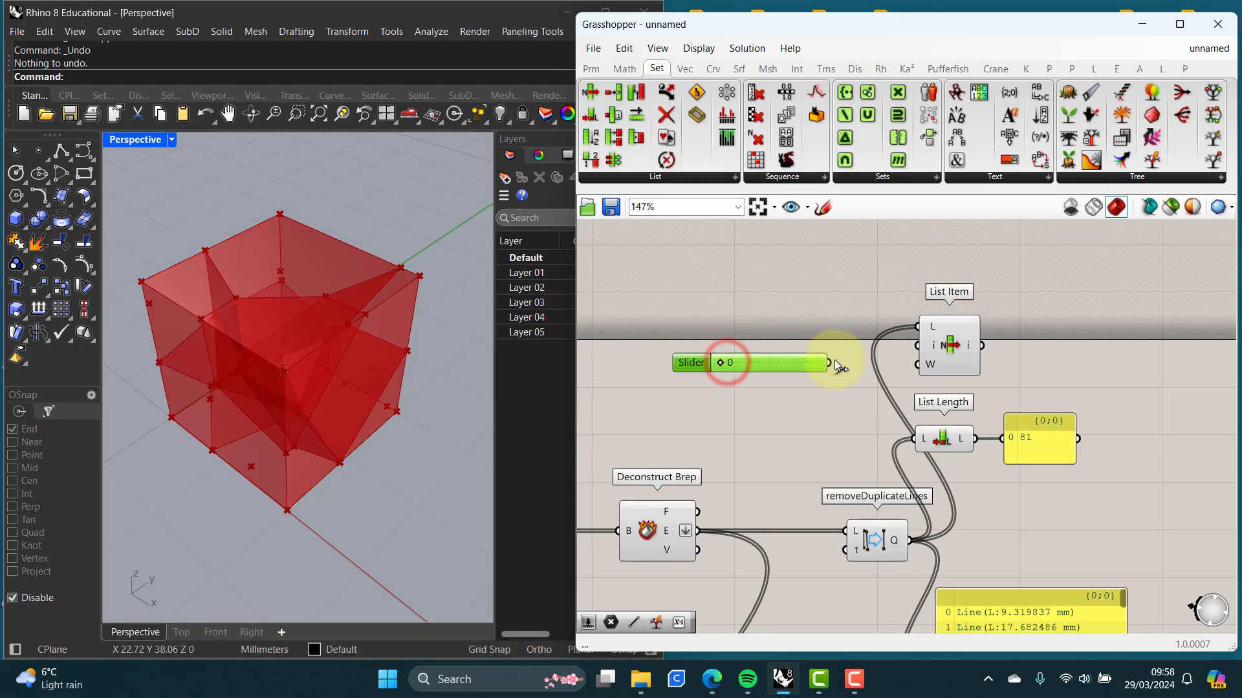
pyautogui.moveTo(828, 364); pyautogui.dragTo(919, 345)
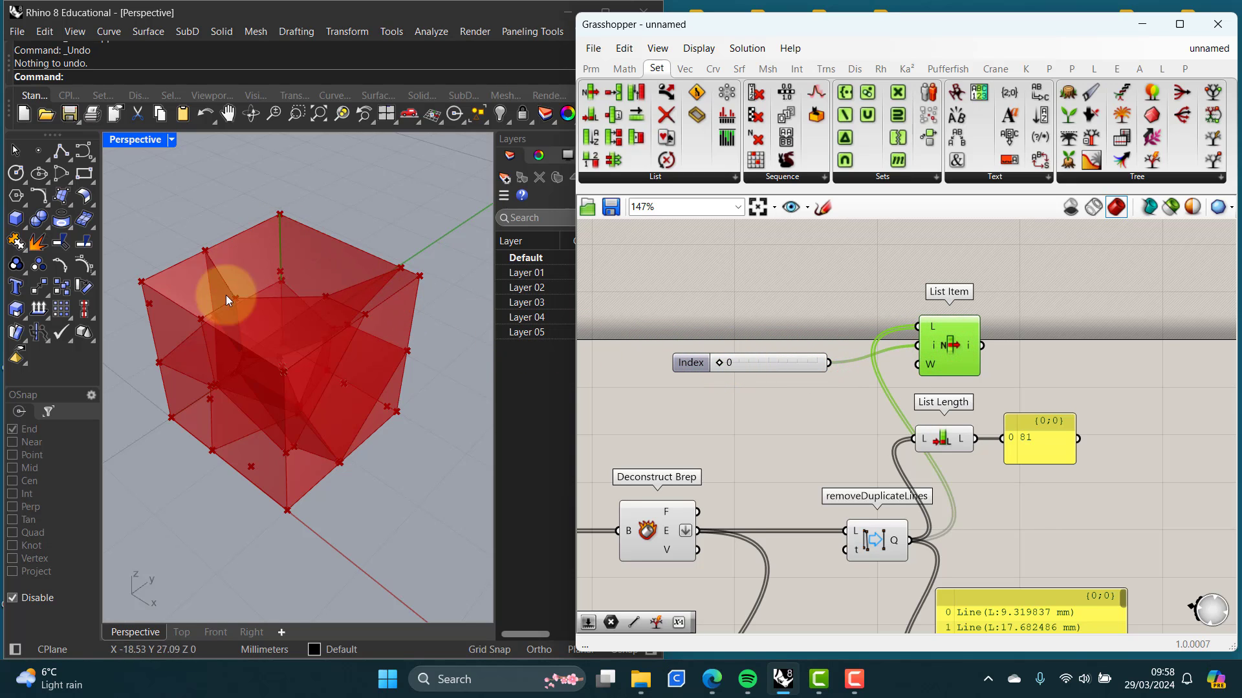
# Step: Run the Index slider through several list items, including 66, and set the index to 80
pyautogui.click(721, 363)
pyautogui.moveTo(726, 360); pyautogui.dragTo(739, 361)
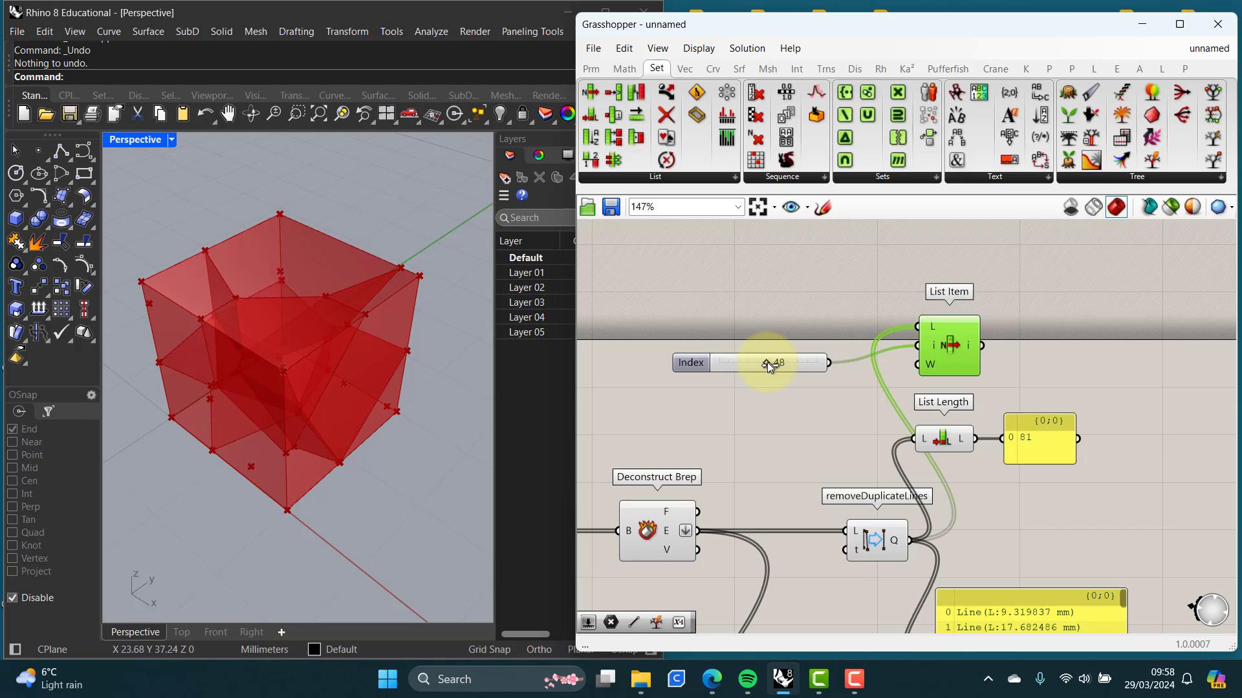
pyautogui.moveTo(778, 364); pyautogui.dragTo(785, 364)
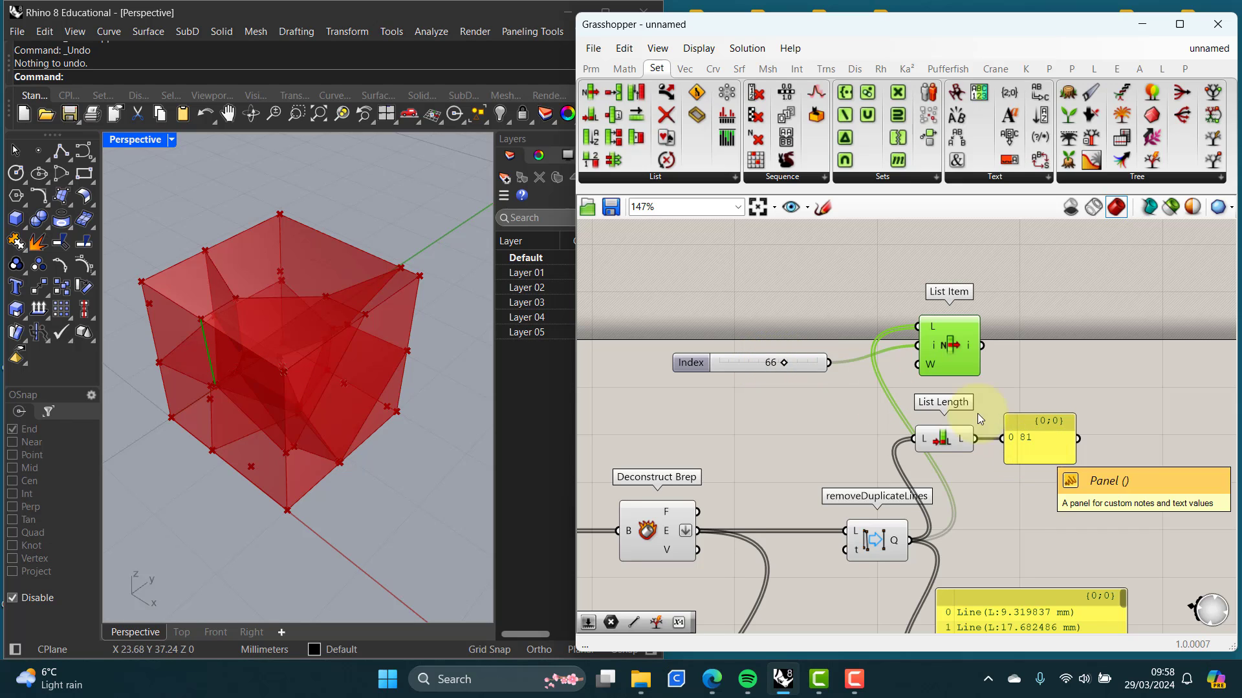
pyautogui.doubleClick(746, 361)
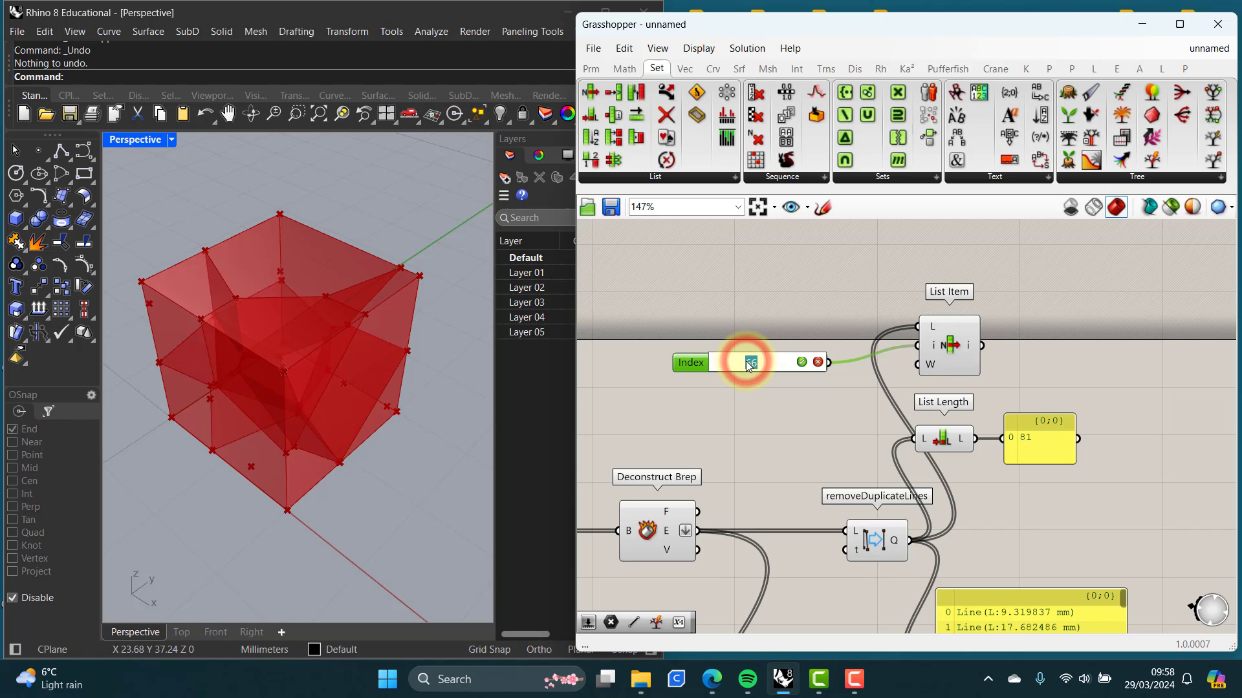
pyautogui.click(801, 362)
# Step: Select List Item and inspect the line at index 80 from several angles in the viewport
pyautogui.click(291, 388)
pyautogui.moveTo(291, 386); pyautogui.dragTo(748, 246, button='right')
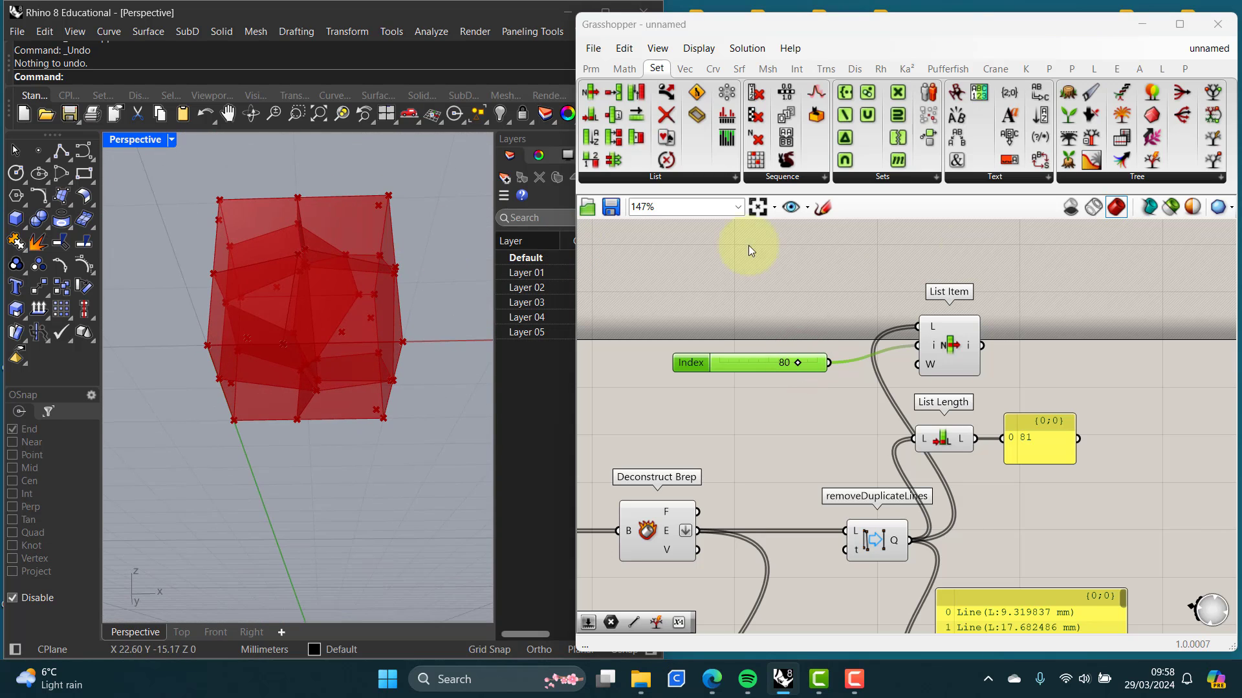
pyautogui.click(952, 348)
pyautogui.moveTo(246, 344); pyautogui.dragTo(269, 429, button='right')
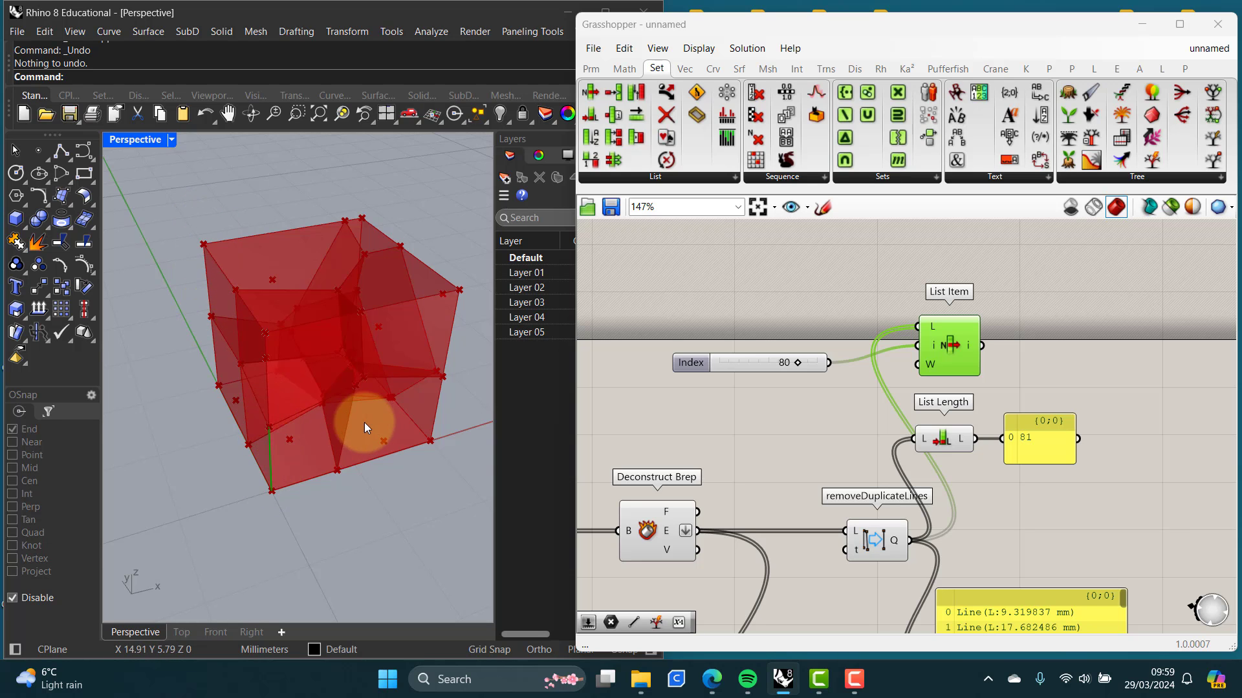
pyautogui.moveTo(364, 427); pyautogui.dragTo(244, 388, button='right')
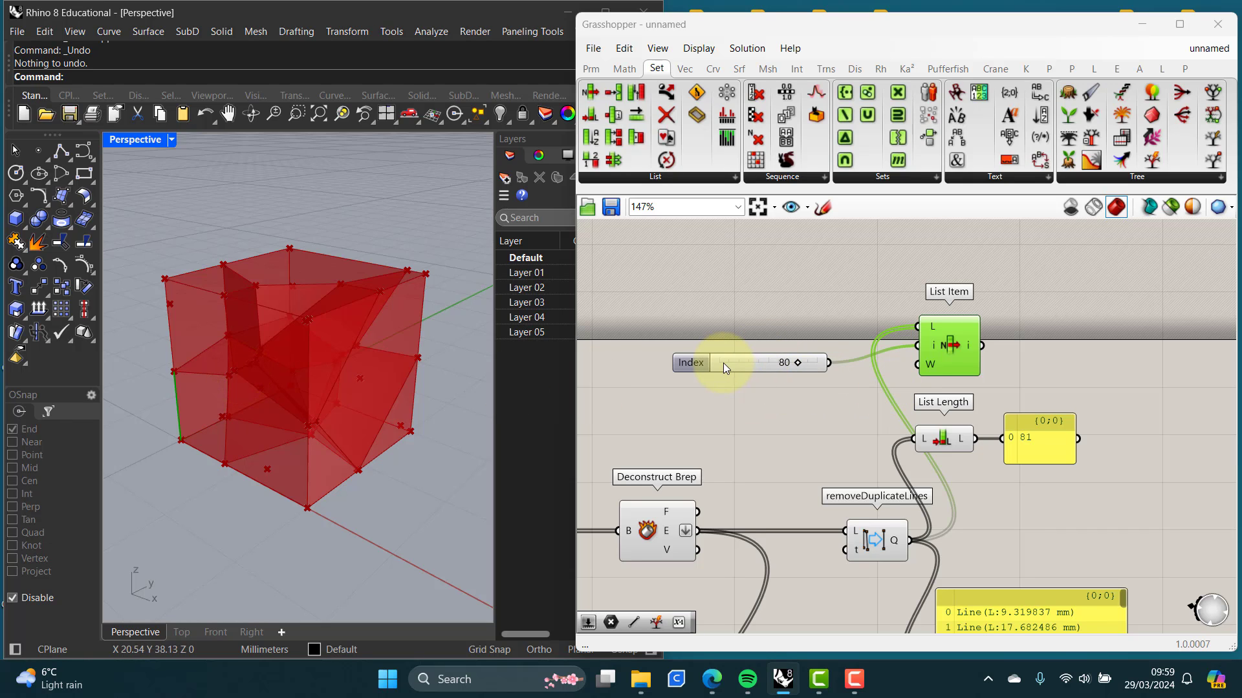
pyautogui.moveTo(931, 366)
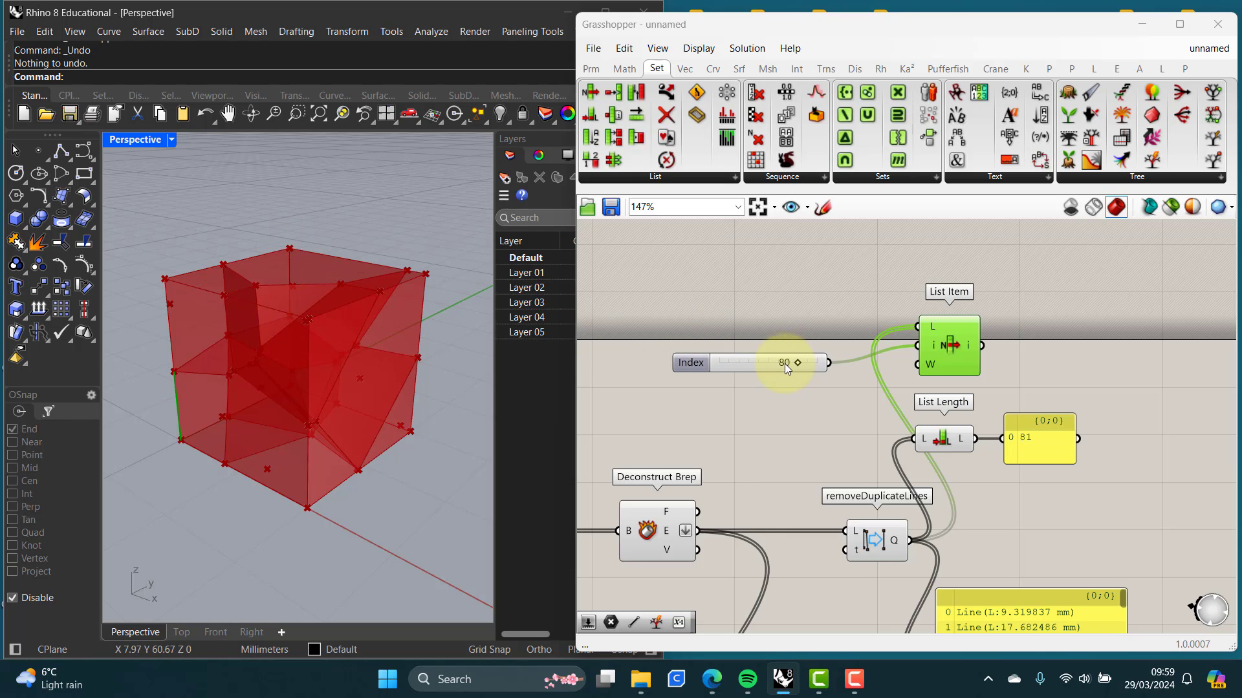
# Step: Set the Index slider to 81 and check the viewport for a line at that list index
pyautogui.moveTo(795, 362); pyautogui.dragTo(797, 362)
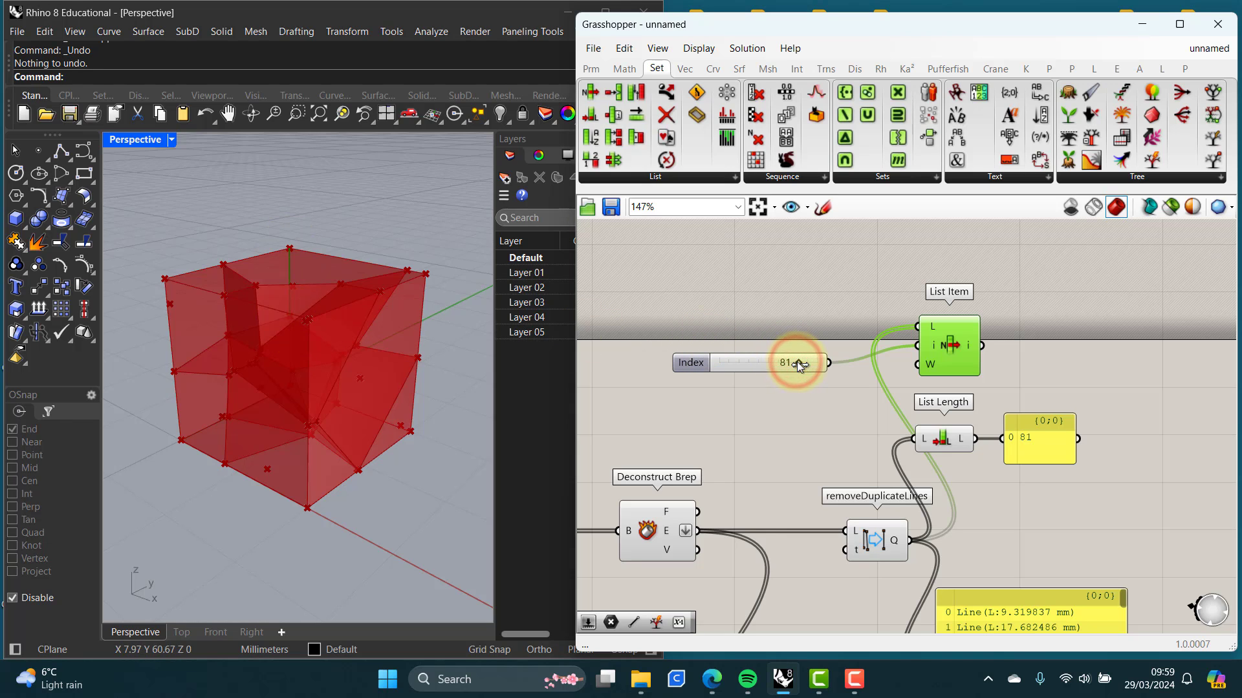
pyautogui.moveTo(377, 339); pyautogui.dragTo(385, 377, button='right')
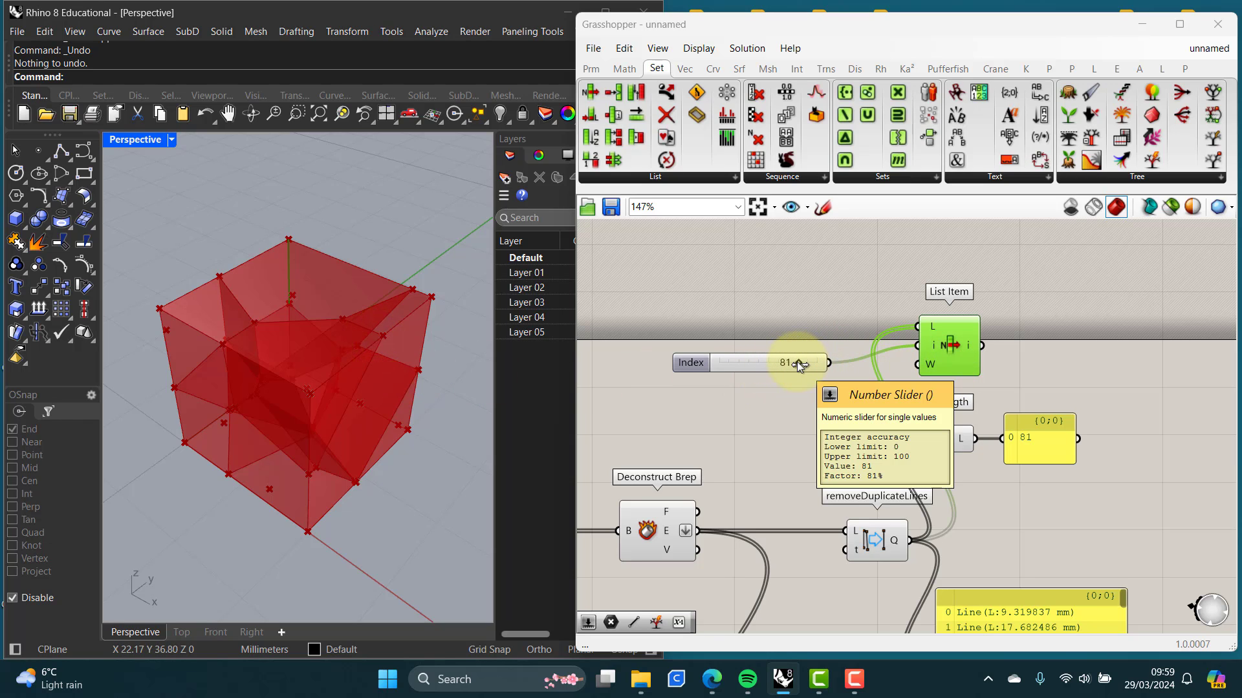
pyautogui.moveTo(797, 362)
pyautogui.mouseDown()
pyautogui.moveTo(828, 362)
pyautogui.moveTo(800, 364)
pyautogui.mouseUp()
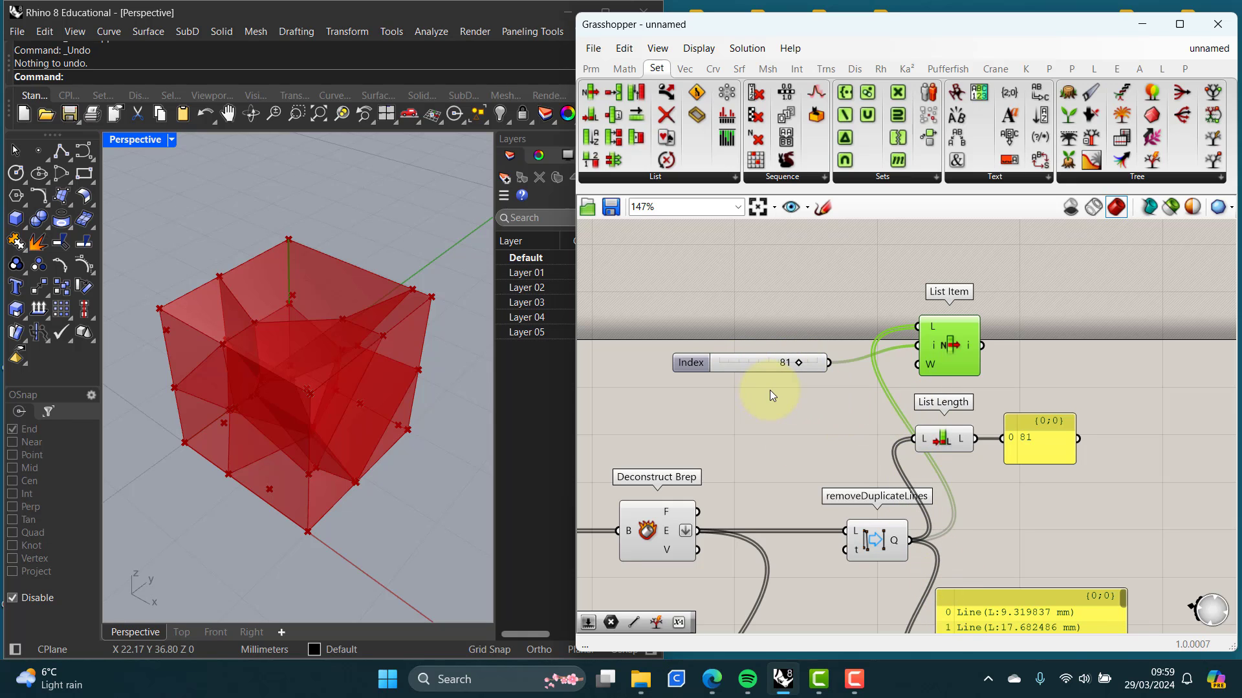
pyautogui.moveTo(1085, 586); pyautogui.dragTo(1006, 416, button='right')
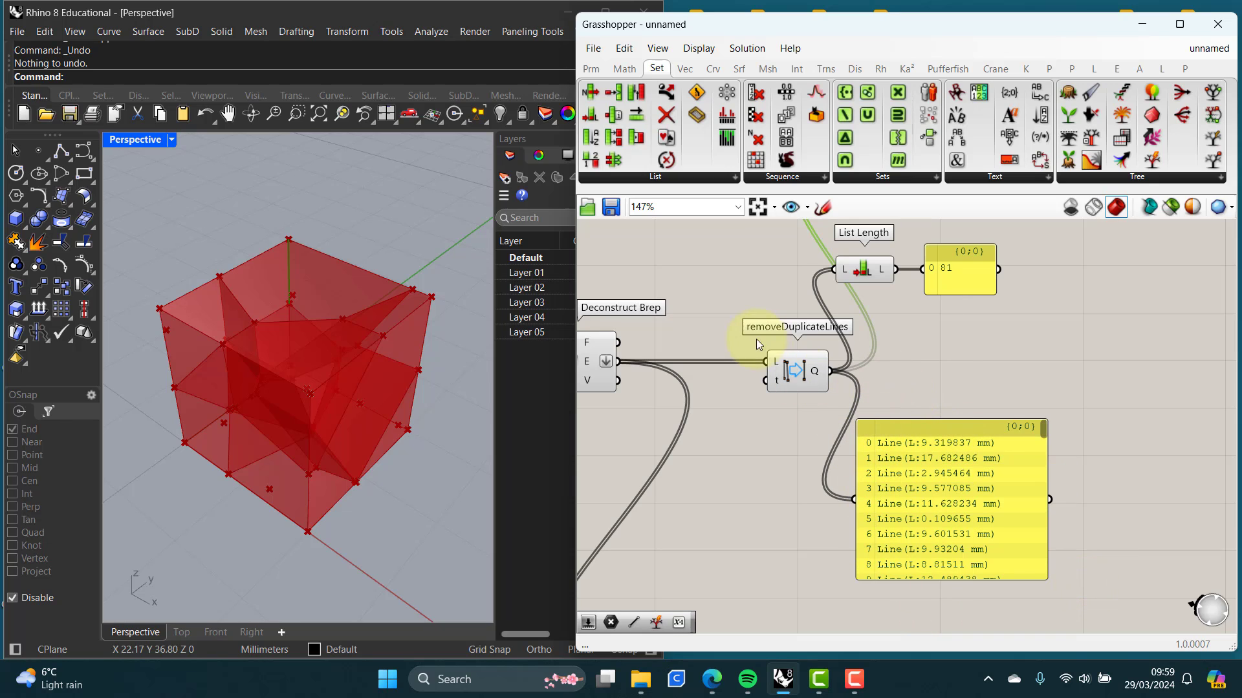
pyautogui.moveTo(756, 338); pyautogui.dragTo(758, 494, button='right')
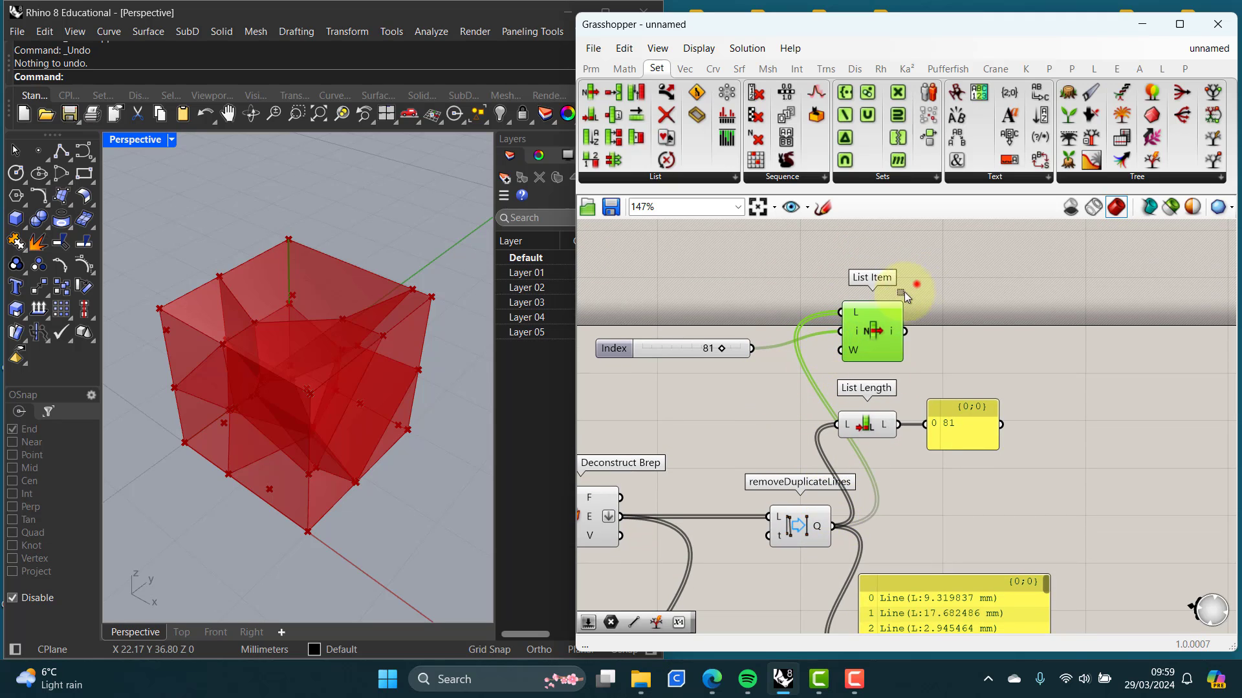
pyautogui.moveTo(904, 296); pyautogui.dragTo(706, 364)
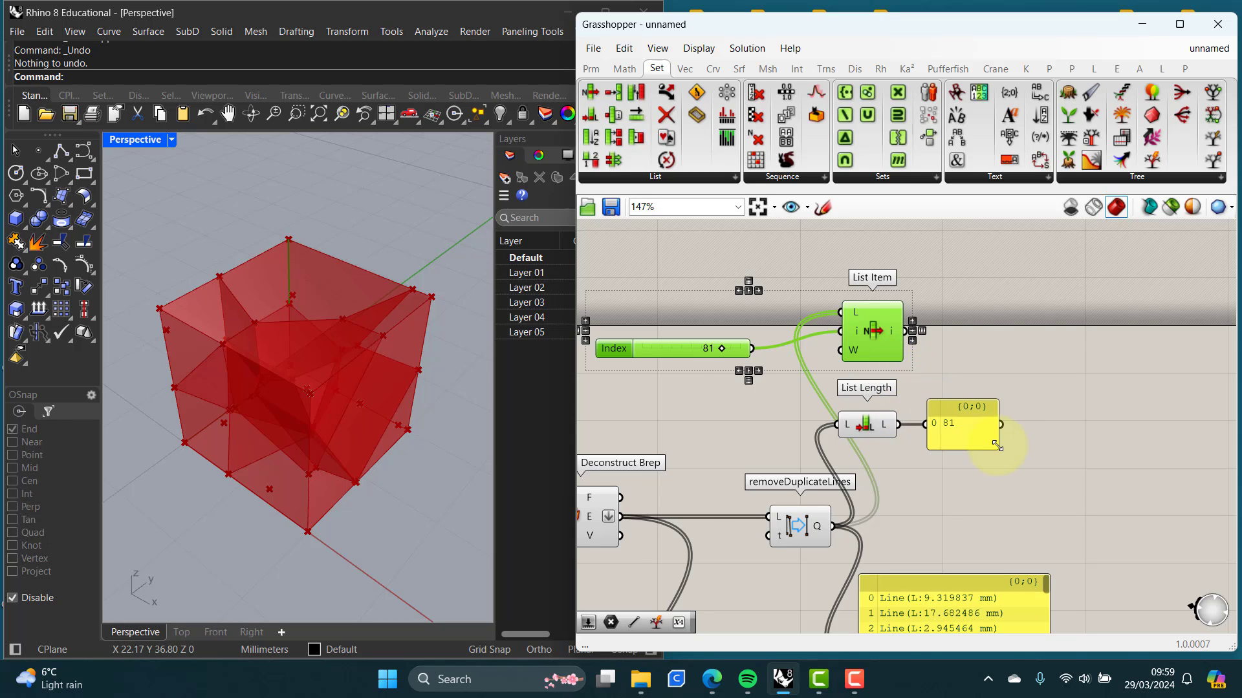
pyautogui.scroll(-1, 996, 448)
pyautogui.click(1018, 468)
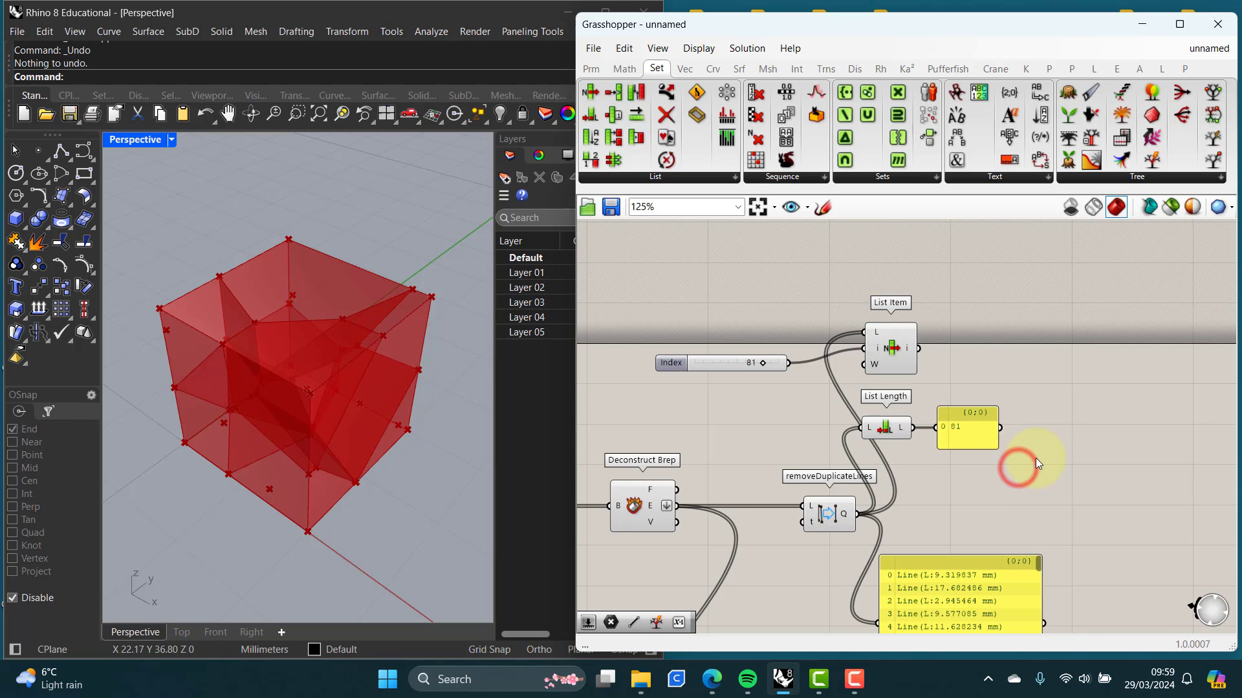
# Step: Add a MultiPipe component to the canvas in the free space beyond the line list panel
pyautogui.moveTo(1035, 458); pyautogui.dragTo(882, 396, button='right')
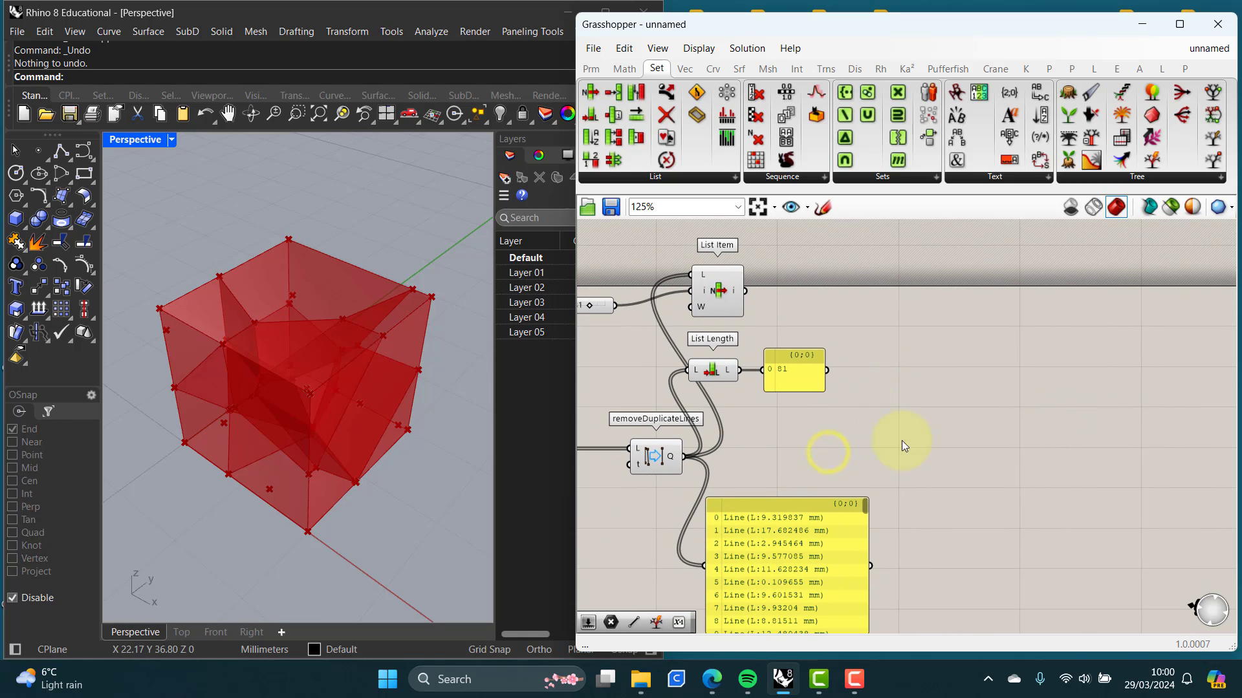
pyautogui.doubleClick(1014, 462)
pyautogui.write('MUL')
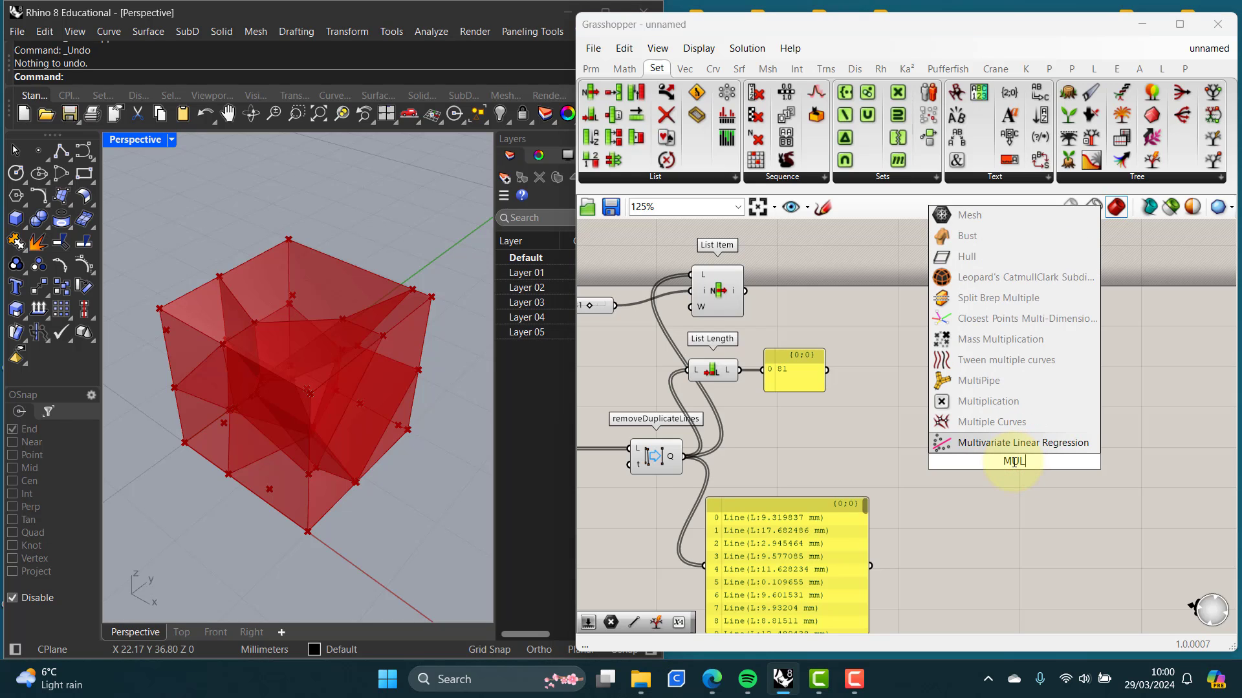
pyautogui.write('TIP')
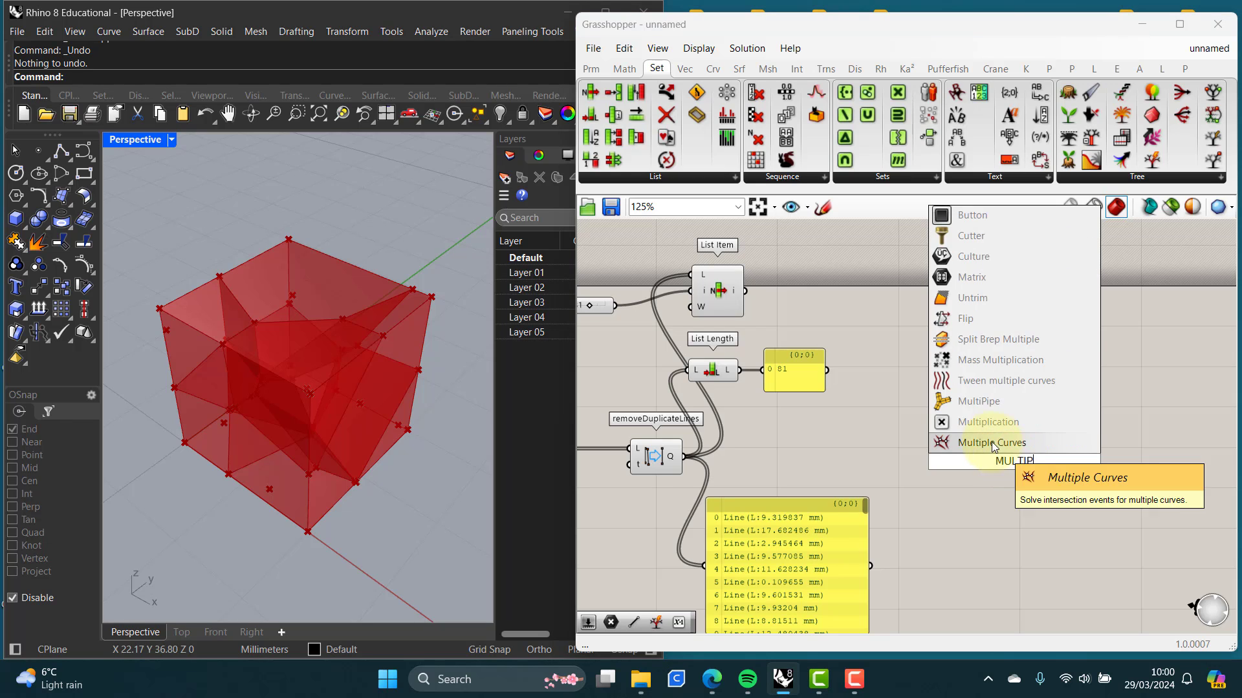
pyautogui.click(972, 401)
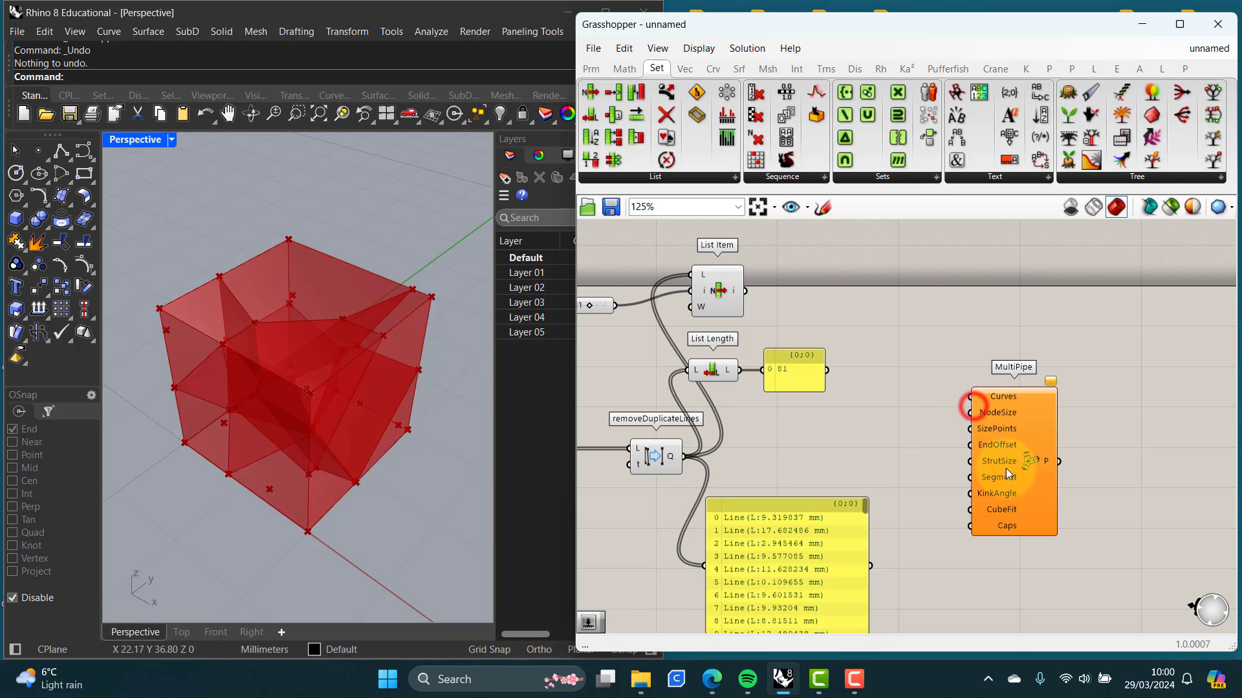
pyautogui.moveTo(1009, 511); pyautogui.dragTo(921, 422, button='right')
pyautogui.moveTo(921, 421); pyautogui.dragTo(921, 440)
# Step: Connect the Q output of removeDuplicateLines to the Curves input of MultiPipe and nudge the component into place
pyautogui.moveTo(829, 429); pyautogui.dragTo(882, 431, button='right')
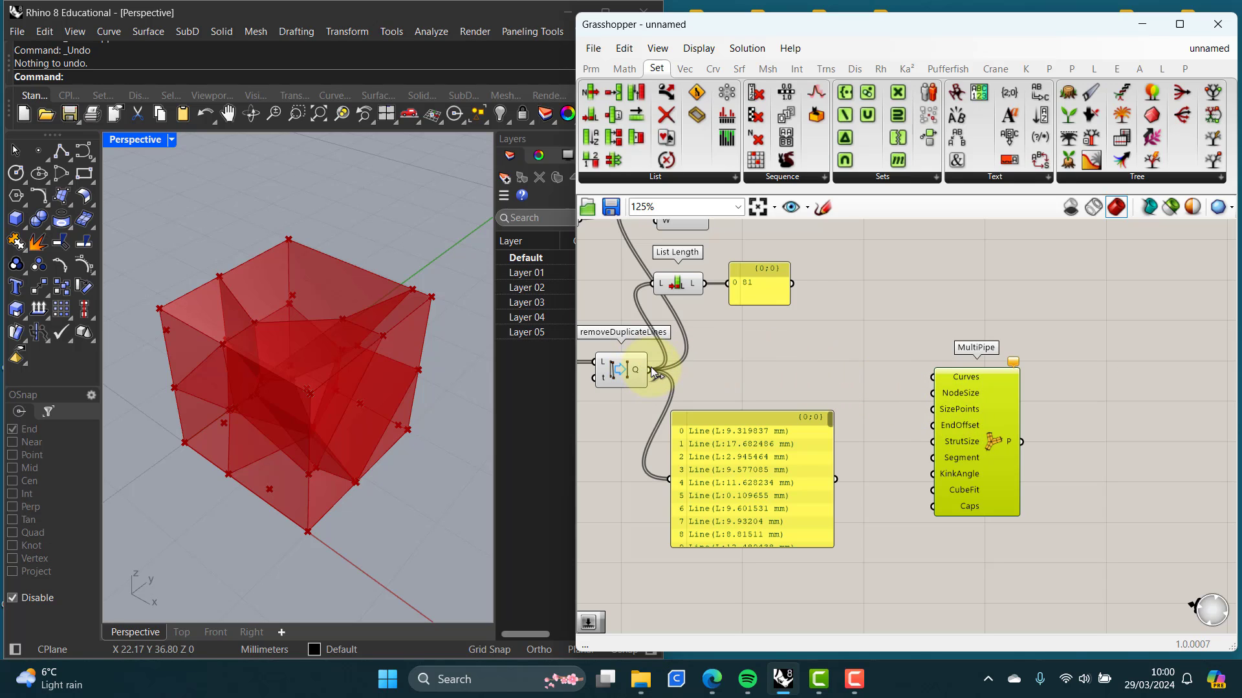
pyautogui.moveTo(650, 370); pyautogui.dragTo(930, 380)
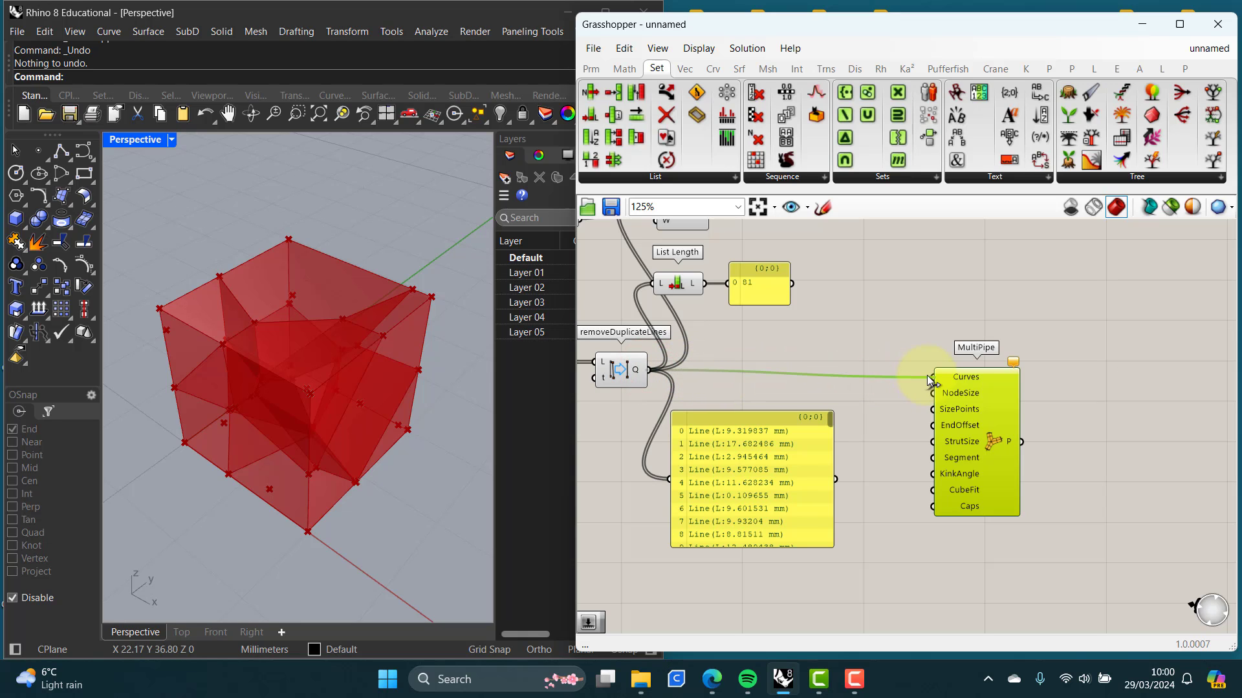
pyautogui.moveTo(967, 440); pyautogui.dragTo(963, 433)
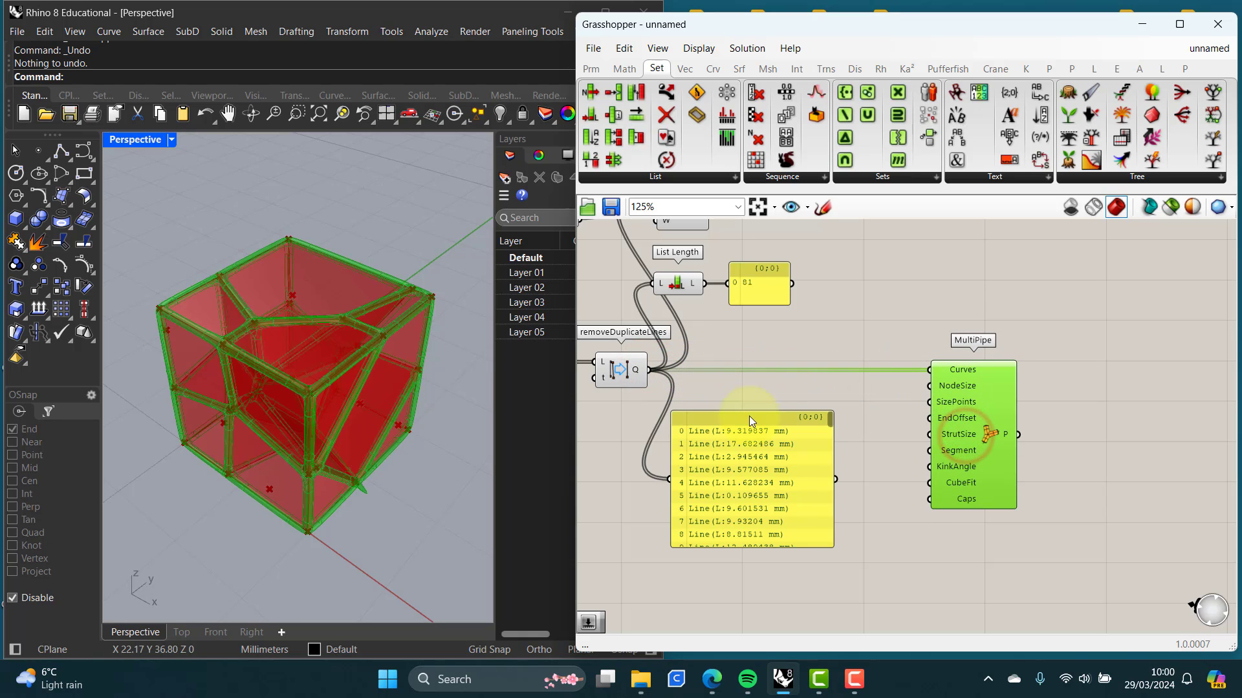
# Step: Examine the piped cell edges and their joints up close near the box's lower corner
pyautogui.moveTo(339, 448); pyautogui.dragTo(351, 387, button='right')
pyautogui.scroll(6, 359, 447)
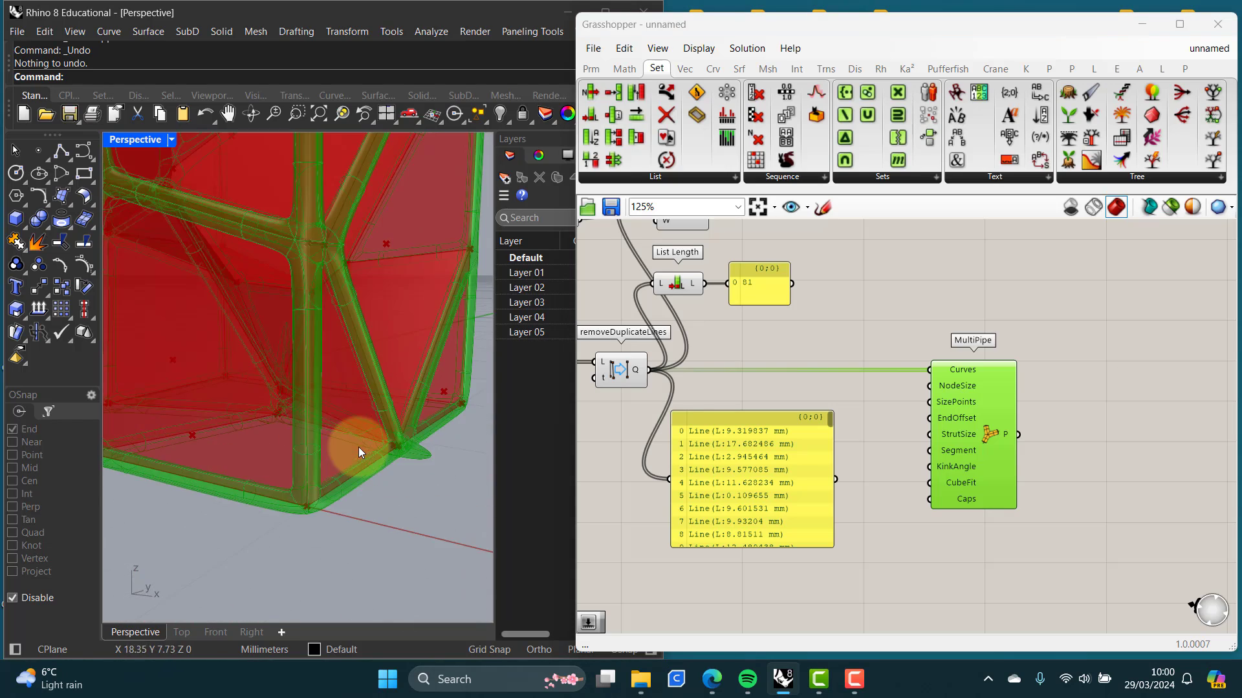
pyautogui.moveTo(334, 445)
pyautogui.mouseDown(button='right')
pyautogui.moveTo(382, 453)
pyautogui.moveTo(347, 438)
pyautogui.moveTo(324, 452)
pyautogui.mouseUp(button='right')
pyautogui.scroll(-3, 979, 437)
pyautogui.moveTo(887, 437); pyautogui.dragTo(968, 439, button='right')
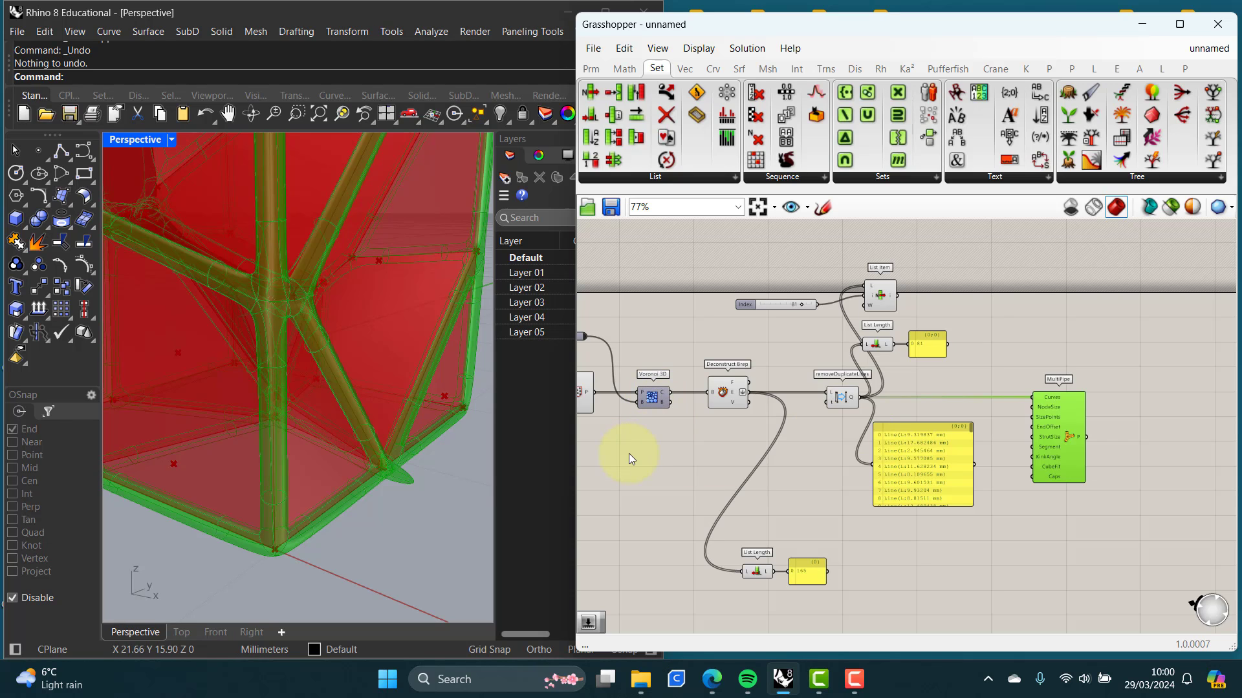
pyautogui.scroll(-1, 661, 452)
pyautogui.moveTo(661, 452); pyautogui.dragTo(710, 442, button='right')
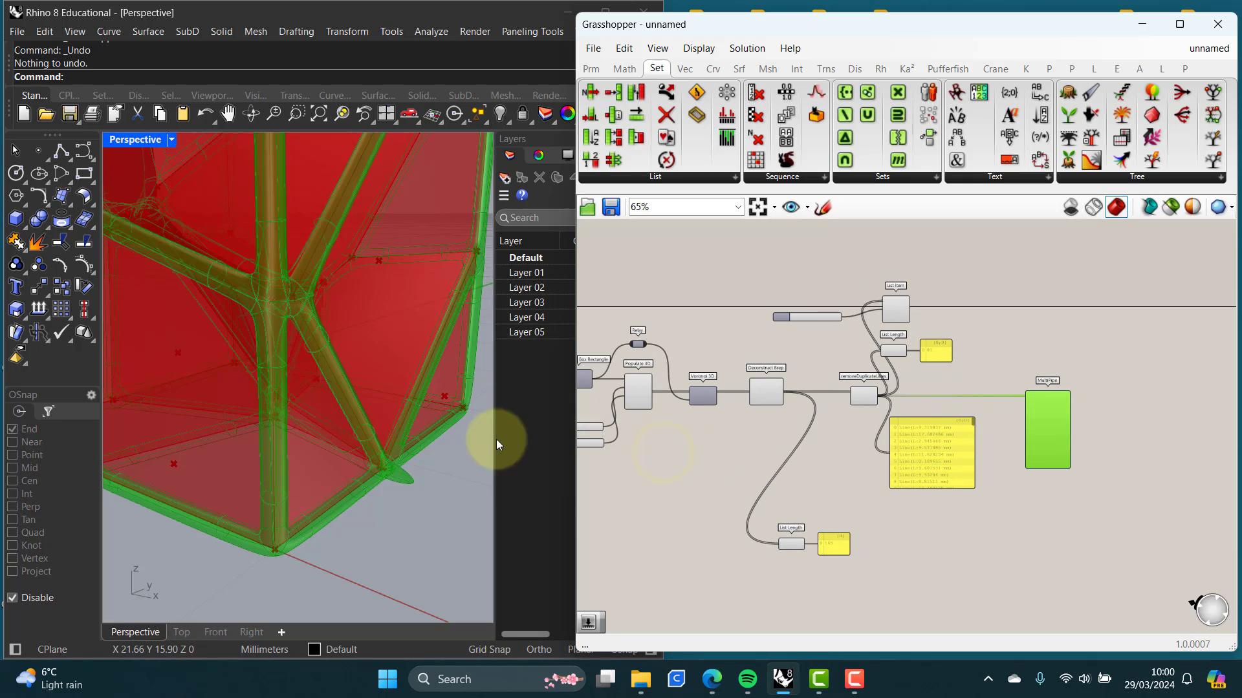
pyautogui.moveTo(353, 435); pyautogui.dragTo(321, 474, button='right')
pyautogui.scroll(-5, 303, 463)
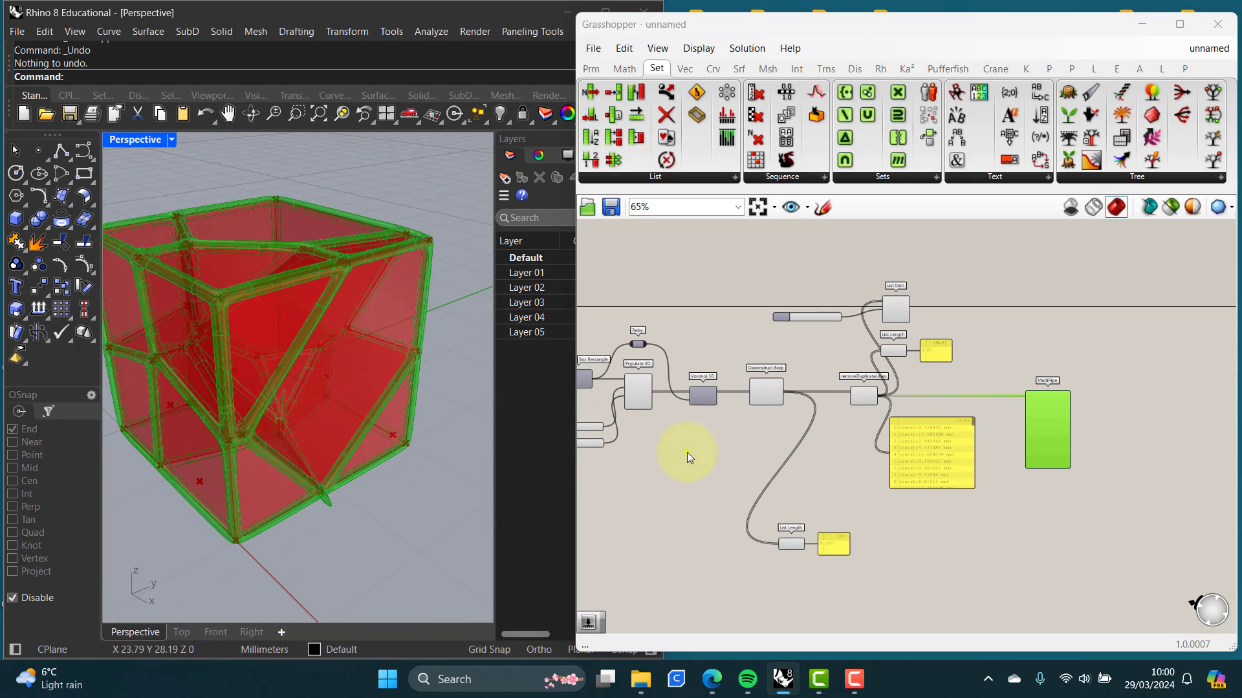
# Step: Turn off the preview of the Deconstruct Brep component
pyautogui.moveTo(687, 452); pyautogui.dragTo(777, 448, button='right')
pyautogui.scroll(2, 812, 420)
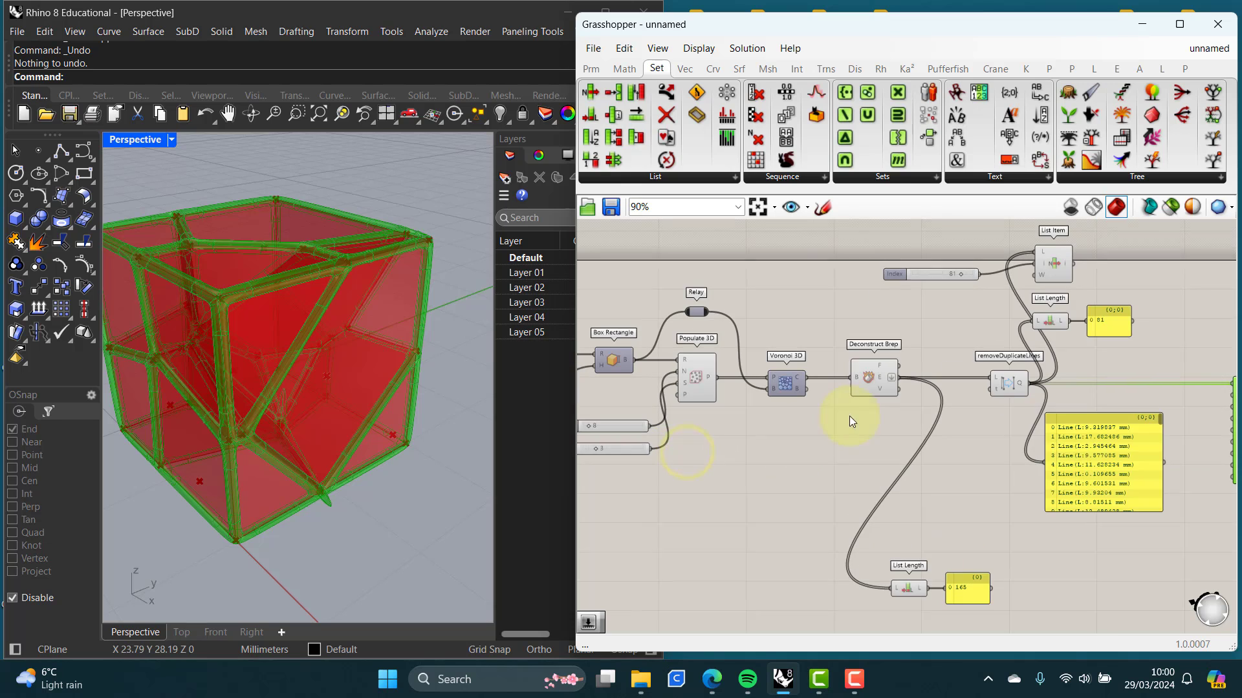
pyautogui.click(868, 377)
pyautogui.rightClick(868, 378)
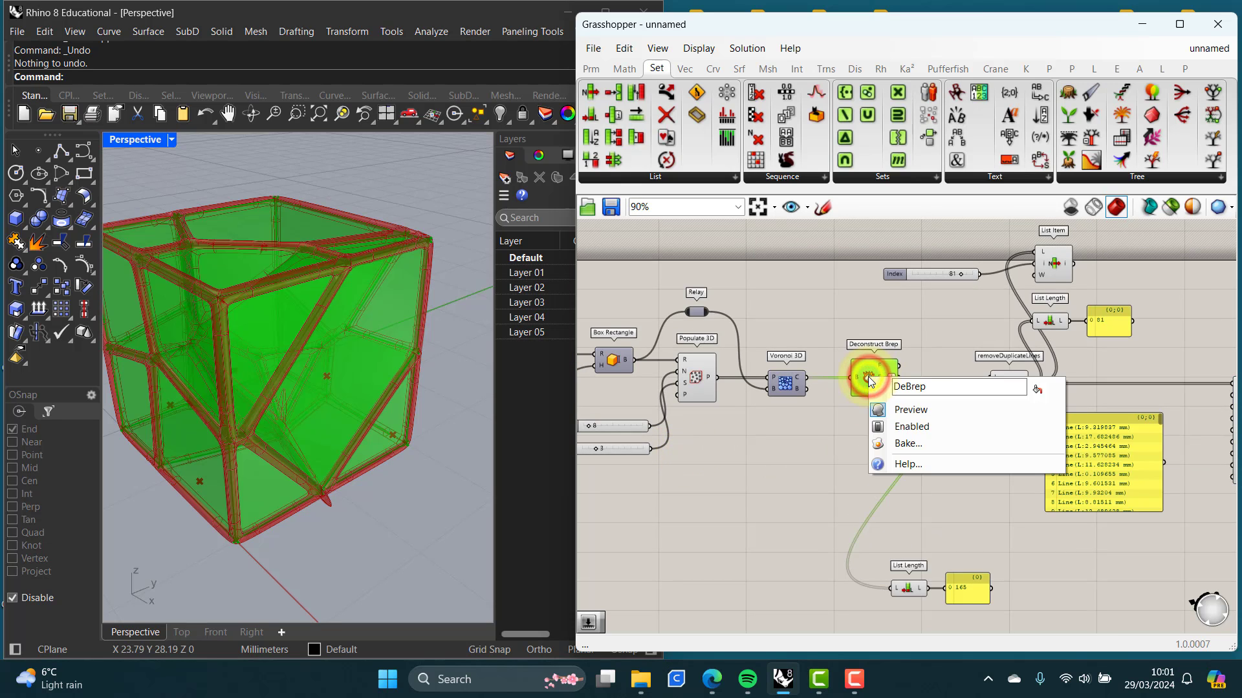
pyautogui.click(909, 412)
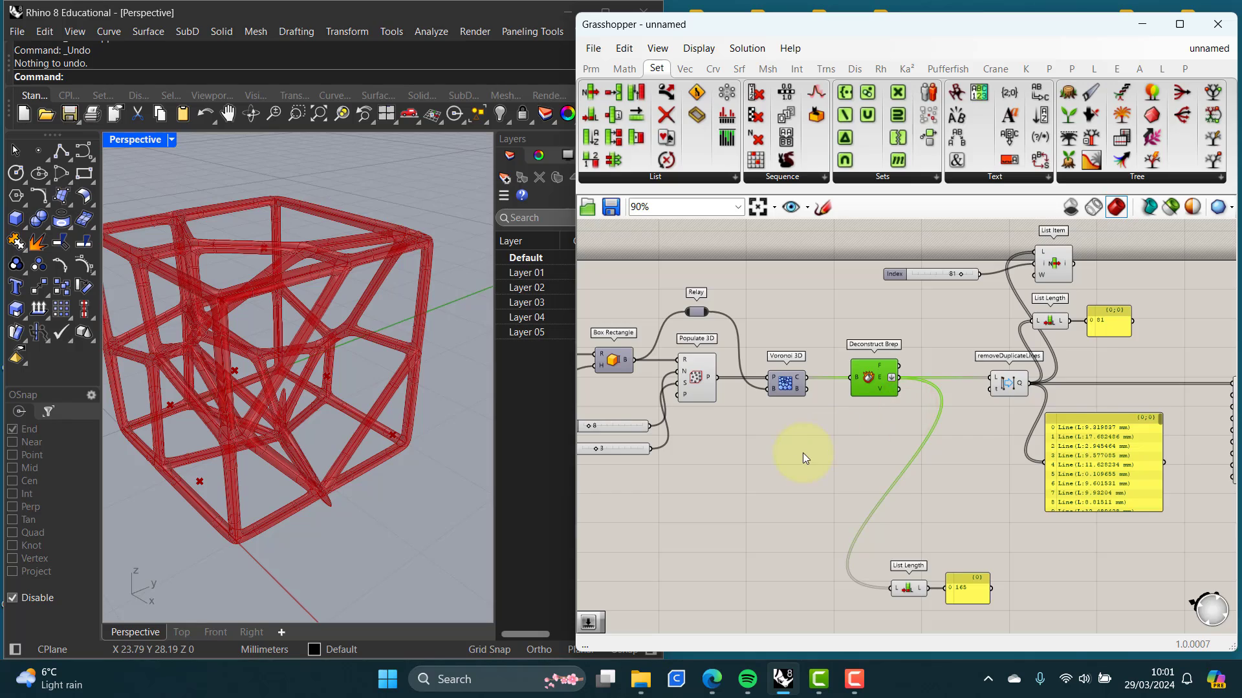
# Step: Inspect the piped frame, run the Populate 3D Seed slider through several values, including 4, and set the seed to 1
pyautogui.scroll(-1, 802, 455)
pyautogui.moveTo(425, 455); pyautogui.dragTo(301, 395, button='right')
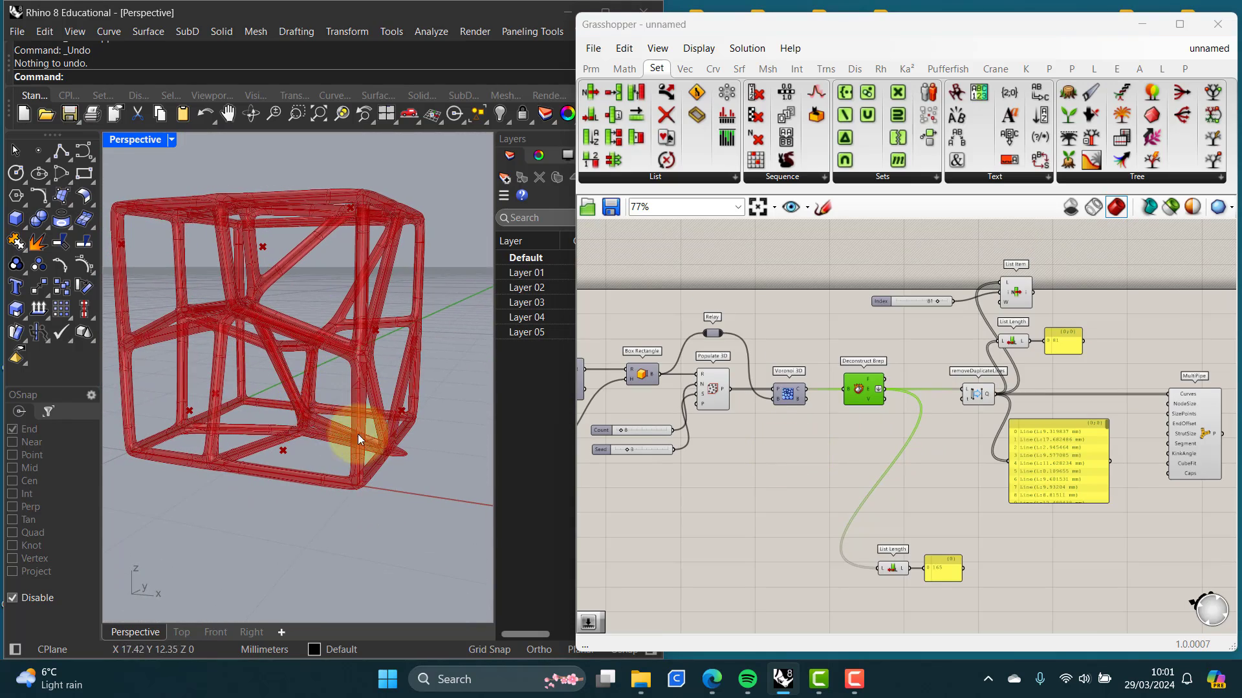
pyautogui.moveTo(358, 433); pyautogui.dragTo(253, 420, button='right')
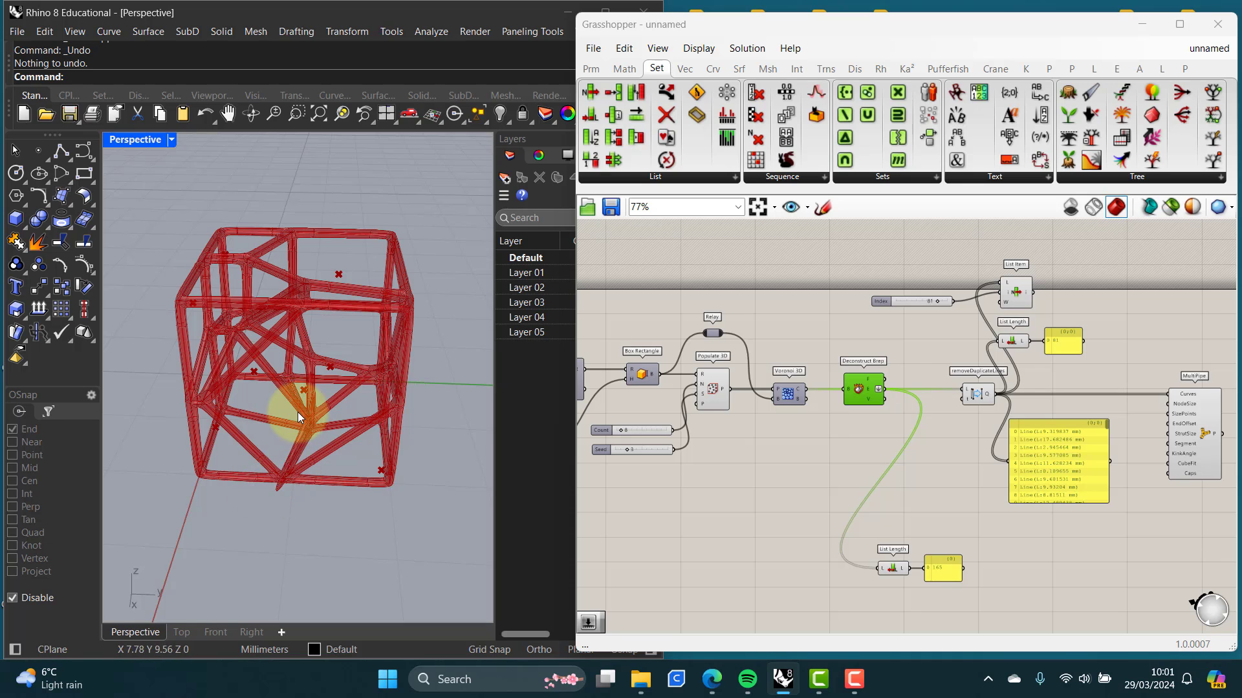
pyautogui.moveTo(311, 426); pyautogui.dragTo(343, 414, button='right')
pyautogui.scroll(4, 642, 445)
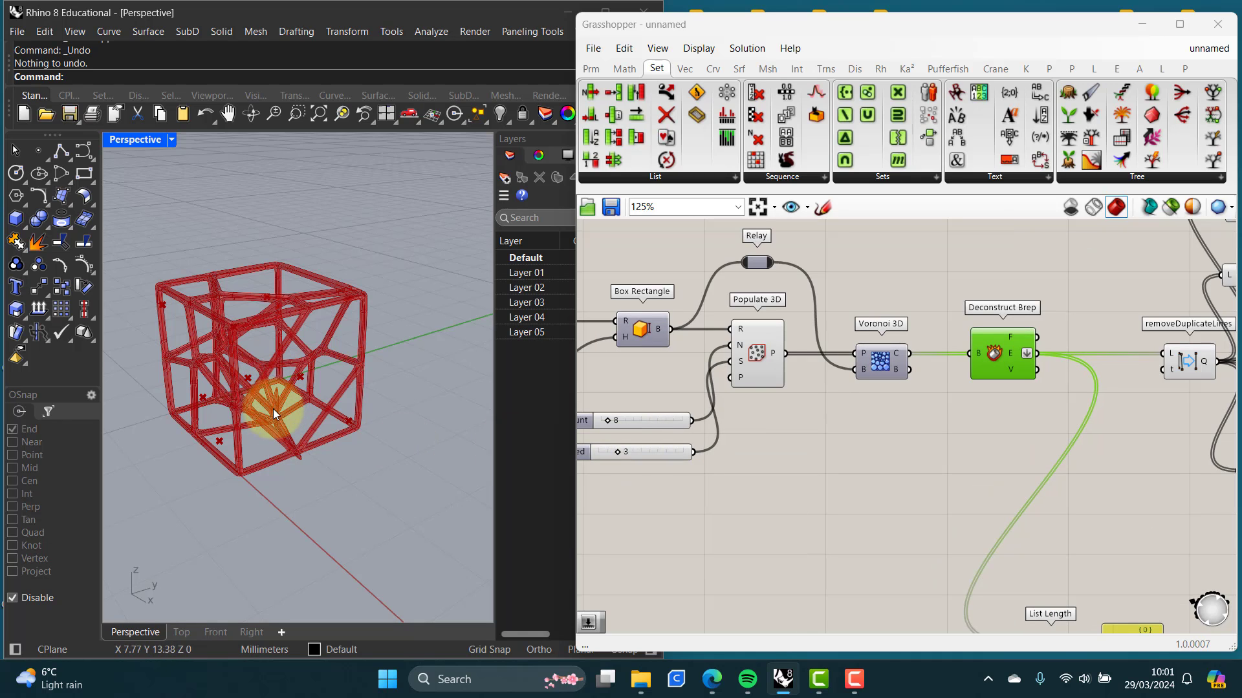
pyautogui.scroll(5, 274, 412)
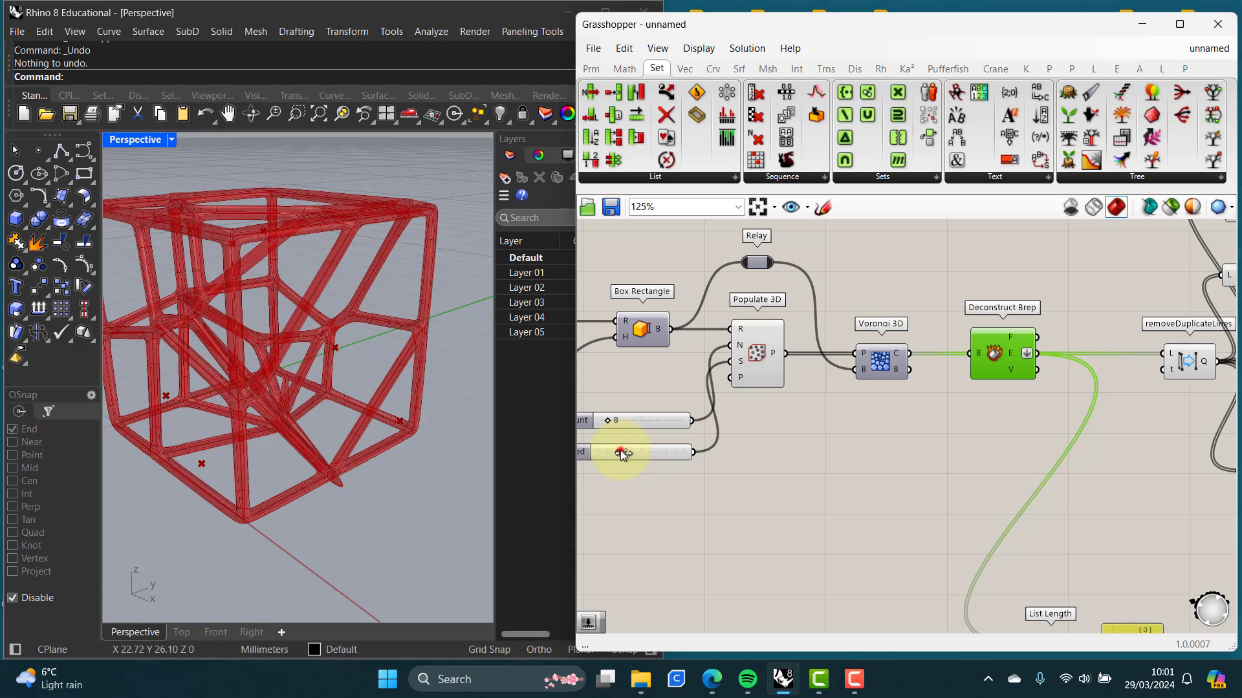
pyautogui.moveTo(619, 452)
pyautogui.mouseDown()
pyautogui.moveTo(594, 453)
pyautogui.moveTo(634, 452)
pyautogui.mouseUp()
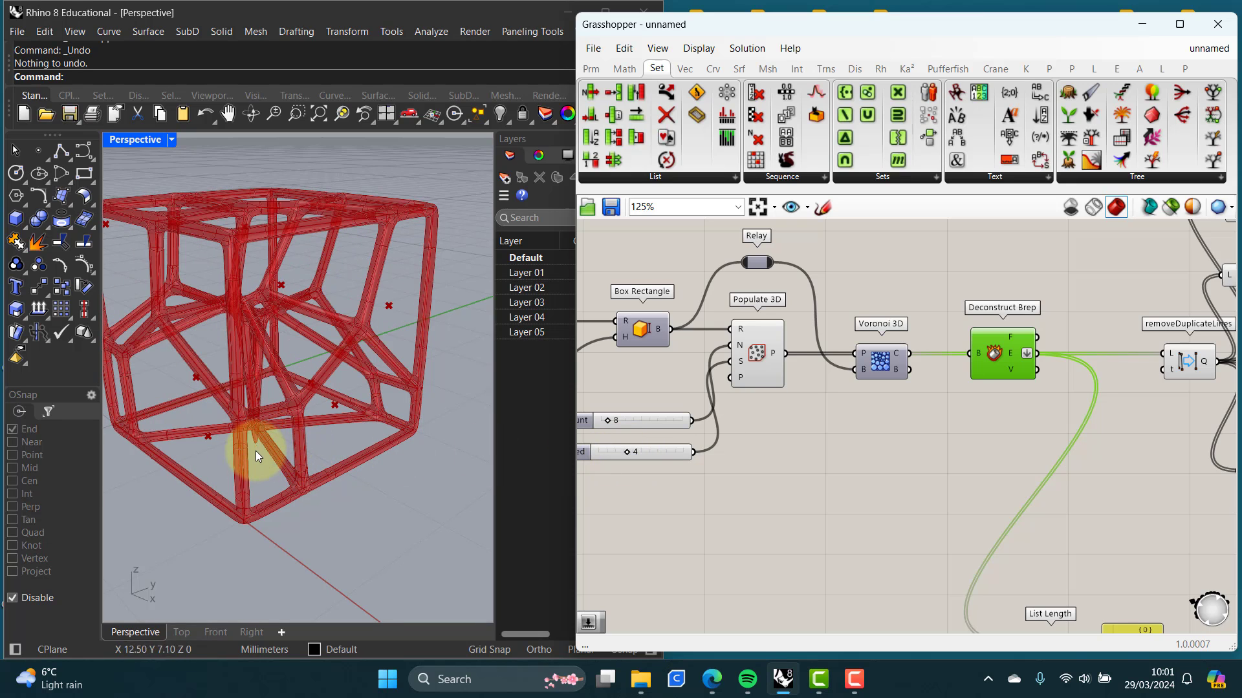
pyautogui.moveTo(624, 451); pyautogui.dragTo(649, 451)
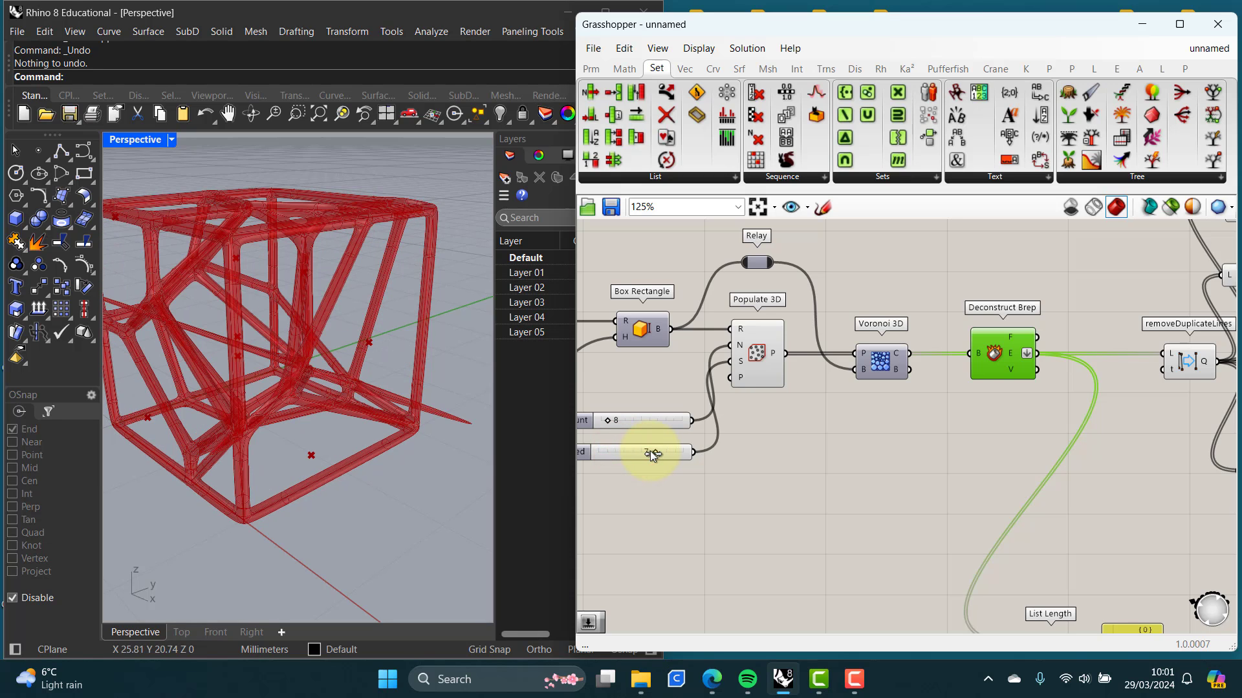
pyautogui.moveTo(652, 454); pyautogui.dragTo(596, 452)
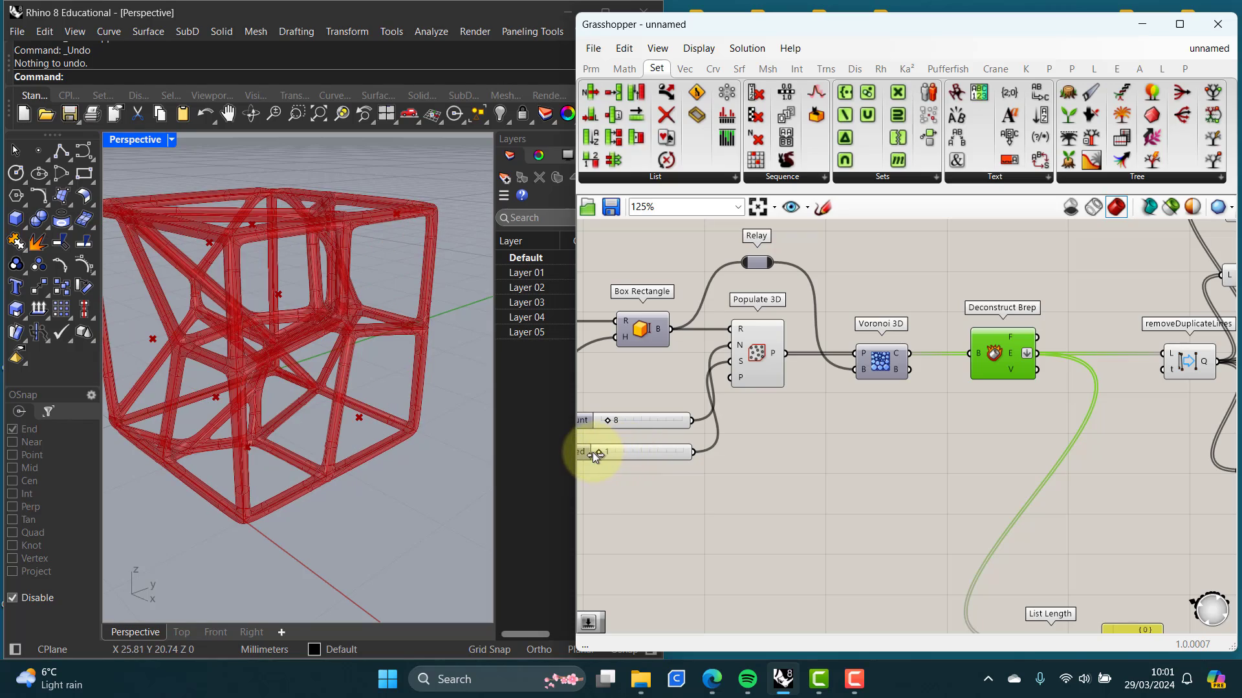
pyautogui.moveTo(266, 383); pyautogui.dragTo(308, 370, button='right')
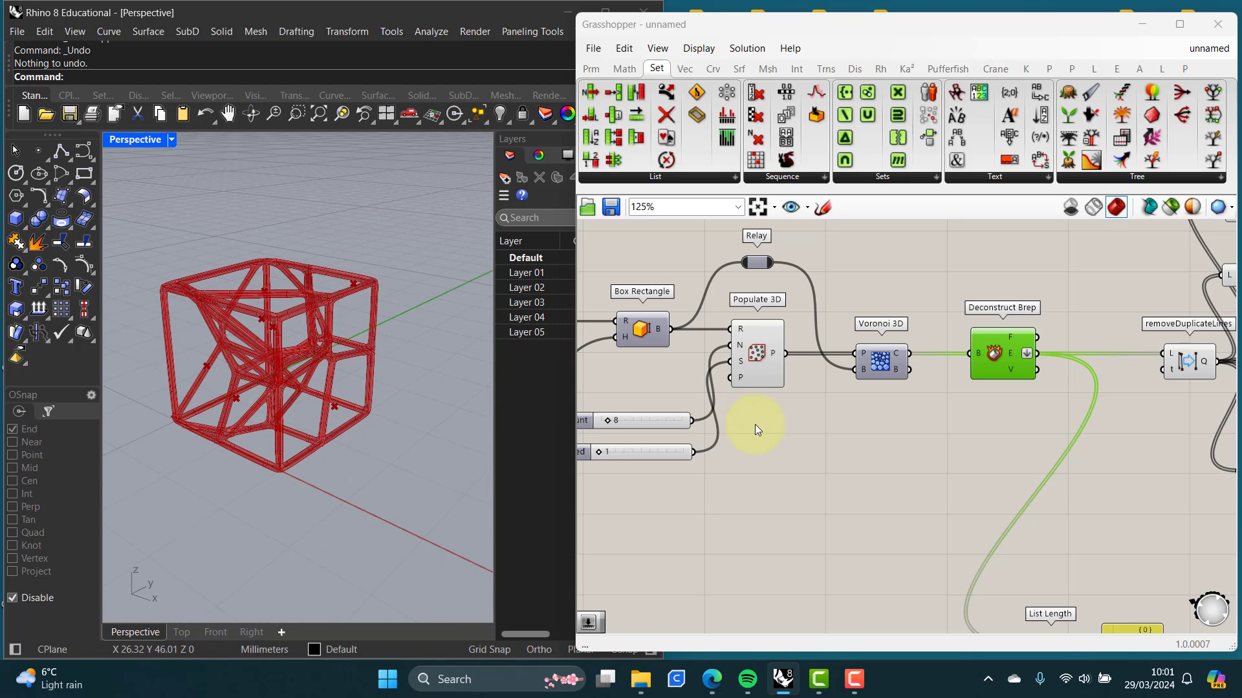
# Step: Move the MultiPipe component farther away from the line list panel and review its NodeSize and EndOffset inputs
pyautogui.scroll(-5, 755, 424)
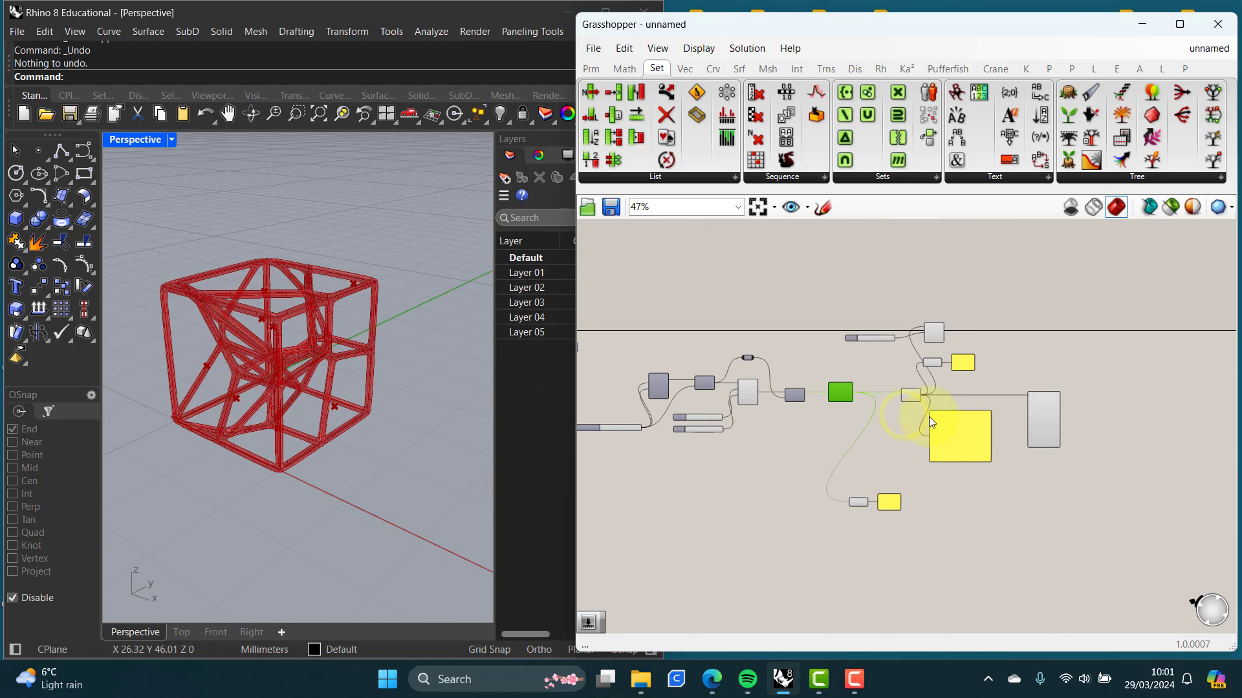
pyautogui.scroll(5, 955, 421)
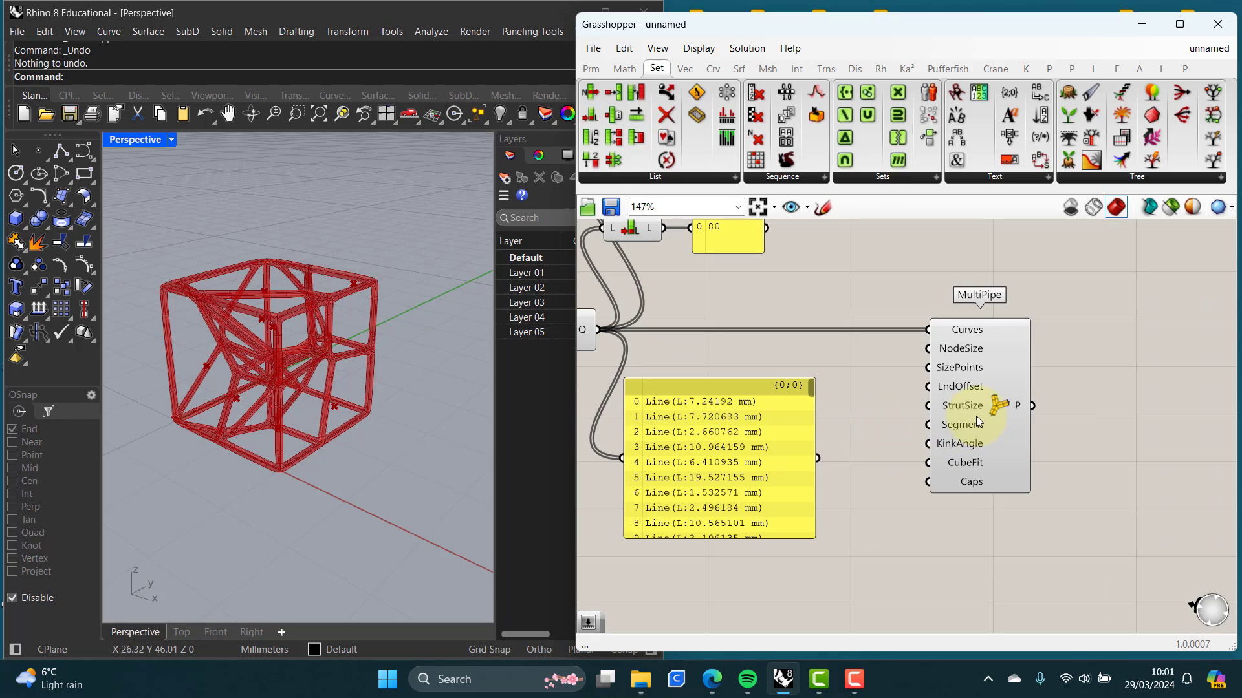
pyautogui.moveTo(976, 417); pyautogui.dragTo(1058, 414)
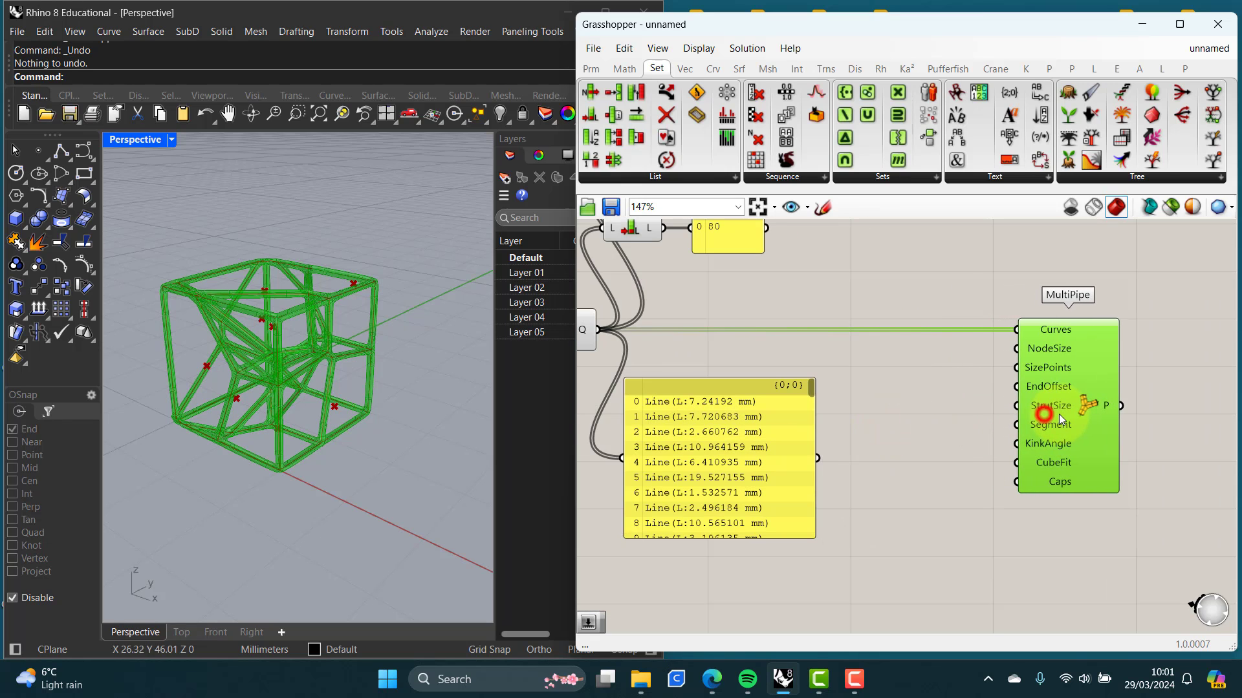
pyautogui.moveTo(1034, 349)
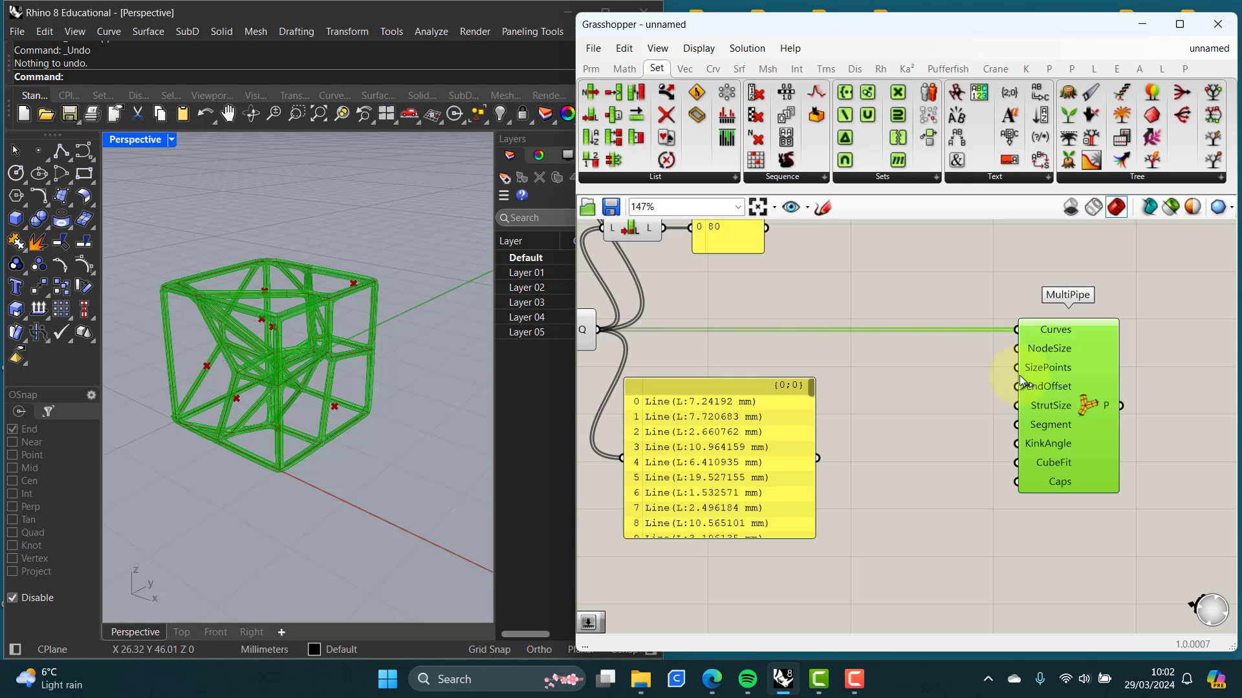
pyautogui.moveTo(1022, 387)
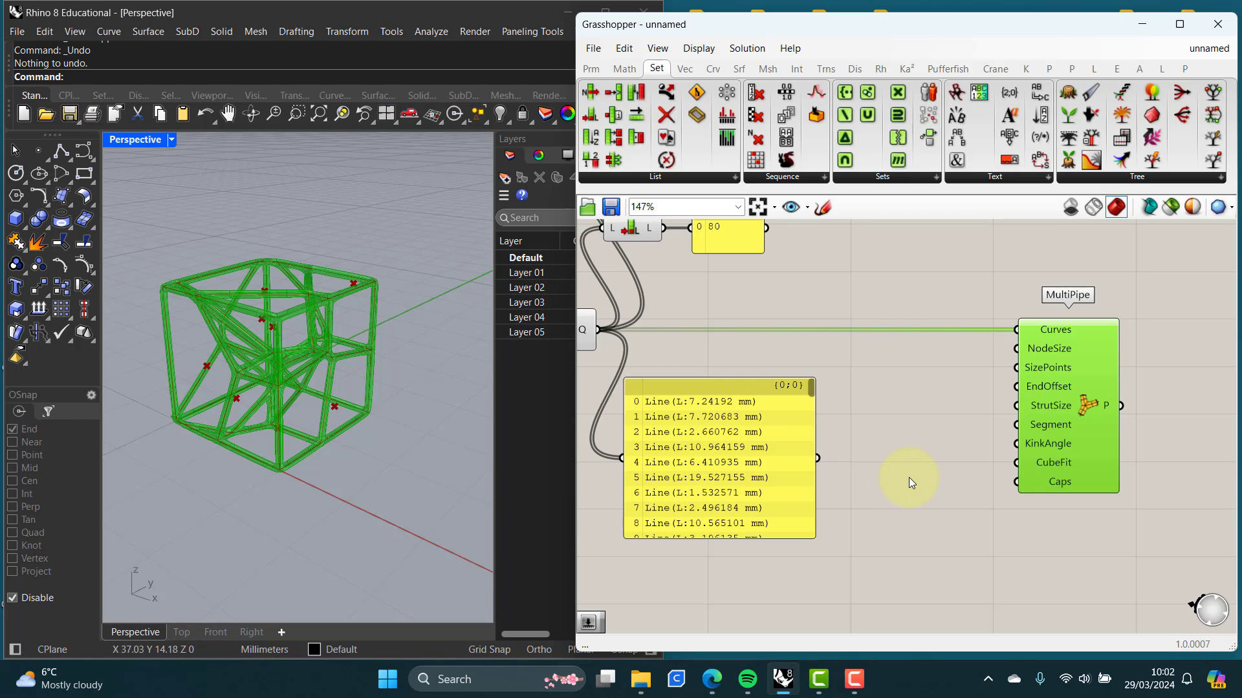
# Step: Add a number slider ranging from 0 to 3.00 between the line list panel and MultiPipe and set it to 0.64
pyautogui.doubleClick(909, 477)
pyautogui.write('0..3.00')
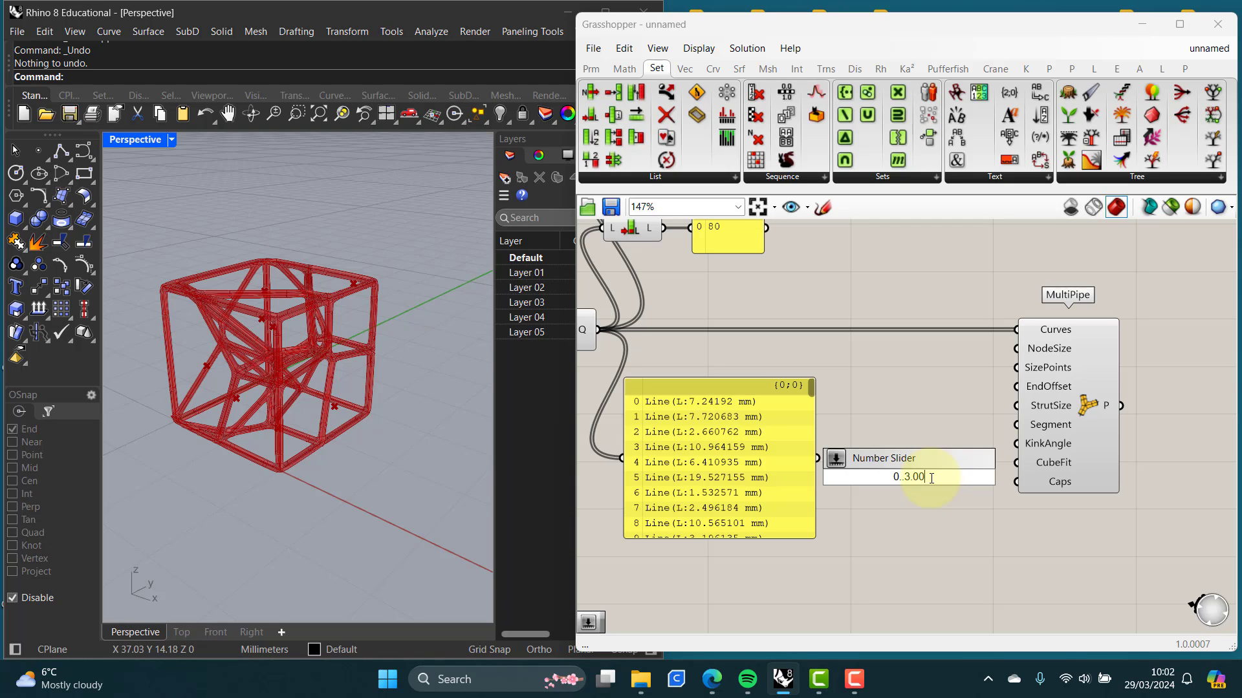
pyautogui.press('Return')
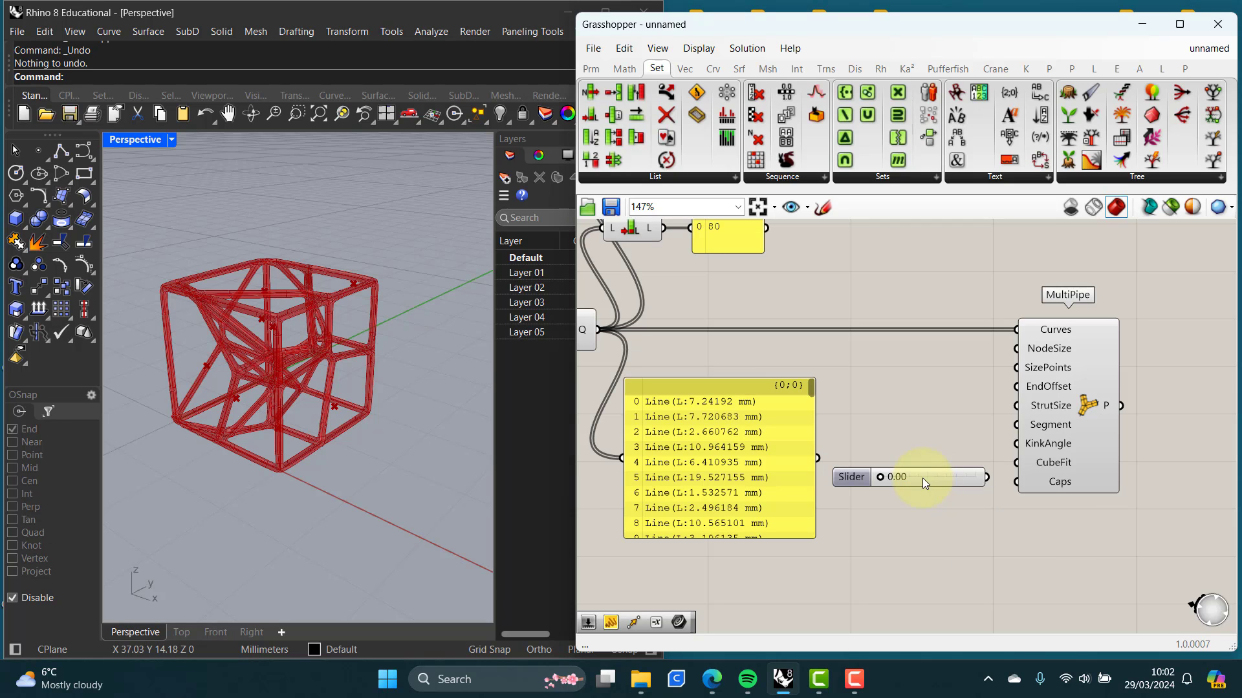
pyautogui.moveTo(882, 475); pyautogui.dragTo(906, 482)
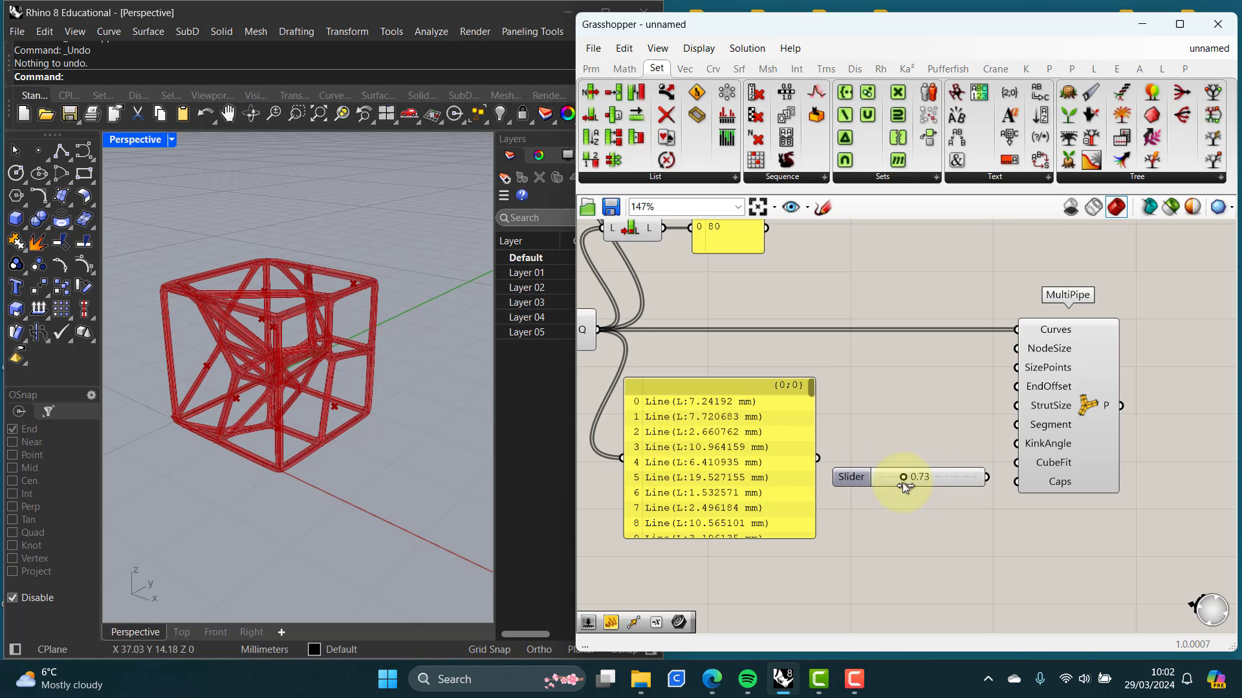
pyautogui.click(941, 482)
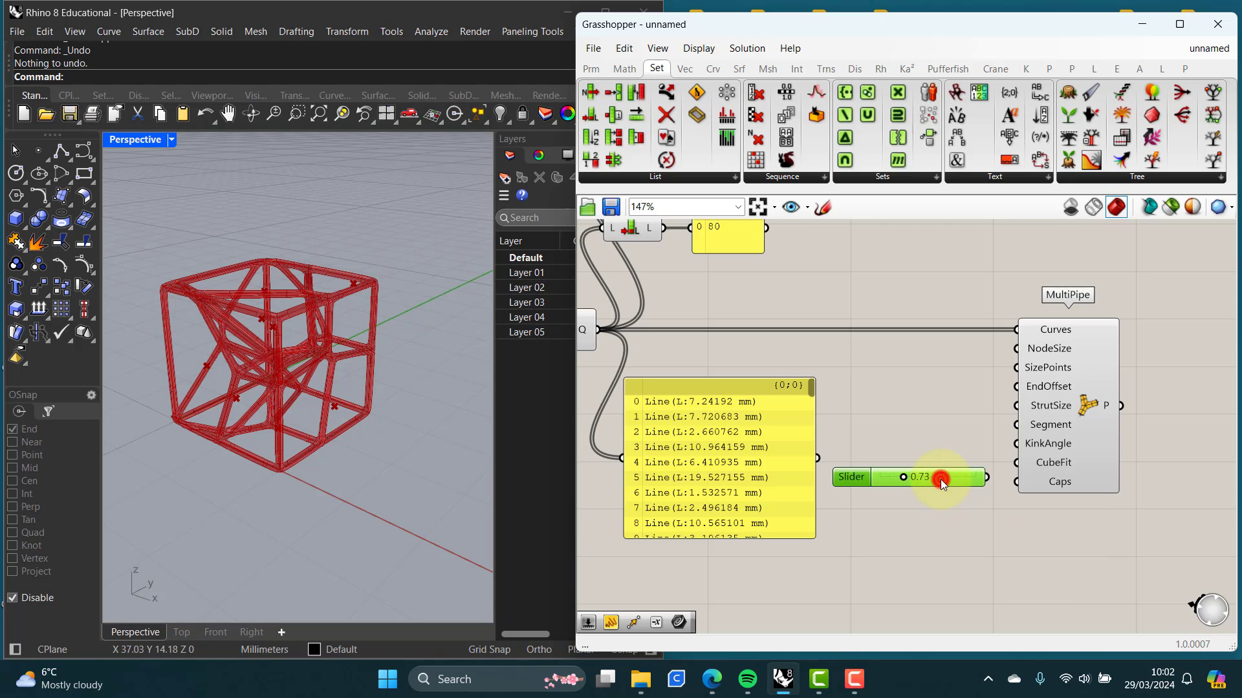
pyautogui.doubleClick(941, 482)
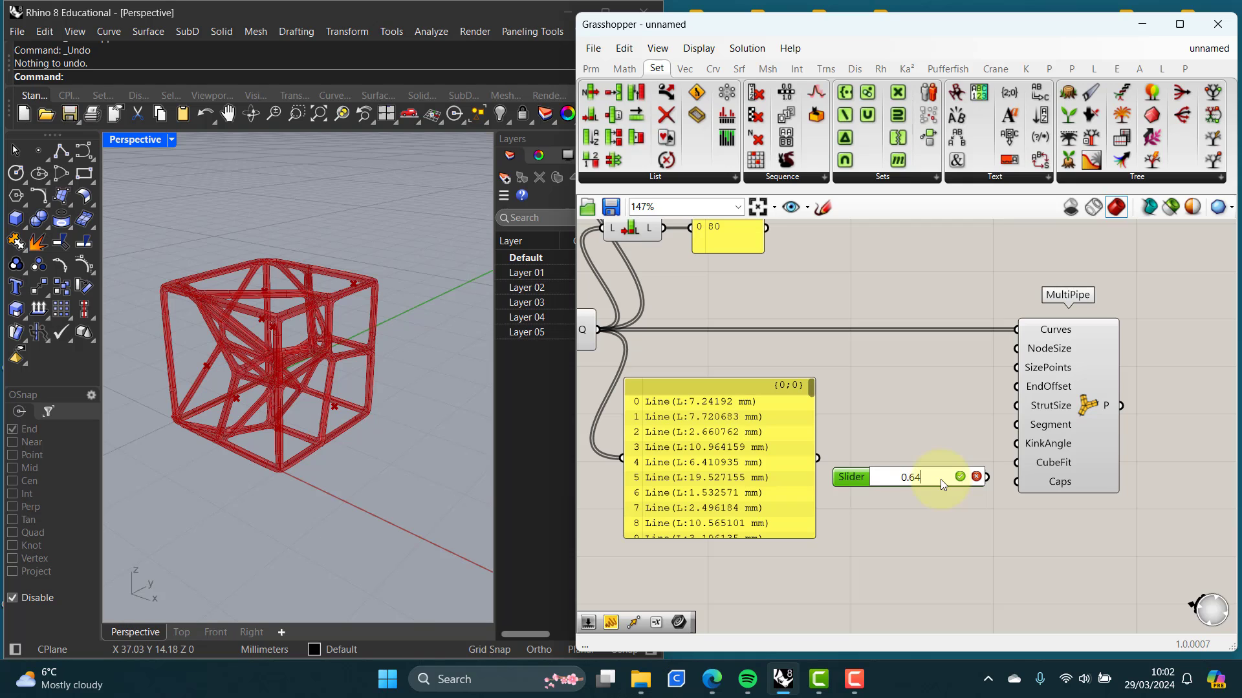
pyautogui.click(960, 476)
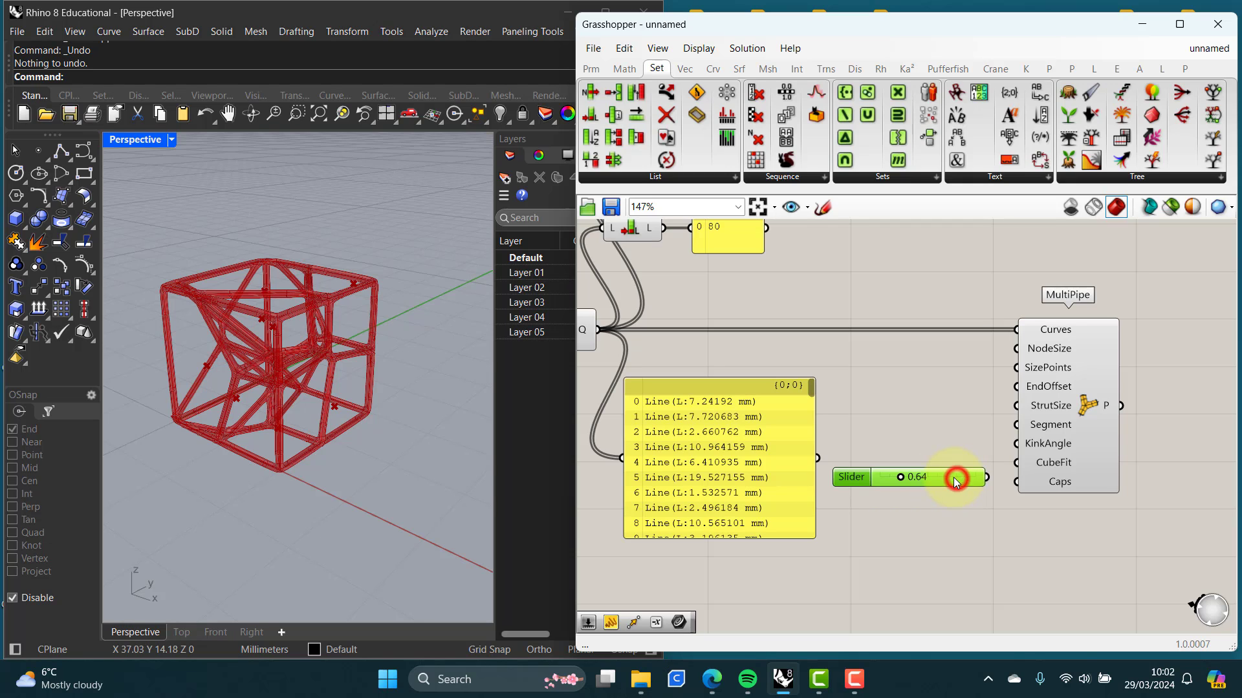
# Step: Connect the new slider to MultiPipe's NodeSize input and inspect the resized frame up close
pyautogui.moveTo(986, 478); pyautogui.dragTo(1006, 348)
pyautogui.moveTo(231, 377); pyautogui.dragTo(256, 421, button='right')
pyautogui.scroll(4, 257, 421)
pyautogui.scroll(8, 258, 421)
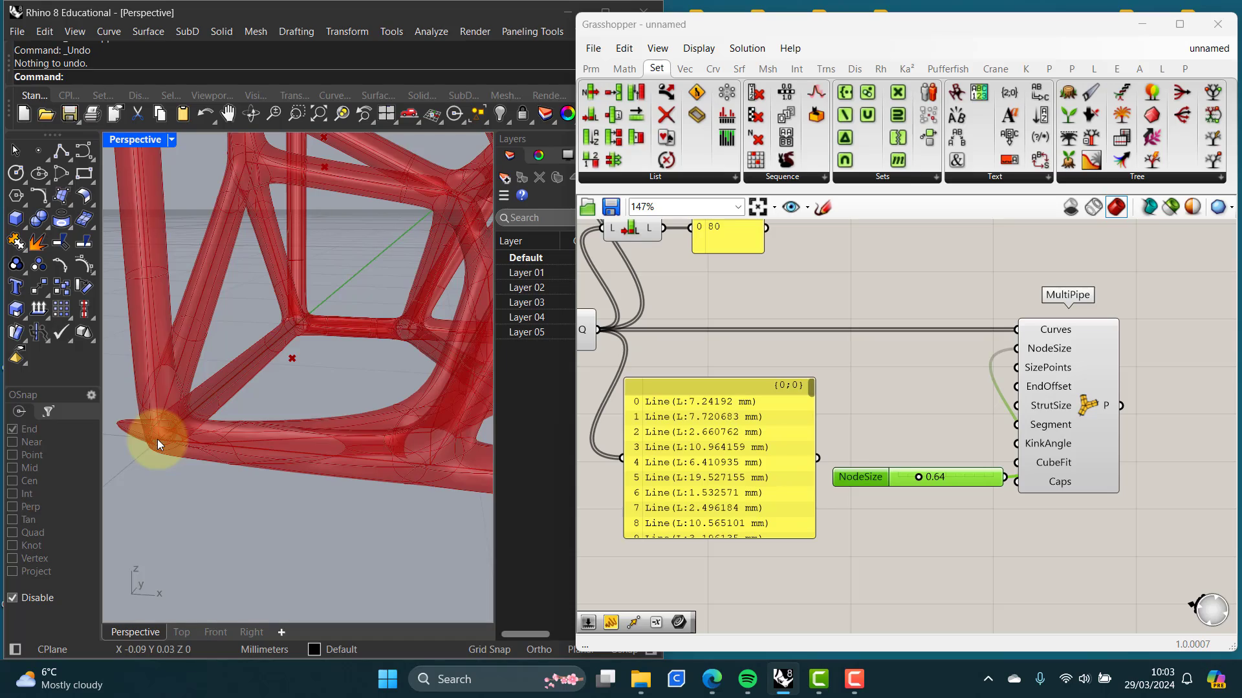
pyautogui.scroll(-3, 157, 440)
pyautogui.moveTo(244, 444); pyautogui.dragTo(236, 477, button='right')
pyautogui.scroll(-4, 200, 462)
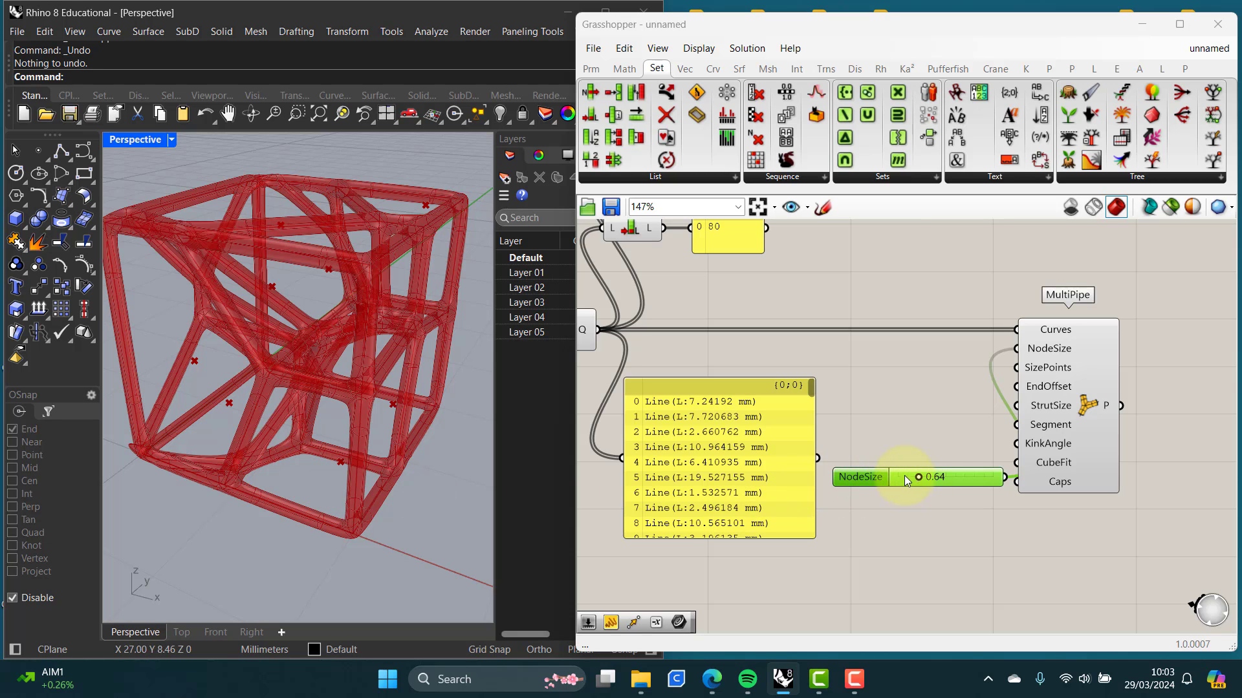
# Step: Reposition MultiPipe and the NodeSize slider to make room, then copy the slider below itself and connect the copy to StrutSize
pyautogui.moveTo(1084, 432); pyautogui.dragTo(1133, 432)
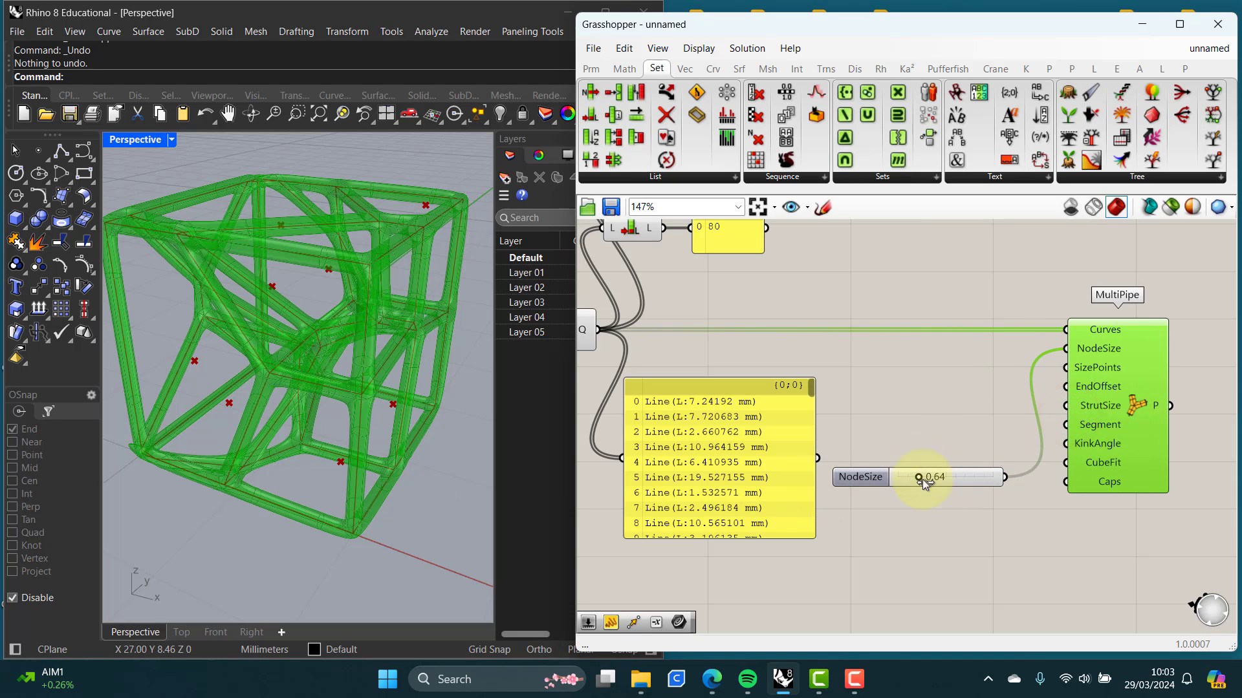
pyautogui.moveTo(952, 477); pyautogui.dragTo(955, 409)
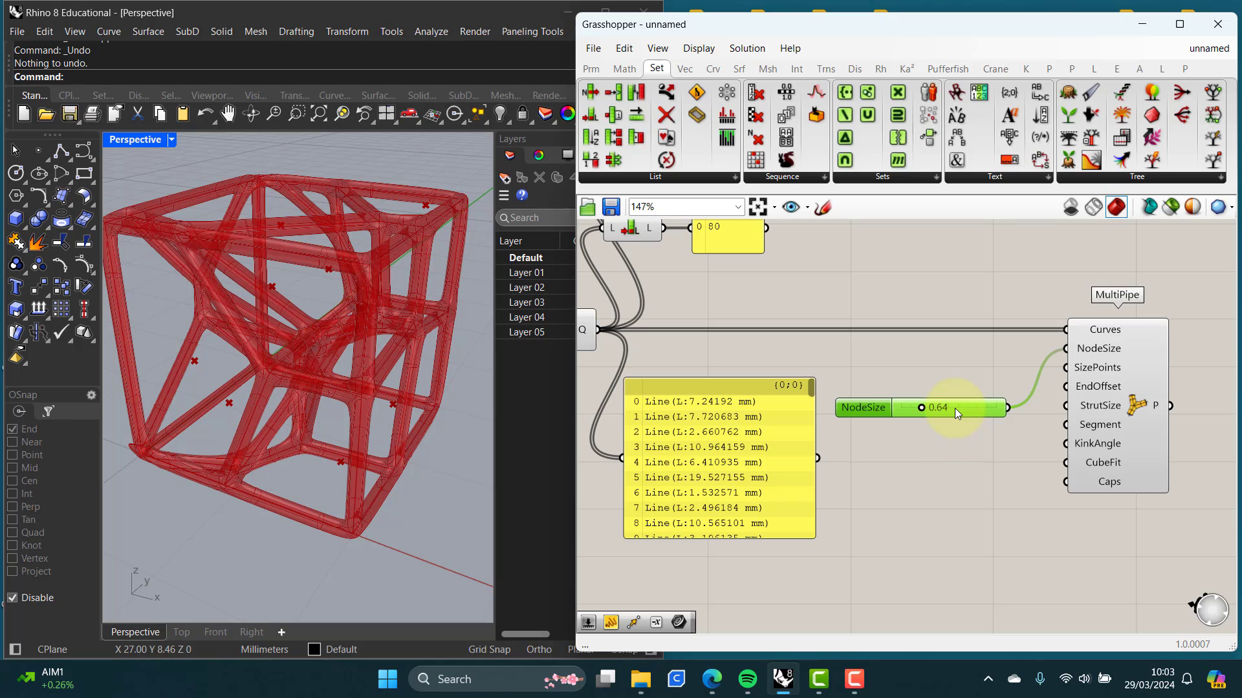
pyautogui.click(873, 407)
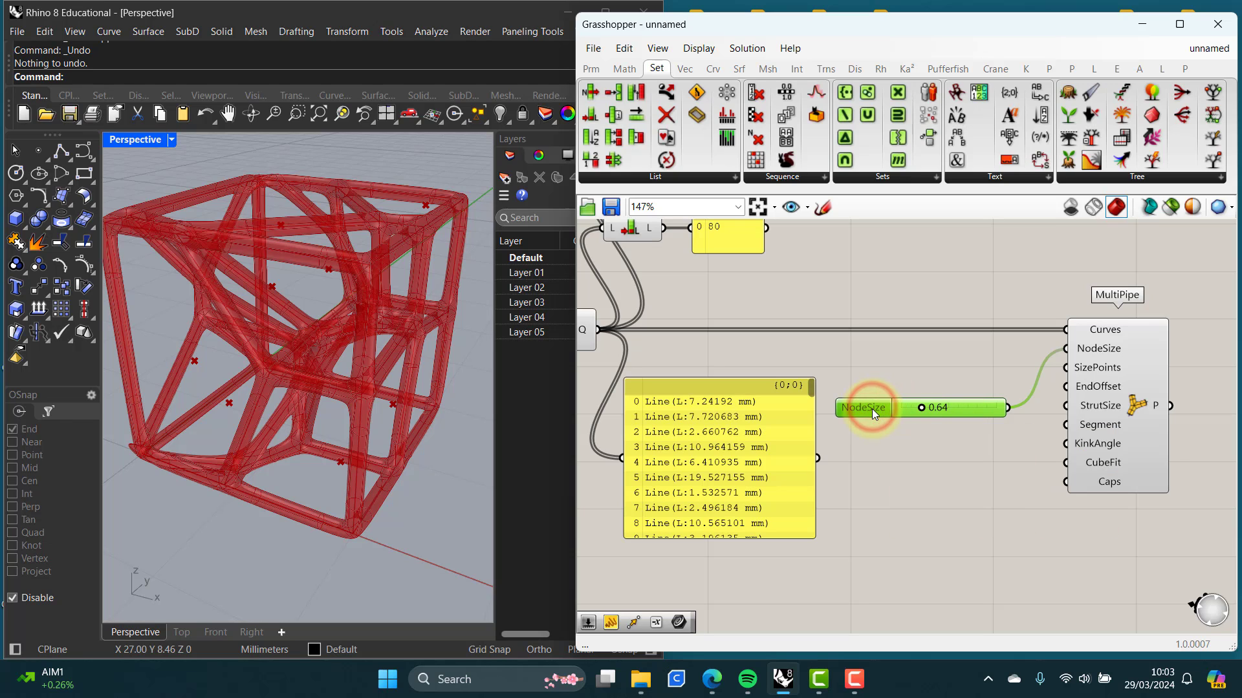
pyautogui.keyDown('alt'); pyautogui.moveTo(875, 416); pyautogui.dragTo(870, 460); pyautogui.keyUp('alt')
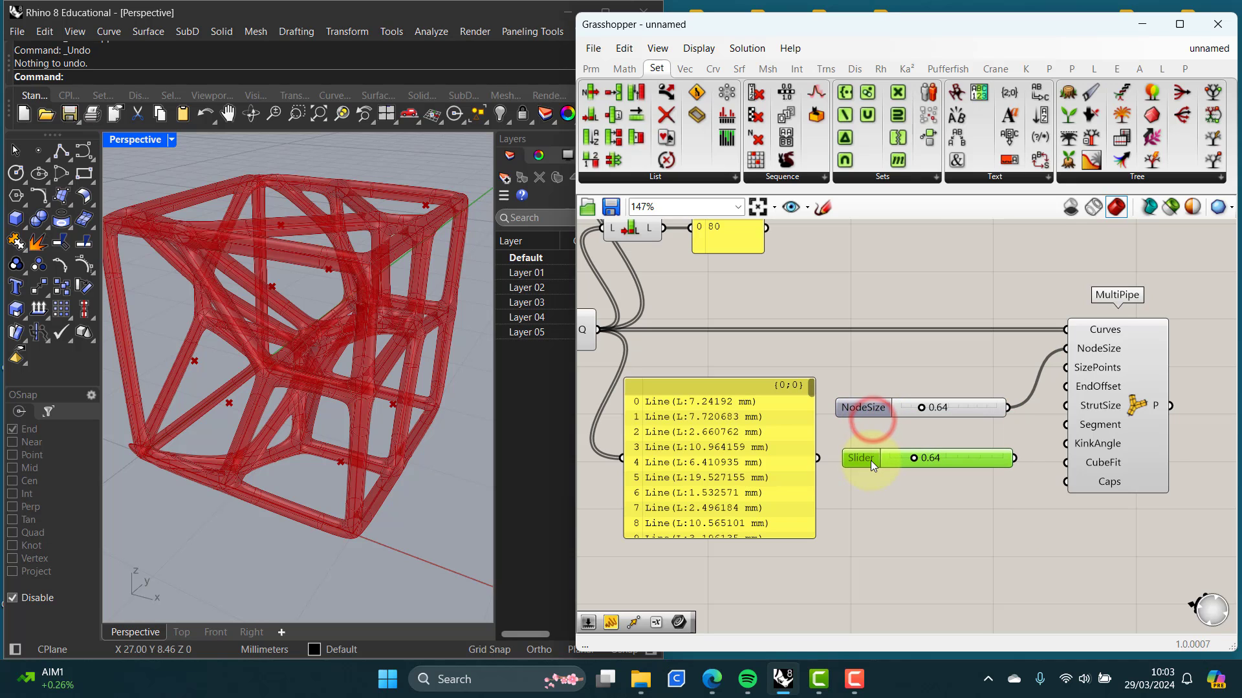
pyautogui.moveTo(1014, 458); pyautogui.dragTo(1051, 407)
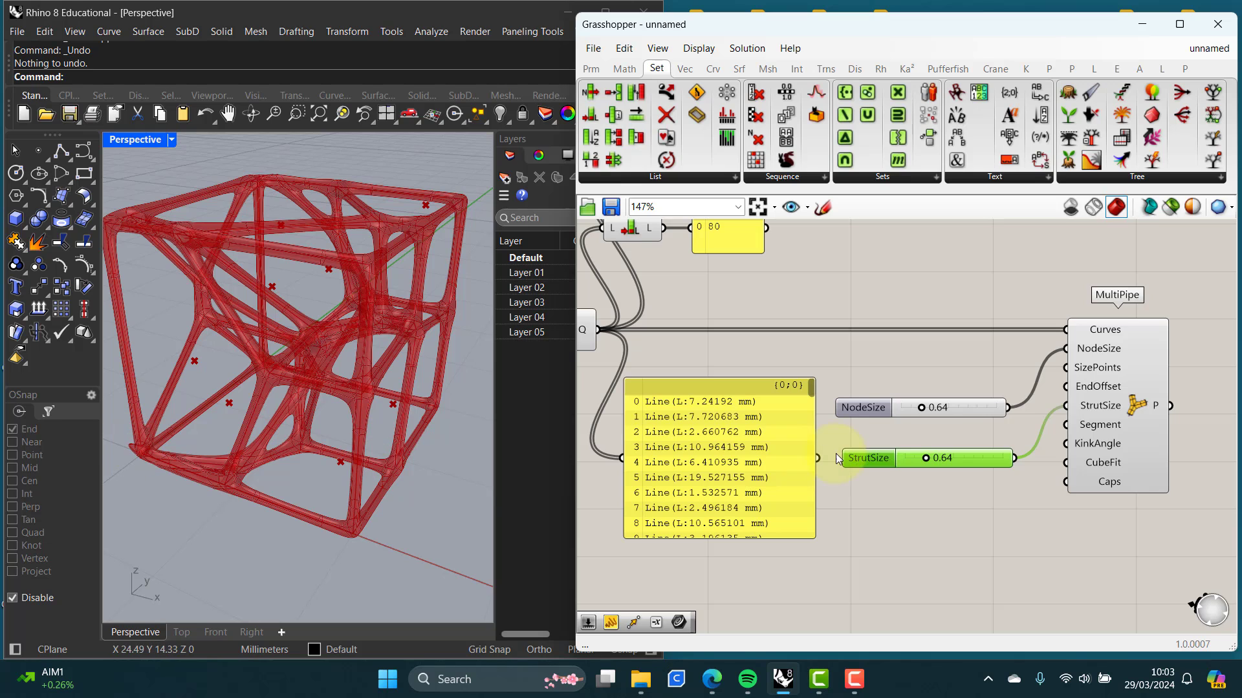
# Step: Set the Populate 3D Seed slider to 2 and view the resulting frame from another angle
pyautogui.moveTo(722, 569); pyautogui.dragTo(904, 558, button='right')
pyautogui.scroll(-2, 705, 532)
pyautogui.moveTo(704, 531); pyautogui.dragTo(880, 513, button='right')
pyautogui.moveTo(736, 514); pyautogui.dragTo(847, 503, button='right')
pyautogui.moveTo(720, 477); pyautogui.dragTo(819, 493, button='right')
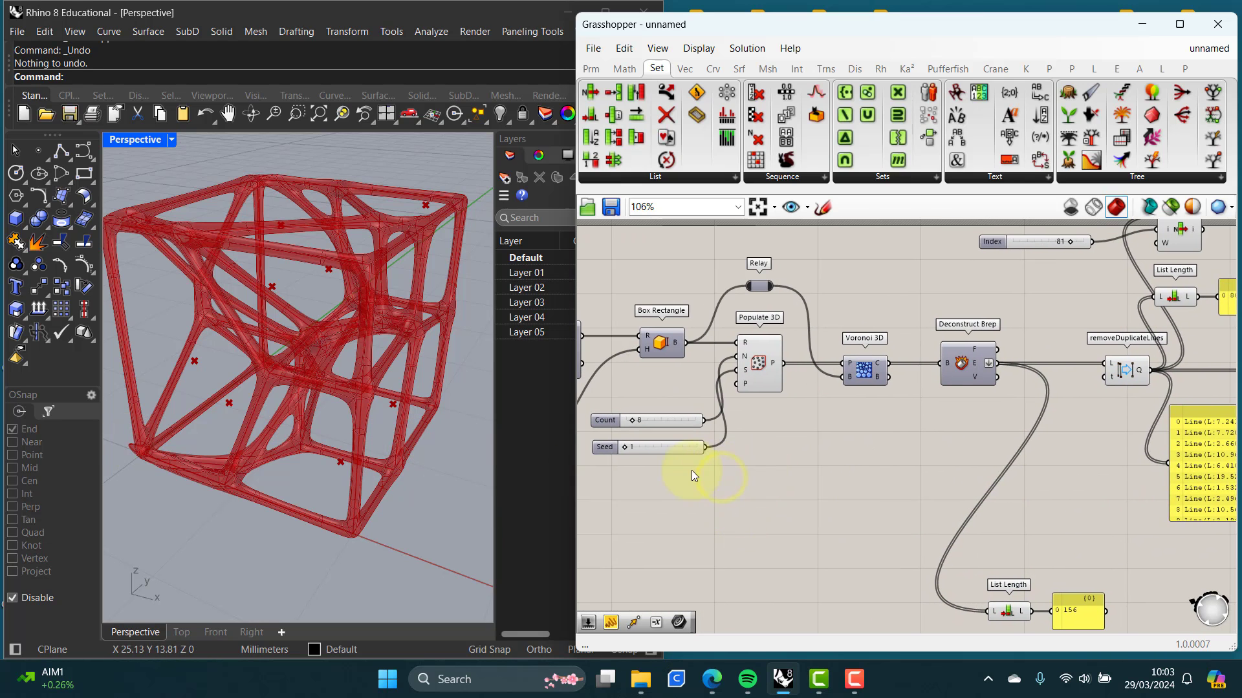
pyautogui.scroll(3, 625, 456)
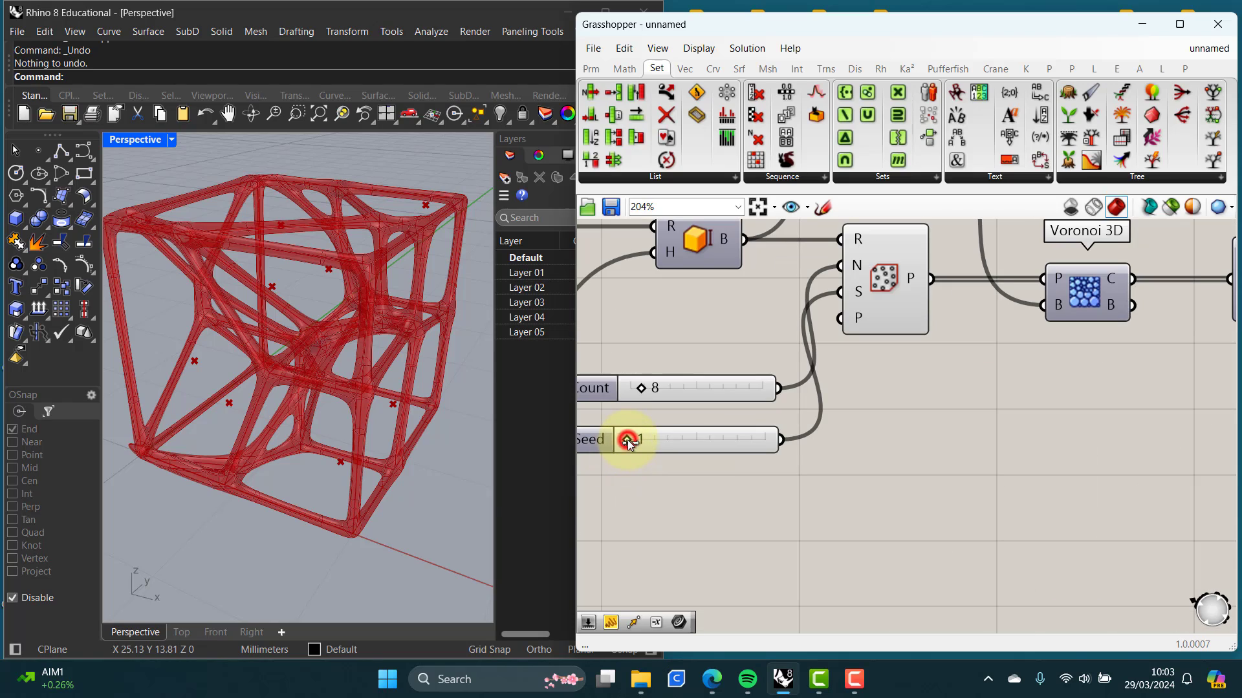
pyautogui.moveTo(628, 440); pyautogui.dragTo(638, 440)
pyautogui.moveTo(357, 417); pyautogui.dragTo(590, 410, button='right')
pyautogui.scroll(-2, 828, 461)
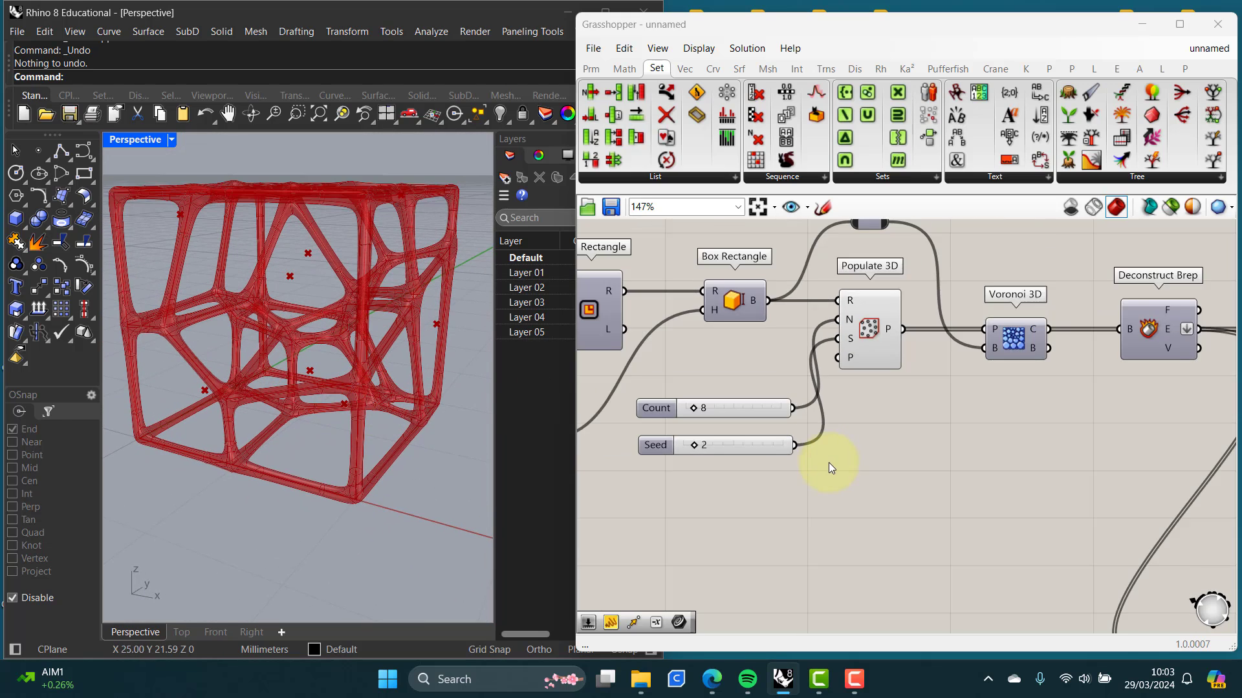
# Step: Set the StrutSize slider to 0.41 and inspect the thinner struts around the whole frame
pyautogui.scroll(-2, 829, 465)
pyautogui.moveTo(884, 471); pyautogui.dragTo(716, 468, button='right')
pyautogui.moveTo(886, 470); pyautogui.dragTo(661, 469, button='right')
pyautogui.scroll(2, 977, 476)
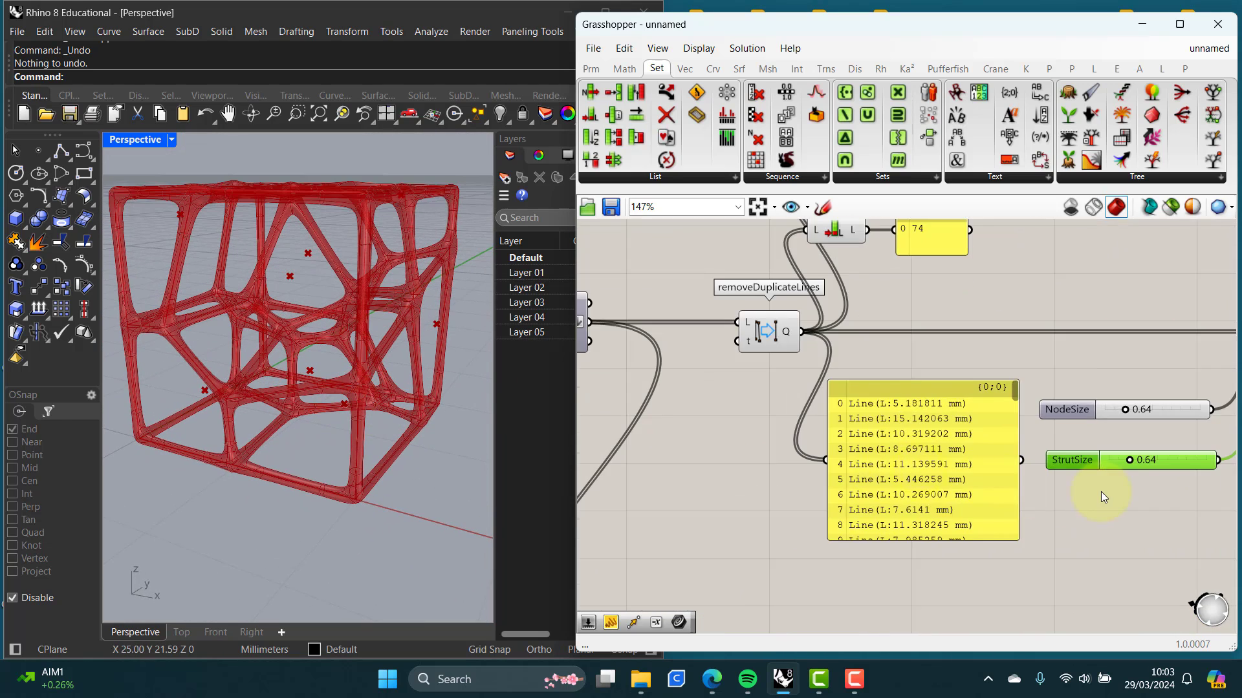
pyautogui.scroll(4, 1101, 492)
pyautogui.moveTo(1103, 499); pyautogui.dragTo(875, 486, button='right')
pyautogui.doubleClick(1009, 417)
pyautogui.write('0.41')
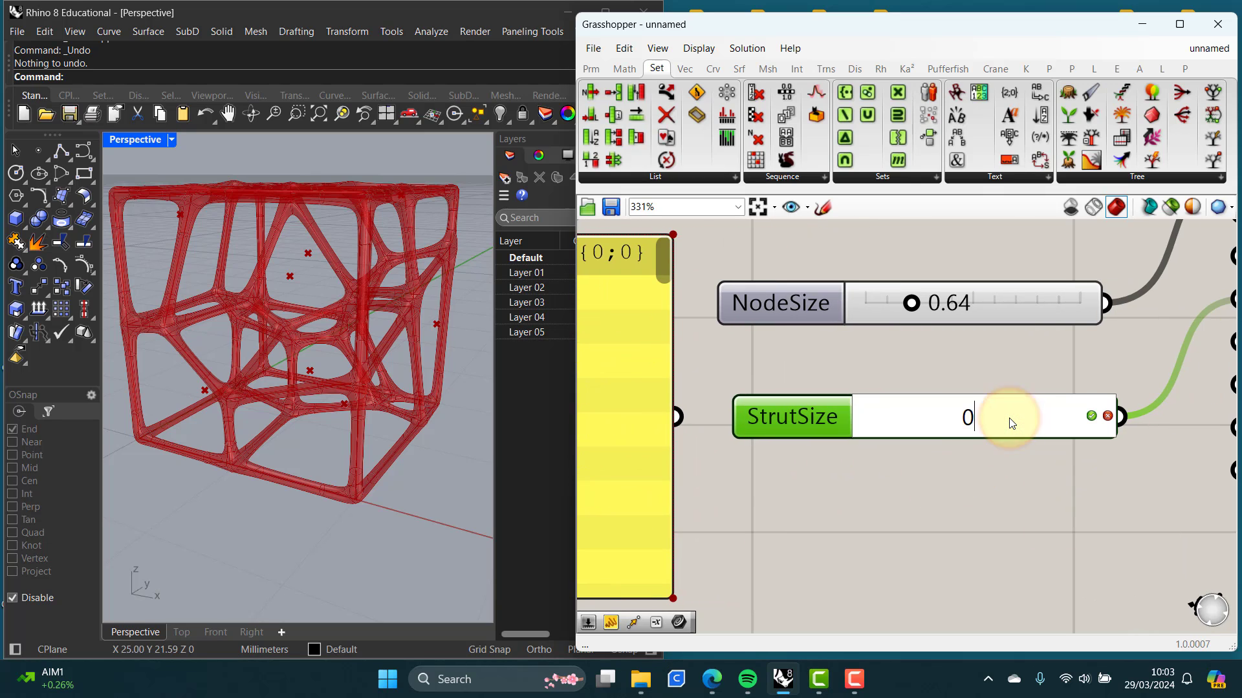
pyautogui.click(1091, 416)
pyautogui.moveTo(472, 415); pyautogui.dragTo(337, 420, button='right')
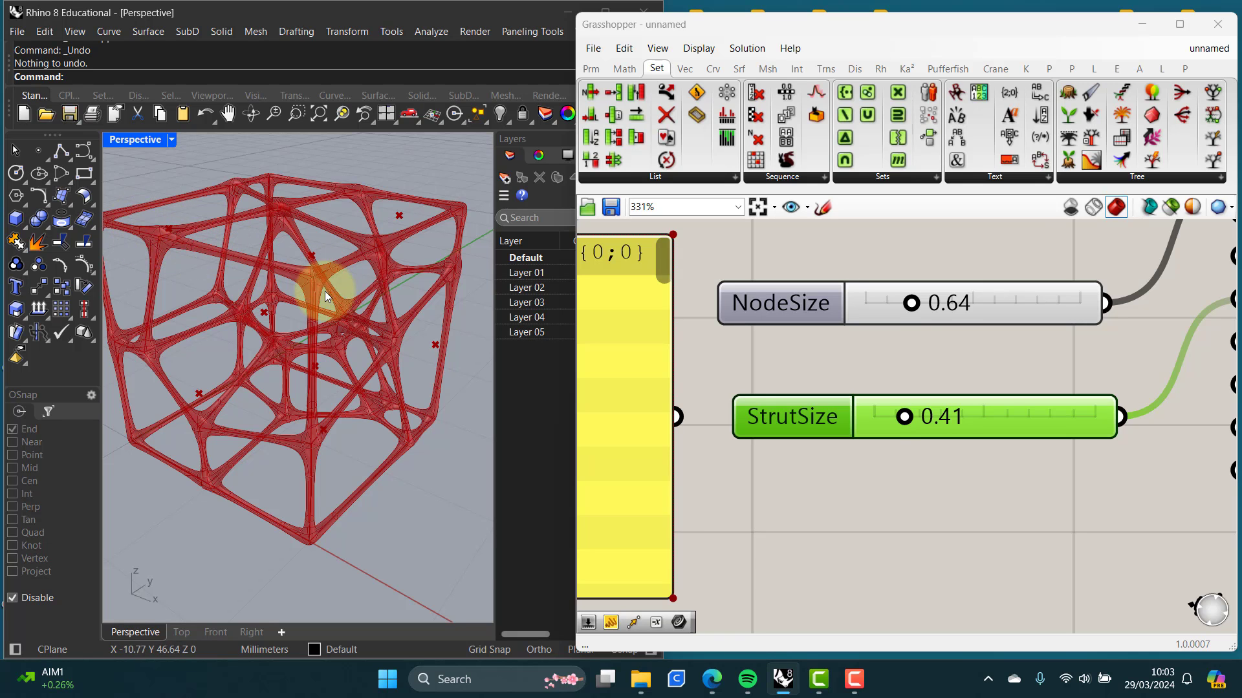
pyautogui.scroll(-2, 323, 337)
pyautogui.moveTo(323, 338)
pyautogui.mouseDown(button='right')
pyautogui.moveTo(343, 350)
pyautogui.moveTo(330, 357)
pyautogui.mouseUp(button='right')
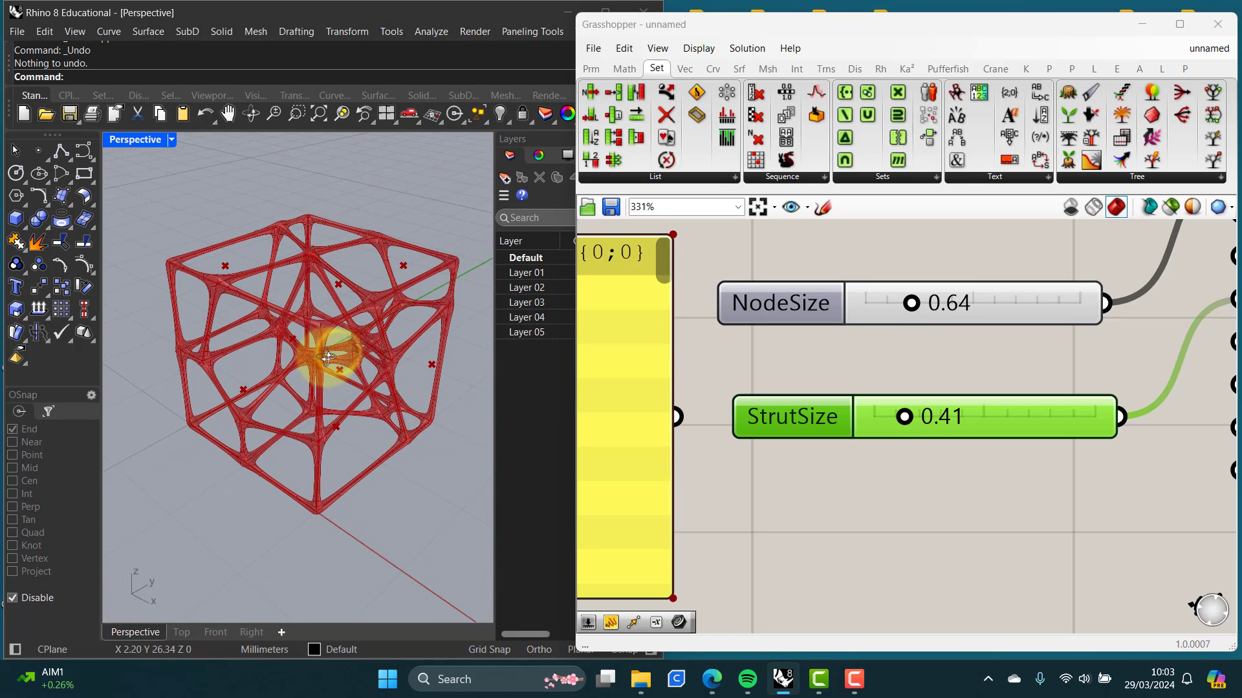
# Step: Move MultiPipe farther from its sliders and compare its geometry with the removeDuplicateLines output
pyautogui.scroll(-4, 920, 420)
pyautogui.scroll(-2, 981, 445)
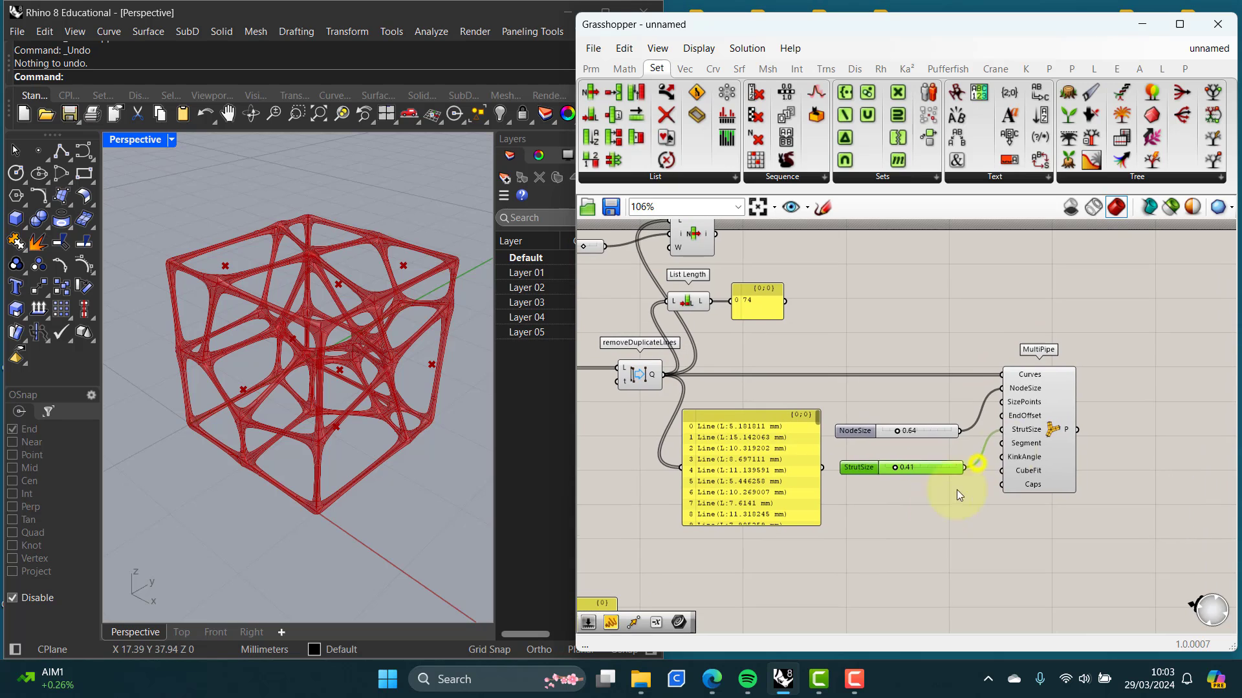
pyautogui.click(1076, 426)
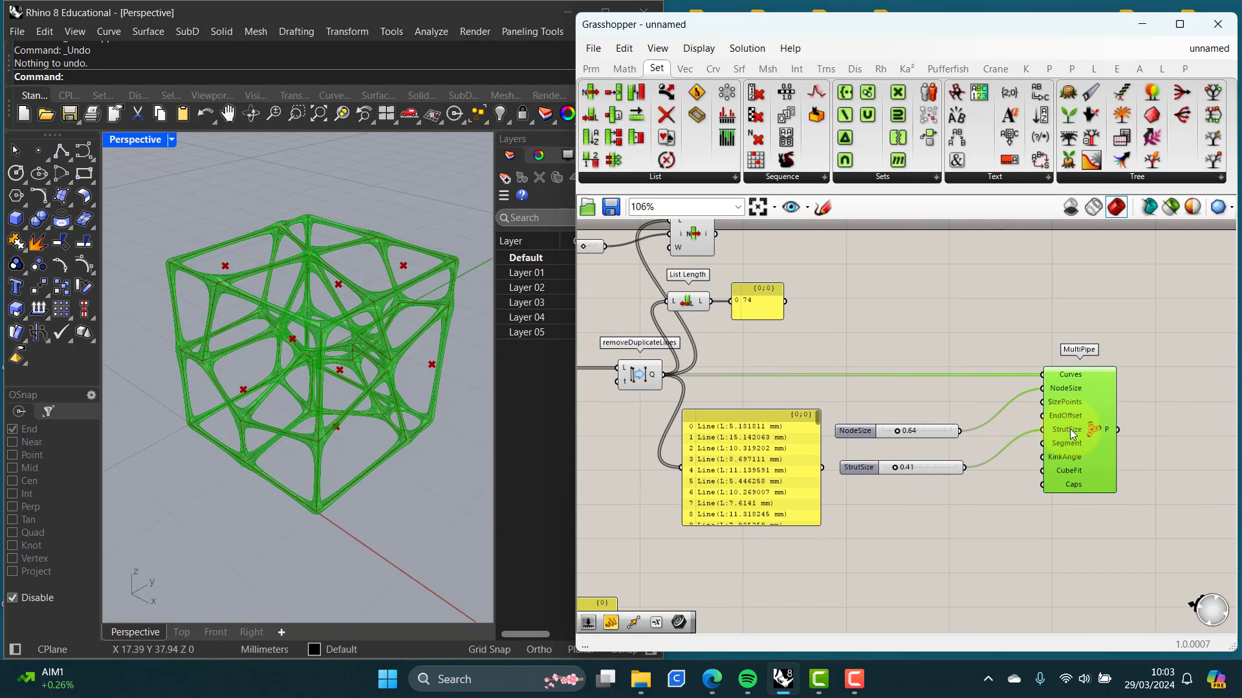
pyautogui.moveTo(926, 493); pyautogui.dragTo(970, 494, button='right')
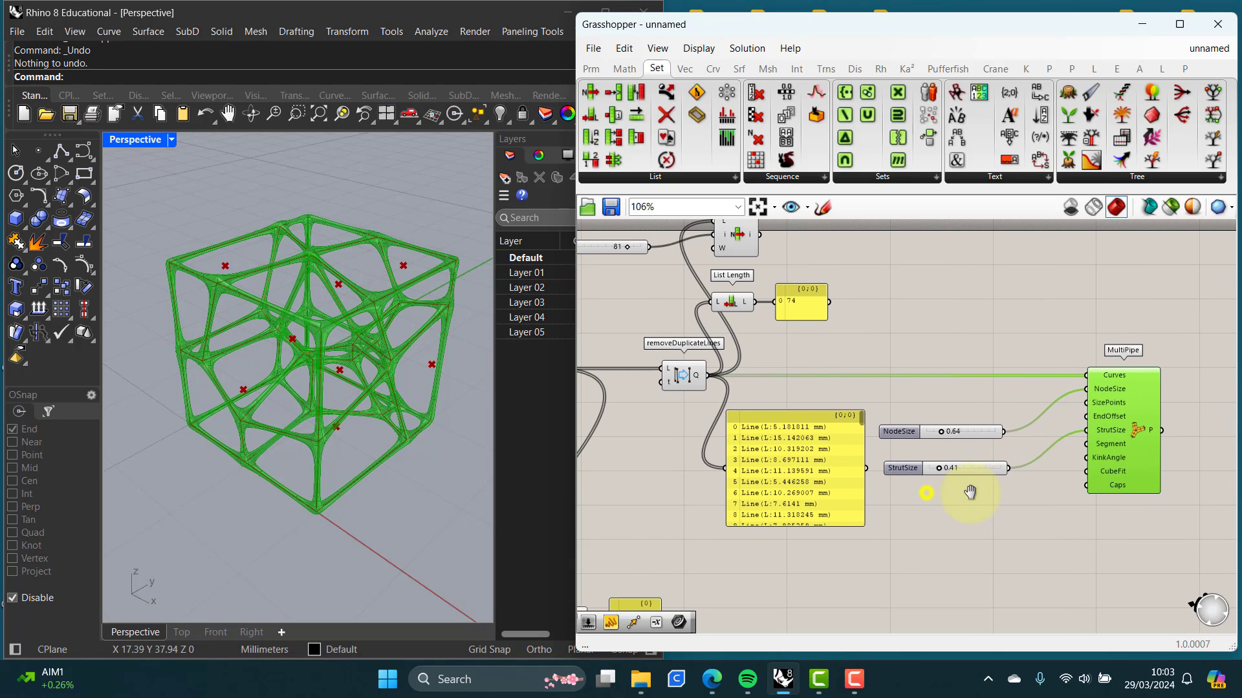
pyautogui.click(688, 381)
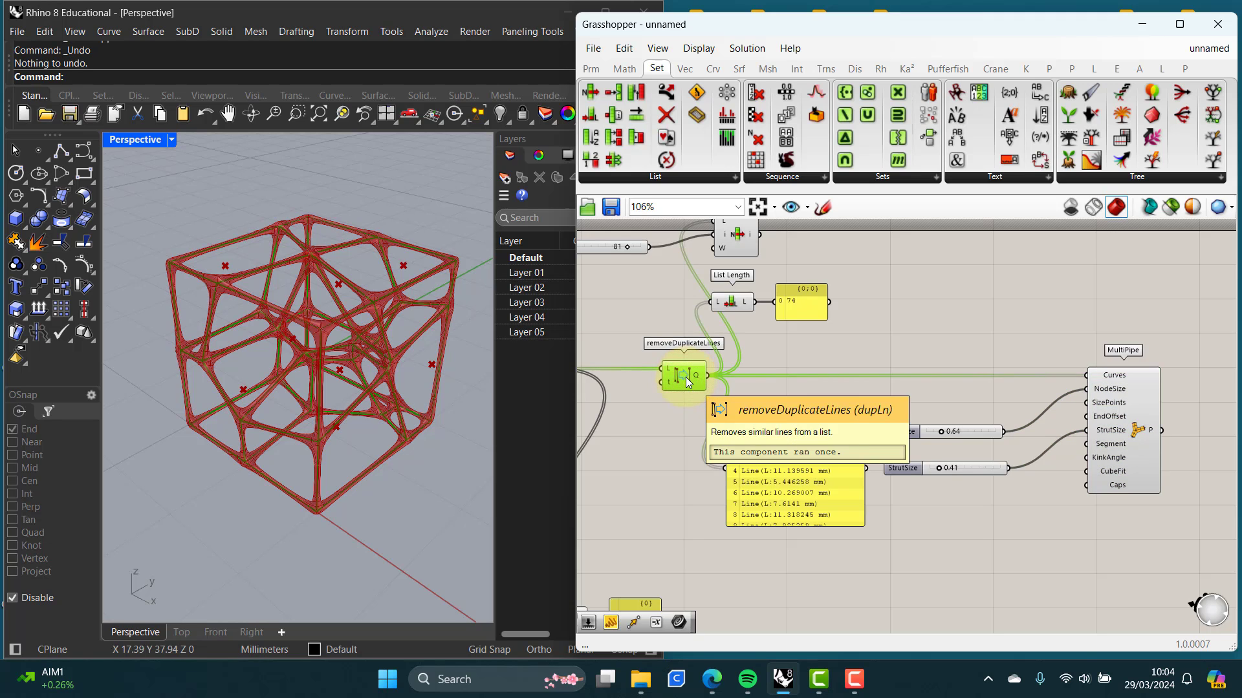
pyautogui.click(1131, 429)
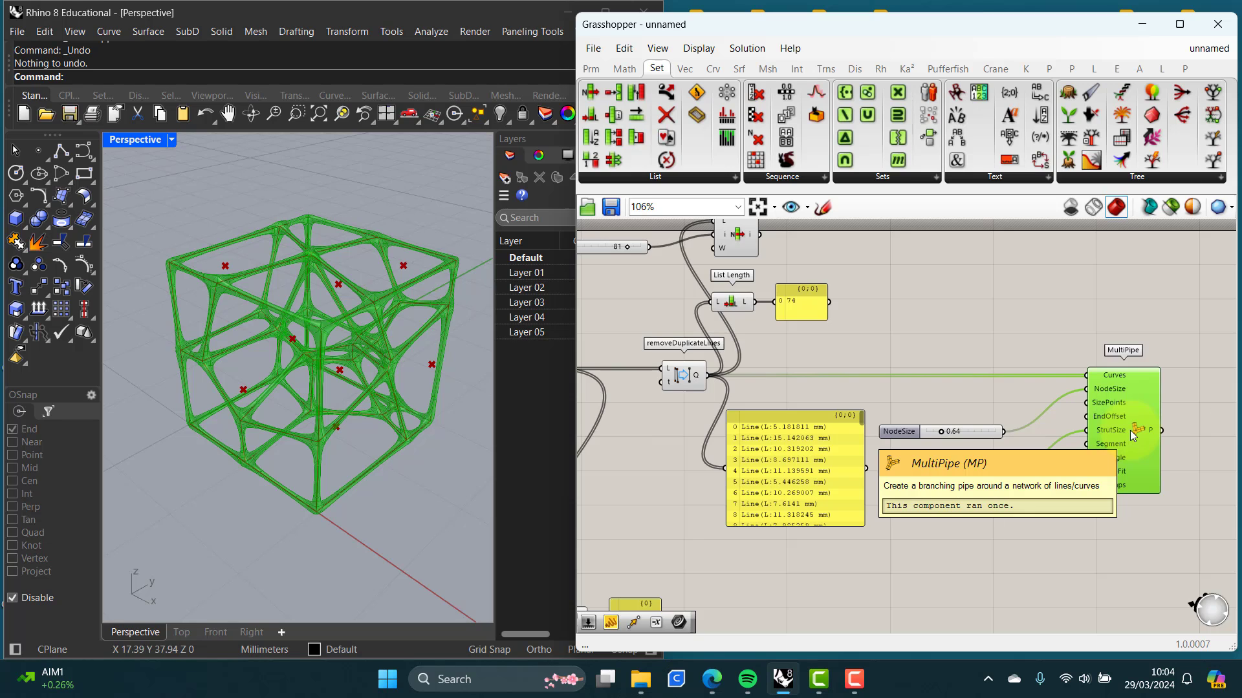
# Step: Turn off the preview of all components upstream of MultiPipe so that only the piped frame is displayed, then clear the selection
pyautogui.scroll(-2, 996, 524)
pyautogui.scroll(-2, 996, 524)
pyautogui.moveTo(970, 515); pyautogui.dragTo(1145, 477, button='right')
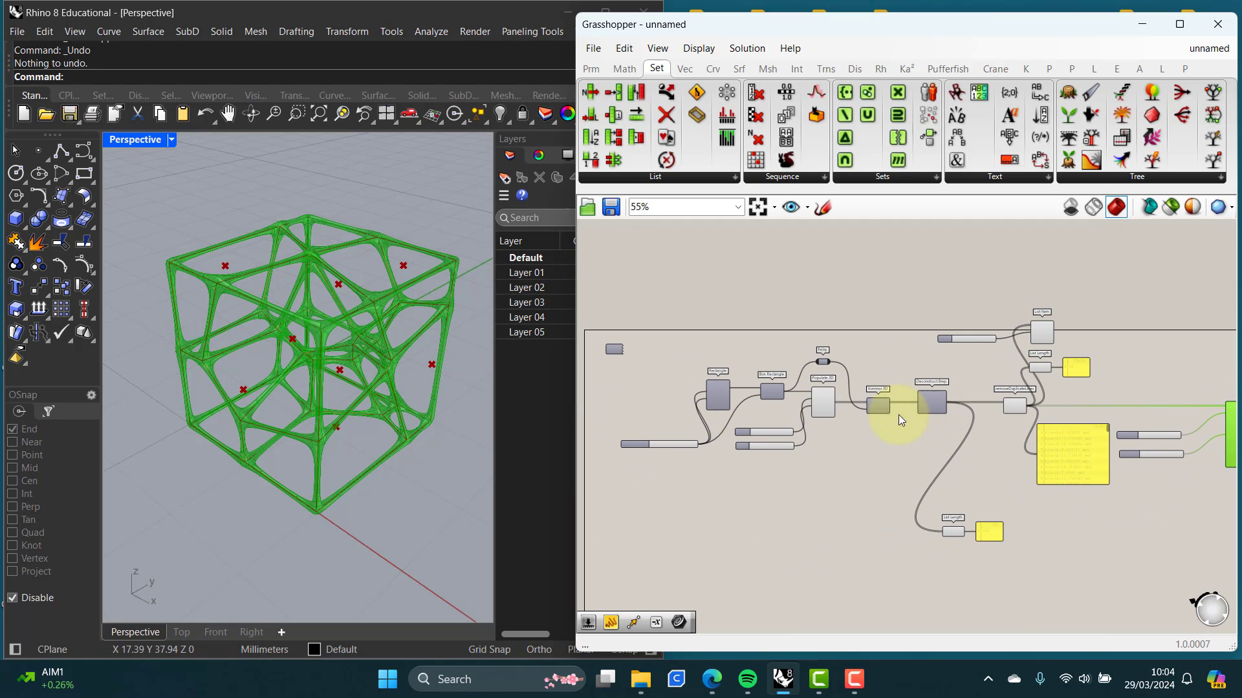
pyautogui.scroll(-1, 1011, 429)
pyautogui.moveTo(1057, 429); pyautogui.dragTo(987, 446, button='right')
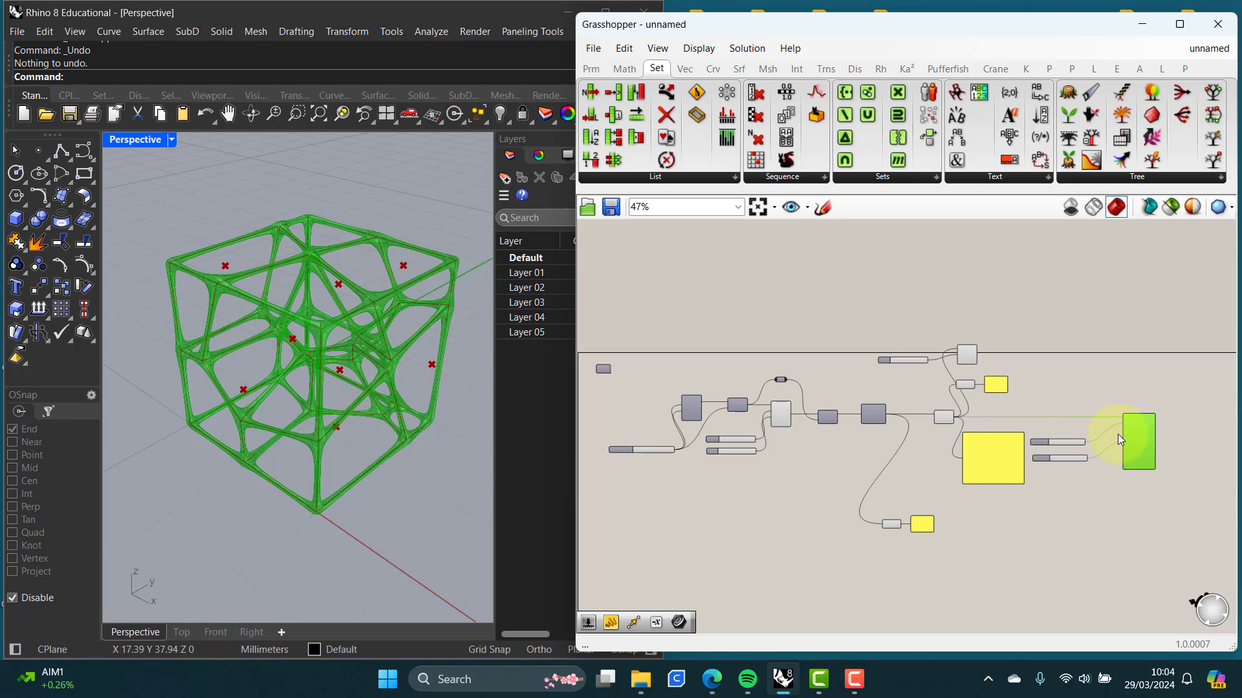
pyautogui.moveTo(1102, 581); pyautogui.dragTo(630, 316)
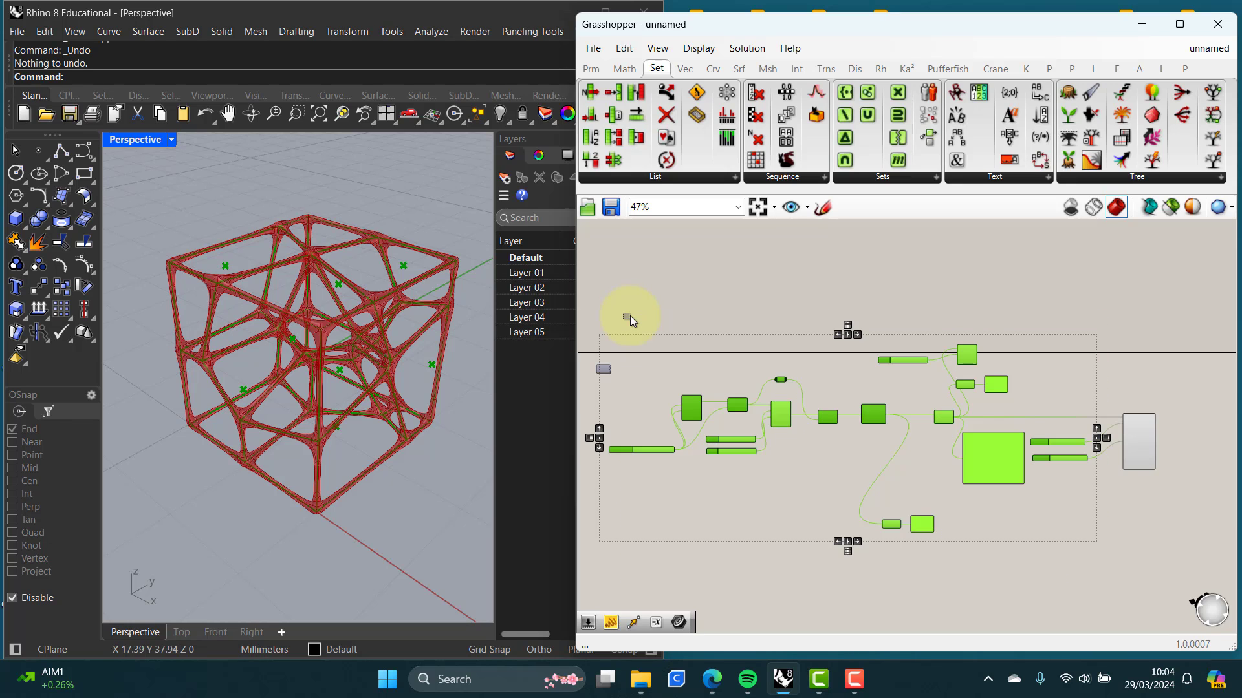
pyautogui.middleClick(879, 417)
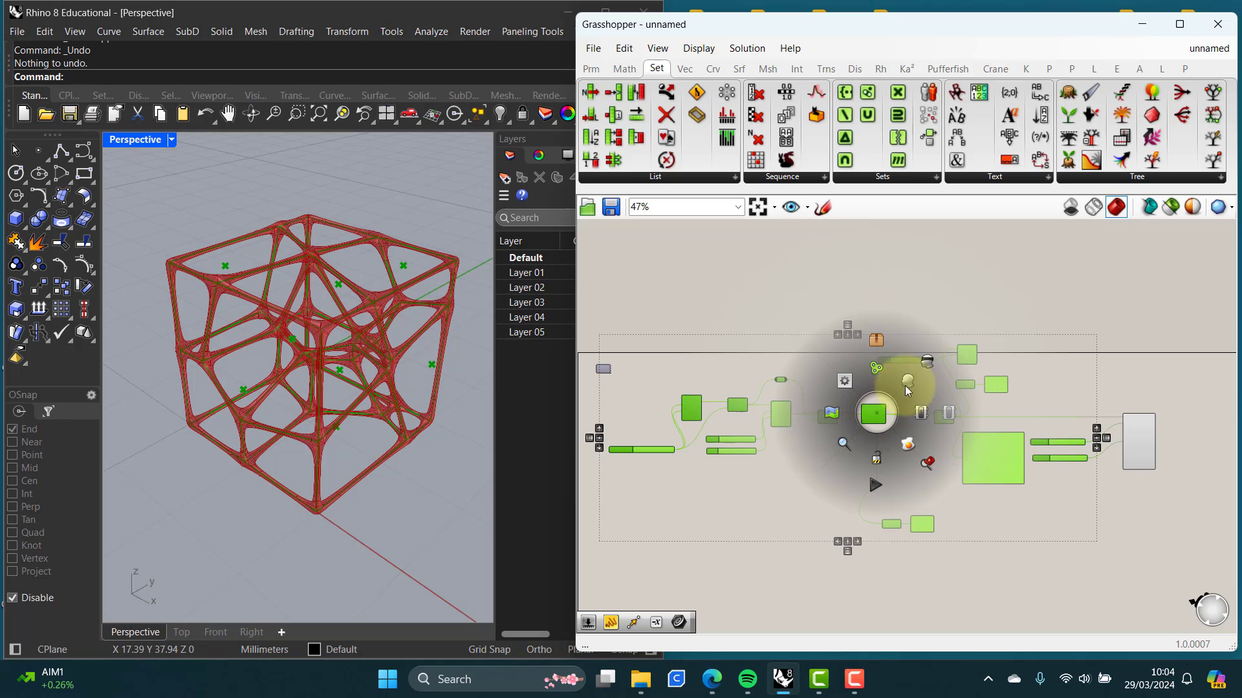
pyautogui.click(929, 362)
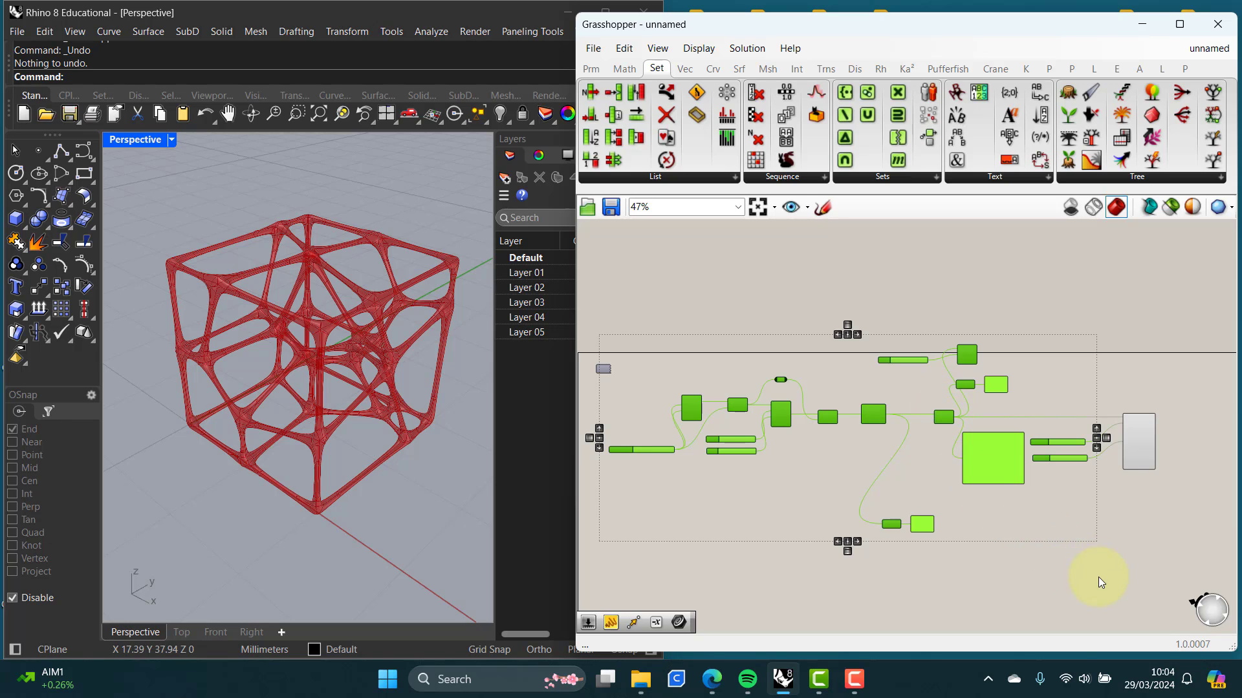
pyautogui.middleClick(878, 415)
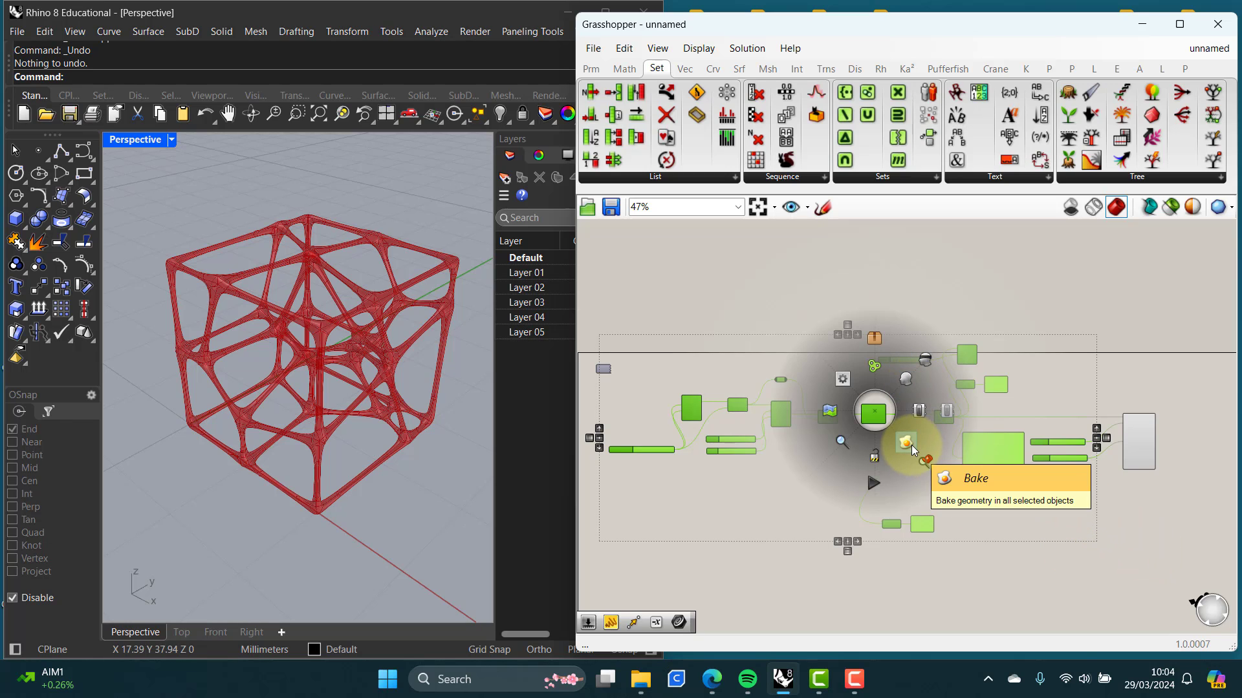
pyautogui.click(1130, 516)
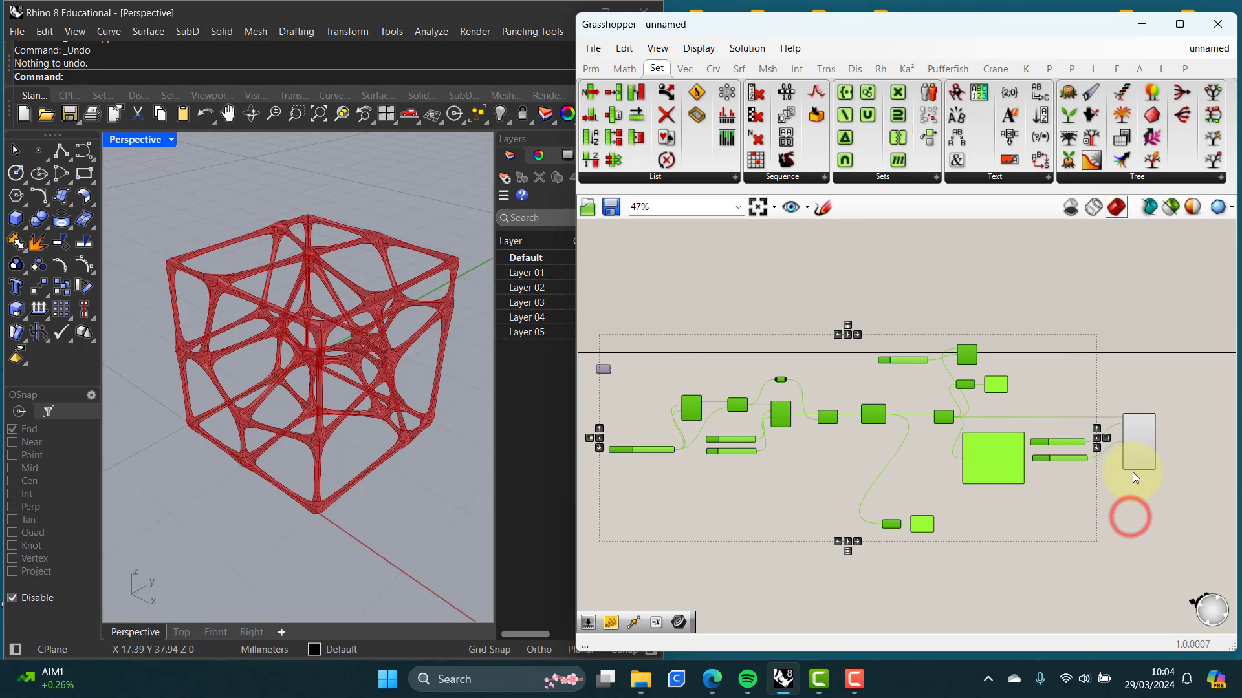
# Step: Bake the MultiPipe frame onto Layer 03 as a group
pyautogui.scroll(5, 1143, 462)
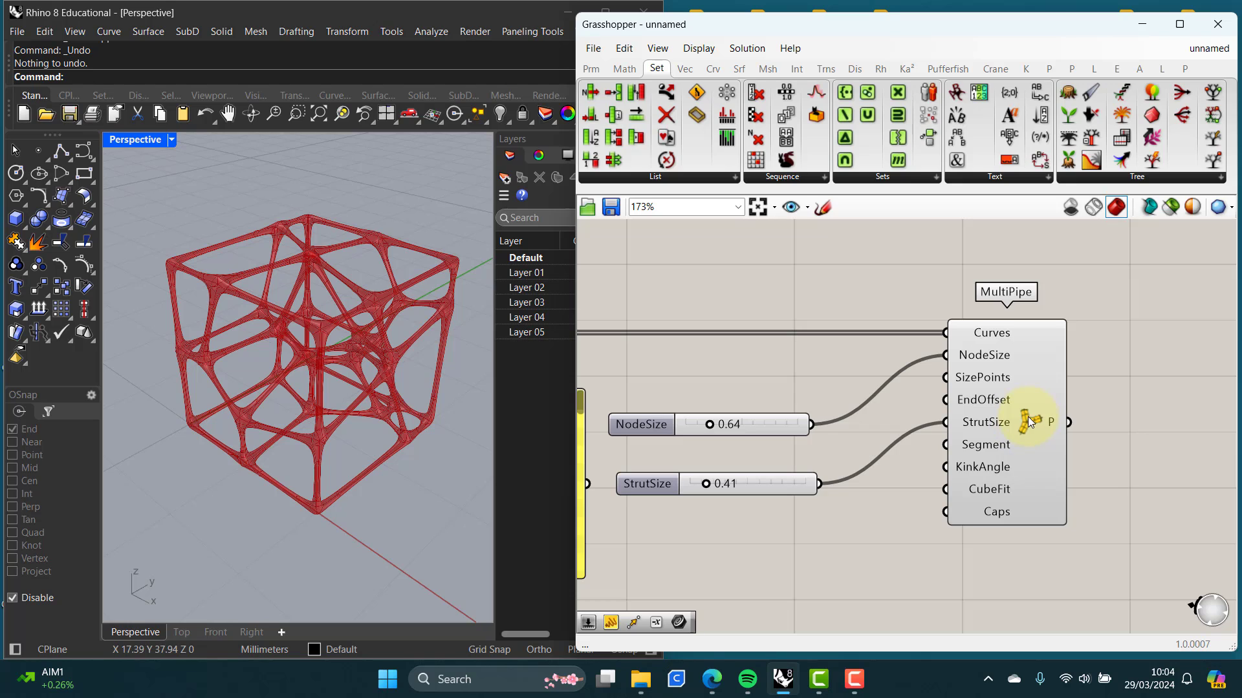
pyautogui.rightClick(1029, 420)
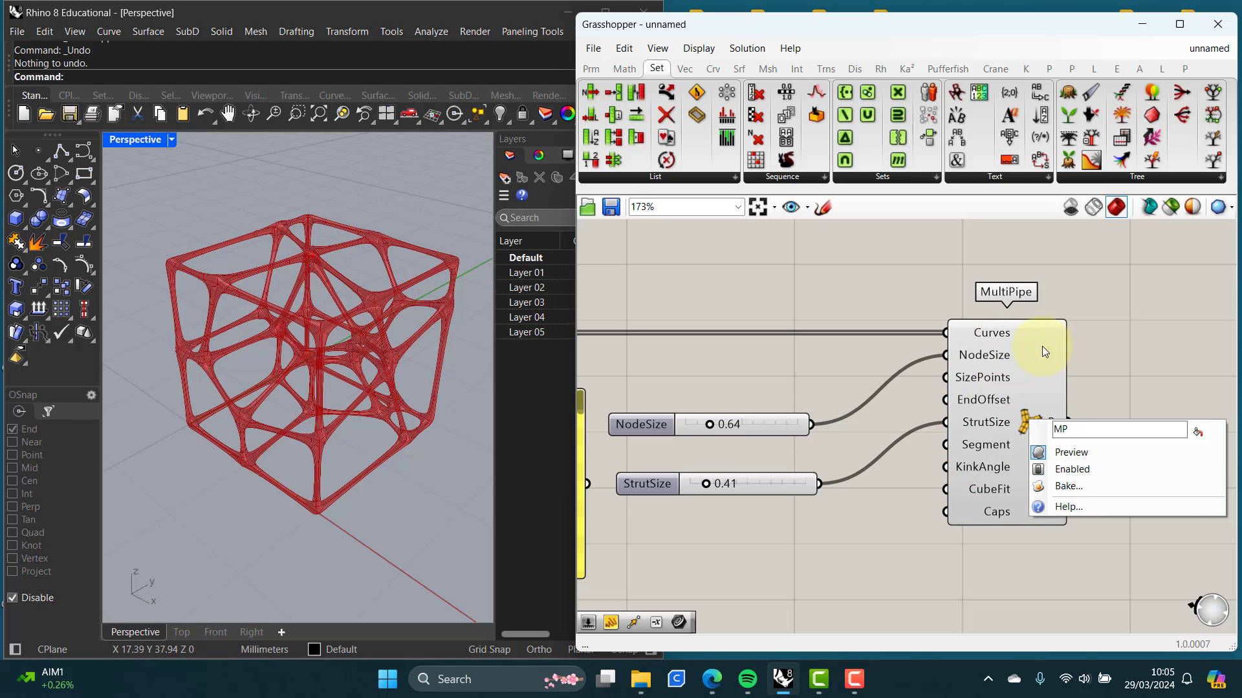
pyautogui.click(1066, 486)
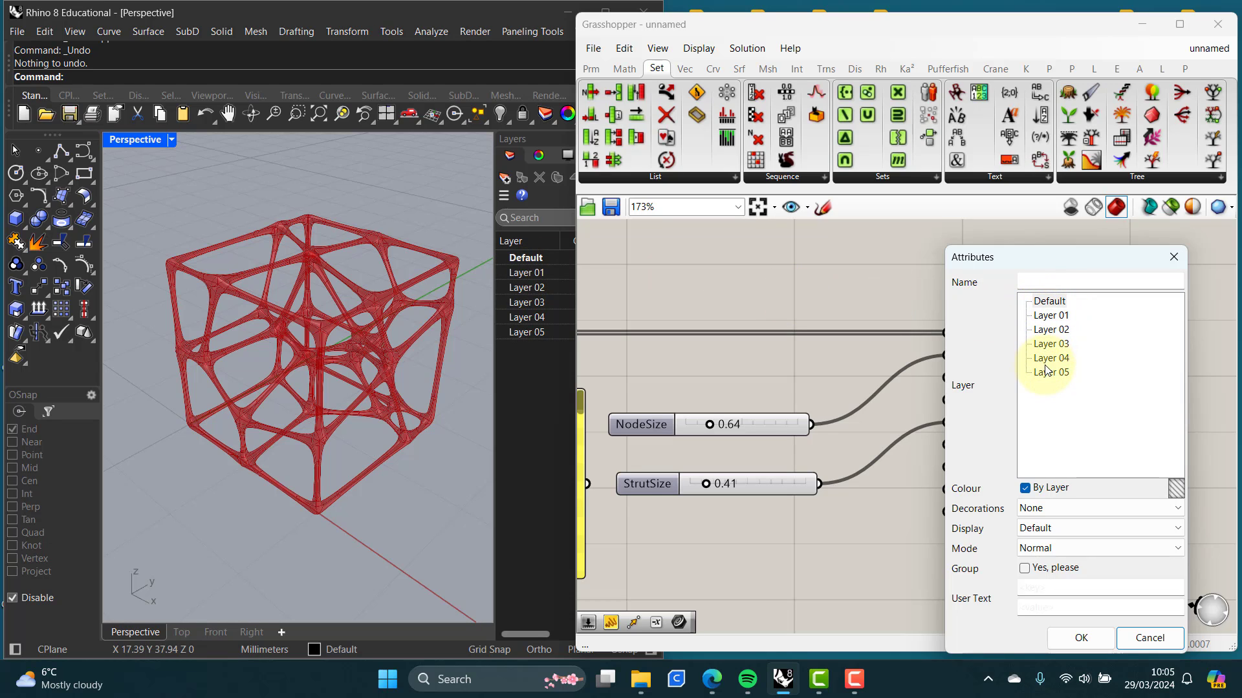
pyautogui.click(1045, 345)
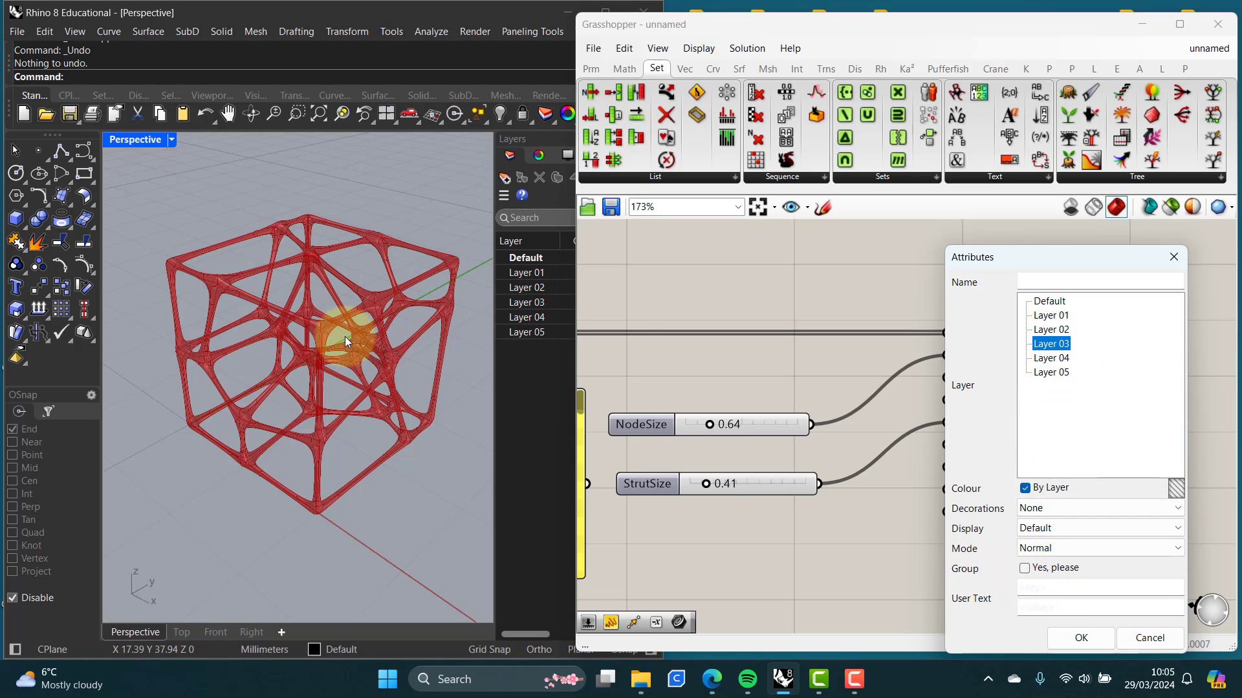
pyautogui.click(1024, 568)
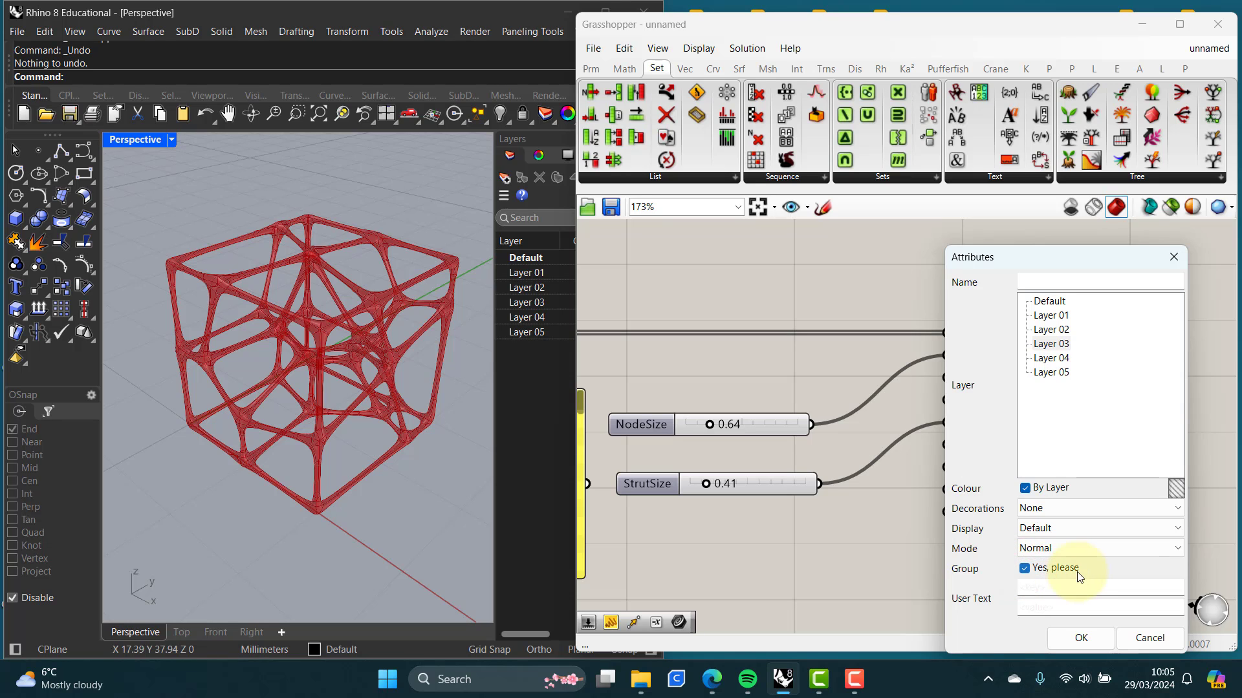
pyautogui.click(1080, 639)
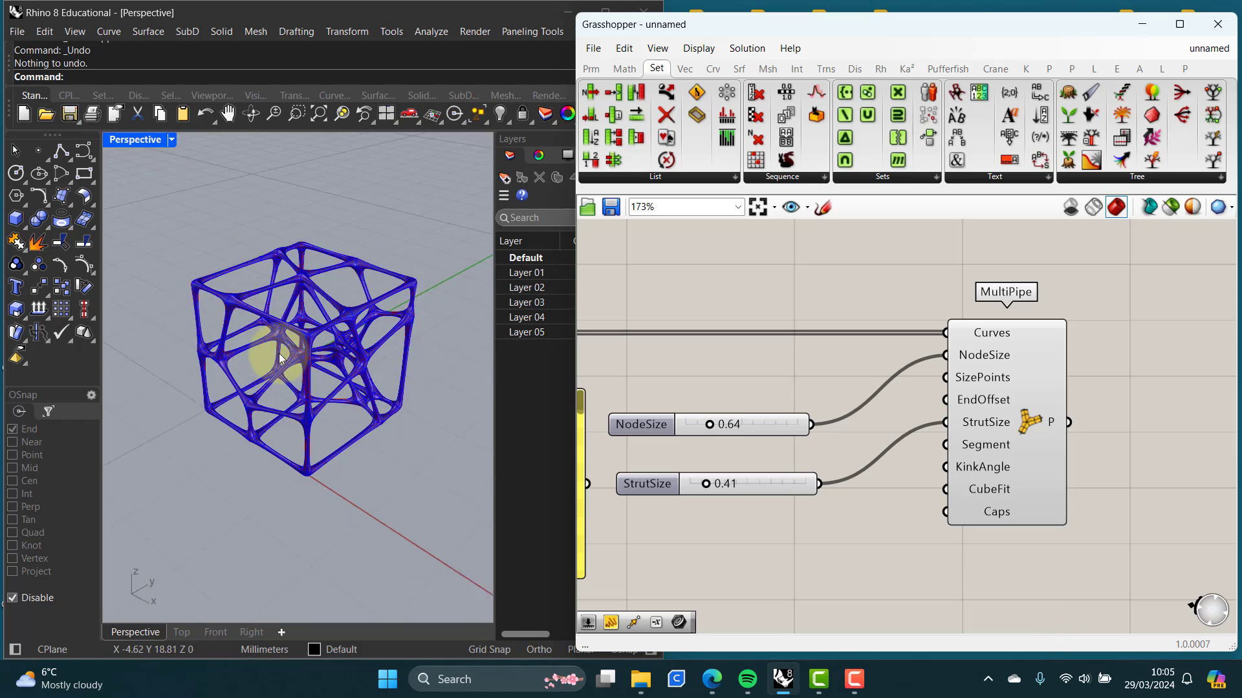
# Step: Move the baked blue frame away from the MultiPipe preview so the two stand side by side, and clear the selection
pyautogui.moveTo(281, 358); pyautogui.dragTo(330, 370, button='right')
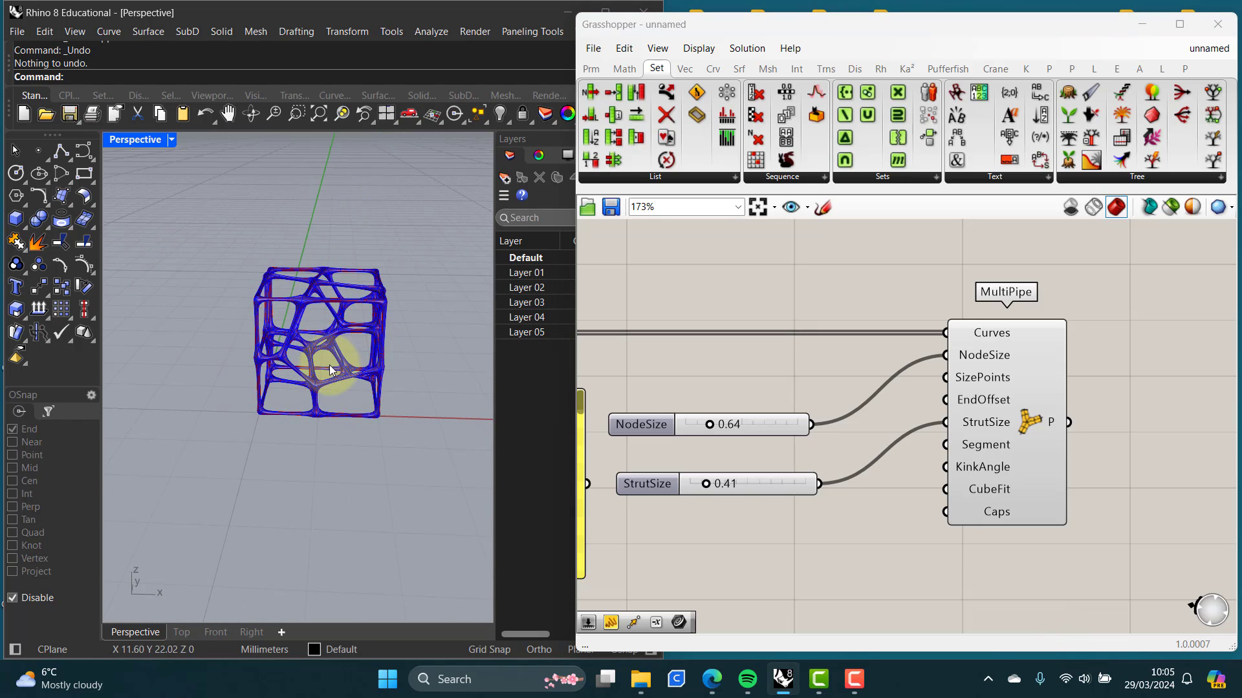
pyautogui.moveTo(311, 348); pyautogui.dragTo(123, 346)
pyautogui.click(327, 349)
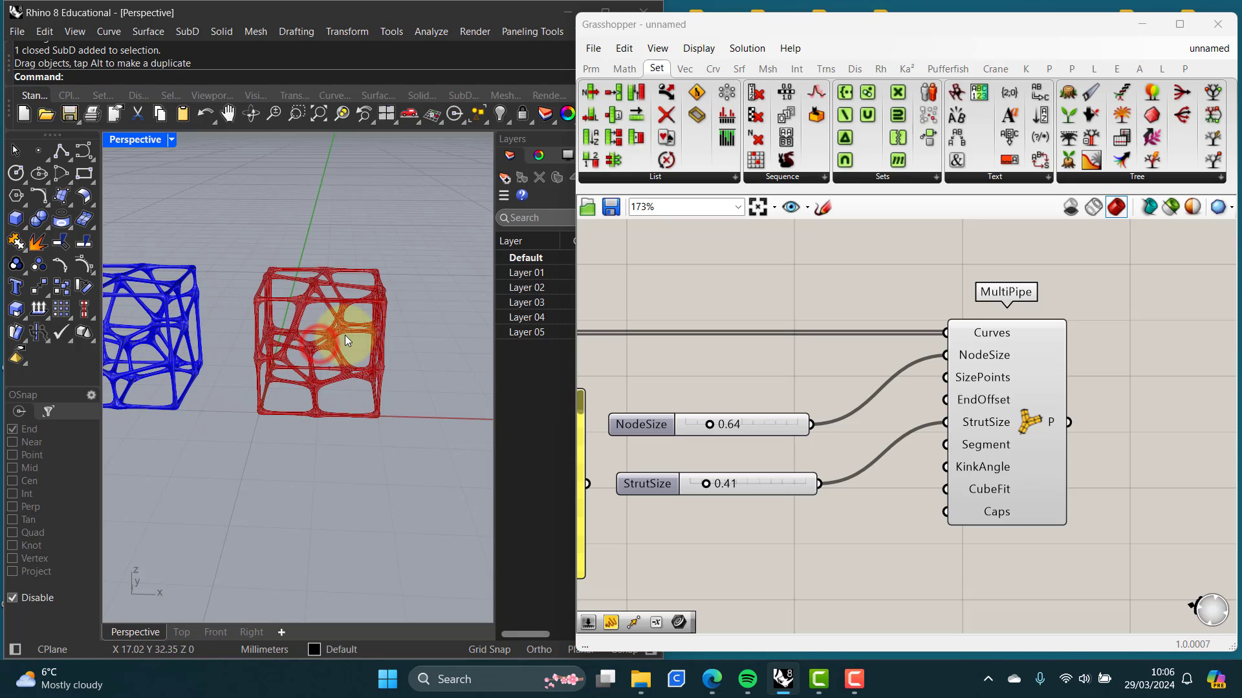
pyautogui.click(431, 363)
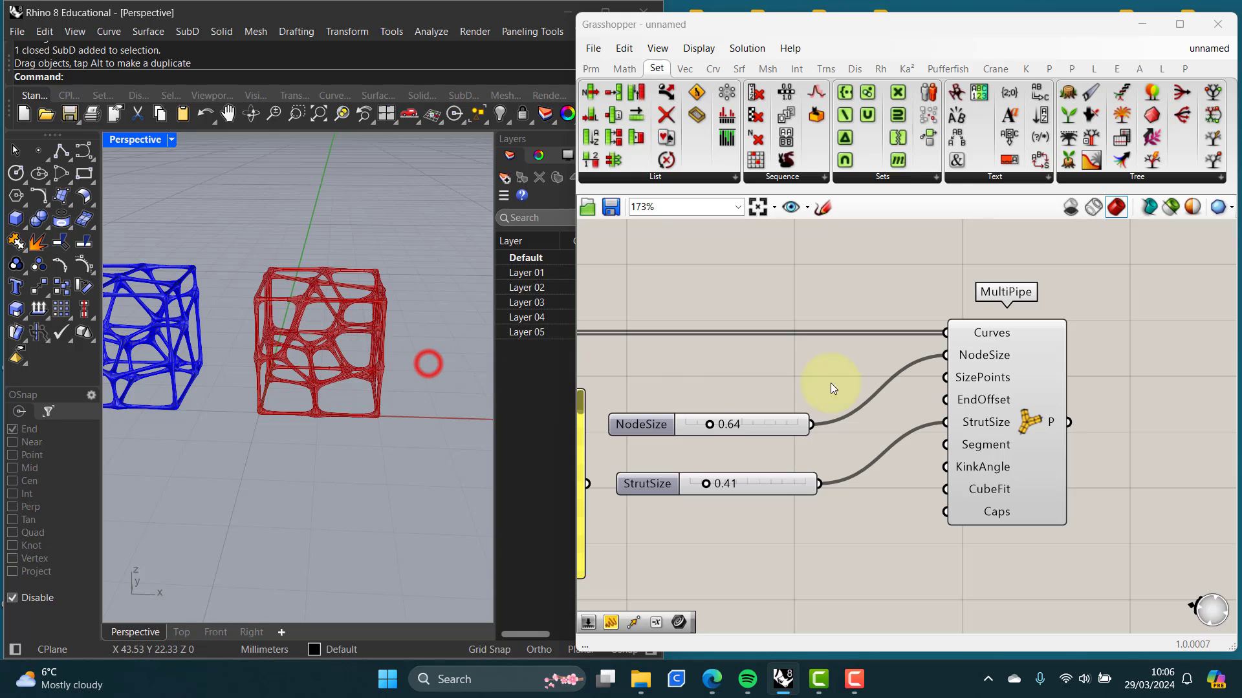
# Step: Compare the live MultiPipe preview with the baked blue frame by selecting each in turn and viewing both from another angle
pyautogui.click(1021, 423)
pyautogui.click(1120, 440)
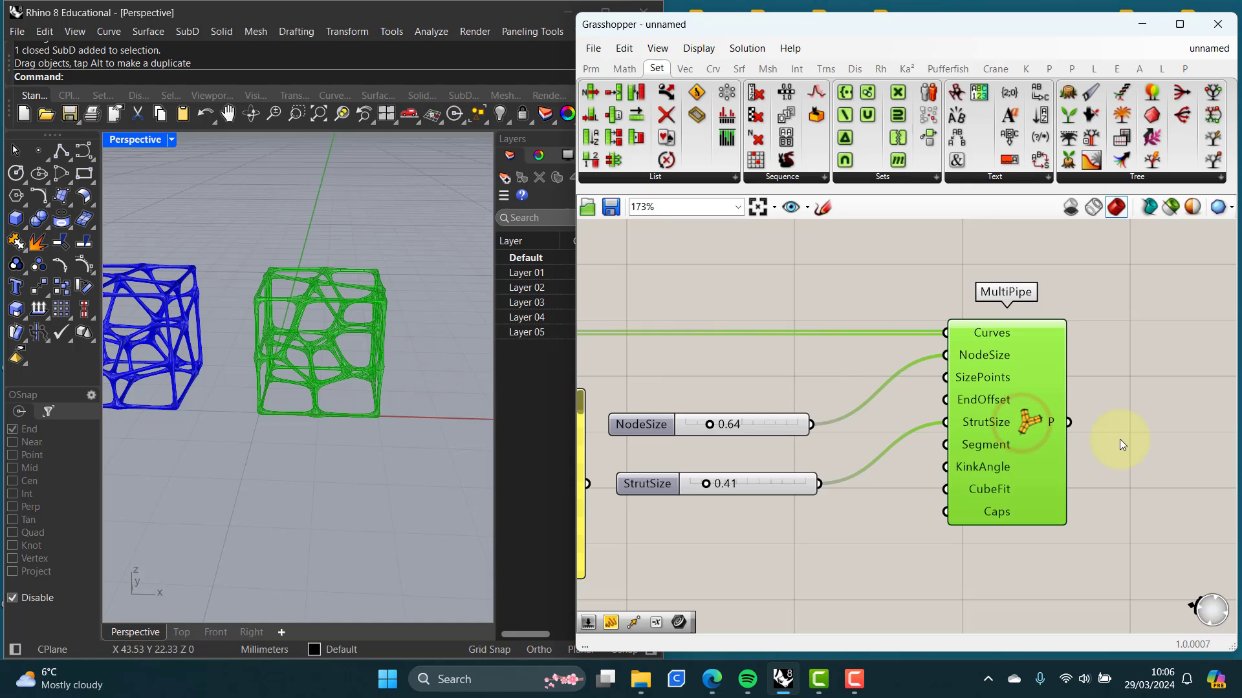
pyautogui.click(1025, 436)
pyautogui.click(1120, 438)
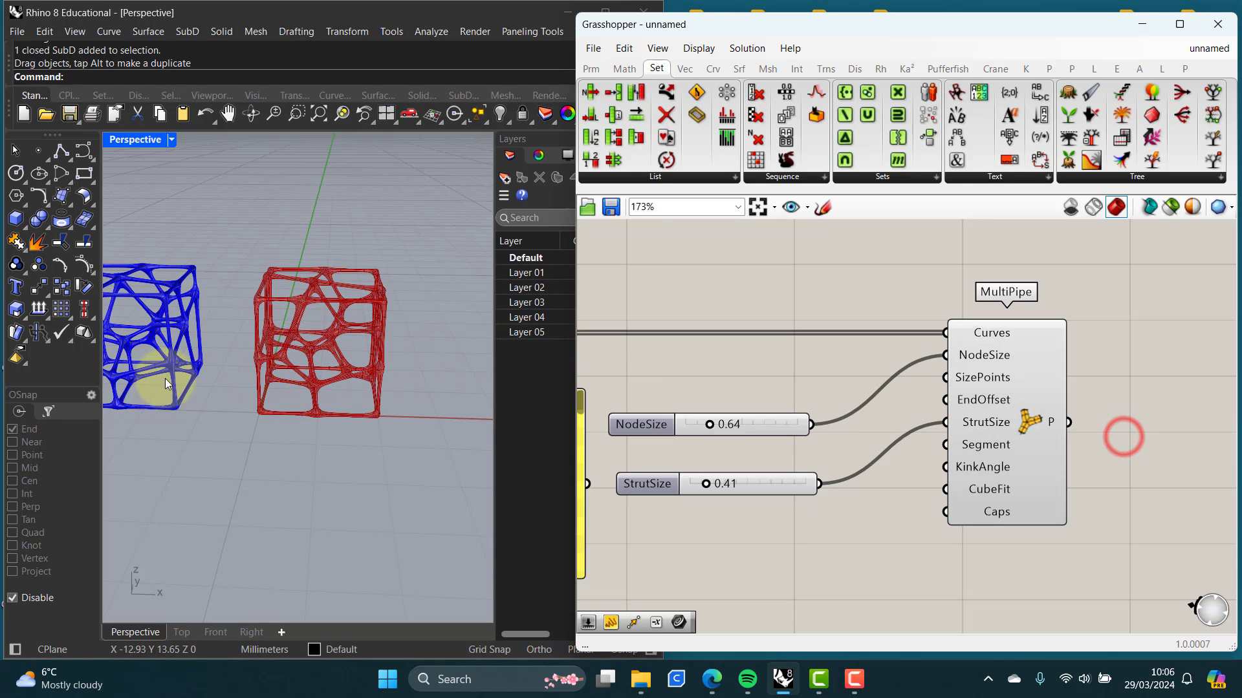
pyautogui.click(123, 353)
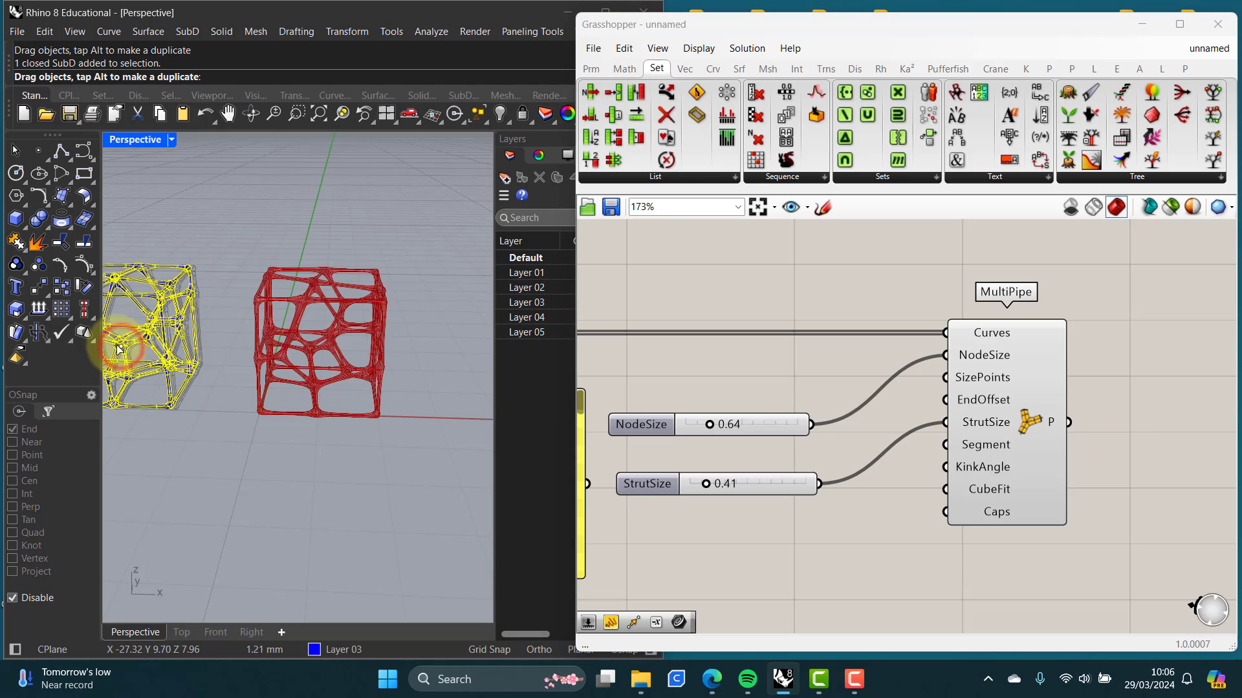
pyautogui.moveTo(246, 419); pyautogui.dragTo(272, 444, button='right')
pyautogui.click(272, 443)
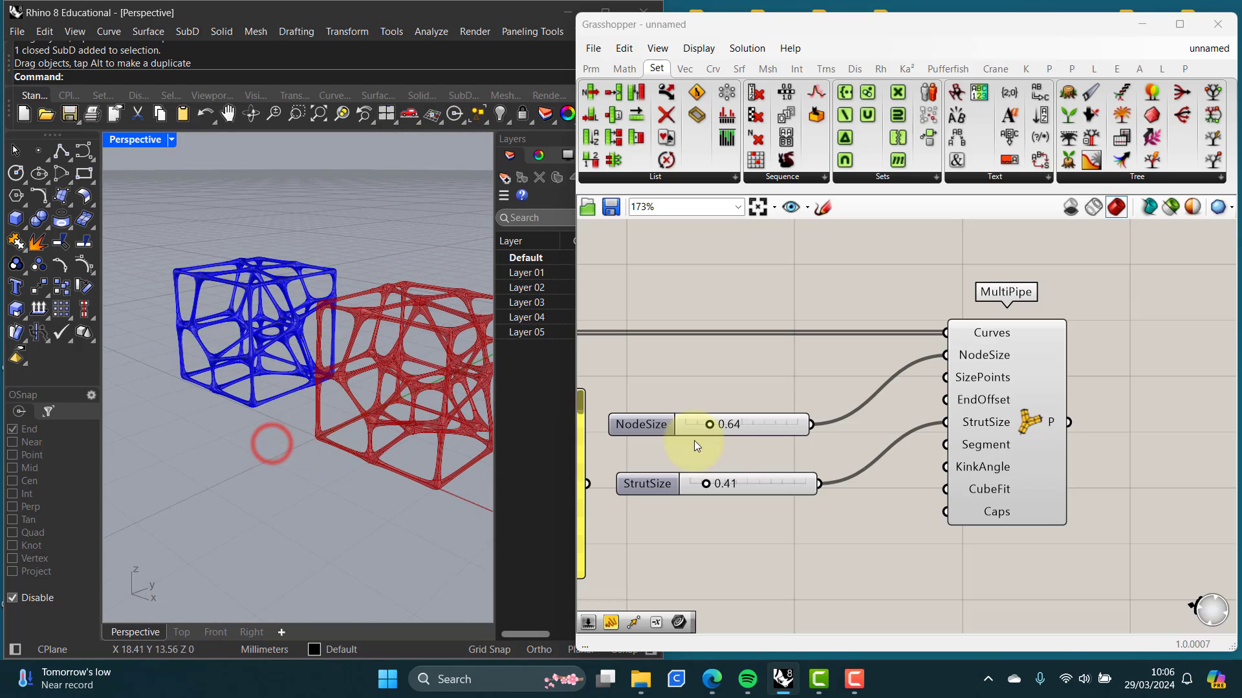
# Step: Set the Populate 3D Seed slider to 5 and view the new frame variation
pyautogui.scroll(-2, 695, 456)
pyautogui.moveTo(653, 456); pyautogui.dragTo(848, 440, button='right')
pyautogui.moveTo(711, 448); pyautogui.dragTo(846, 444, button='right')
pyautogui.moveTo(669, 463)
pyautogui.mouseDown(button='right')
pyautogui.moveTo(823, 451)
pyautogui.moveTo(793, 468)
pyautogui.moveTo(843, 468)
pyautogui.mouseUp(button='right')
pyautogui.moveTo(679, 462); pyautogui.dragTo(813, 461, button='right')
pyautogui.scroll(2, 617, 454)
pyautogui.scroll(2, 616, 454)
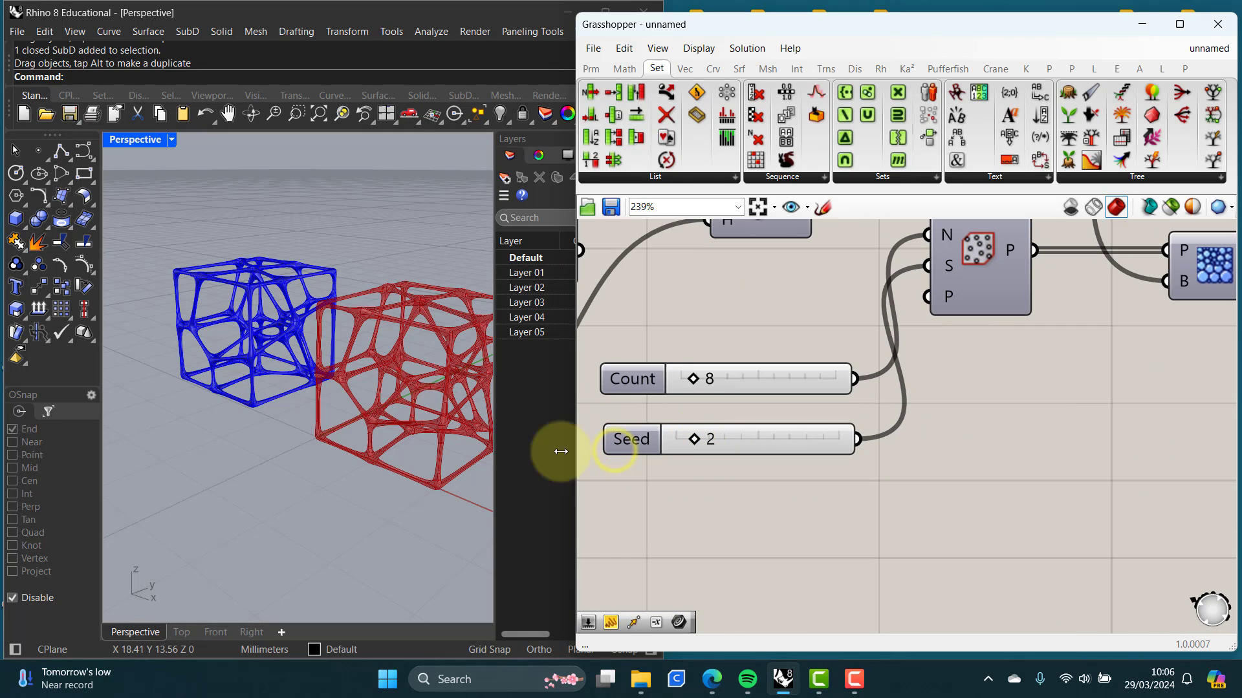
pyautogui.moveTo(446, 434); pyautogui.dragTo(355, 442, button='right')
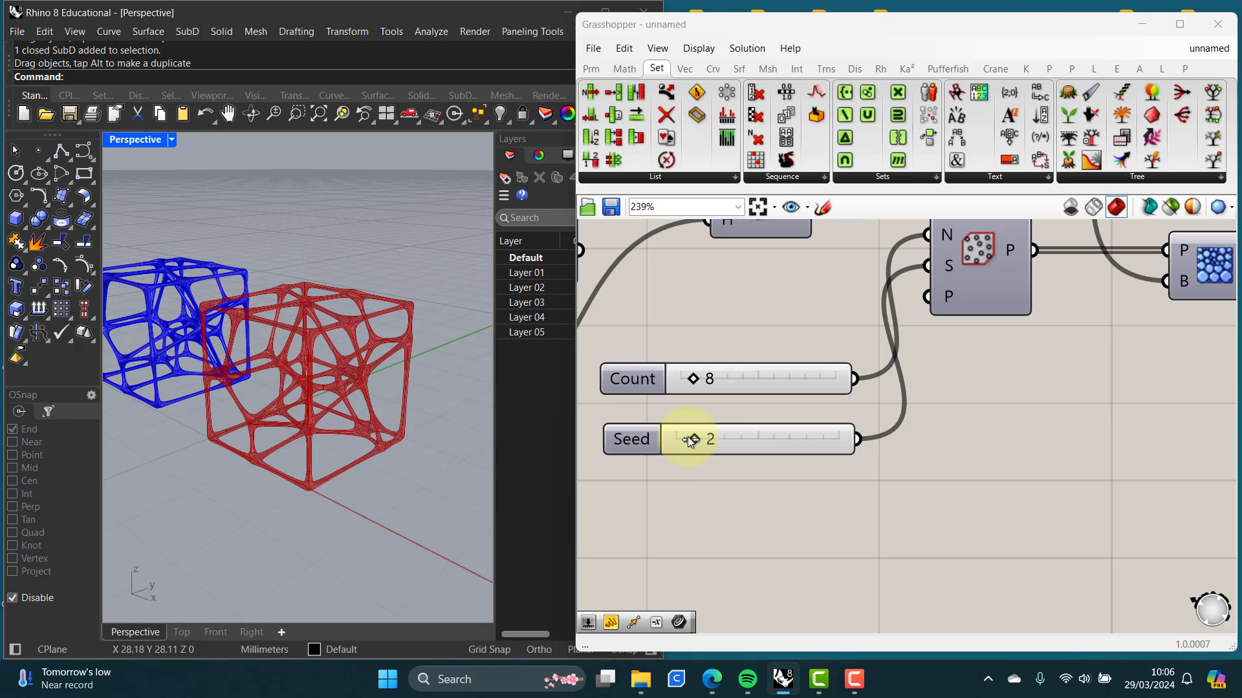
pyautogui.moveTo(689, 437); pyautogui.dragTo(725, 441)
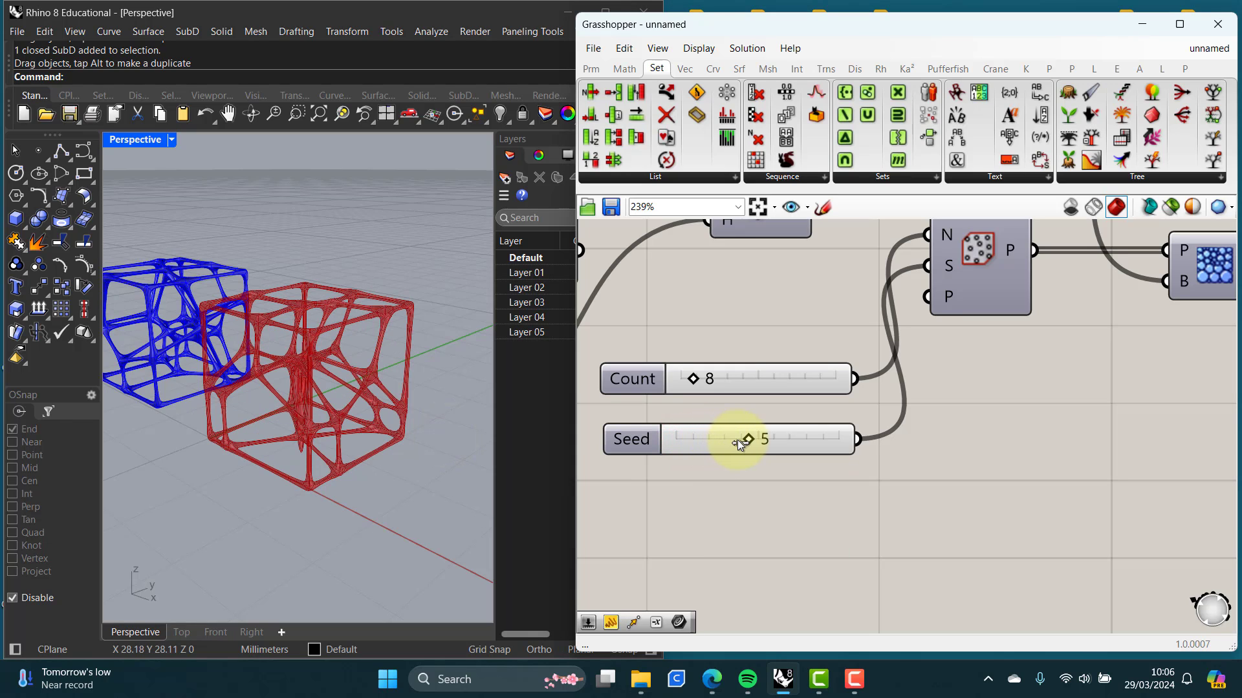
pyautogui.moveTo(353, 441); pyautogui.dragTo(327, 499, button='right')
# Step: Bake the new MultiPipe variation onto Layer 04 as a group
pyautogui.scroll(-4, 905, 456)
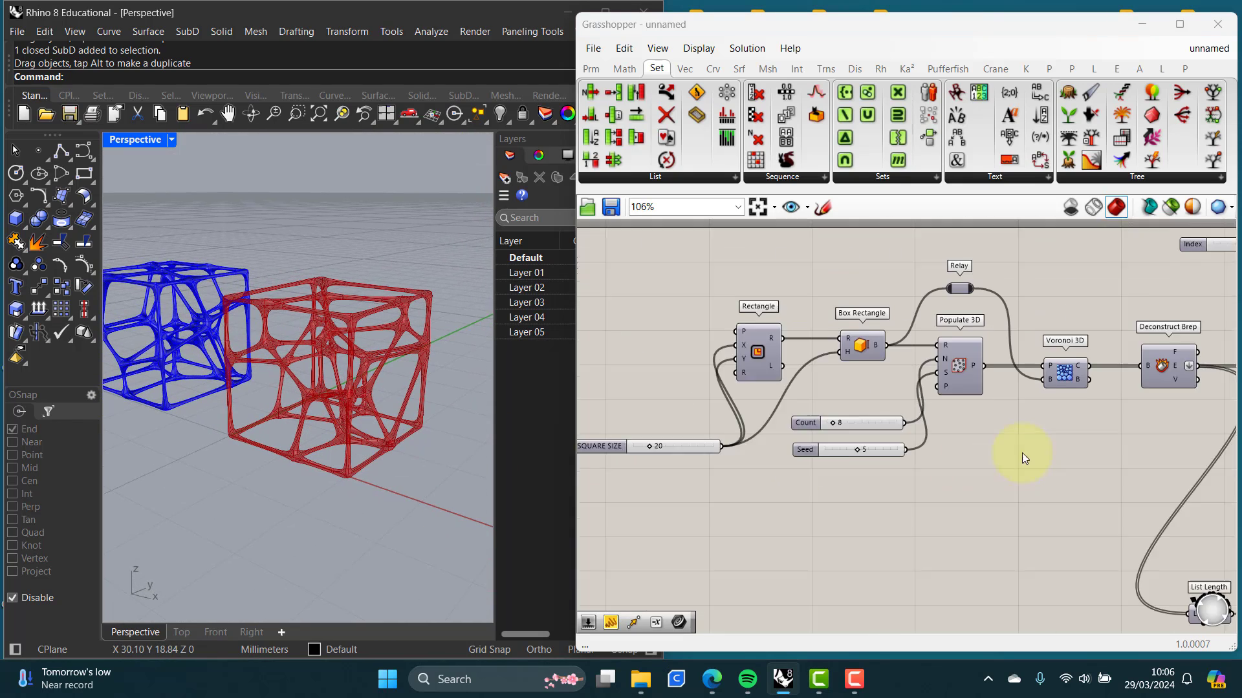
pyautogui.moveTo(1022, 453); pyautogui.dragTo(932, 438, button='right')
pyautogui.moveTo(1093, 439); pyautogui.dragTo(919, 432, button='right')
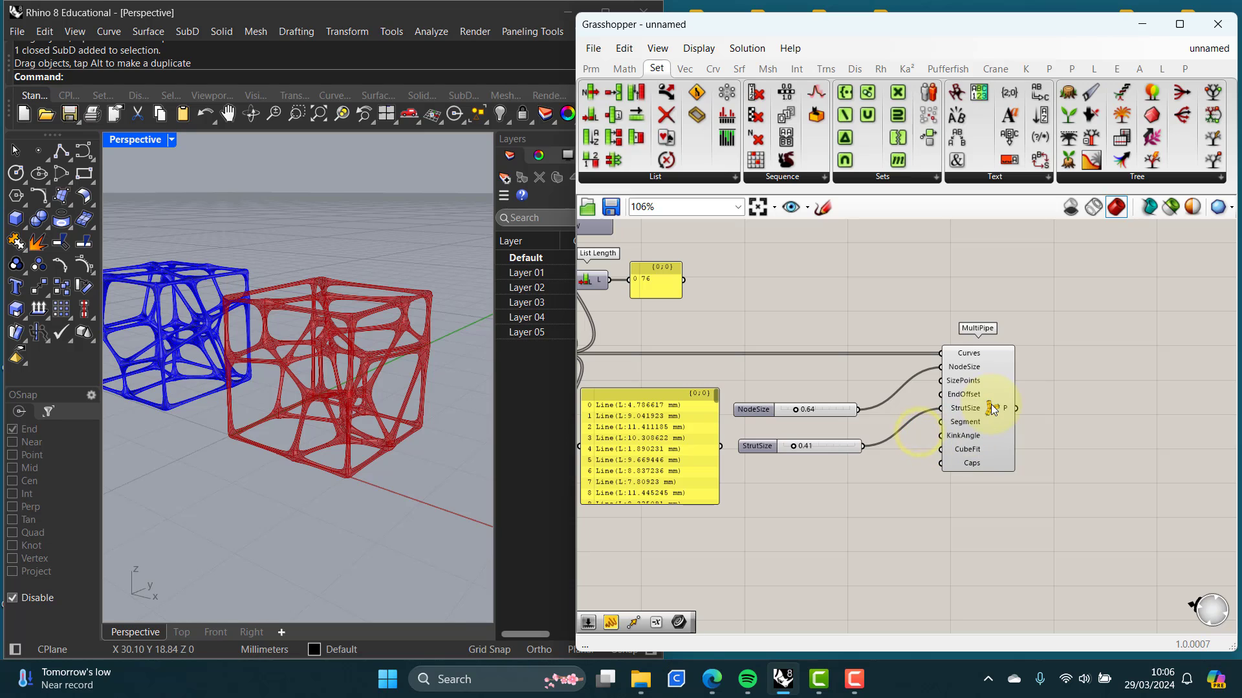
pyautogui.rightClick(990, 409)
pyautogui.click(1027, 473)
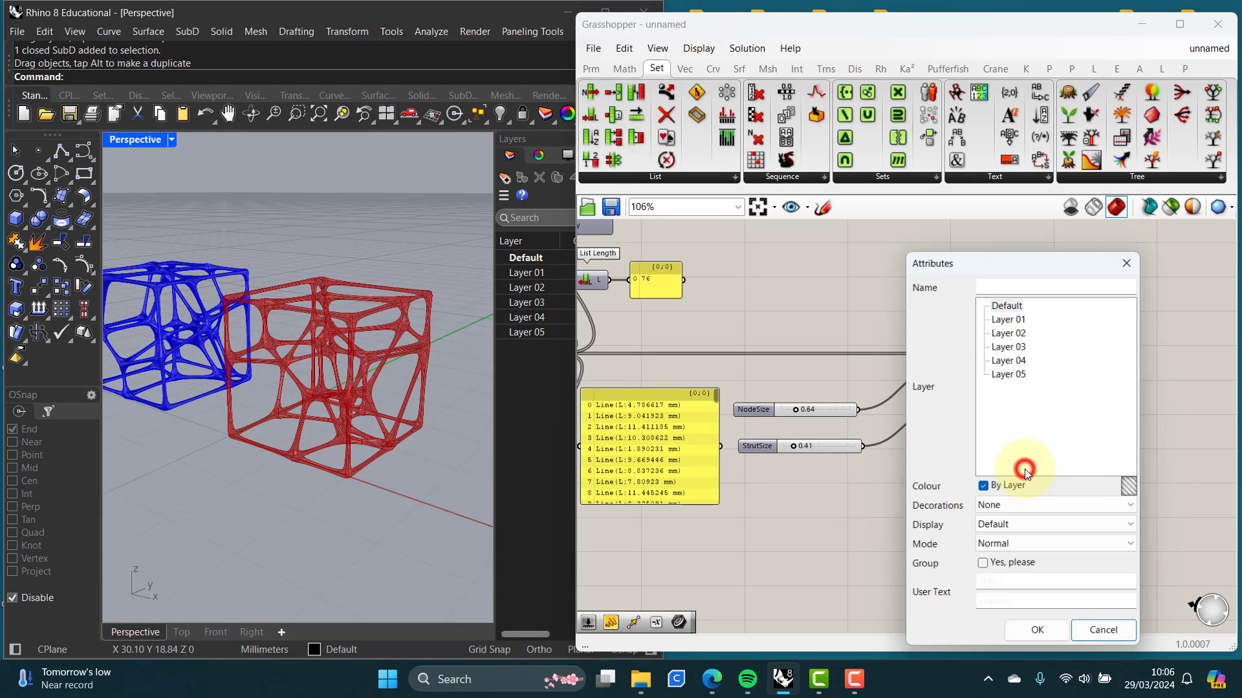
pyautogui.click(1002, 358)
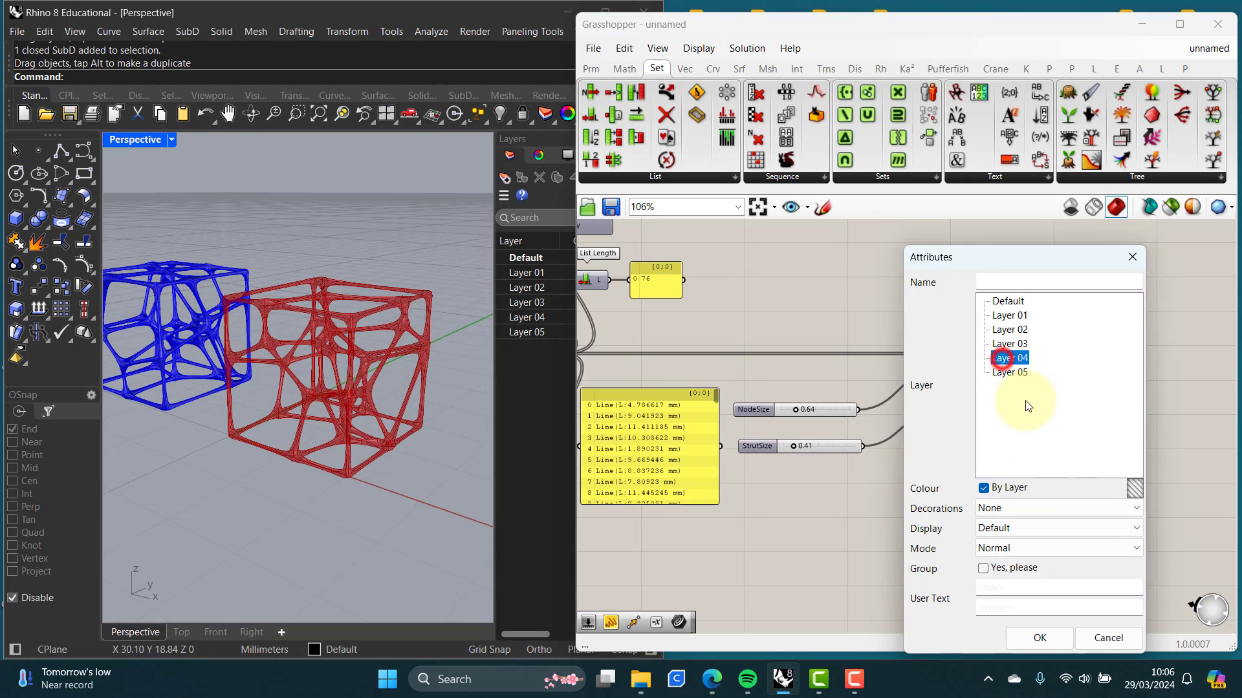
pyautogui.click(983, 569)
pyautogui.click(1046, 638)
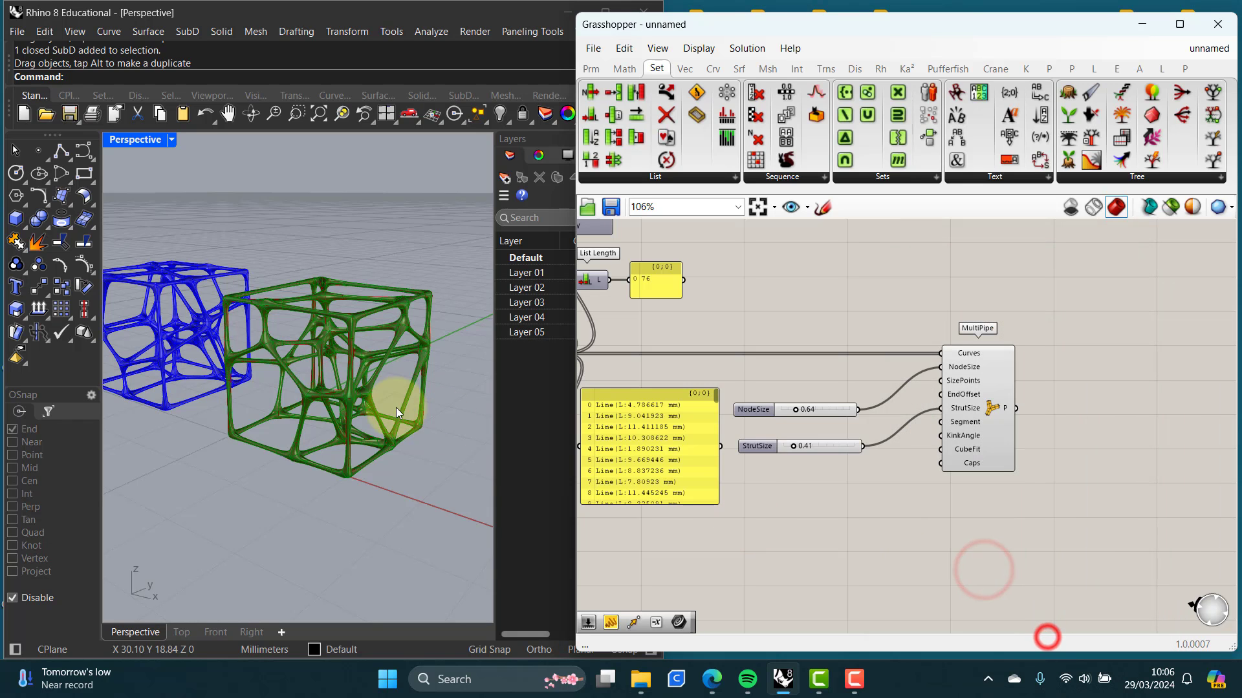
# Step: Move the baked green frame away from the preview to the free space near the blue frame and deselect it
pyautogui.scroll(-4, 396, 407)
pyautogui.moveTo(364, 390); pyautogui.dragTo(151, 416)
pyautogui.click(280, 441)
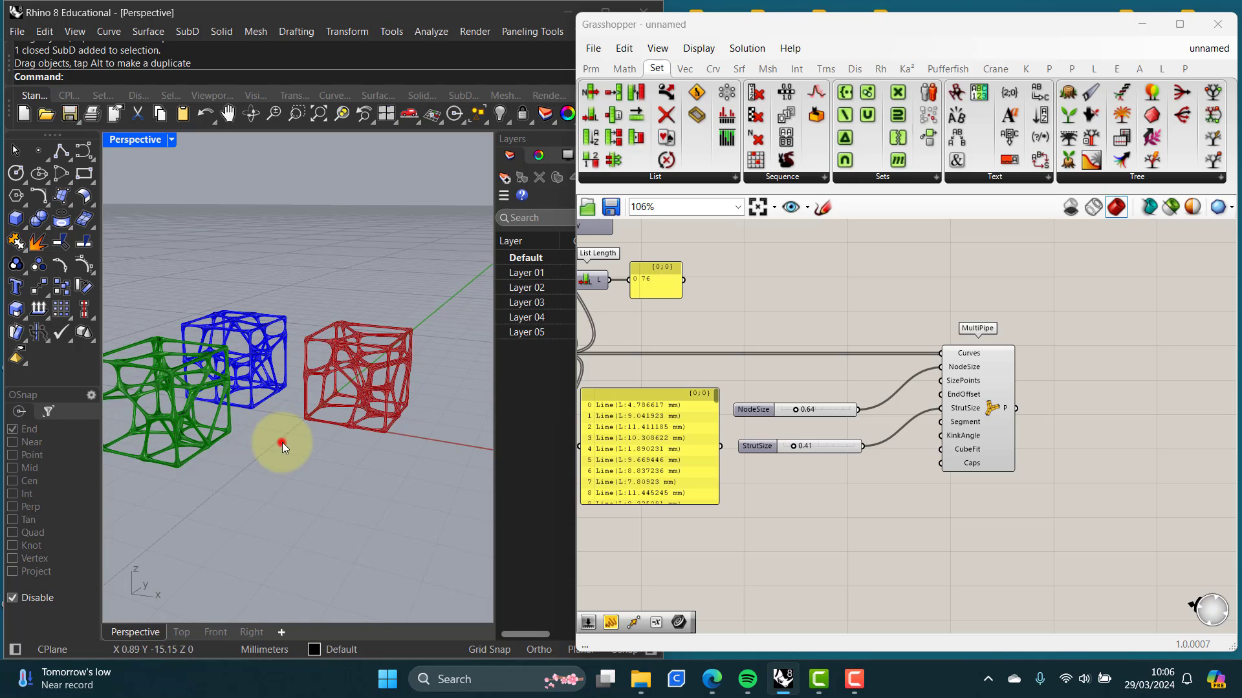
# Step: Set the Populate 3D Seed slider to 6 and inspect the frame's corner nodes up close
pyautogui.scroll(-3, 805, 464)
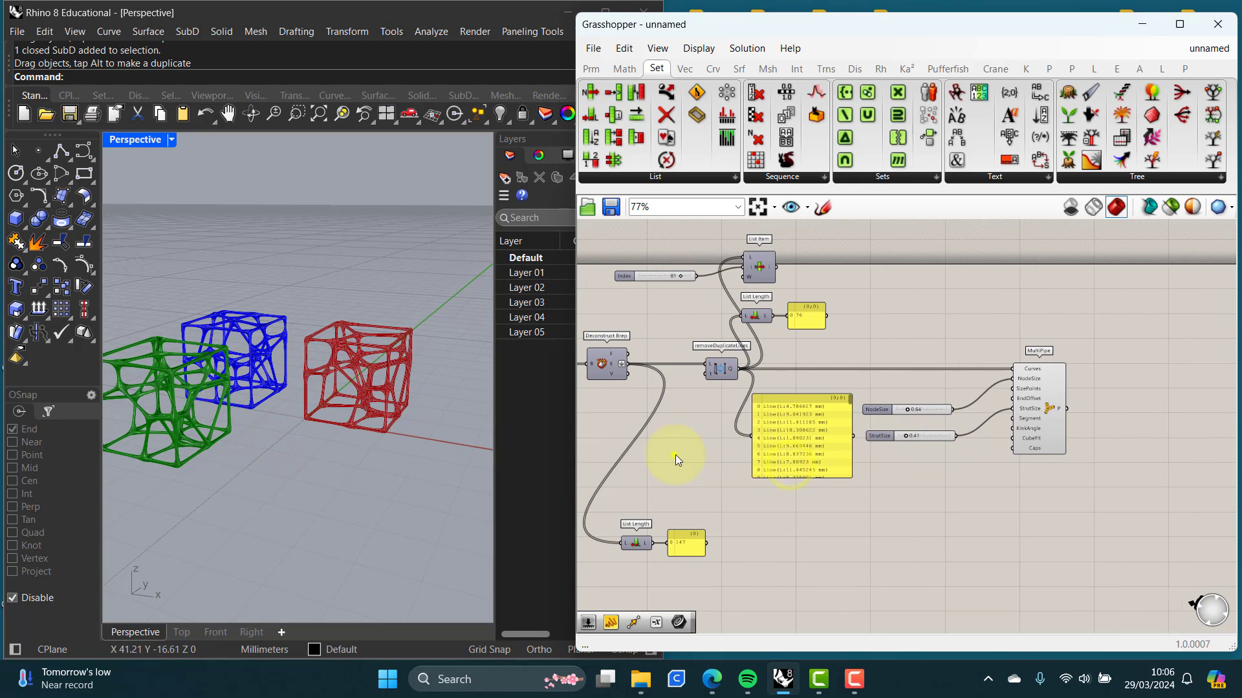
pyautogui.moveTo(675, 455); pyautogui.dragTo(847, 455, button='right')
pyautogui.scroll(8, 705, 439)
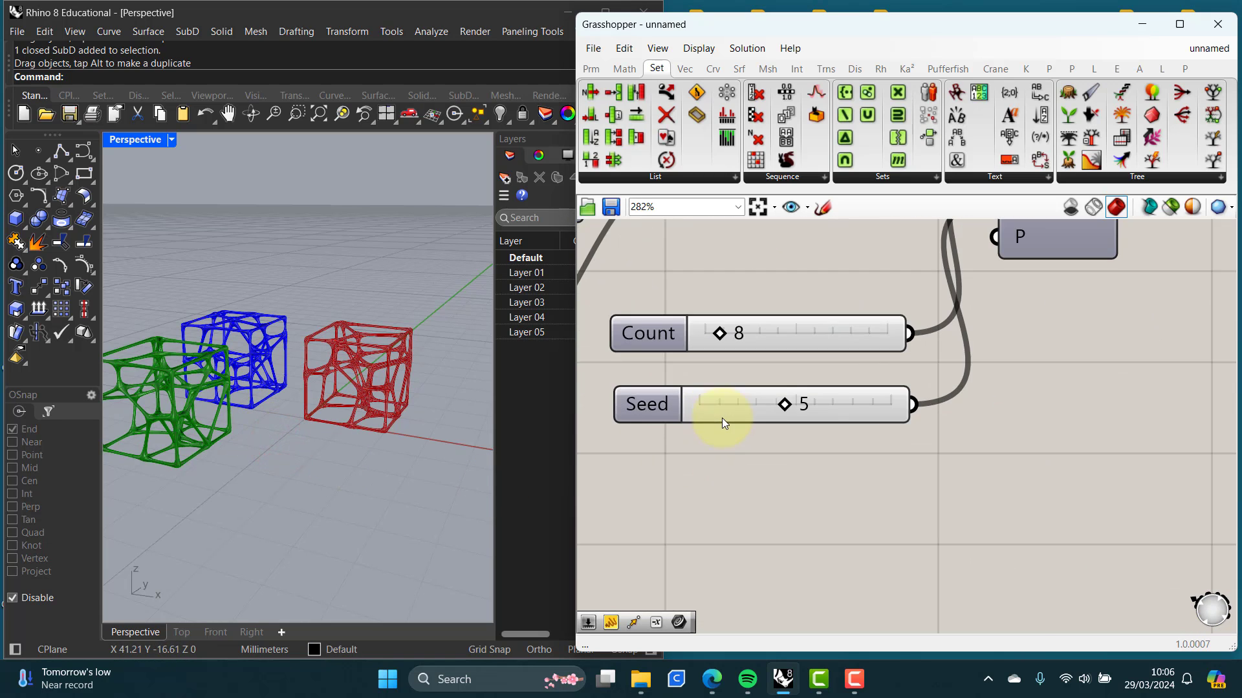
pyautogui.scroll(6, 385, 375)
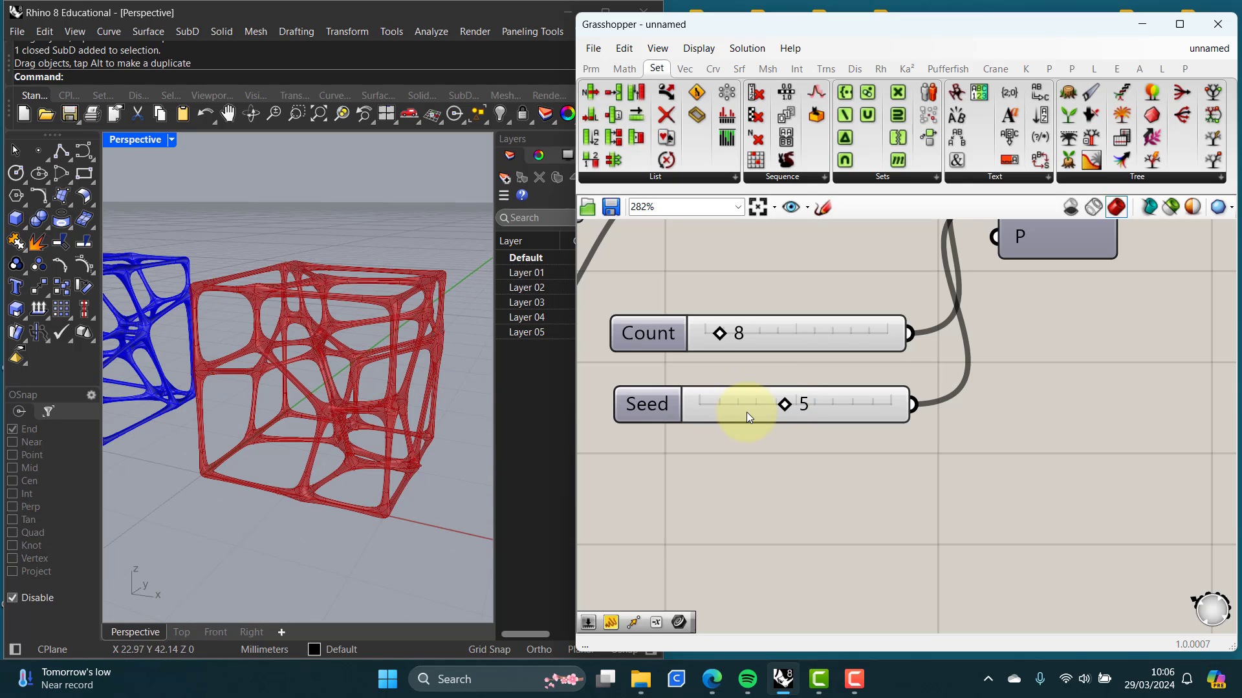
pyautogui.moveTo(793, 404); pyautogui.dragTo(799, 405)
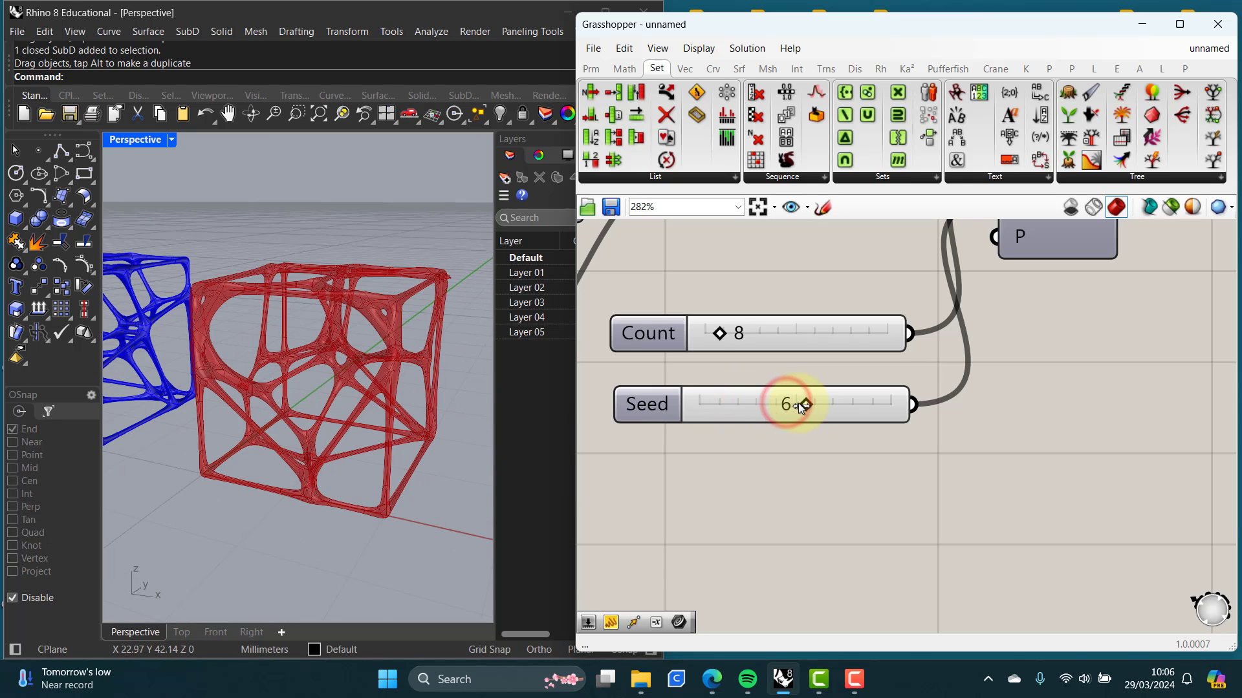
pyautogui.moveTo(401, 406); pyautogui.dragTo(362, 477, button='right')
pyautogui.scroll(5, 385, 451)
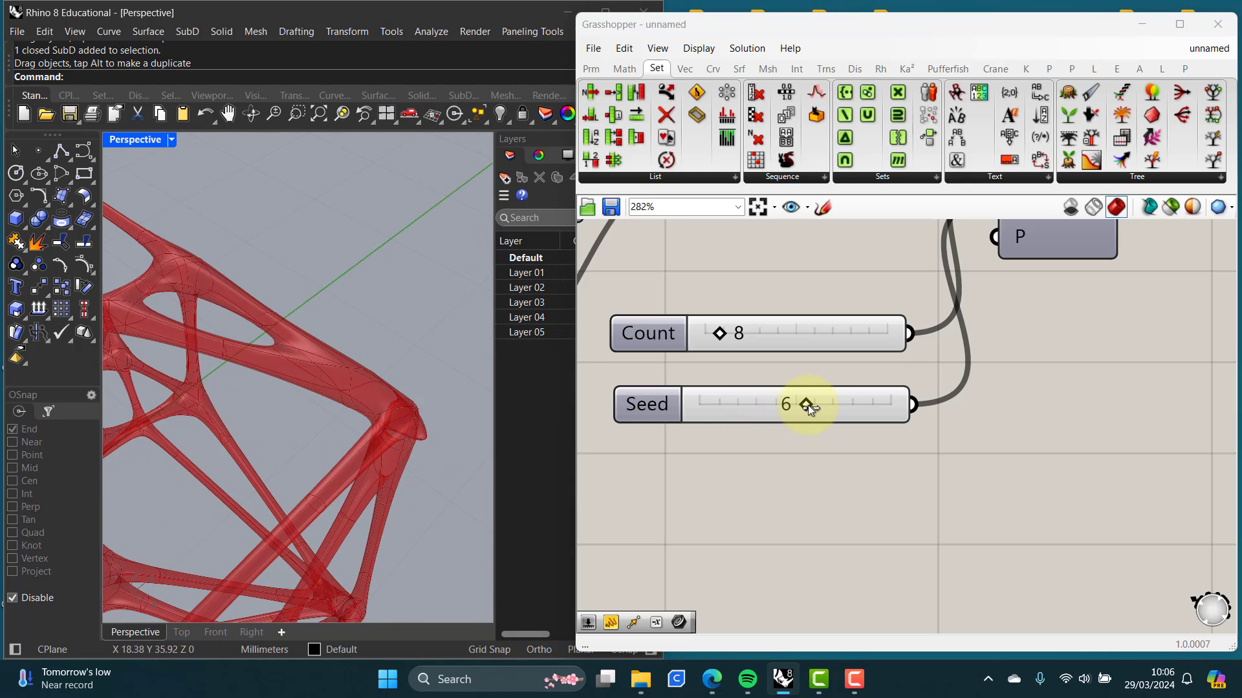
# Step: Set the Populate 3D Seed slider to 8 and view the whole resulting frame
pyautogui.moveTo(808, 405); pyautogui.dragTo(845, 405)
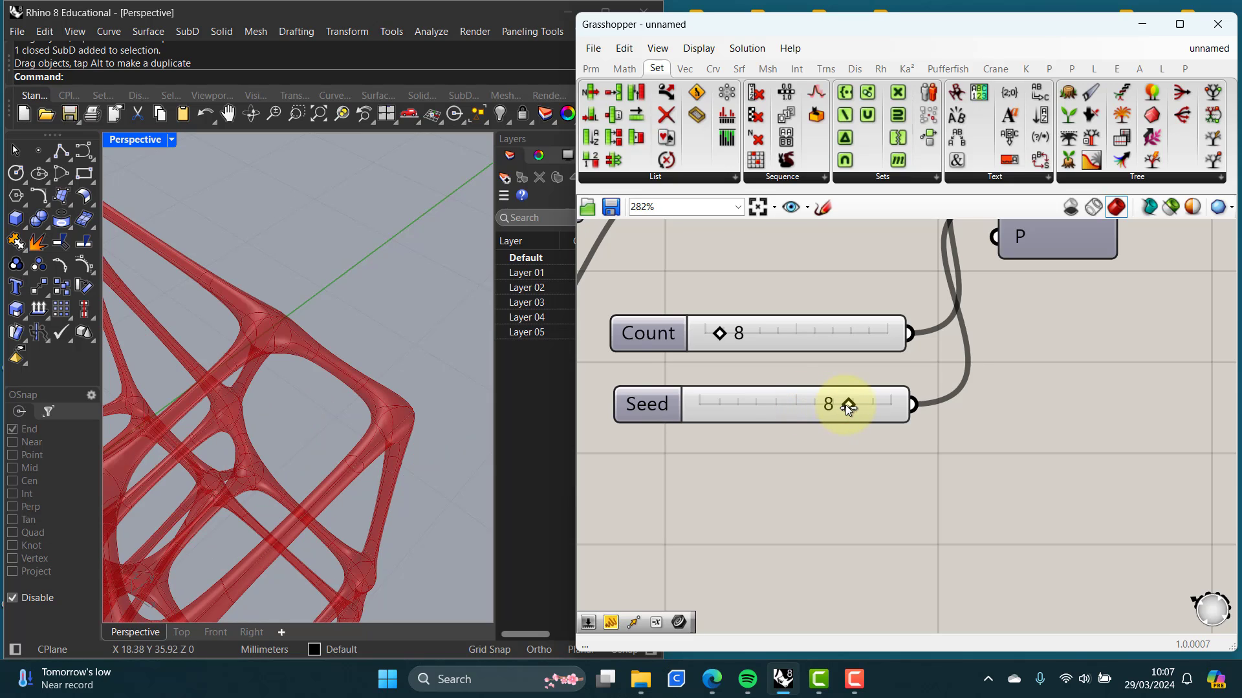
pyautogui.scroll(-9, 329, 412)
pyautogui.moveTo(315, 416)
pyautogui.mouseDown(button='right')
pyautogui.moveTo(378, 372)
pyautogui.moveTo(376, 348)
pyautogui.moveTo(333, 368)
pyautogui.moveTo(331, 402)
pyautogui.mouseUp(button='right')
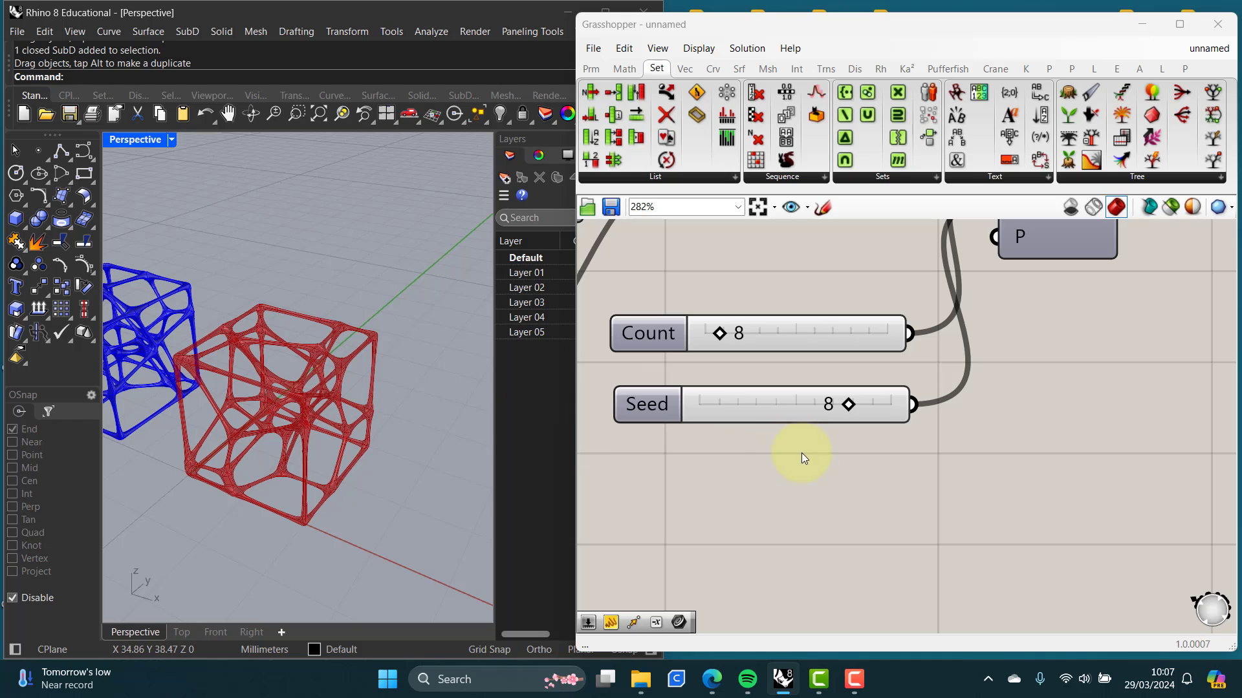
# Step: Bake the current MultiPipe frame onto Layer 05 as a group
pyautogui.scroll(-5, 951, 452)
pyautogui.moveTo(950, 452); pyautogui.dragTo(655, 434, button='right')
pyautogui.moveTo(1014, 444); pyautogui.dragTo(709, 440, button='right')
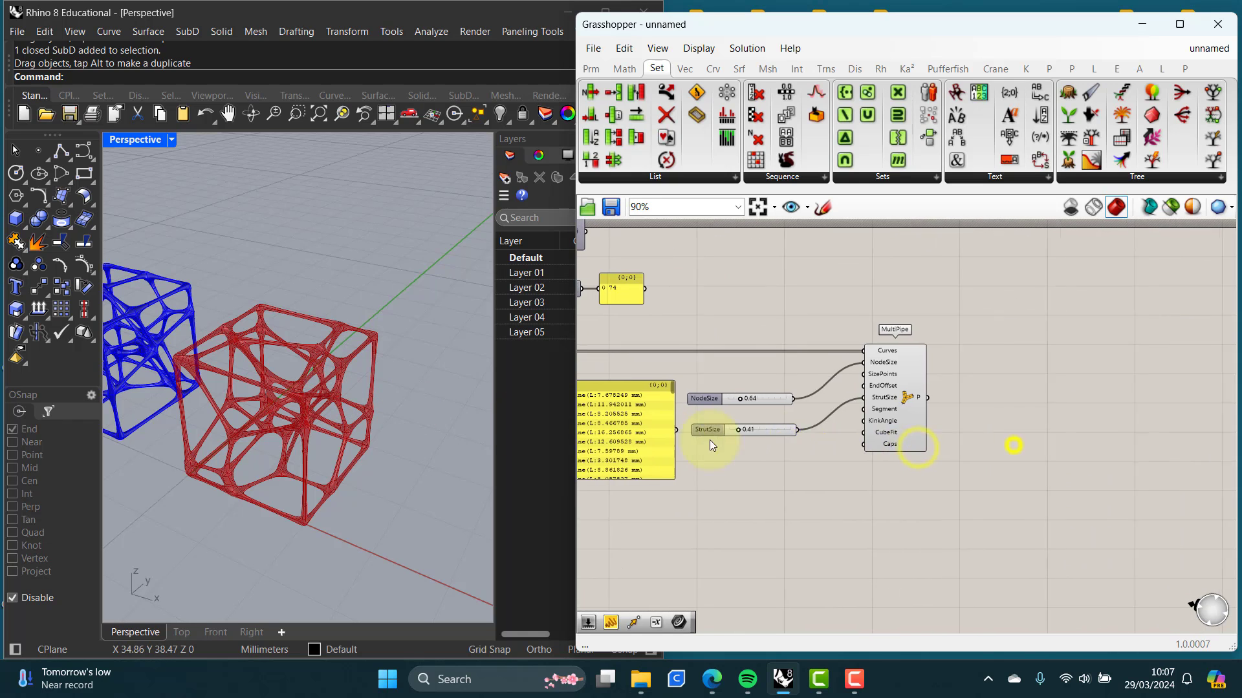
pyautogui.scroll(5, 909, 402)
pyautogui.rightClick(892, 378)
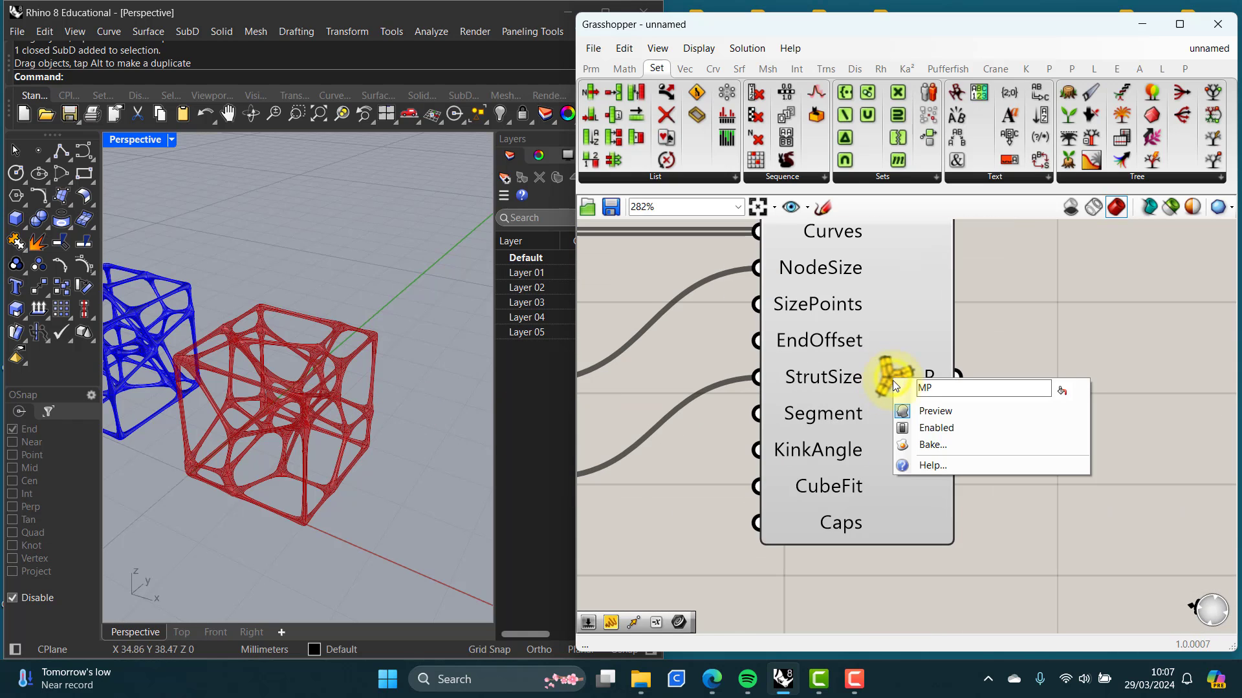
pyautogui.click(921, 444)
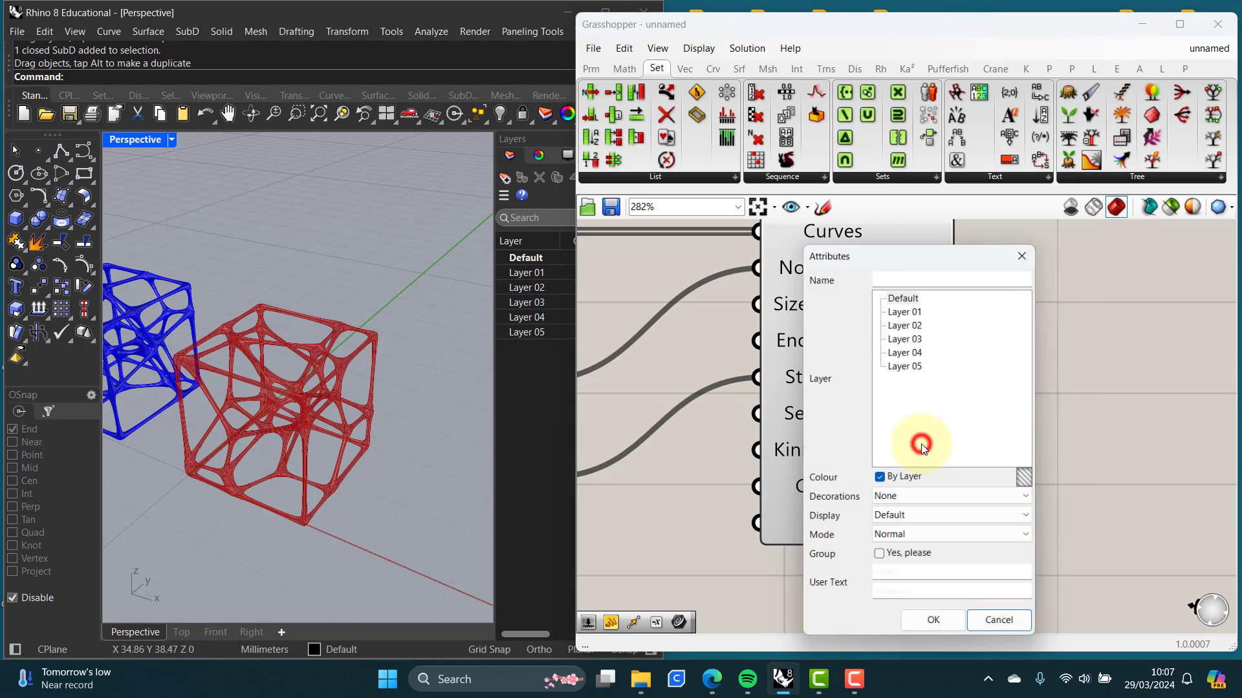
pyautogui.click(907, 364)
pyautogui.click(879, 560)
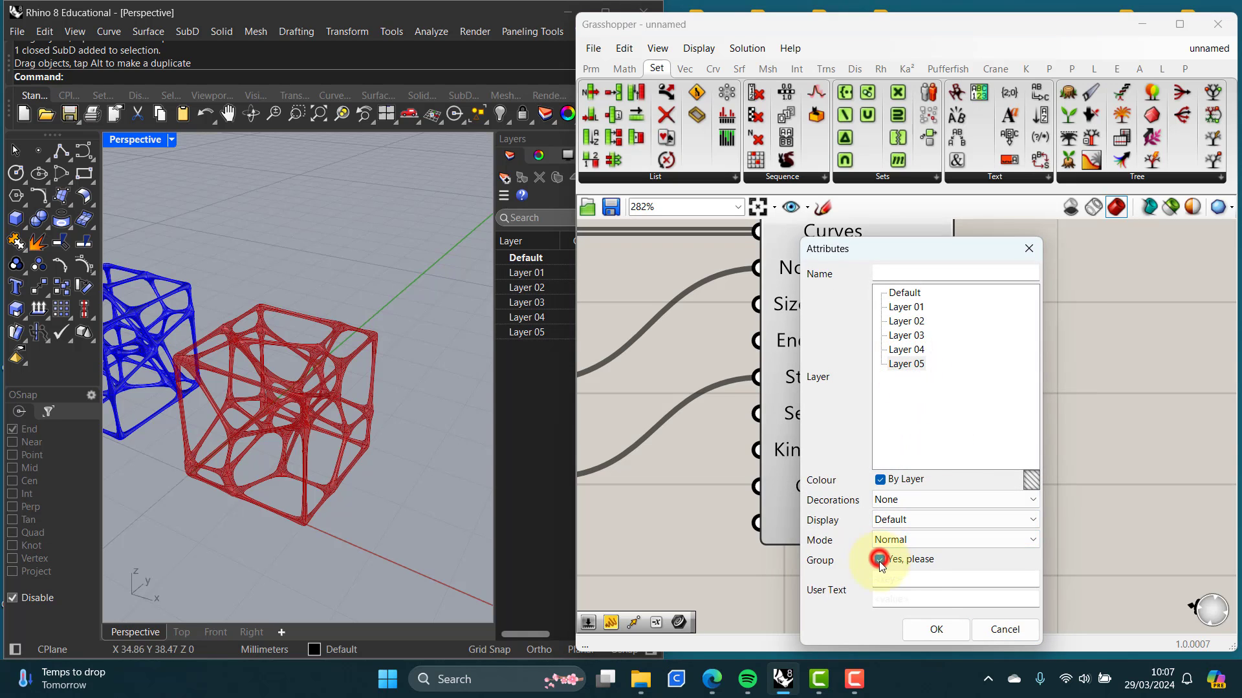
pyautogui.click(937, 630)
# Step: Move the baked white frame beyond the green one to extend the row, deselect it, and view all the frames together
pyautogui.scroll(-2, 374, 460)
pyautogui.moveTo(325, 447); pyautogui.dragTo(311, 449, button='right')
pyautogui.keyDown('shift'); pyautogui.moveTo(310, 449); pyautogui.dragTo(390, 397, button='right'); pyautogui.keyUp('shift')
pyautogui.moveTo(388, 401); pyautogui.dragTo(193, 483)
pyautogui.click(291, 508)
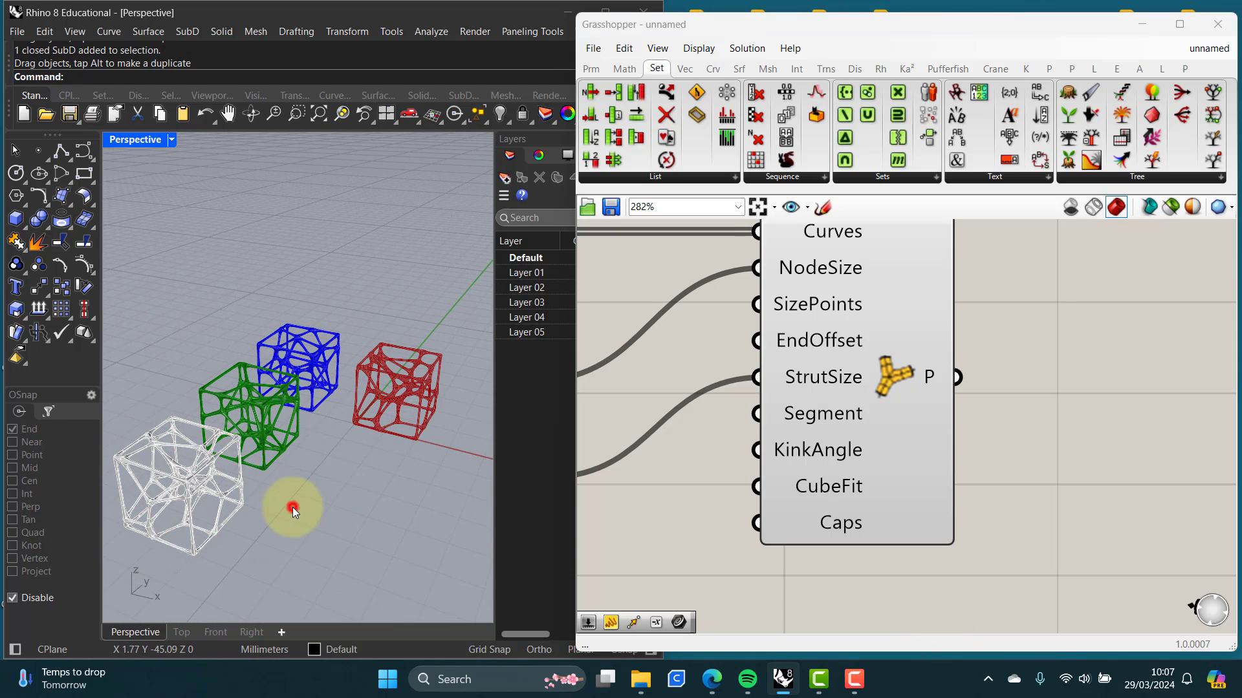
pyautogui.moveTo(301, 505); pyautogui.dragTo(261, 503, button='right')
pyautogui.keyDown('shift'); pyautogui.moveTo(261, 503); pyautogui.dragTo(306, 435, button='right'); pyautogui.keyUp('shift')
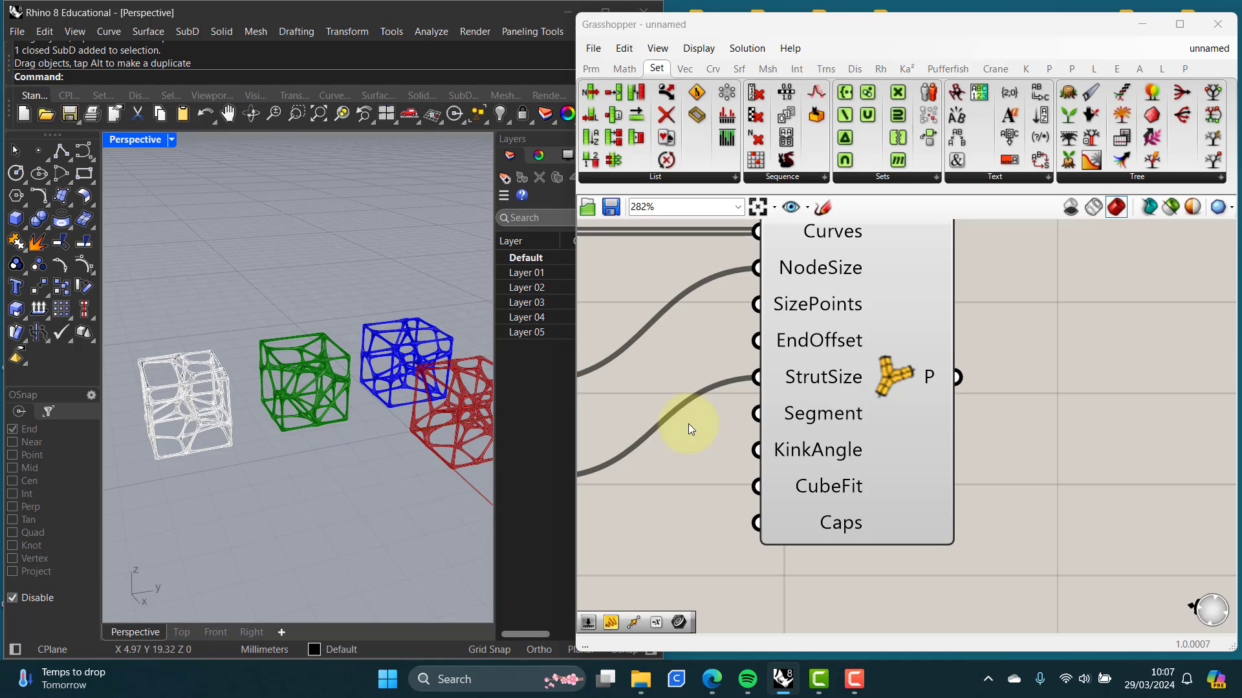
# Step: Hide the MultiPipe component's preview so only the baked frames remain in the viewport
pyautogui.click(893, 372)
pyautogui.rightClick(893, 373)
pyautogui.click(948, 406)
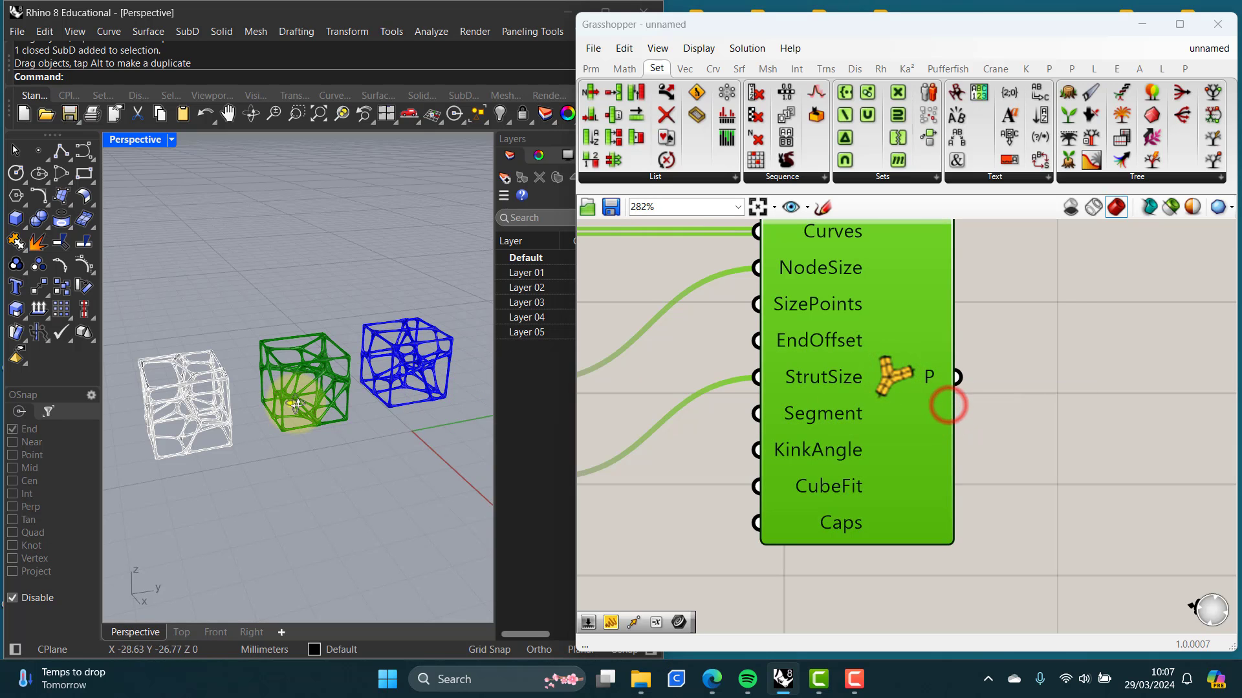
# Step: Switch the Perspective viewport to Rendered display and view the row of baked frames from another side
pyautogui.moveTo(281, 404); pyautogui.dragTo(338, 390, button='right')
pyautogui.scroll(3, 340, 389)
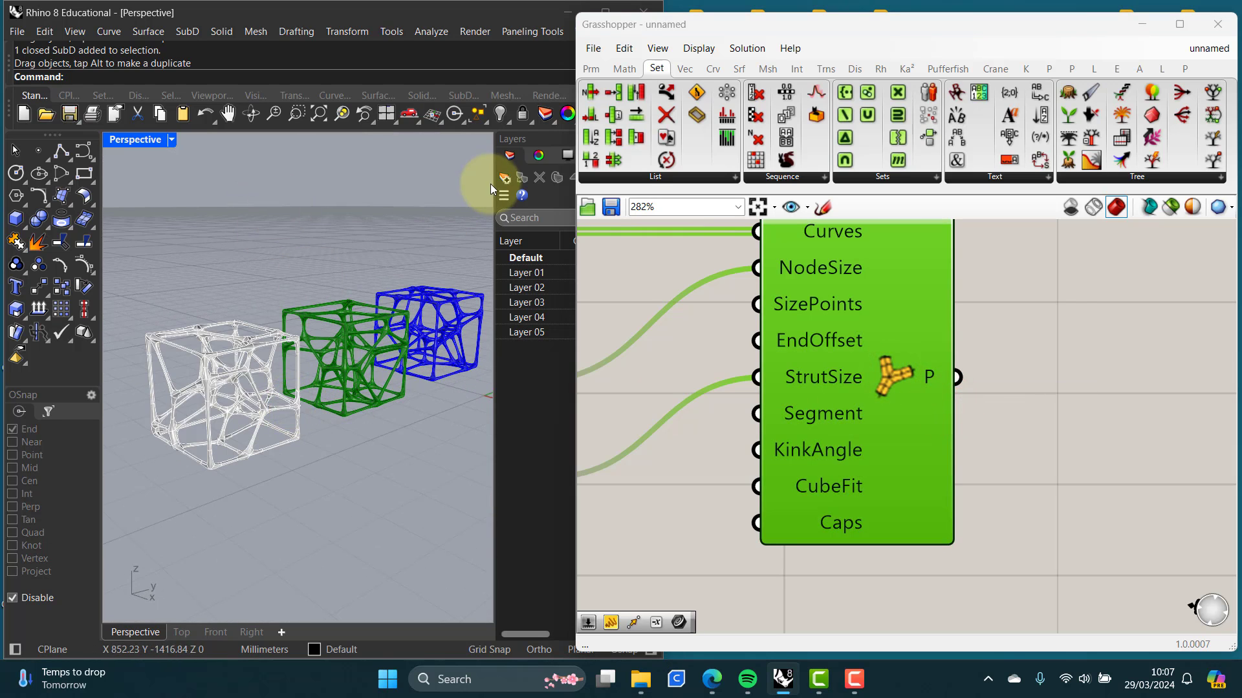
pyautogui.moveTo(352, 310); pyautogui.dragTo(324, 242, button='right')
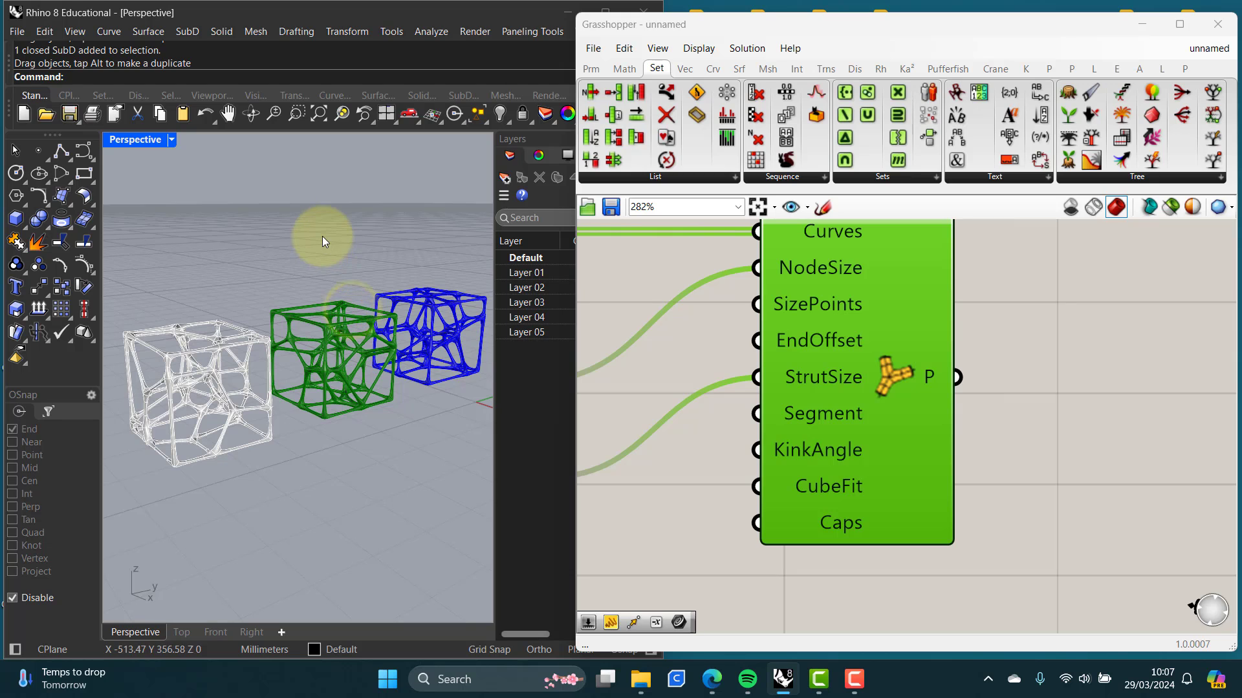
pyautogui.middleClick(322, 235)
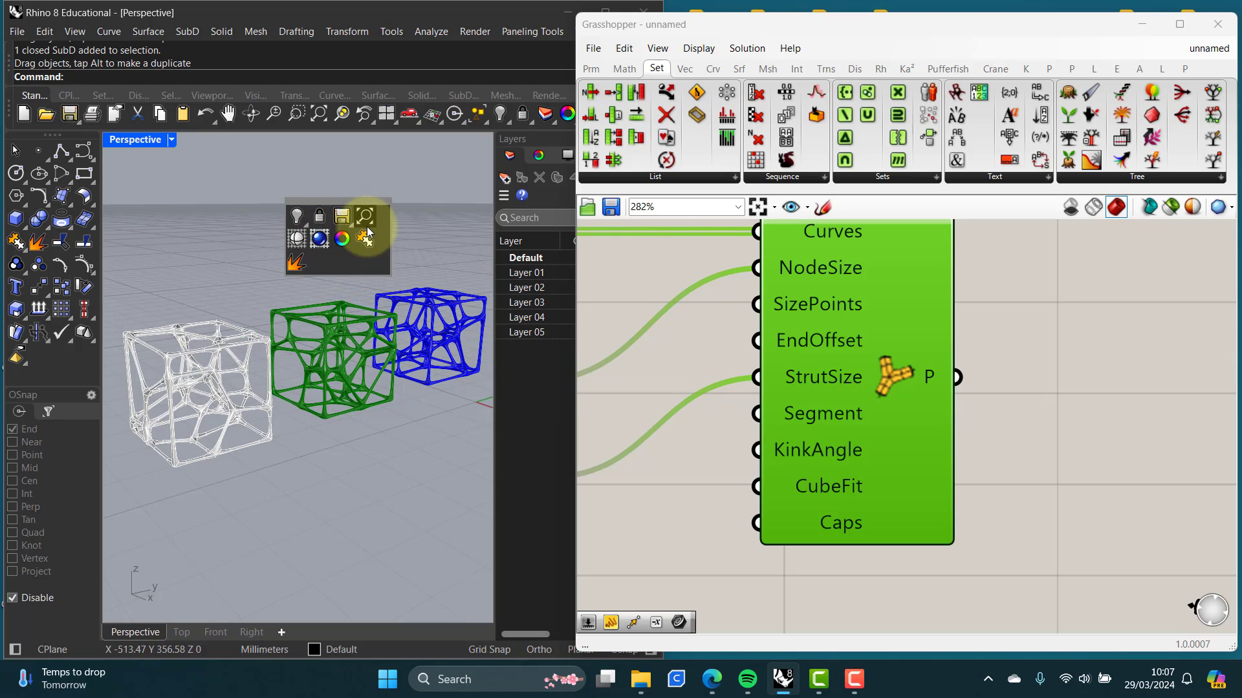
pyautogui.click(320, 241)
pyautogui.moveTo(365, 479); pyautogui.dragTo(298, 409, button='right')
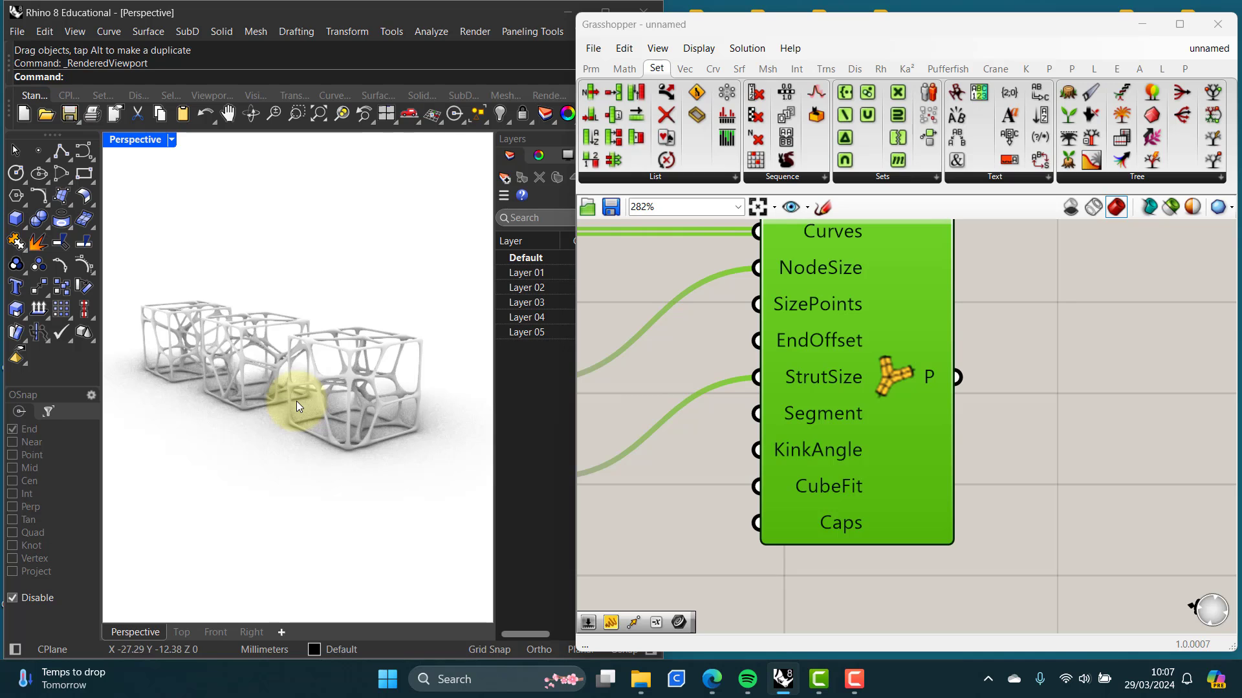
# Step: Move the definition's components slightly down on the canvas, leaving the single loose component in place, and deselect them
pyautogui.click(789, 428)
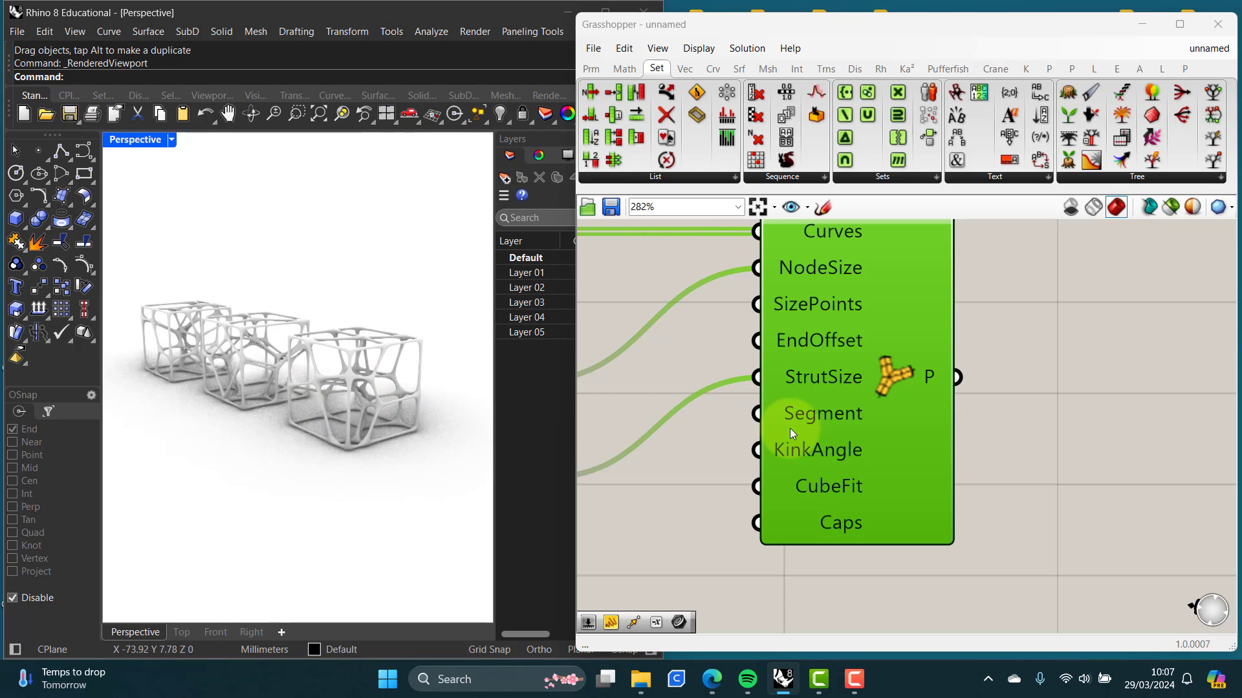
pyautogui.scroll(-1, 809, 432)
pyautogui.scroll(-8, 808, 432)
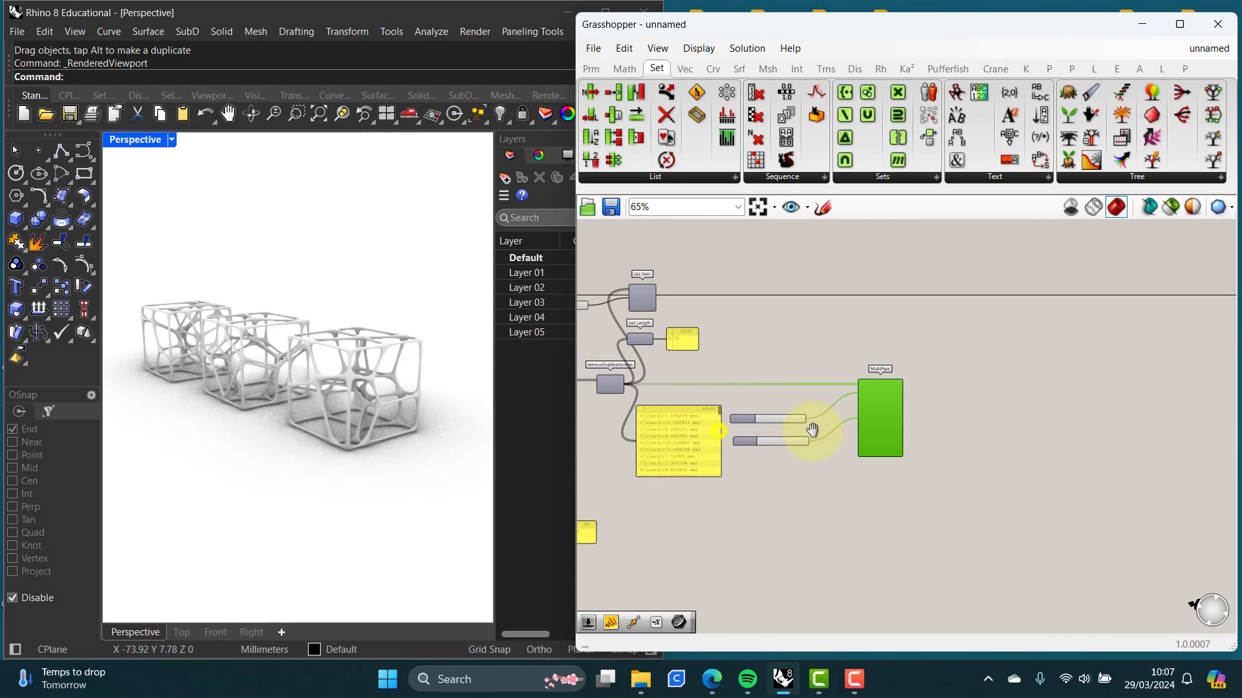
pyautogui.scroll(-5, 951, 414)
pyautogui.moveTo(790, 429); pyautogui.dragTo(959, 427, button='right')
pyautogui.moveTo(1120, 328); pyautogui.dragTo(731, 500)
pyautogui.moveTo(750, 397); pyautogui.dragTo(754, 423)
pyautogui.click(715, 394)
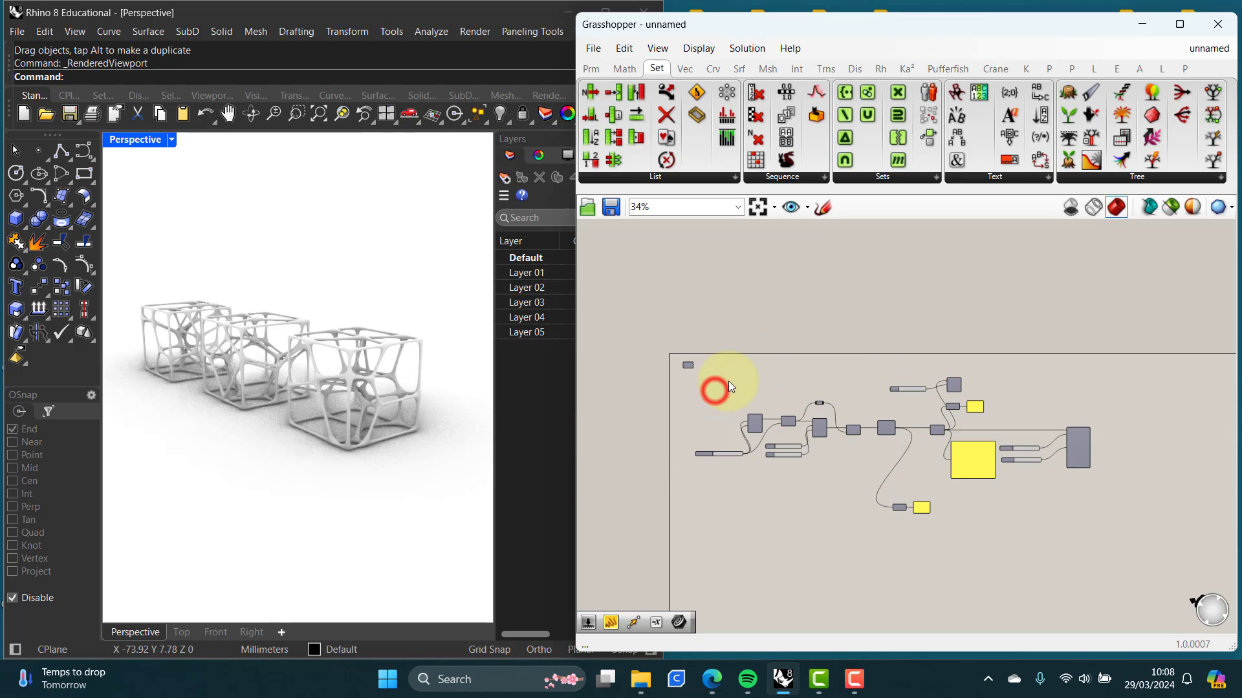
# Step: Add a Scribble annotation above the definition, beside the loose component
pyautogui.scroll(5, 729, 381)
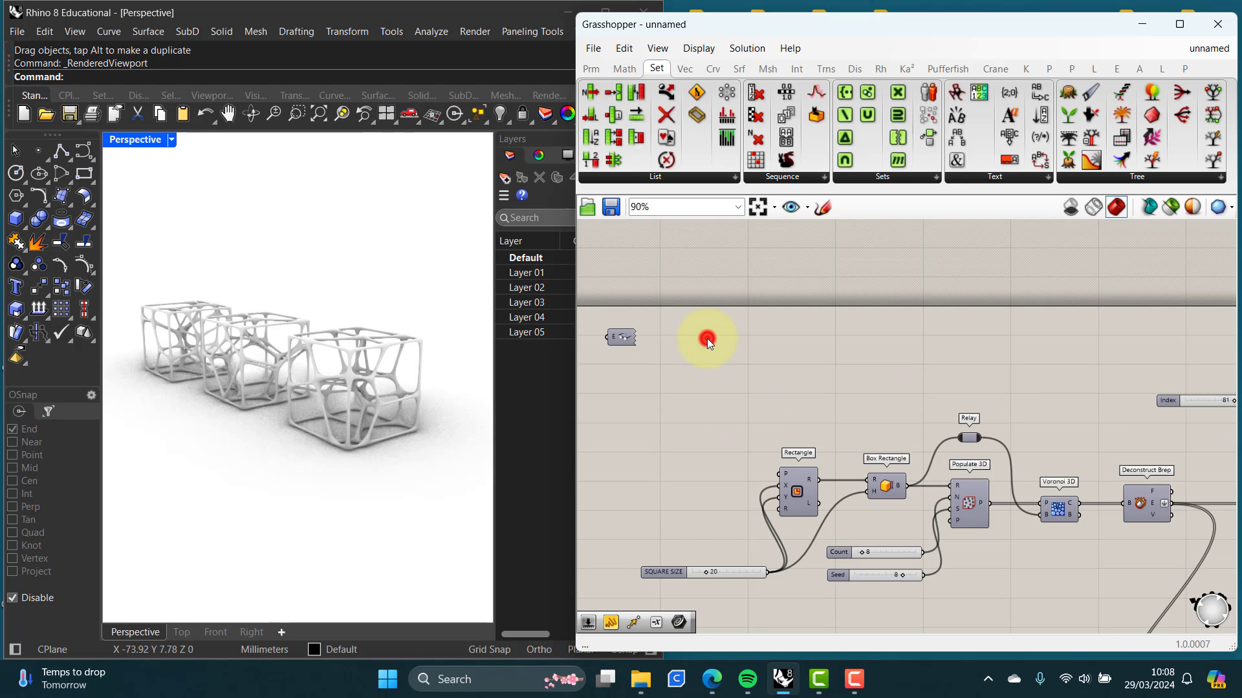
pyautogui.doubleClick(708, 339)
pyautogui.write('SCR')
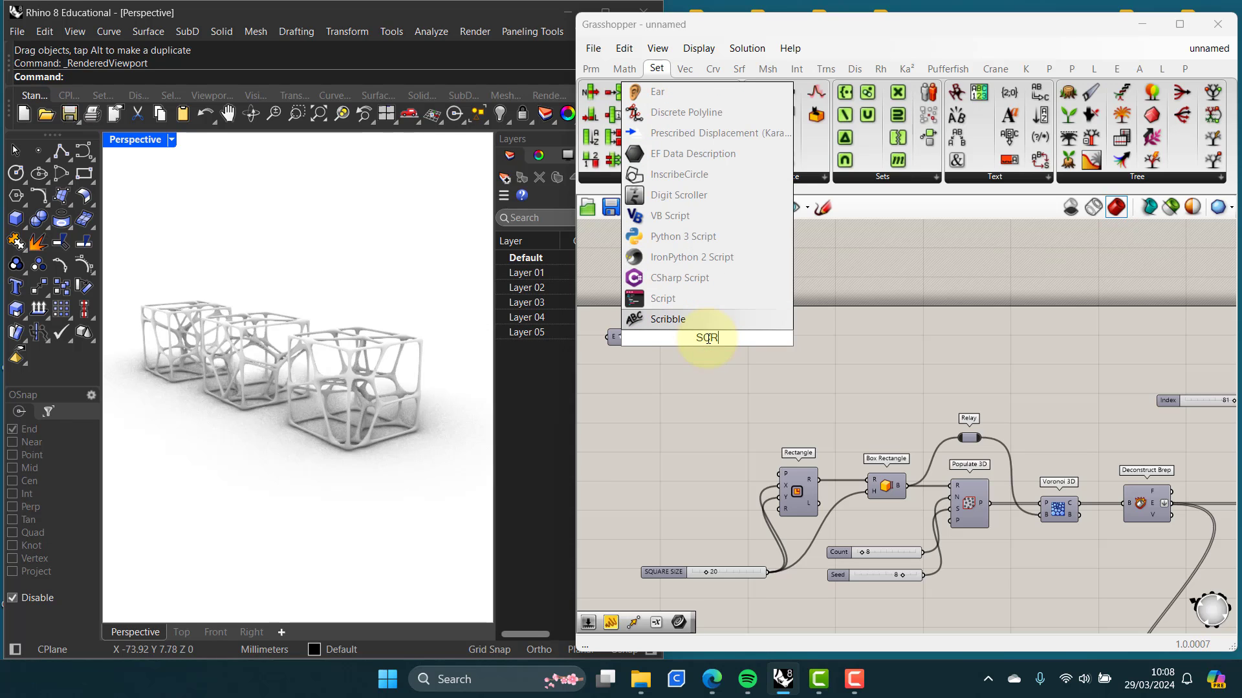
pyautogui.click(666, 319)
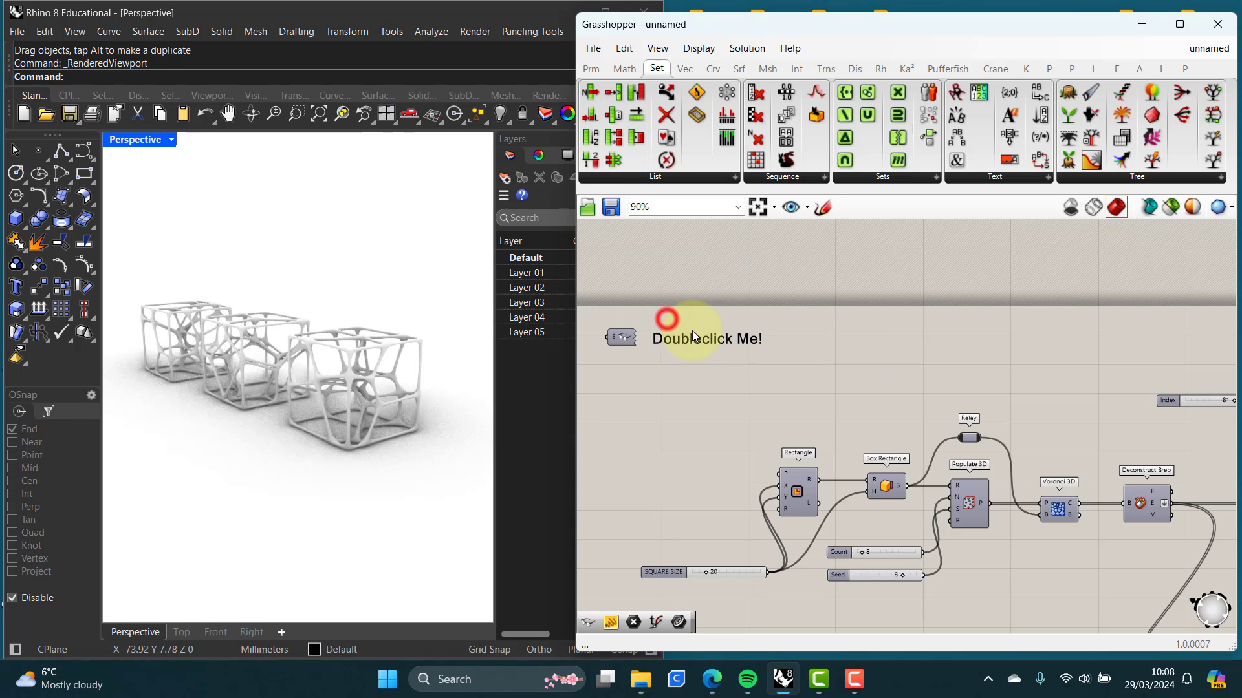
pyautogui.click(704, 338)
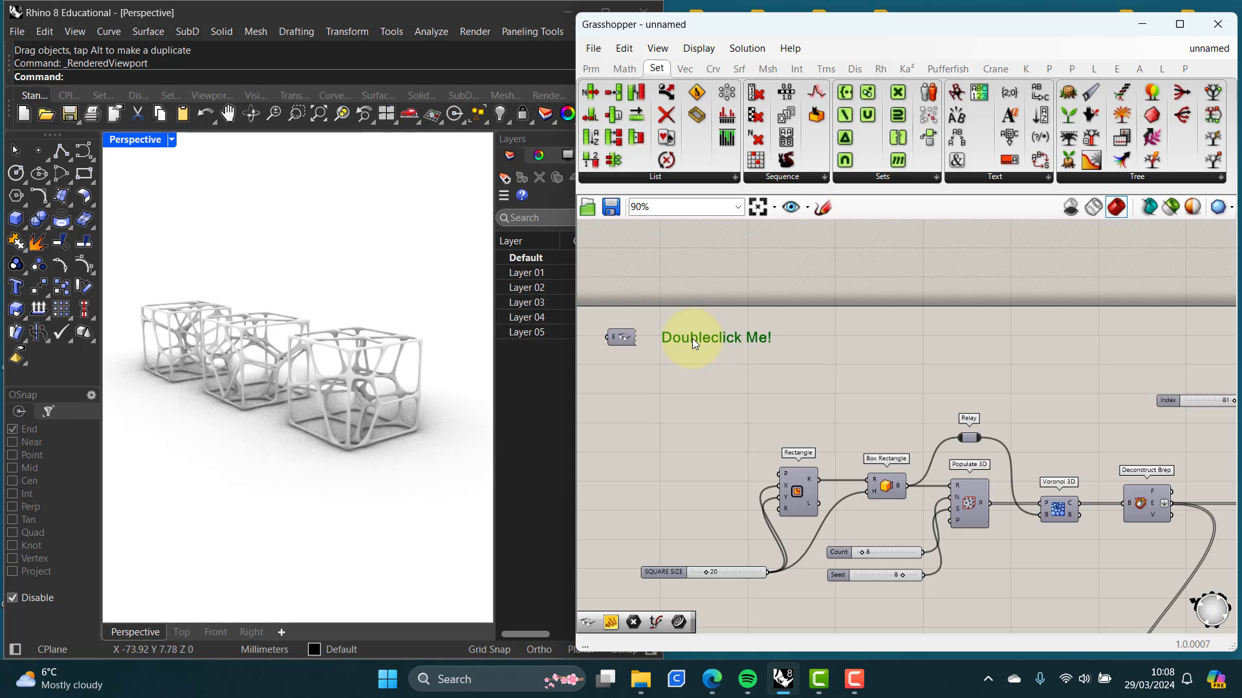
# Step: Set the Scribble text to "3D VORONOI GENERATOR" and enlarge its text size
pyautogui.doubleClick(692, 339)
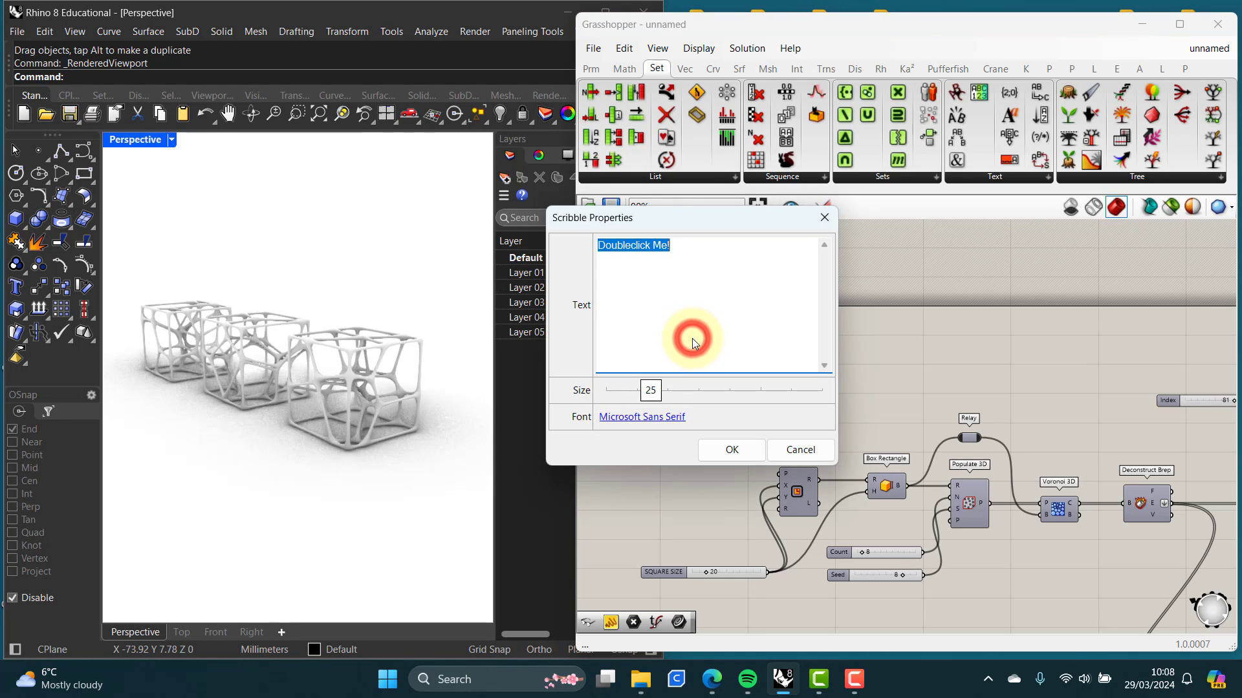
pyautogui.write('3D ')
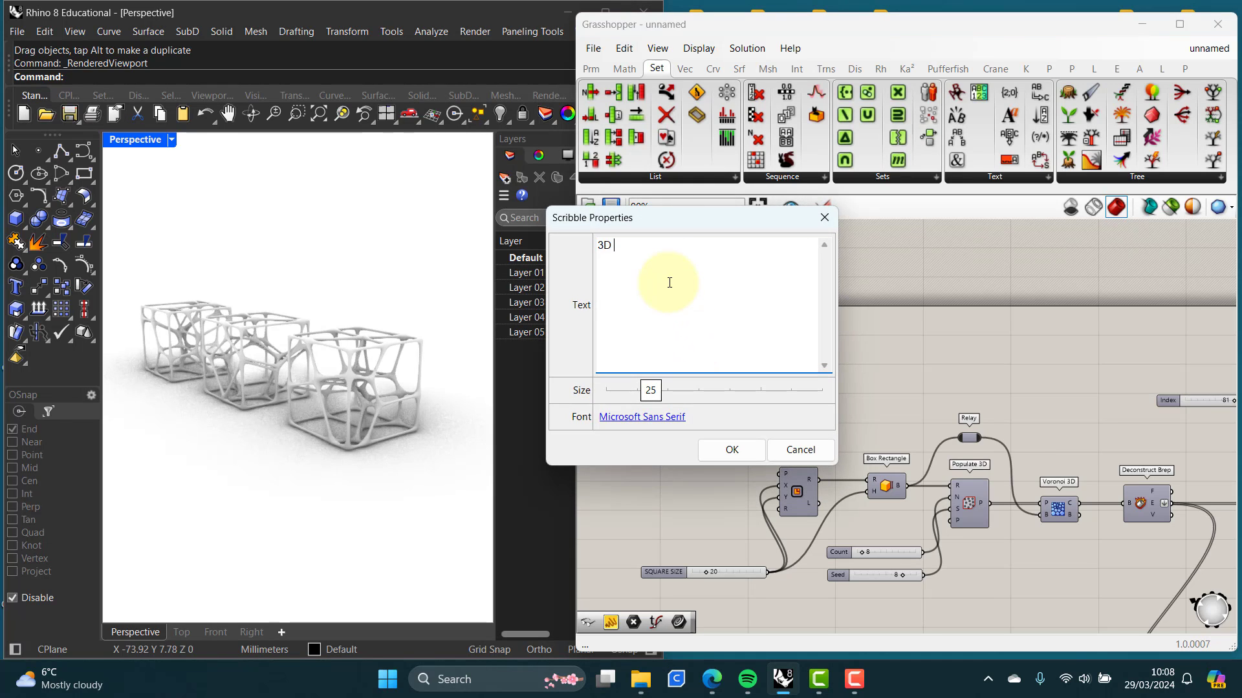
pyautogui.write('VORONOI GENER')
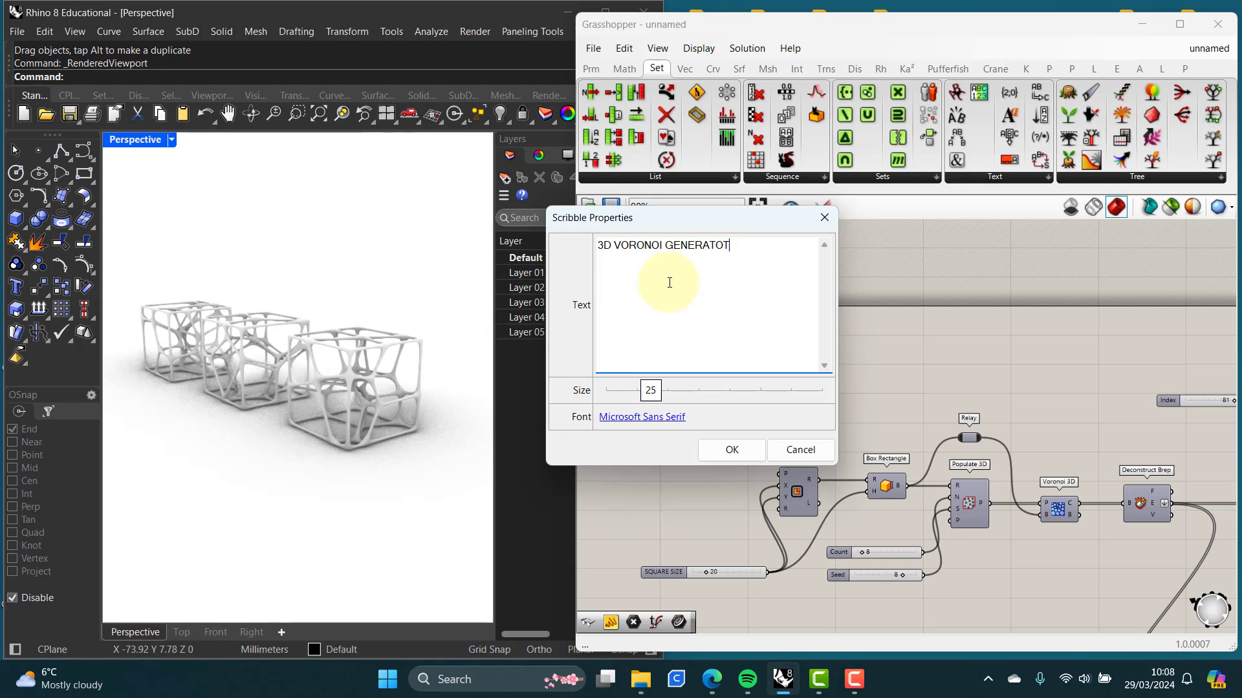
pyautogui.write('ATOR')
pyautogui.moveTo(658, 391); pyautogui.dragTo(685, 393)
pyautogui.click(731, 449)
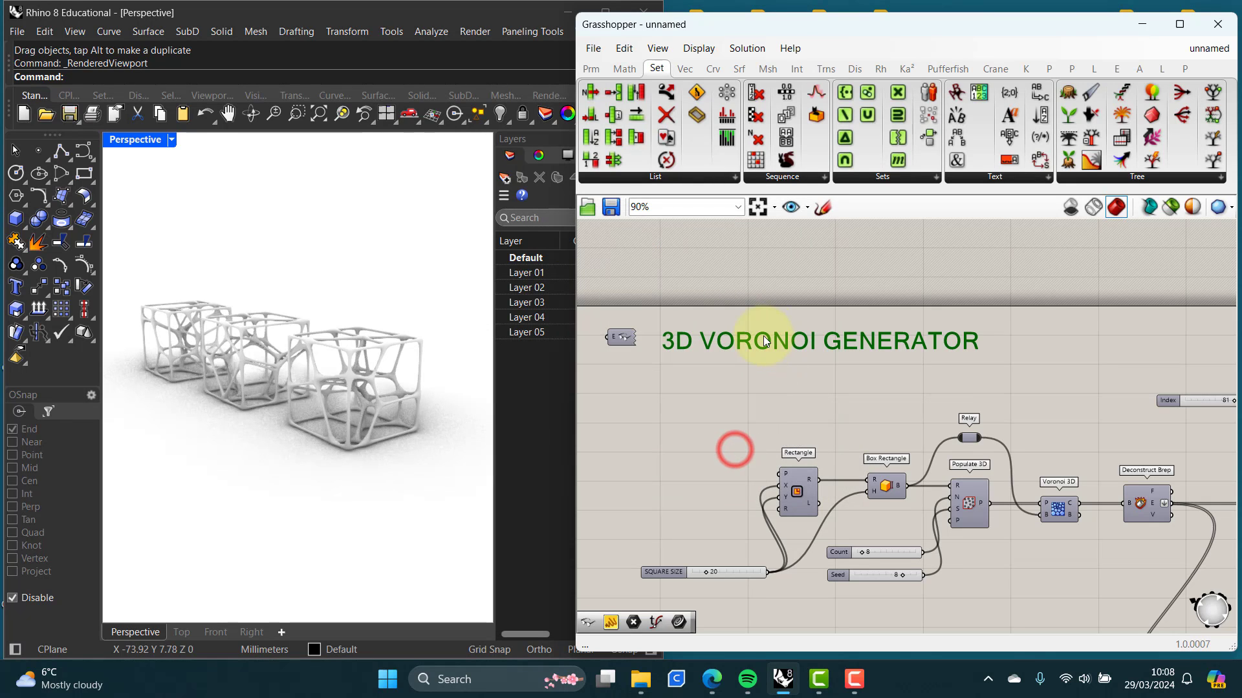
pyautogui.click(752, 337)
# Step: Enable the preview on all components of the definition and deselect them
pyautogui.scroll(-2, 784, 419)
pyautogui.moveTo(784, 419); pyautogui.dragTo(674, 388, button='right')
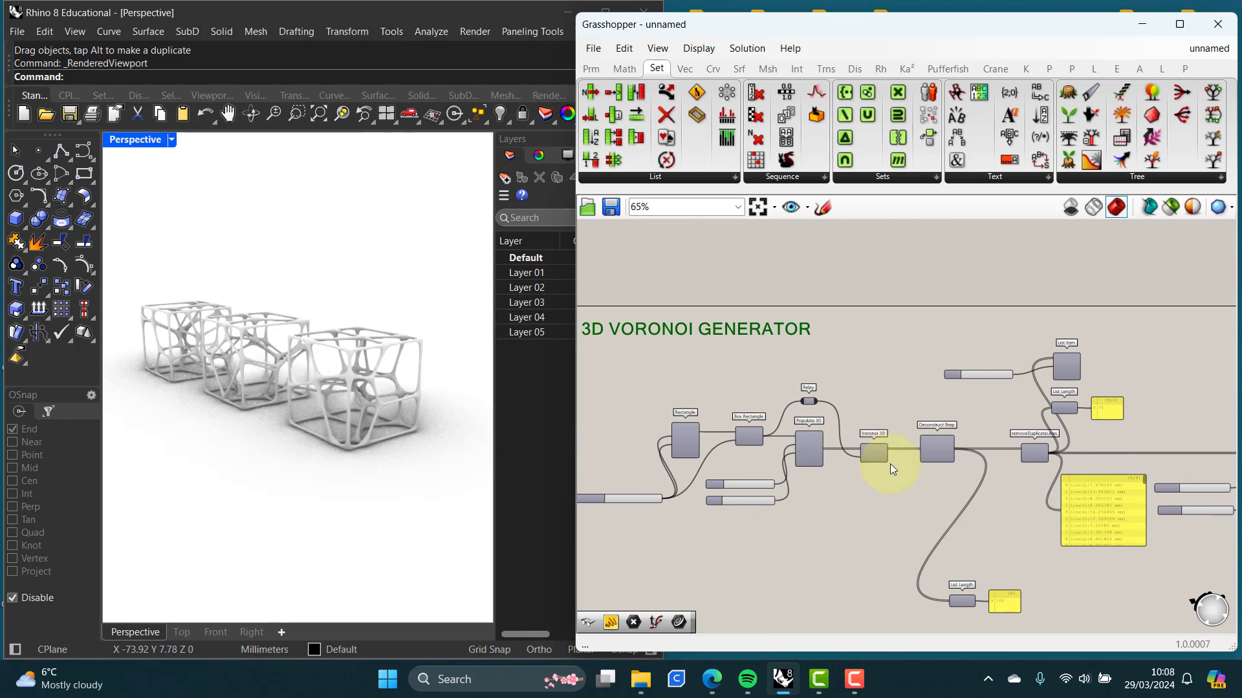
pyautogui.scroll(-2, 889, 464)
pyautogui.moveTo(936, 471); pyautogui.dragTo(809, 450, button='right')
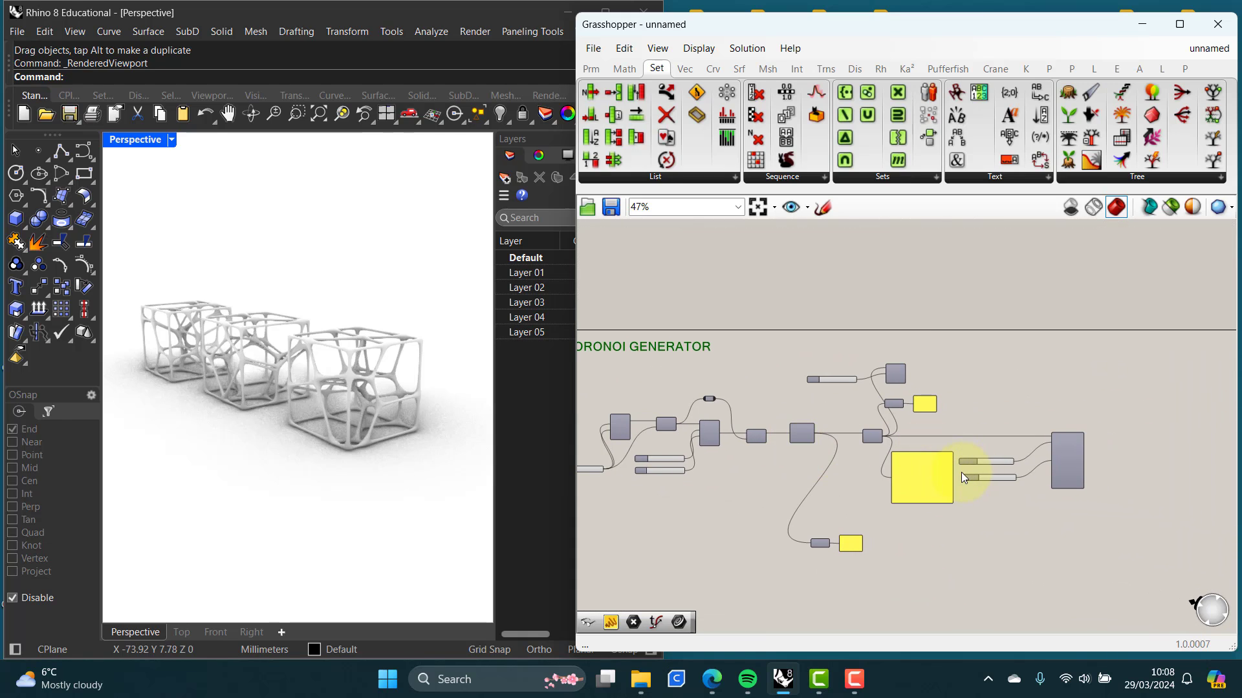
pyautogui.scroll(-2, 960, 495)
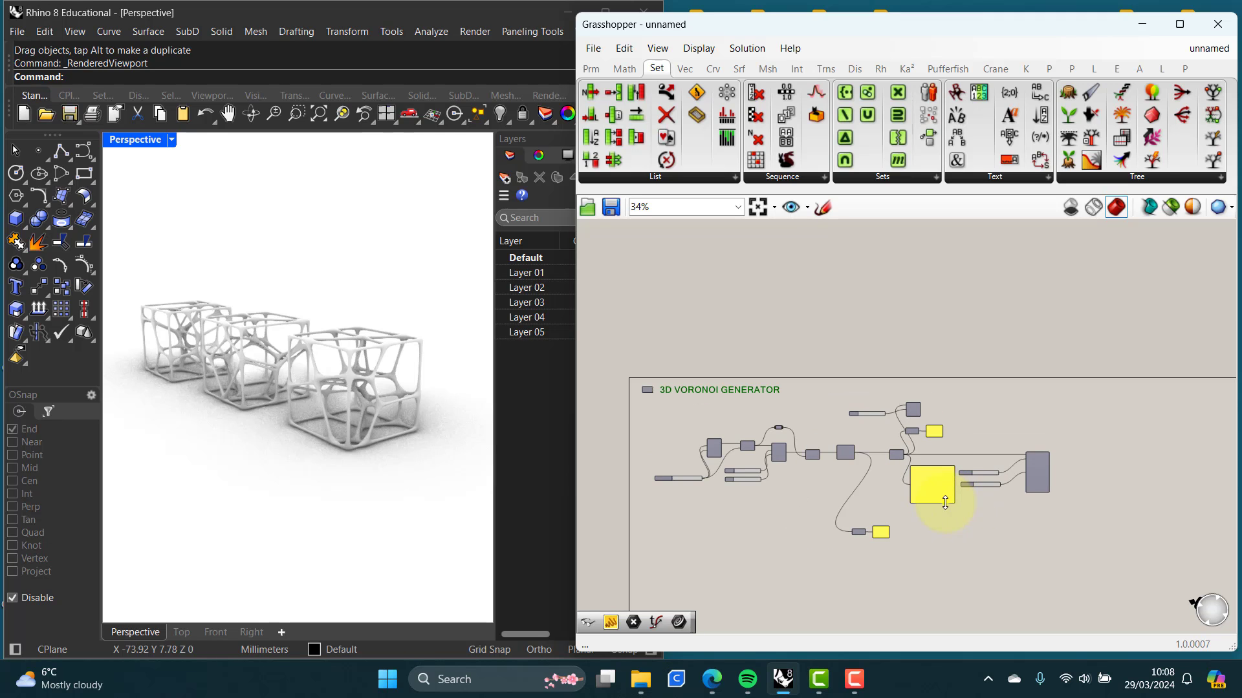
pyautogui.moveTo(1074, 572); pyautogui.dragTo(687, 404)
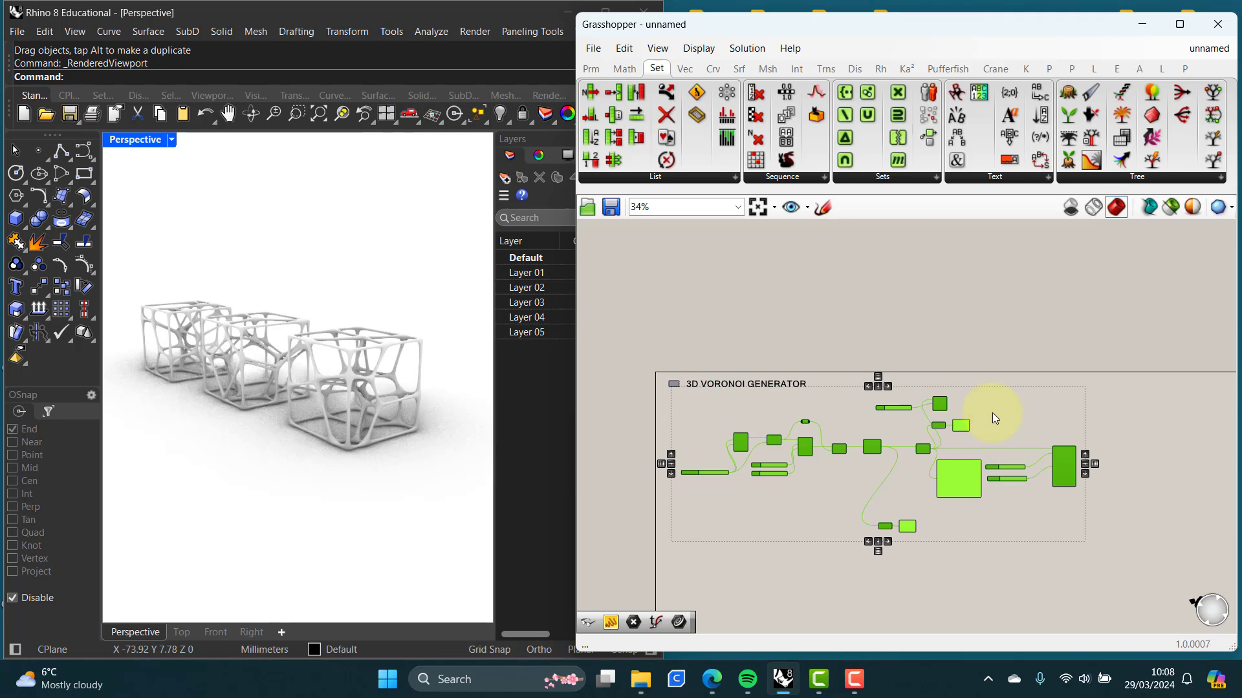
pyautogui.middleClick(941, 404)
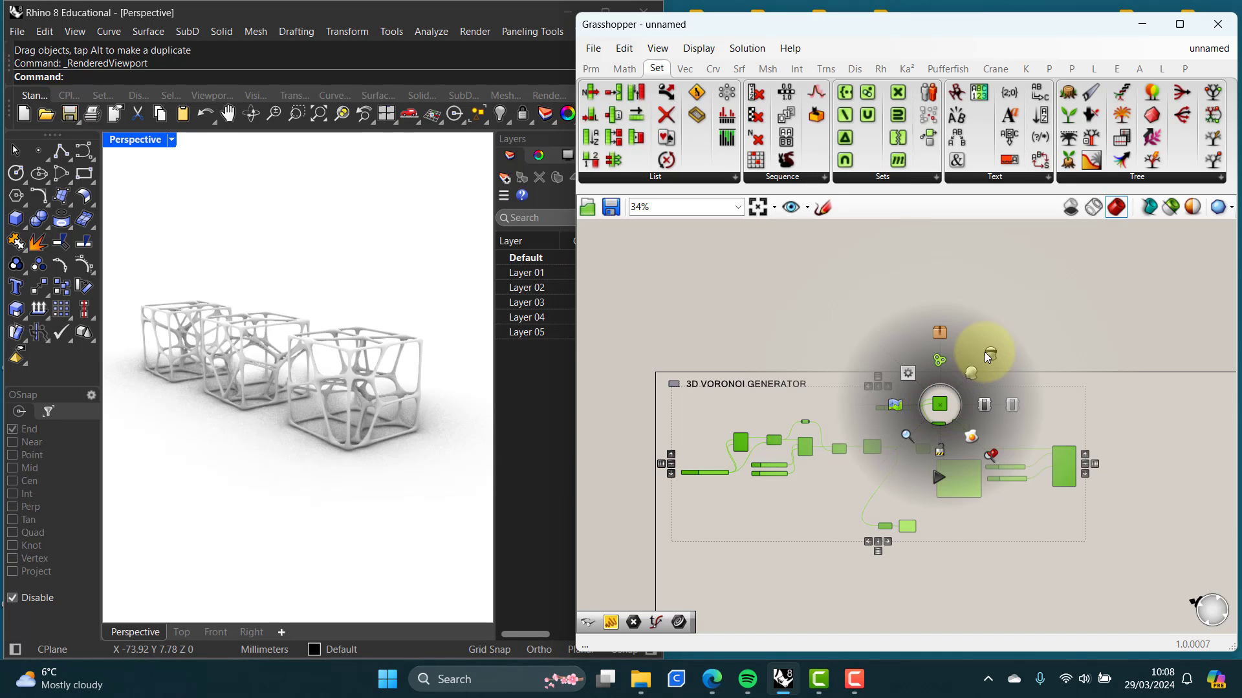
pyautogui.click(970, 374)
pyautogui.click(1012, 540)
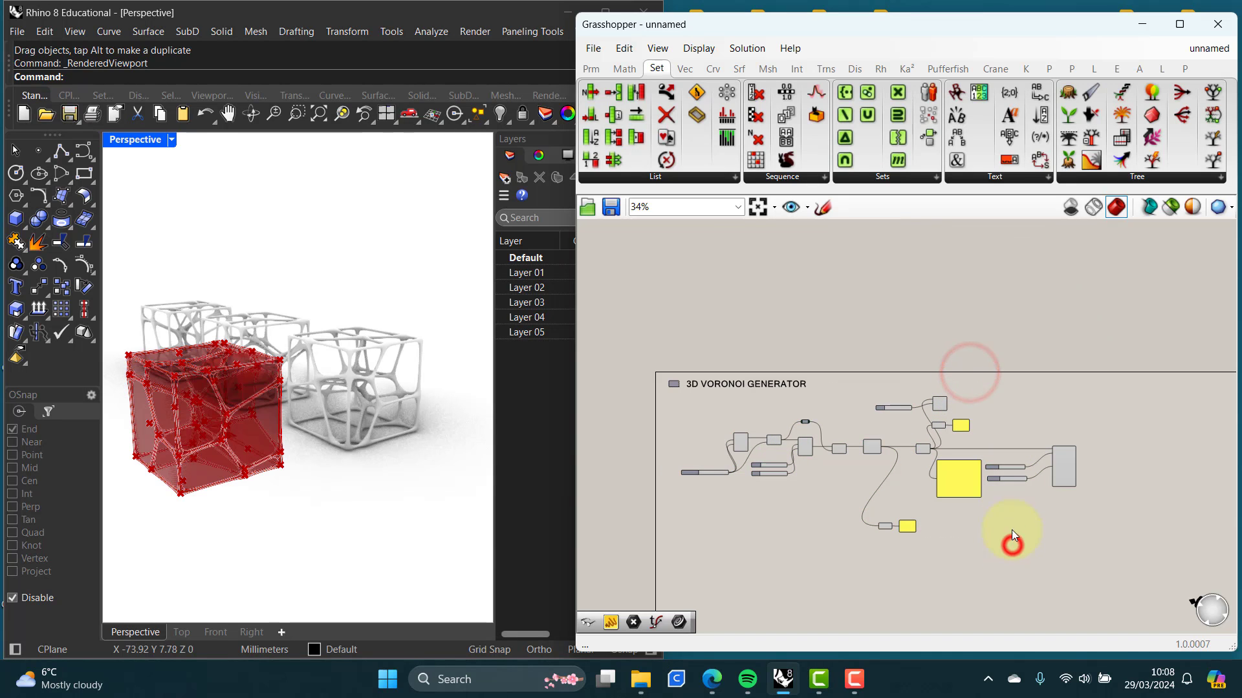
# Step: Restrict the Grasshopper preview to selected components only and view the rendered frames up close
pyautogui.click(1171, 208)
pyautogui.moveTo(365, 438); pyautogui.dragTo(317, 427, button='right')
pyautogui.scroll(3, 766, 451)
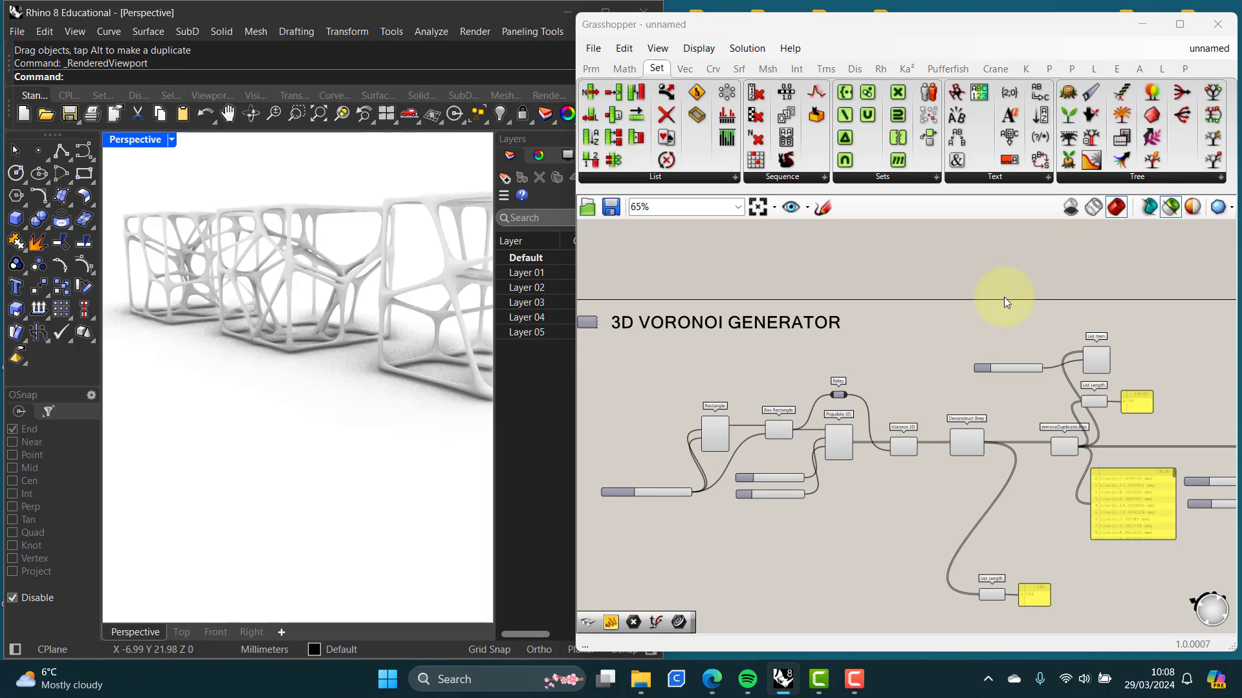
# Step: Examine the geometry of Rectangle, Box Rectangle and Populate 3D one by one, and the box together with its points
pyautogui.click(717, 432)
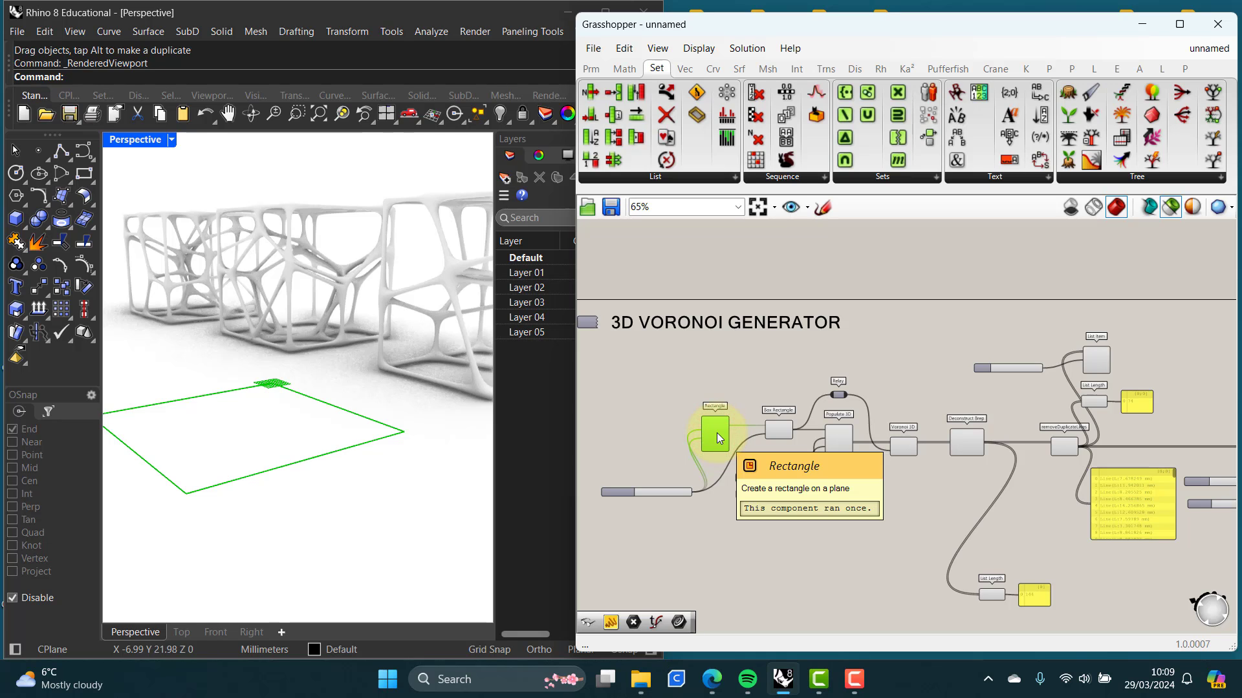
pyautogui.click(780, 432)
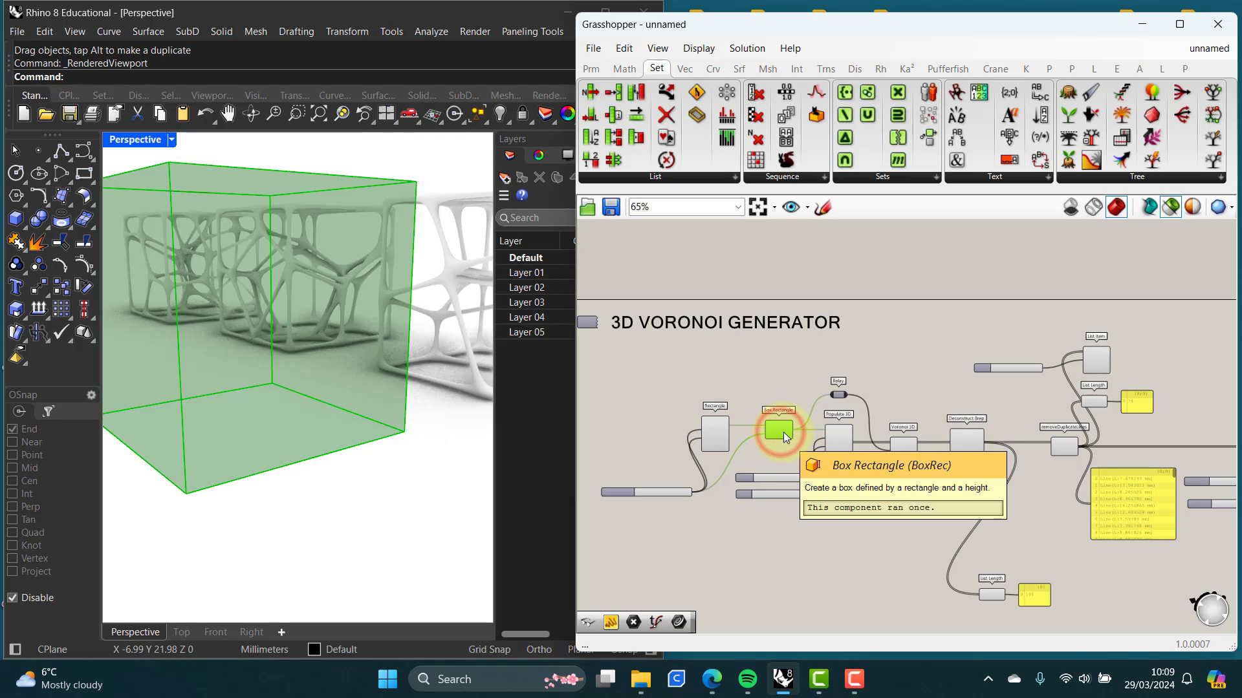
pyautogui.click(838, 445)
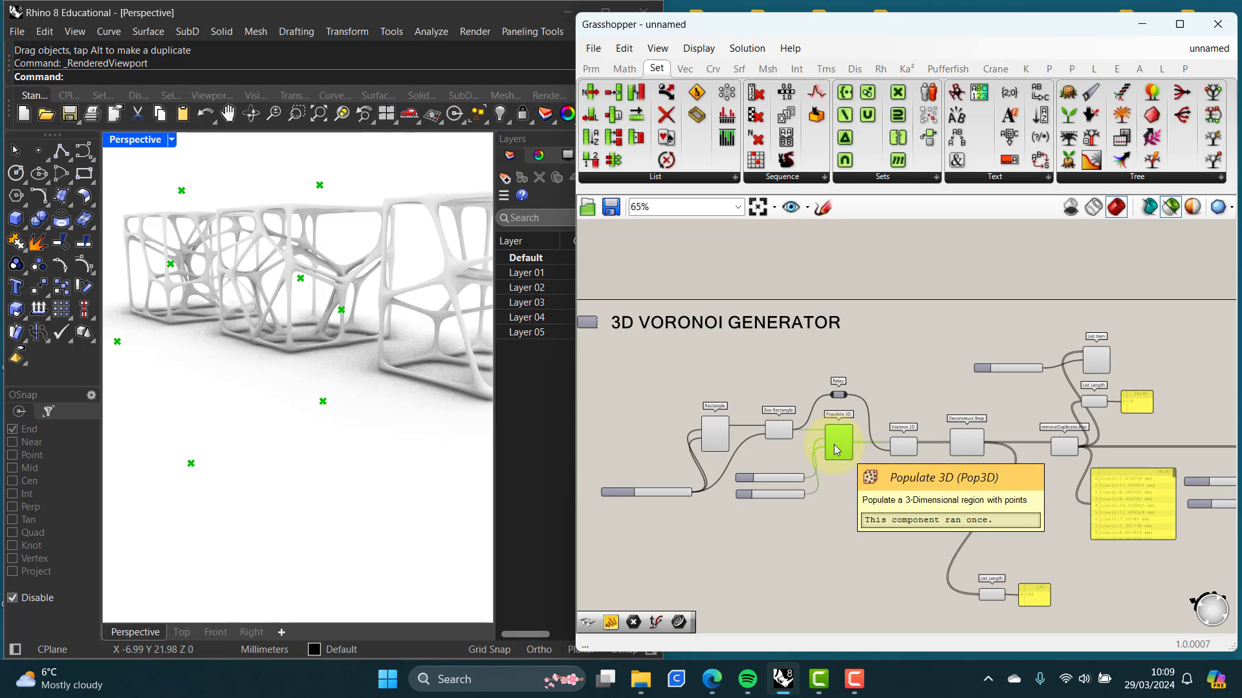
pyautogui.click(768, 435)
pyautogui.keyDown('shift'); pyautogui.click(774, 432); pyautogui.keyUp('shift')
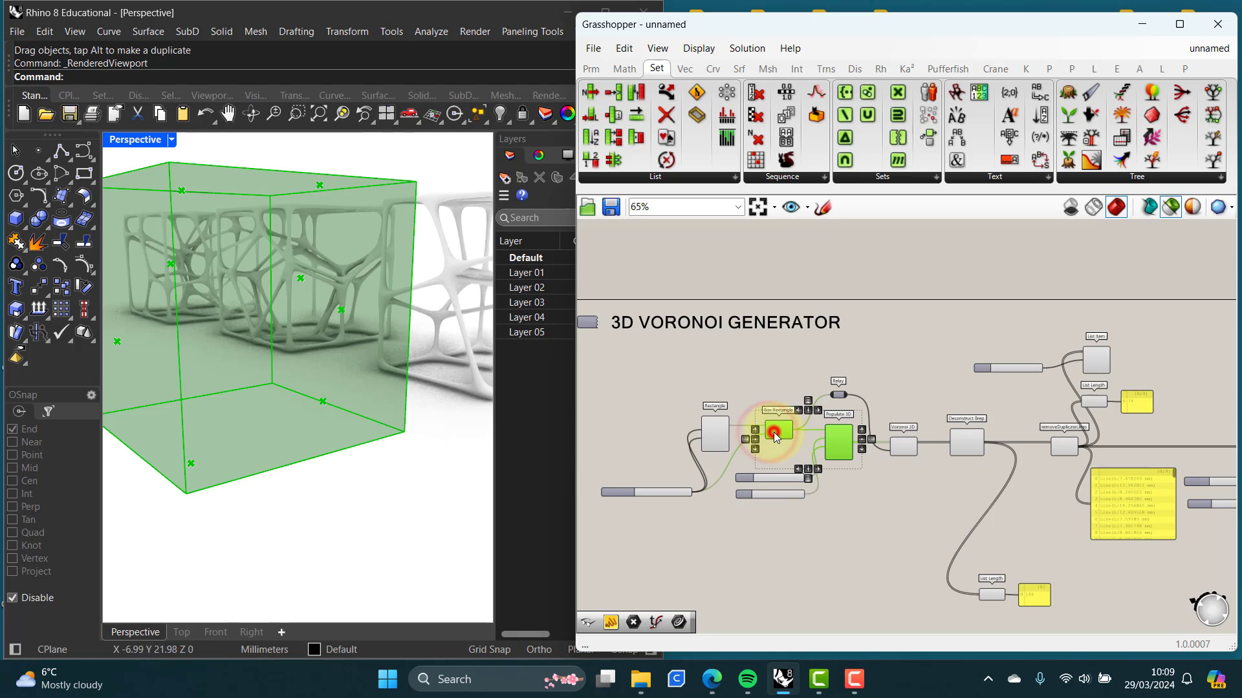
# Step: Examine the Voronoi 3D cells, the de-duplicated edge lines and the MultiPipe frame in sequence
pyautogui.click(905, 449)
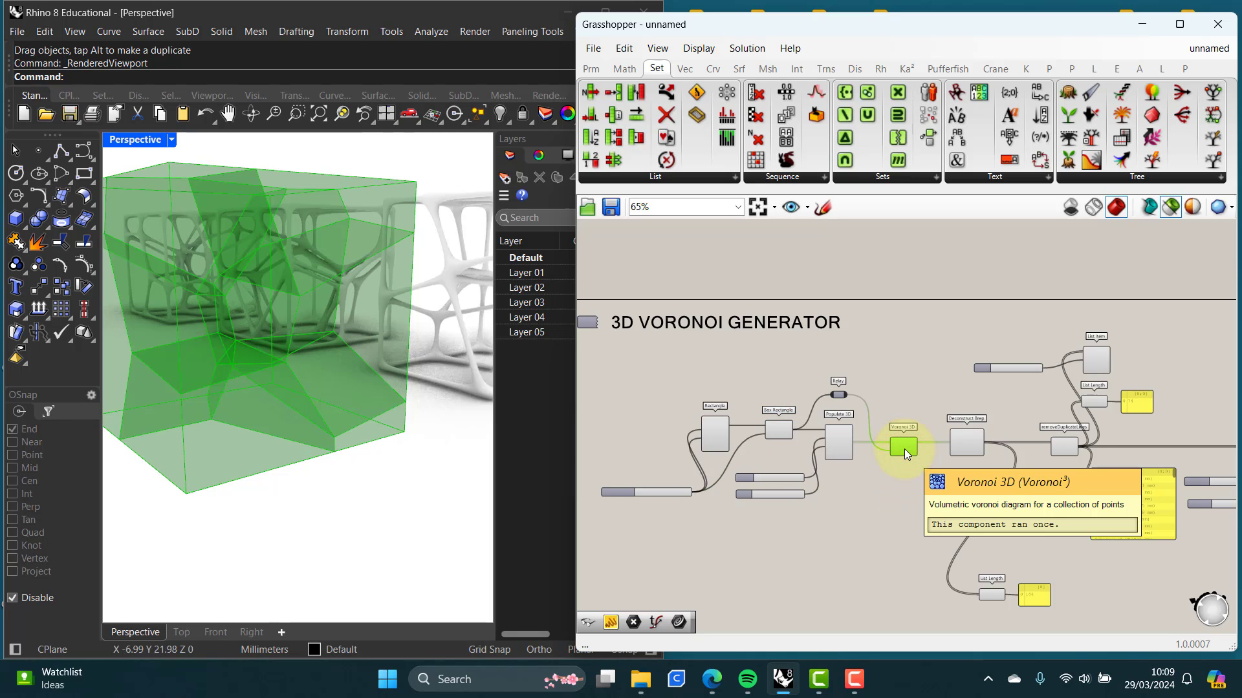
pyautogui.click(966, 443)
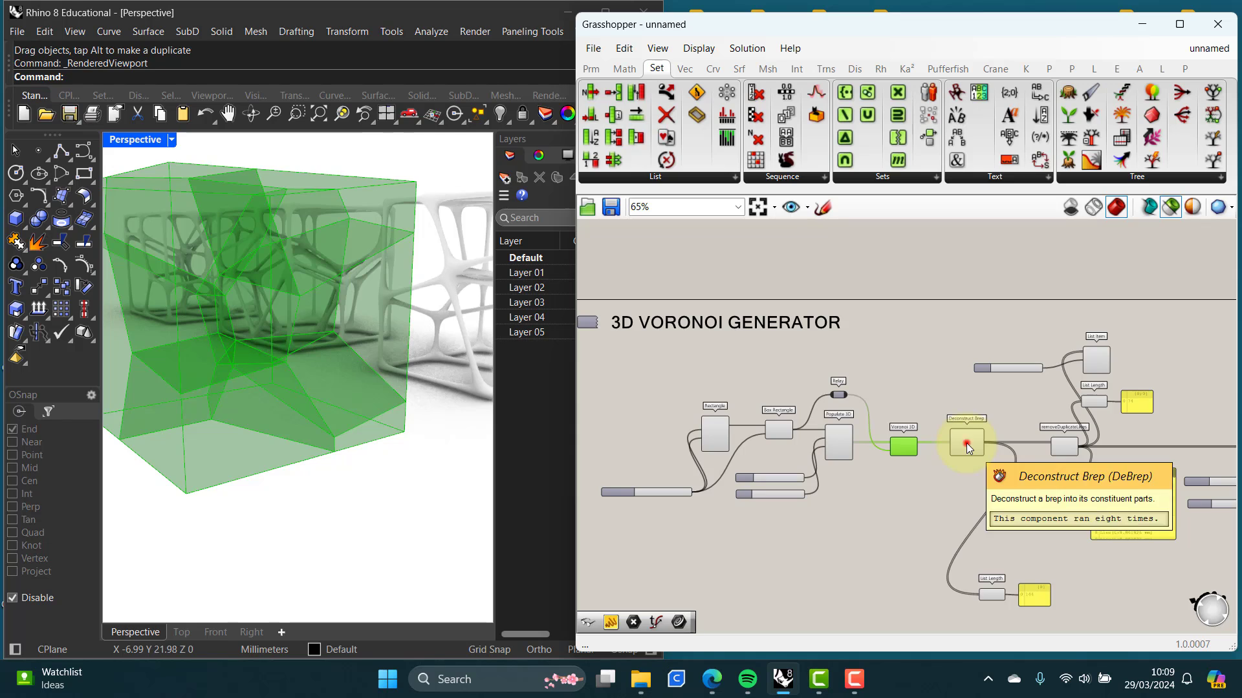
pyautogui.click(1065, 449)
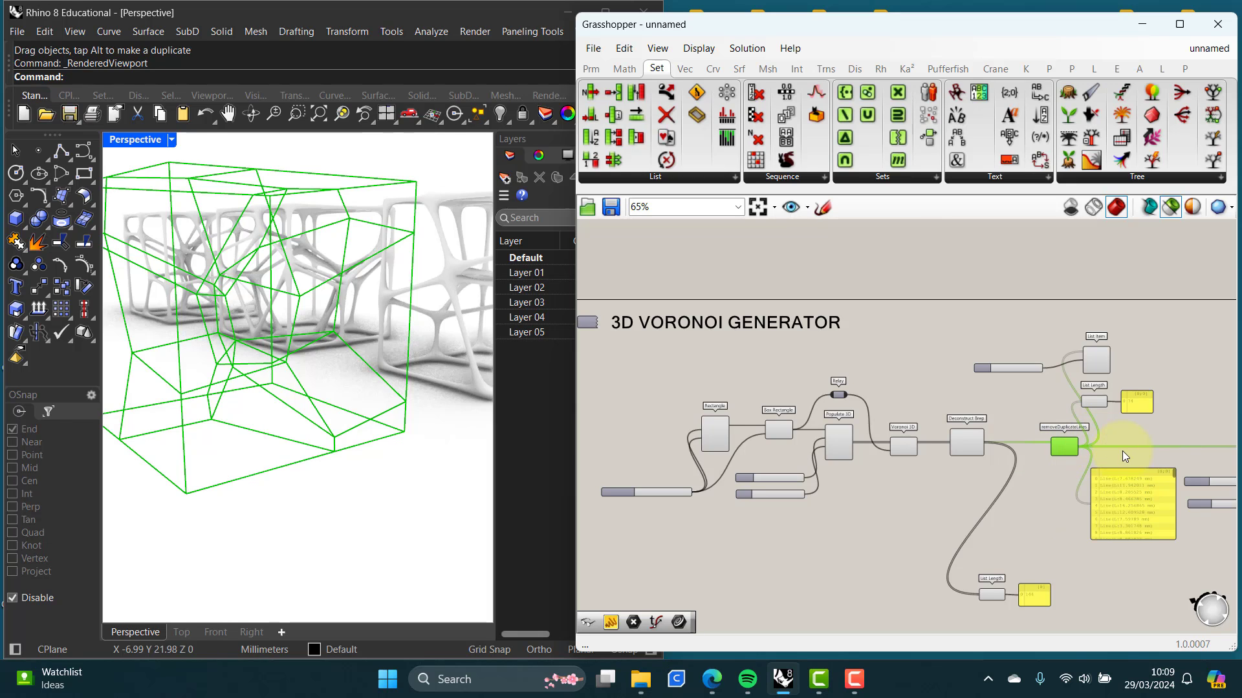
pyautogui.moveTo(1123, 451); pyautogui.dragTo(991, 437, button='right')
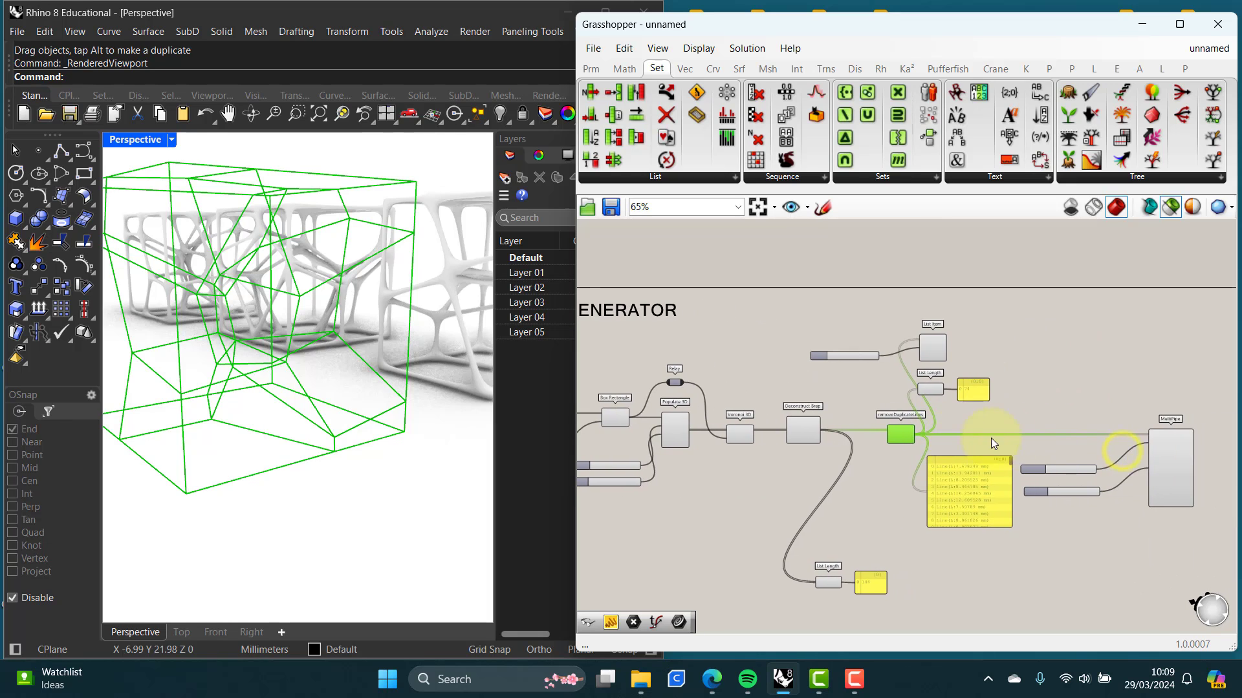
pyautogui.click(1177, 469)
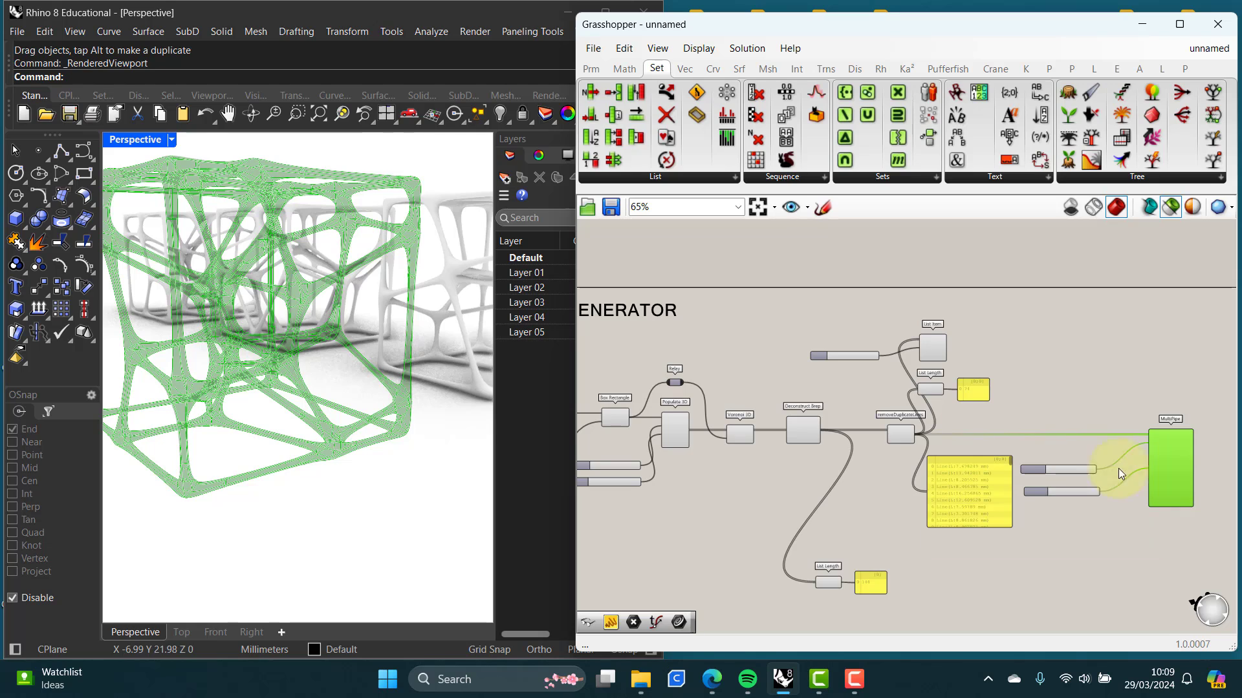
# Step: View the whole definition with the MultiPipe frame previewed in front of the baked frames
pyautogui.scroll(-3, 899, 499)
pyautogui.moveTo(867, 494); pyautogui.dragTo(914, 403, button='right')
pyautogui.click(825, 460)
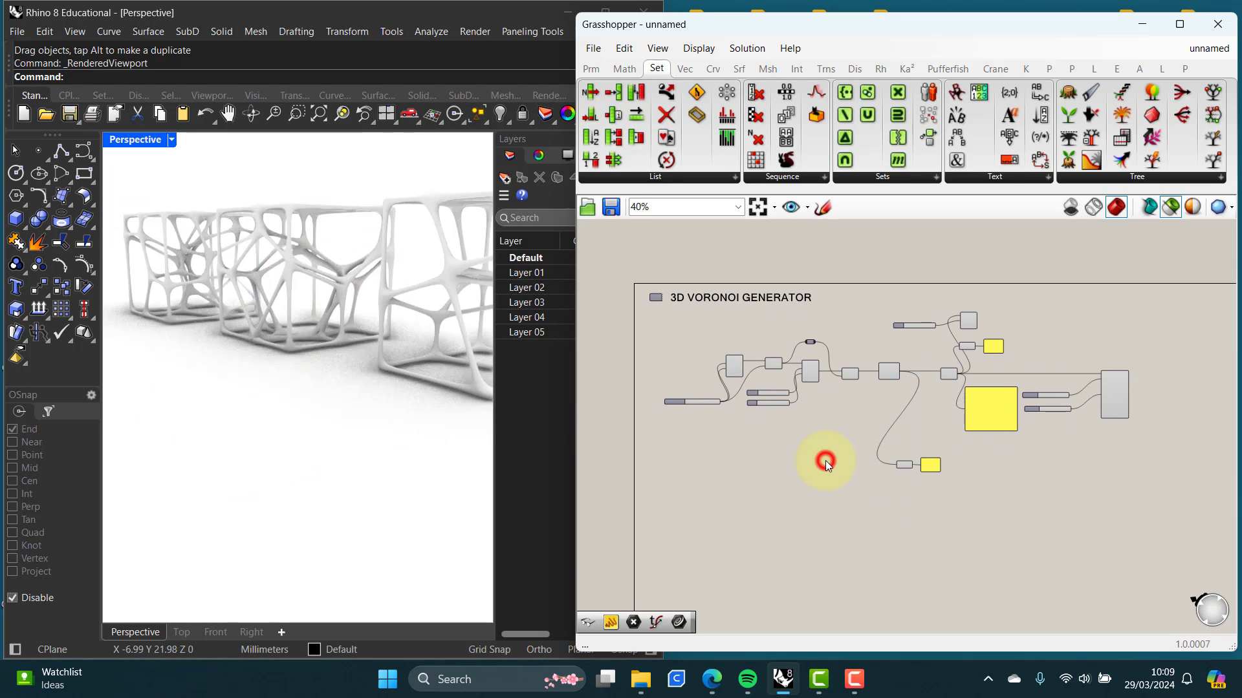
pyautogui.click(1119, 393)
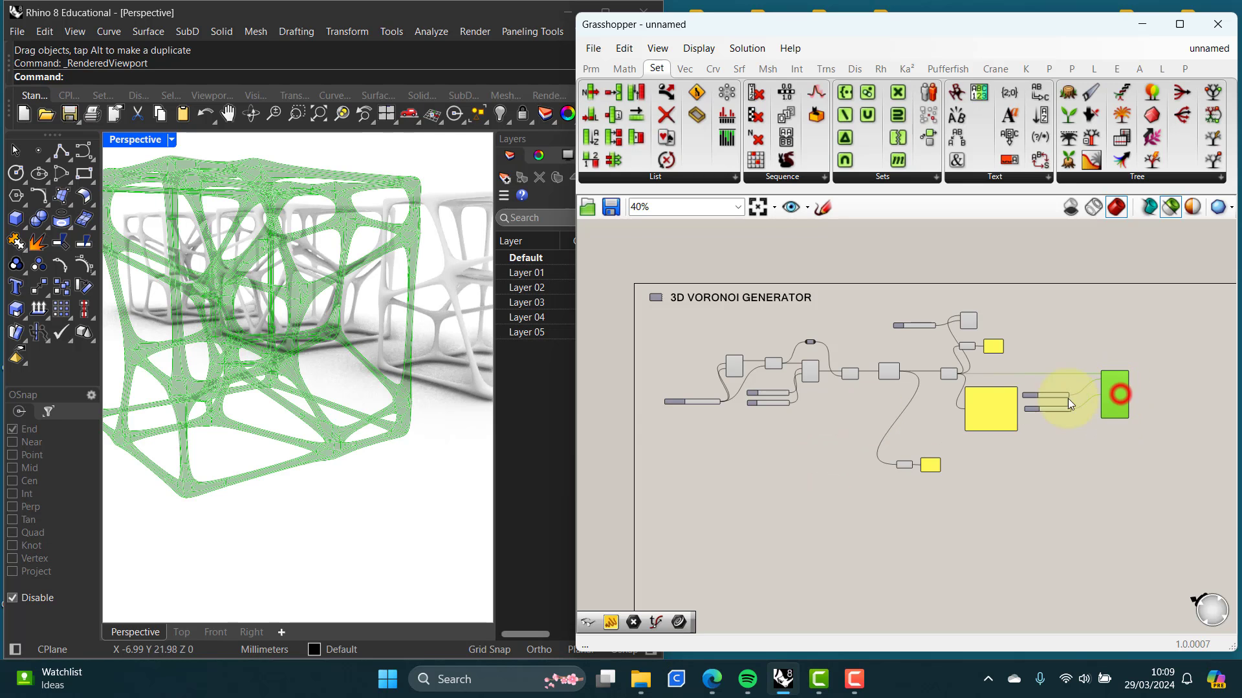
pyautogui.click(396, 393)
pyautogui.keyDown('shift'); pyautogui.moveTo(420, 407); pyautogui.dragTo(395, 410, button='right'); pyautogui.keyUp('shift')
pyautogui.scroll(-4, 418, 411)
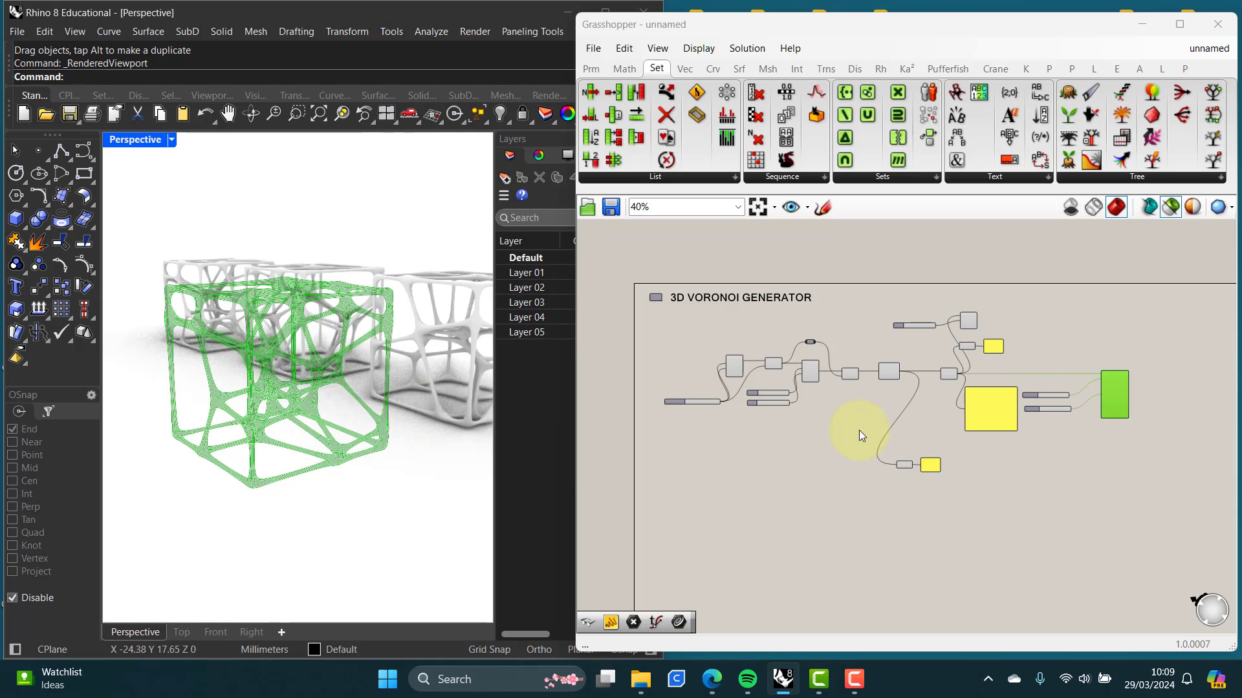
# Step: Move the List Length component and its panel closer beneath Deconstruct Brep and preview the MultiPipe frame again
pyautogui.moveTo(938, 486); pyautogui.dragTo(891, 411)
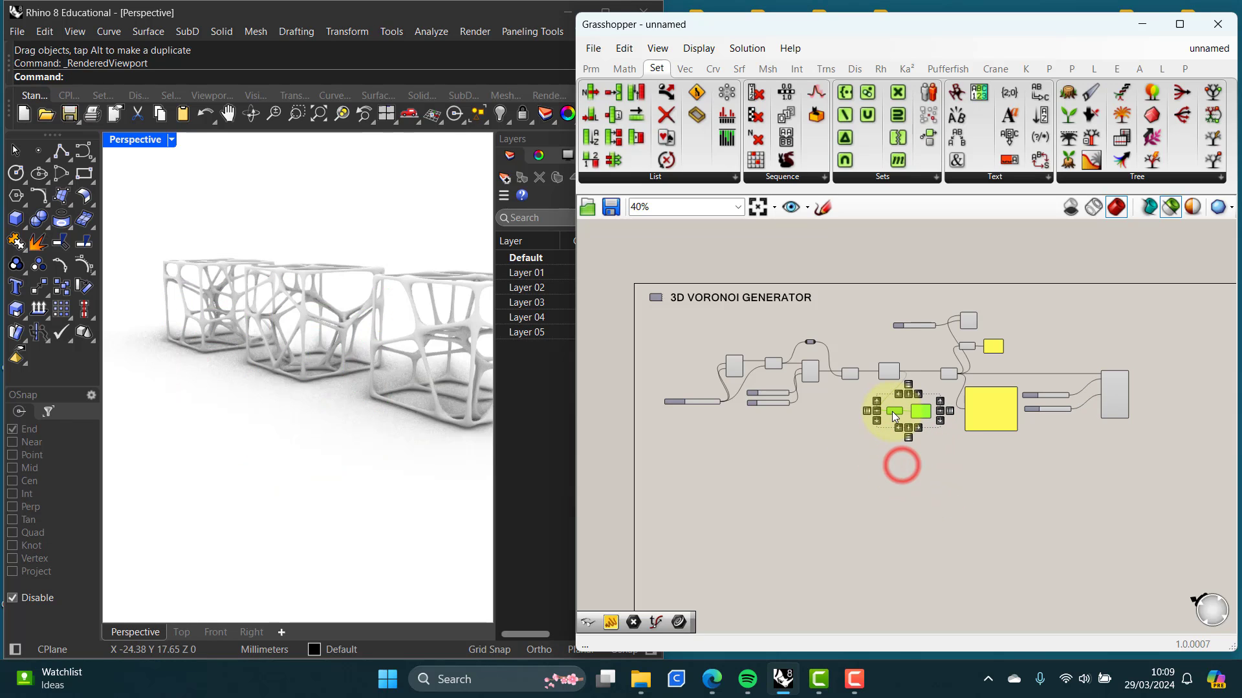
pyautogui.click(1114, 392)
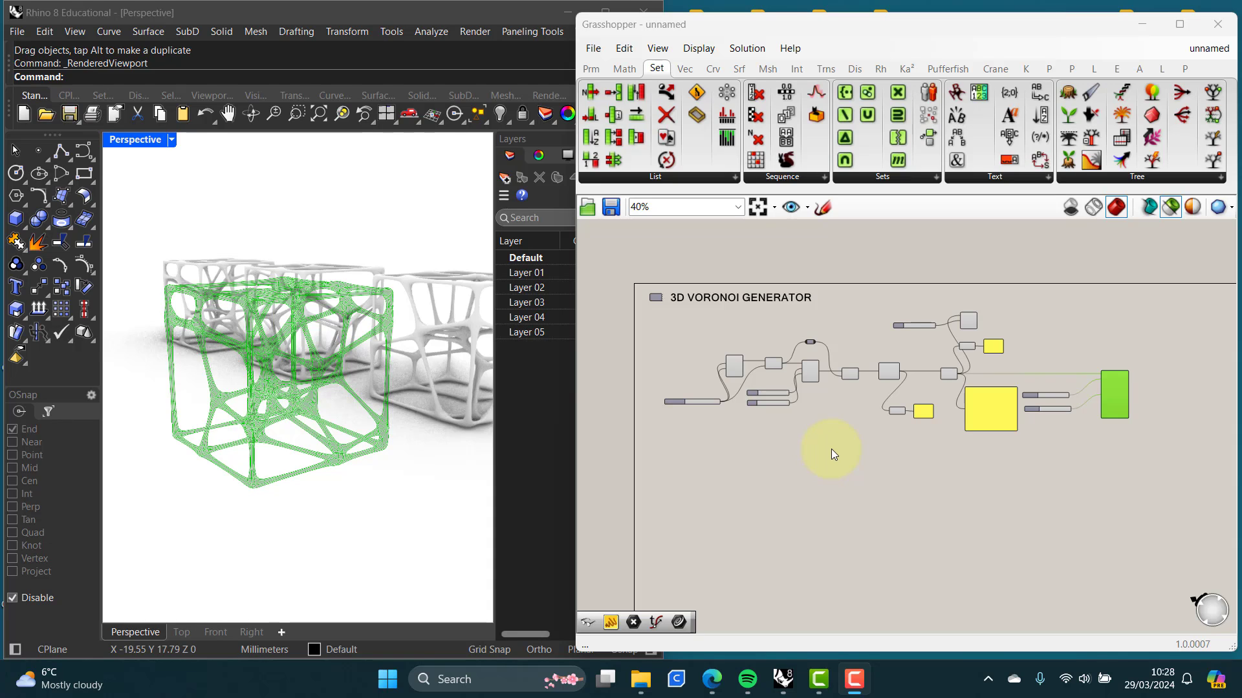
# Step: Save the Grasshopper definition to the Desktop as 3D VORONOI.gh
pyautogui.click(592, 51)
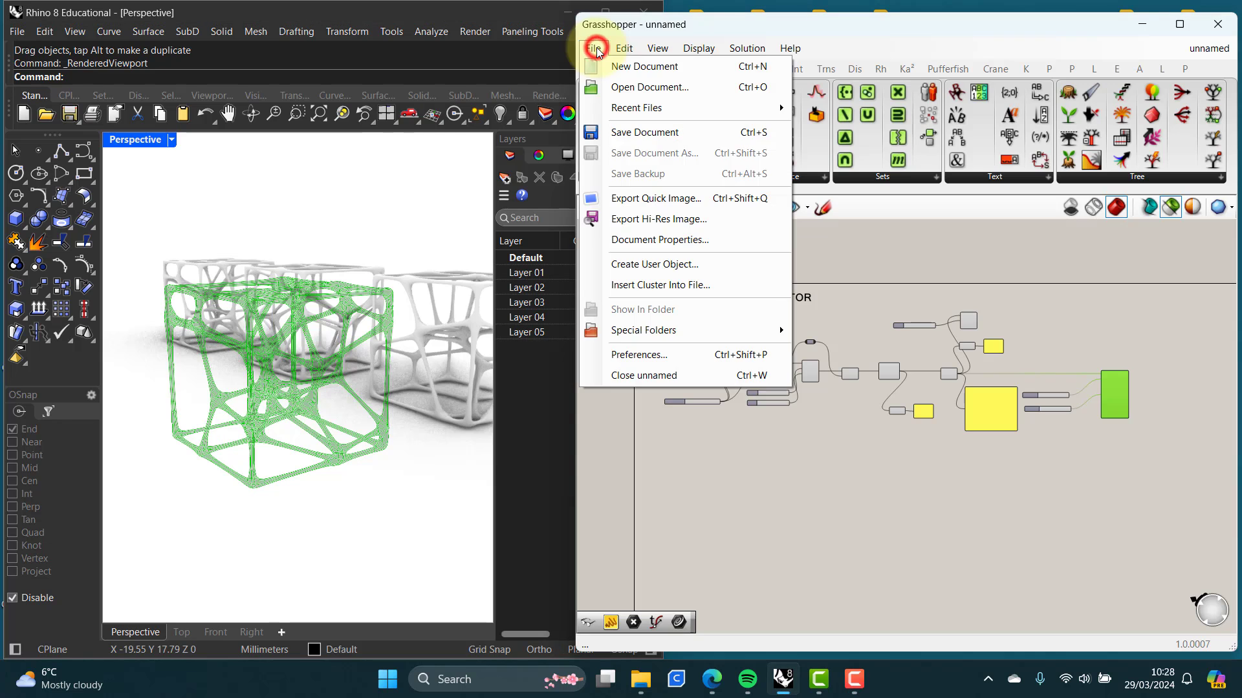
pyautogui.click(636, 133)
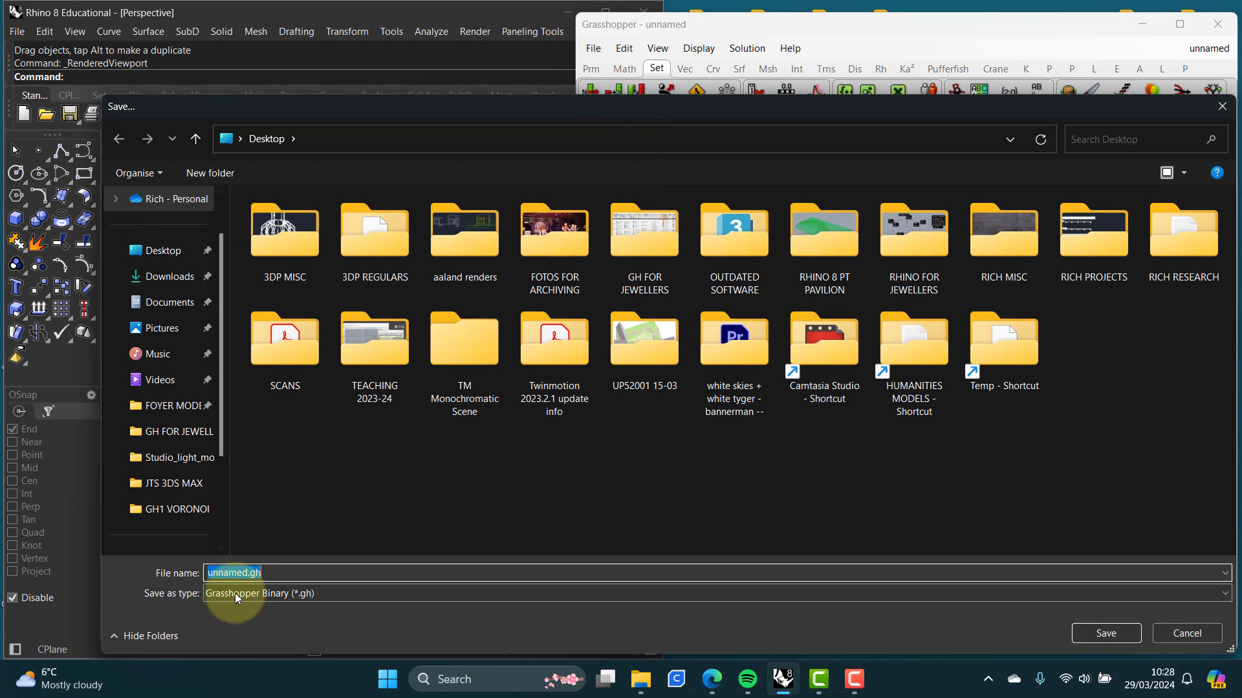
pyautogui.click(237, 571)
pyautogui.moveTo(244, 573); pyautogui.dragTo(79, 573)
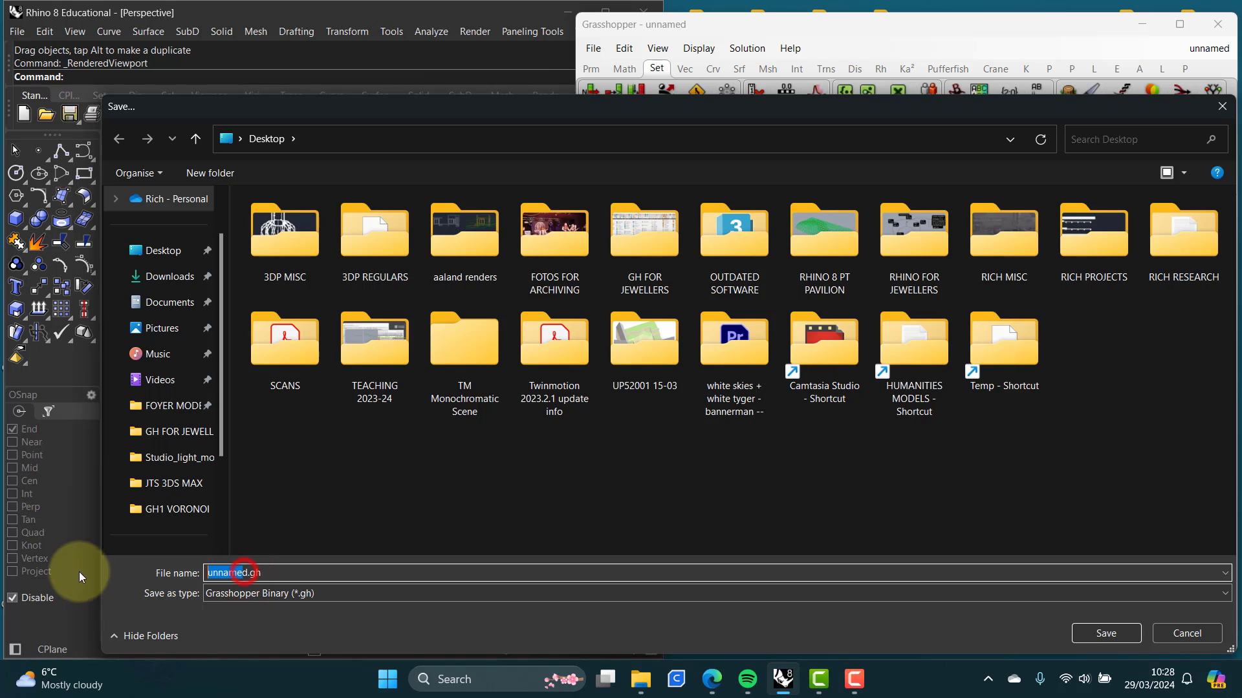
pyautogui.press('BackSpace')
pyautogui.write('3')
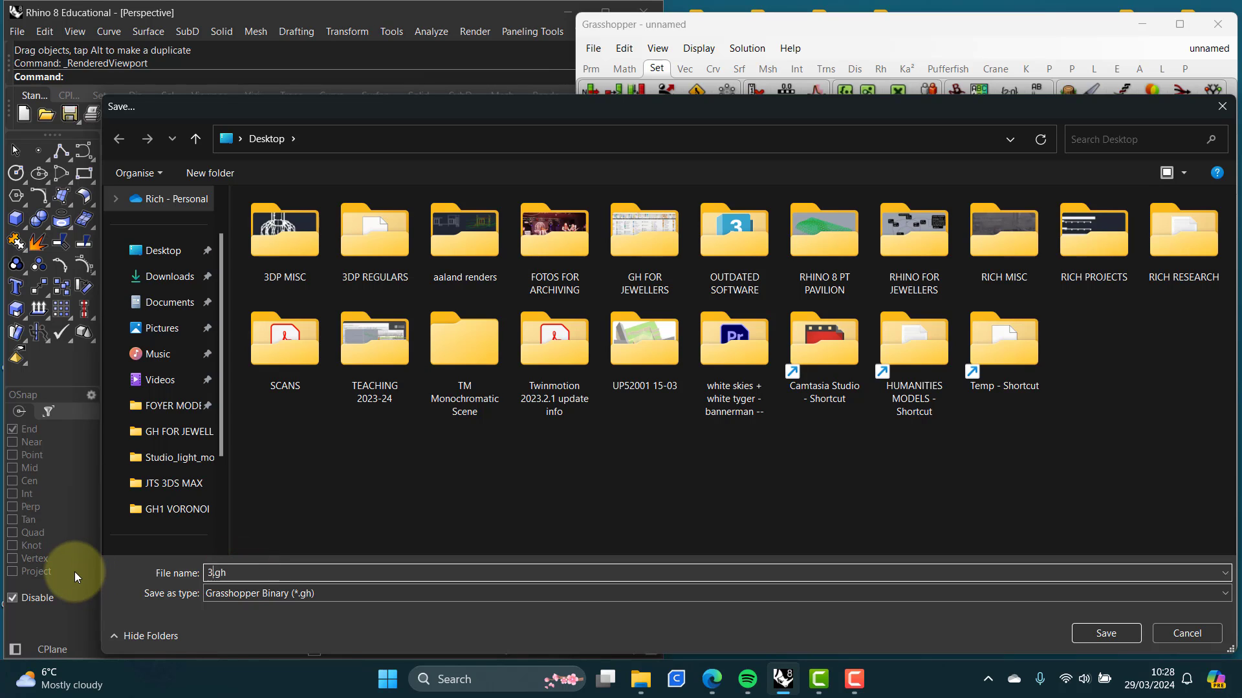
pyautogui.write('D VORONOI')
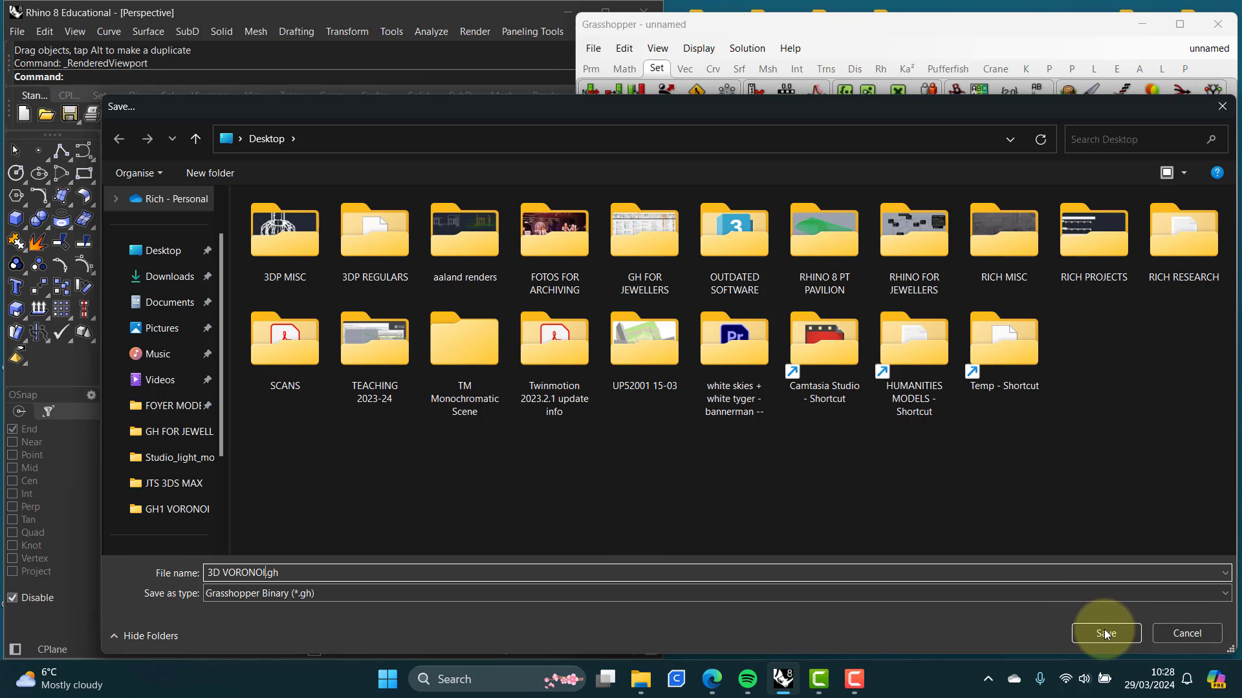
pyautogui.click(1106, 634)
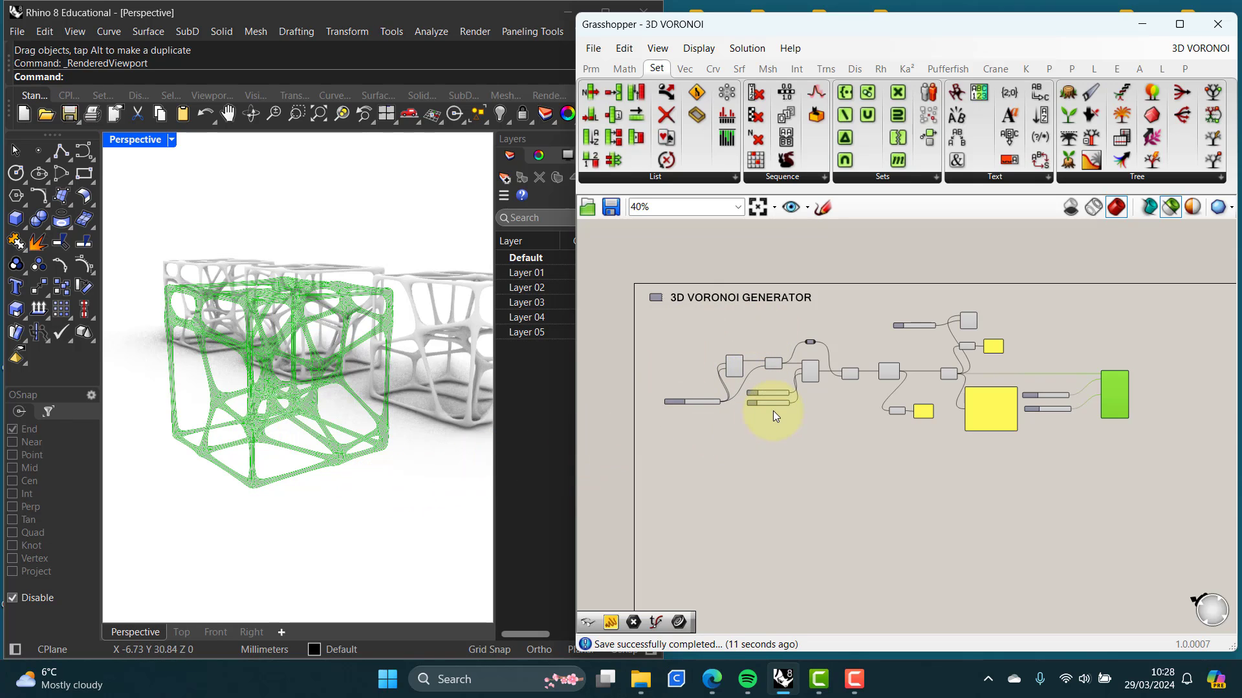
# Step: Start a new Rhino document from the Large Objects - Millimeters template, discarding the changes to the untitled model
pyautogui.click(407, 493)
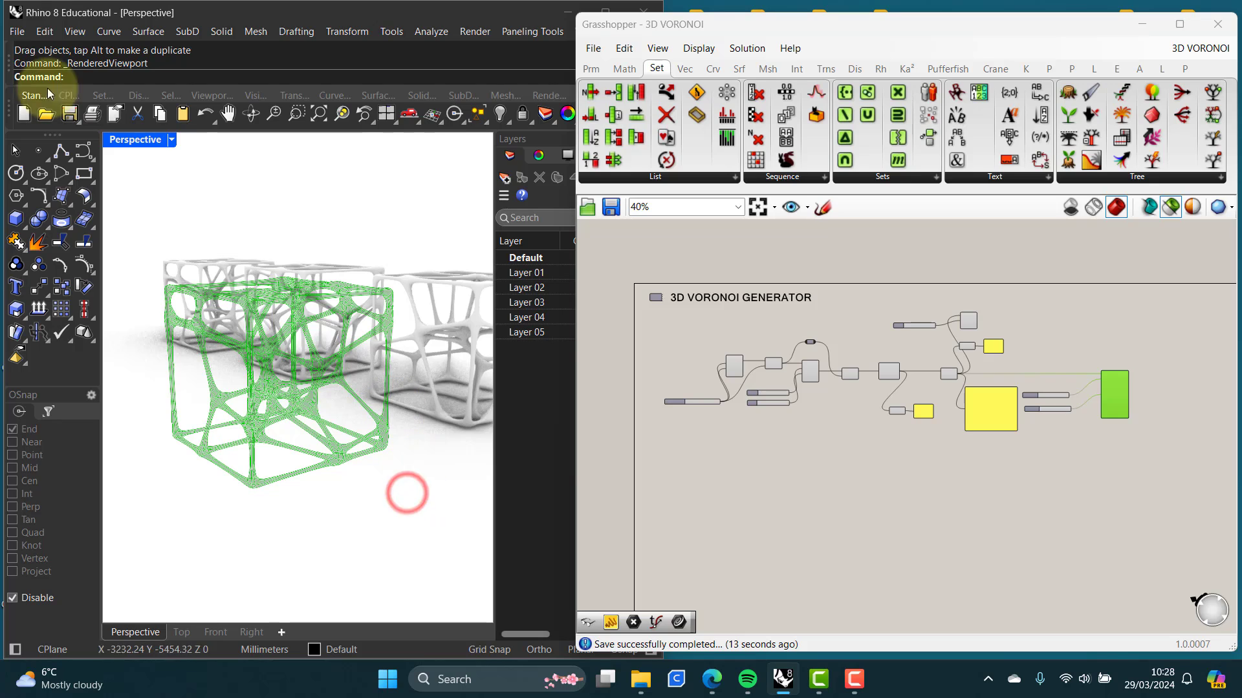
pyautogui.click(17, 33)
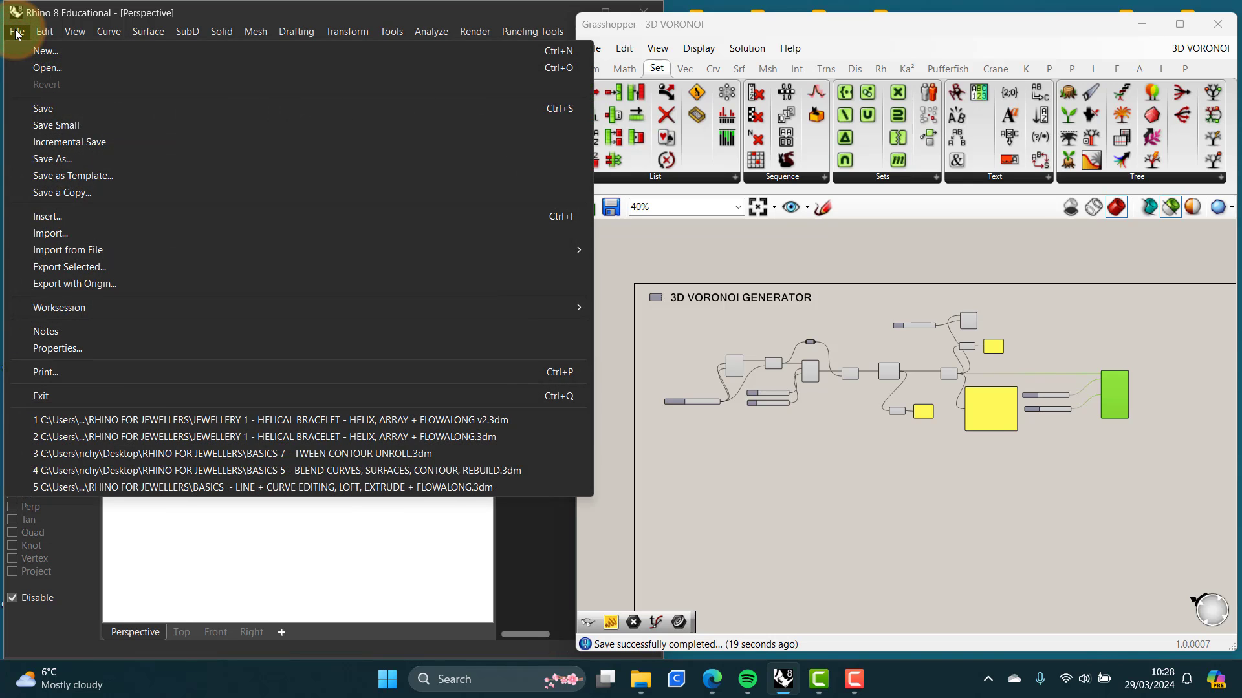
pyautogui.click(52, 51)
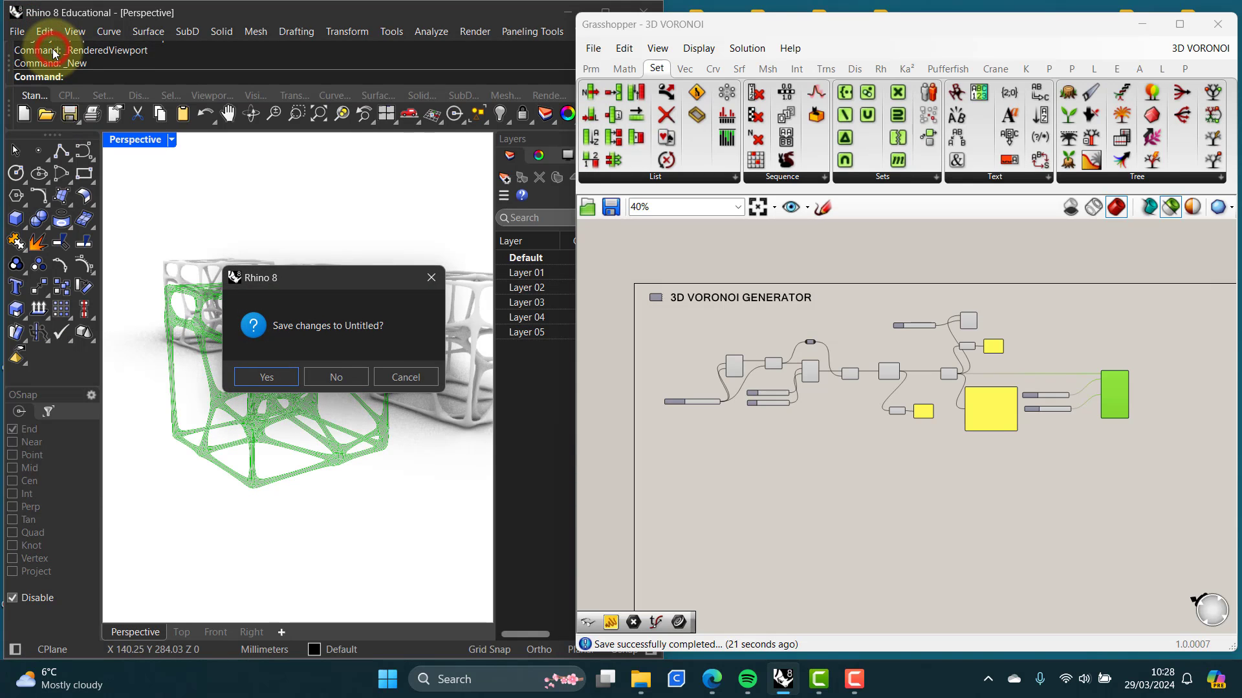
pyautogui.click(337, 378)
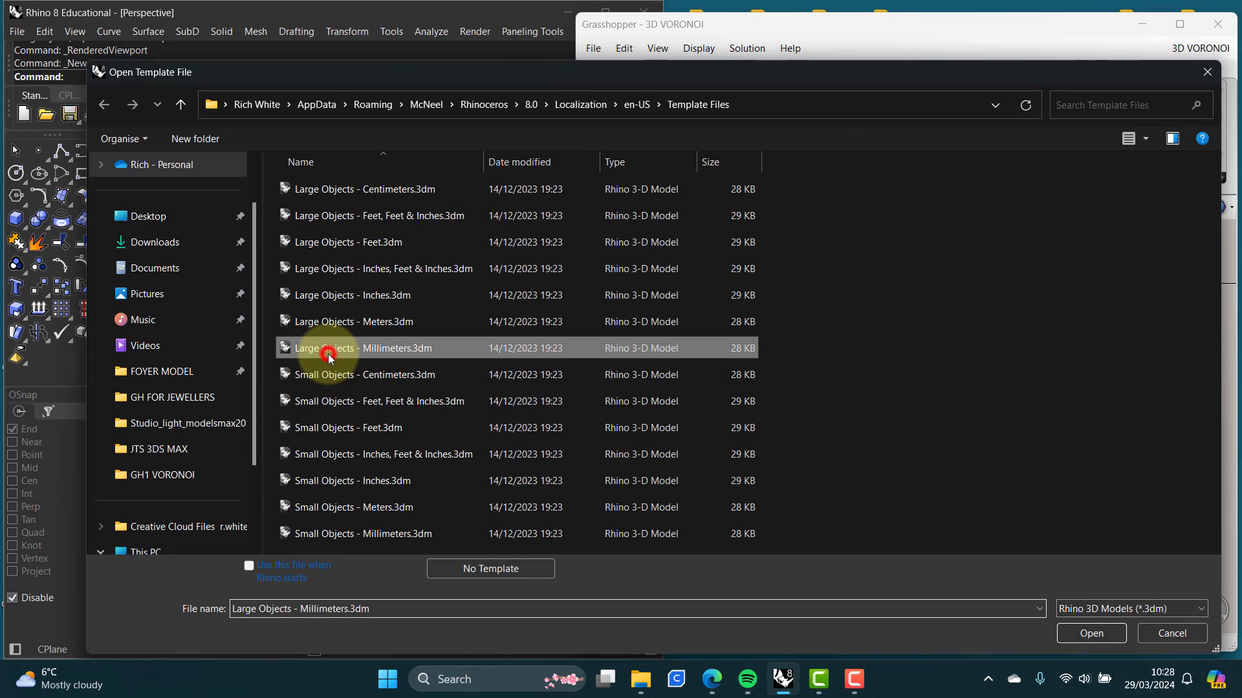
pyautogui.click(1095, 633)
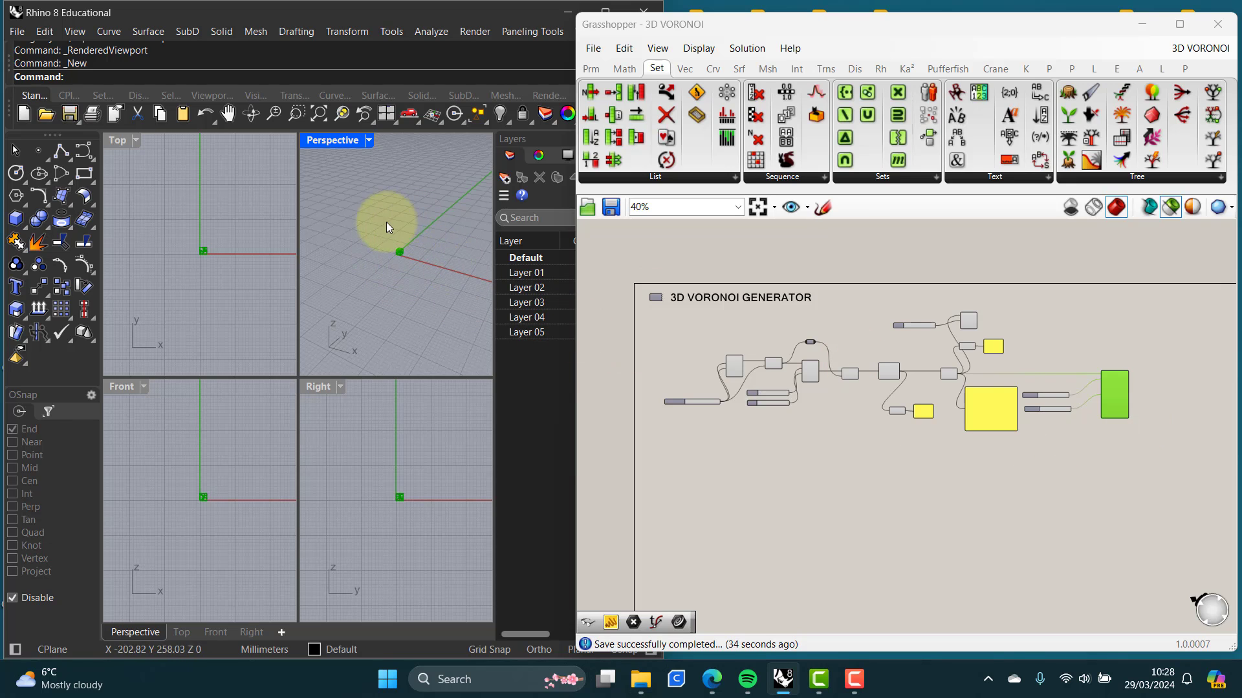
pyautogui.scroll(5, 406, 254)
pyautogui.scroll(6, 382, 275)
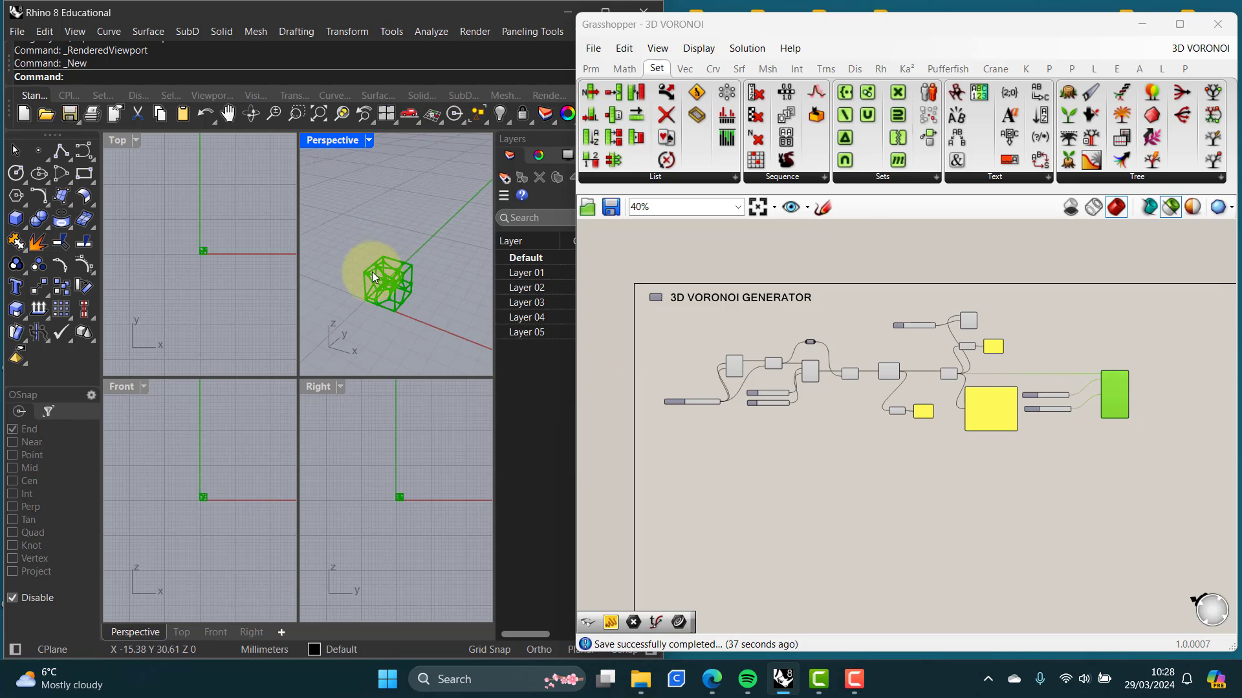
pyautogui.moveTo(388, 296); pyautogui.dragTo(402, 326, button='right')
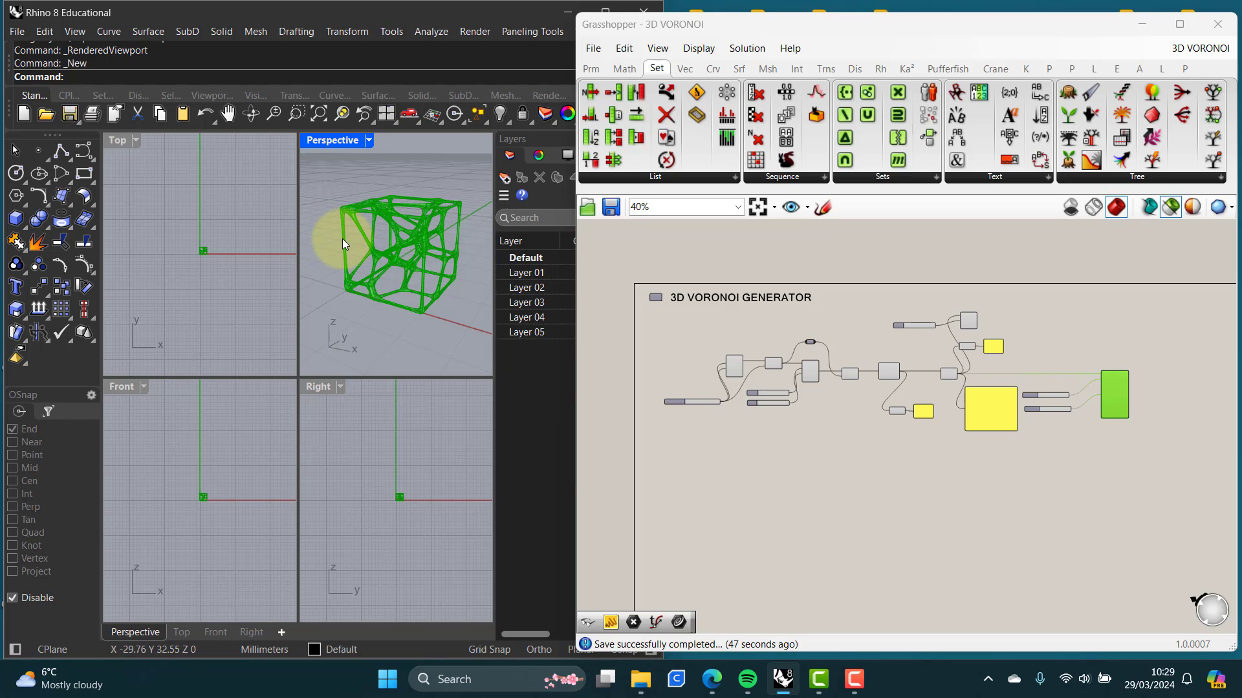
# Step: Delete the Rectangle component that feeds Box Rectangle from the Grasshopper definition
pyautogui.click(680, 445)
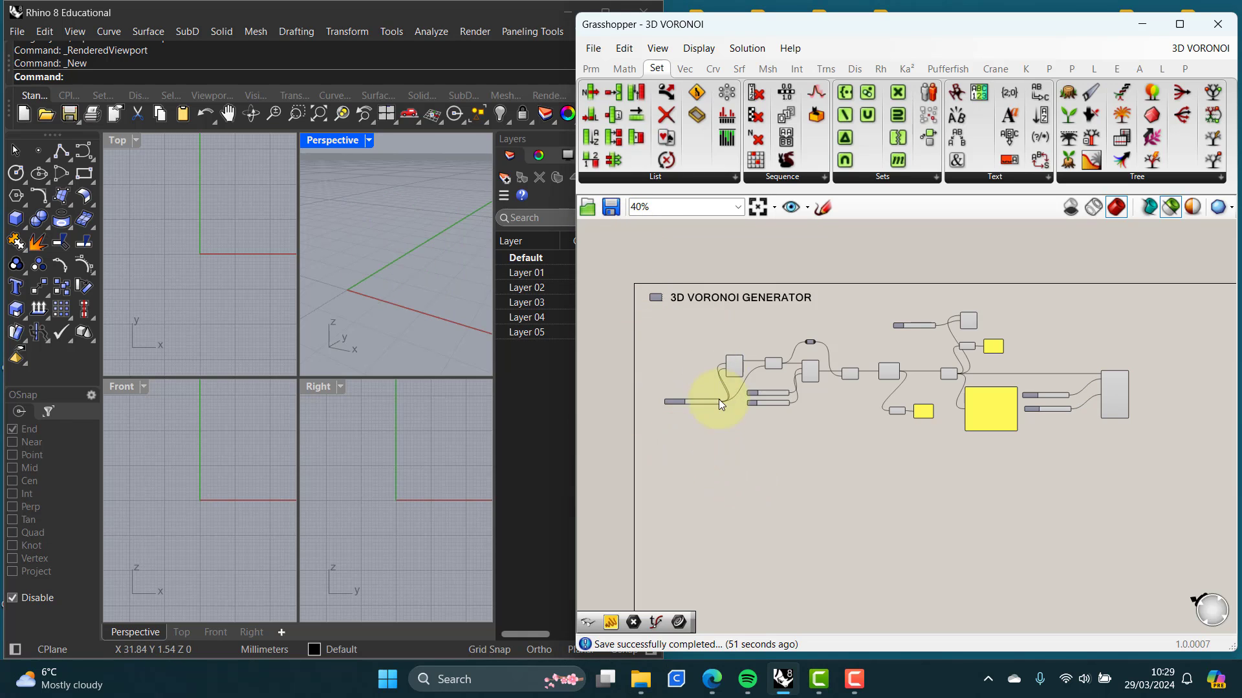
pyautogui.scroll(5, 715, 407)
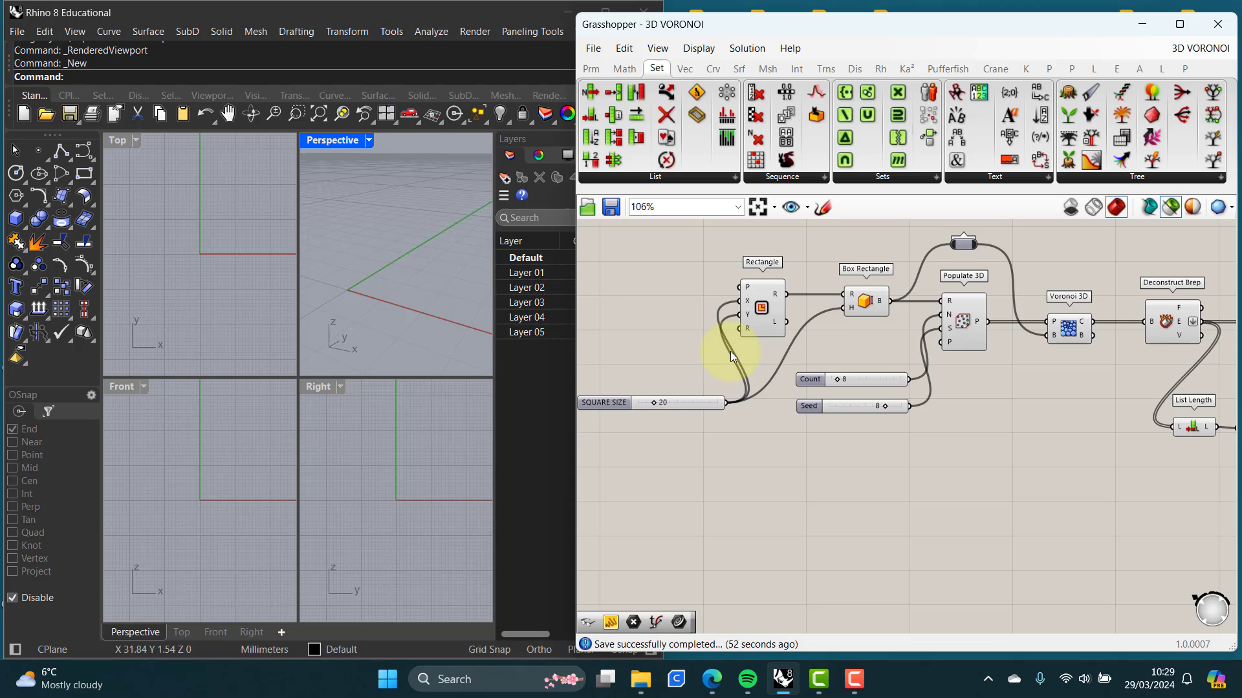
pyautogui.scroll(-1, 730, 351)
pyautogui.moveTo(740, 324)
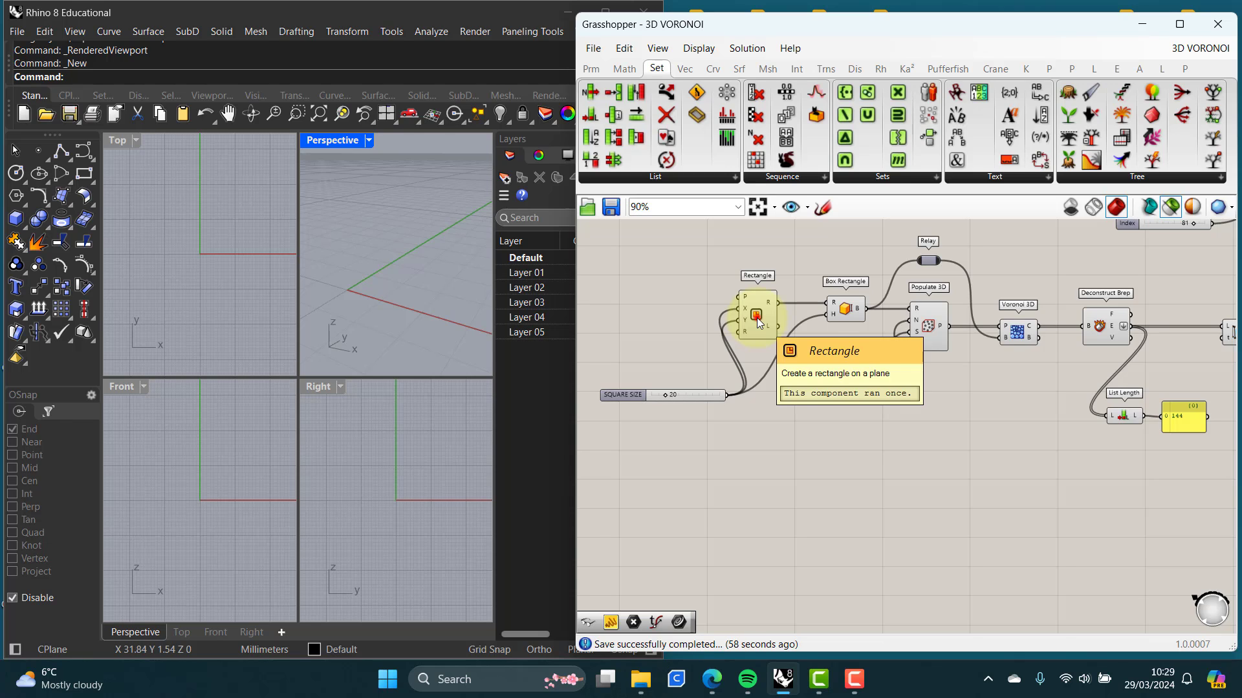
pyautogui.click(757, 317)
pyautogui.press('Delete')
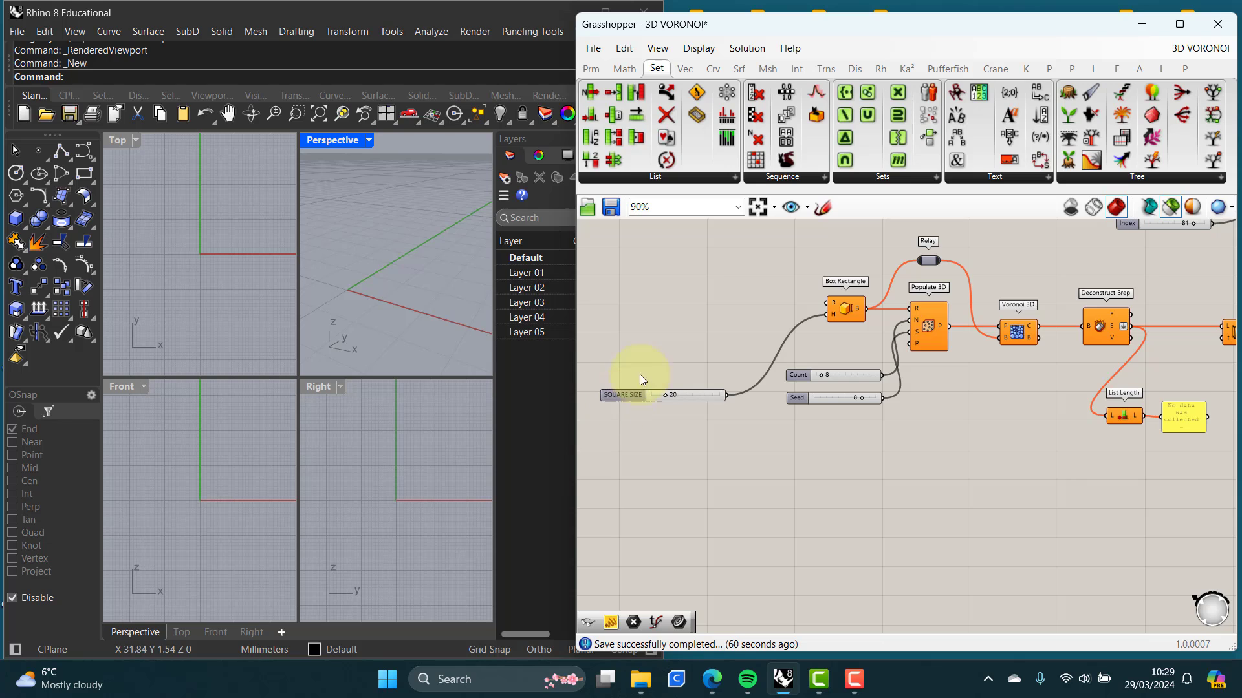
# Step: Draw a 20 by 20 mm square in Rhino's Top view from the origin, with grid snap turned on
pyautogui.click(82, 174)
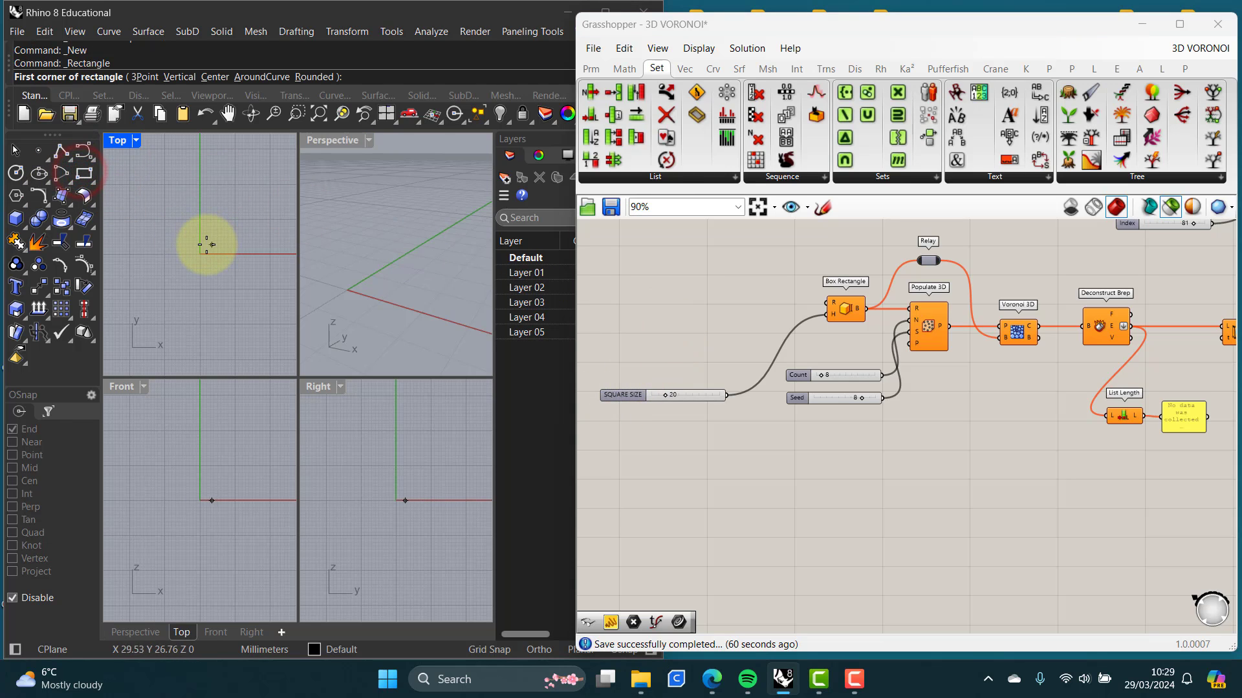
pyautogui.moveTo(197, 255); pyautogui.dragTo(194, 293, button='right')
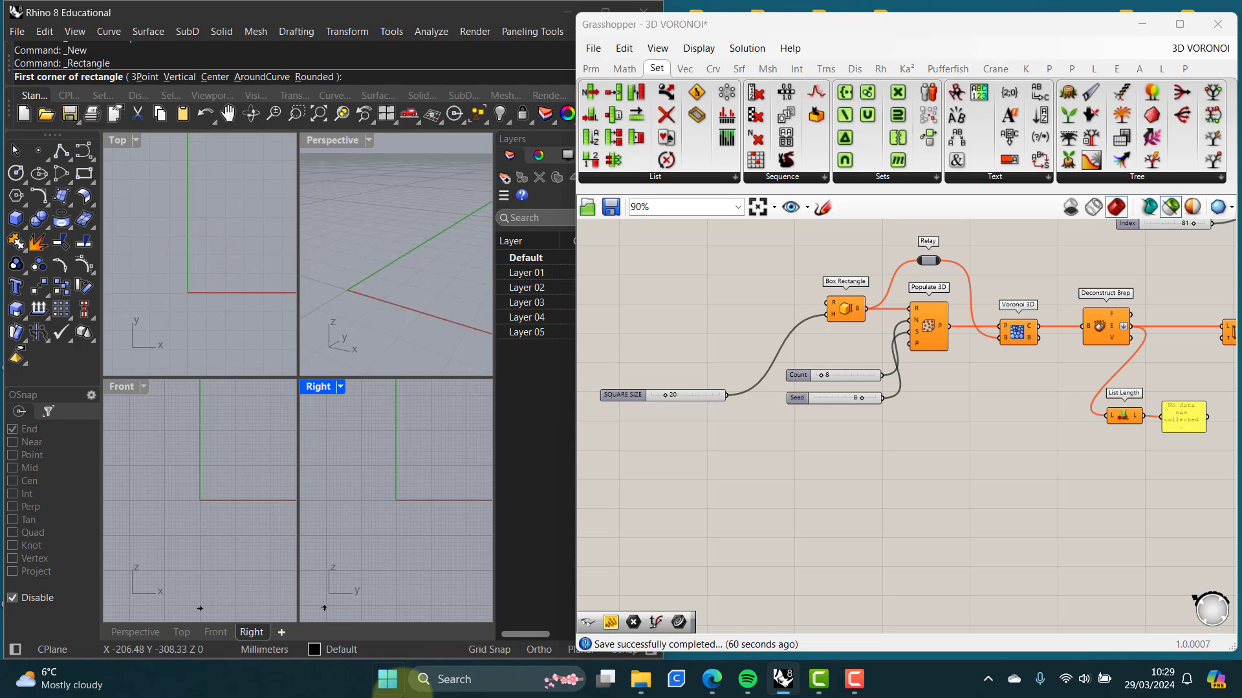
pyautogui.click(489, 649)
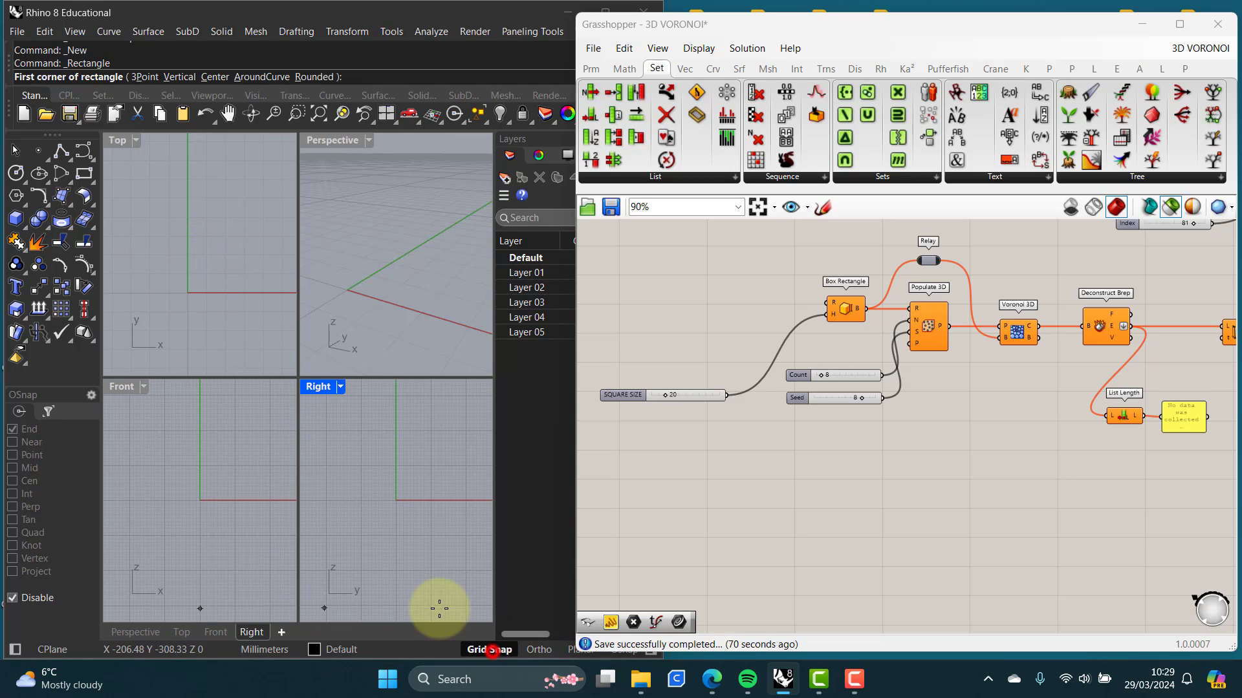
pyautogui.click(187, 291)
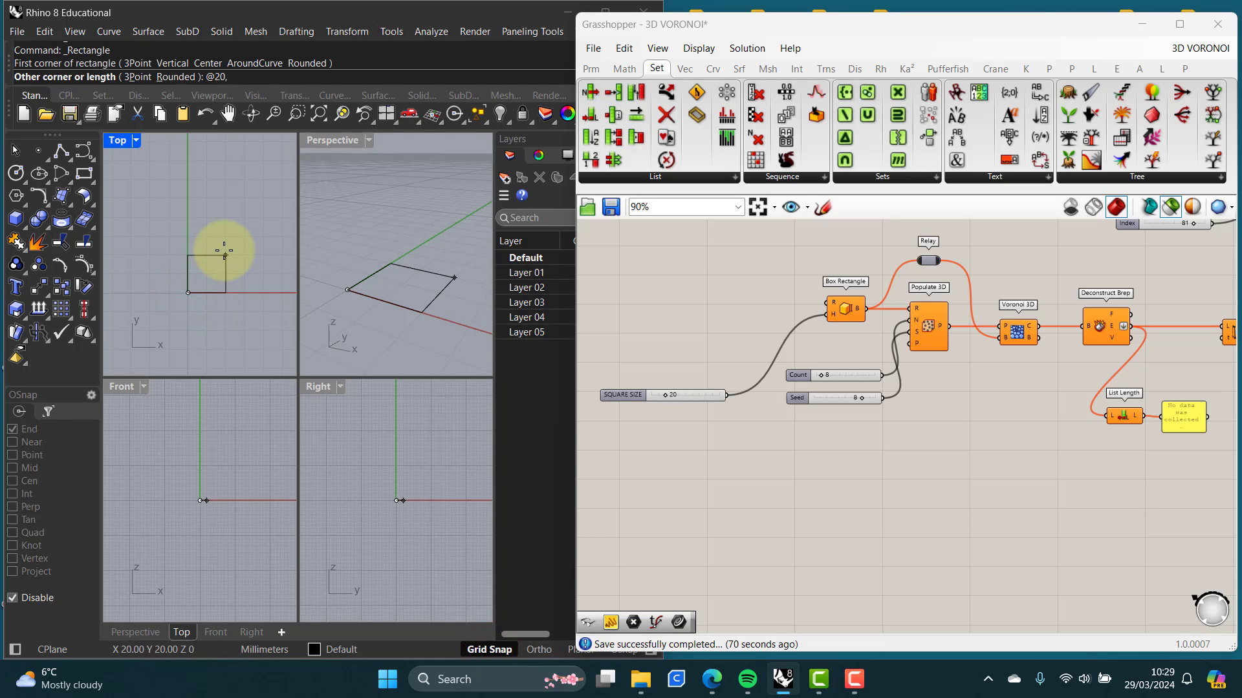
pyautogui.press('Return')
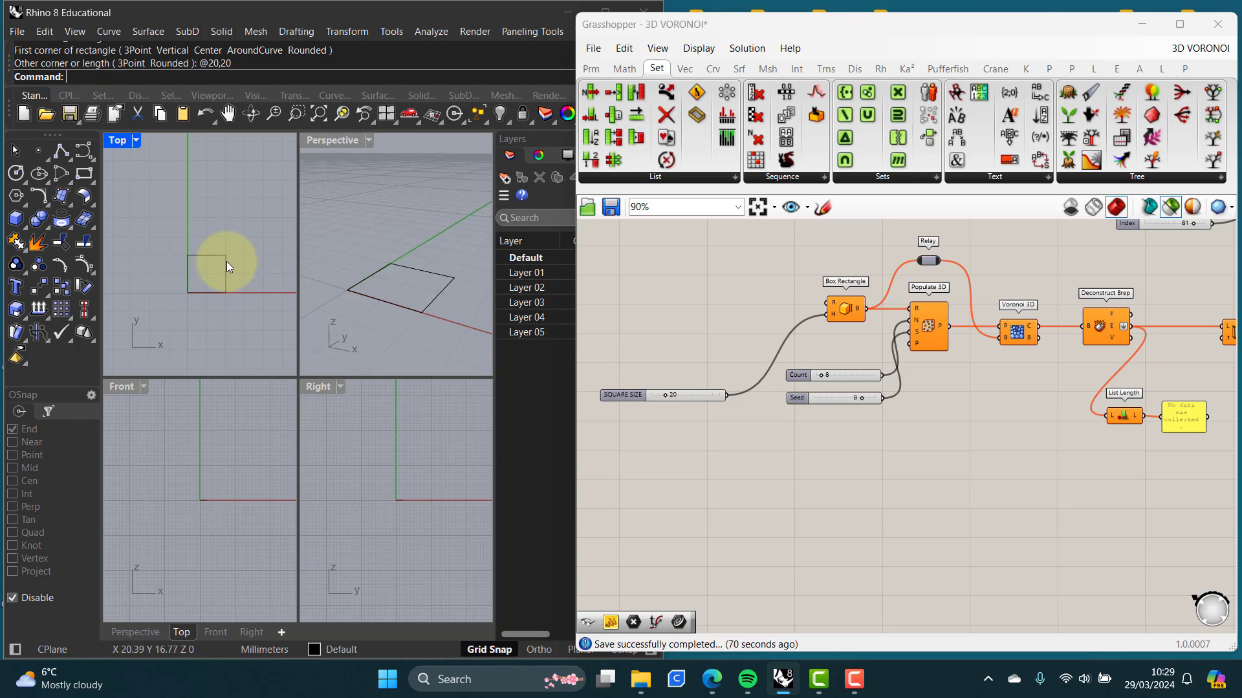
# Step: Place a Curve parameter on the Grasshopper canvas ahead of Box Rectangle
pyautogui.click(227, 261)
pyautogui.click(662, 289)
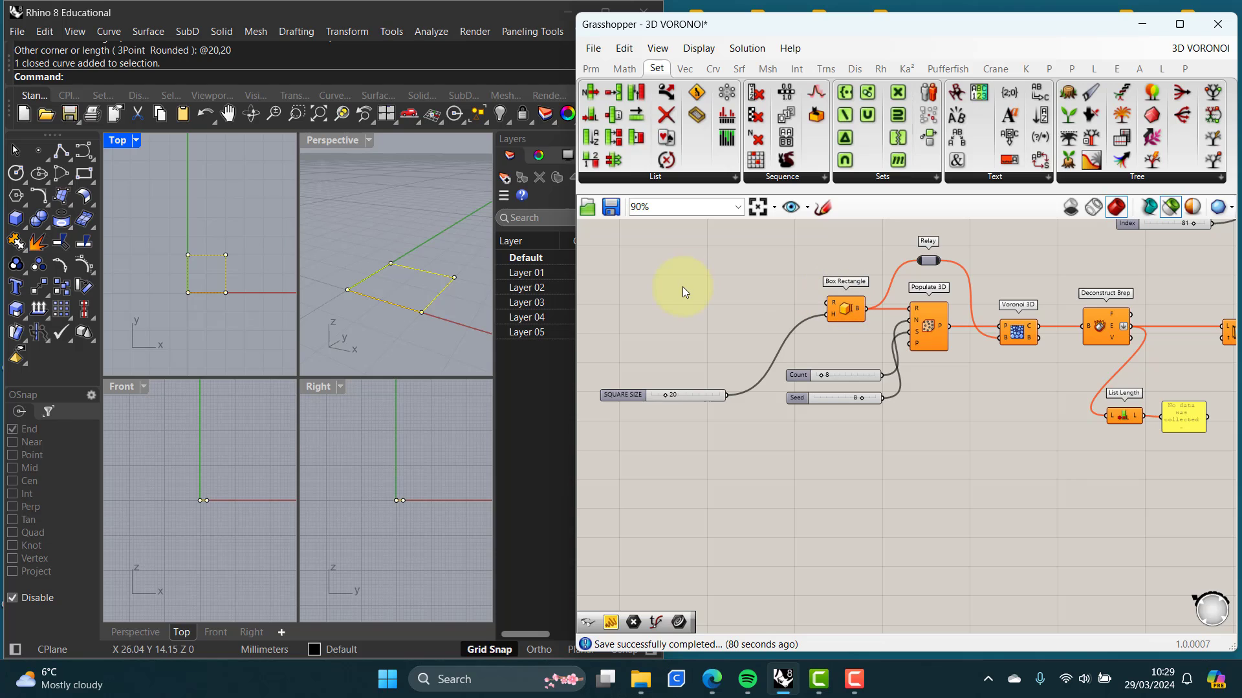
pyautogui.click(591, 68)
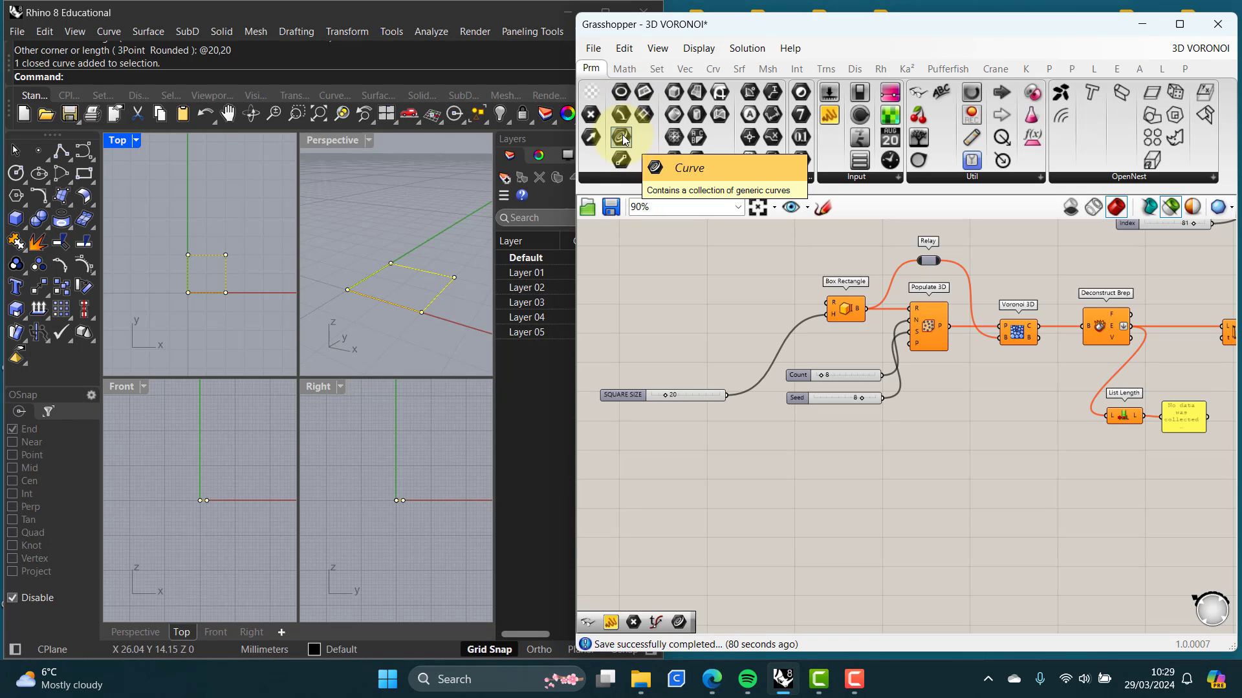
pyautogui.click(624, 175)
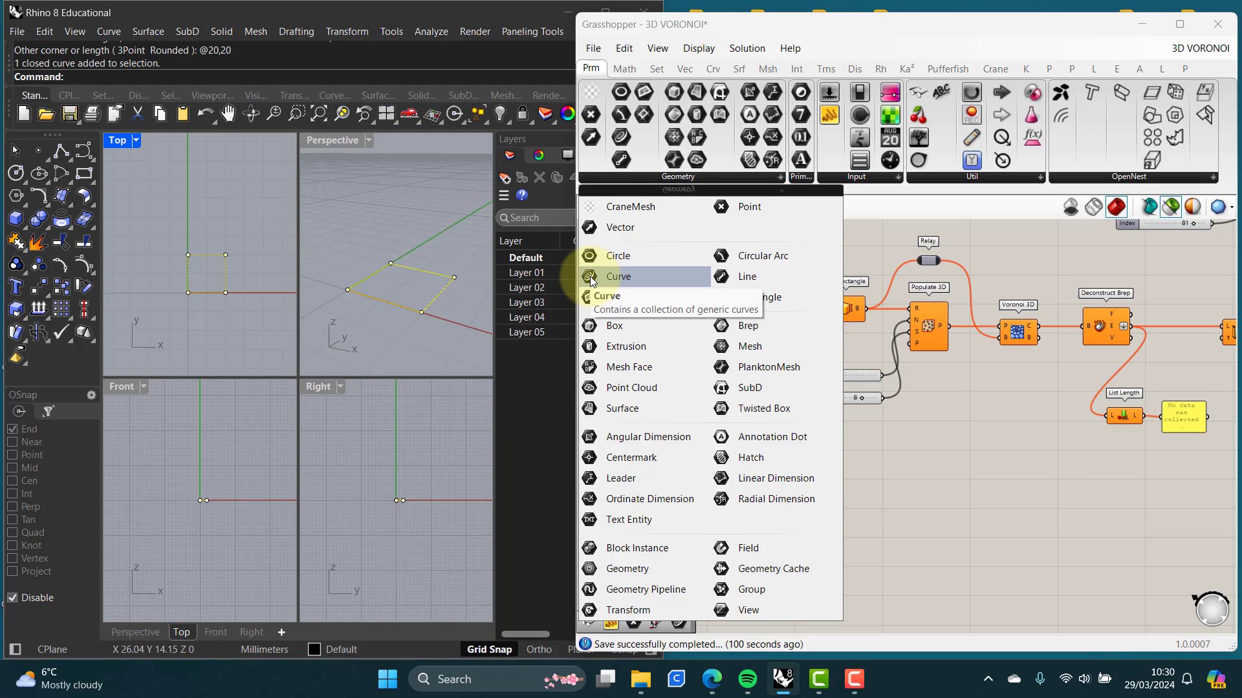
pyautogui.moveTo(591, 279); pyautogui.dragTo(659, 312)
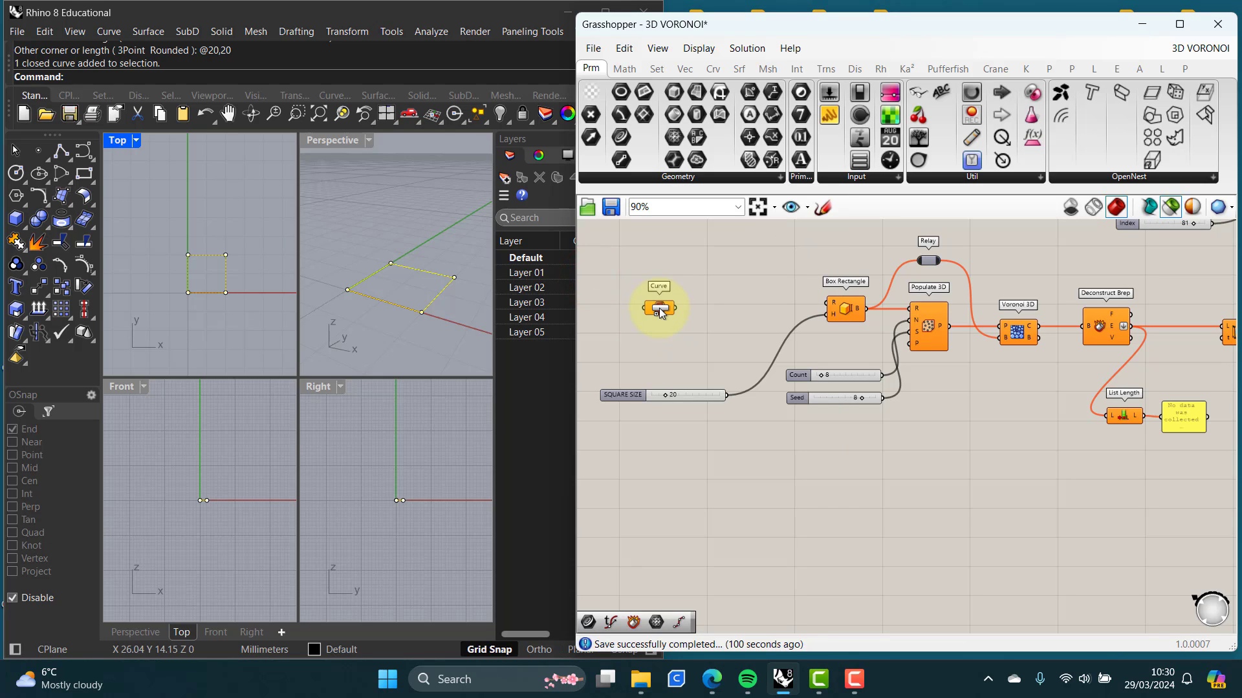
# Step: Reference the Rhino square as the single curve of the Curve parameter and nudge the parameter slightly
pyautogui.click(441, 339)
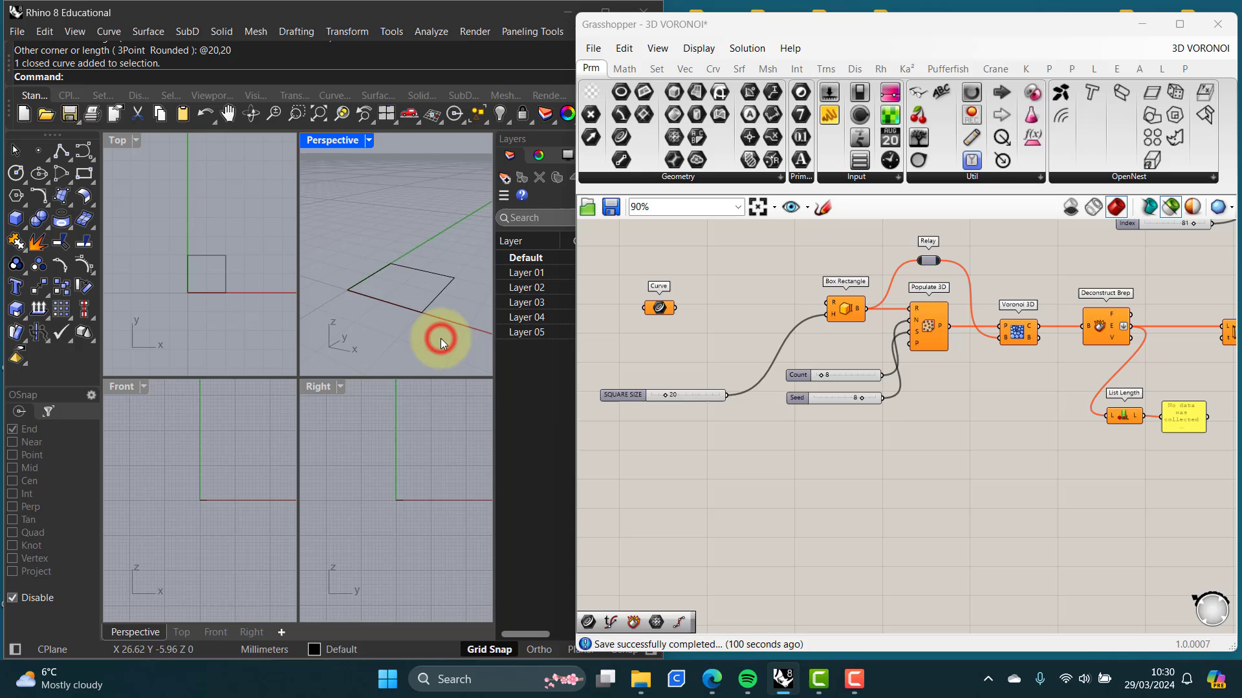
pyautogui.scroll(3, 664, 315)
pyautogui.rightClick(658, 311)
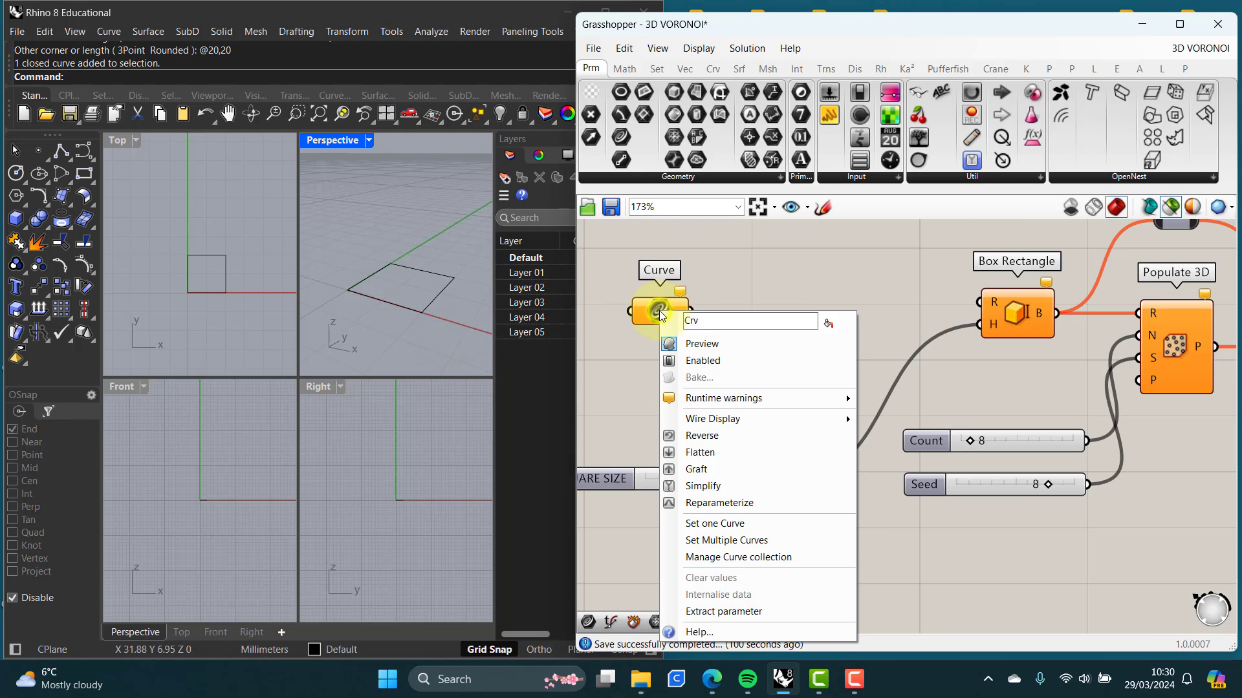
pyautogui.click(712, 525)
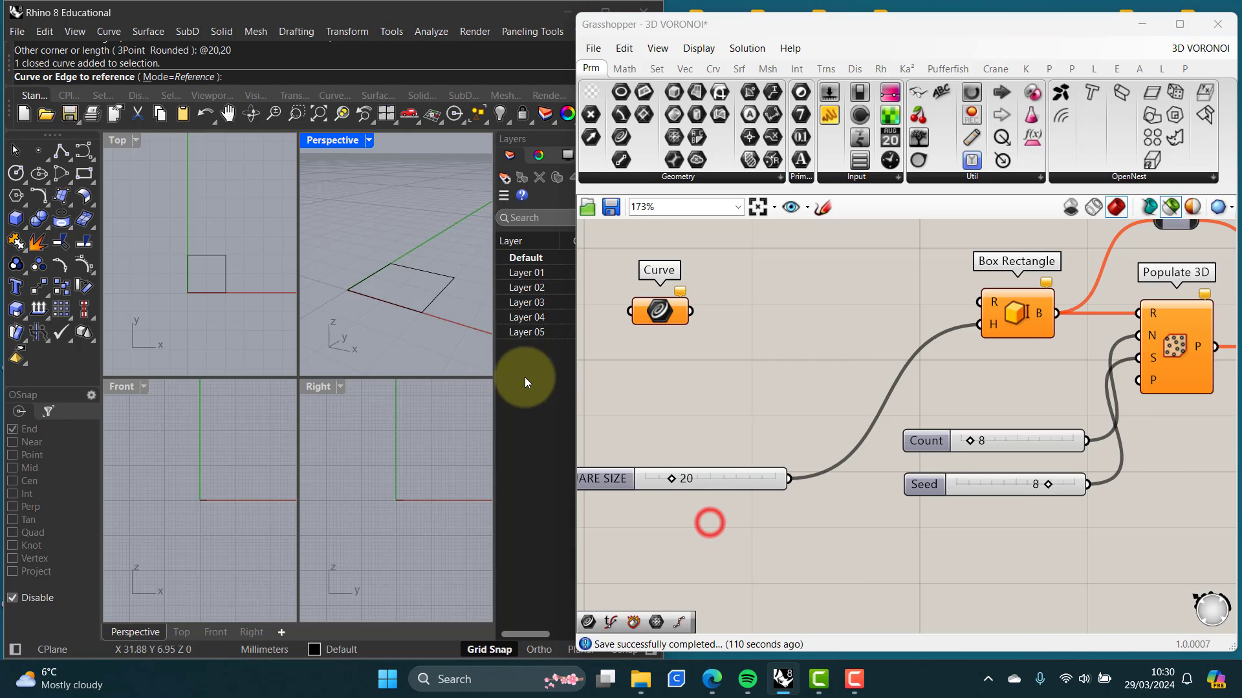
pyautogui.click(430, 301)
pyautogui.click(663, 311)
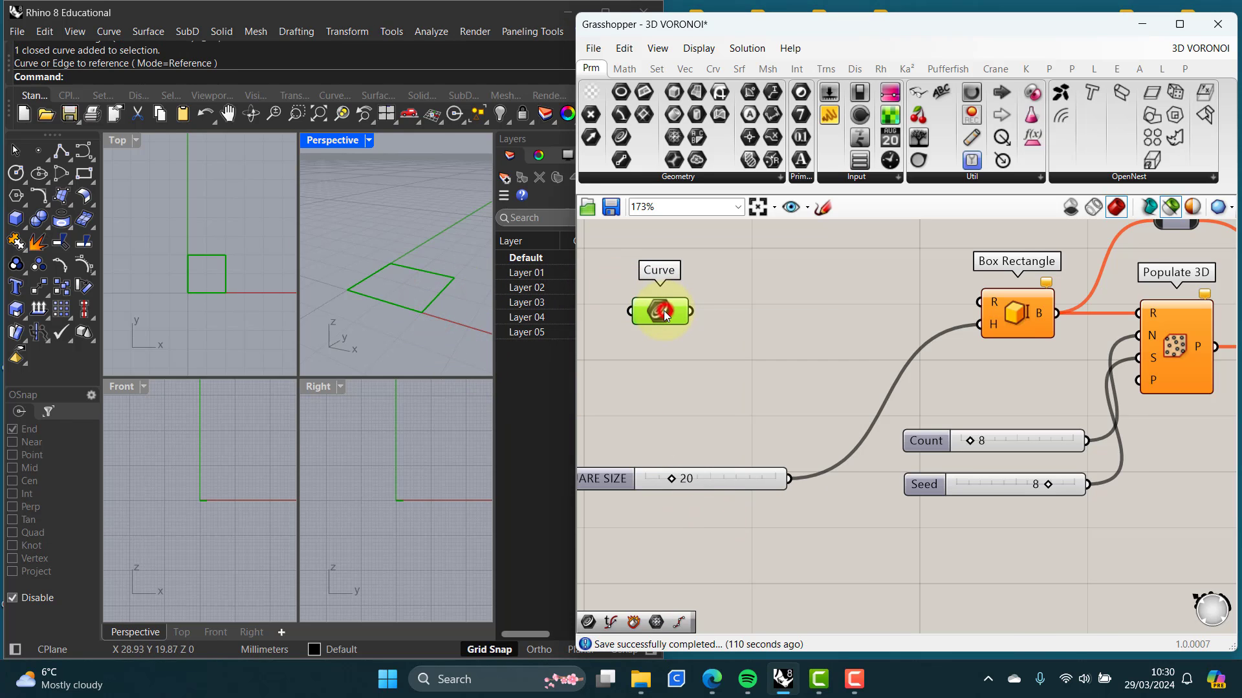
pyautogui.moveTo(657, 314); pyautogui.dragTo(663, 321)
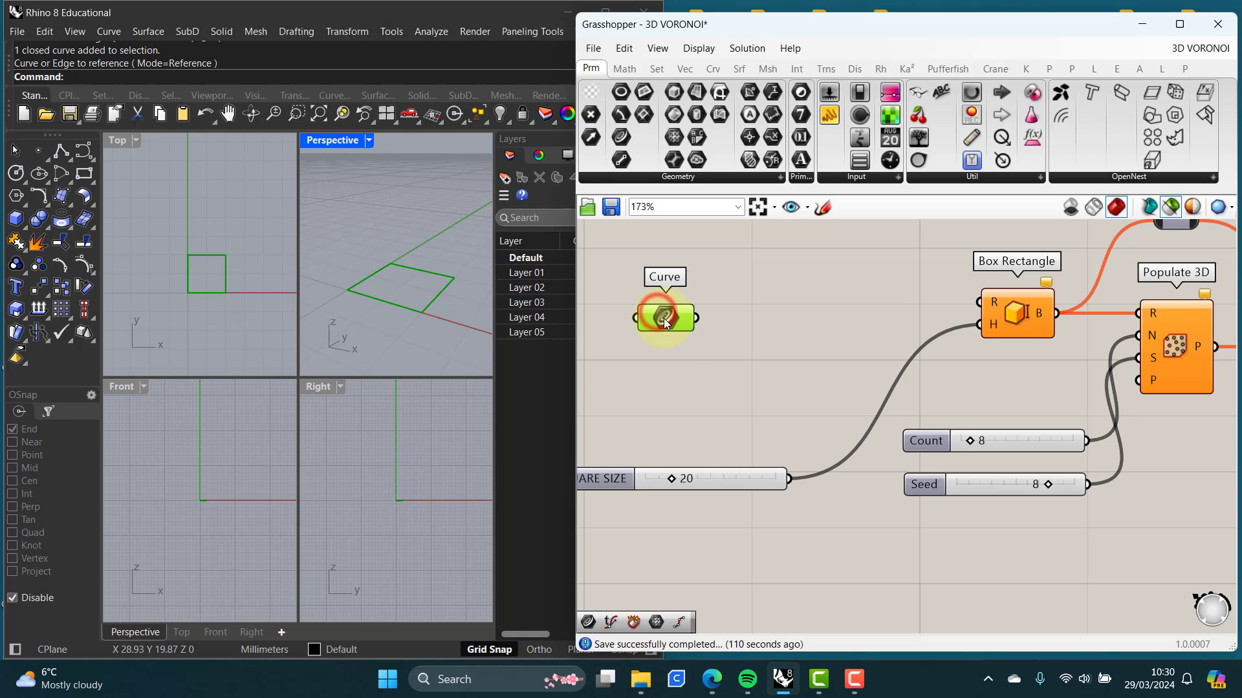
# Step: Delete the referenced square from the Rhino model and check the Curve parameter
pyautogui.click(436, 296)
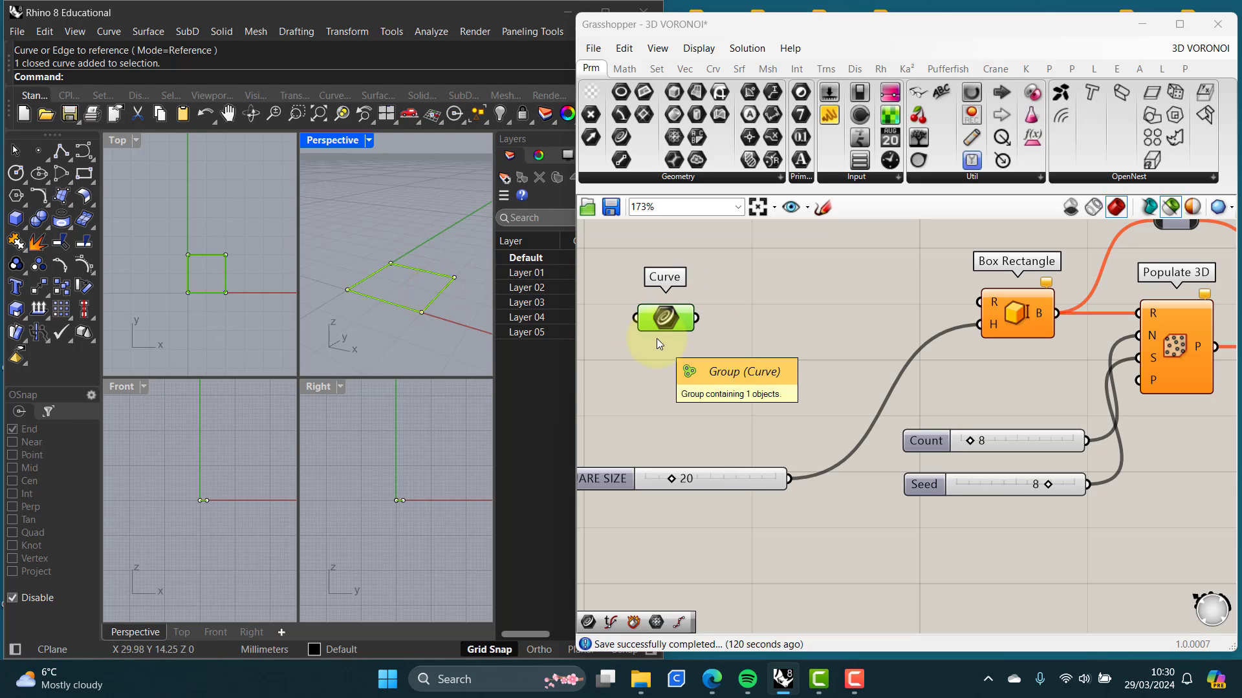
pyautogui.press('Delete')
pyautogui.moveTo(686, 304)
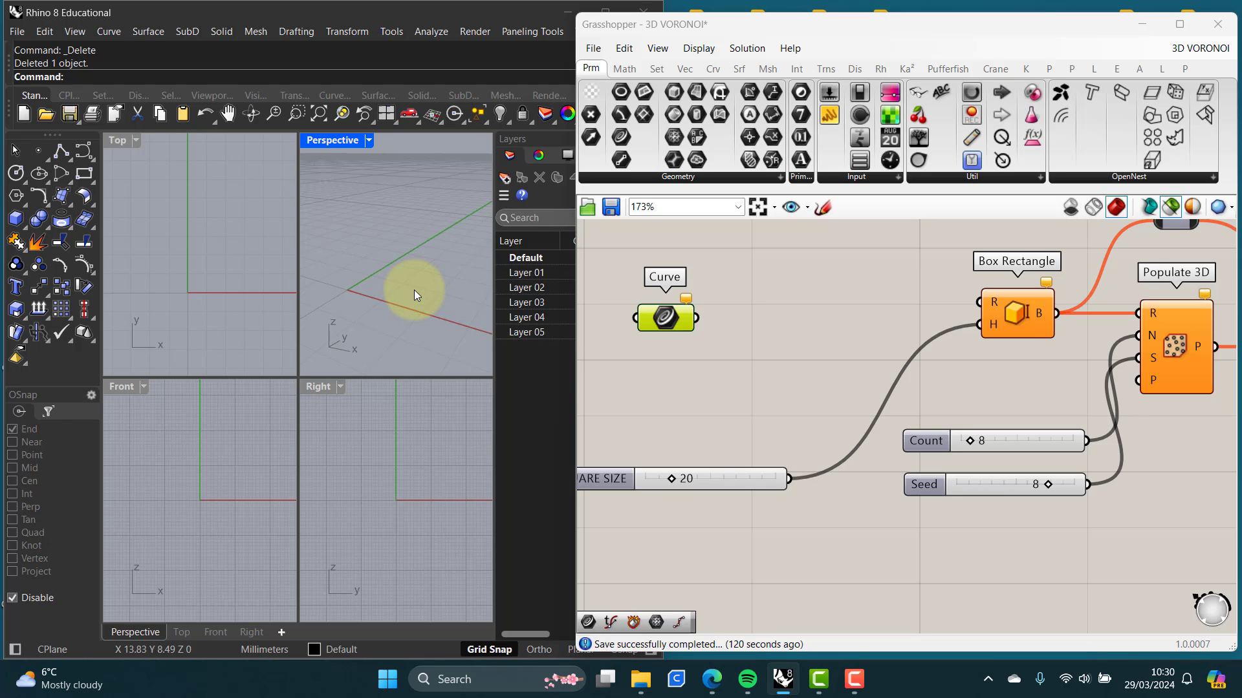
# Step: Undo the square's deletion and wire the Curve parameter into Box Rectangle's R input, placing it closer to that component
pyautogui.hotkey('ctrl', 'z')
pyautogui.click(685, 357)
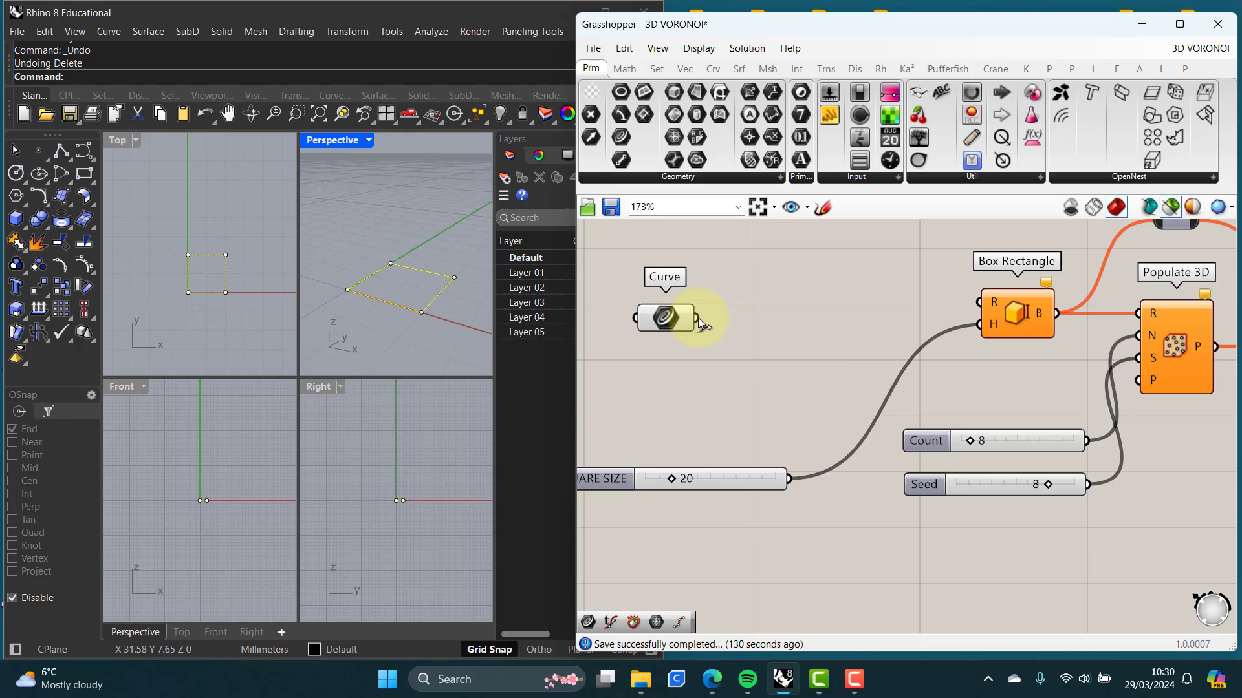
pyautogui.moveTo(697, 317); pyautogui.dragTo(970, 304)
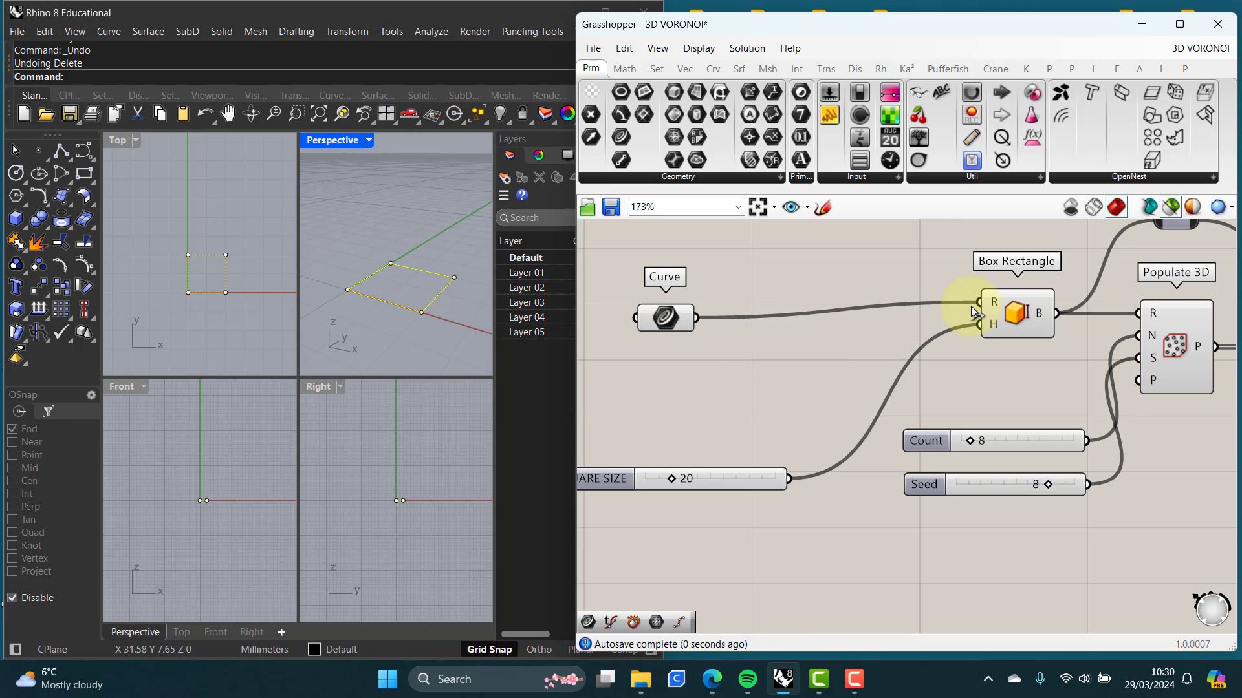
pyautogui.moveTo(672, 319); pyautogui.dragTo(777, 305)
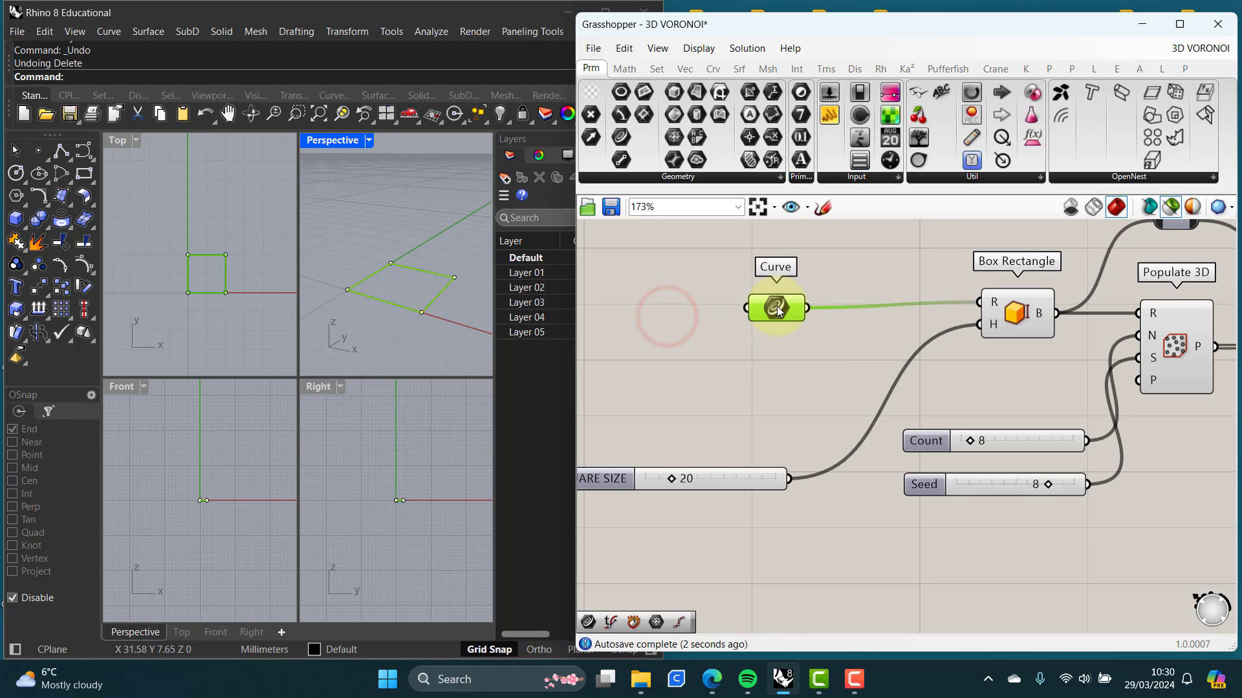
# Step: Select the final component of the definition to preview the piped Voronoi structure on the Rhino square, and clear the selection
pyautogui.scroll(-5, 861, 382)
pyautogui.moveTo(951, 440); pyautogui.dragTo(696, 447, button='right')
pyautogui.scroll(-3, 769, 444)
pyautogui.moveTo(789, 444); pyautogui.dragTo(709, 442, button='right')
pyautogui.click(1037, 430)
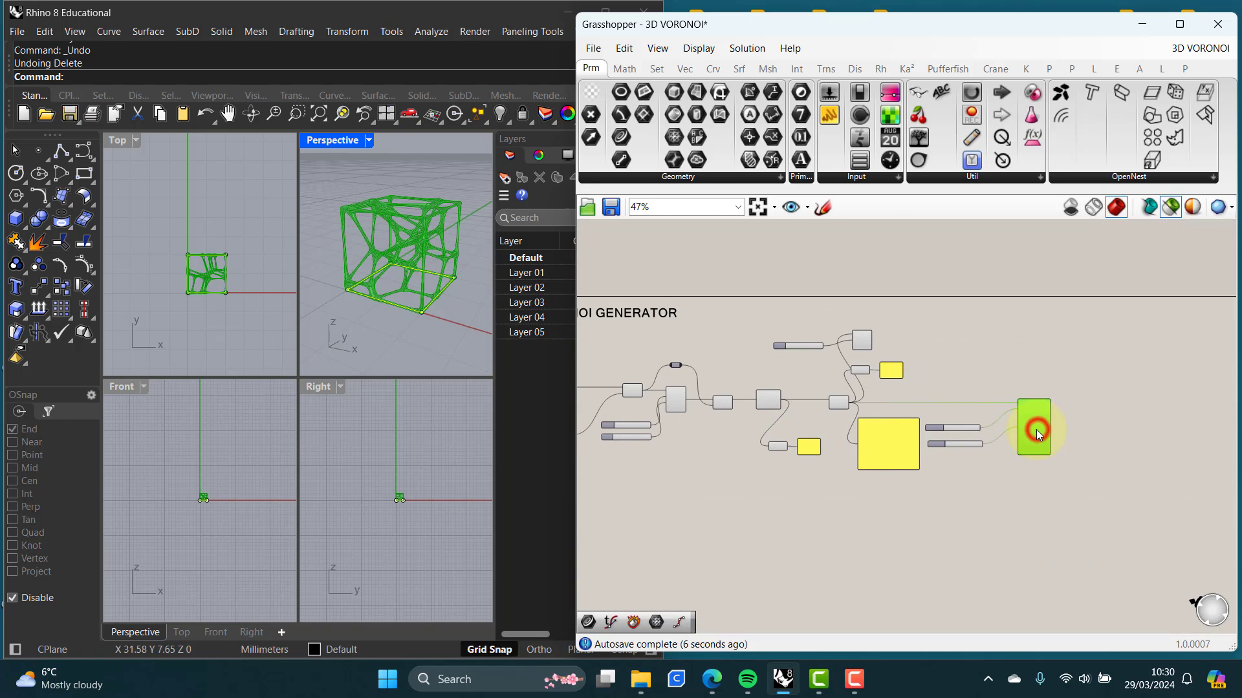
pyautogui.click(714, 354)
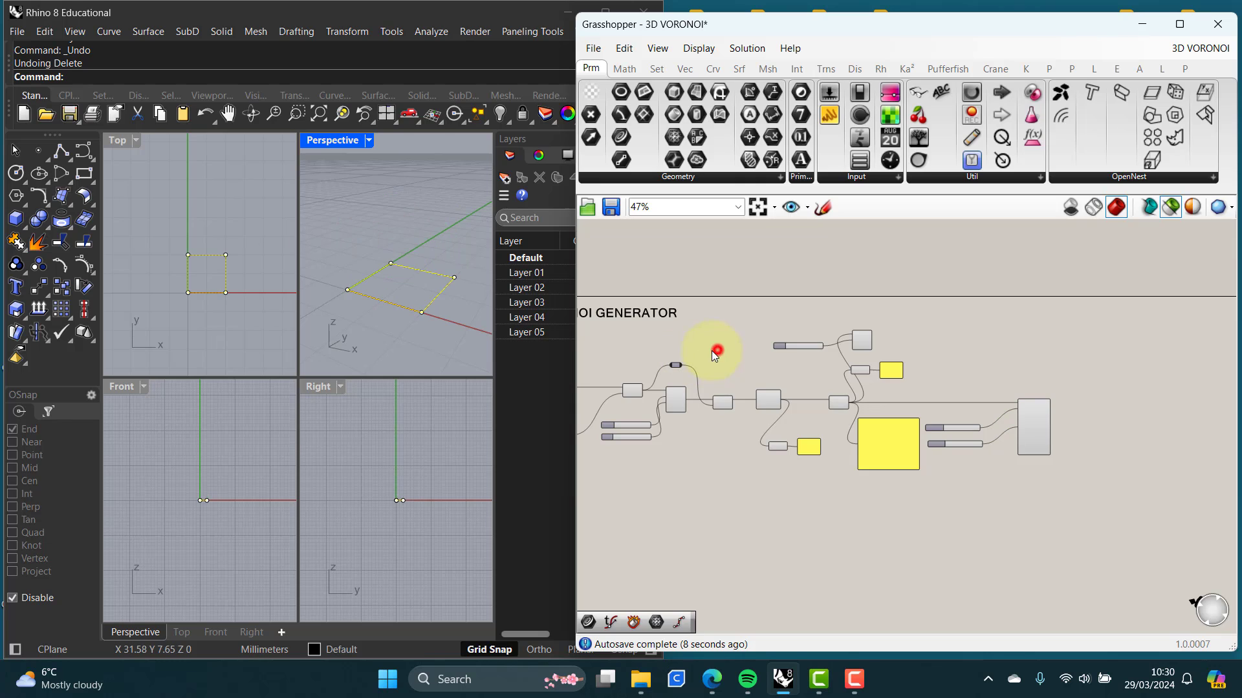
pyautogui.moveTo(720, 449); pyautogui.dragTo(862, 425, button='right')
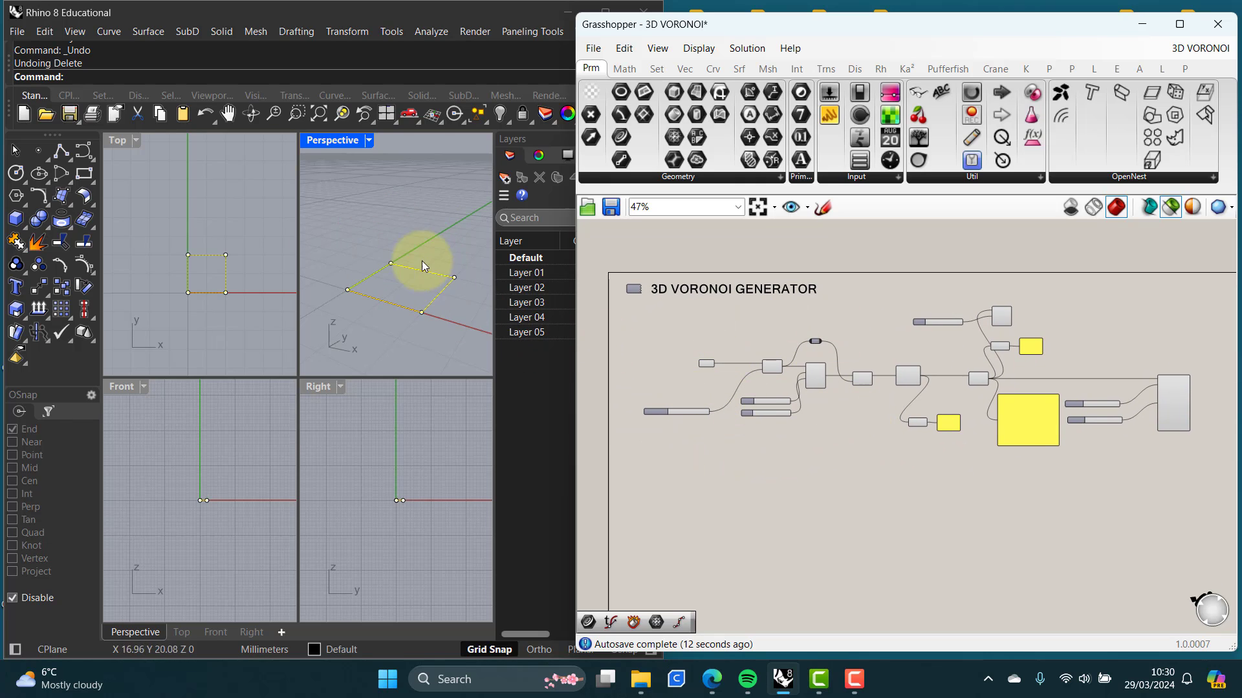
pyautogui.click(398, 351)
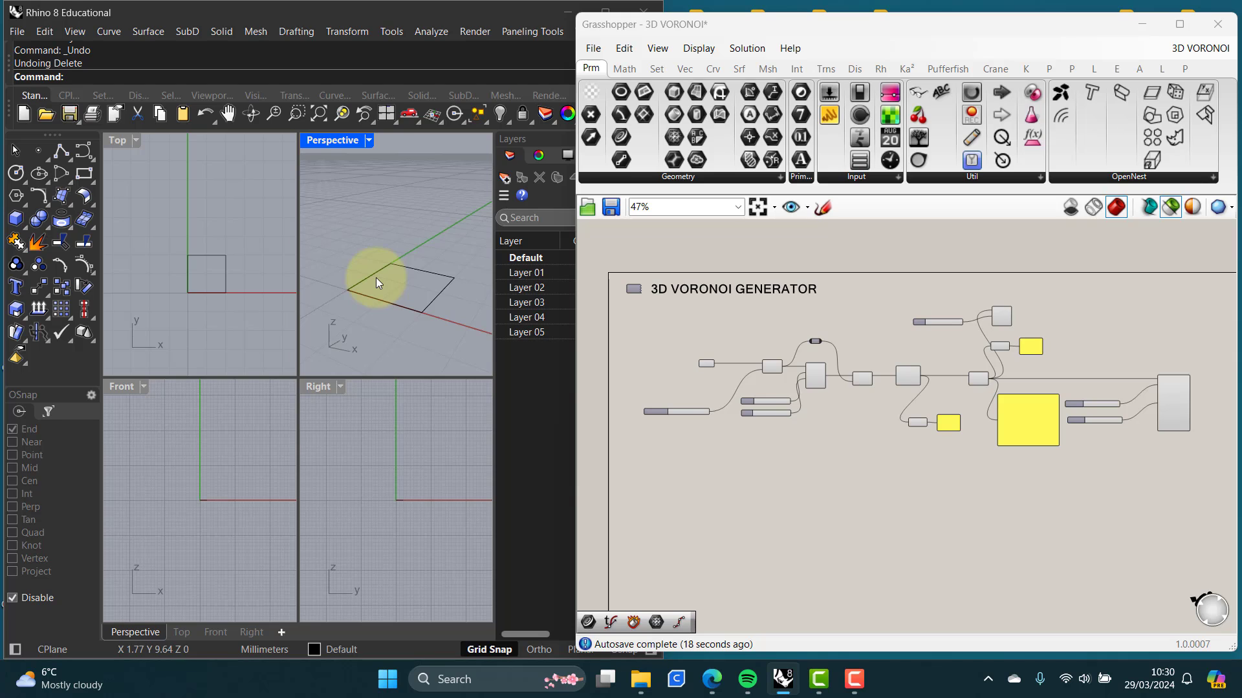
# Step: Save the Rhino model to the Desktop as 3D VORONOI.3dm
pyautogui.click(17, 32)
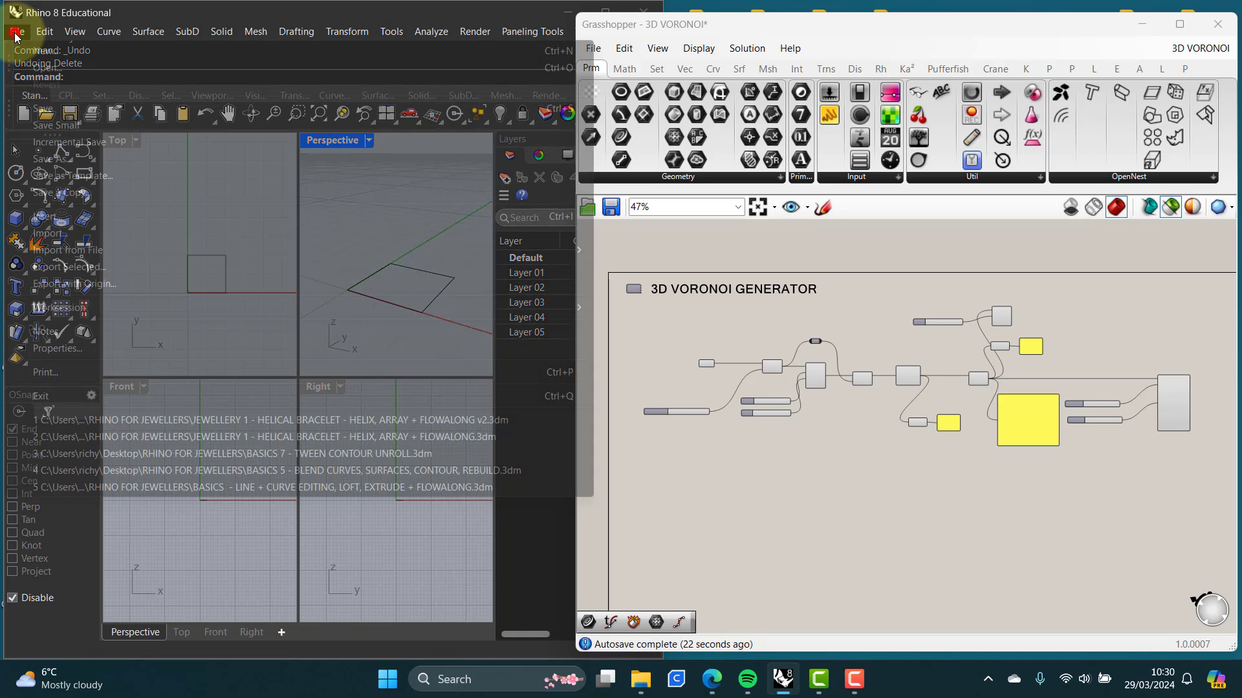
pyautogui.click(50, 162)
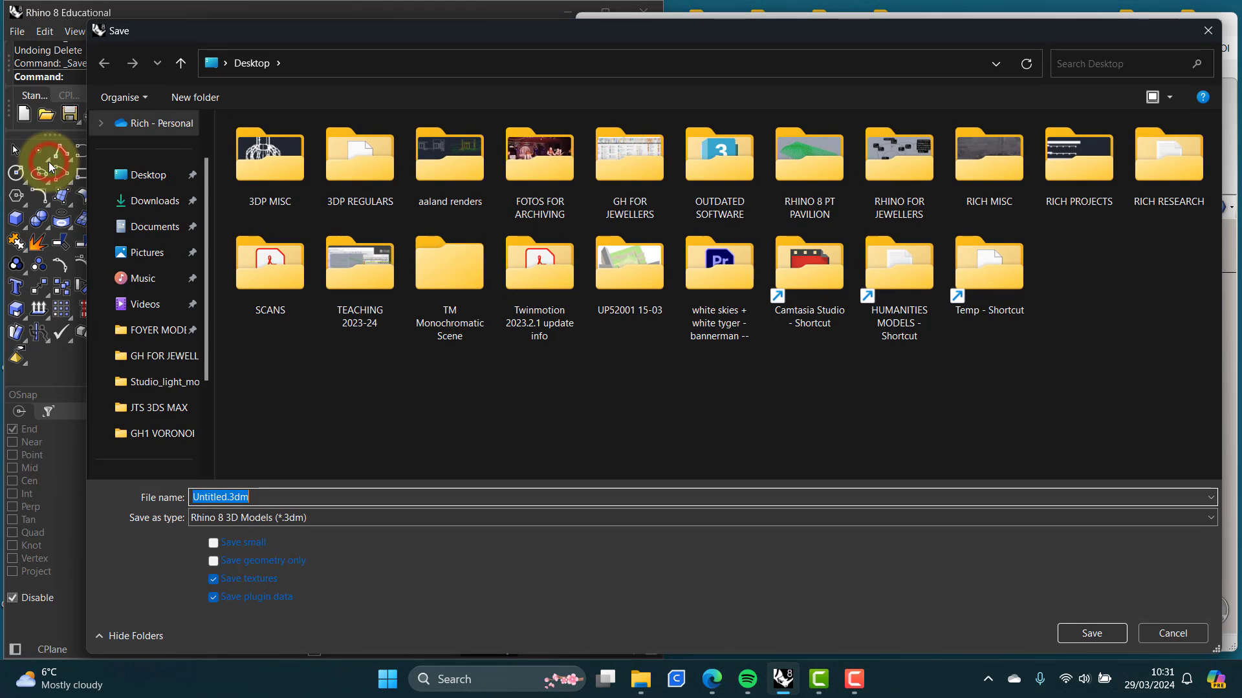
pyautogui.click(222, 497)
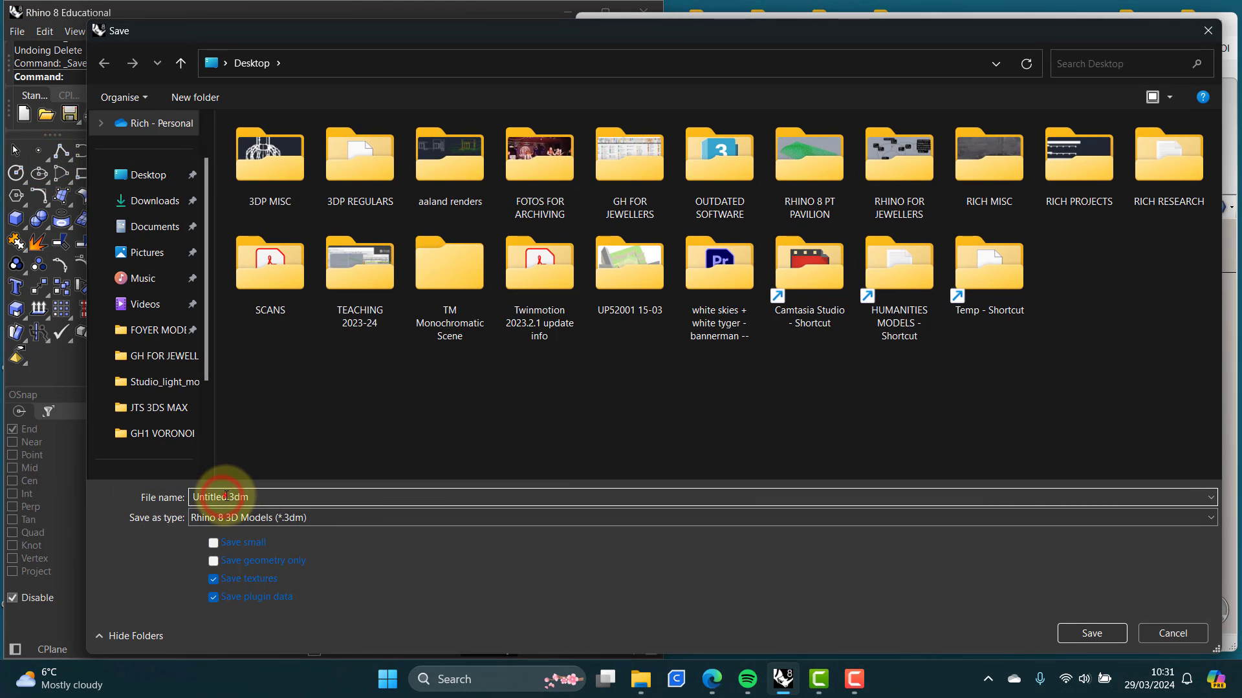
pyautogui.doubleClick(222, 497)
pyautogui.write('3D')
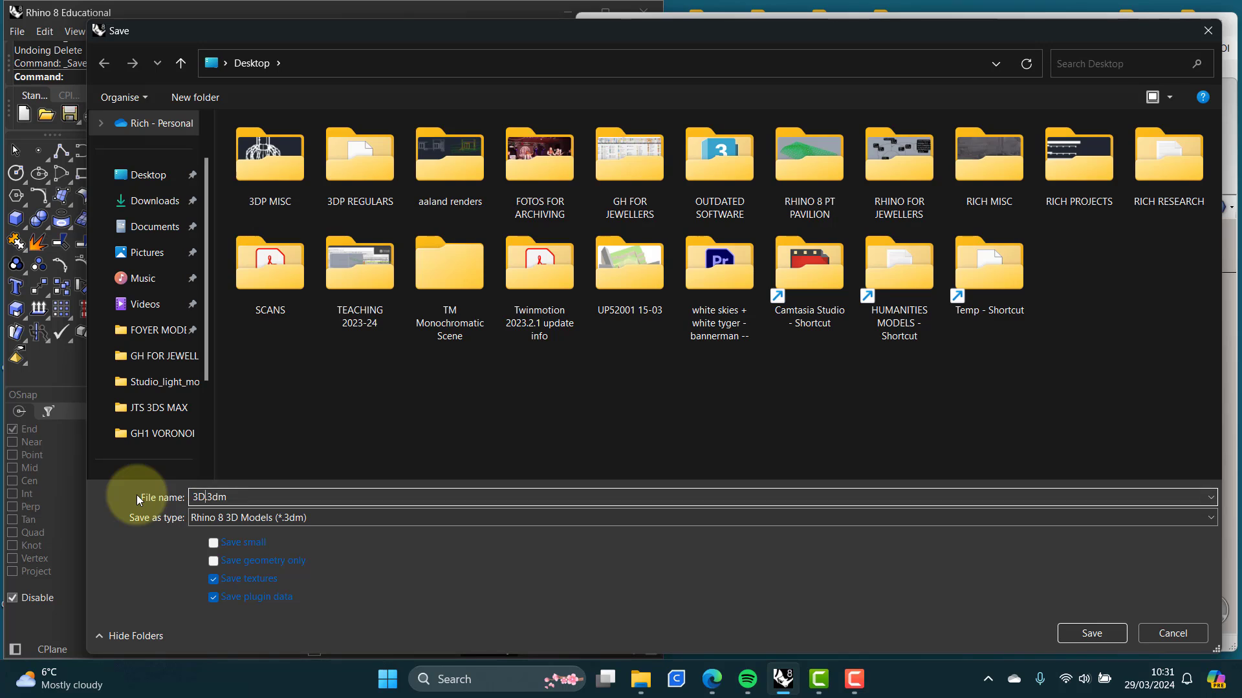
pyautogui.write(' VORONOI')
pyautogui.click(1093, 634)
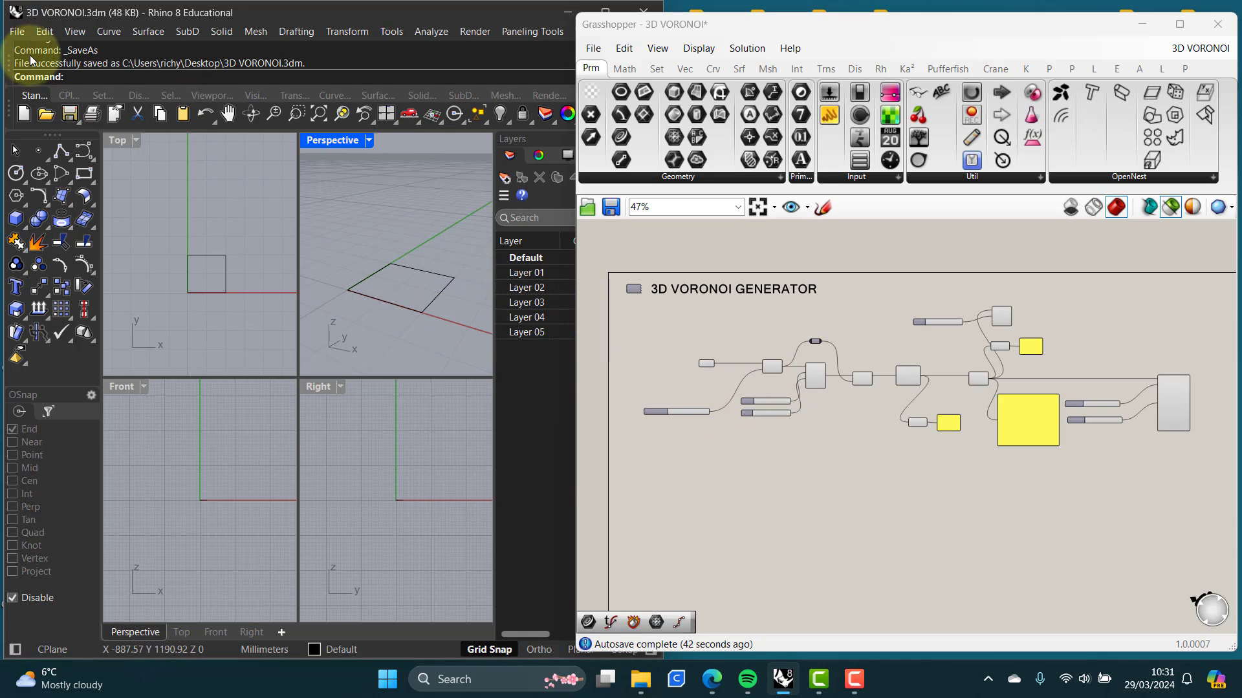
# Step: Start a new Rhino model from the Large Objects - Millimeters template and check the Grasshopper definition without its referenced curve
pyautogui.click(17, 31)
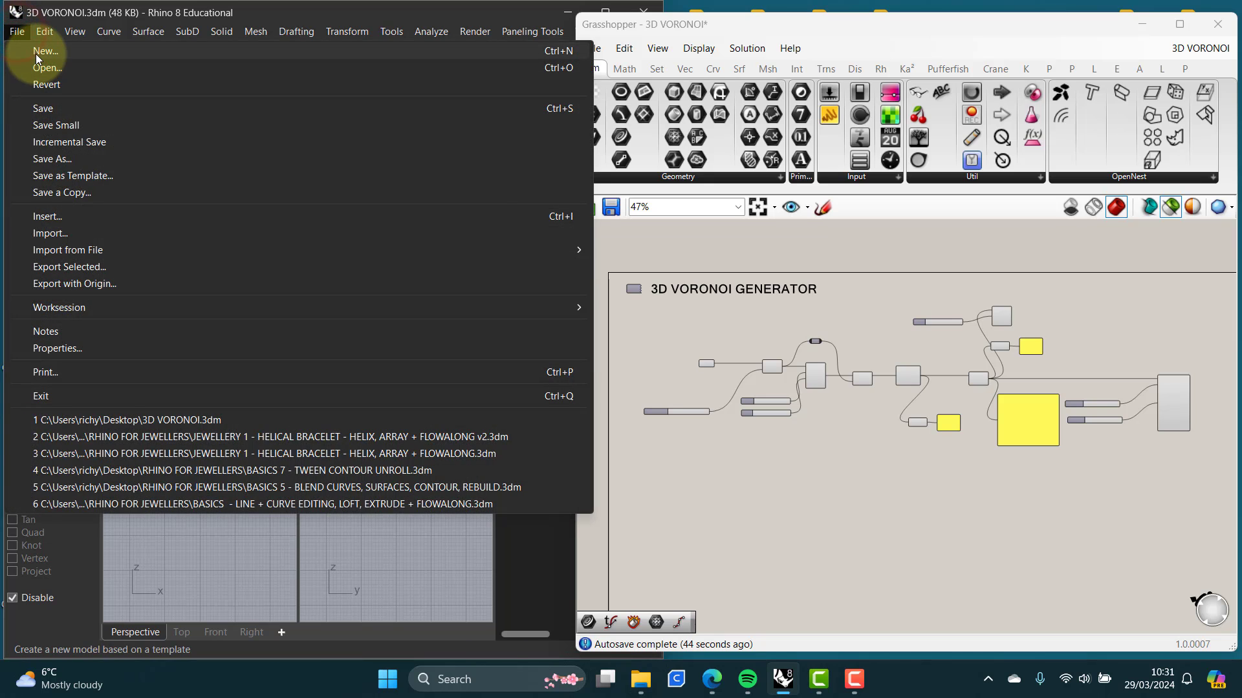
pyautogui.click(36, 53)
pyautogui.click(333, 308)
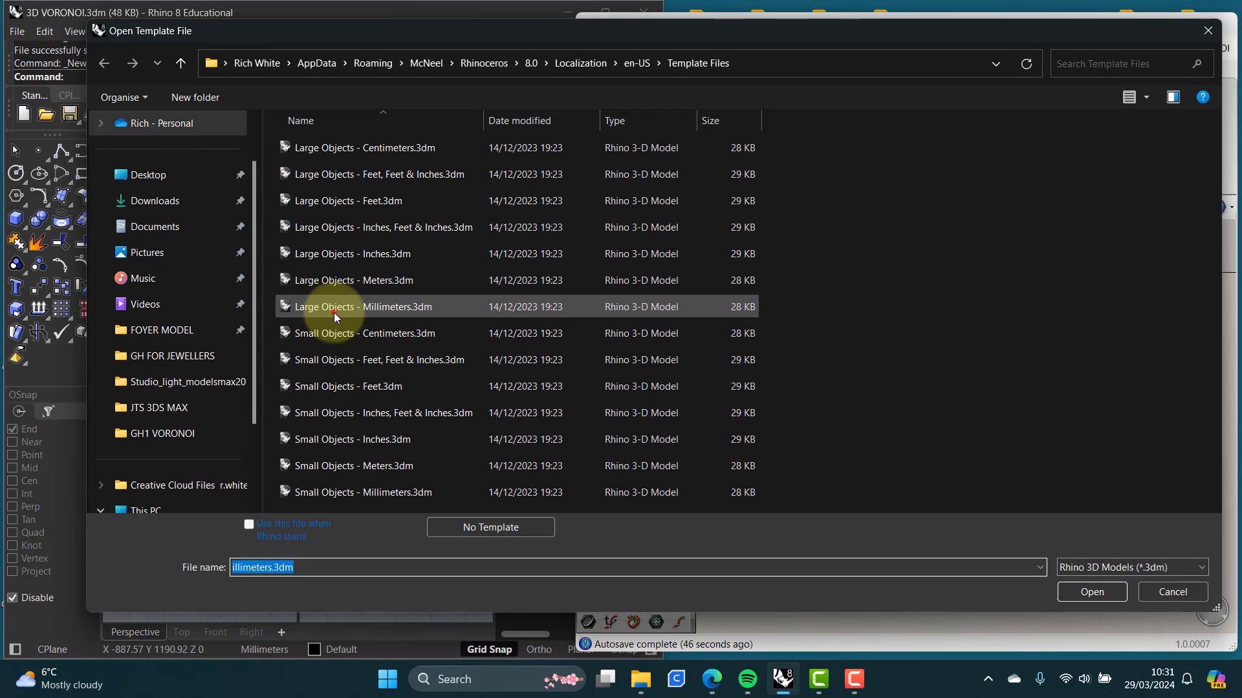
pyautogui.click(1093, 593)
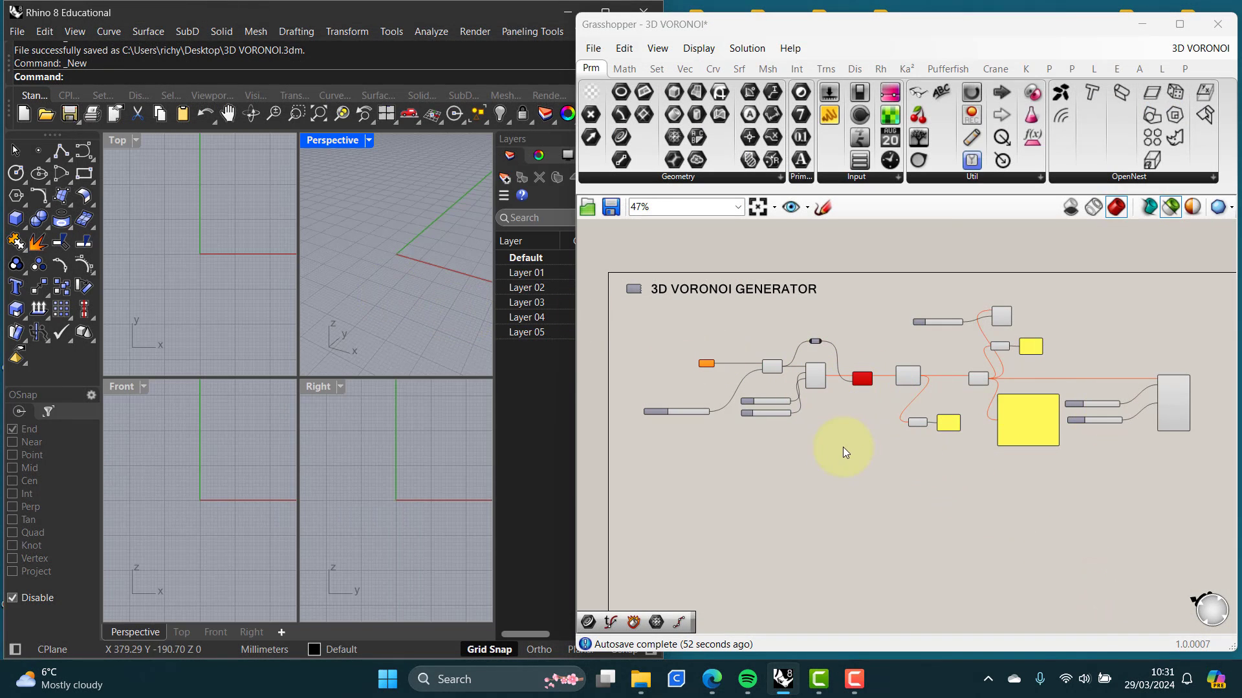
pyautogui.scroll(3, 806, 370)
pyautogui.moveTo(689, 374); pyautogui.dragTo(741, 375, button='right')
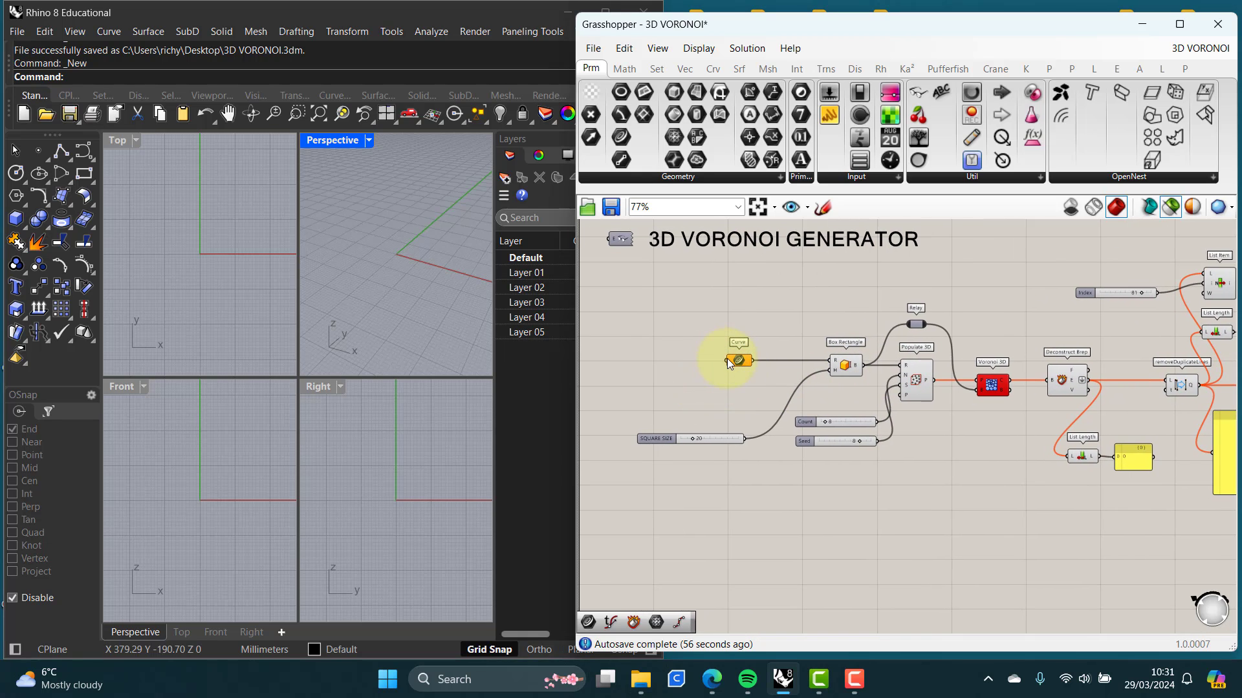
# Step: Reopen 3D VORONOI.3dm in Rhino and check the final component of the Grasshopper definition
pyautogui.click(16, 32)
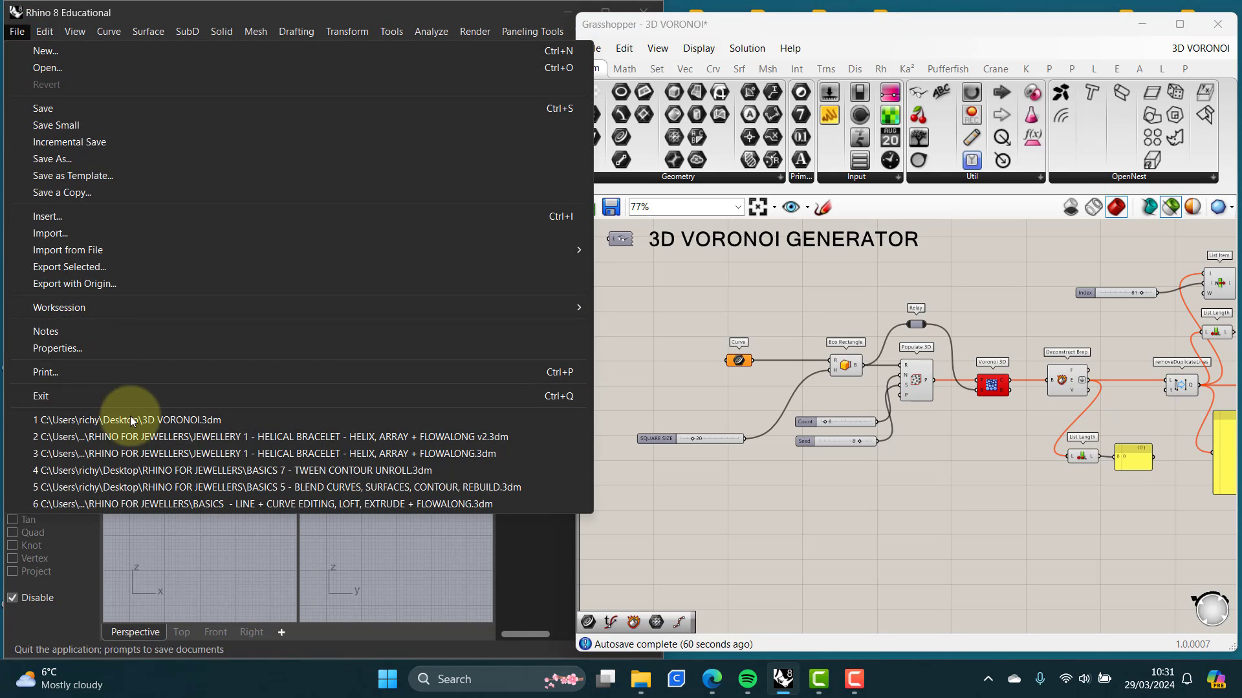
pyautogui.click(166, 421)
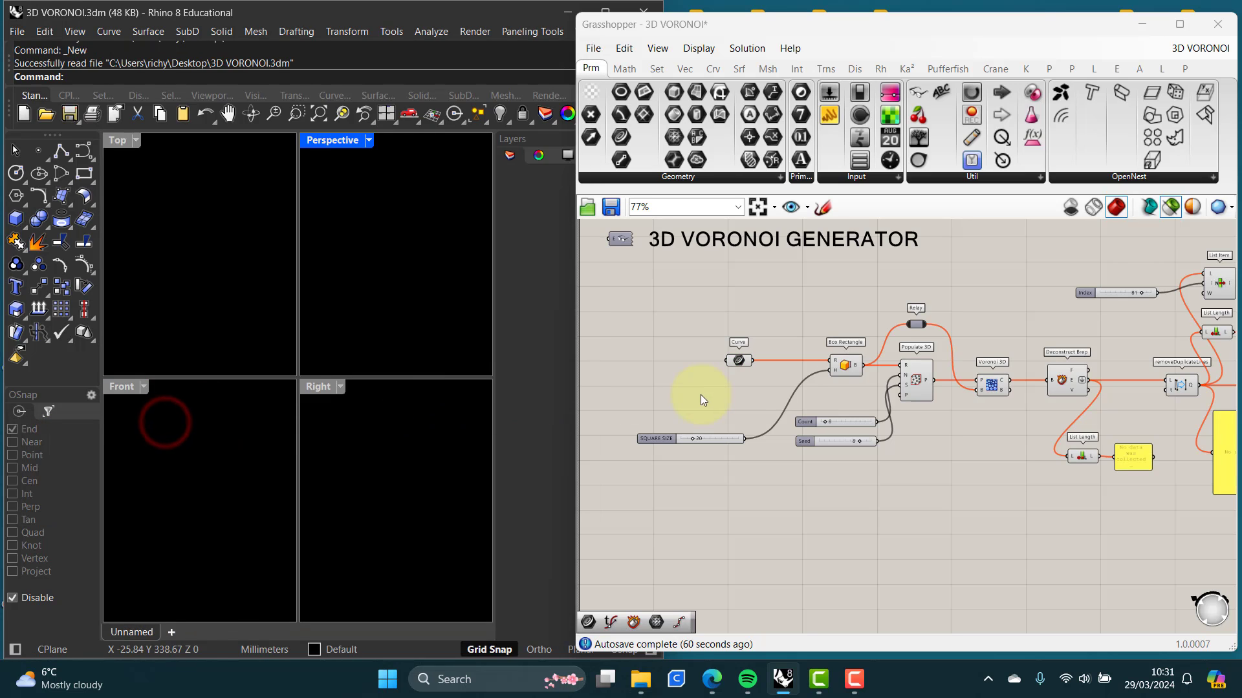
pyautogui.scroll(-2, 759, 386)
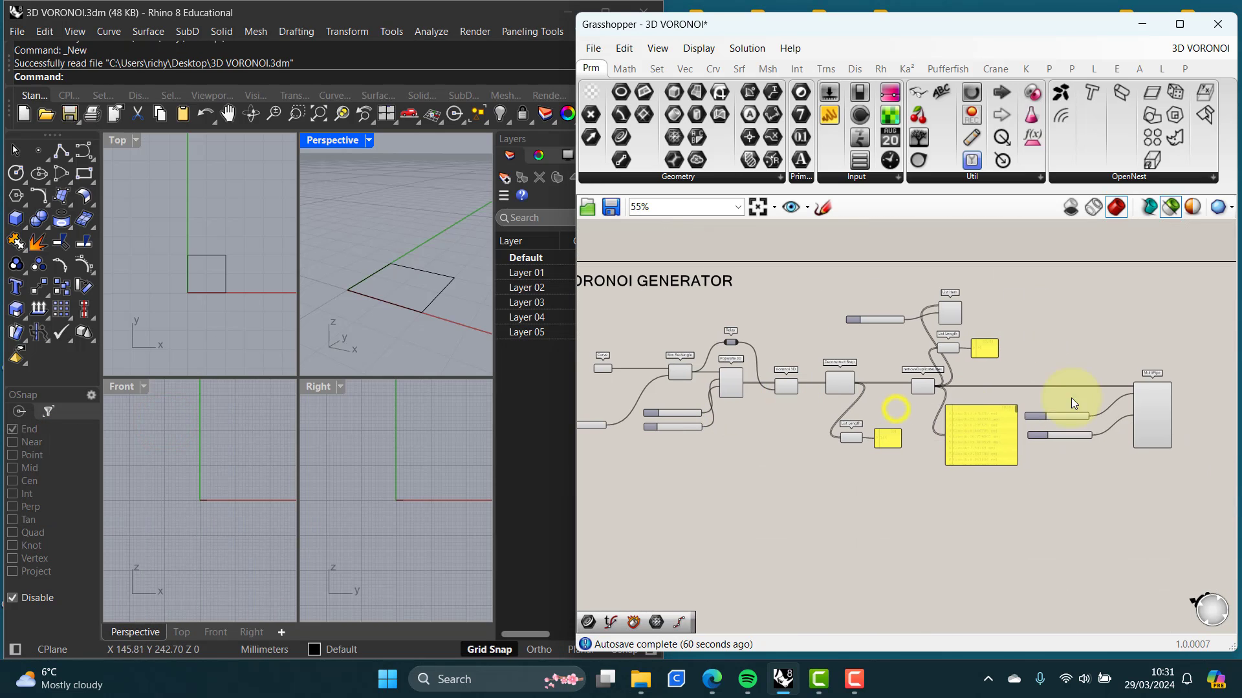
pyautogui.click(1159, 421)
pyautogui.click(891, 490)
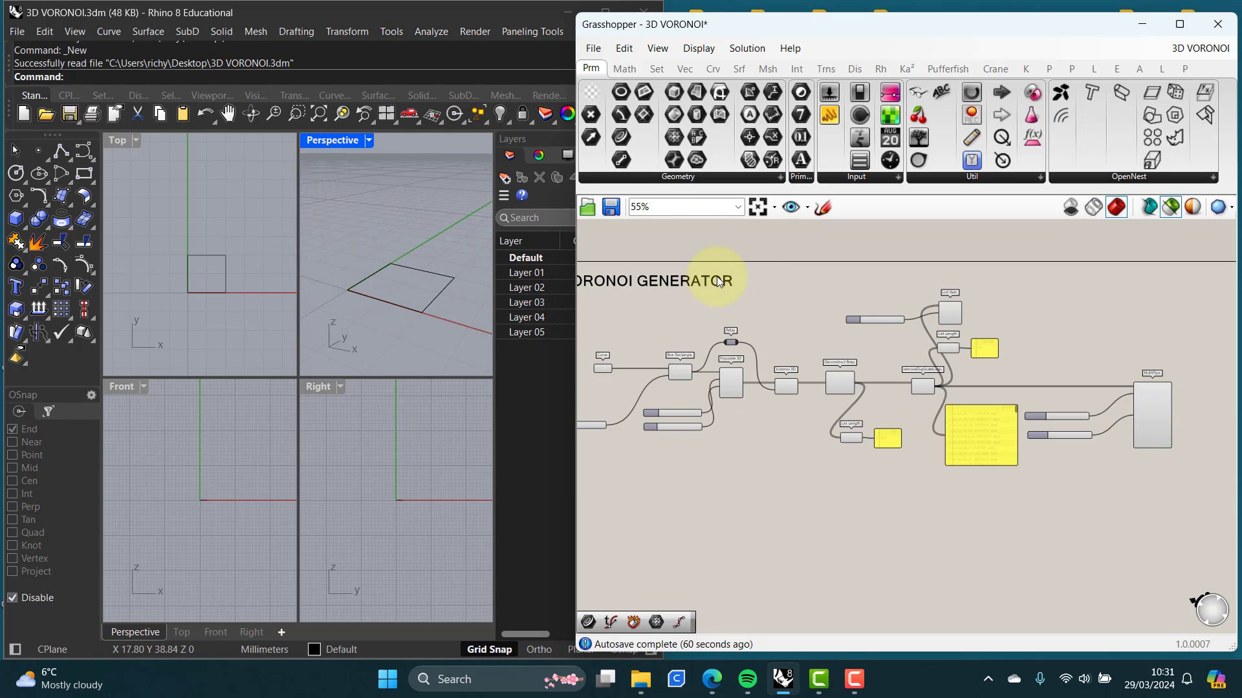
pyautogui.moveTo(634, 309); pyautogui.dragTo(755, 343, button='right')
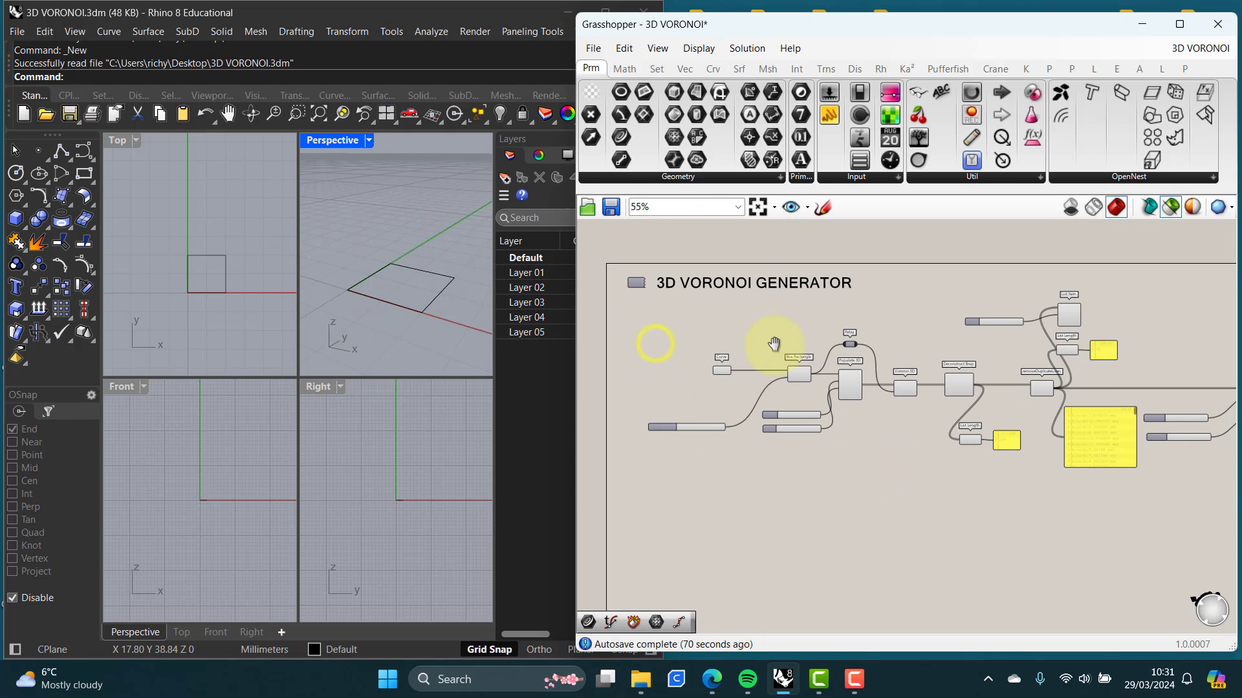
pyautogui.moveTo(673, 338); pyautogui.dragTo(670, 327, button='right')
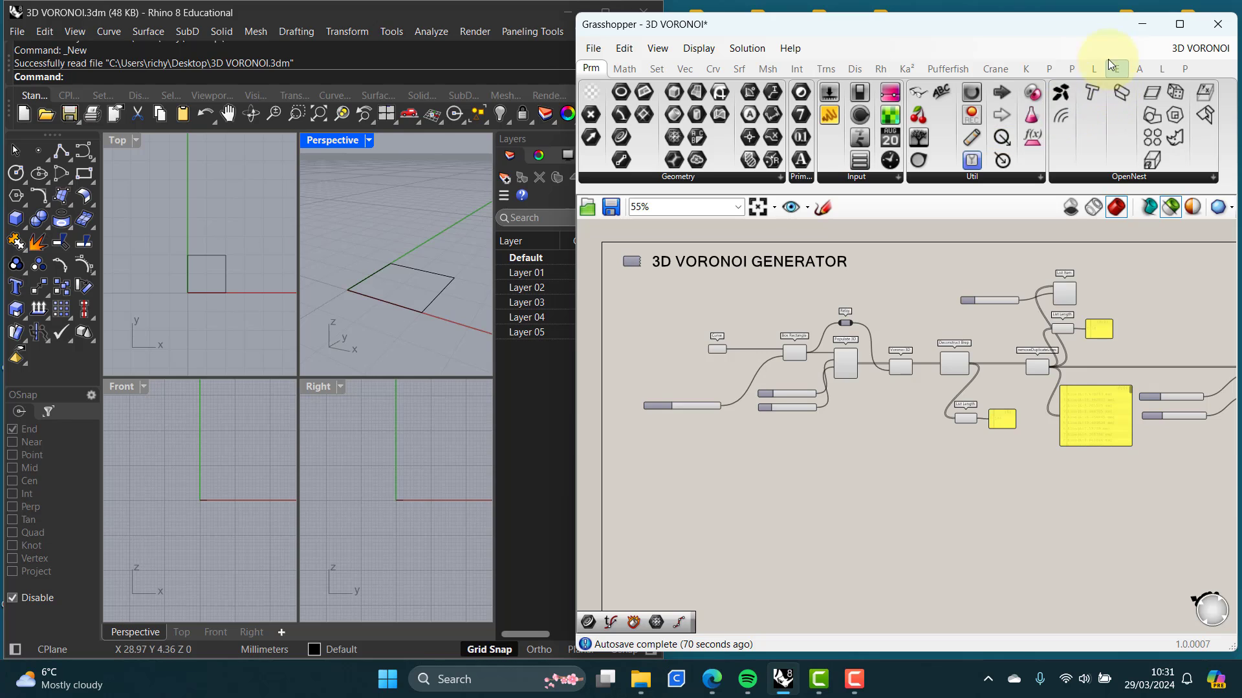
pyautogui.click(1203, 49)
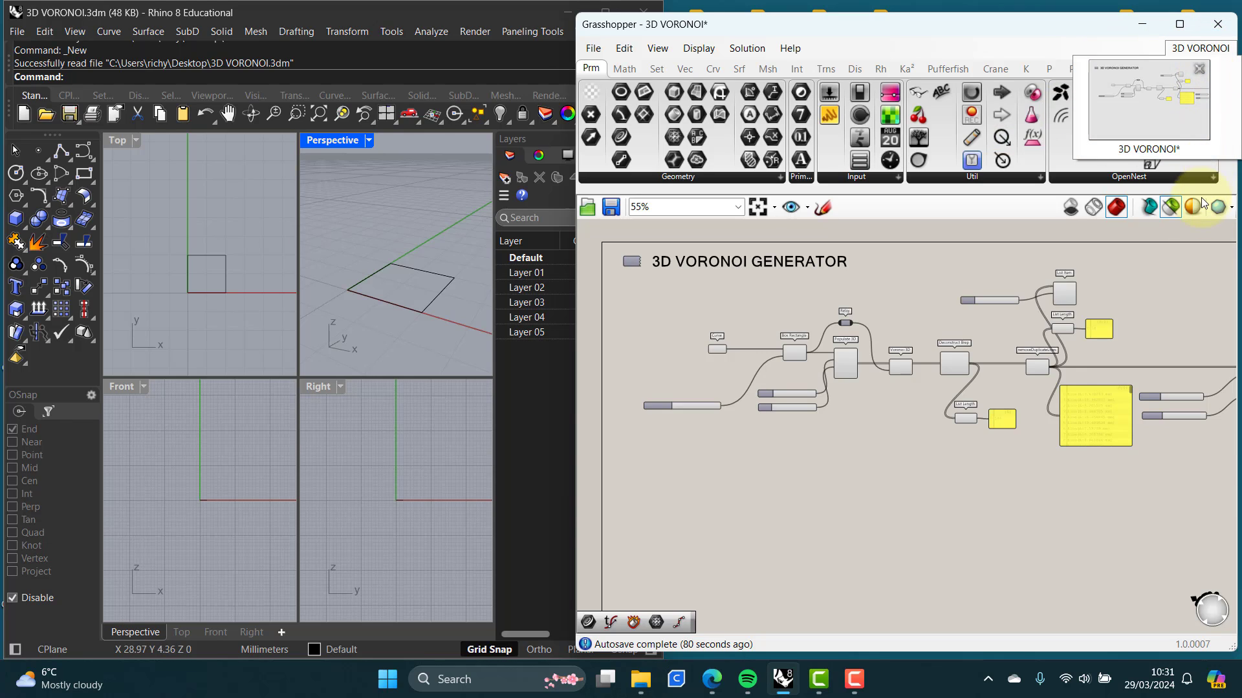
pyautogui.click(1135, 261)
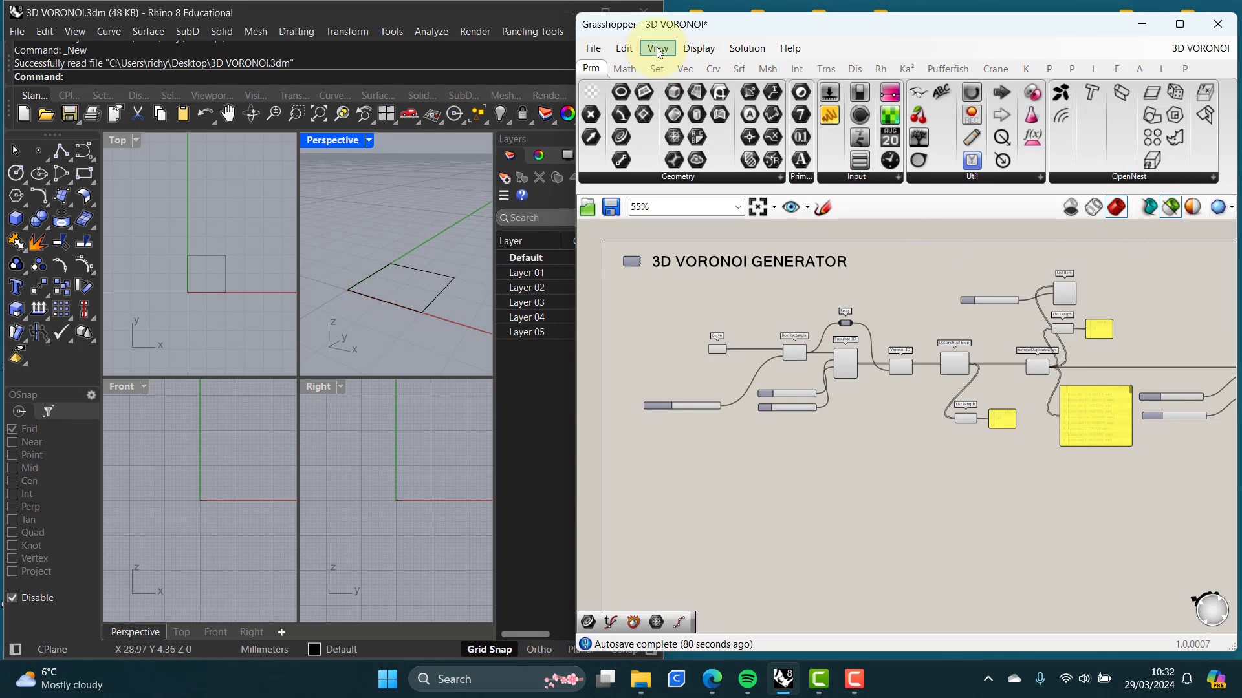
pyautogui.click(1208, 48)
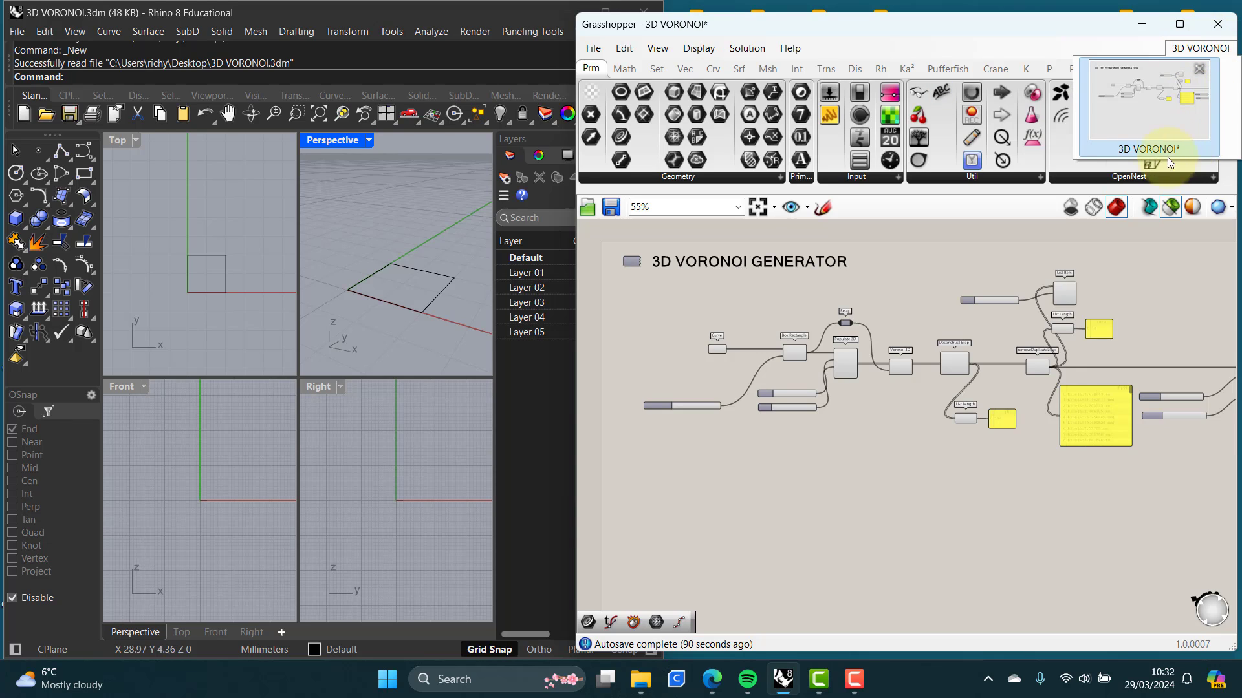
pyautogui.click(840, 25)
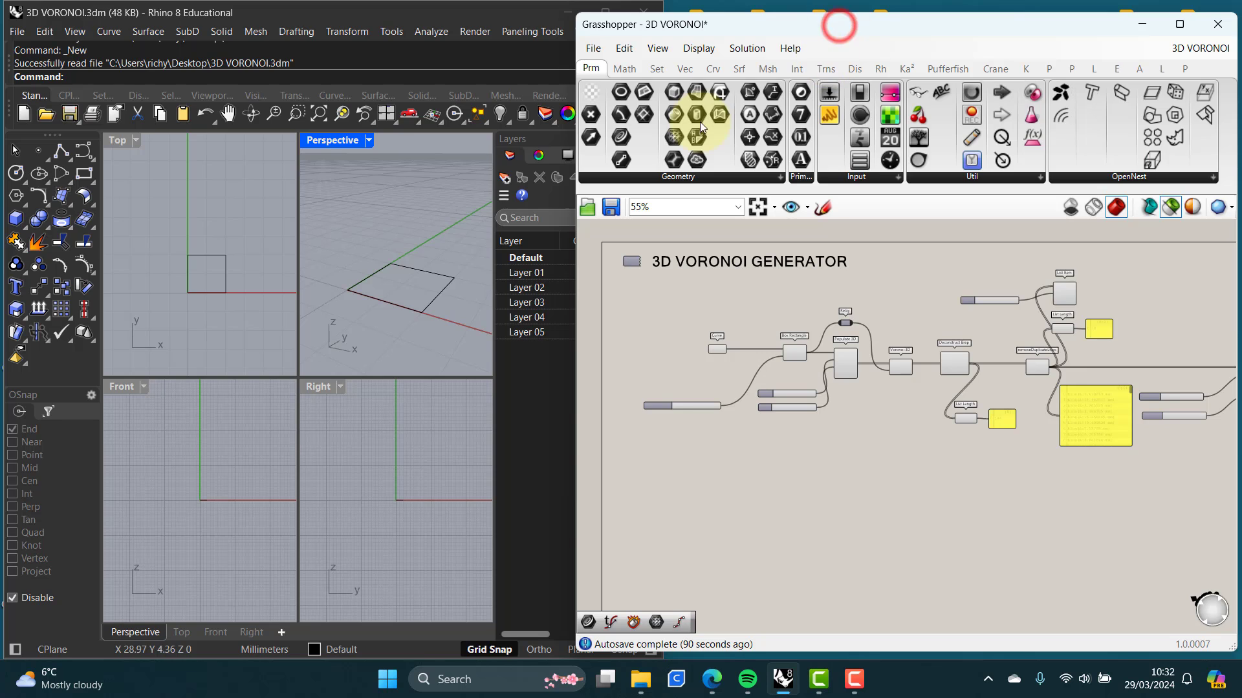
pyautogui.click(17, 35)
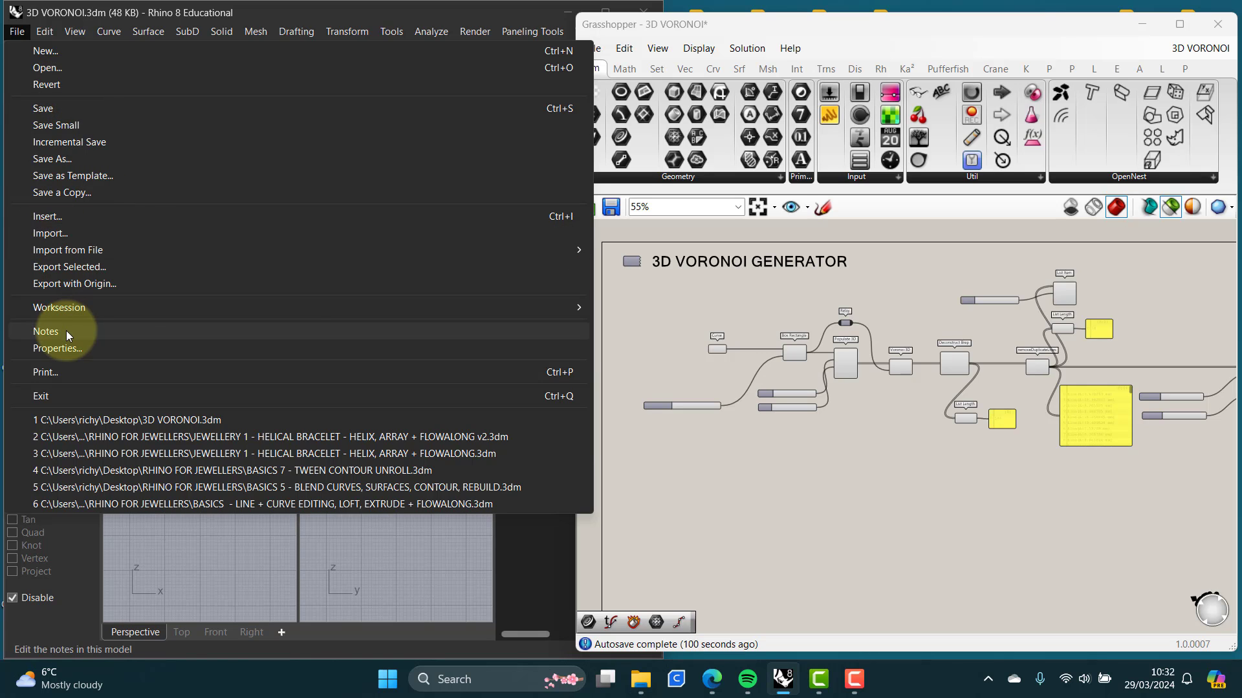
pyautogui.click(958, 477)
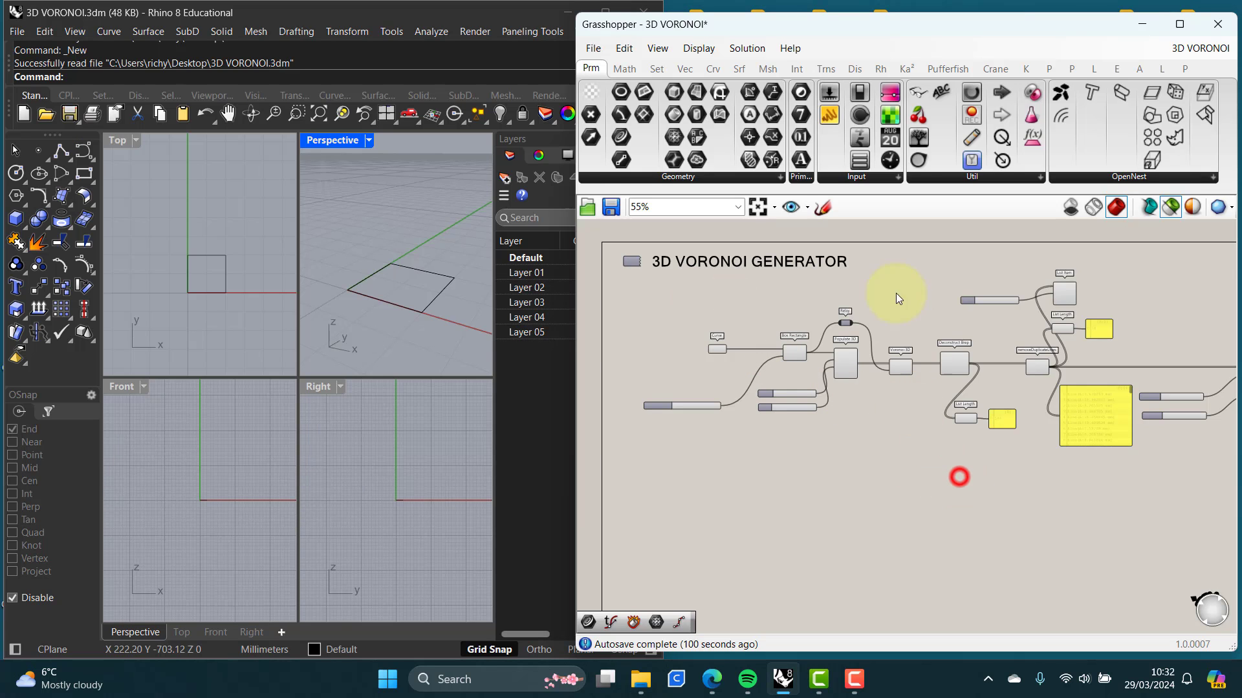
pyautogui.click(589, 48)
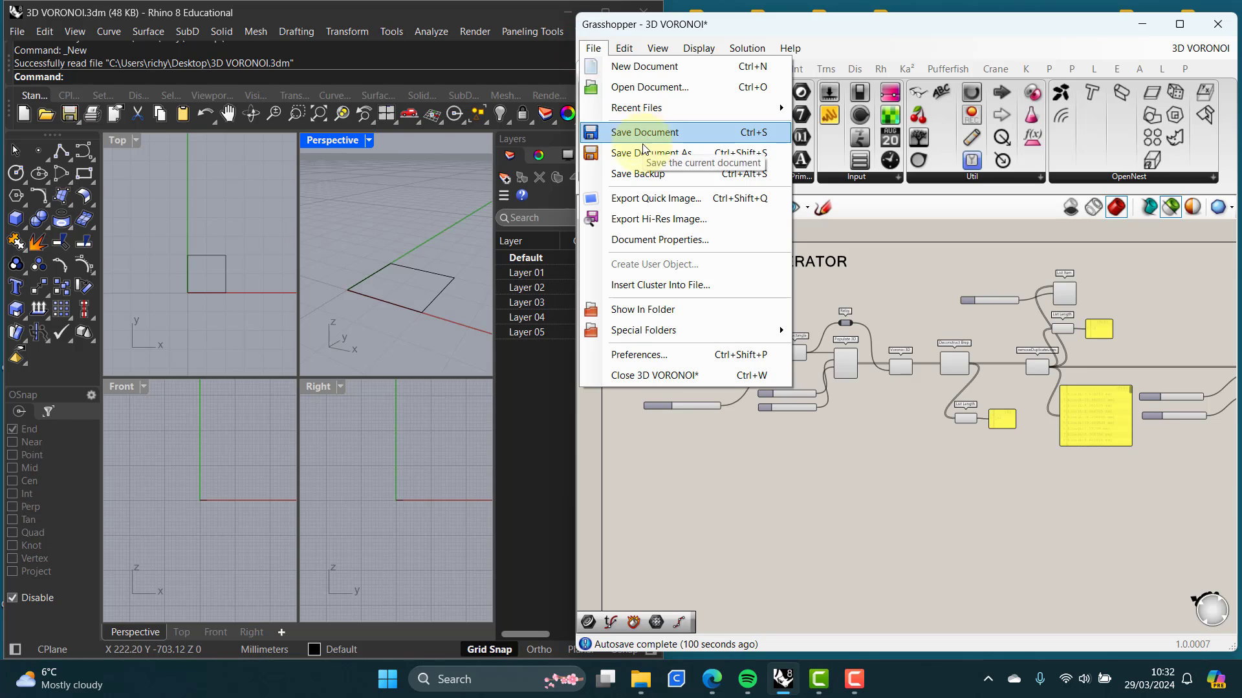
pyautogui.click(812, 558)
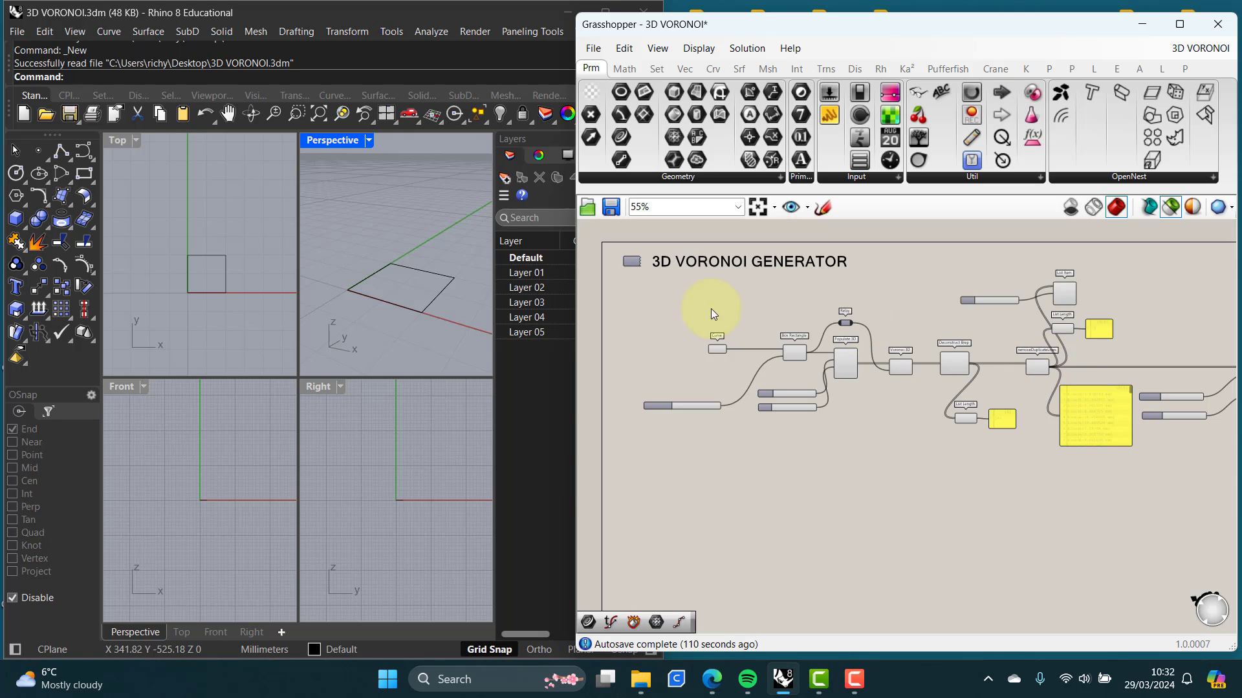
# Step: Exit Rhino, saving the unsaved 3D VORONOI Grasshopper definition on the way out and declining the update
pyautogui.click(18, 32)
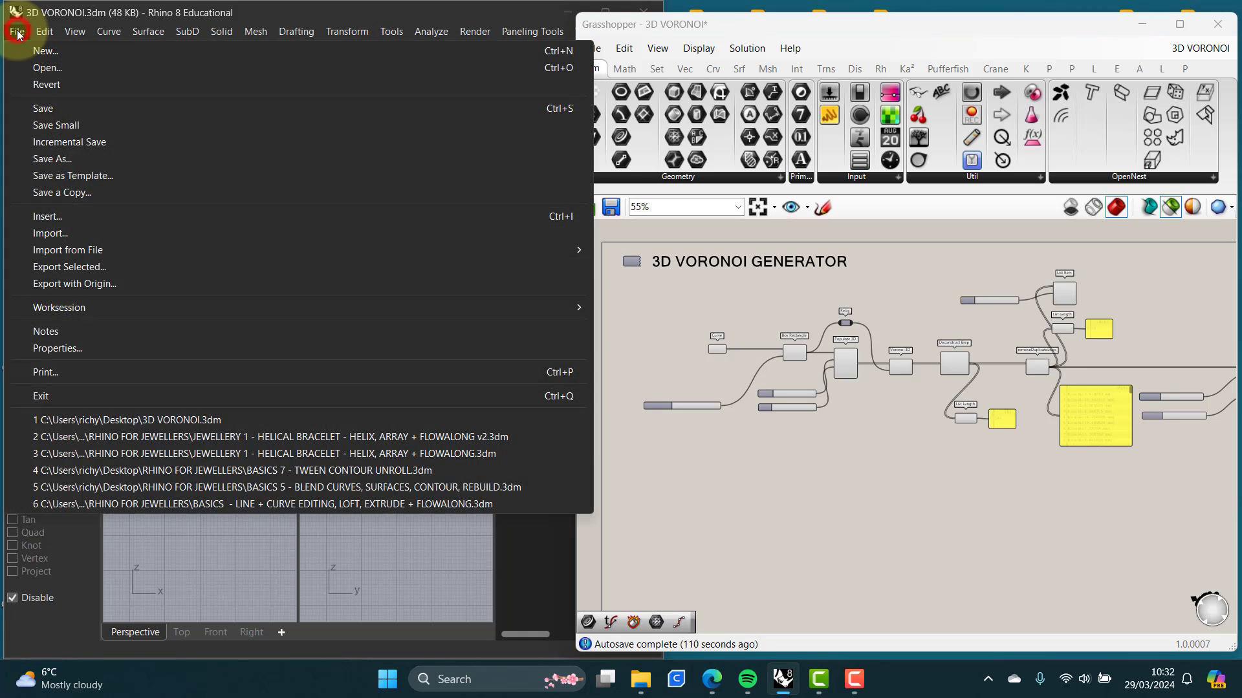
pyautogui.click(47, 395)
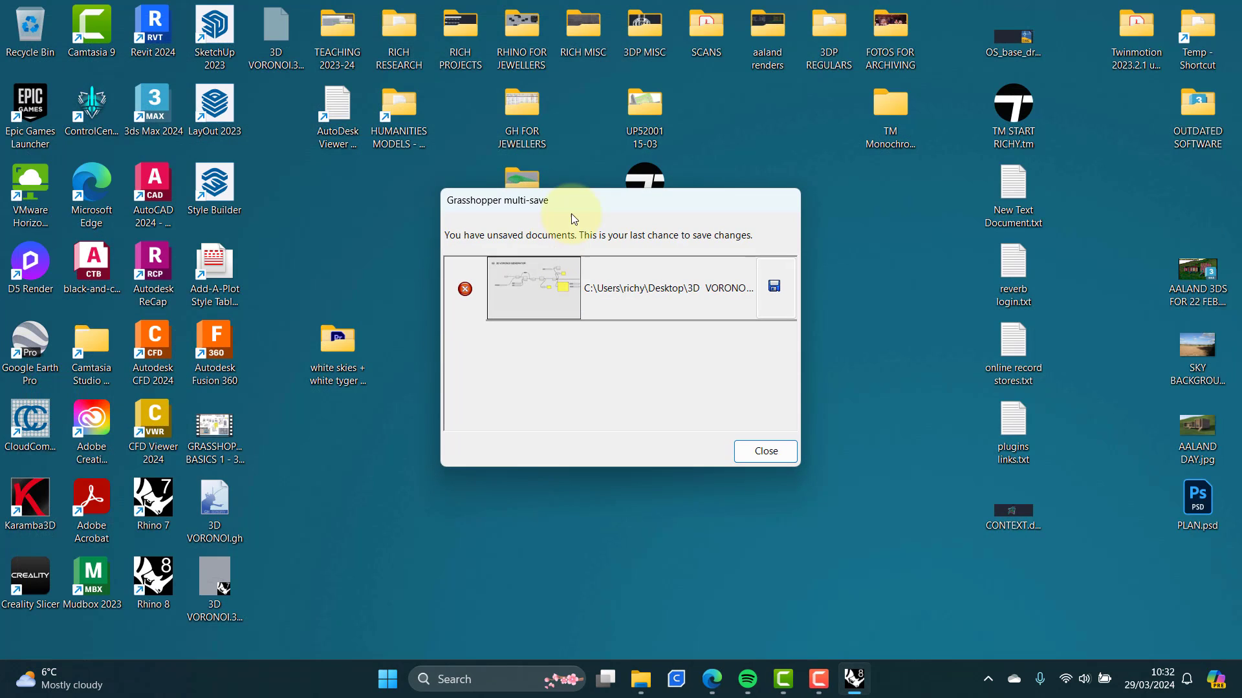
pyautogui.moveTo(622, 209); pyautogui.dragTo(624, 261)
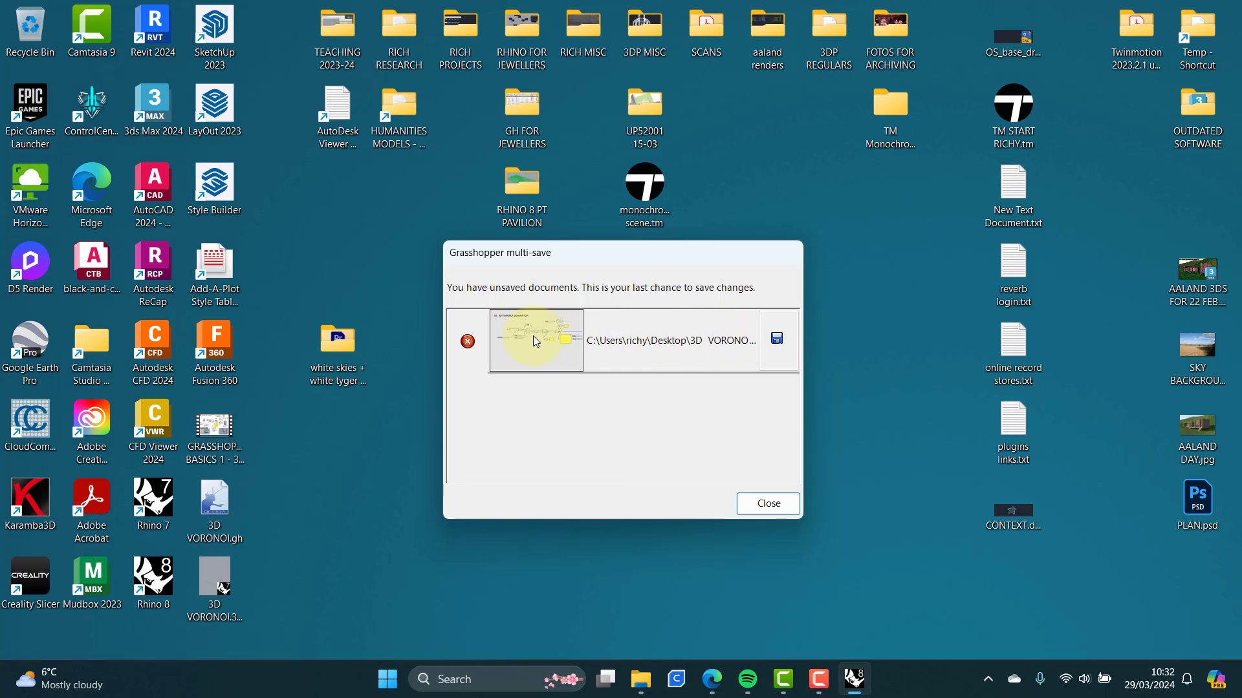
pyautogui.click(777, 340)
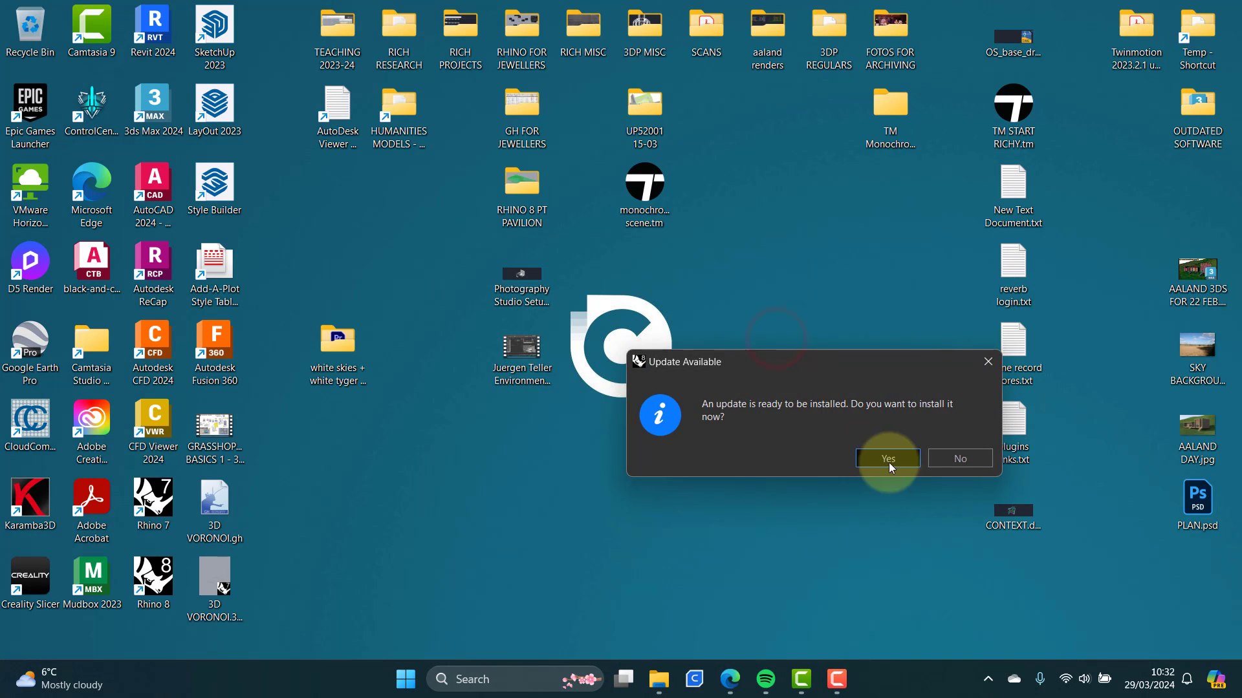
pyautogui.click(959, 459)
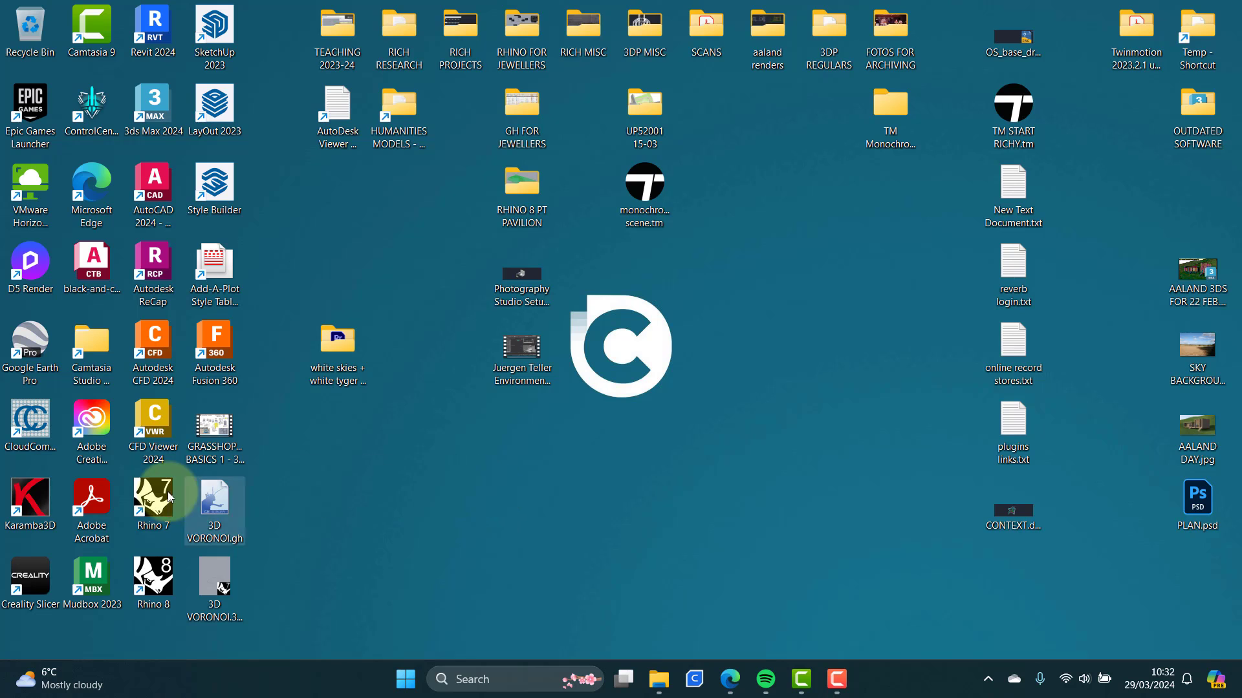
# Step: Launch Rhino 8 with the recent 3D VORONOI.3dm model and extend its window down to just above the taskbar
pyautogui.doubleClick(160, 576)
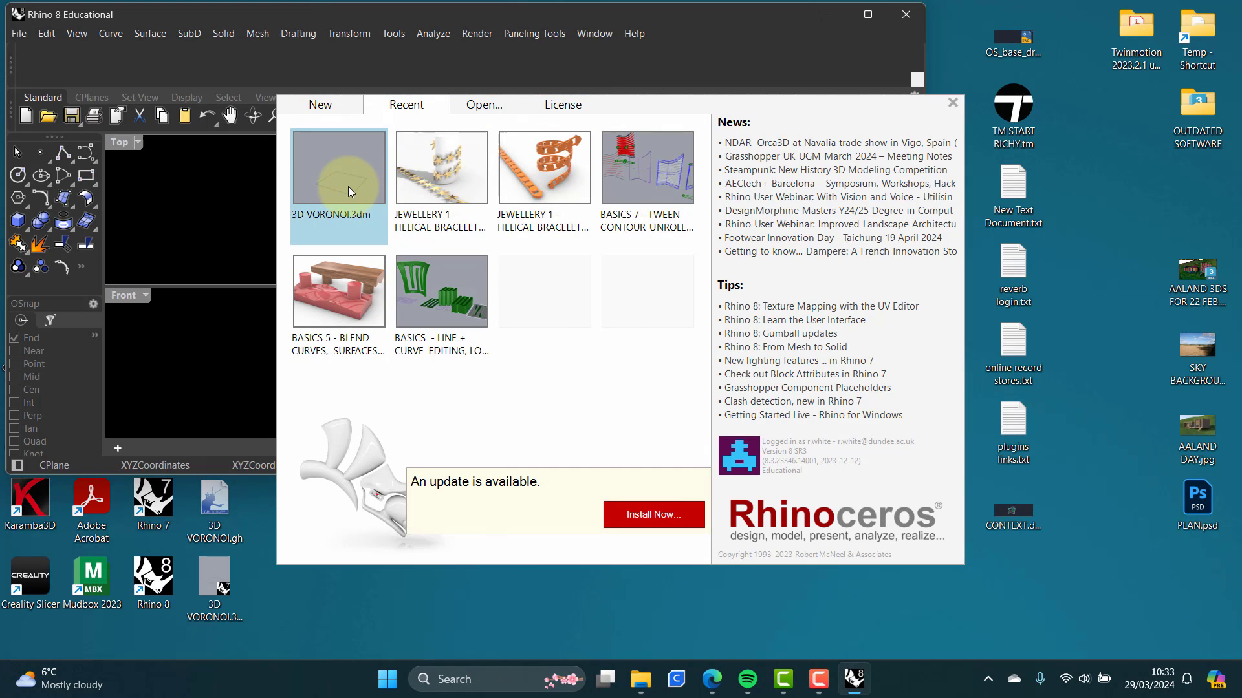
pyautogui.click(343, 178)
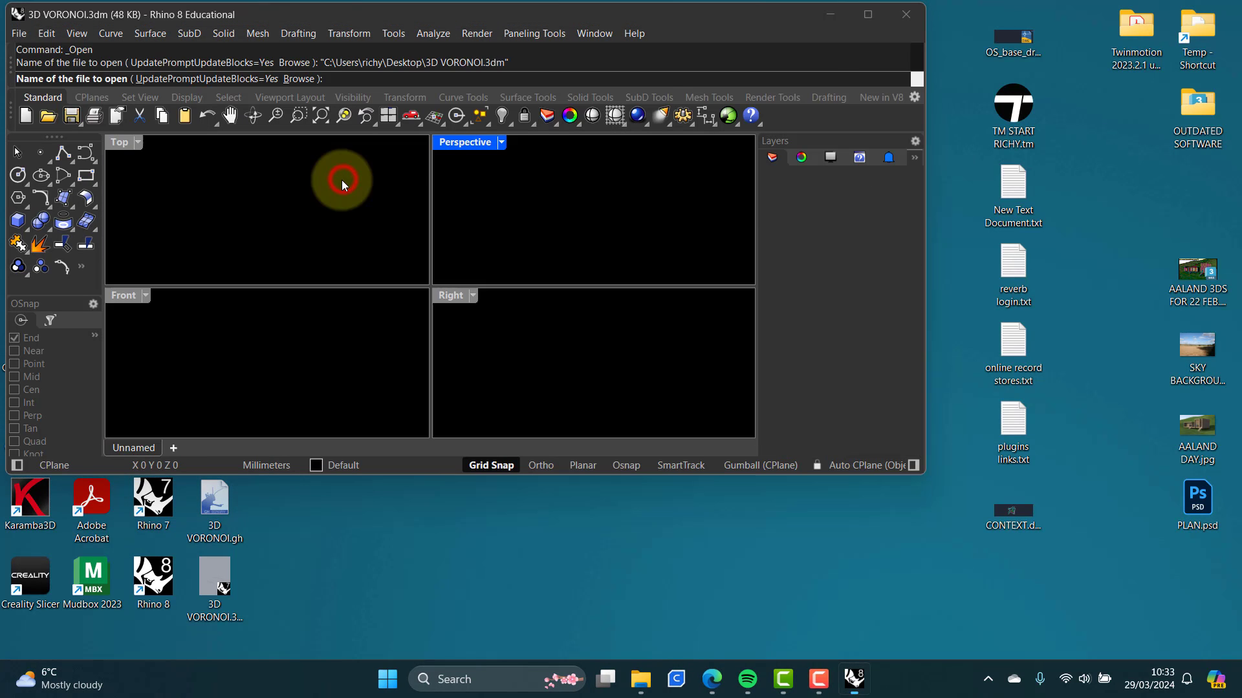
pyautogui.click(780, 522)
pyautogui.moveTo(921, 479); pyautogui.dragTo(917, 643)
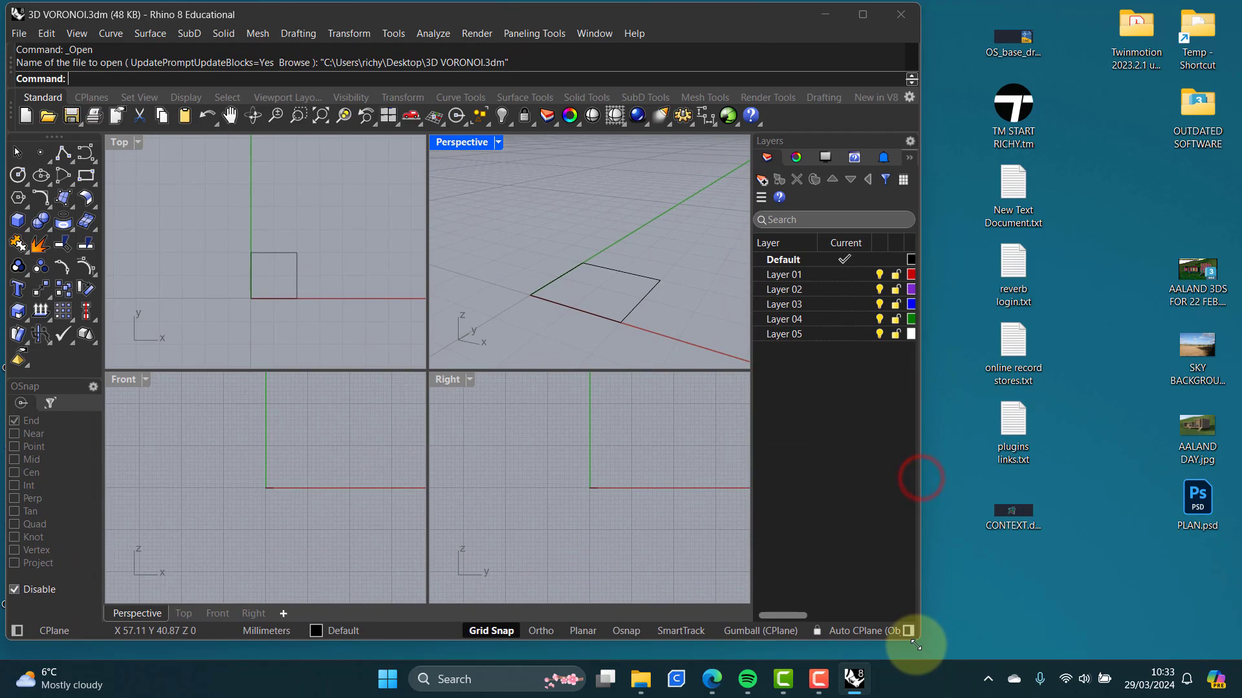
# Step: Start Grasshopper, dismiss its getting-started window and open the recent 3D VORONOI.gh definition
pyautogui.click(728, 116)
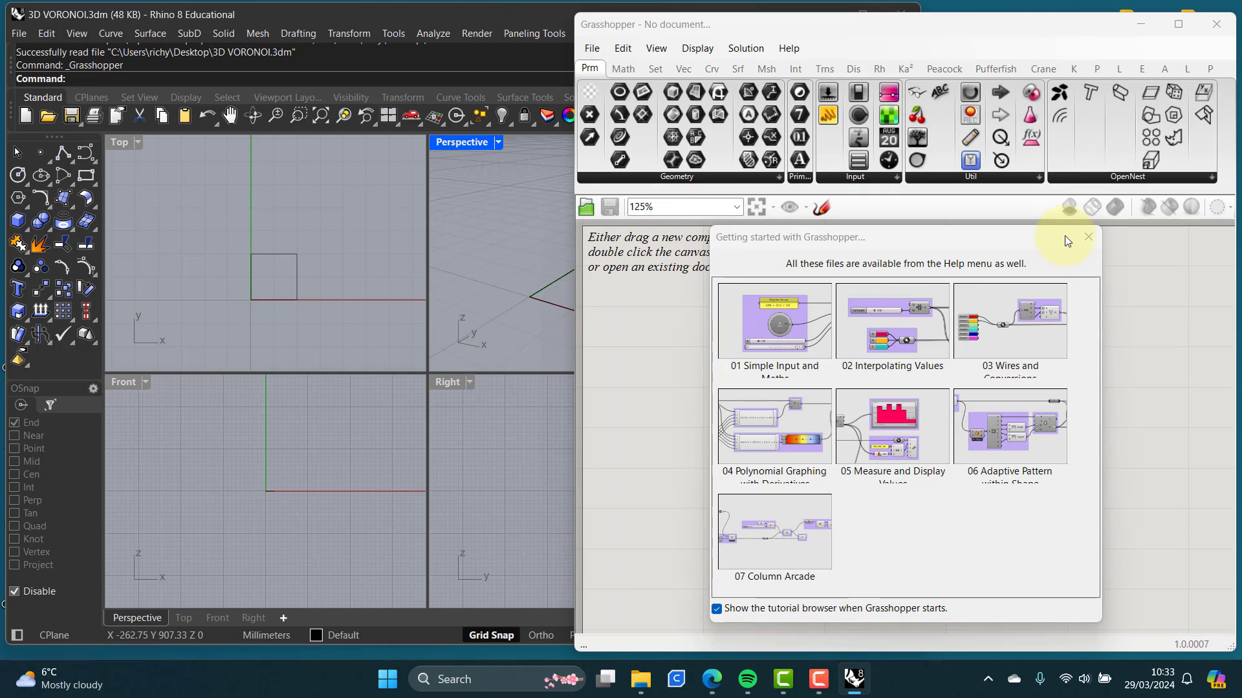
pyautogui.click(1088, 237)
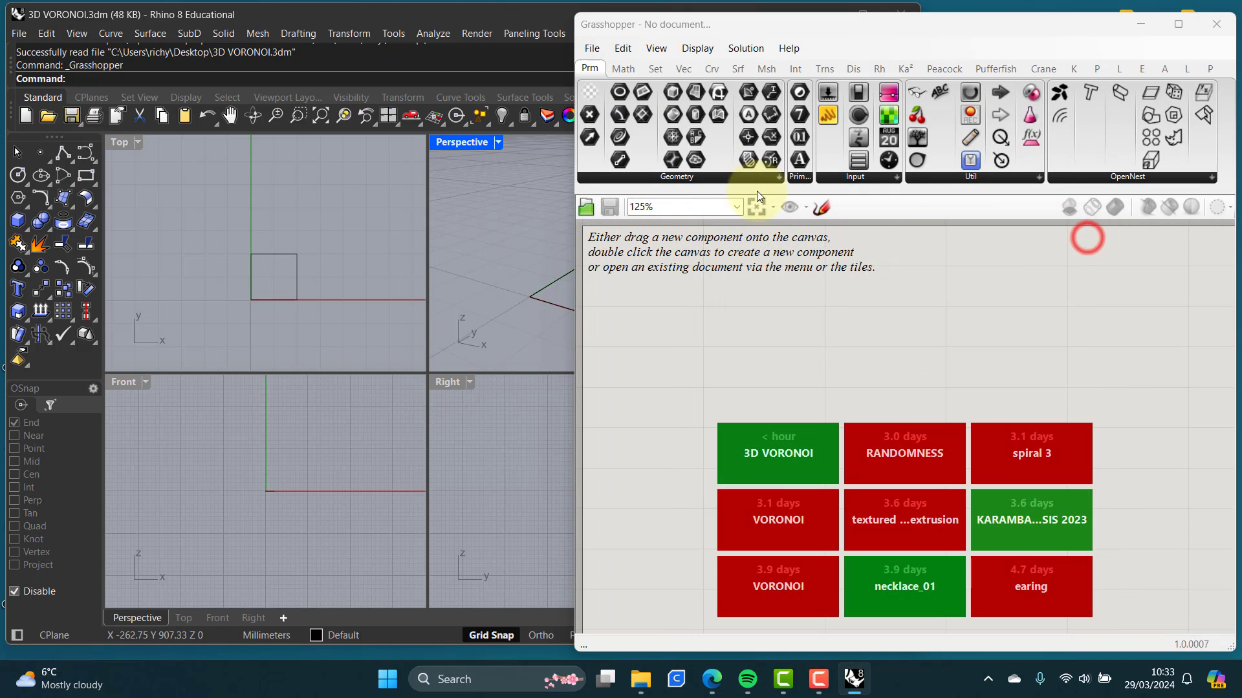
pyautogui.click(590, 50)
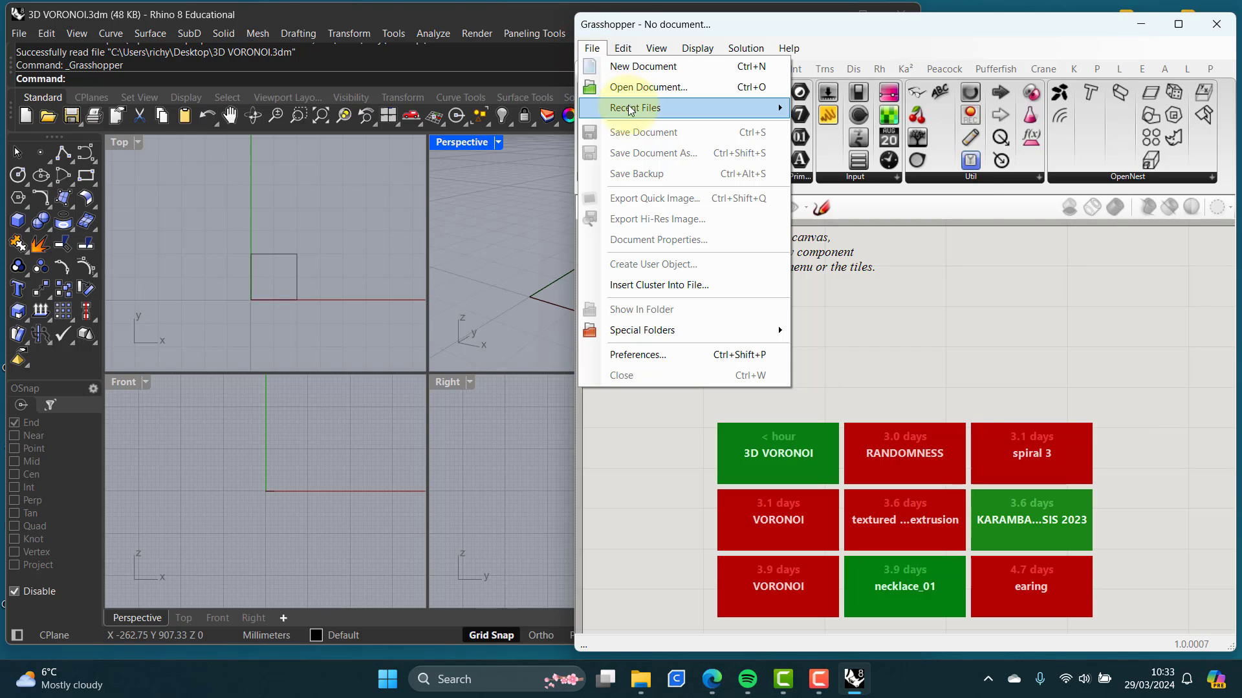
pyautogui.moveTo(632, 113)
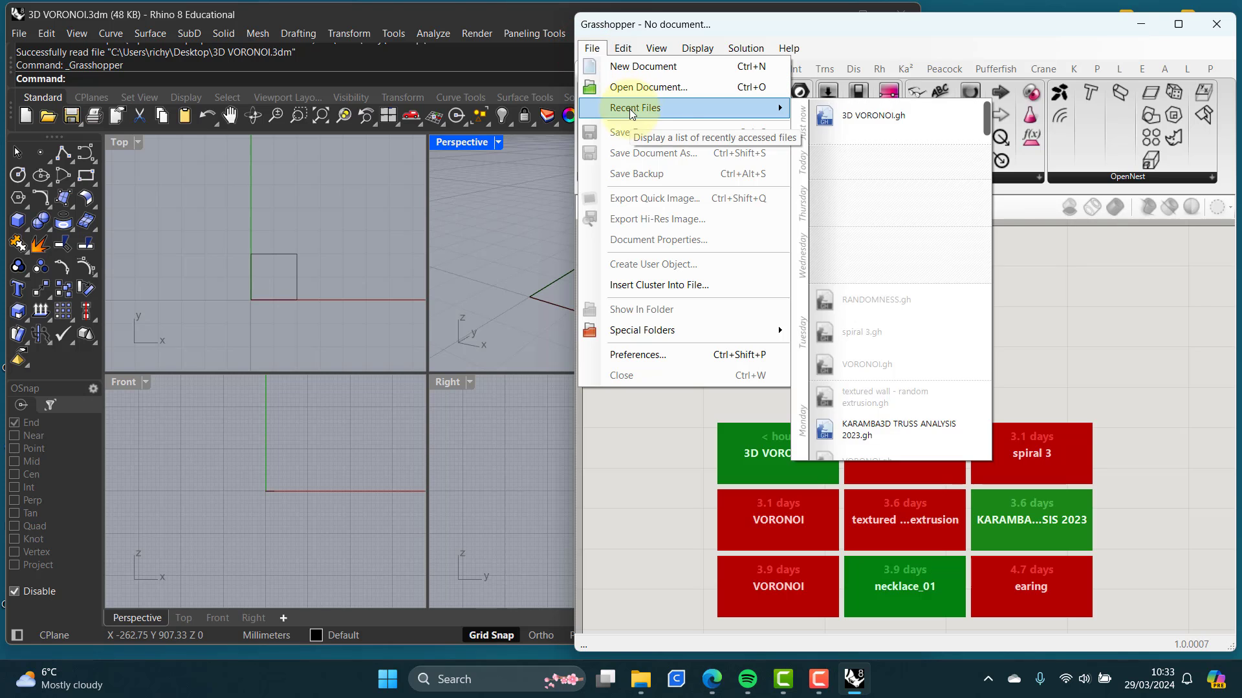
pyautogui.click(897, 121)
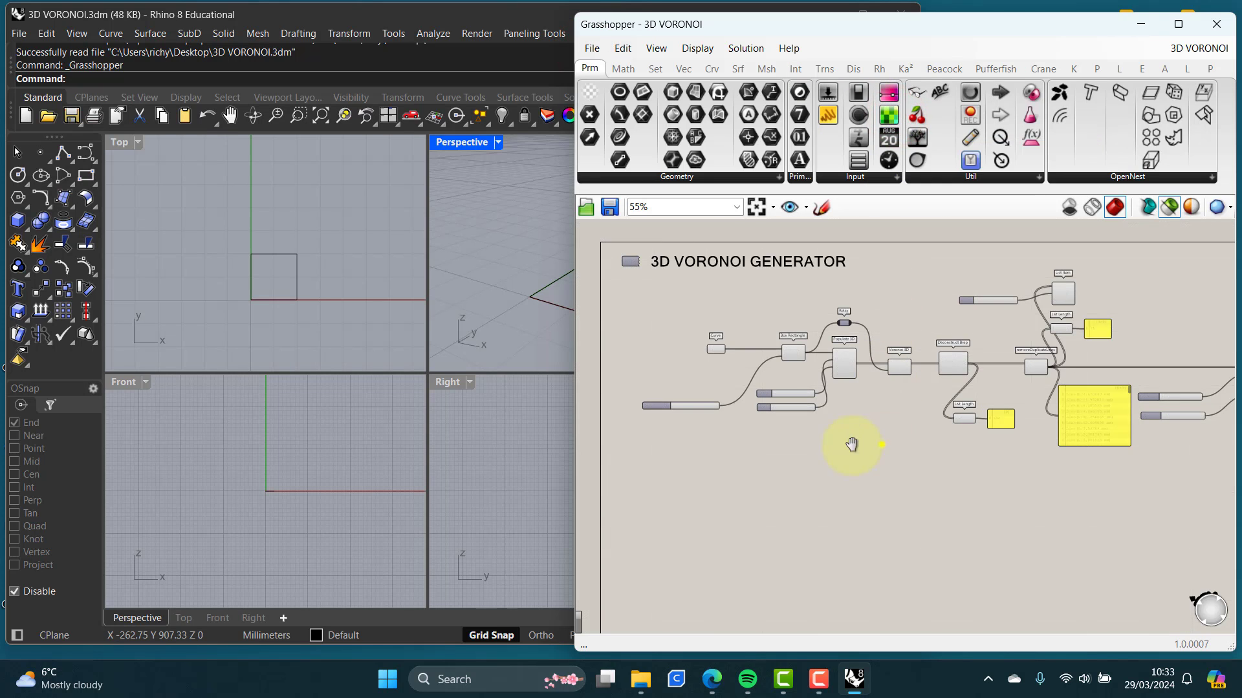
# Step: Preview the final component's Voronoi mesh in a maximized Perspective viewport, then deselect it and view the whole Grasshopper definition
pyautogui.moveTo(852, 444); pyautogui.dragTo(680, 453, button='right')
pyautogui.click(1090, 397)
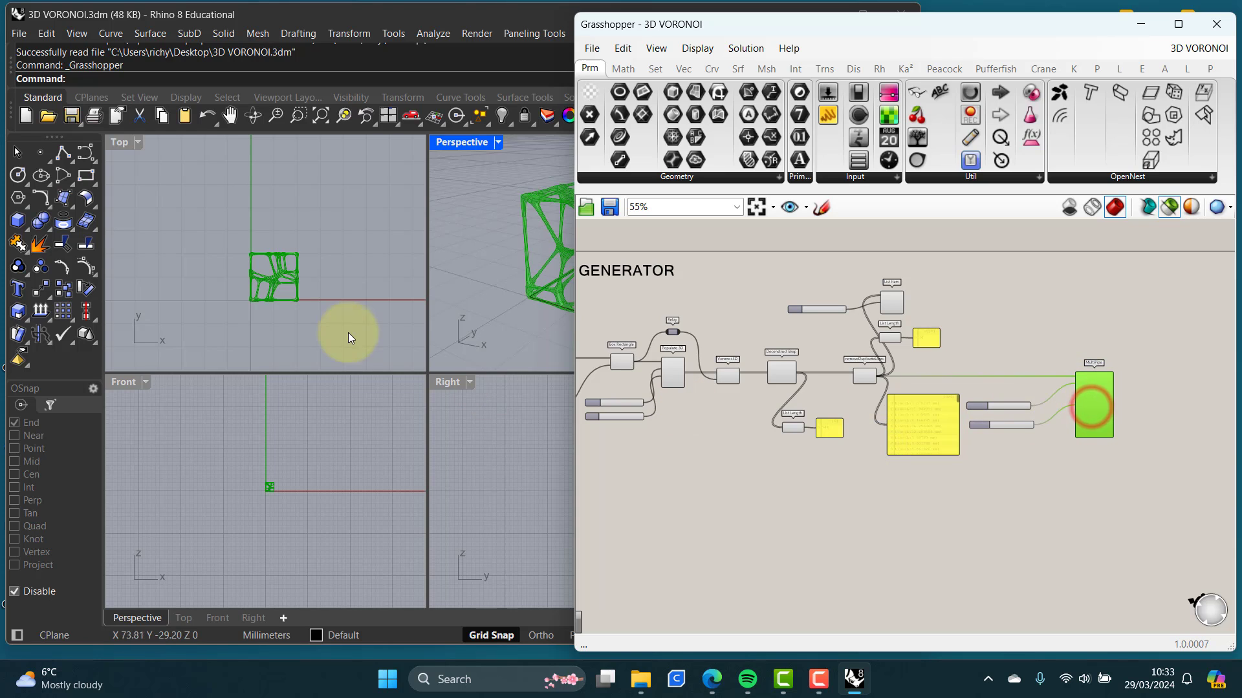
pyautogui.doubleClick(455, 143)
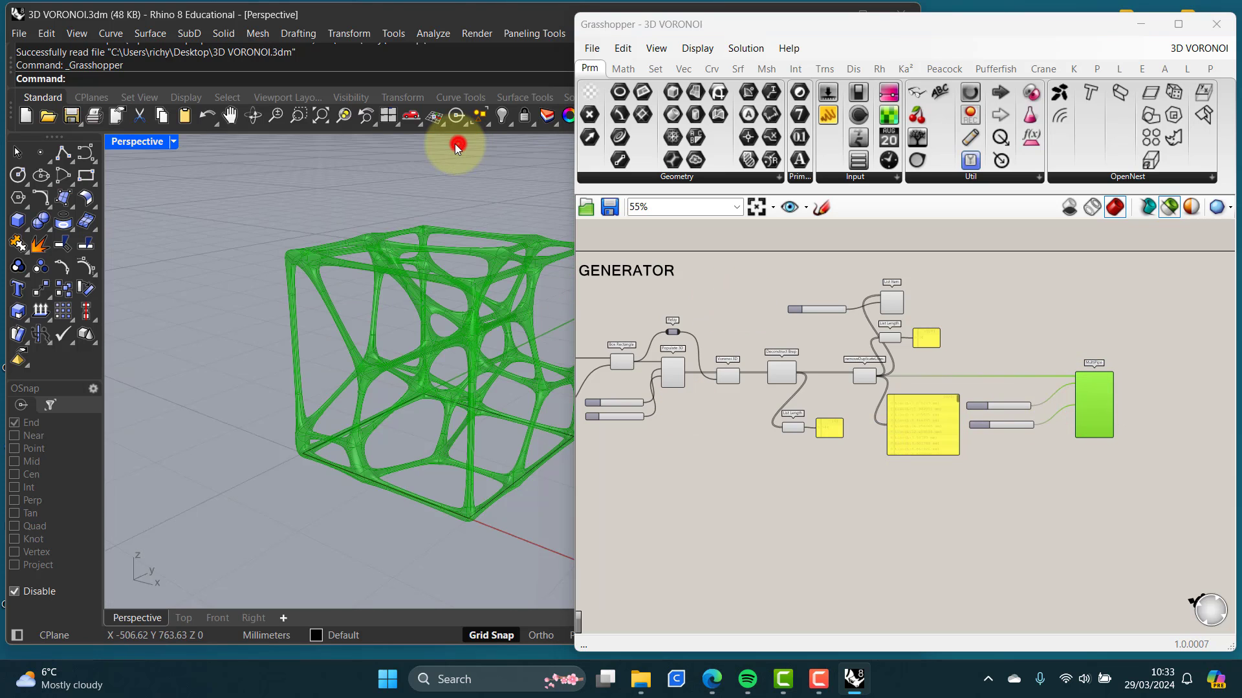
pyautogui.keyDown('shift'); pyautogui.moveTo(389, 336); pyautogui.dragTo(282, 317, button='right'); pyautogui.keyUp('shift')
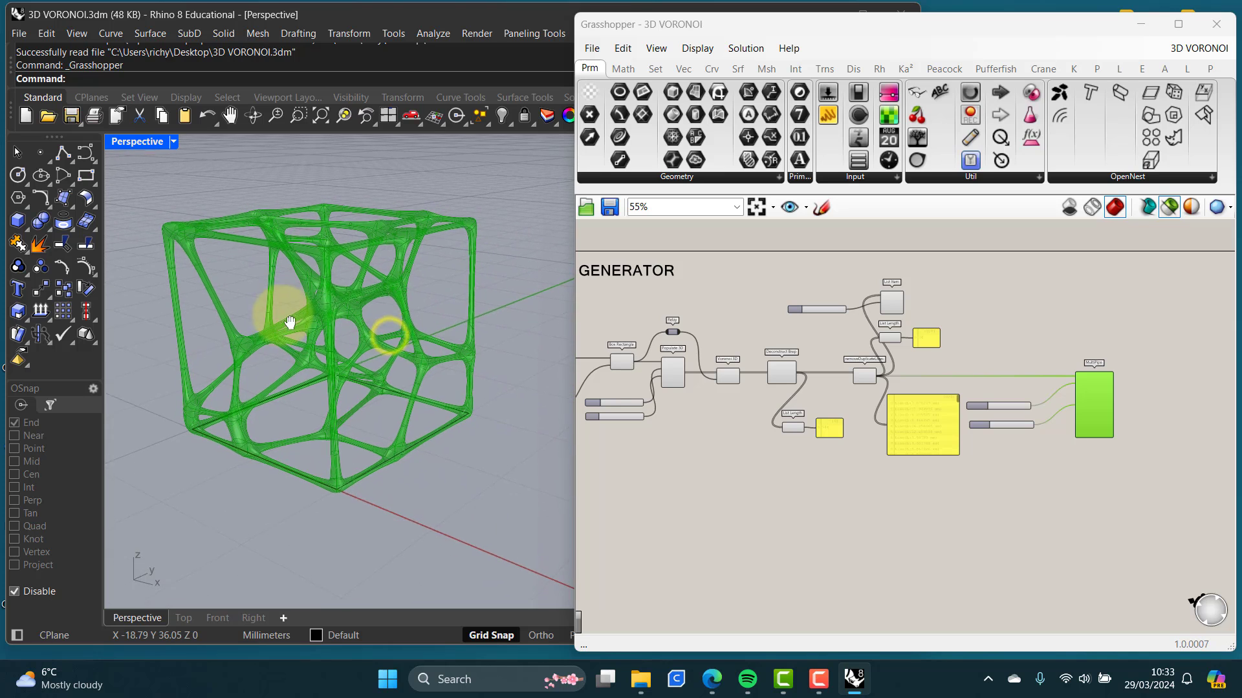
pyautogui.click(832, 539)
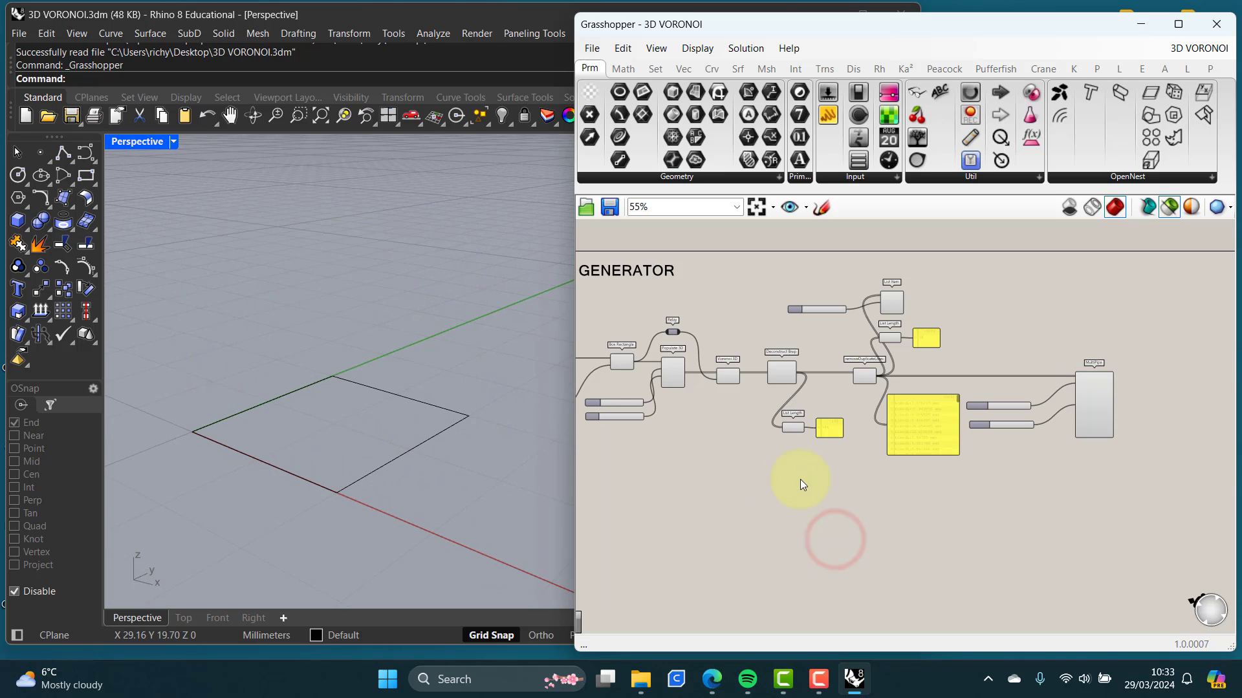
pyautogui.scroll(-3, 799, 479)
pyautogui.moveTo(798, 480); pyautogui.dragTo(791, 420, button='right')
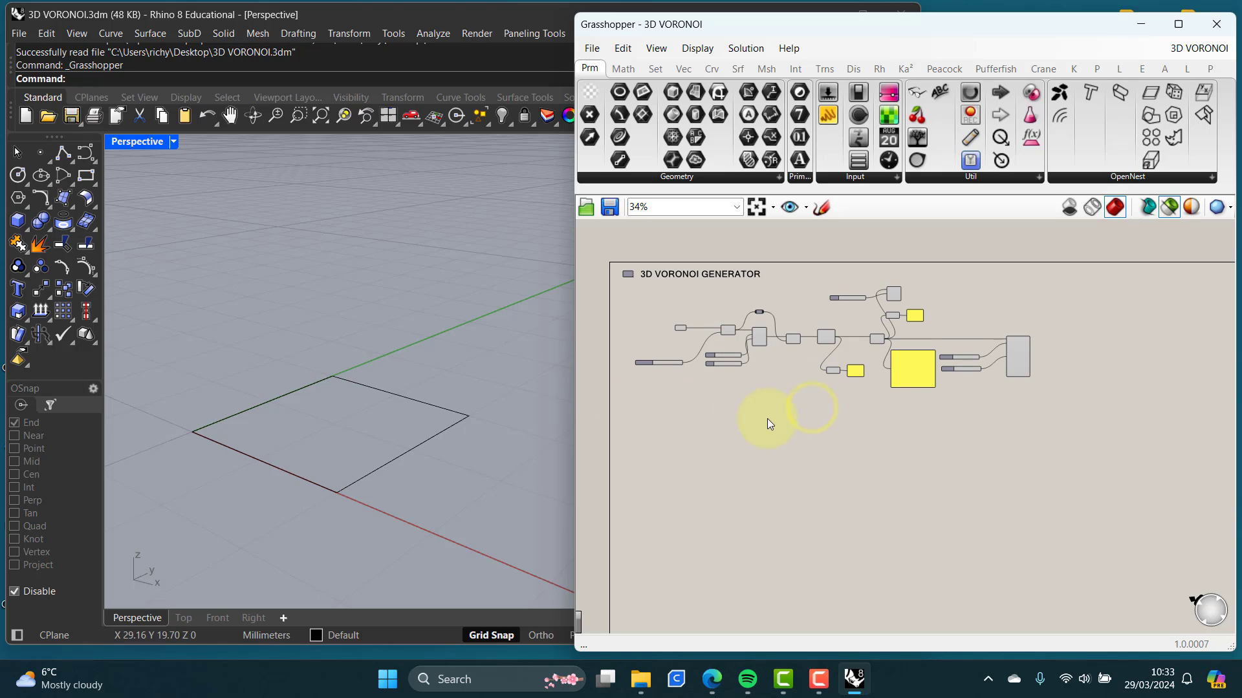